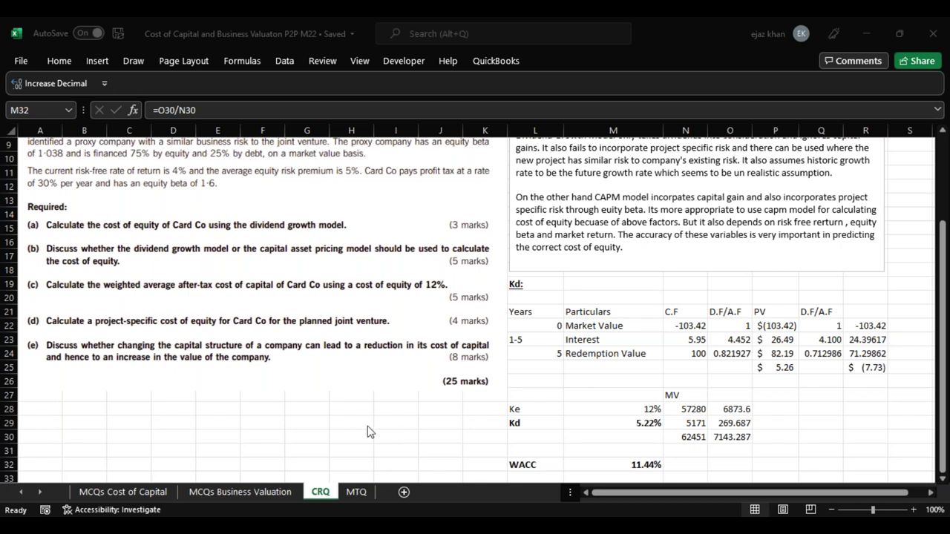
click(714, 121)
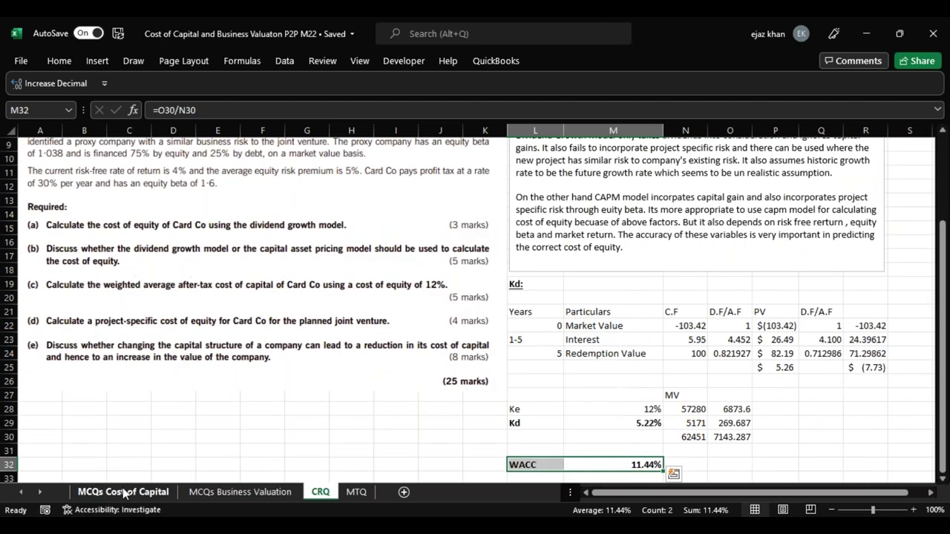
click(142, 423)
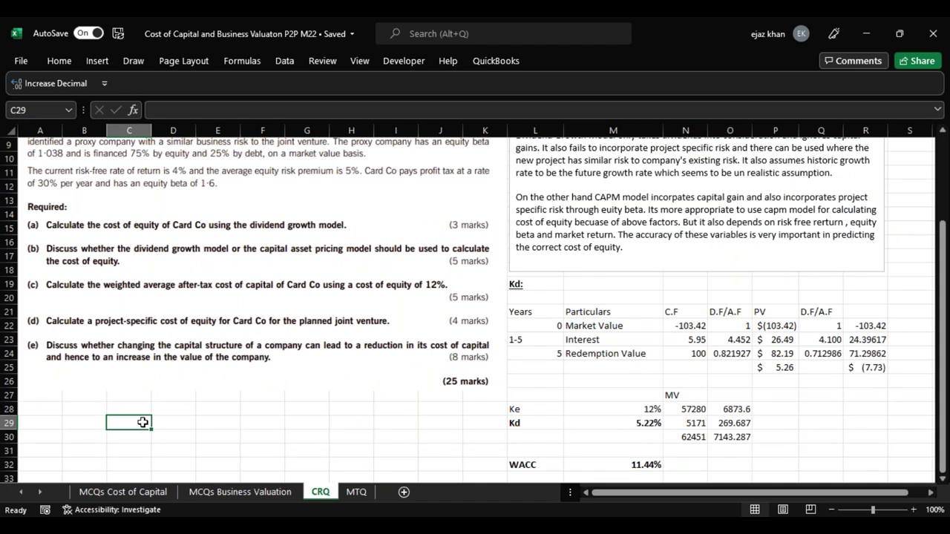
click(88, 410)
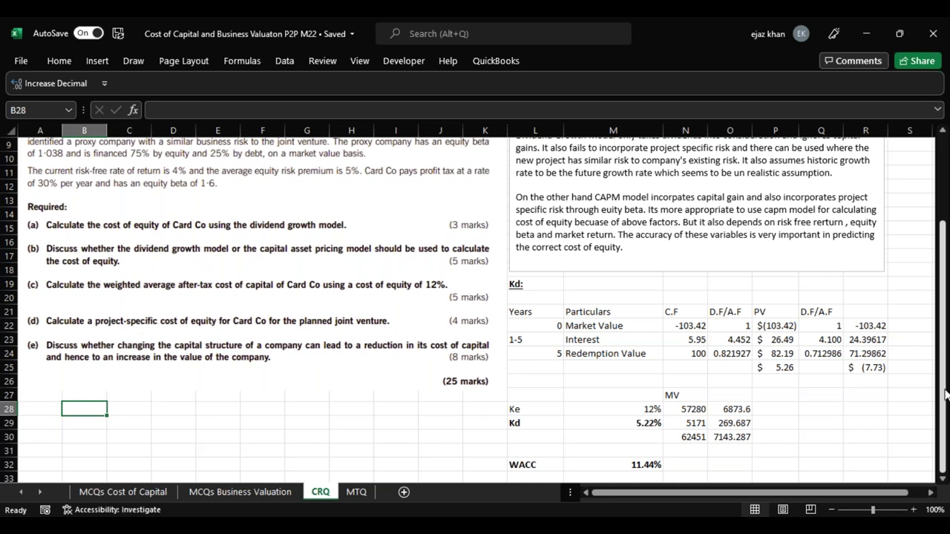
scroll(945, 395, up, 3)
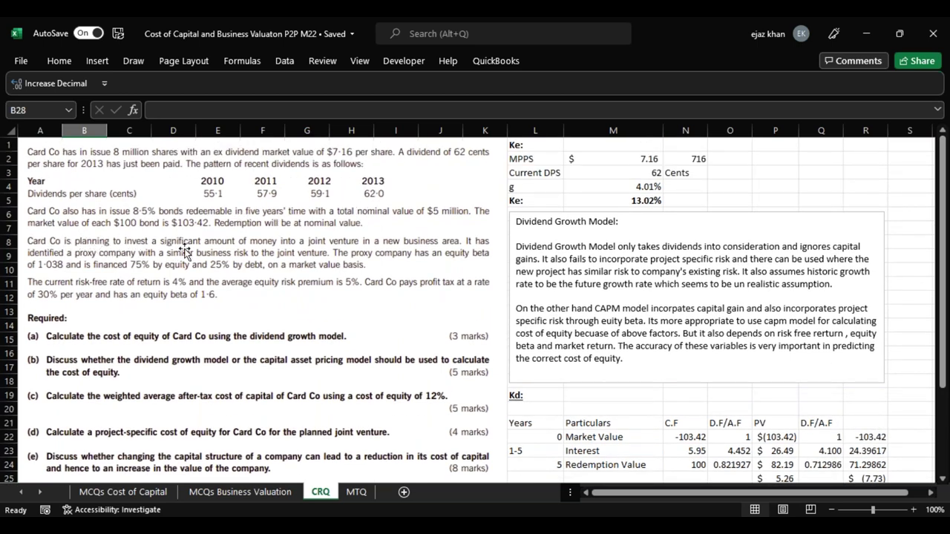
mouse_move(291, 253)
mouse_down()
mouse_move(335, 253)
mouse_move(291, 250)
mouse_up()
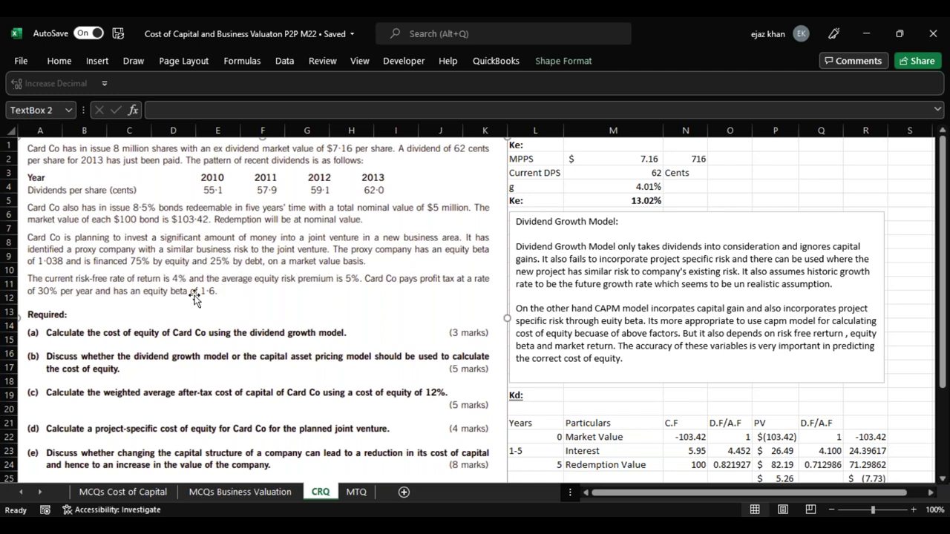
key(Tab)
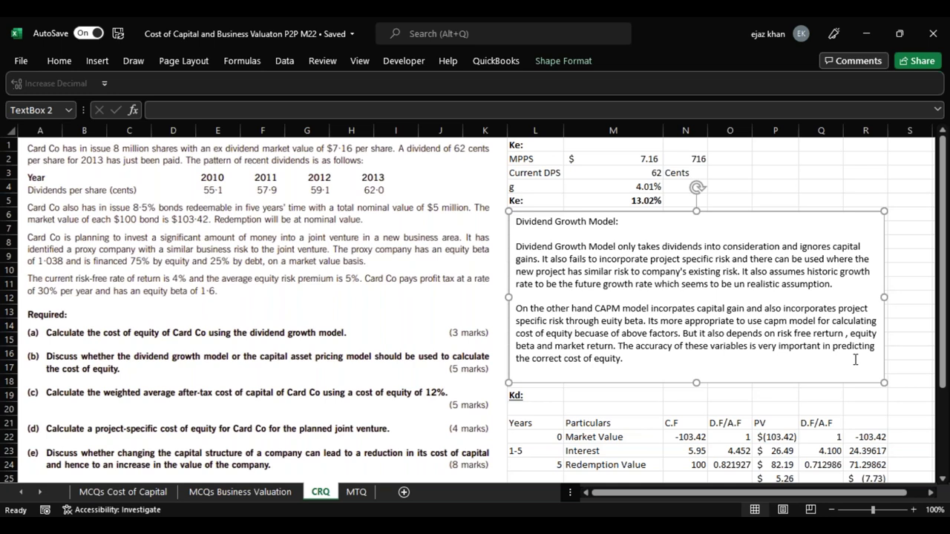
Enter the label "Asset Beta" in cell A28, below the question text
drag(945, 360, 946, 386)
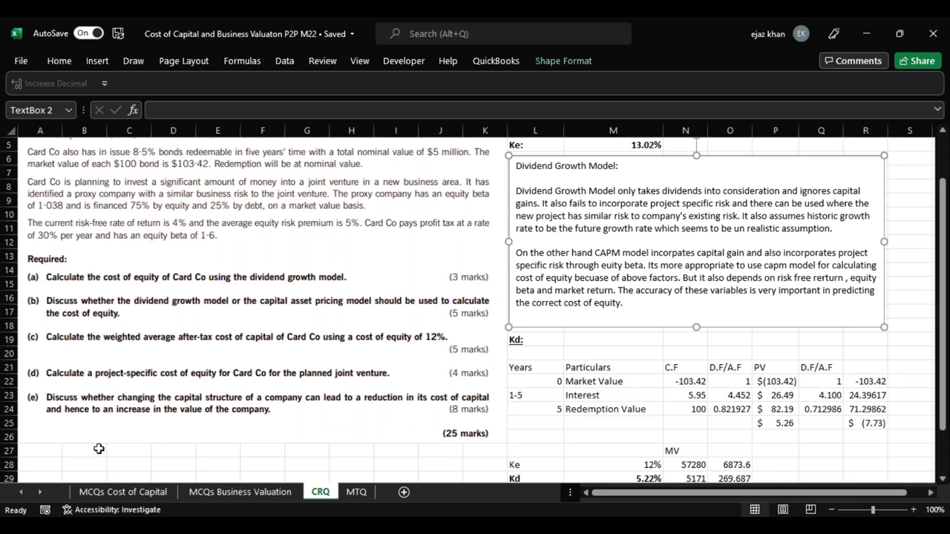
click(65, 472)
click(43, 464)
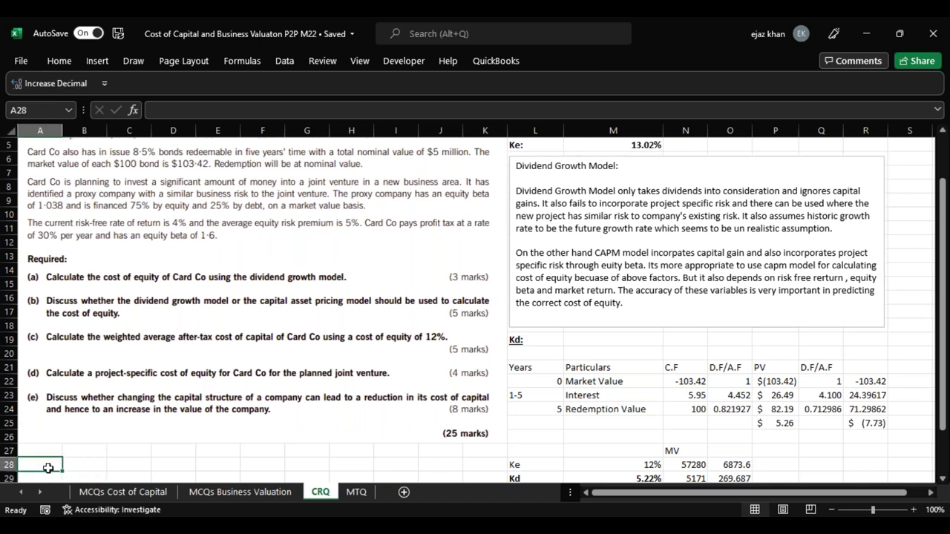
text(Asset Beta)
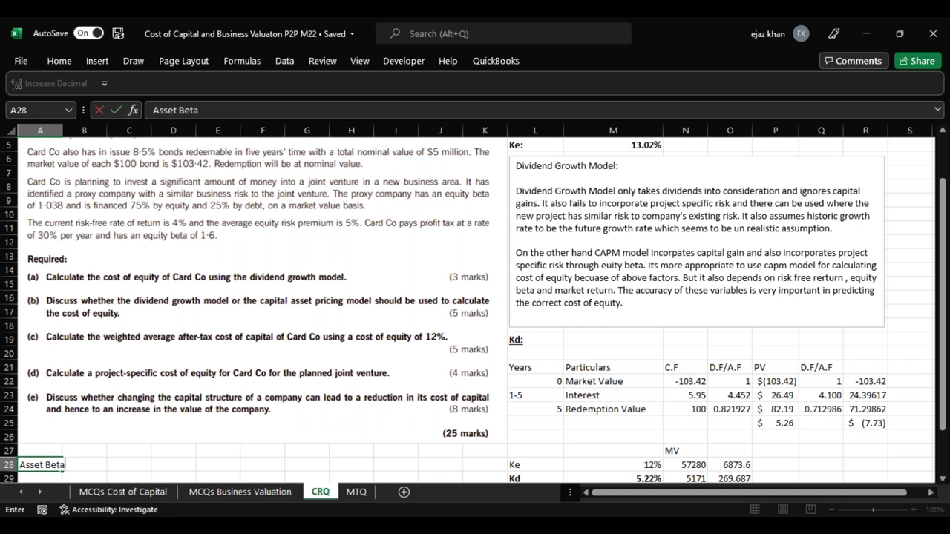
key(Tab)
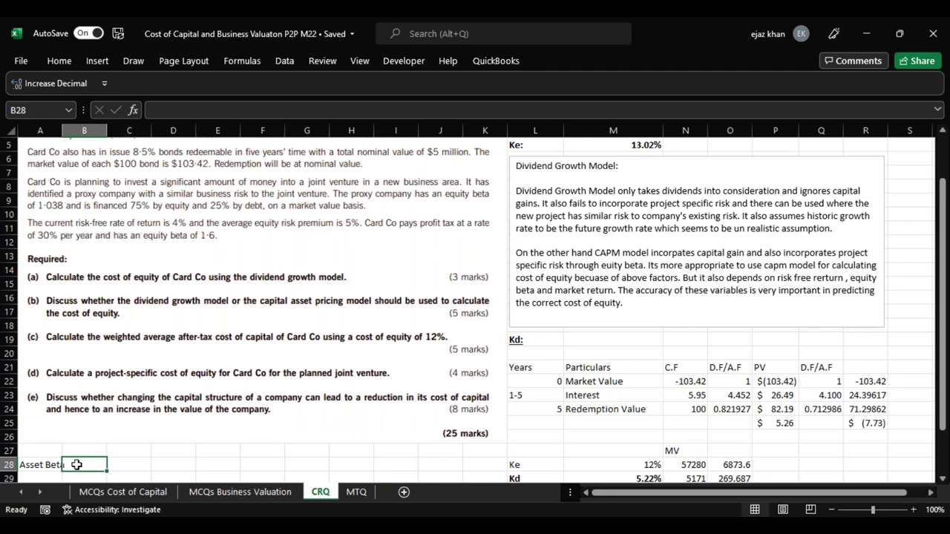
Calculate the proxy company's asset beta in B28 with the formula =1.038*(75/(75+25*70%))
text(=1.0)
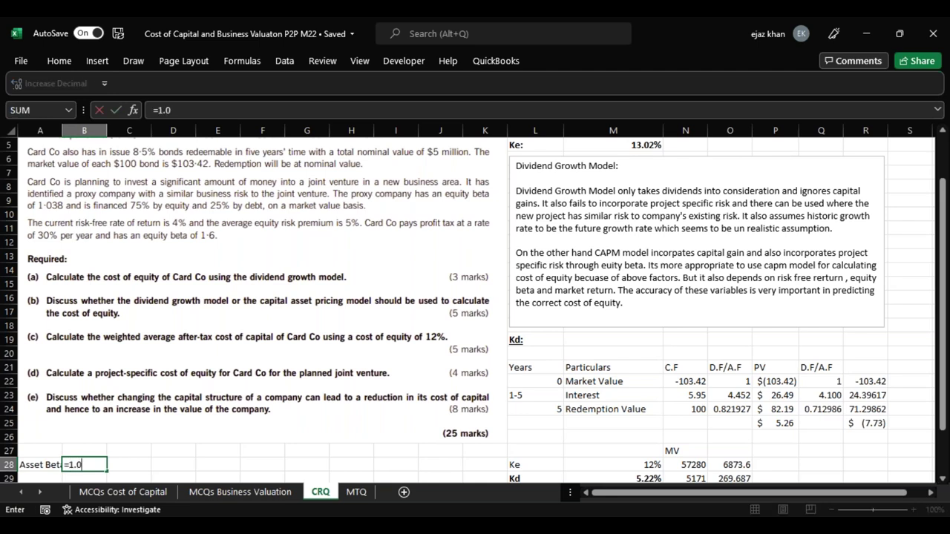
text(38*()
text(75)
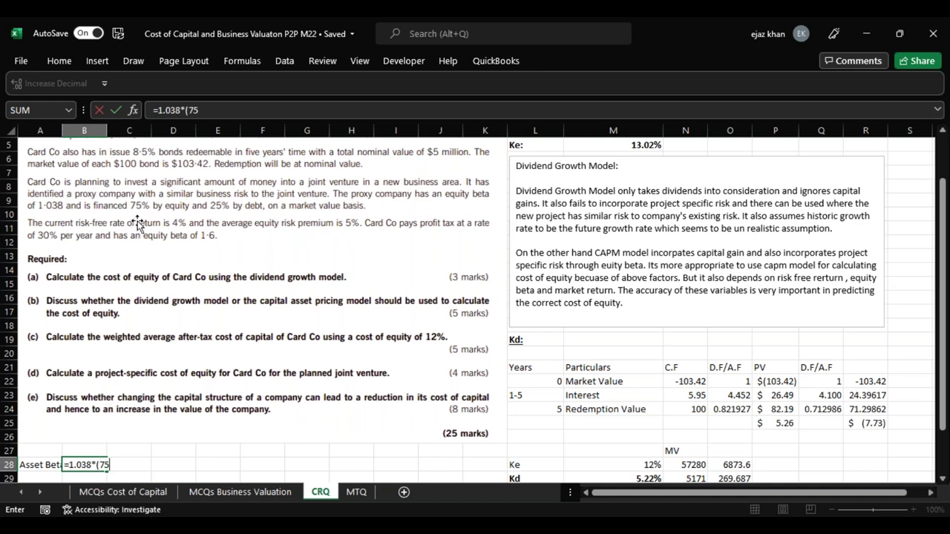
text(/(75+)
text(25*70%)
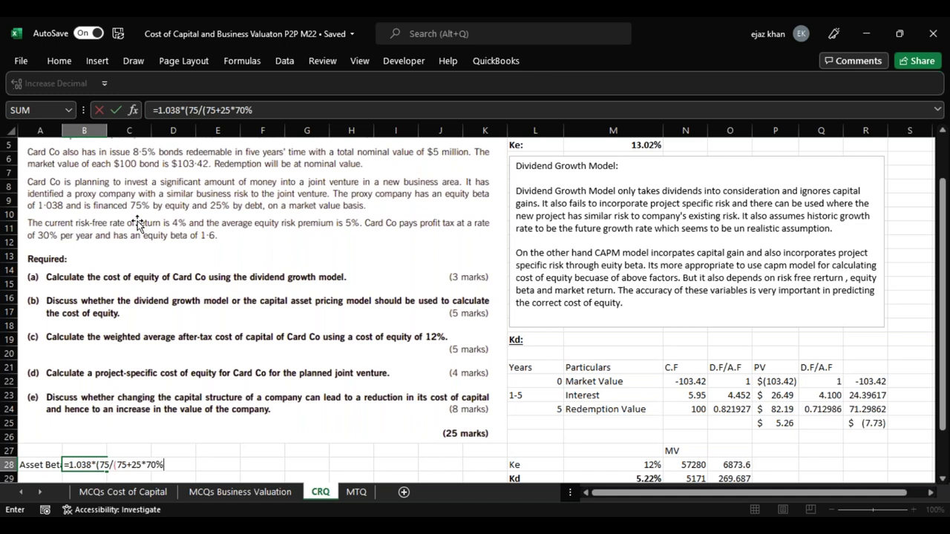
text())
key(Return)
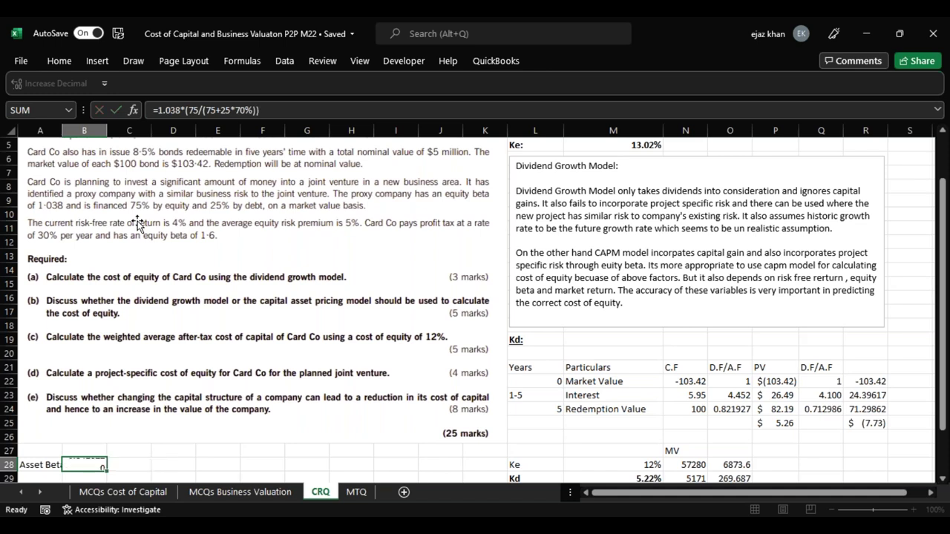
Reduce the asset beta in B28 to three decimal places
scroll(137, 225, down, 1)
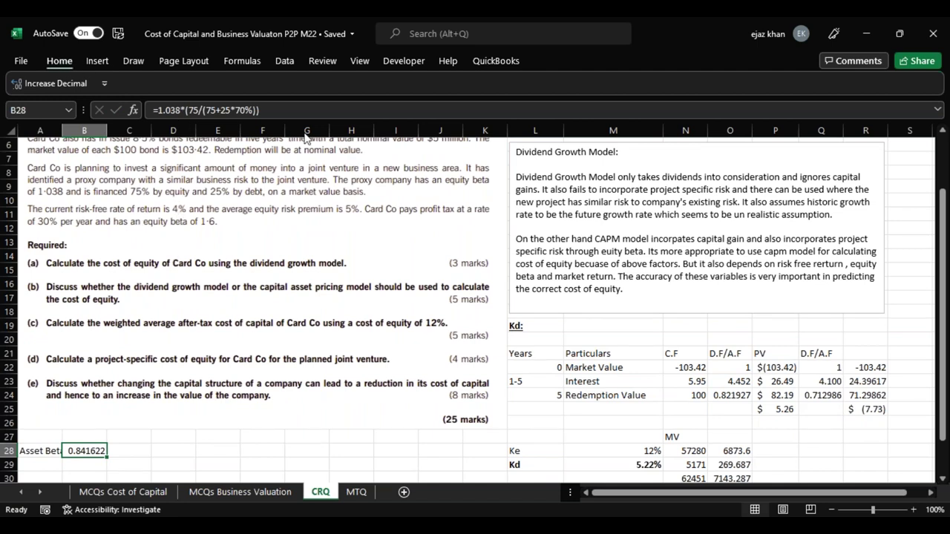
click(514, 109)
click(514, 109)
click(514, 110)
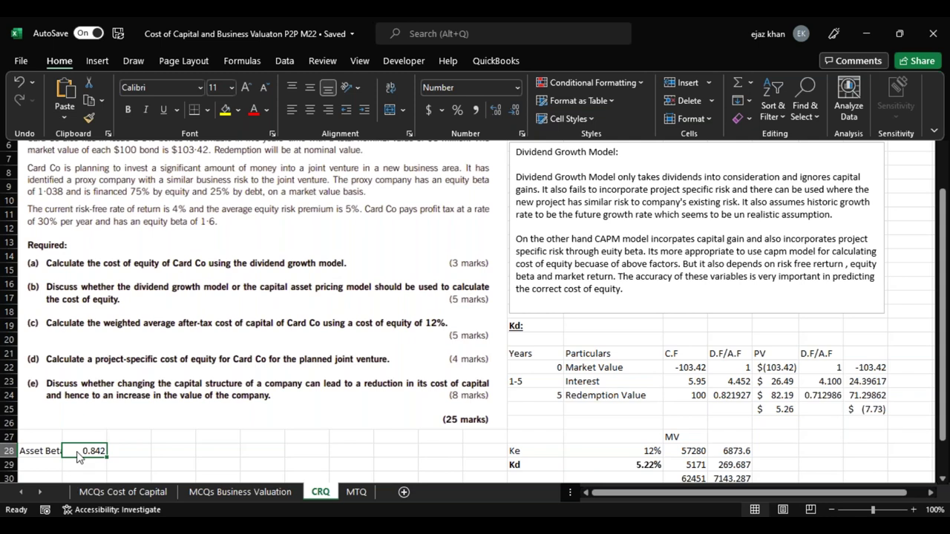
Widen column A to fit the Asset Beta label and narrow column B around its value
key(Right)
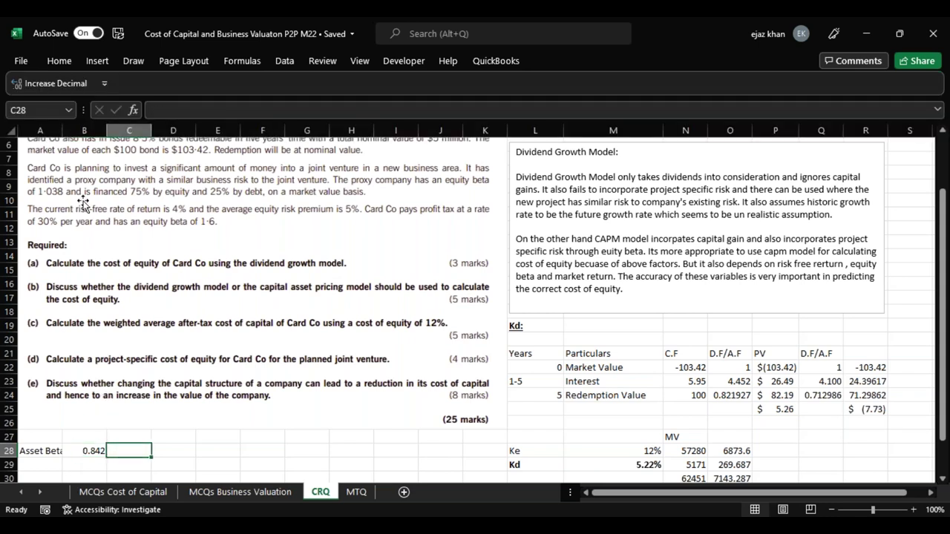
drag(107, 130, 70, 131)
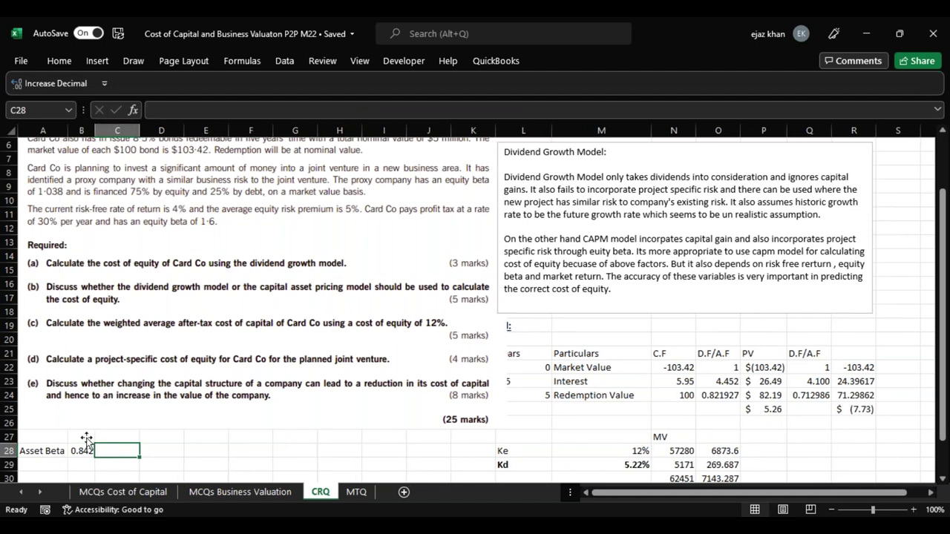
click(45, 451)
click(80, 450)
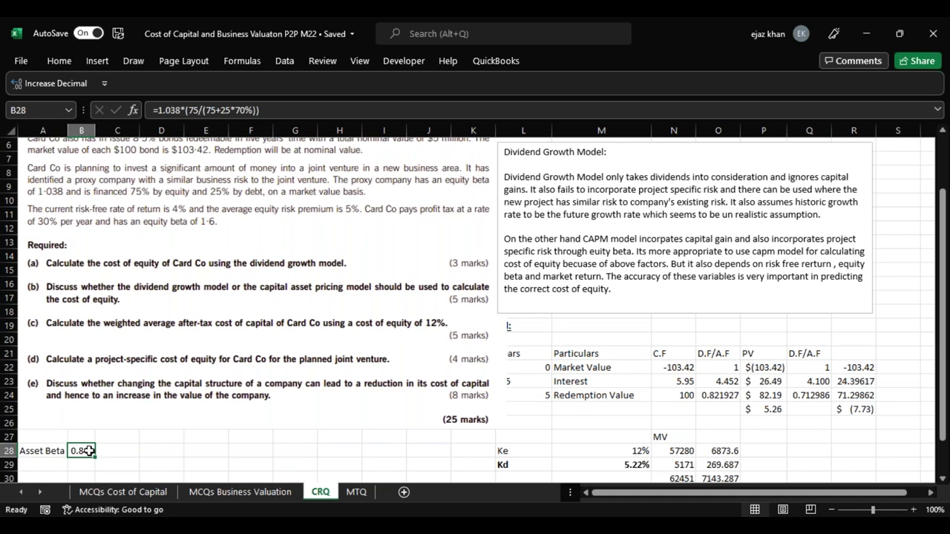
Check the equity and debt market values in N28:N29 and enter the label "Equity Beta" in A30
click(44, 463)
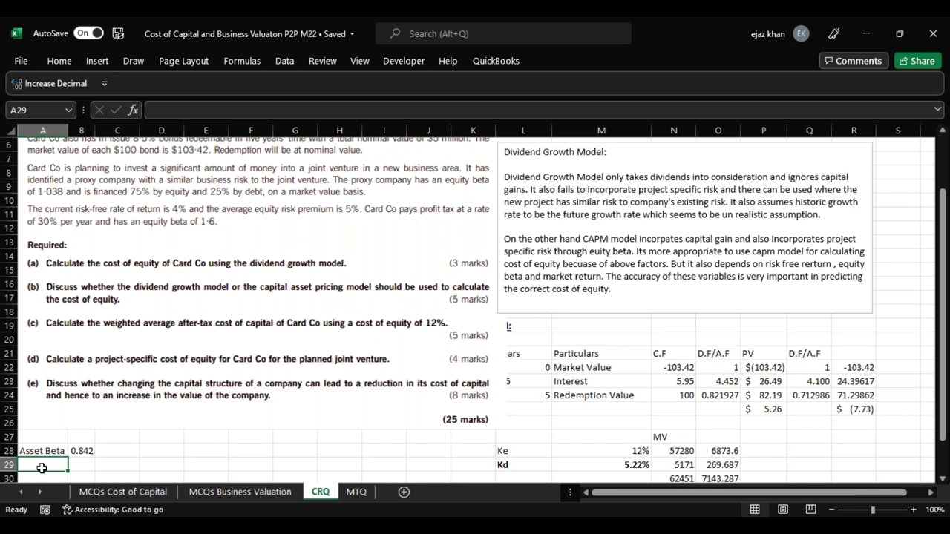
drag(947, 401, 945, 425)
drag(673, 409, 673, 423)
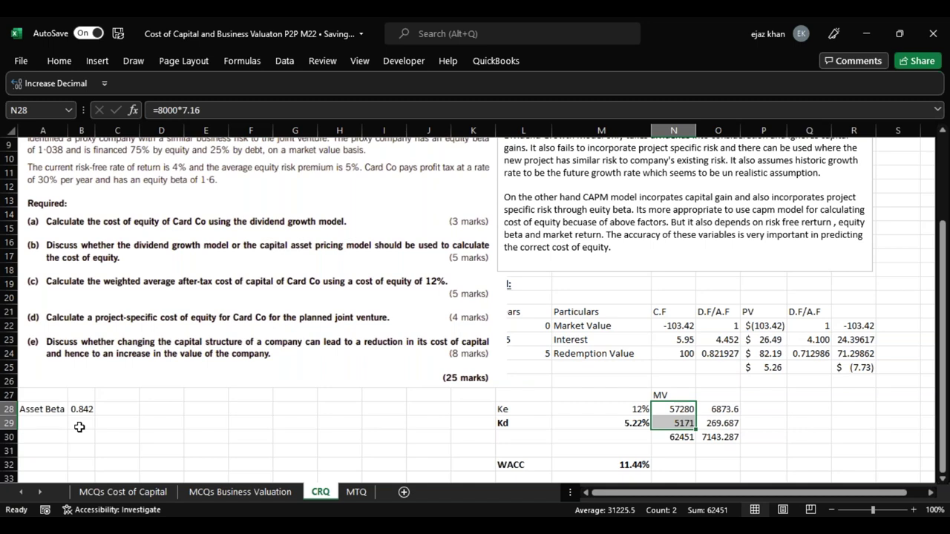
click(43, 437)
text(Equity Beta)
key(Tab)
Calculate the regeared equity beta in B30 with =B28*((N28+N29*70%)/N28) and widen column A slightly
text(=B28*((N28+)
click(677, 423)
text(*70%))
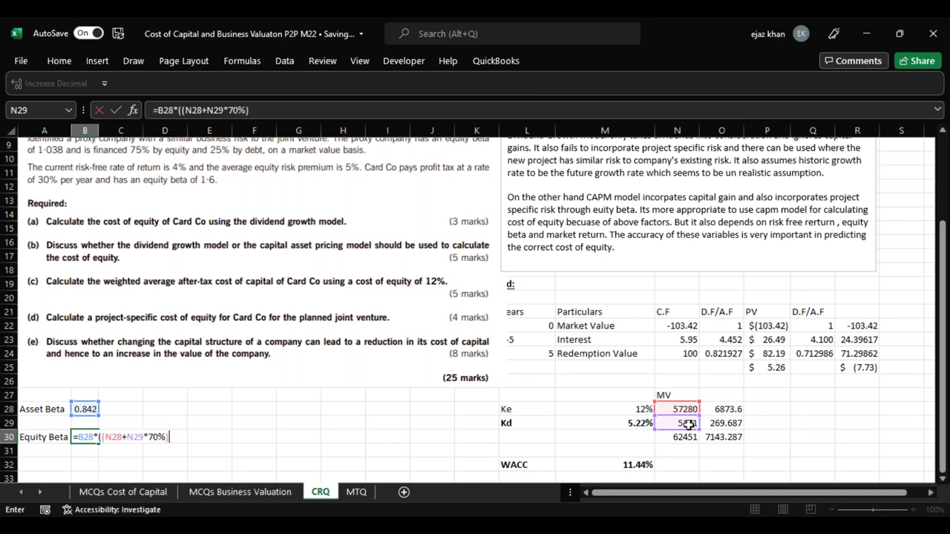
text(/)
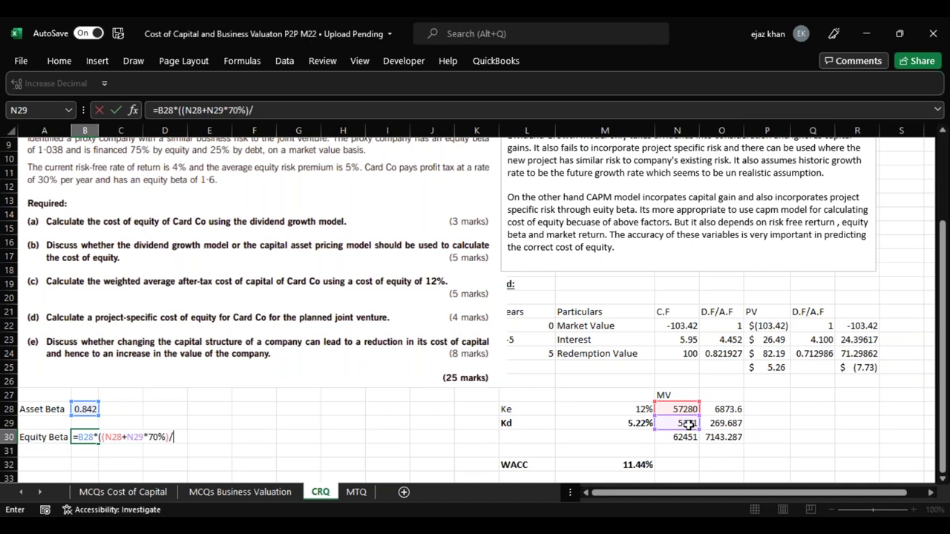
click(680, 408)
text())
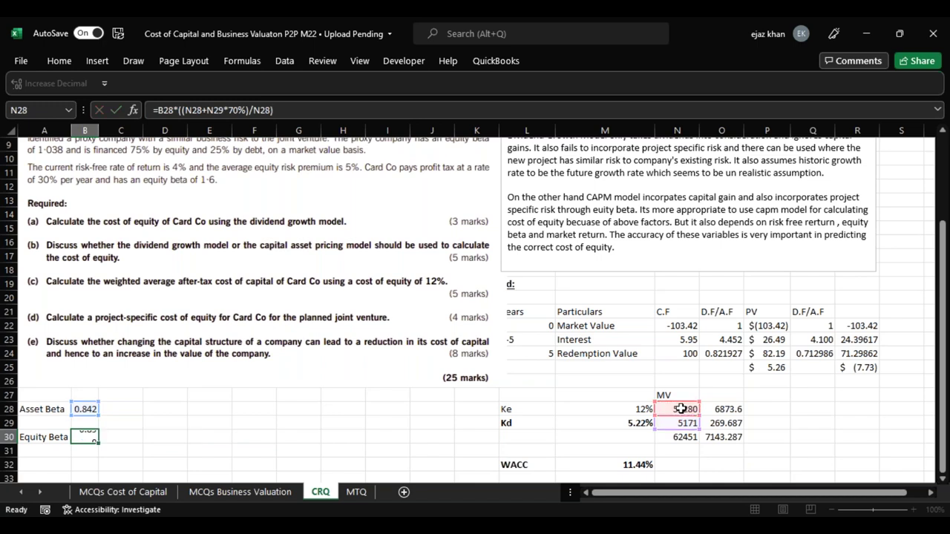
key(Return)
key(Up)
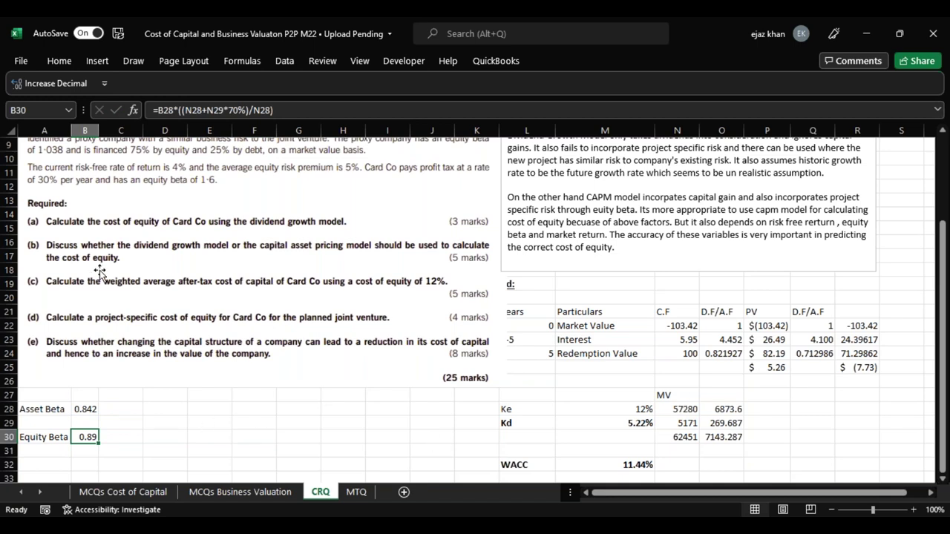
drag(72, 131, 83, 130)
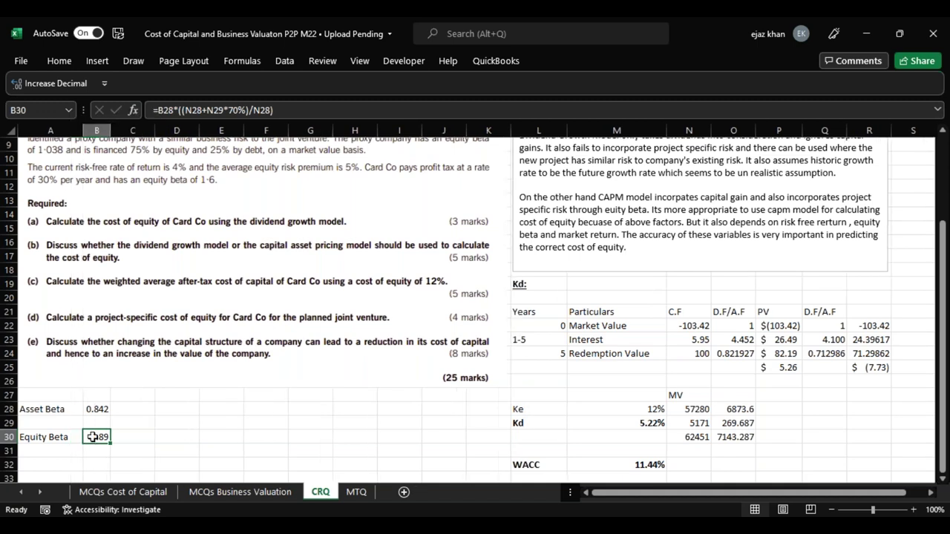
Examine the parts of the equity beta formula in B30: asset beta, equity value, after-tax debt and divisor
double_click(104, 437)
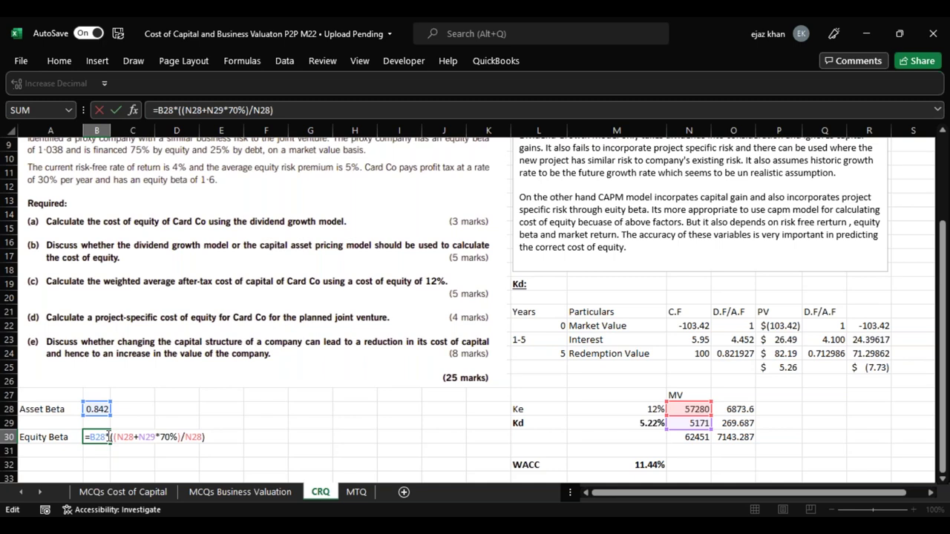
click(88, 437)
click(102, 437)
drag(117, 437, 178, 436)
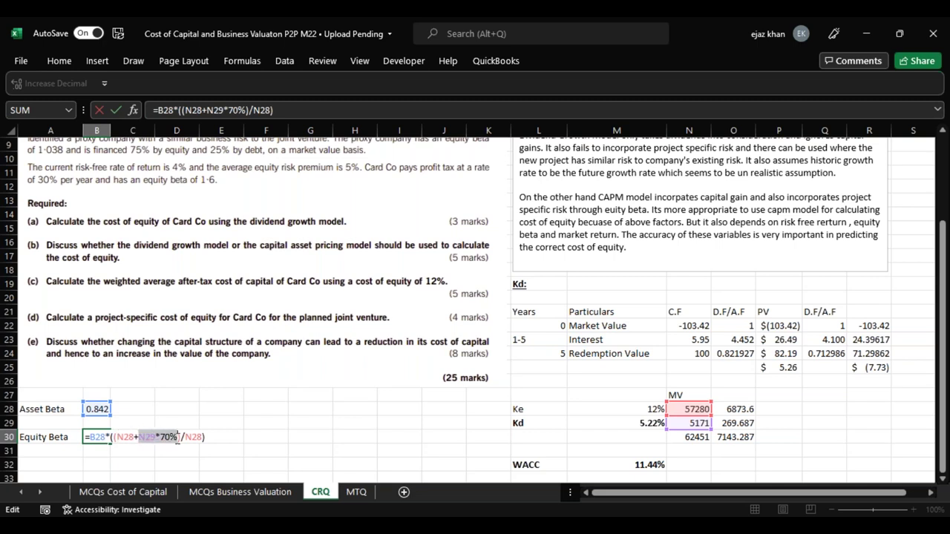
click(190, 437)
double_click(190, 436)
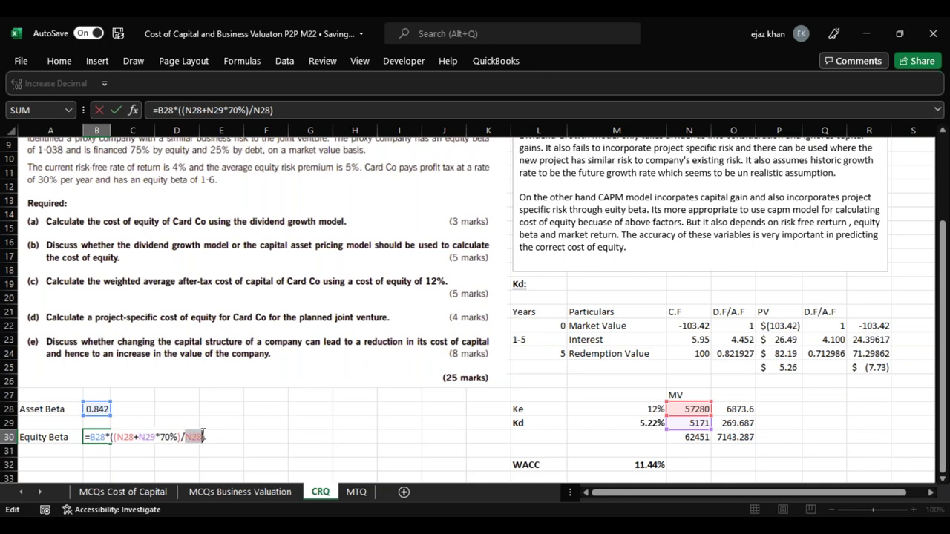
click(225, 437)
key(Return)
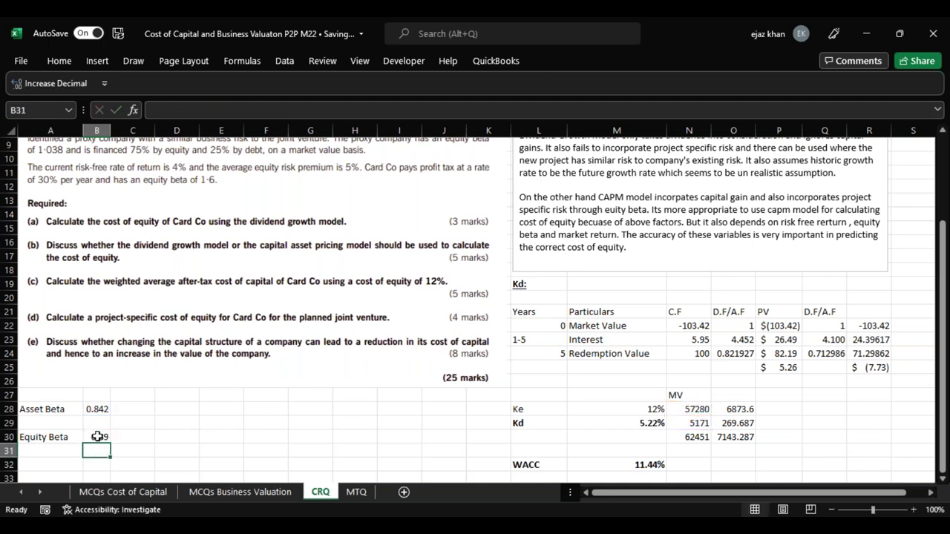
Format the equity beta in B30 to show three decimal places
click(57, 63)
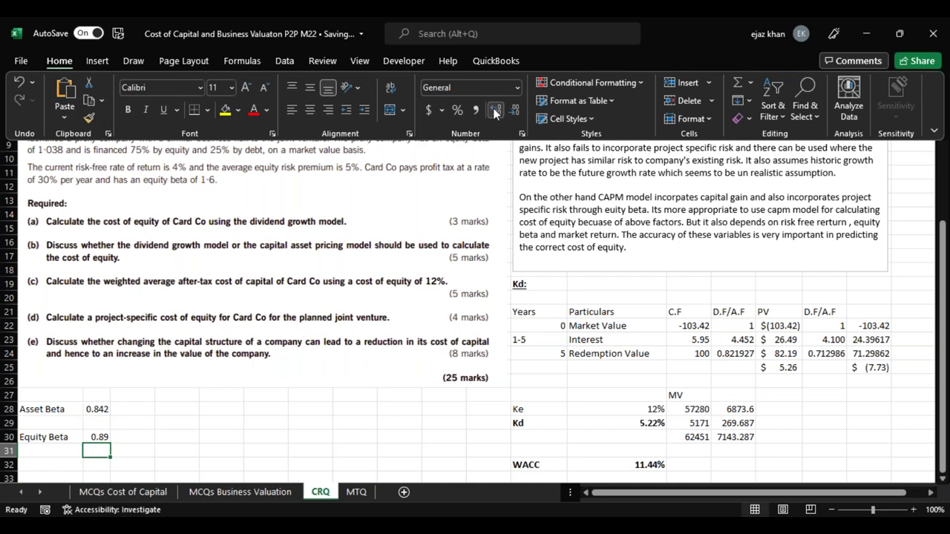
click(101, 439)
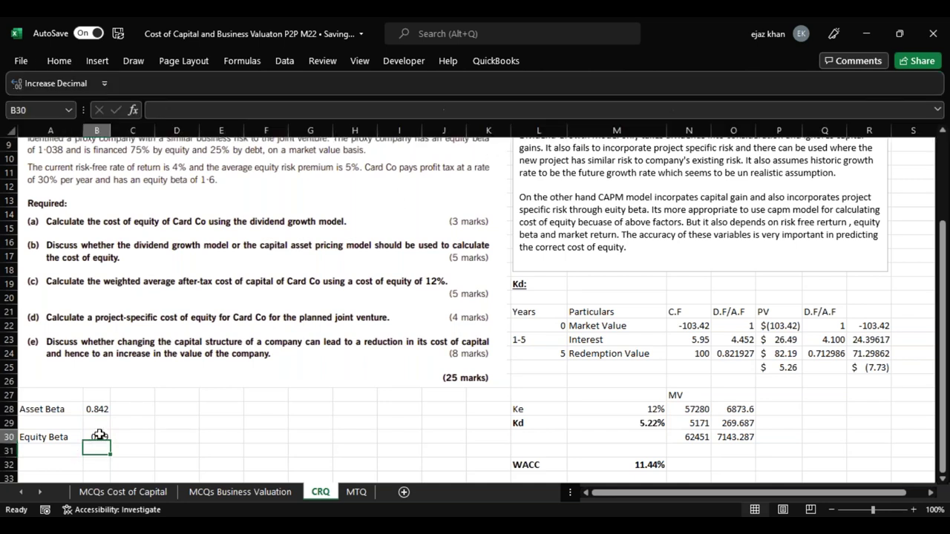
click(61, 63)
click(495, 113)
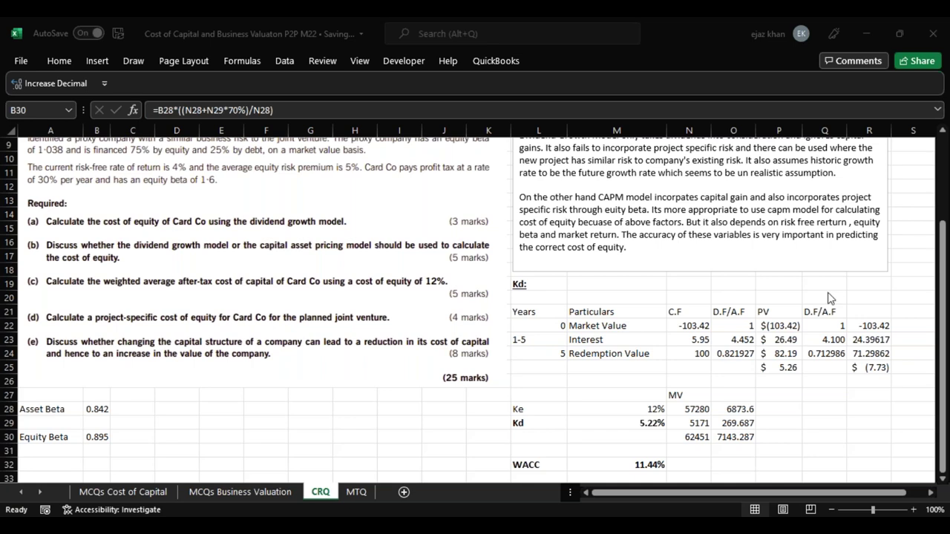
click(104, 442)
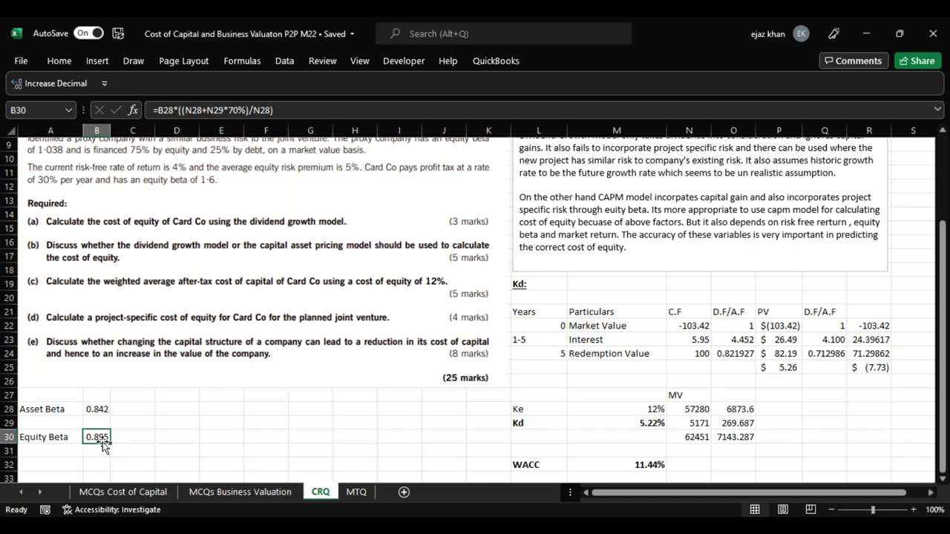
click(52, 465)
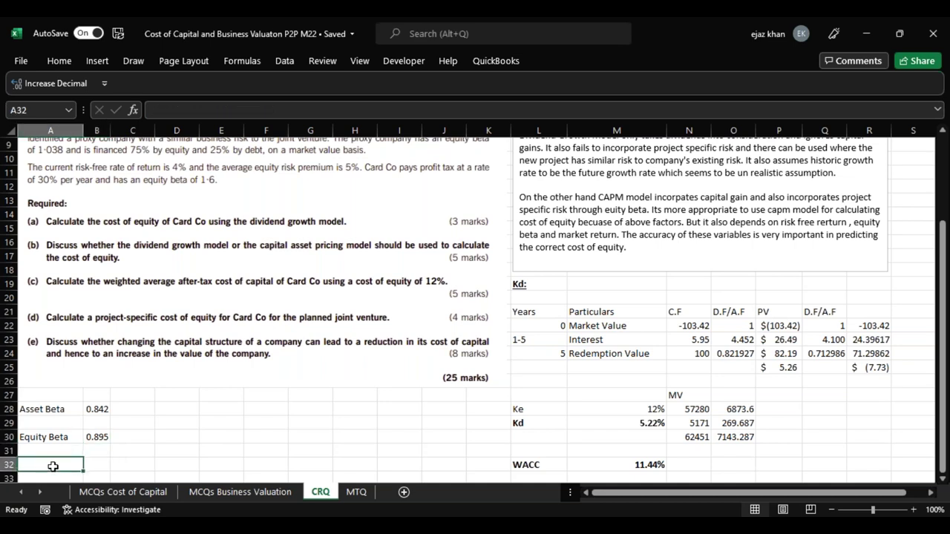
Enter the label "ke" in A32 and the formula =4%*B30*5% in B32
text(ke)
key(Tab)
text(=)
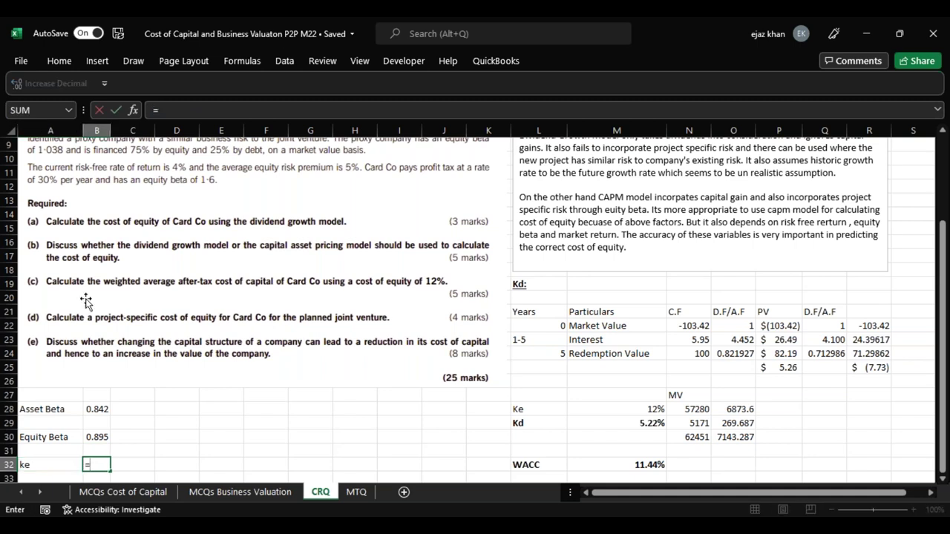
text(4%*)
click(96, 437)
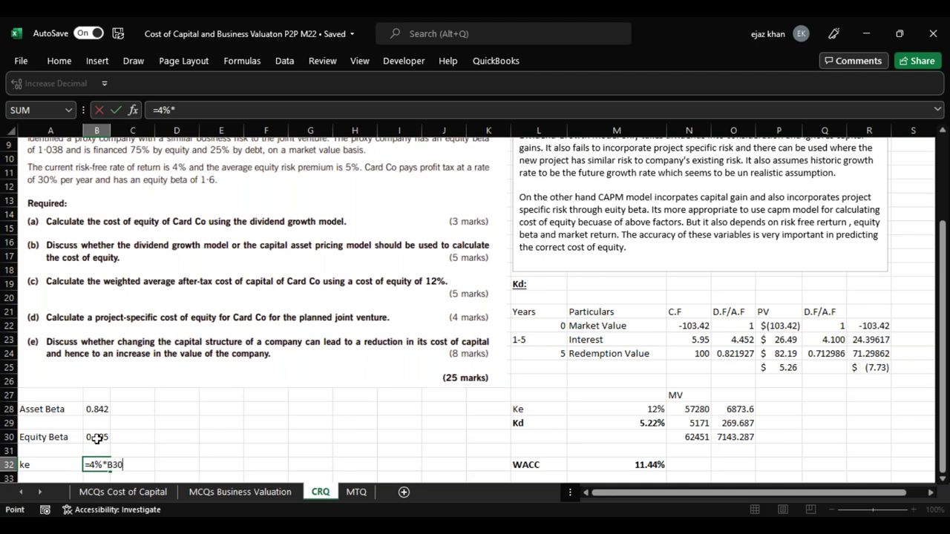
text(*)
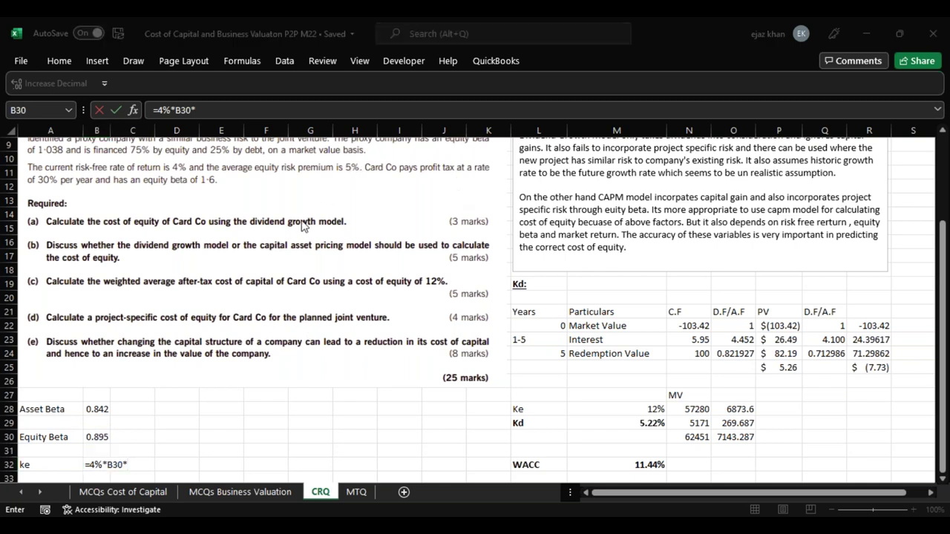
click(113, 464)
text(5%)
key(Return)
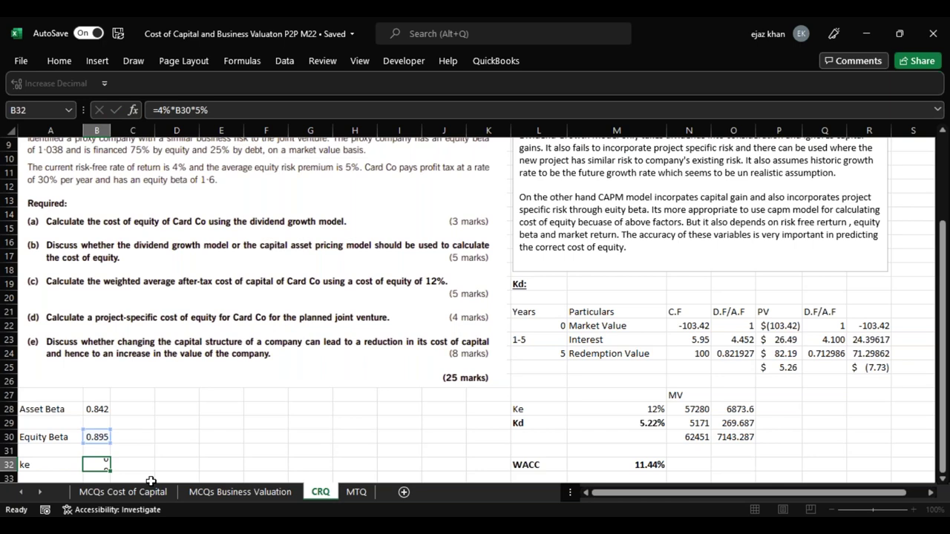
Format the cost of equity in B32 as a percentage with two decimal places
key(Left)
key(Up)
key(Right)
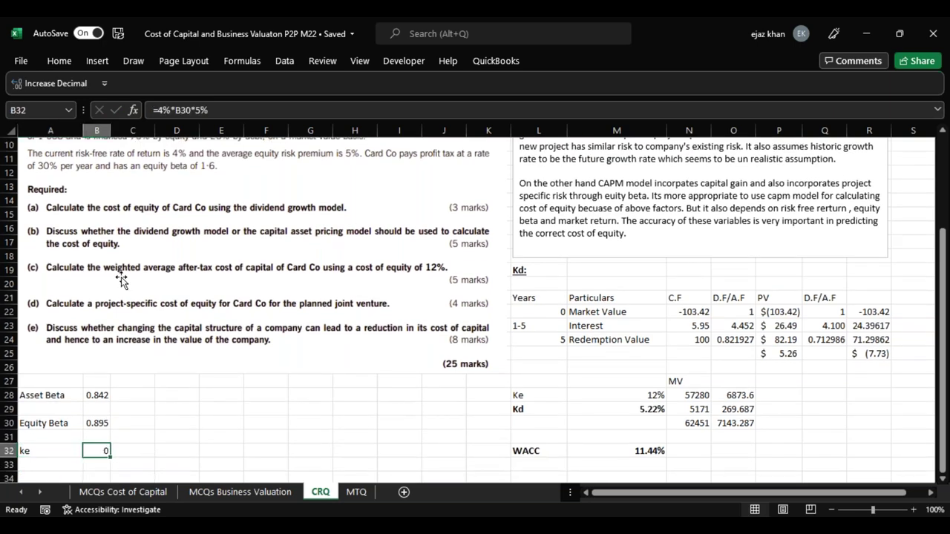
click(72, 62)
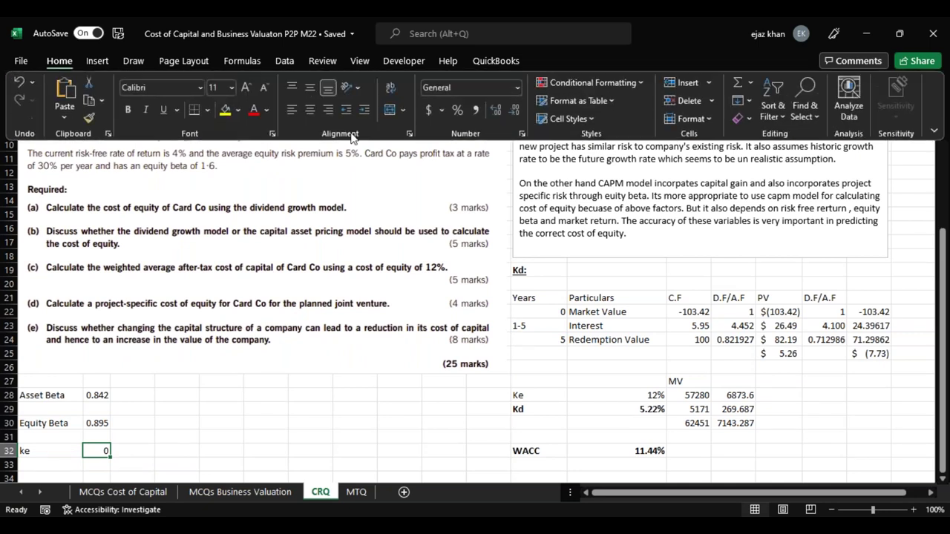
click(459, 113)
click(495, 110)
click(497, 110)
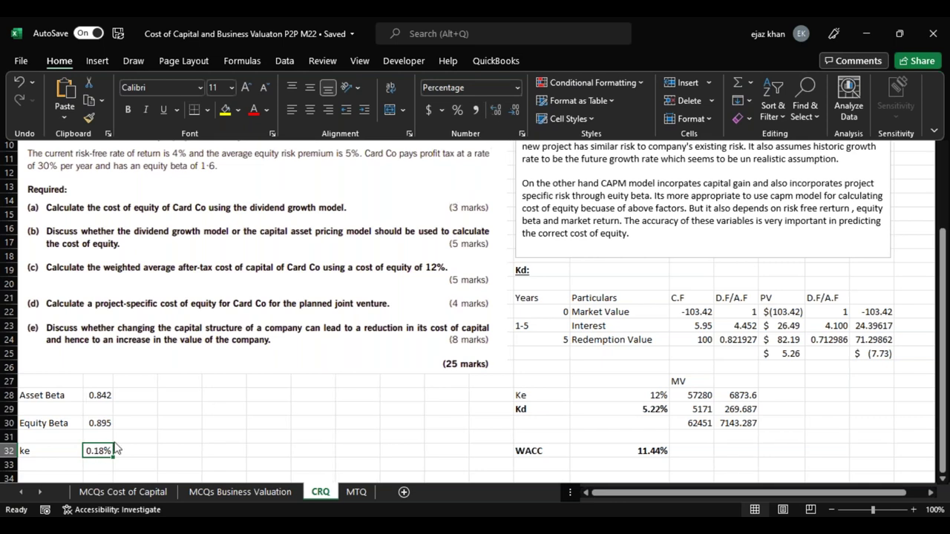
Replace the cost of equity formula in B32 with the CAPM calculation =4%+B30*5%
click(100, 452)
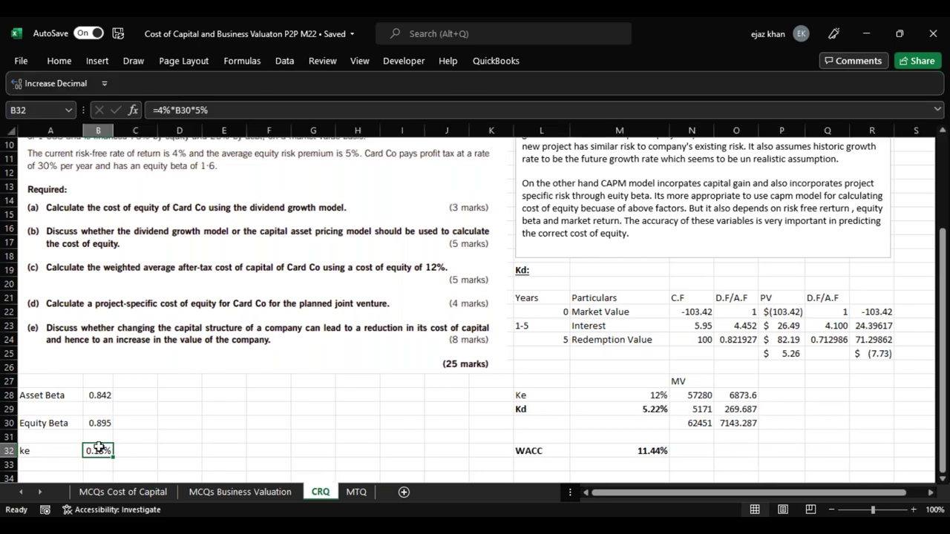
double_click(99, 450)
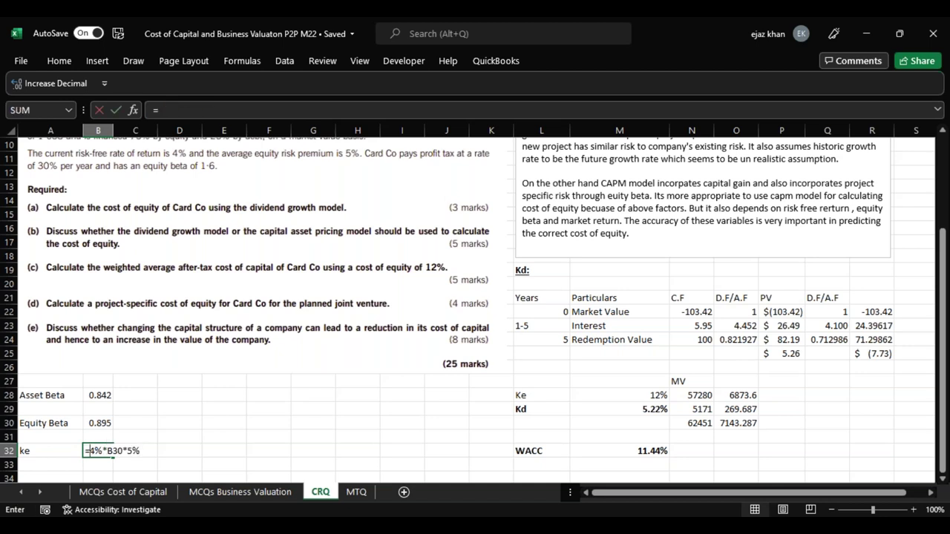
key(BackSpace)
key(BackSpace)
key(BackSpace)
key(BackSpace)
key(BackSpace)
key(BackSpace)
key(BackSpace)
key(BackSpace)
key(BackSpace)
text(4%+)
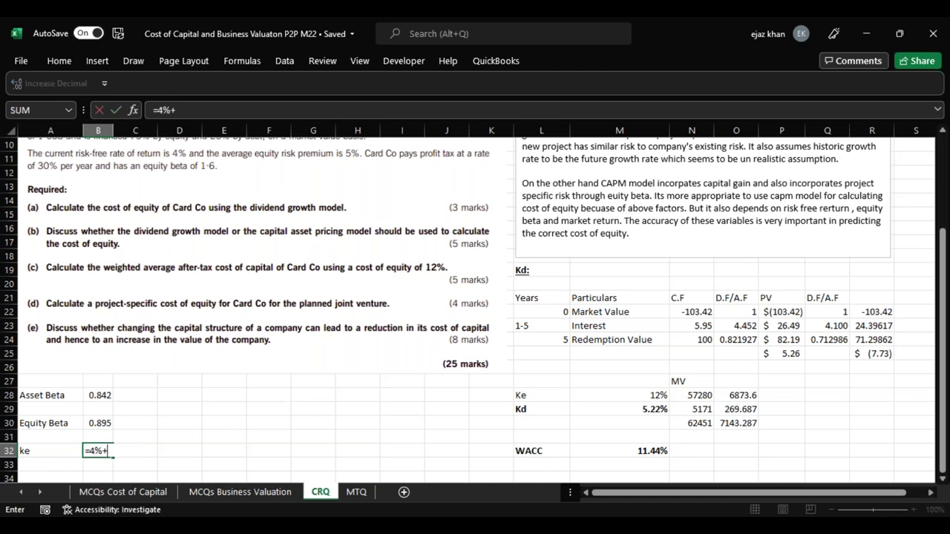
click(100, 423)
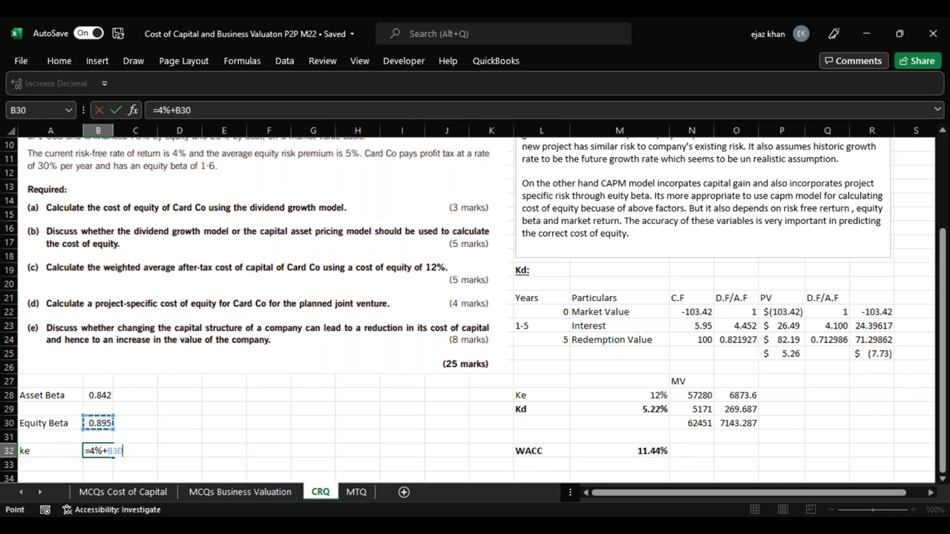
text(*5%)
key(ctrl+Return)
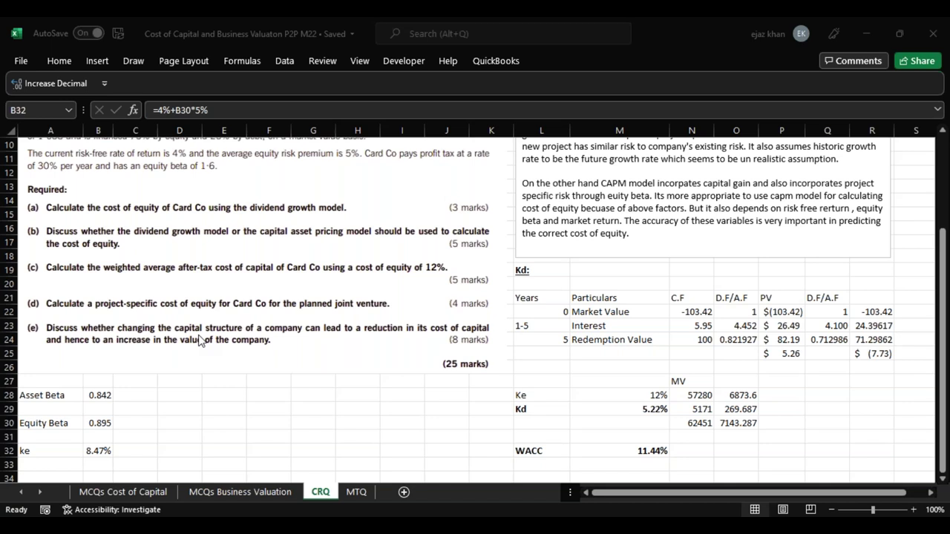
Handwrite the note "100% → Equity" with the black pen in the empty cells beside the beta calculations
click(943, 482)
scroll(943, 482, down, 2)
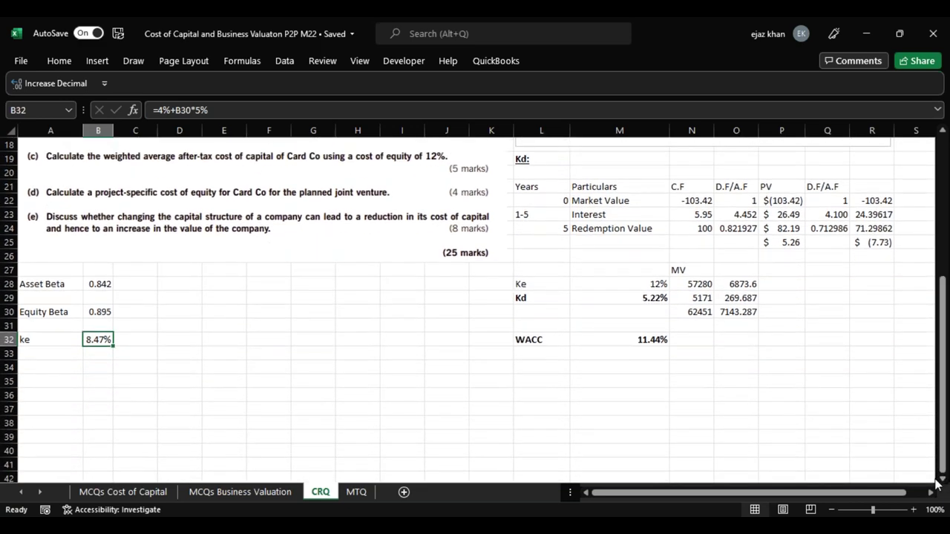
click(132, 62)
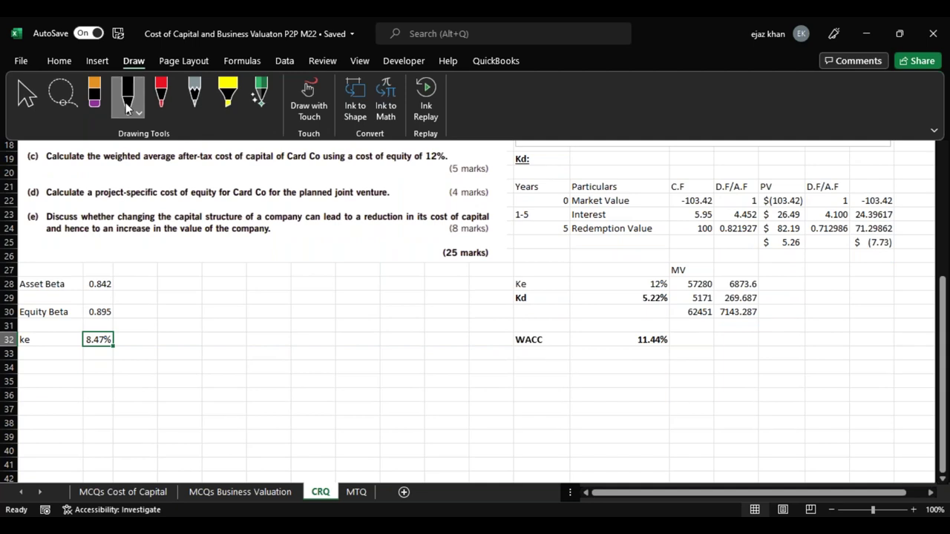
click(125, 109)
mouse_move(213, 340)
mouse_down()
mouse_move(212, 350)
mouse_move(225, 342)
mouse_up()
mouse_move(236, 322)
mouse_down()
mouse_move(238, 344)
mouse_move(272, 304)
mouse_move(262, 305)
mouse_up()
mouse_move(276, 305)
mouse_down()
mouse_move(280, 296)
mouse_move(285, 310)
mouse_move(301, 282)
mouse_move(311, 299)
mouse_move(306, 280)
mouse_up()
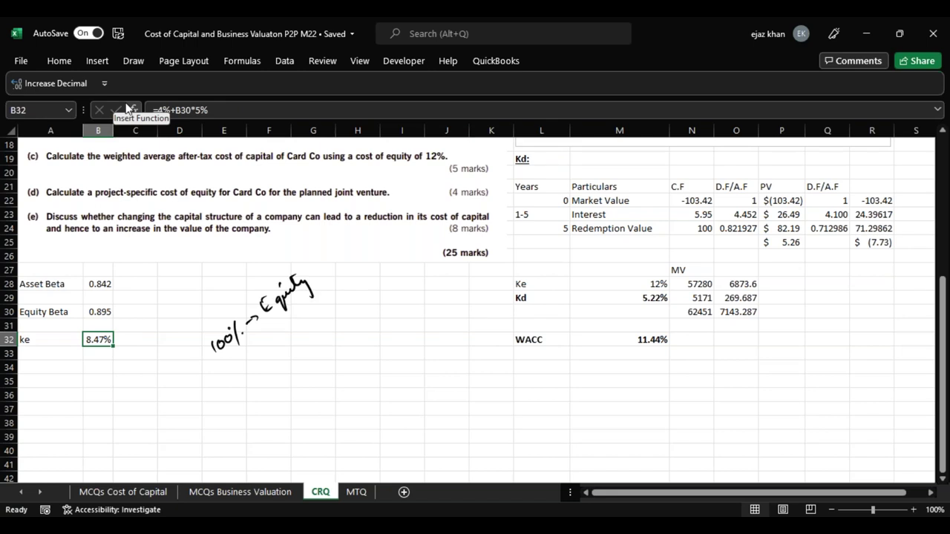
Extend the handwritten equity note with an arrow to "14% → Ke = WACC" and draw an arrow from 100% over to Equity
mouse_move(274, 321)
mouse_down()
mouse_move(306, 339)
mouse_move(342, 294)
mouse_up()
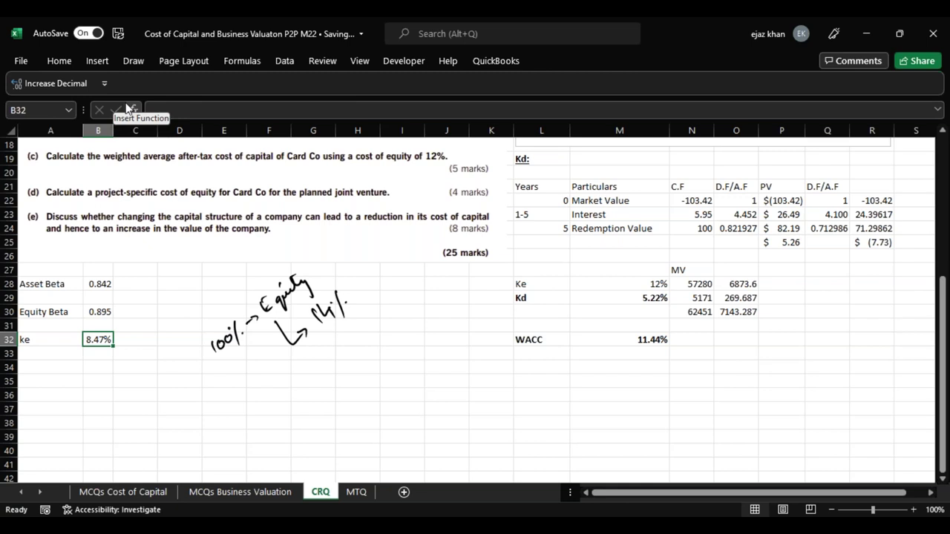
mouse_move(353, 296)
mouse_down()
mouse_move(368, 289)
mouse_move(371, 273)
mouse_move(395, 273)
mouse_up()
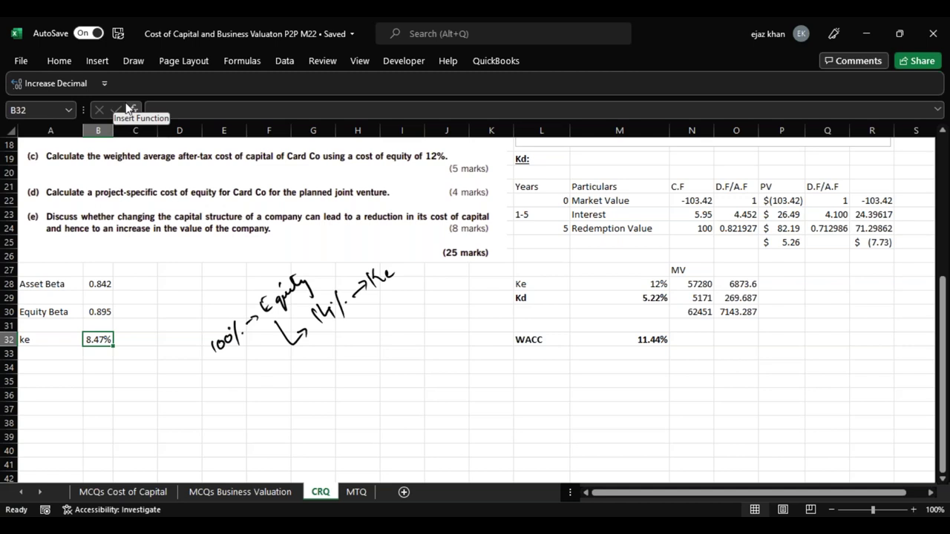
drag(379, 302, 385, 301)
mouse_move(380, 308)
mouse_down()
mouse_move(396, 329)
mouse_move(415, 311)
mouse_up()
drag(429, 296, 425, 305)
mouse_move(197, 328)
mouse_down()
mouse_move(264, 279)
mouse_move(268, 290)
mouse_move(265, 281)
mouse_up()
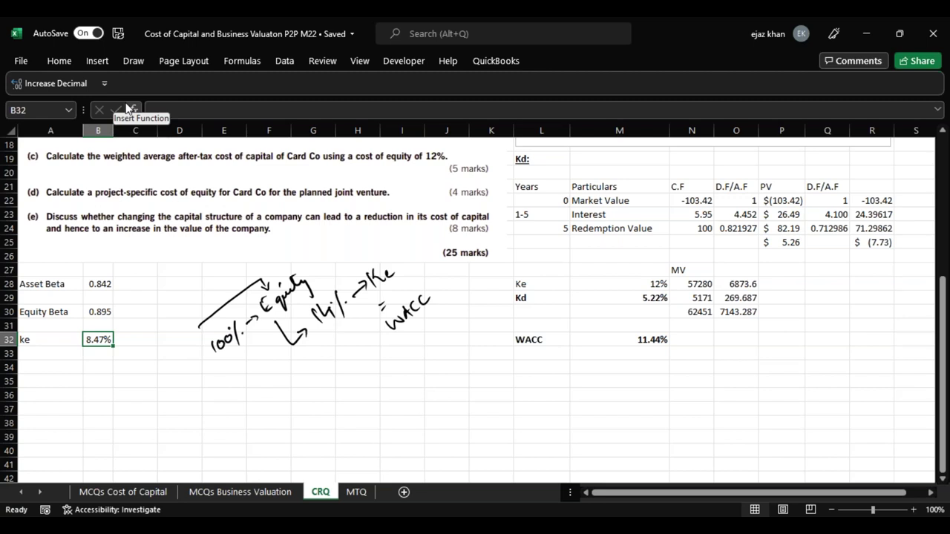
Handwrite the mixed financing case "80% → 14%" and "20% → 7%" below the equity note, followed by "WACC ="
mouse_move(288, 429)
mouse_down()
mouse_move(294, 443)
mouse_move(305, 427)
mouse_move(312, 441)
mouse_move(321, 423)
mouse_move(273, 420)
mouse_move(281, 410)
mouse_move(295, 414)
mouse_move(315, 387)
mouse_up()
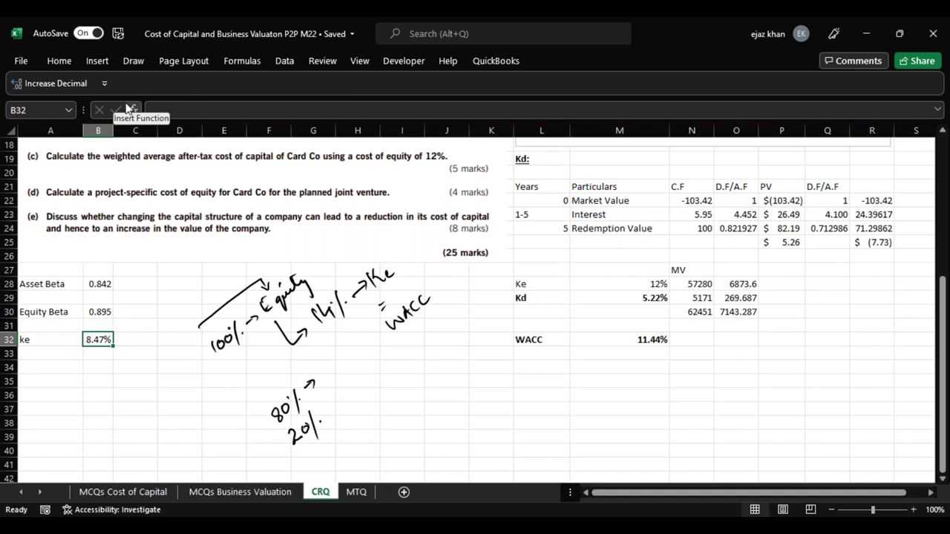
drag(310, 380, 336, 348)
drag(329, 415, 334, 411)
drag(333, 385, 348, 406)
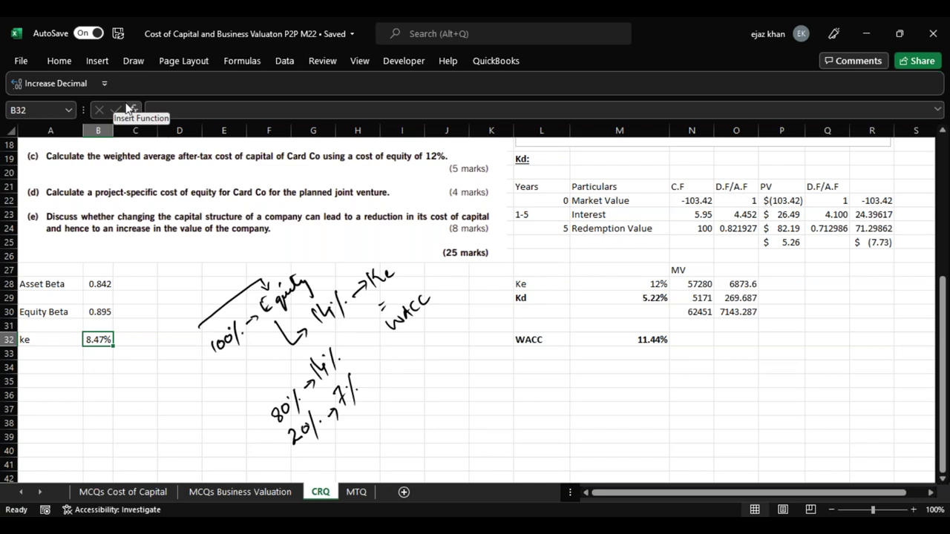
drag(380, 414, 419, 374)
drag(415, 381, 420, 378)
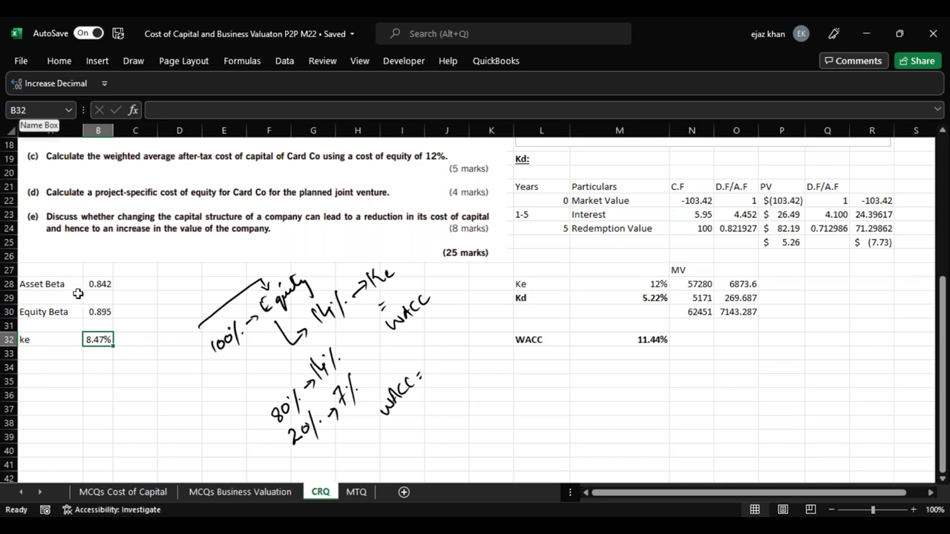
Calculate the example weighted average cost of capital in C37 with =80%*14+20%*7
click(128, 413)
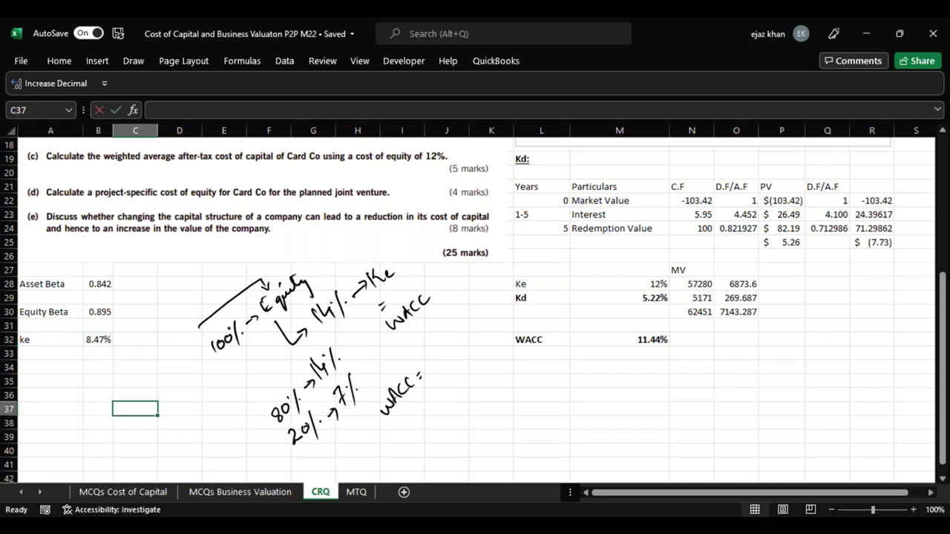
text(=80%()
key(BackSpace)
text(*1)
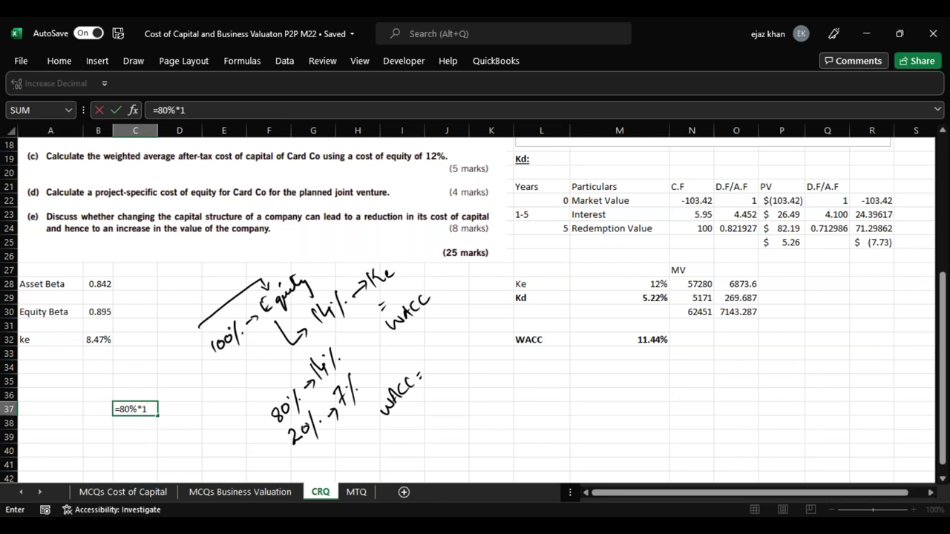
text(4+20%*7)
key(Return)
key(Up)
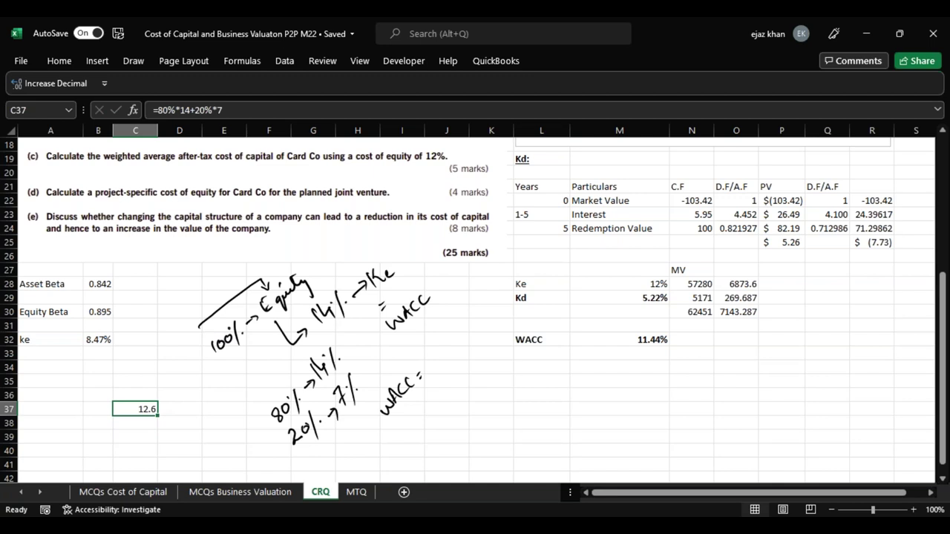
Handwrite 12.6% after "WACC =" and draw an arrow to it from the all-equity 14%
mouse_move(426, 359)
mouse_down()
mouse_move(424, 370)
mouse_move(440, 367)
mouse_move(454, 349)
mouse_up()
click(443, 362)
click(453, 326)
click(462, 336)
mouse_move(338, 322)
mouse_down()
mouse_move(375, 359)
mouse_move(429, 332)
mouse_move(433, 339)
mouse_up()
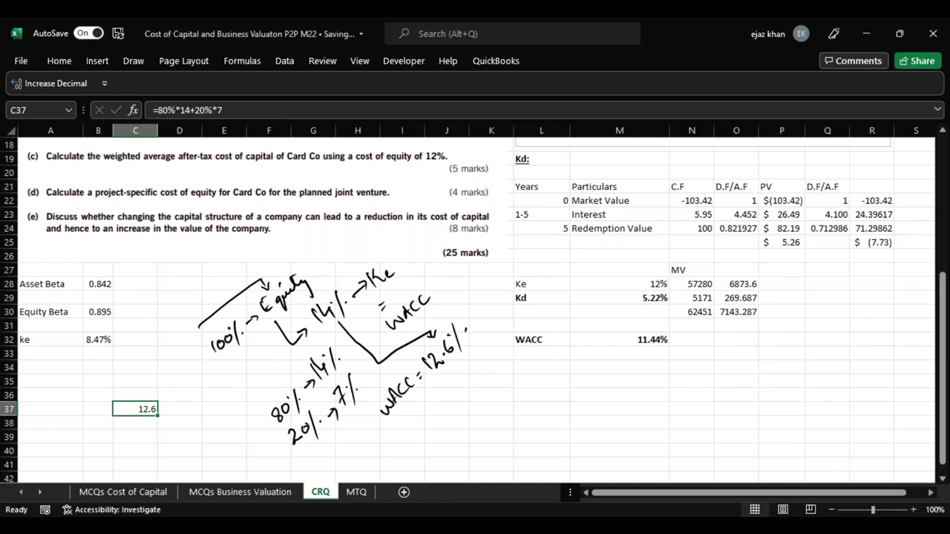
Bracket the handwritten 80% and 20% lines, underline 12.6%, and circle 7% with a downward arrow
mouse_move(258, 425)
mouse_down()
mouse_move(271, 454)
mouse_move(285, 450)
mouse_up()
drag(435, 388, 454, 364)
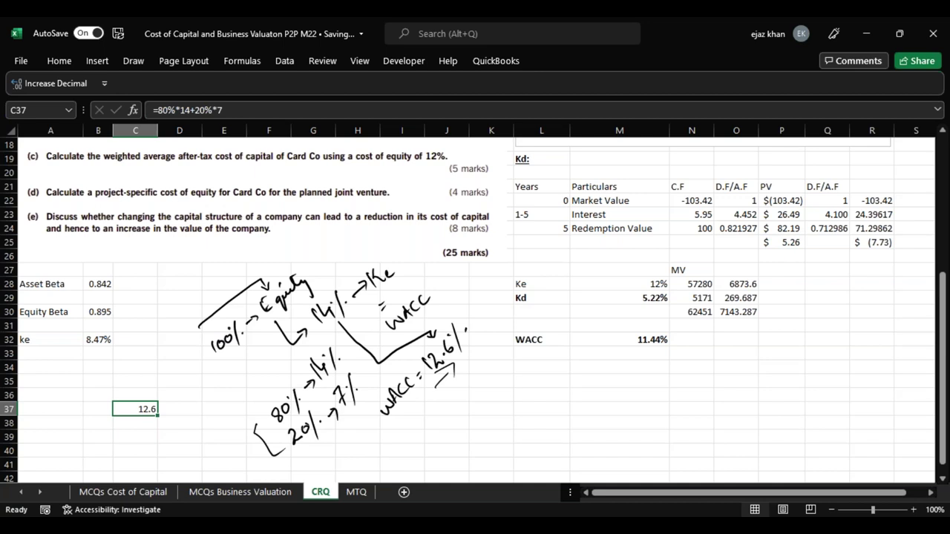
mouse_move(368, 371)
mouse_down()
mouse_move(333, 376)
mouse_move(363, 432)
mouse_move(371, 370)
mouse_up()
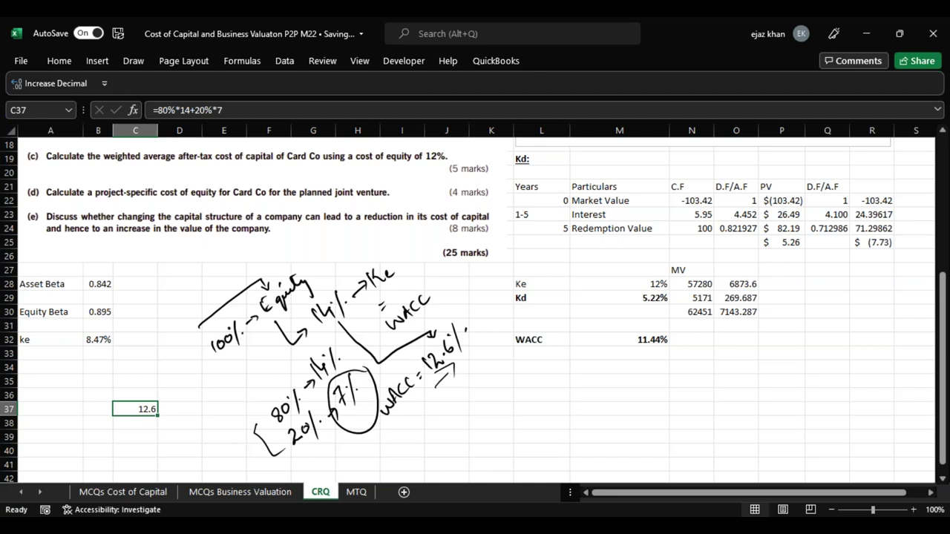
mouse_move(351, 408)
mouse_down()
mouse_move(359, 434)
mouse_move(374, 437)
mouse_up()
Draw a pair of graph axes in the empty rows below the notes and handwrite "gearing" under the horizontal axis
drag(945, 456, 945, 493)
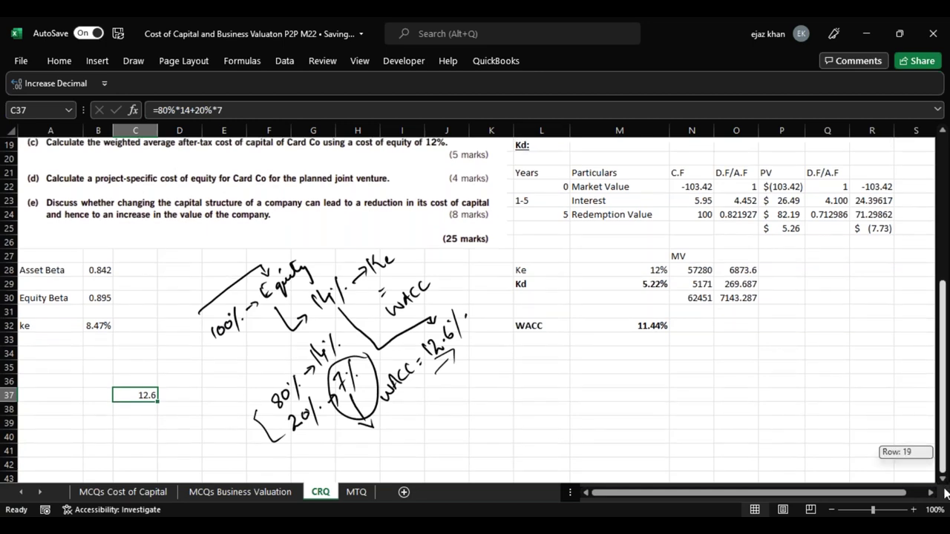
click(941, 483)
scroll(941, 484, down, 3)
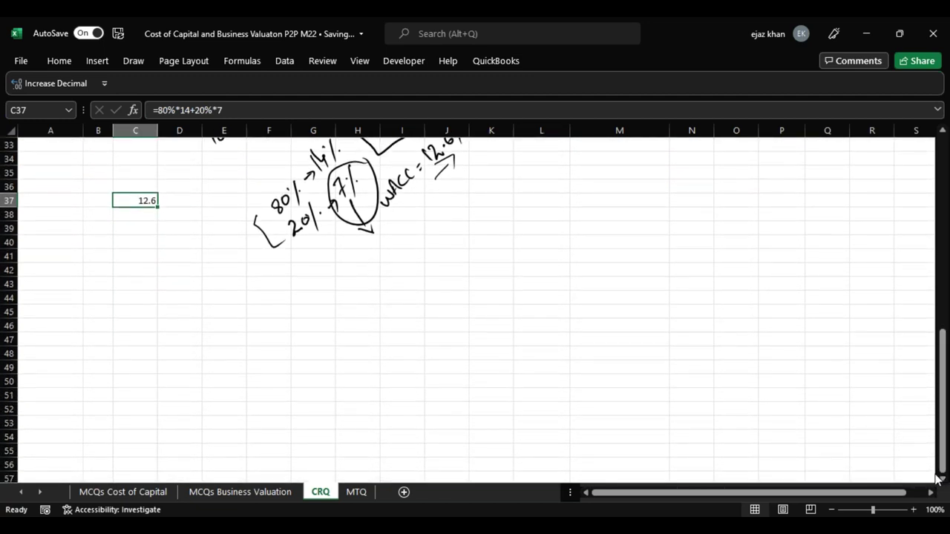
mouse_move(116, 268)
mouse_down()
mouse_move(107, 422)
mouse_move(285, 414)
mouse_up()
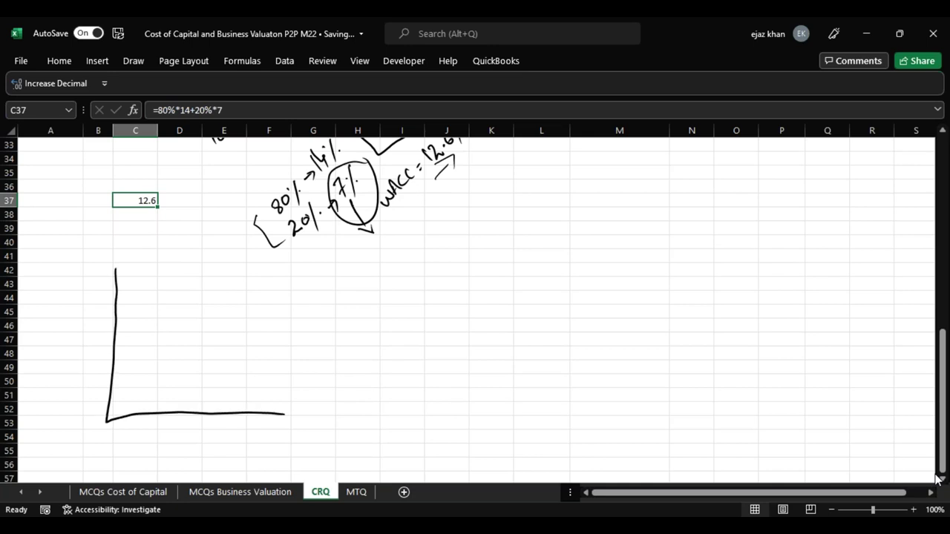
mouse_move(225, 452)
mouse_down()
mouse_move(217, 472)
mouse_move(260, 453)
mouse_move(271, 462)
mouse_up()
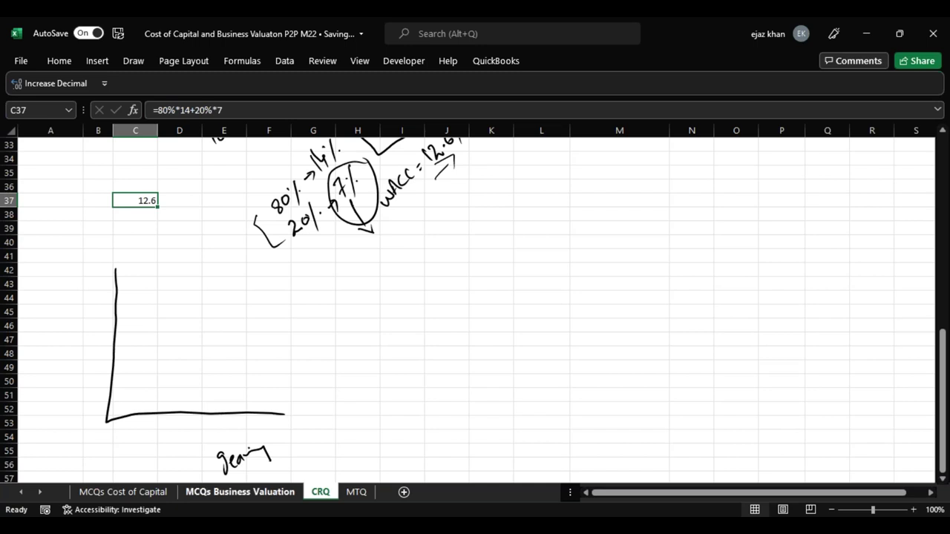
Draw a U-shaped curve above the gearing axis and a dashed vertical line from its lowest point to the axis
mouse_move(133, 295)
mouse_down()
mouse_move(173, 349)
mouse_move(215, 372)
mouse_up()
mouse_move(221, 372)
mouse_down()
mouse_move(259, 365)
mouse_move(351, 294)
mouse_up()
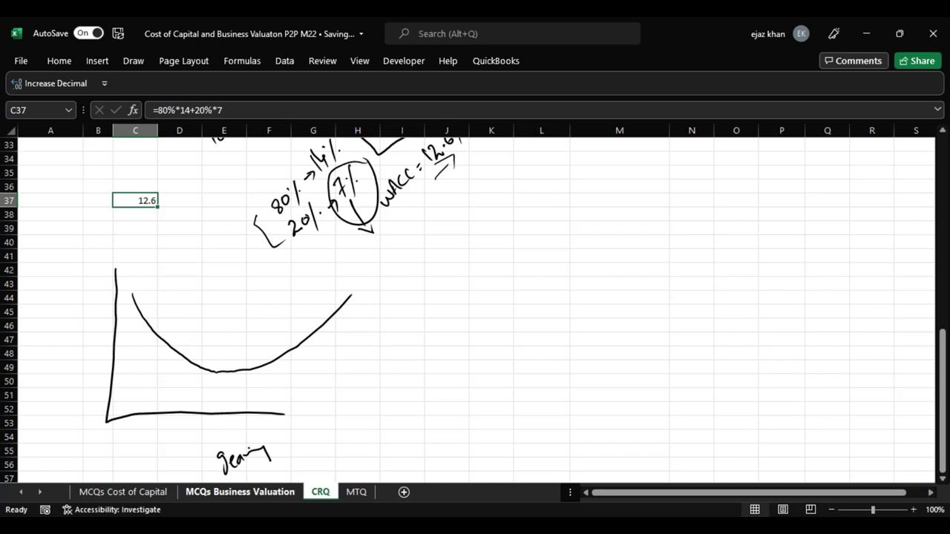
drag(228, 371, 227, 397)
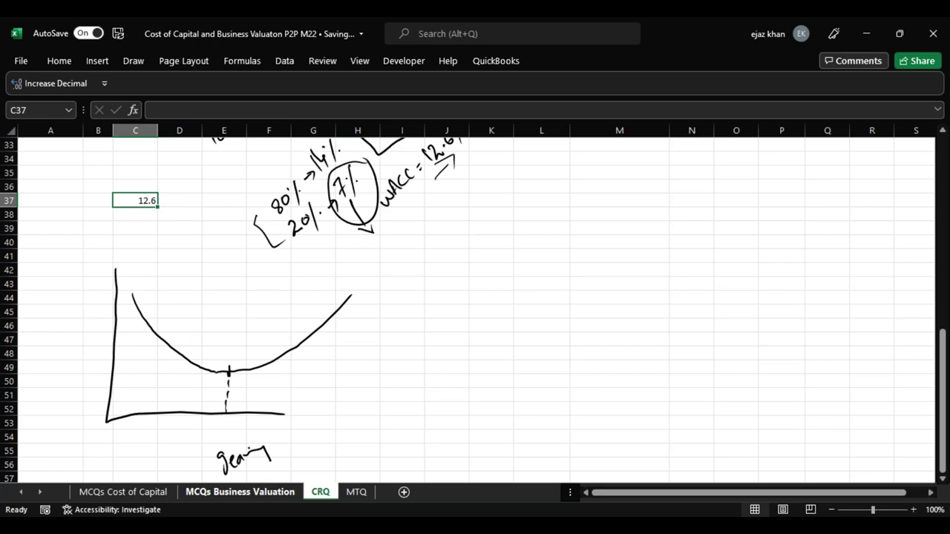
Circle the dashed line's foot on the axis, label it as the optimum capital structure, circle "gearing" and retrace the vertical line
mouse_move(225, 413)
mouse_down()
mouse_move(227, 431)
mouse_move(231, 407)
mouse_move(202, 443)
mouse_move(147, 464)
mouse_move(181, 427)
mouse_move(172, 469)
mouse_move(198, 423)
mouse_up()
drag(187, 472, 201, 463)
drag(199, 469, 207, 462)
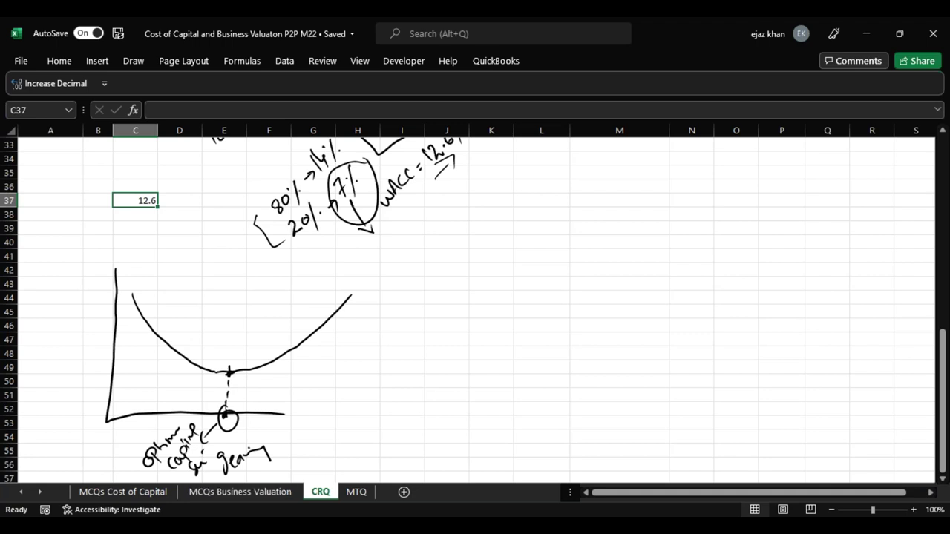
mouse_move(267, 430)
mouse_down()
mouse_move(215, 442)
mouse_move(276, 446)
mouse_up()
drag(227, 376, 227, 401)
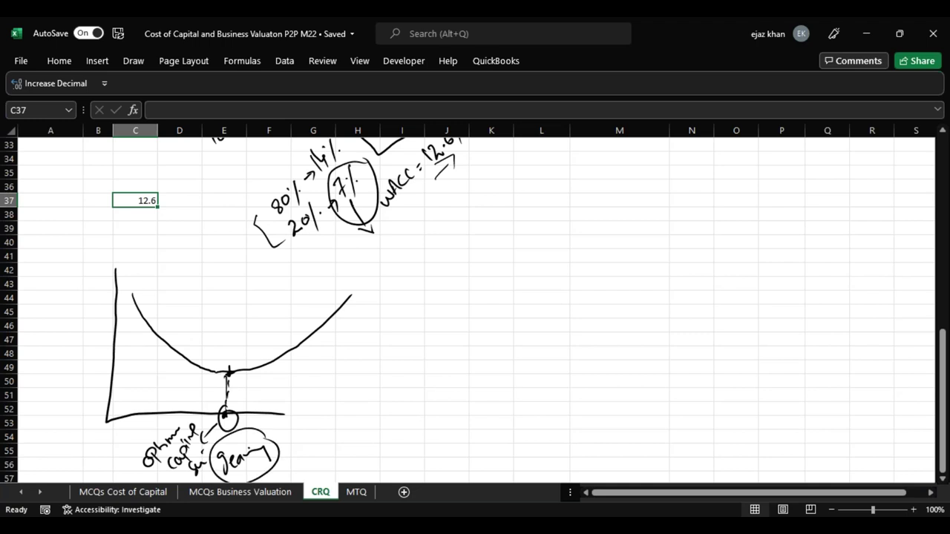
Loop around the optimum capital structure label and handwrite "35%" beside the dashed line on the gearing graph
mouse_move(152, 472)
mouse_down()
mouse_move(131, 450)
mouse_move(221, 419)
mouse_move(239, 454)
mouse_move(242, 445)
mouse_up()
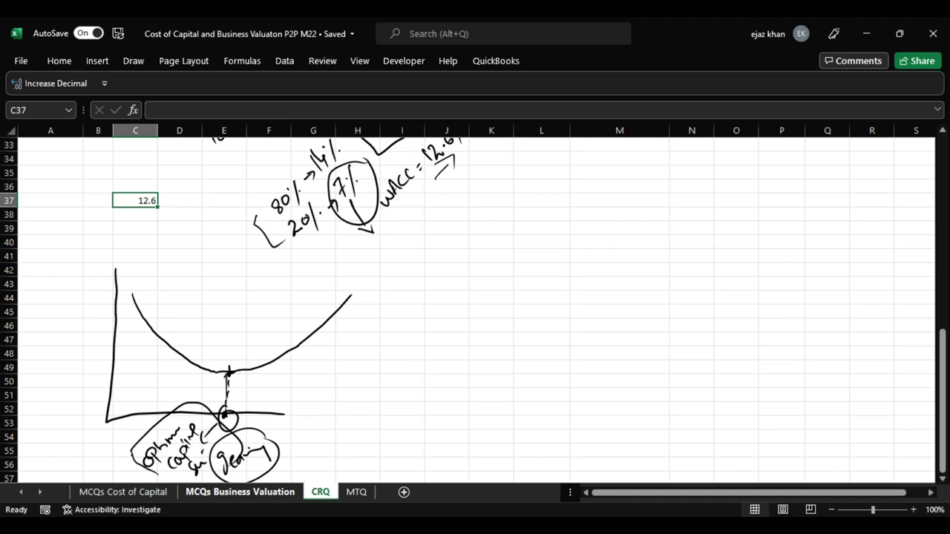
mouse_move(233, 398)
mouse_down()
mouse_move(236, 406)
mouse_move(254, 383)
mouse_up()
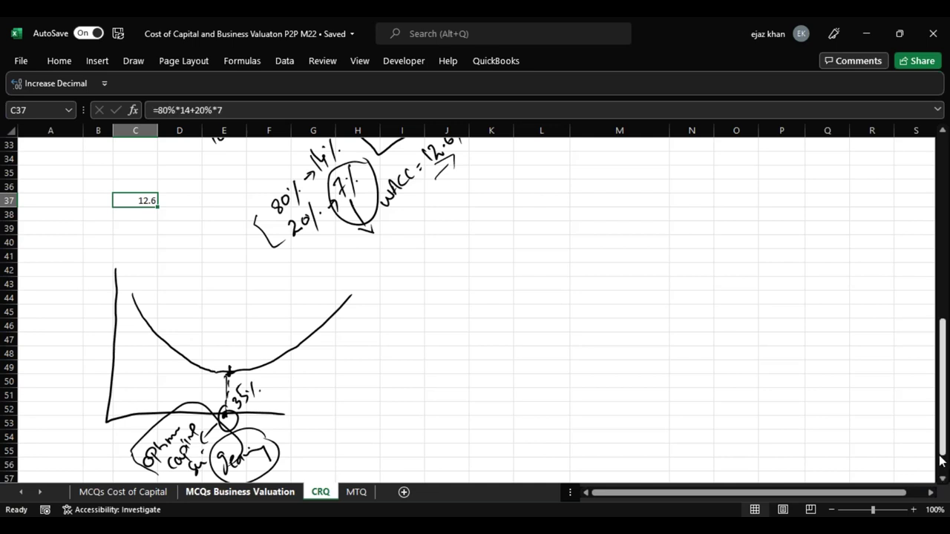
Handwrite "MM" in the empty rows below the gearing graph and draw a rectangle around it
drag(944, 459, 946, 486)
scroll(942, 480, down, 4)
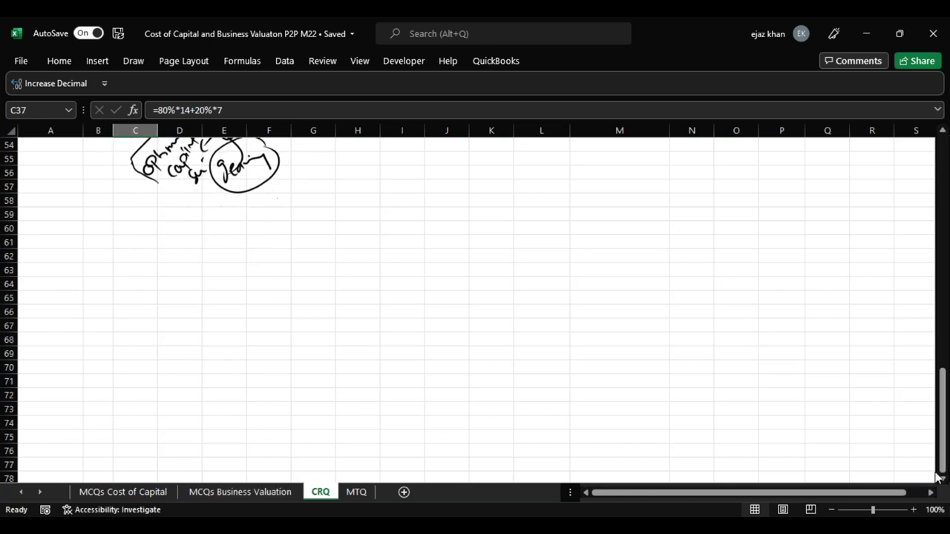
mouse_move(62, 279)
mouse_down()
mouse_move(67, 258)
mouse_move(89, 250)
mouse_move(86, 279)
mouse_move(108, 270)
mouse_move(117, 286)
mouse_up()
mouse_move(47, 242)
mouse_down()
mouse_move(48, 301)
mouse_move(142, 251)
mouse_move(141, 296)
mouse_up()
drag(141, 295, 39, 298)
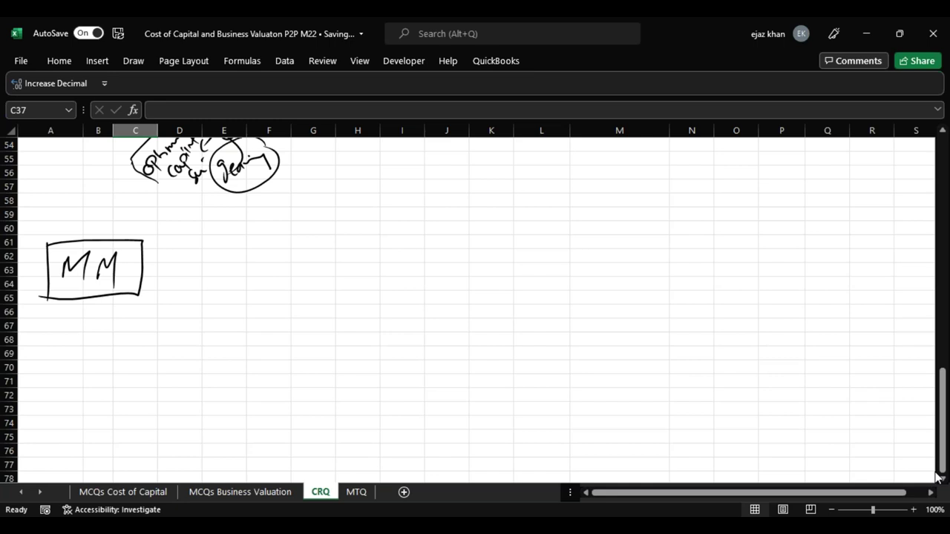
Handwrite "capital structure", a cross and "WACC & value of the company" beside the MM box, and circle the company value words
mouse_move(173, 319)
mouse_down()
mouse_move(169, 331)
mouse_move(189, 327)
mouse_move(195, 300)
mouse_move(285, 228)
mouse_move(261, 211)
mouse_up()
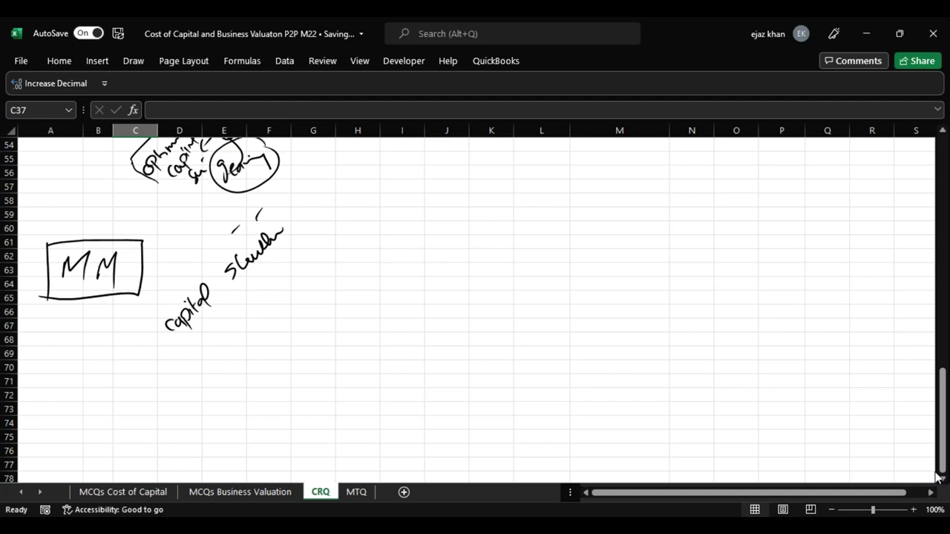
drag(239, 301, 239, 337)
drag(221, 316, 259, 319)
mouse_move(249, 360)
mouse_down()
mouse_move(260, 372)
mouse_move(284, 348)
mouse_move(292, 317)
mouse_up()
drag(294, 327, 330, 298)
drag(325, 291, 338, 295)
mouse_move(334, 260)
mouse_down()
mouse_move(356, 257)
mouse_move(389, 224)
mouse_up()
mouse_move(353, 288)
mouse_down()
mouse_move(350, 298)
mouse_move(414, 233)
mouse_up()
mouse_move(410, 238)
mouse_down()
mouse_move(429, 210)
mouse_move(442, 232)
mouse_up()
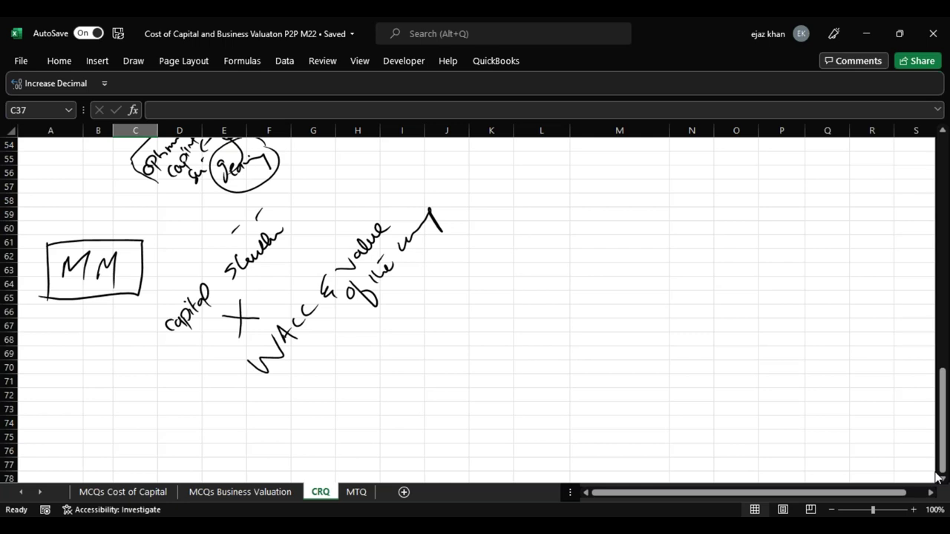
mouse_move(425, 182)
mouse_down()
mouse_move(359, 199)
mouse_move(332, 304)
mouse_move(445, 208)
mouse_move(415, 200)
mouse_up()
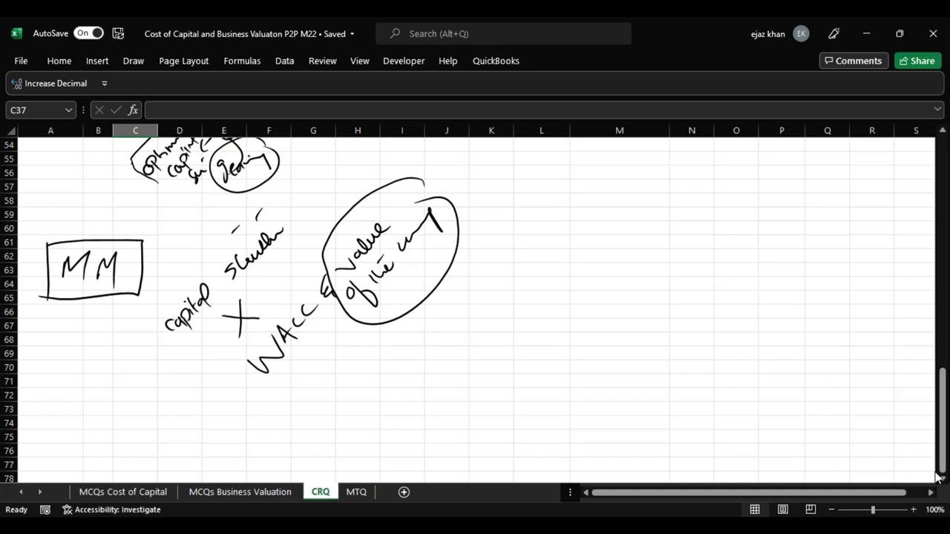
key(ctrl+z)
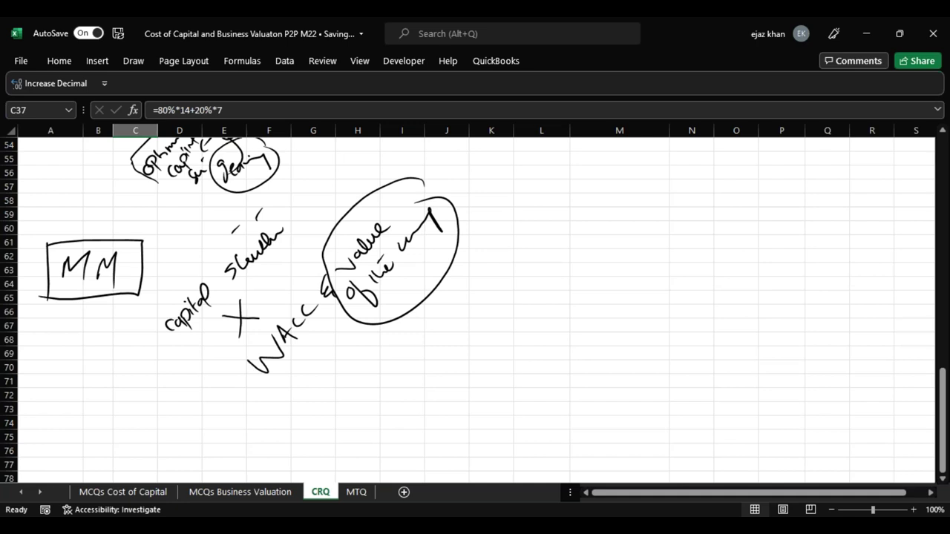
Handwrite "100% → 14% → Ke = WACC" below the MM box and draw a box around the line
click(943, 479)
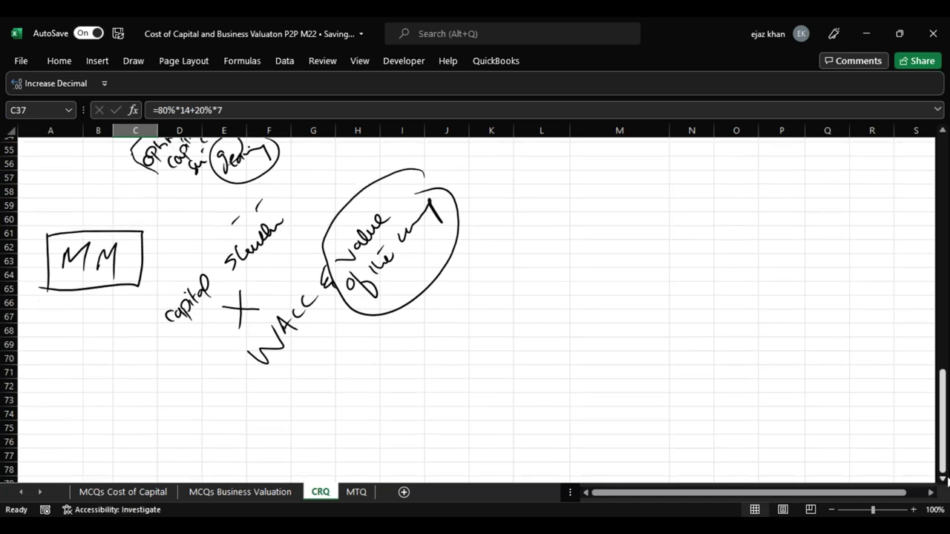
scroll(942, 475, down, 1)
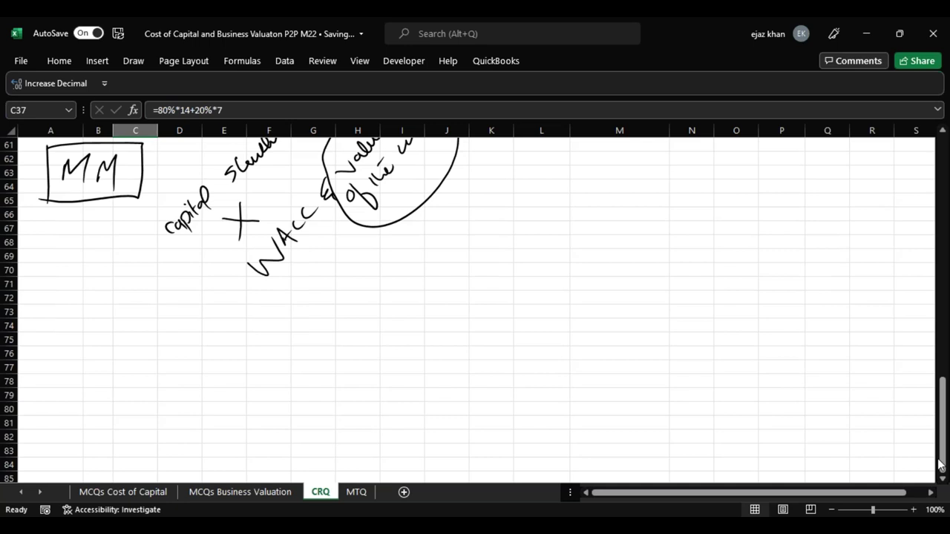
mouse_move(89, 396)
mouse_down()
mouse_move(114, 367)
mouse_move(118, 377)
mouse_move(136, 356)
mouse_move(138, 363)
mouse_move(142, 343)
mouse_move(154, 338)
mouse_up()
mouse_move(164, 315)
mouse_down()
mouse_move(159, 337)
mouse_move(182, 311)
mouse_up()
drag(181, 292, 183, 301)
drag(187, 299, 225, 254)
drag(220, 255, 232, 248)
mouse_move(92, 423)
mouse_down()
mouse_move(67, 403)
mouse_move(210, 230)
mouse_move(197, 308)
mouse_move(106, 396)
mouse_up()
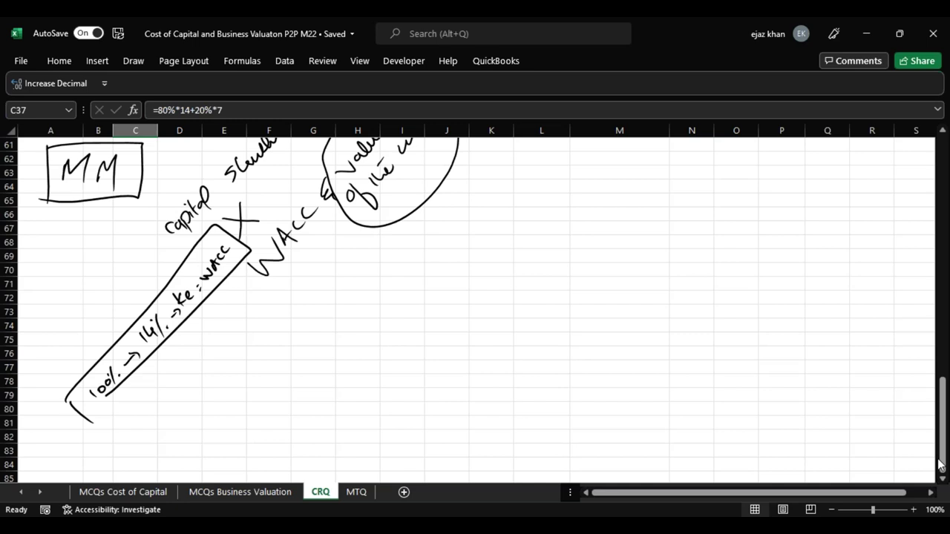
Handwrite "20% → Kd = 8%" beside the boxed 100% line
mouse_move(189, 401)
mouse_down()
mouse_move(206, 417)
mouse_move(205, 393)
mouse_move(215, 386)
mouse_up()
mouse_move(227, 366)
mouse_down()
mouse_move(220, 401)
mouse_move(239, 364)
mouse_up()
click(211, 377)
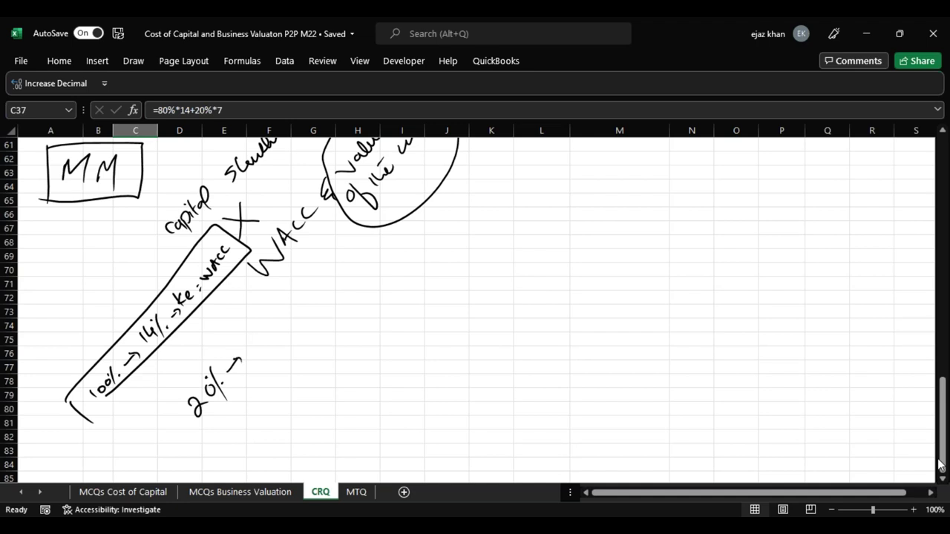
mouse_move(242, 331)
mouse_down()
mouse_move(239, 349)
mouse_move(275, 318)
mouse_move(274, 304)
mouse_move(293, 297)
mouse_up()
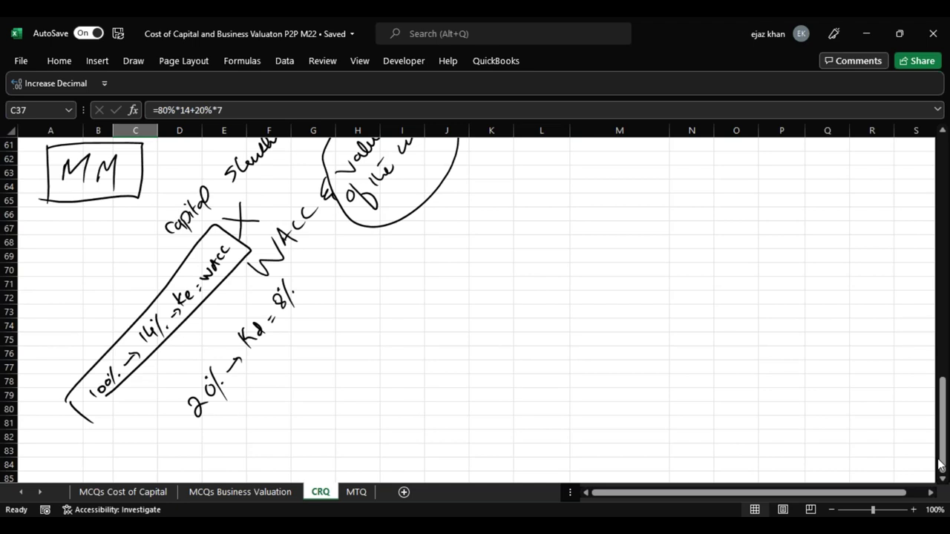
Draw arrows pointing to the handwritten 20% and 14%, then circle the 14%
drag(174, 438, 185, 429)
drag(120, 295, 135, 322)
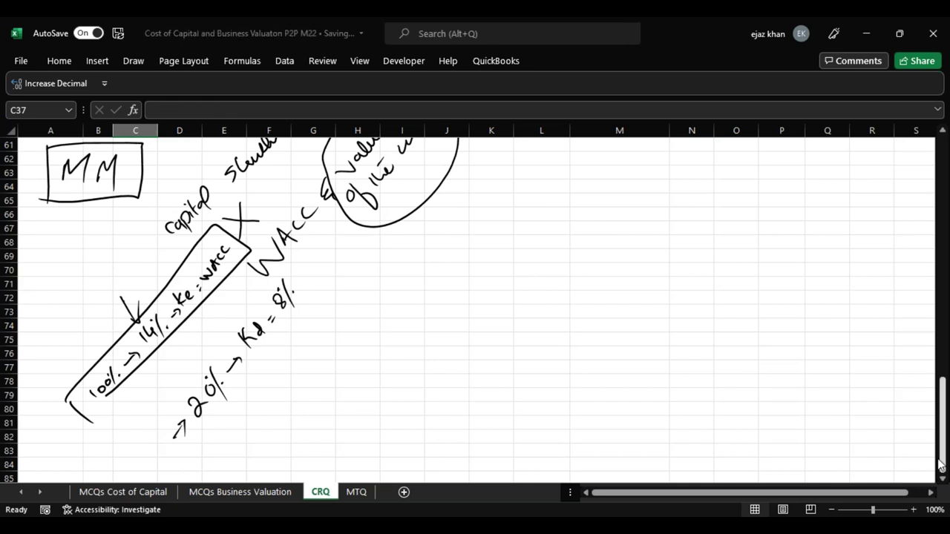
drag(158, 338, 160, 356)
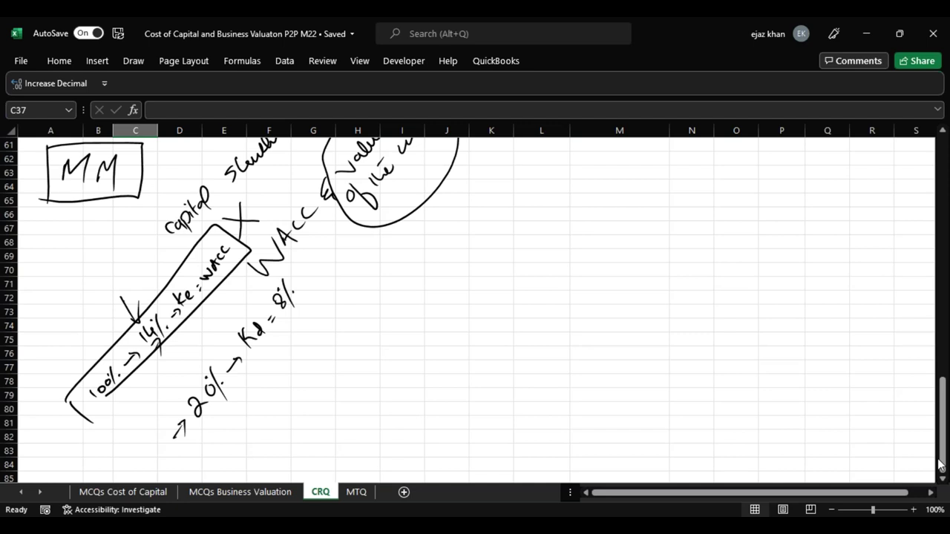
mouse_move(115, 306)
mouse_down()
mouse_move(117, 297)
mouse_move(172, 365)
mouse_move(163, 305)
mouse_up()
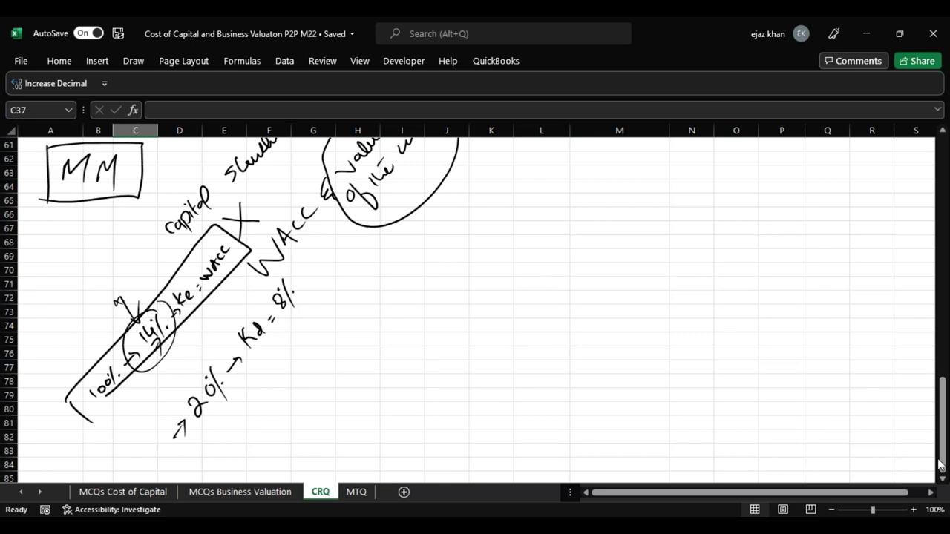
Handwrite the formula "WACC = Ke × E/(E+D) + Kd × D/(E+D)" beside the 20% line and underline Ke and Kd
drag(263, 417, 277, 420)
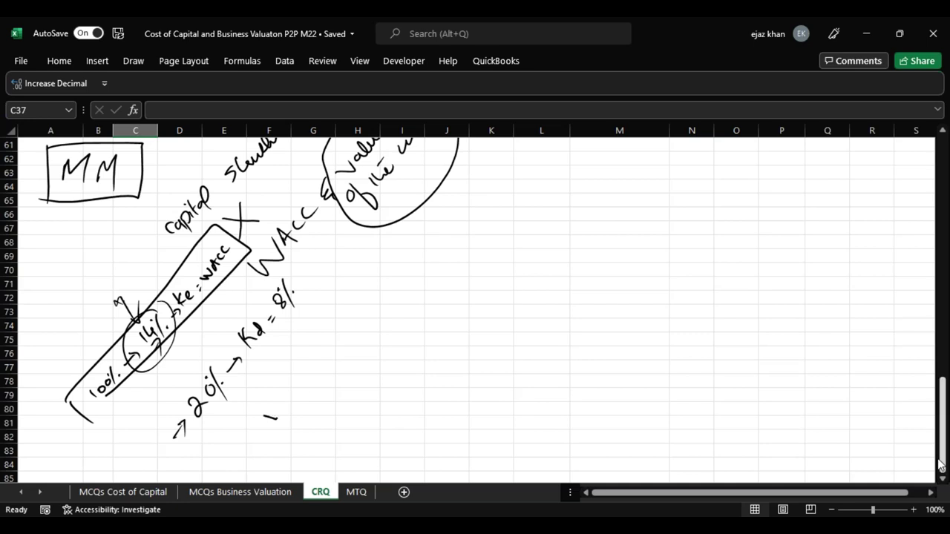
mouse_move(311, 391)
mouse_down()
mouse_move(324, 366)
mouse_move(343, 369)
mouse_move(334, 356)
mouse_up()
drag(328, 351, 349, 332)
mouse_move(336, 312)
mouse_down()
mouse_move(328, 326)
mouse_move(362, 371)
mouse_move(380, 353)
mouse_up()
mouse_move(373, 351)
mouse_down()
mouse_move(375, 359)
mouse_move(379, 340)
mouse_up()
drag(376, 340, 387, 354)
drag(369, 300, 368, 309)
mouse_move(368, 280)
mouse_down()
mouse_move(371, 289)
mouse_move(380, 275)
mouse_up()
mouse_move(384, 266)
mouse_down()
mouse_move(387, 280)
mouse_move(381, 230)
mouse_up()
mouse_move(393, 225)
mouse_down()
mouse_move(388, 244)
mouse_move(416, 267)
mouse_up()
mouse_move(413, 258)
mouse_down()
mouse_move(419, 264)
mouse_move(429, 248)
mouse_up()
mouse_move(422, 238)
mouse_down()
mouse_move(426, 246)
mouse_move(436, 233)
mouse_up()
drag(434, 231, 439, 241)
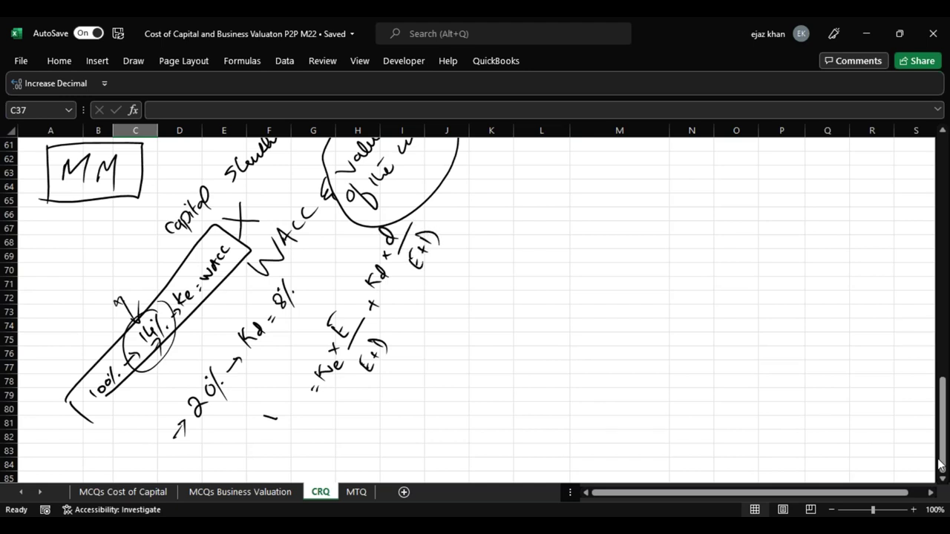
mouse_move(332, 391)
mouse_down()
mouse_move(328, 401)
mouse_move(339, 397)
mouse_up()
mouse_move(269, 444)
mouse_down()
mouse_move(286, 450)
mouse_move(295, 417)
mouse_up()
drag(292, 417, 298, 410)
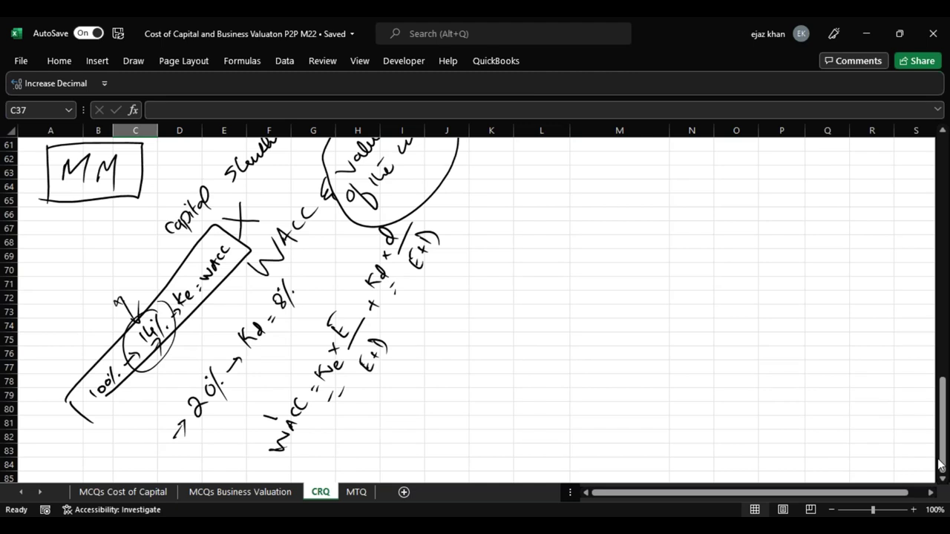
Mark Ke in the formula with an arrow, recircle the 14%, and handwrite "14% = Ke × 80% + 8% × 20%" beneath
drag(294, 353, 304, 365)
drag(376, 431, 378, 438)
drag(373, 424, 394, 405)
mouse_move(338, 455)
mouse_down()
mouse_move(341, 466)
mouse_move(357, 462)
mouse_up()
drag(353, 454, 354, 467)
mouse_move(132, 307)
mouse_down()
mouse_move(160, 358)
mouse_move(131, 312)
mouse_up()
drag(364, 436, 351, 461)
drag(352, 438, 355, 448)
drag(363, 461, 371, 472)
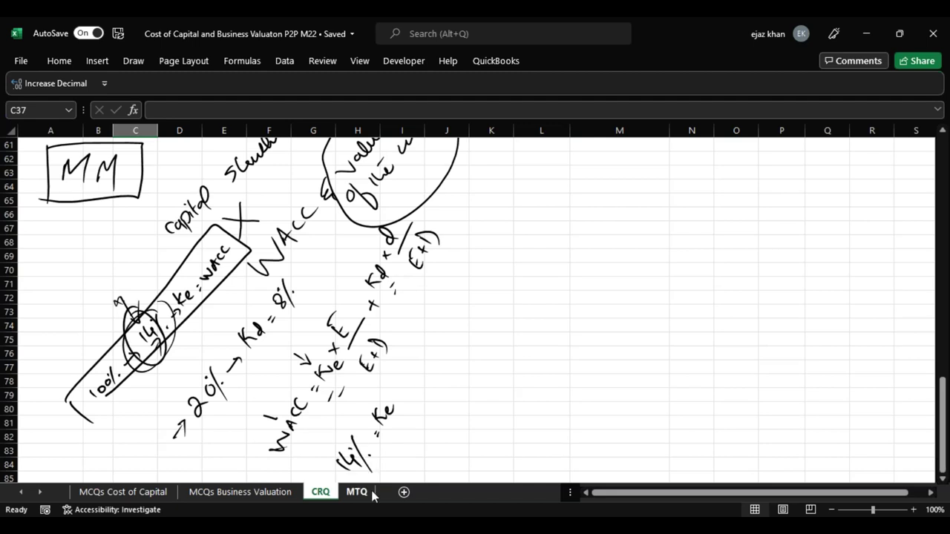
drag(391, 398, 401, 397)
drag(396, 393, 396, 404)
mouse_move(398, 371)
mouse_down()
mouse_move(401, 387)
mouse_move(408, 374)
mouse_up()
mouse_move(425, 342)
mouse_down()
mouse_move(436, 339)
mouse_move(430, 345)
mouse_up()
mouse_move(441, 312)
mouse_down()
mouse_move(434, 321)
mouse_move(445, 320)
mouse_move(460, 264)
mouse_up()
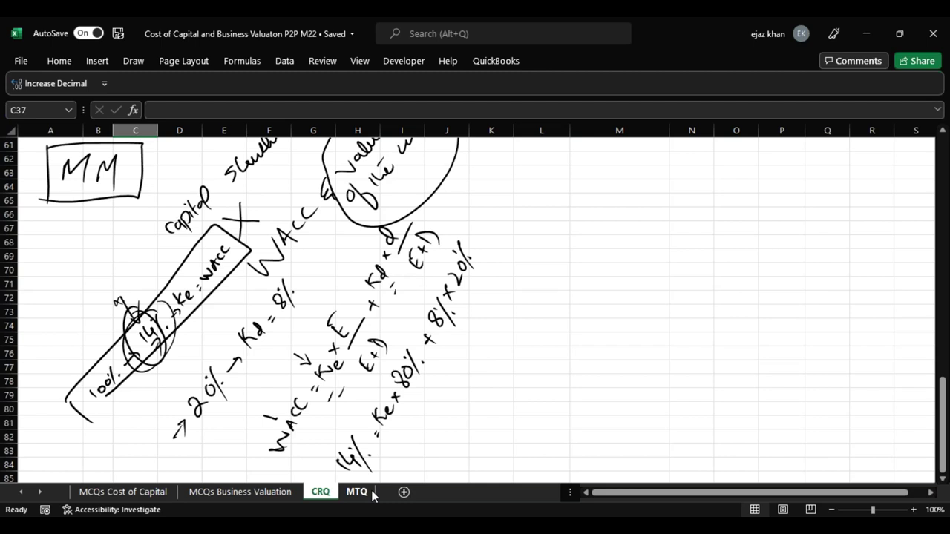
Underline Ke and draw lines showing 8% × 20% and the 80% being moved across to the 14% side
drag(393, 428, 400, 424)
drag(474, 286, 449, 335)
mouse_move(474, 318)
mouse_down()
mouse_move(420, 410)
mouse_move(374, 462)
mouse_up()
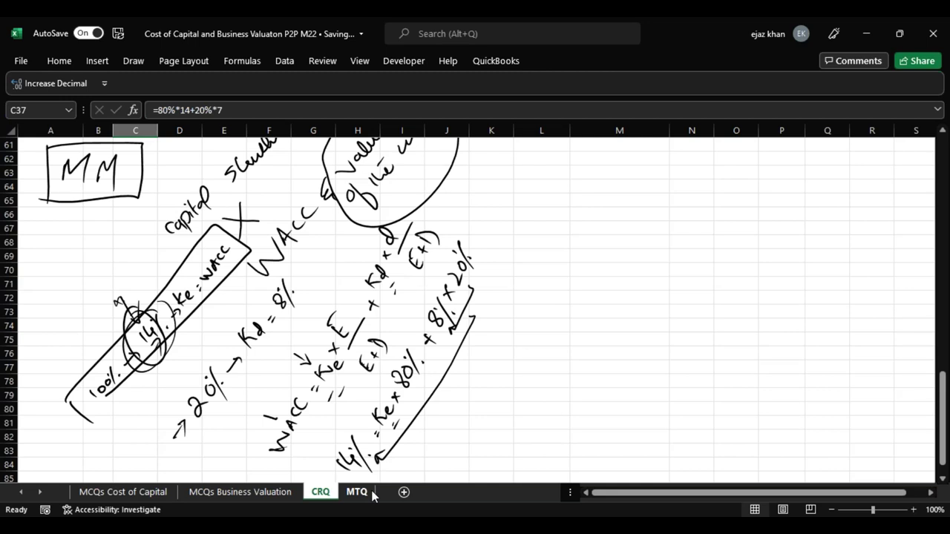
drag(423, 386, 384, 447)
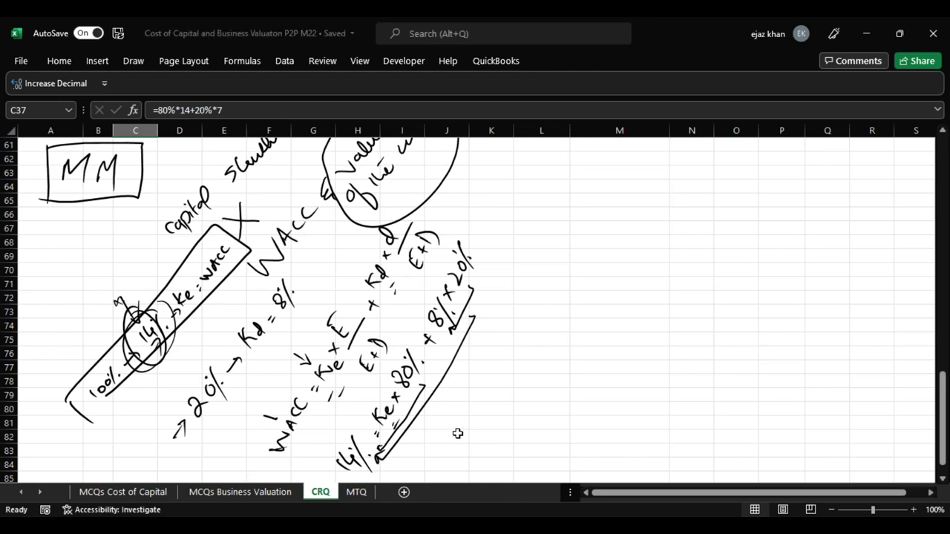
Calculate the geared cost of equity in cell J82 with =12.4/80%
double_click(457, 437)
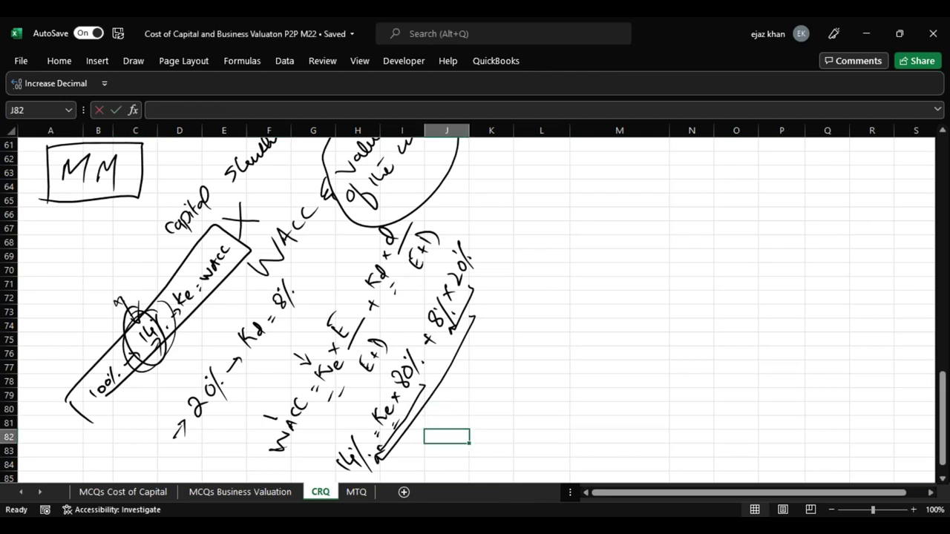
text(=12.4)
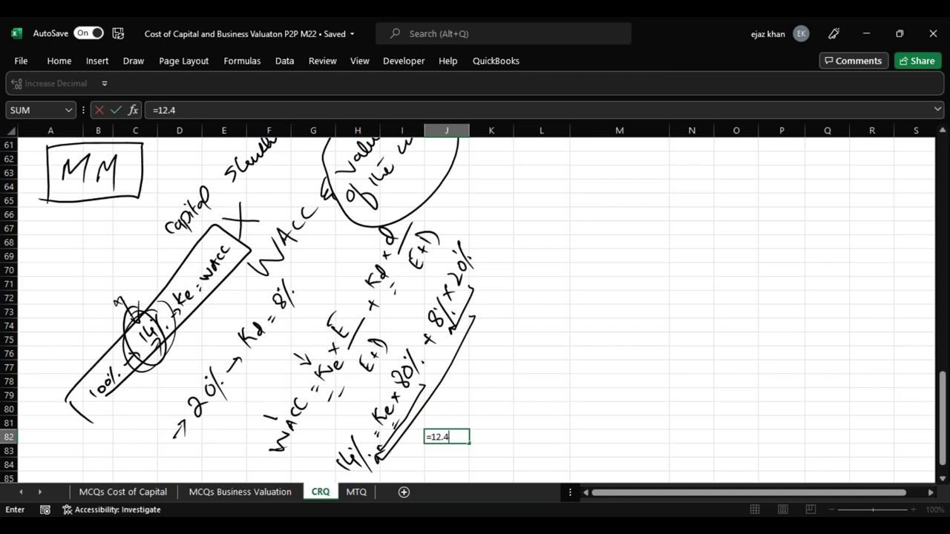
text(/80%)
key(Return)
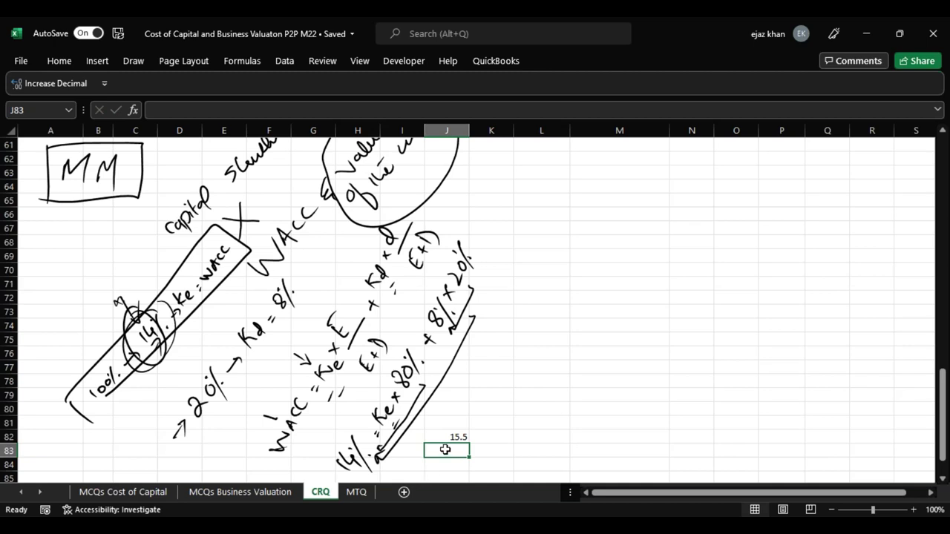
Circle the result in J82, handwrite and circle 15.5 above Ke, and mark both handwritten 14% figures
mouse_move(461, 421)
mouse_down()
mouse_move(446, 446)
mouse_move(465, 420)
mouse_up()
mouse_move(368, 405)
mouse_down()
mouse_move(350, 413)
mouse_move(353, 400)
mouse_move(371, 400)
mouse_move(360, 393)
mouse_up()
drag(361, 396, 369, 404)
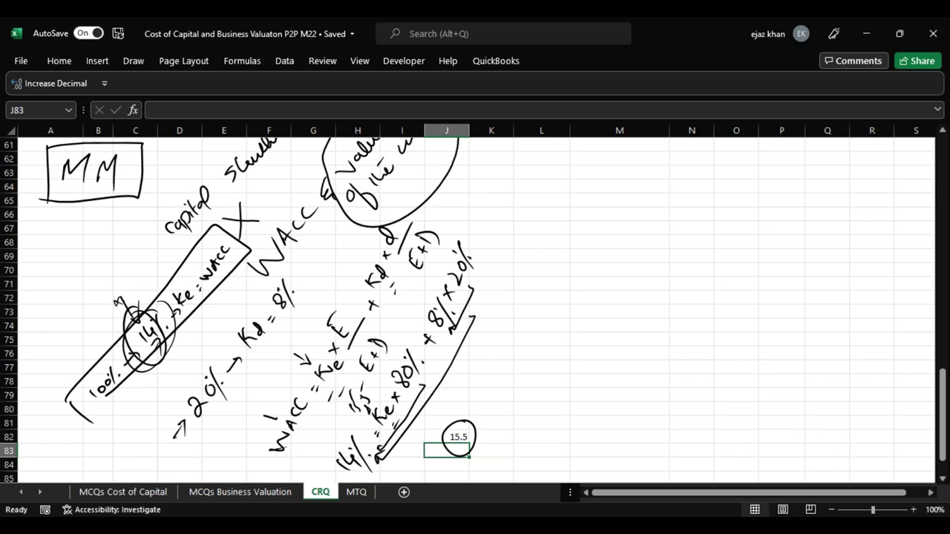
mouse_move(75, 328)
mouse_down()
mouse_move(138, 348)
mouse_move(135, 356)
mouse_up()
mouse_move(374, 386)
mouse_down()
mouse_move(332, 434)
mouse_move(377, 386)
mouse_up()
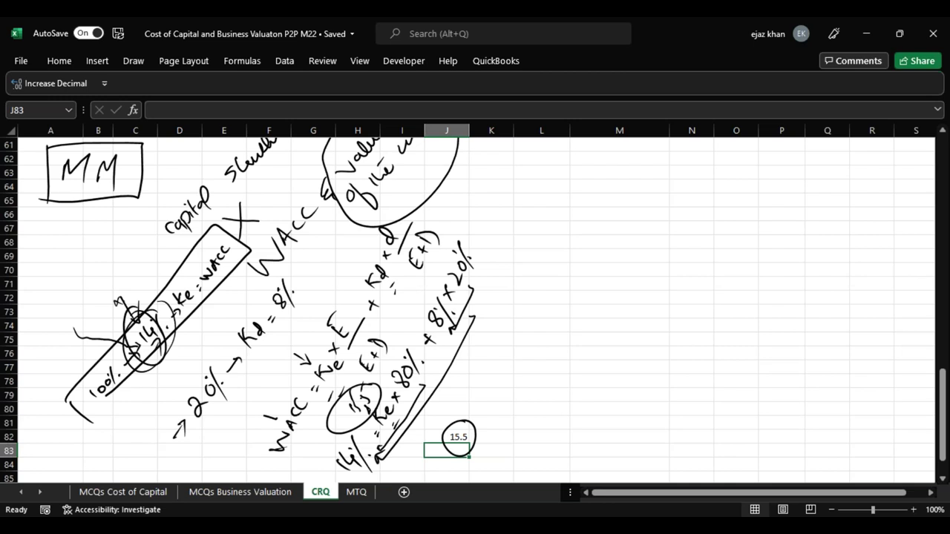
mouse_move(371, 430)
mouse_down()
mouse_move(349, 433)
mouse_move(332, 478)
mouse_move(368, 429)
mouse_up()
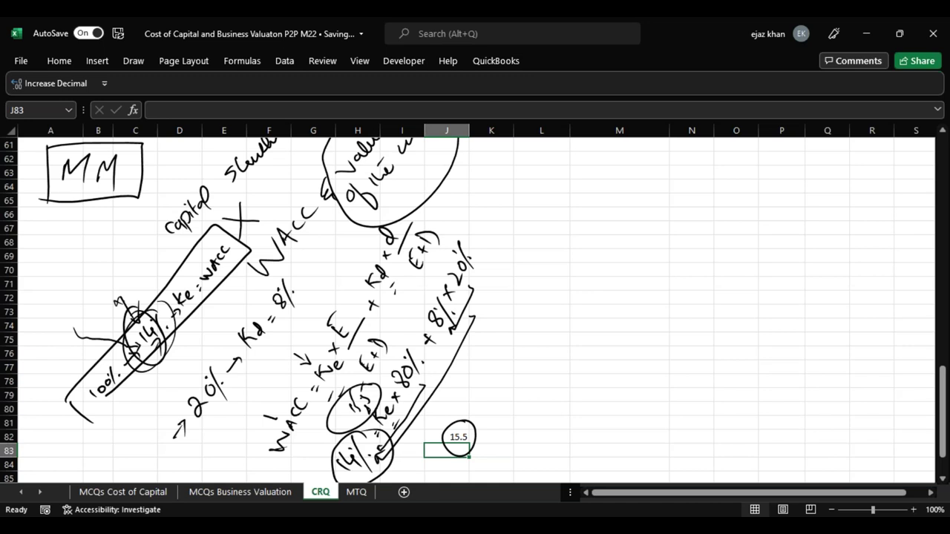
Open the MTQ sheet with the WAW Co valuation scenario
key(Down)
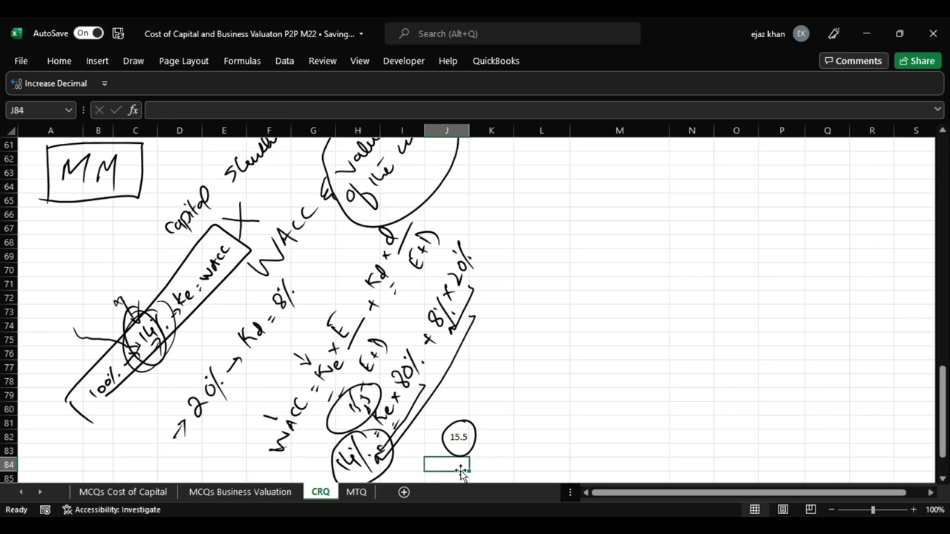
click(357, 493)
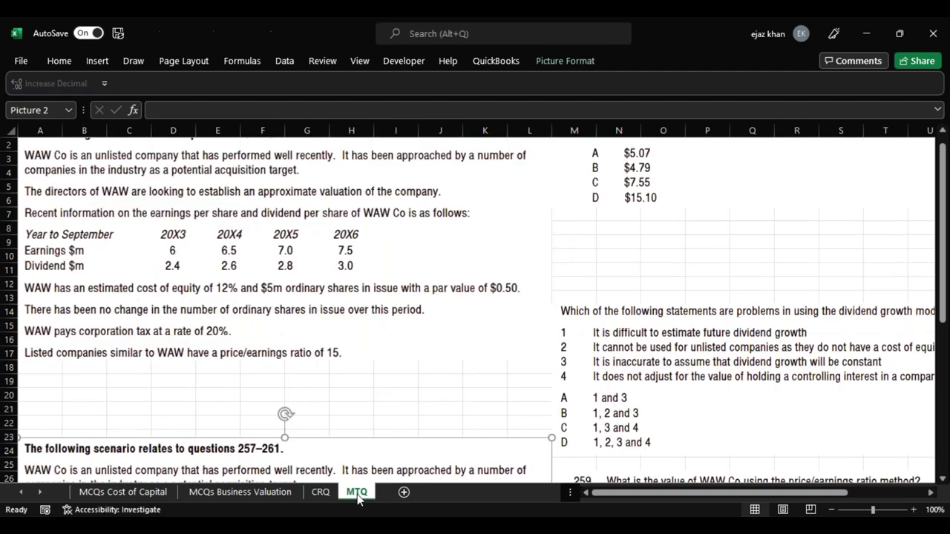
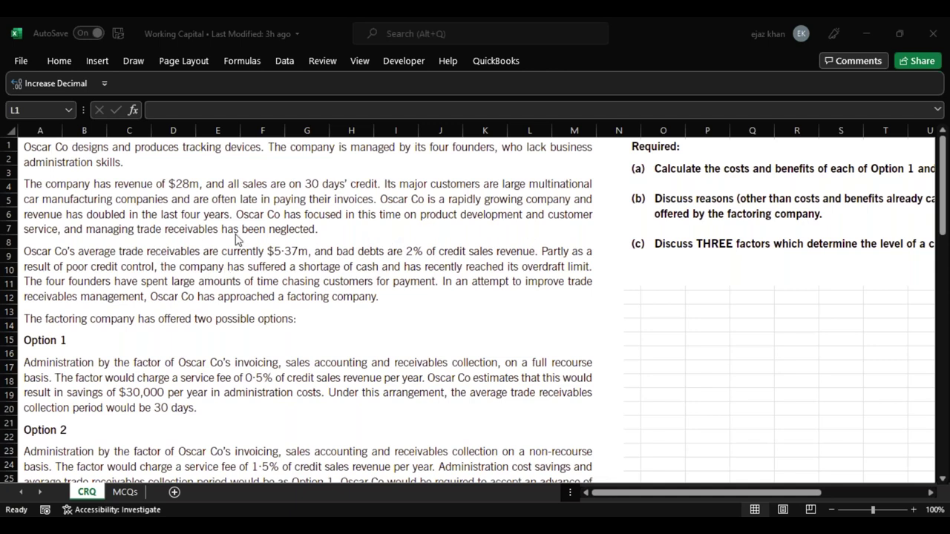
Switch to the Working Capital workbook and look through the Oscar Co factoring options down to the PNP PLC question
key(alt+Tab)
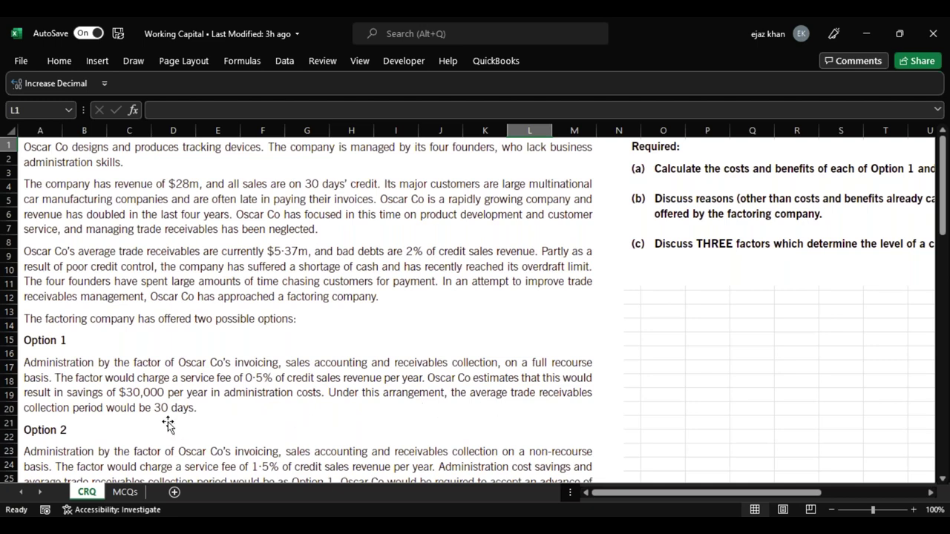
click(943, 481)
click(943, 481)
click(943, 481)
click(944, 481)
click(943, 481)
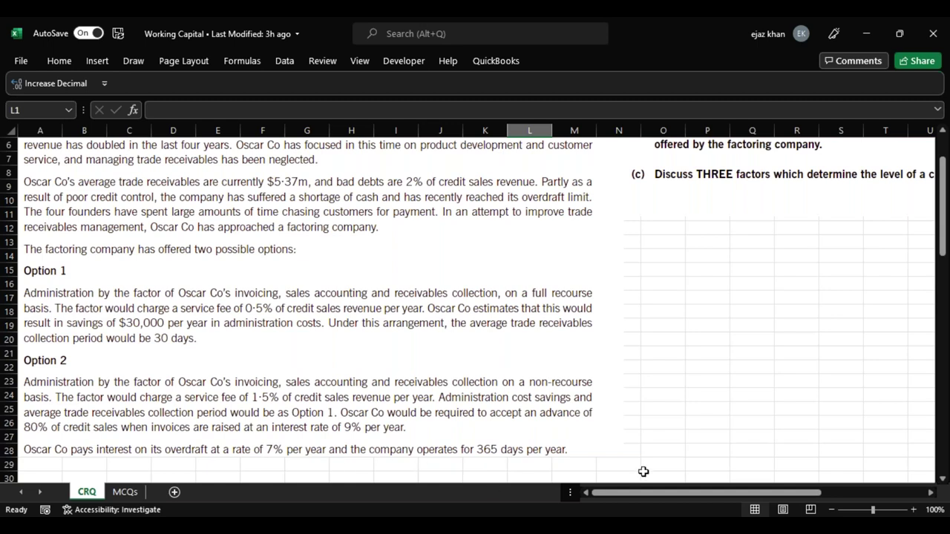
click(942, 457)
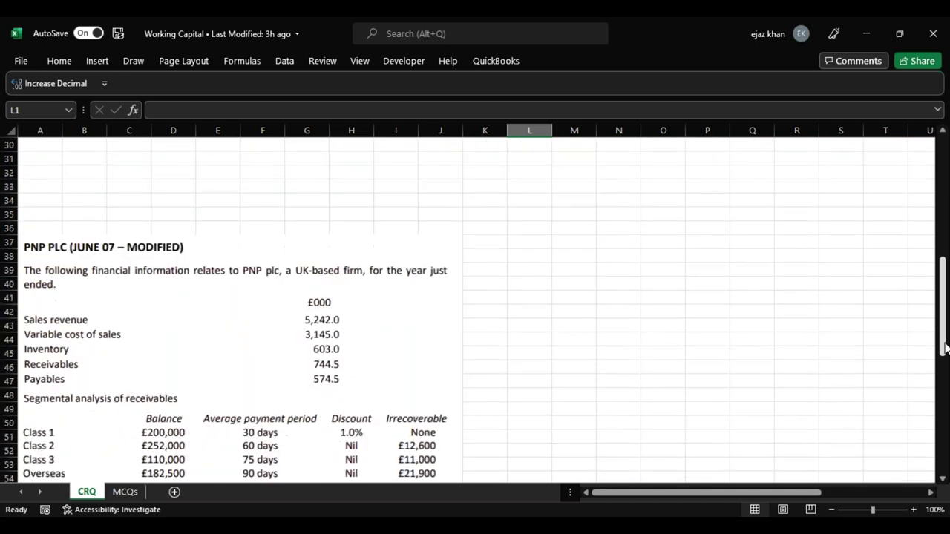
Add a bold, underlined heading "Option 1:" in cell O13 beneath the Oscar Co requirements
scroll(937, 279, up, 6)
scroll(937, 279, up, 5)
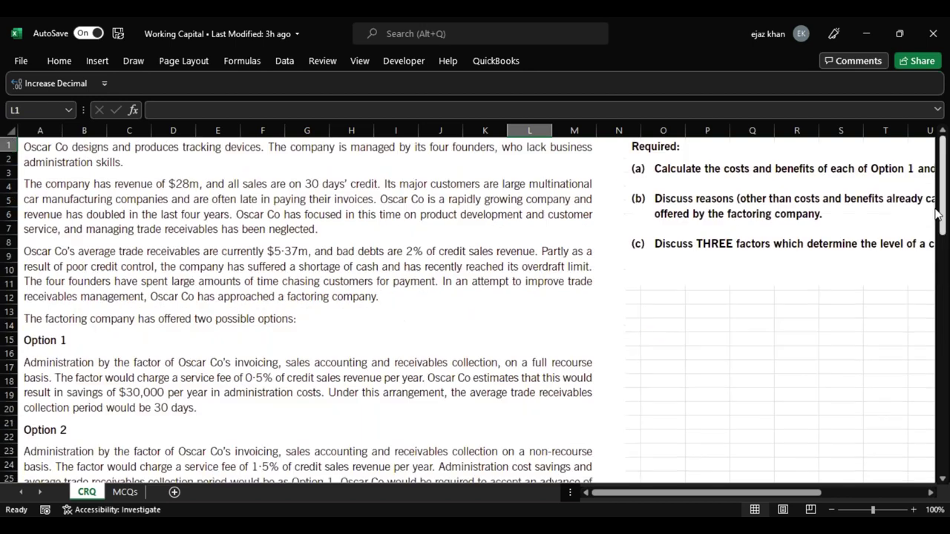
drag(820, 495, 872, 494)
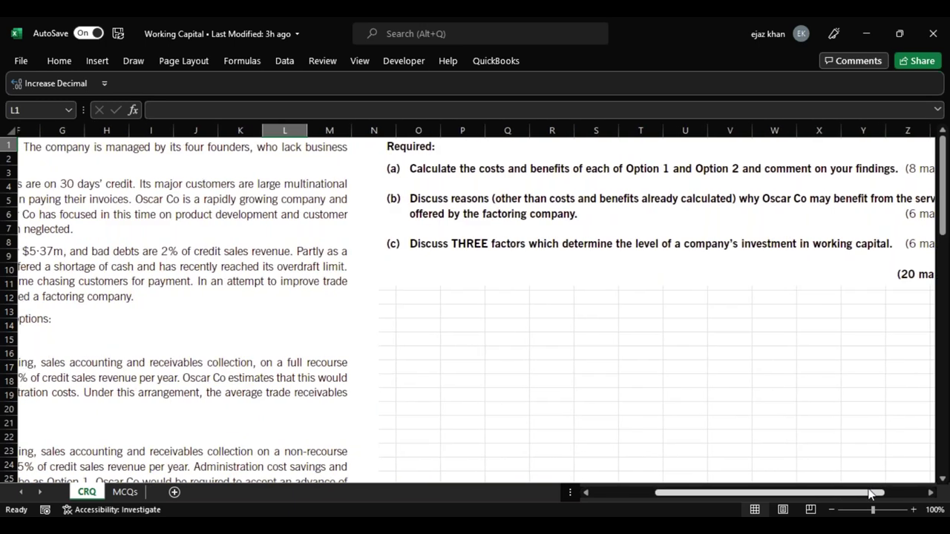
scroll(759, 460, left, 6)
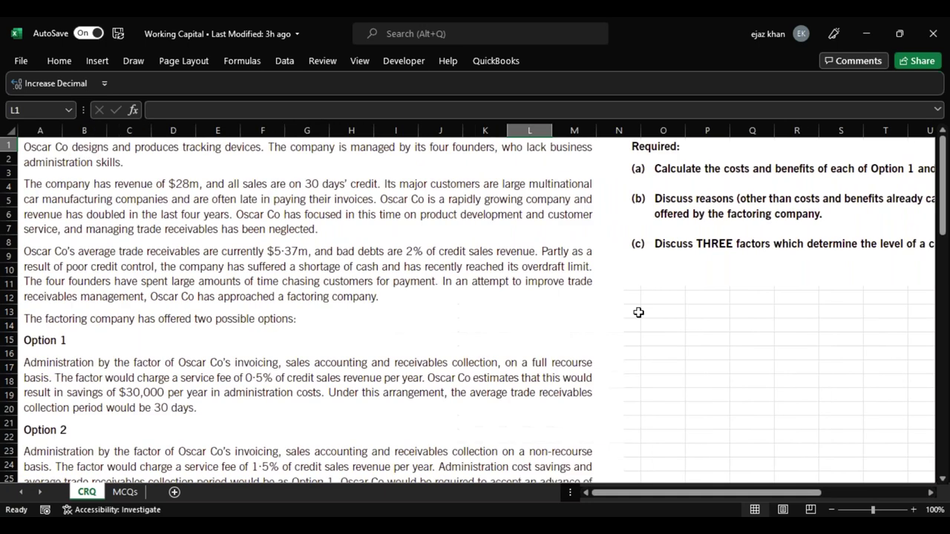
click(651, 313)
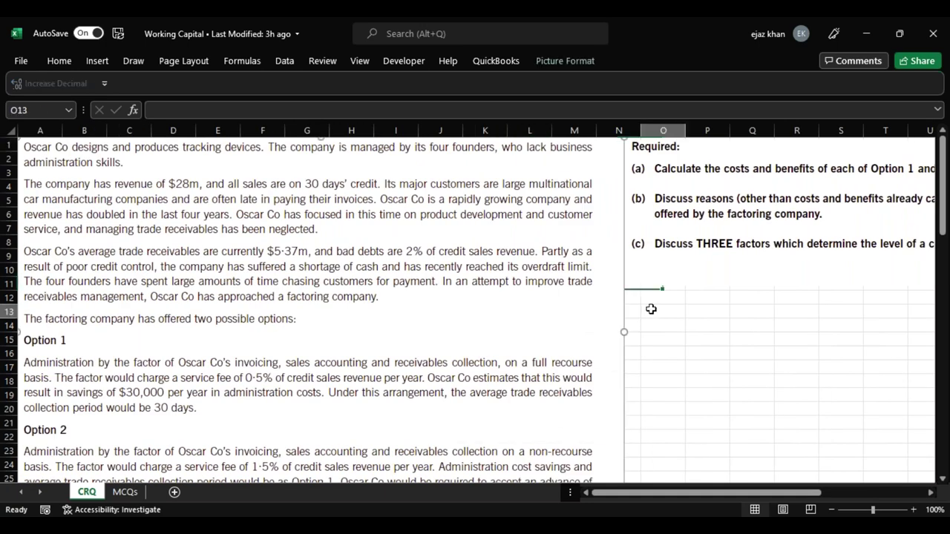
key(Escape)
text(Option )
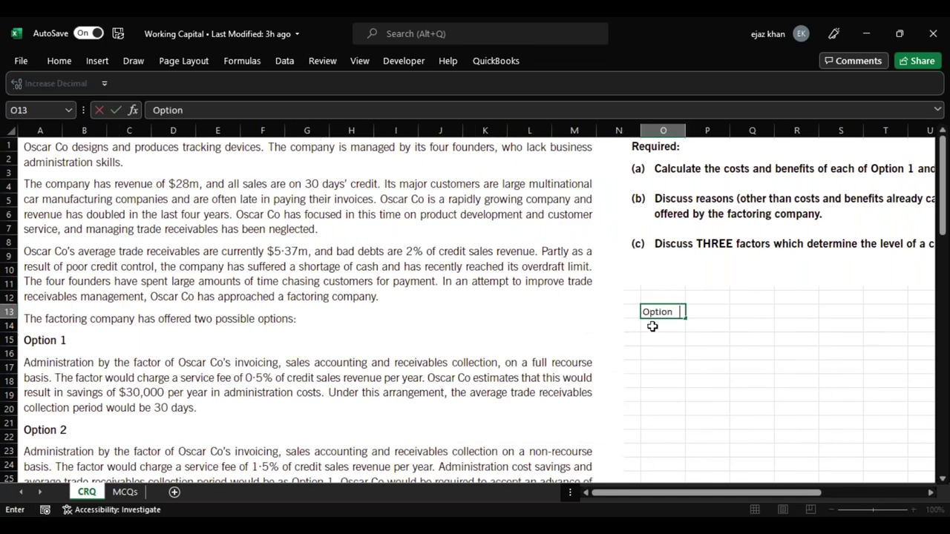
text(1:)
key(Return)
key(Up)
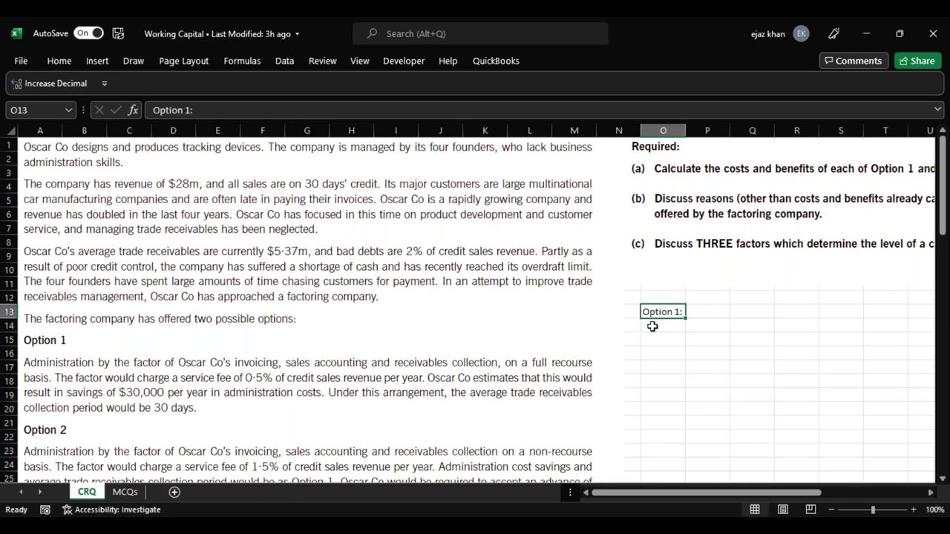
key(ctrl+b)
key(ctrl+u)
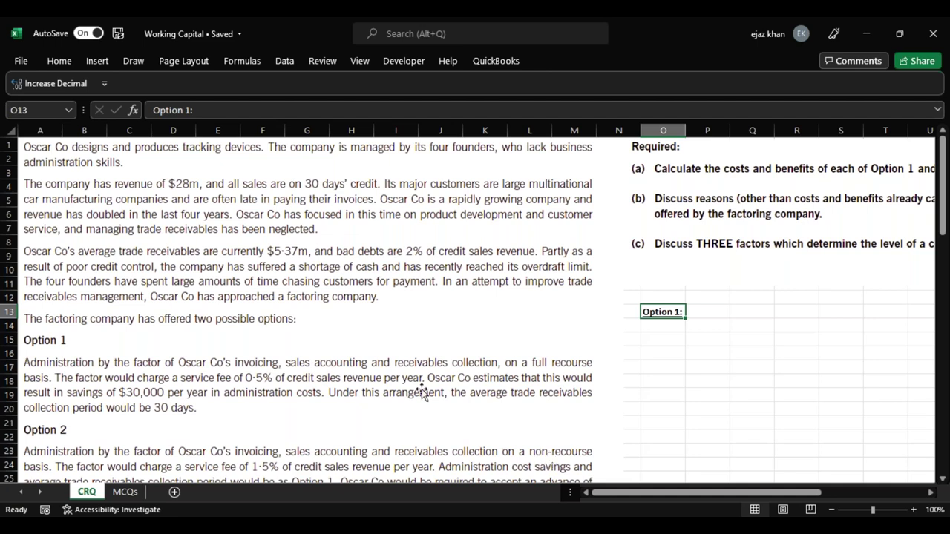
Enter the label "Savings in Administration costs" in O14 and widen column O to fit it
click(651, 327)
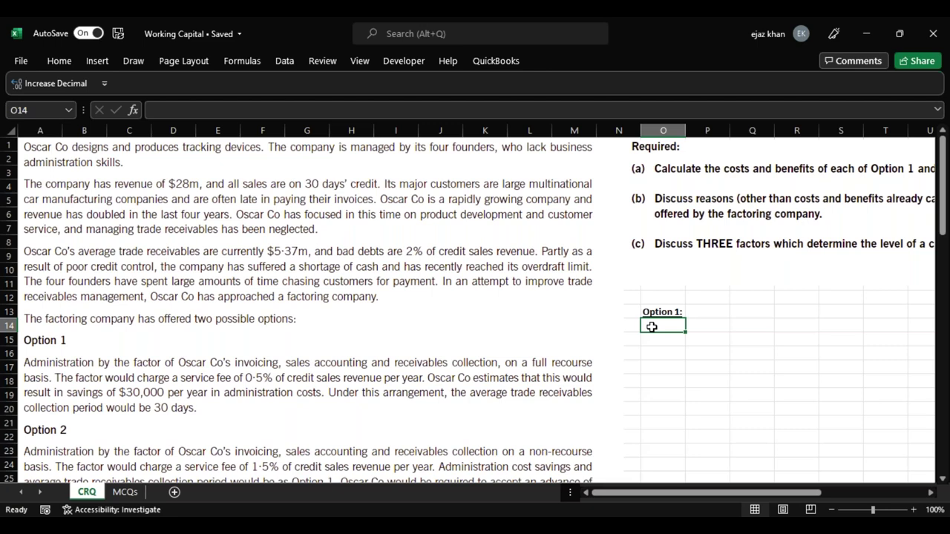
key(F2)
text(Sav)
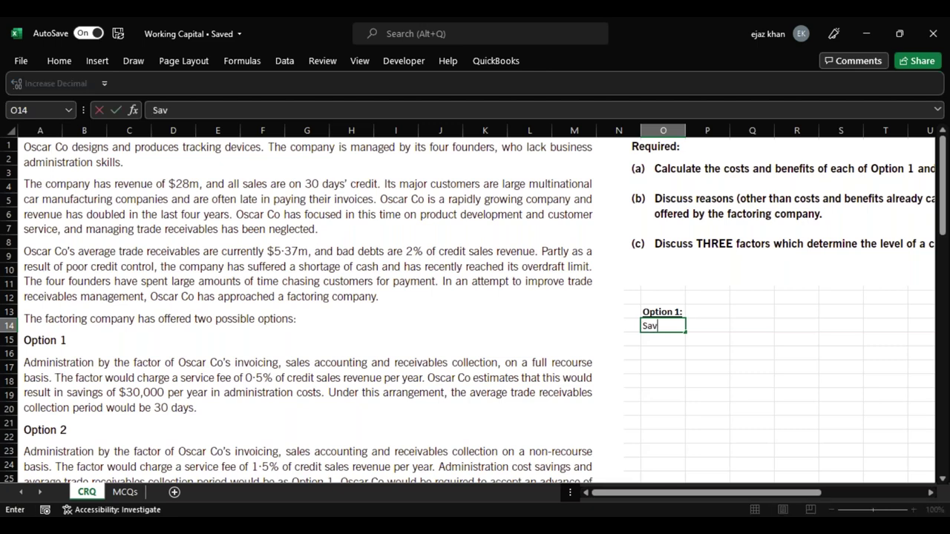
text(ings in Administration cost)
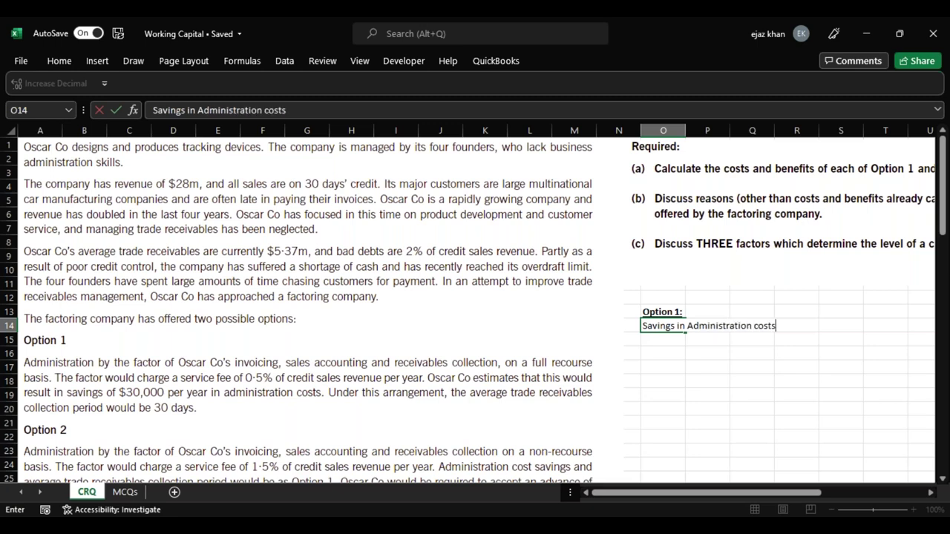
text(s)
key(Tab)
drag(685, 132, 797, 131)
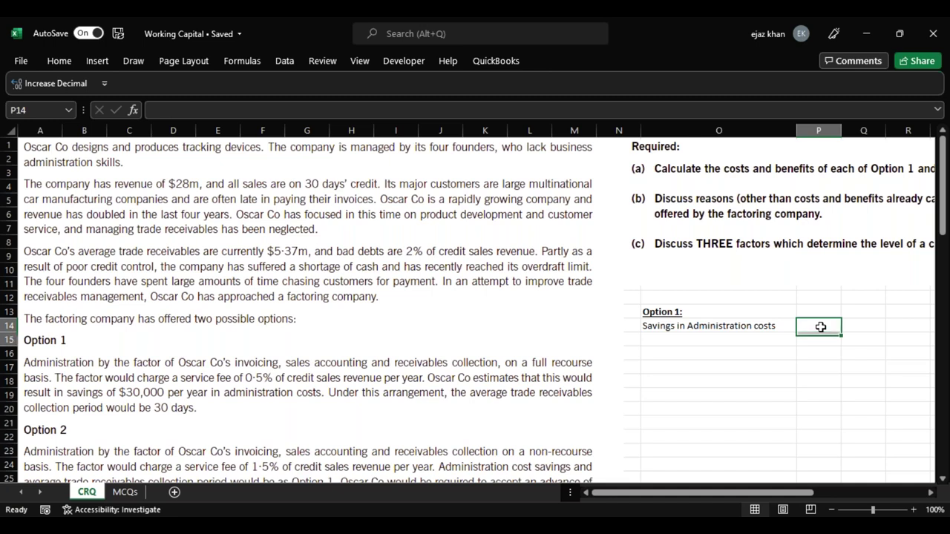
Format P14:P17 as dollar accounting without decimals and enter 30000 in P14 for the administration savings
key(shift+Down)
key(shift+Down)
key(shift+Down)
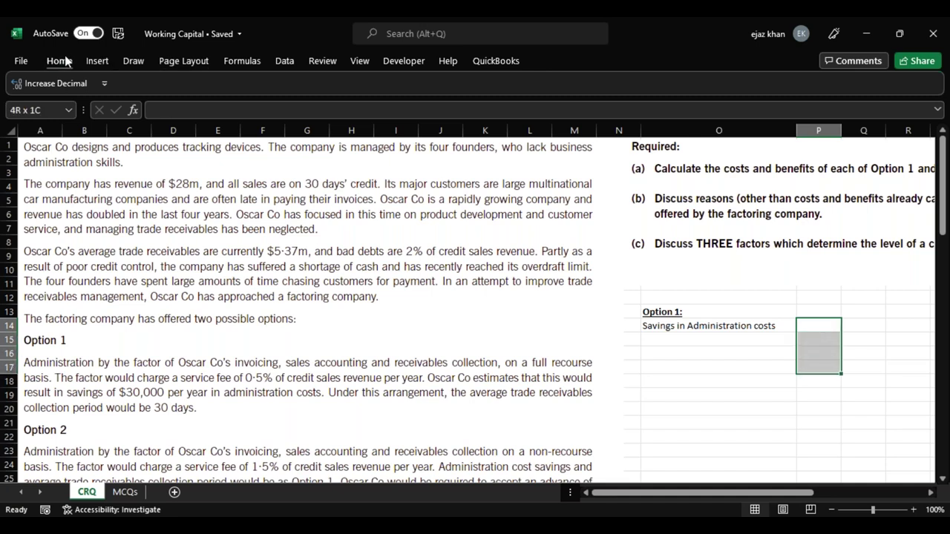
click(71, 61)
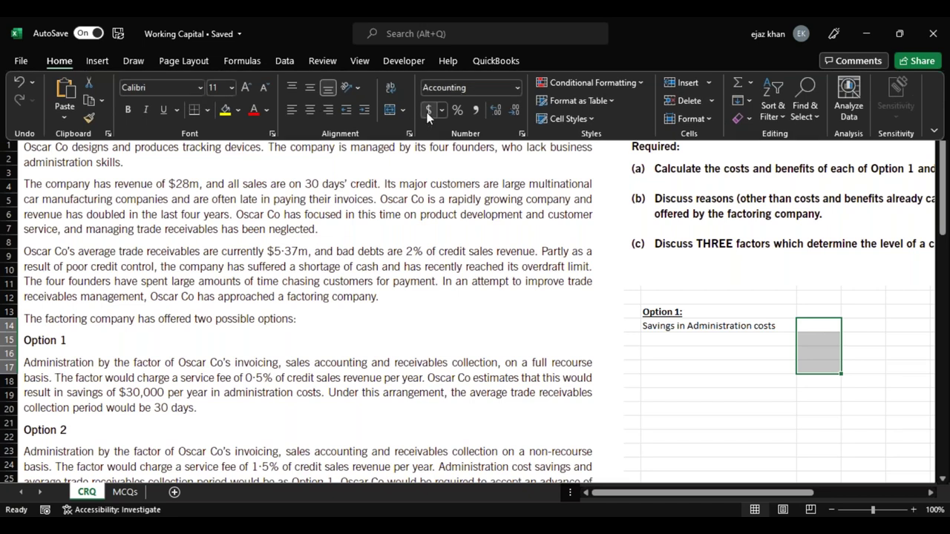
click(518, 110)
double_click(819, 325)
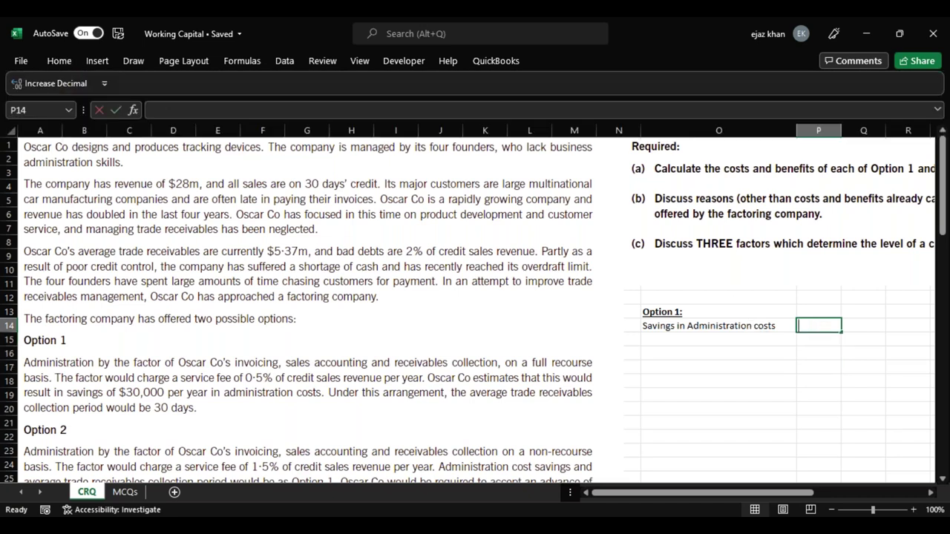
text(30000)
key(Return)
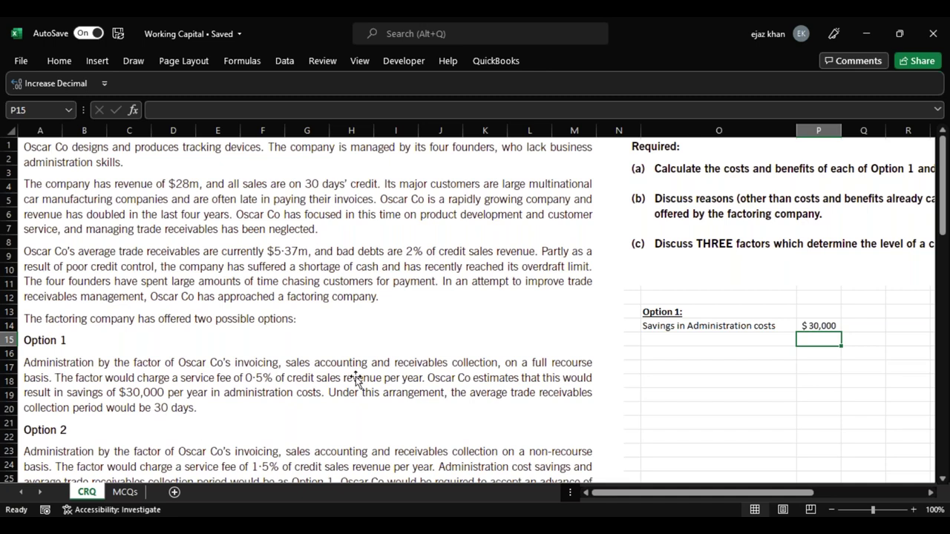
Write the note "Account Receivable of a company" in R13 and continue it with "will always be equal to" in R14
click(898, 307)
scroll(898, 307, right, 2)
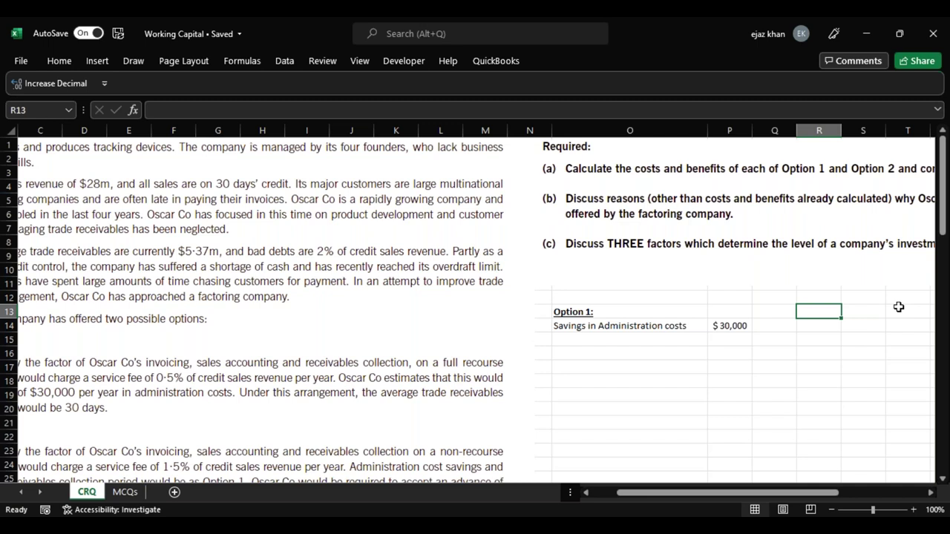
text(Account Receiev)
key(BackSpace)
key(BackSpace)
text(vable of a company)
key(Return)
text(will always be equal to)
key(ctrl+Return)
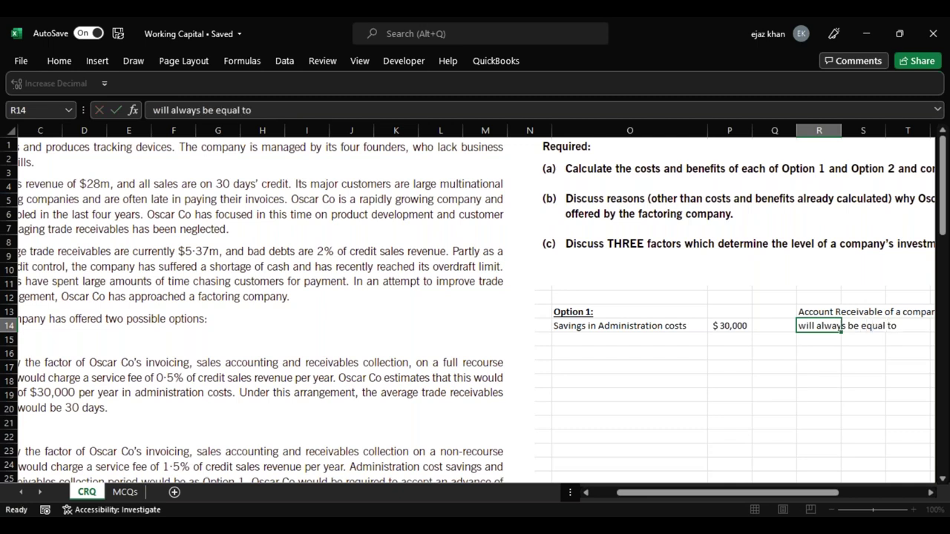
Complete the receivables note in R15 with "credit sales of Credit period"
key(Return)
key(F2)
text(cre)
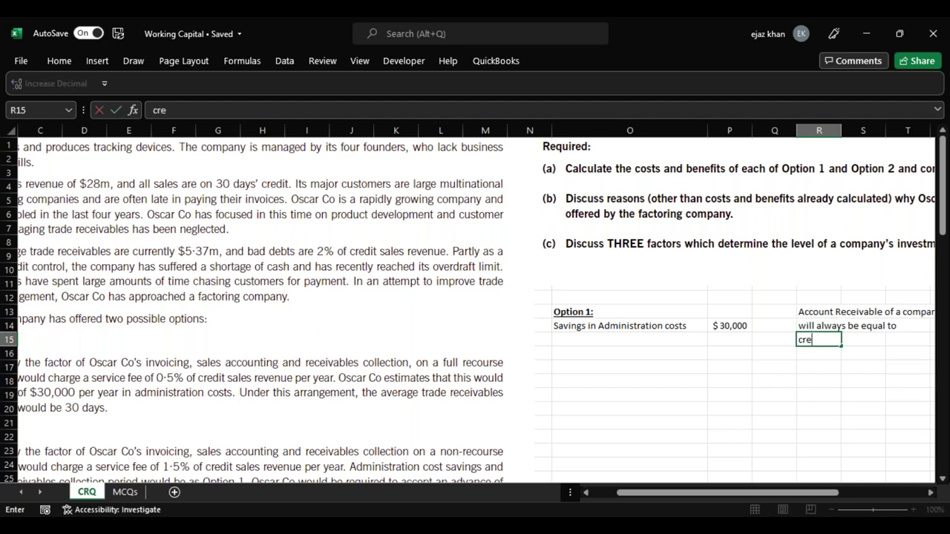
text(dit sales of Credit period)
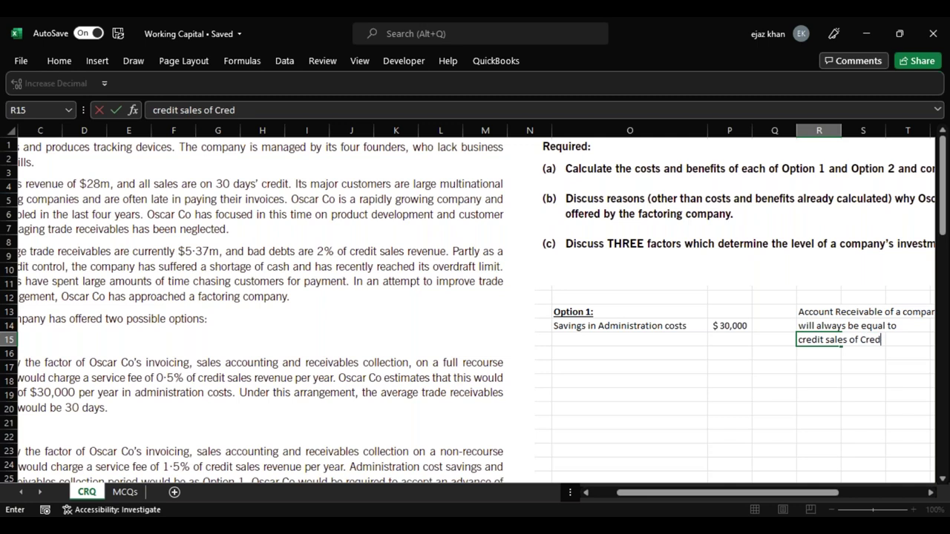
click(841, 339)
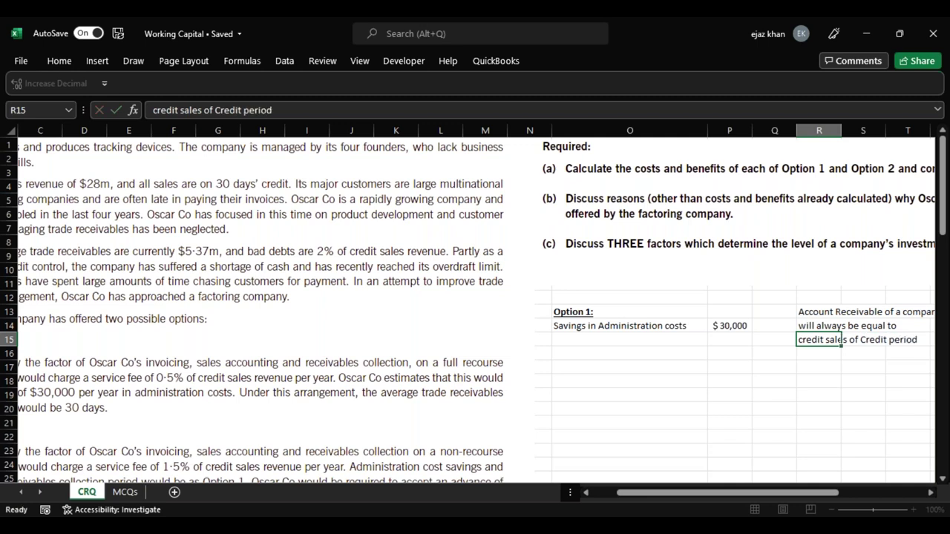
click(819, 353)
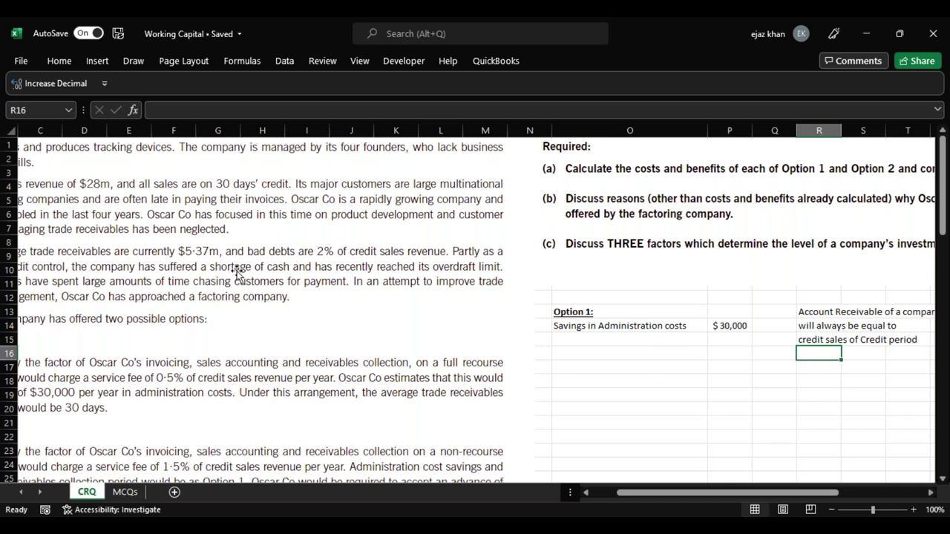
Check the receivables figures in the Oscar Co scenario and enter the heading "Working:" in Q18
click(600, 492)
drag(600, 492, 594, 492)
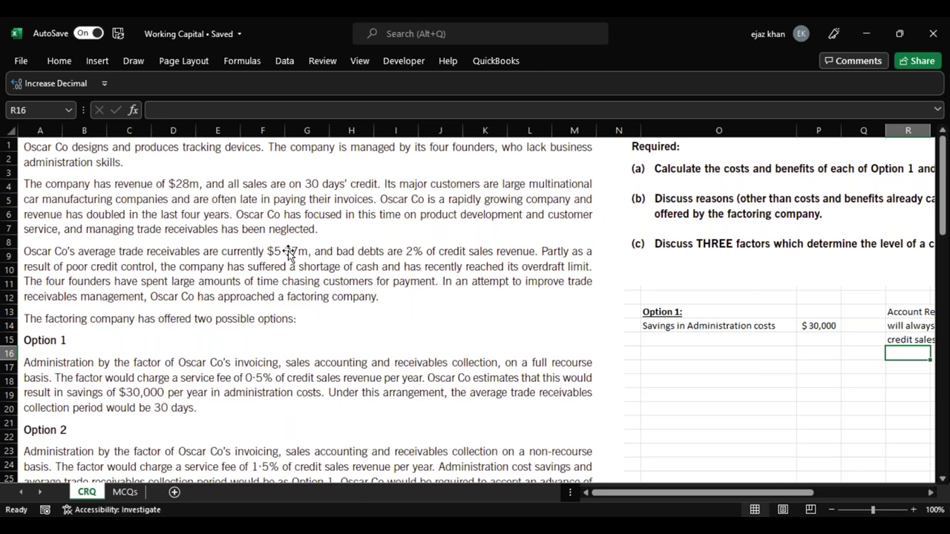
click(931, 493)
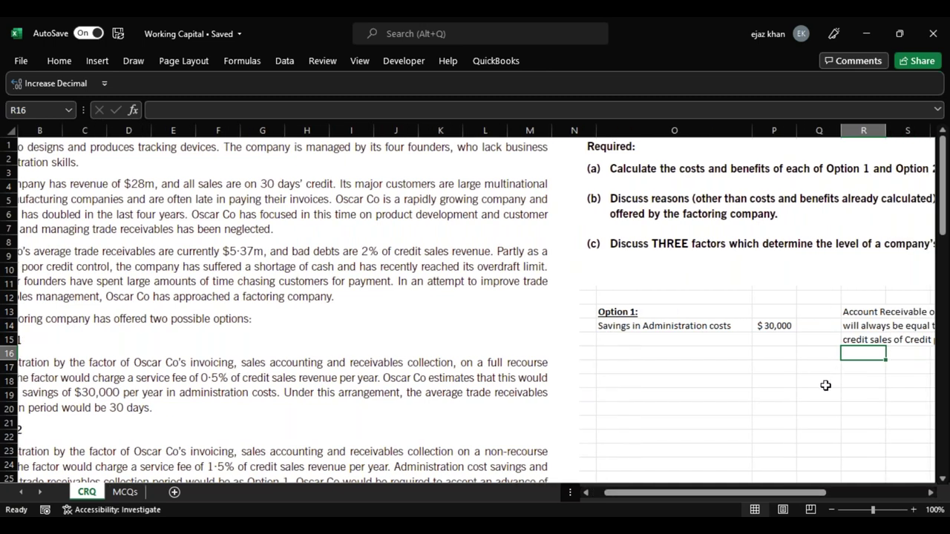
click(825, 382)
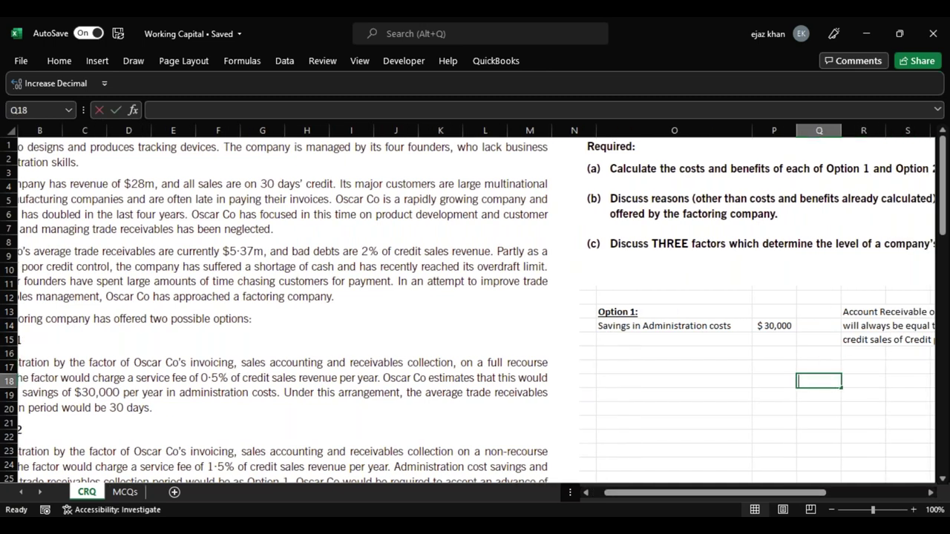
text(Wrok)
key(BackSpace)
key(BackSpace)
key(BackSpace)
text(o)
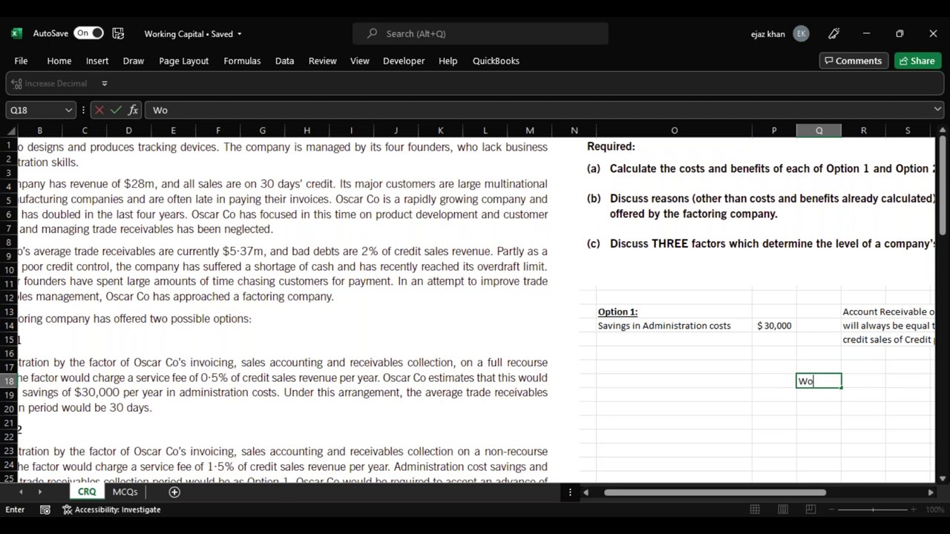
text(rking?:)
key(BackSpace)
text(:)
key(Return)
Enter the label "Current AR" in Q19 with the value 5370 beside it in R19
text(Curr)
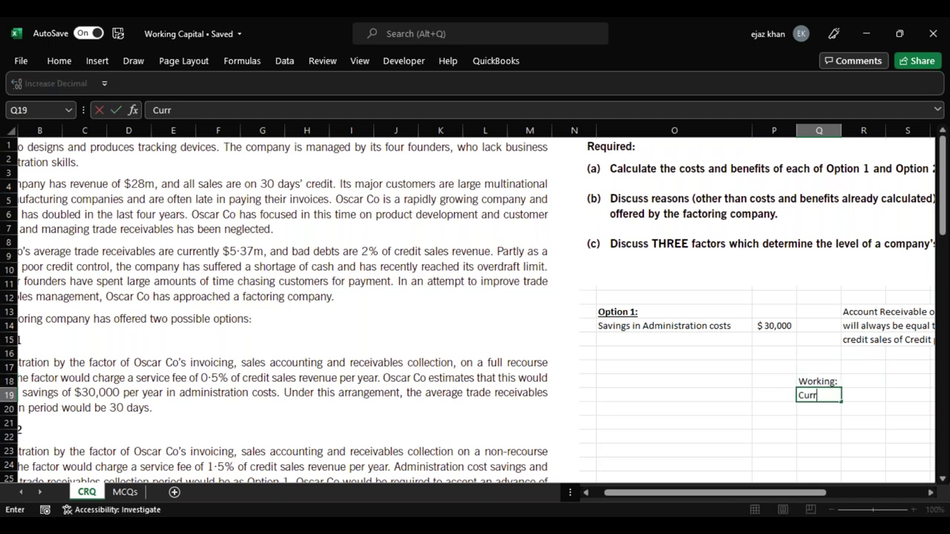
text(ent AR)
key(Tab)
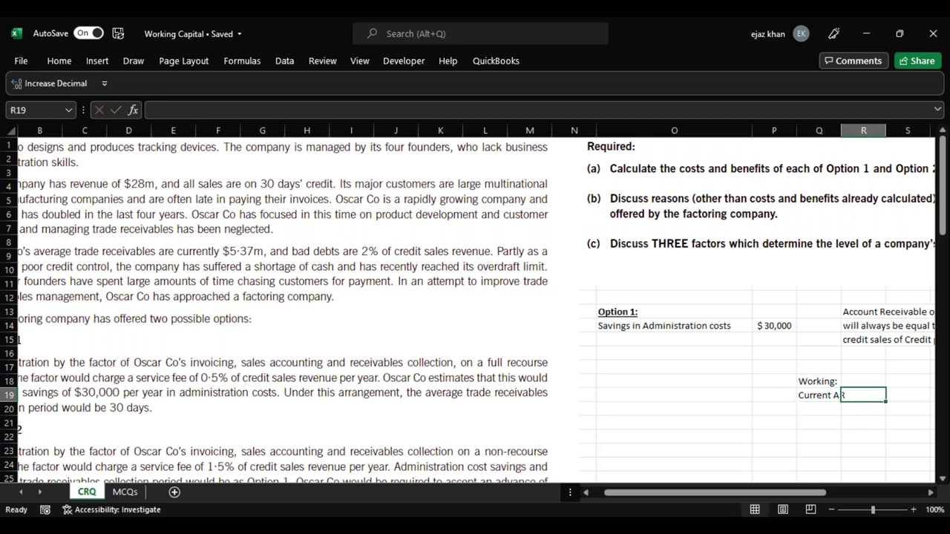
text(53)
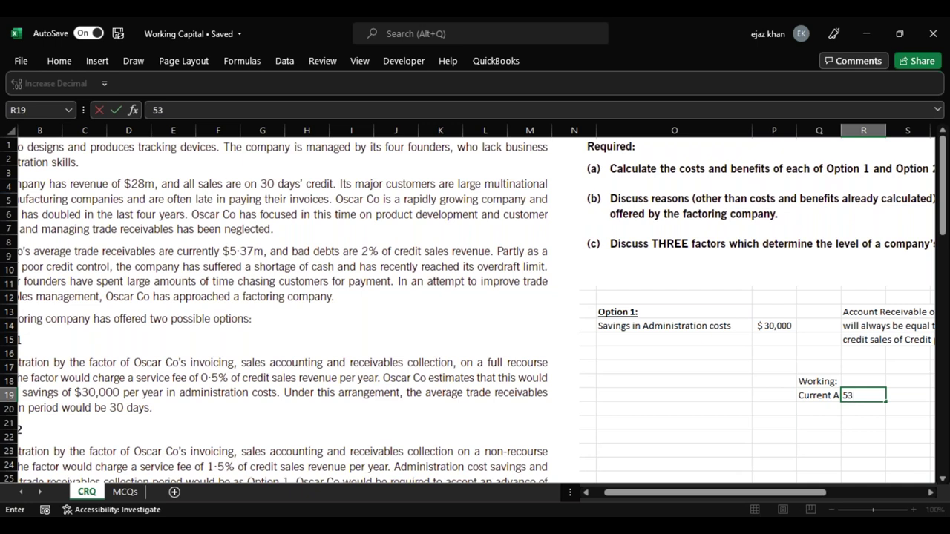
text(70)
key(Return)
Format the current receivables value in R19 as dollar accounting with no decimal places
click(863, 395)
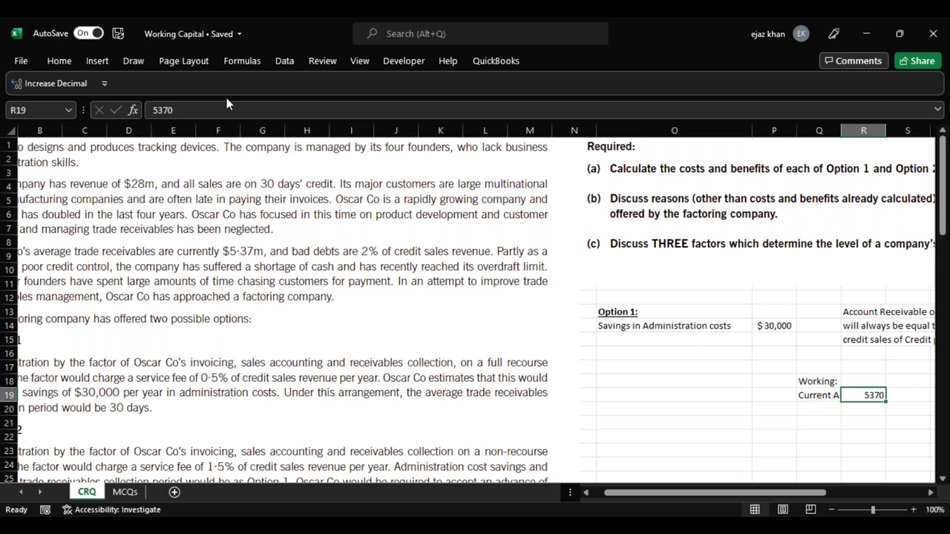
click(65, 60)
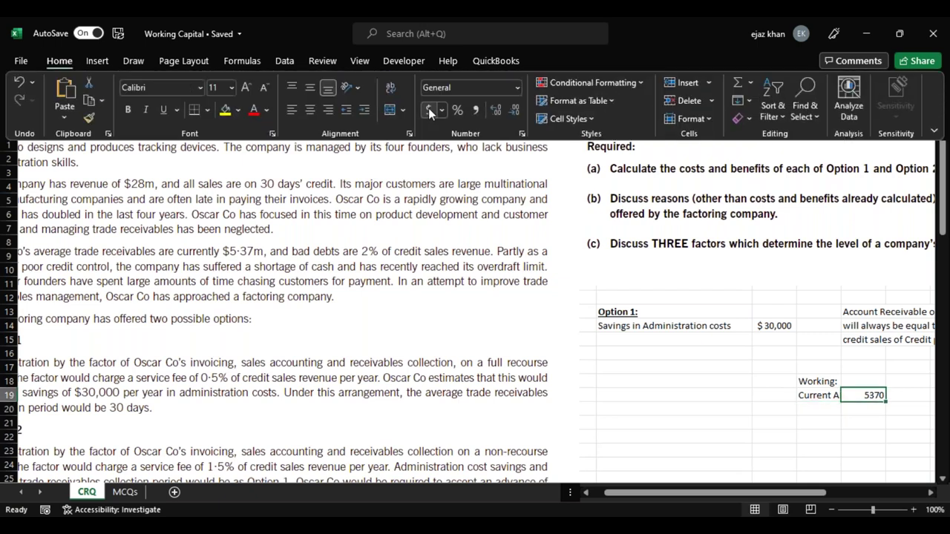
click(428, 110)
click(509, 112)
click(509, 113)
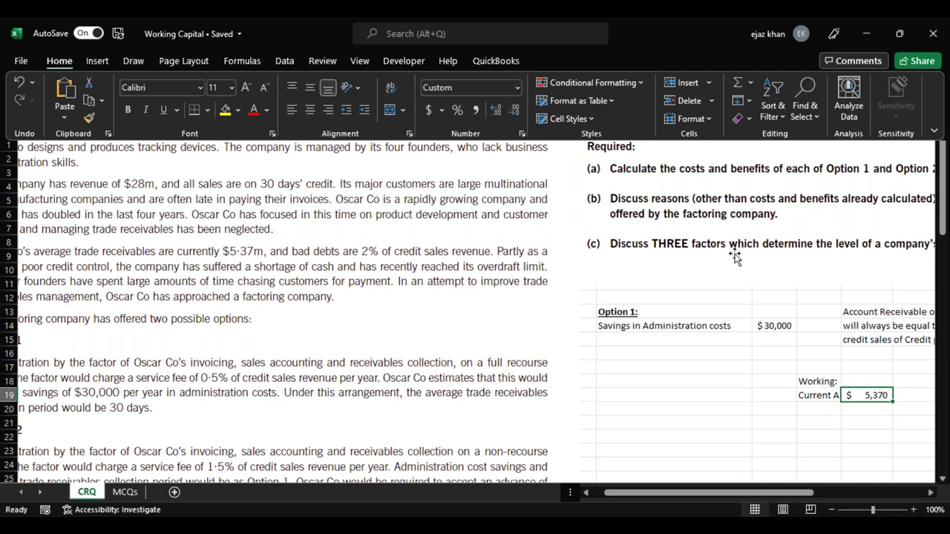
key(ctrl+F1)
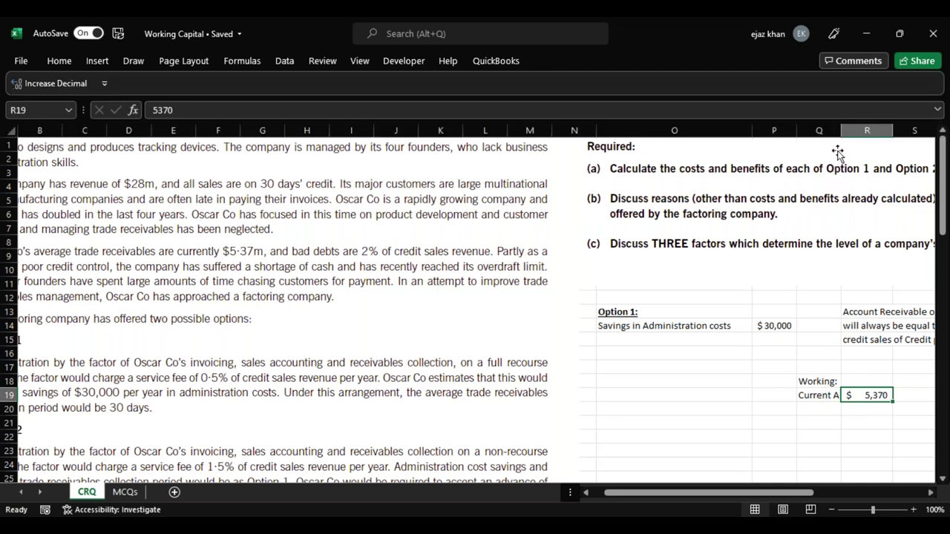
Extend the Q19 label to "Current AR (000)" and widen column Q to fit it
drag(838, 136, 848, 135)
click(871, 225)
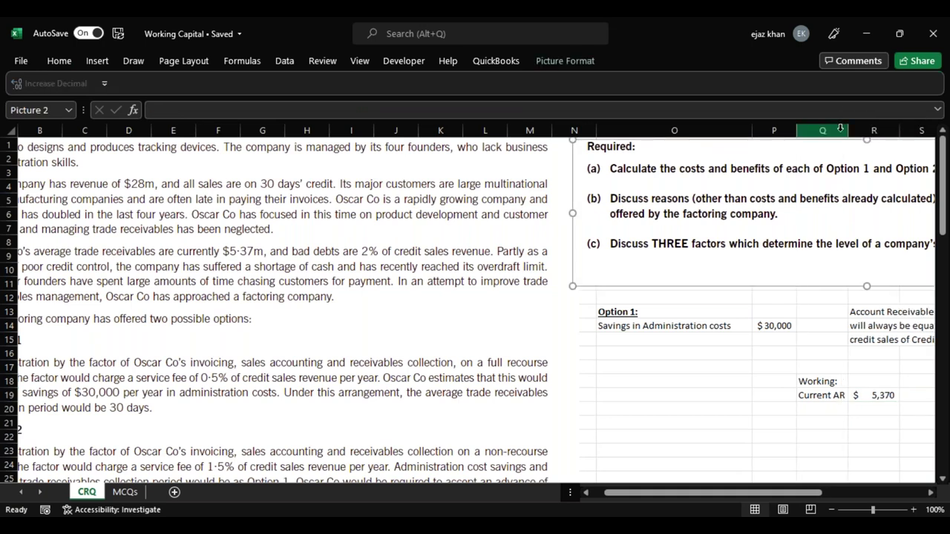
click(832, 394)
double_click(842, 394)
text(()
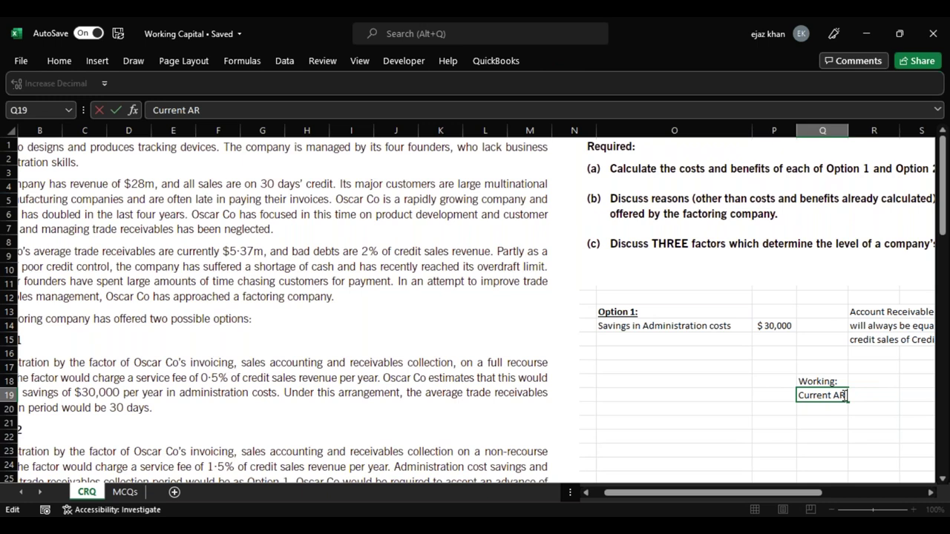
text(000))
key(Tab)
drag(848, 131, 872, 130)
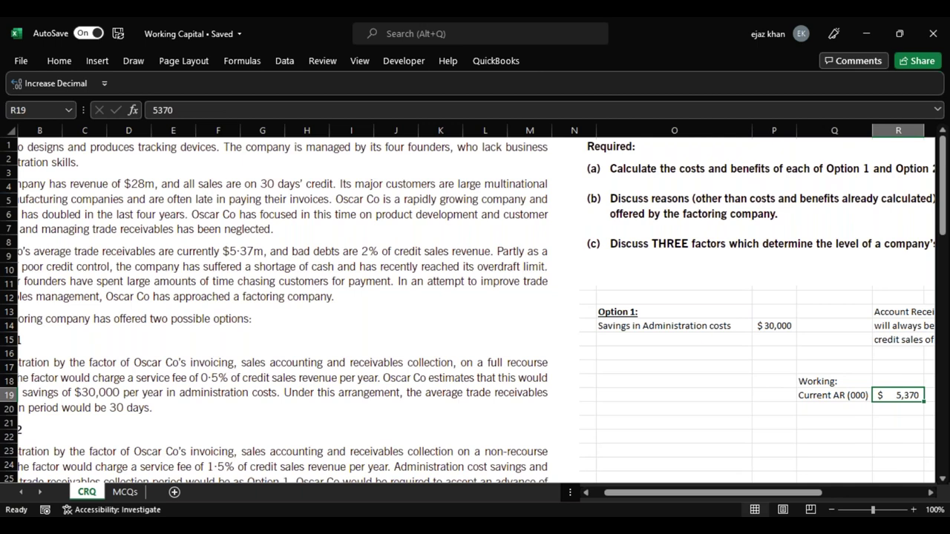
Enter the label "AR (with Factoring)" in Q20 and widen column Q to fit it
click(834, 410)
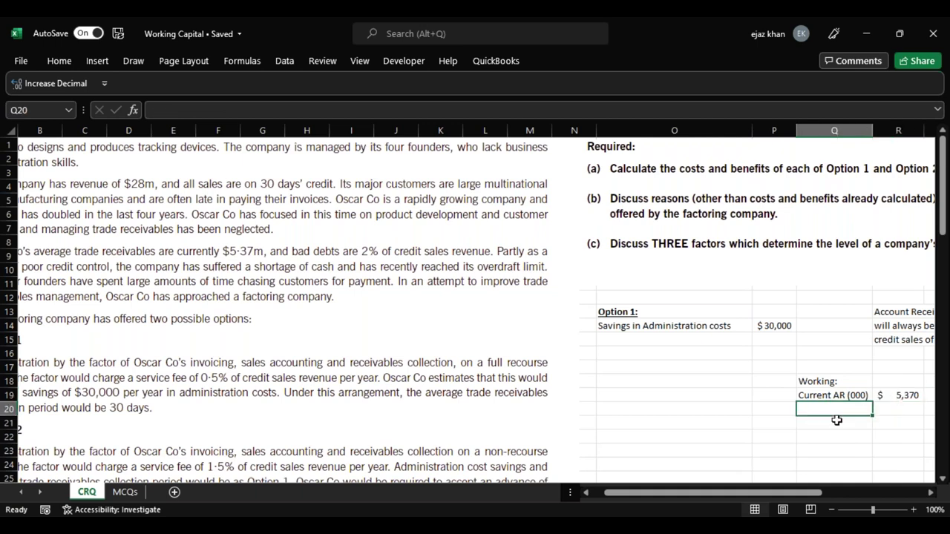
text(AR (with Fc)
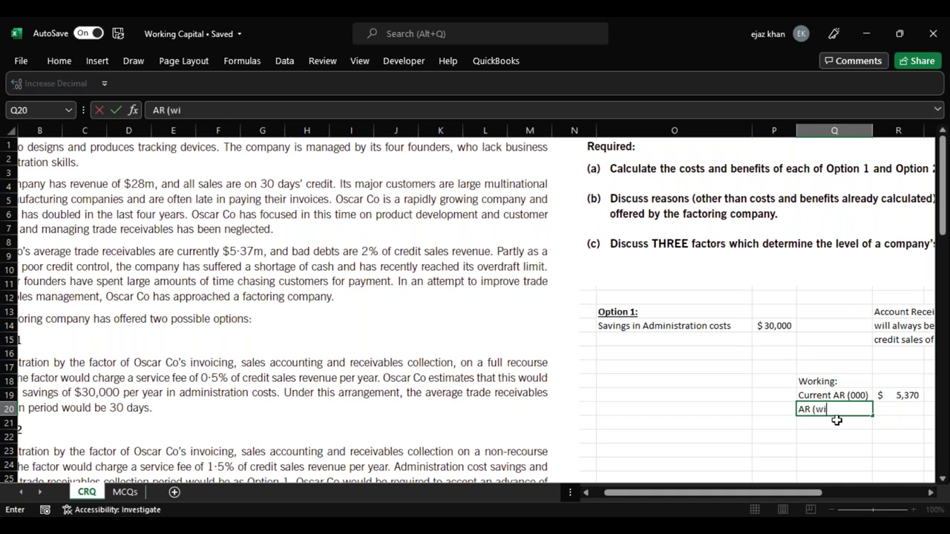
key(BackSpace)
text(actoring))
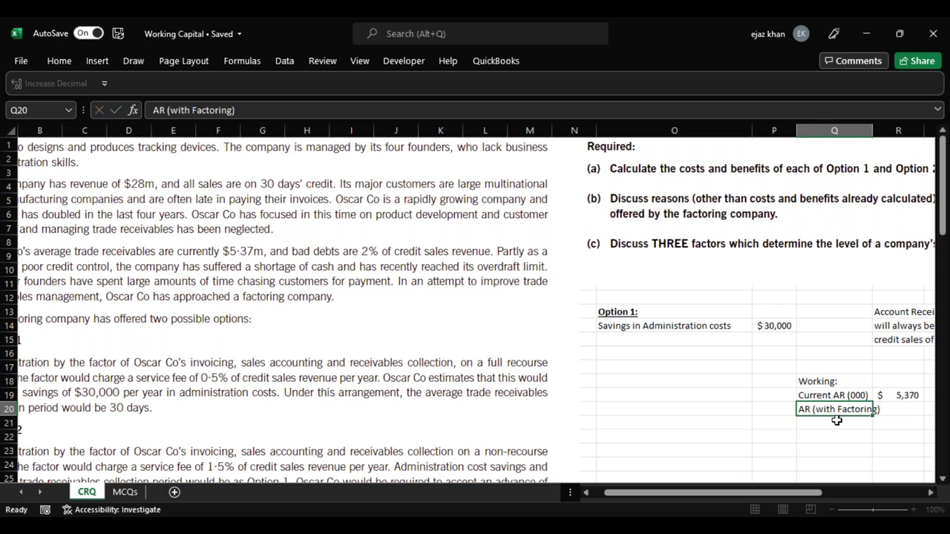
key(Tab)
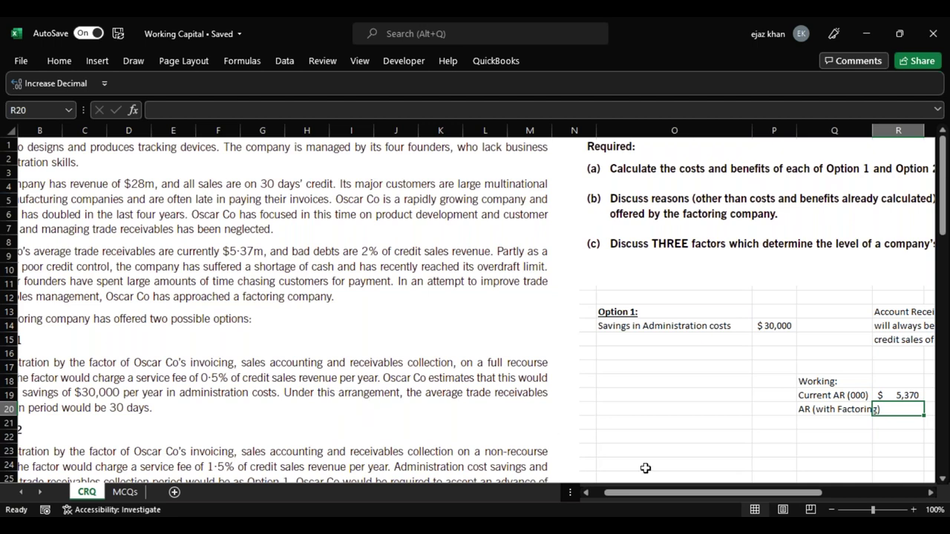
drag(630, 493, 622, 494)
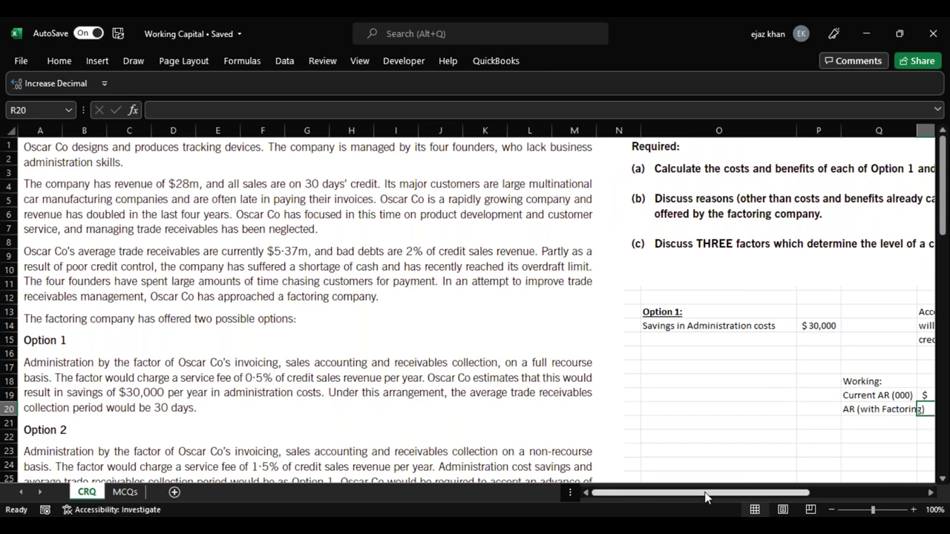
drag(705, 497, 743, 496)
drag(783, 131, 792, 131)
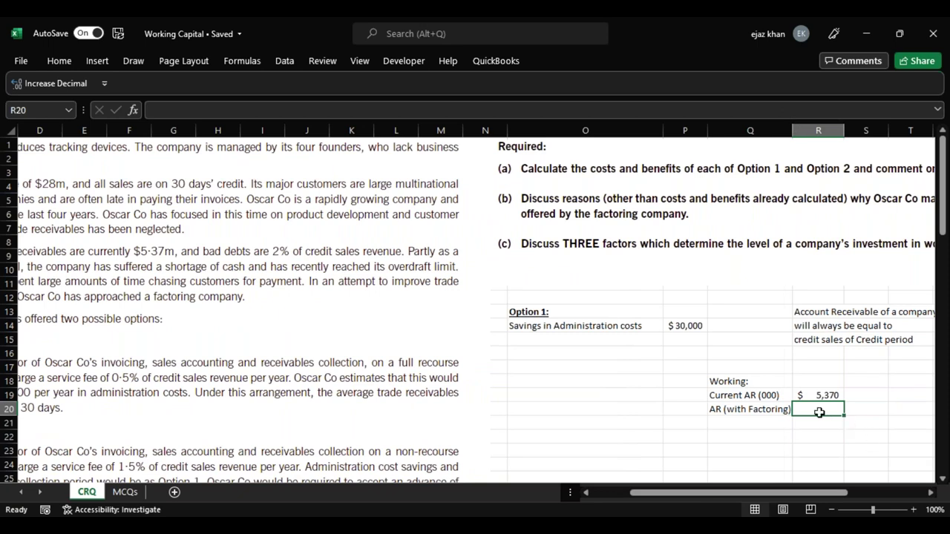
Calculate receivables with factoring in R20 with the formula =(28000/365)*30
key(F2)
text(=28000/)
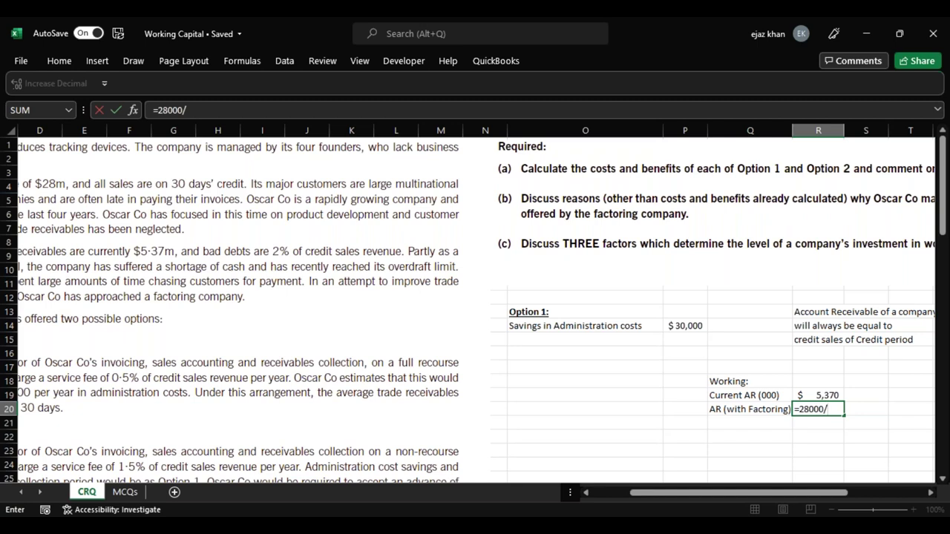
text(365))
click(799, 415)
text(()
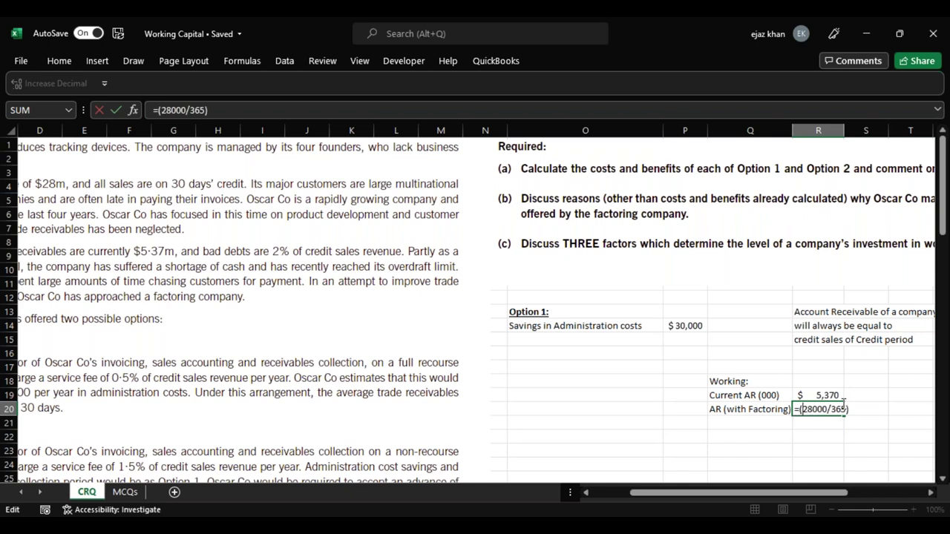
click(852, 408)
text(*30)
key(Return)
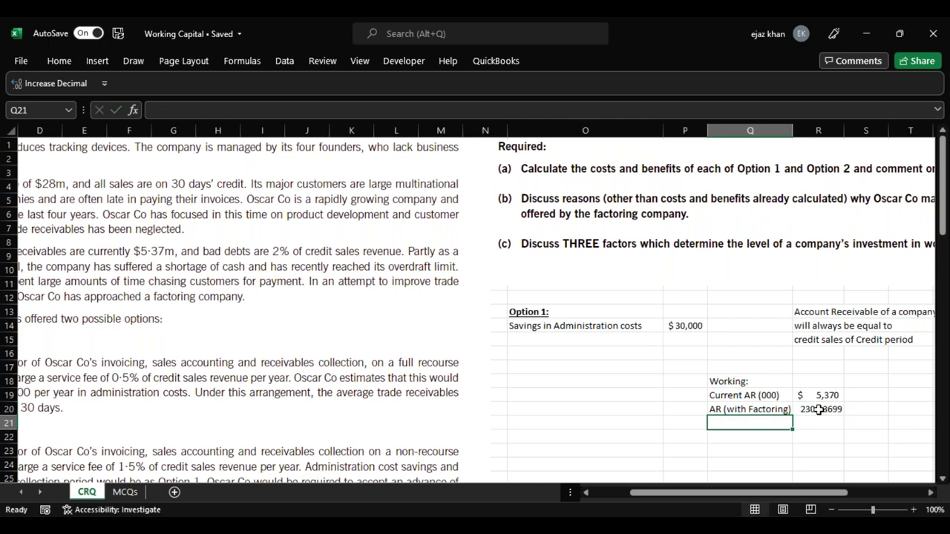
Show the factoring receivables value in R20 with no decimal places
click(819, 409)
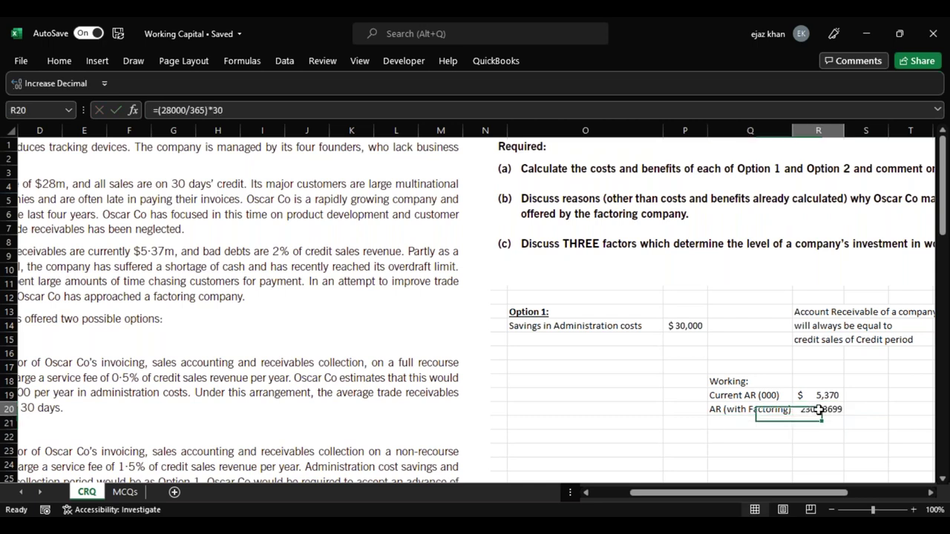
click(58, 61)
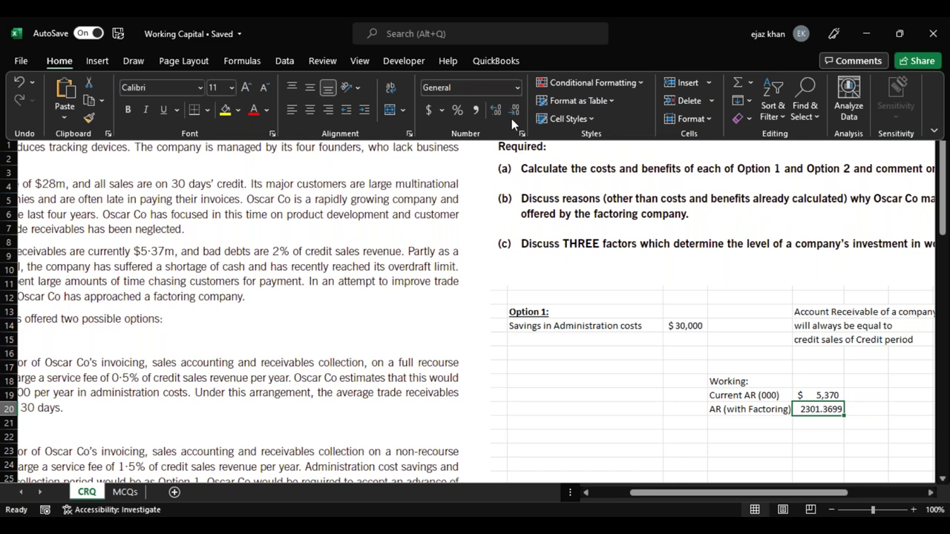
click(514, 110)
click(514, 110)
click(515, 110)
click(515, 109)
Review the parts of the factoring receivables formula in R20
click(830, 412)
double_click(829, 411)
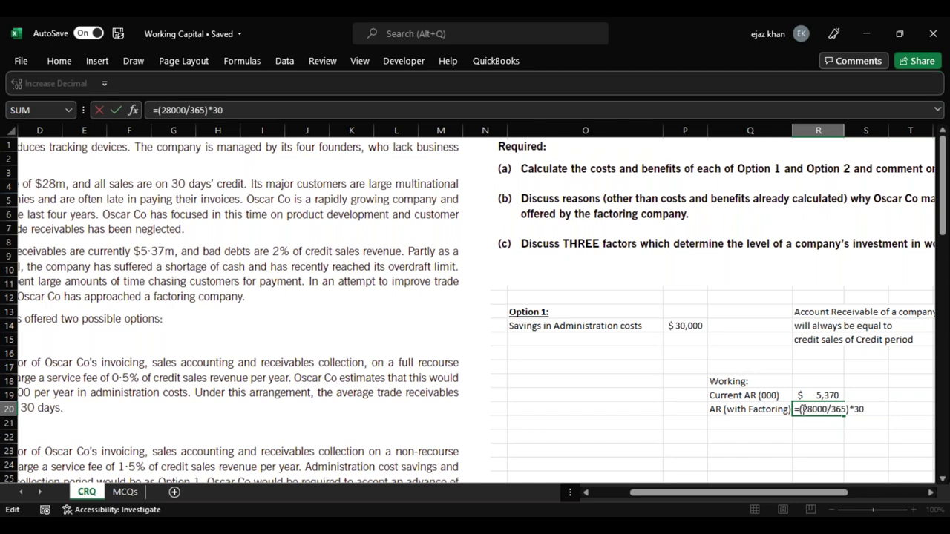
drag(802, 410, 866, 414)
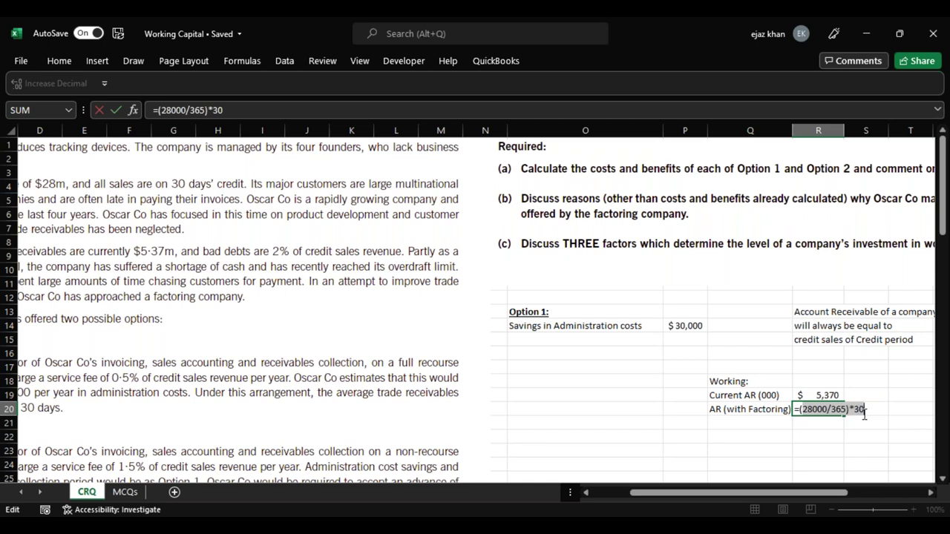
click(866, 409)
drag(866, 410, 800, 410)
key(Return)
Calculate the difference between current and factoring receivables in R21 with =R19-R20
text(=)
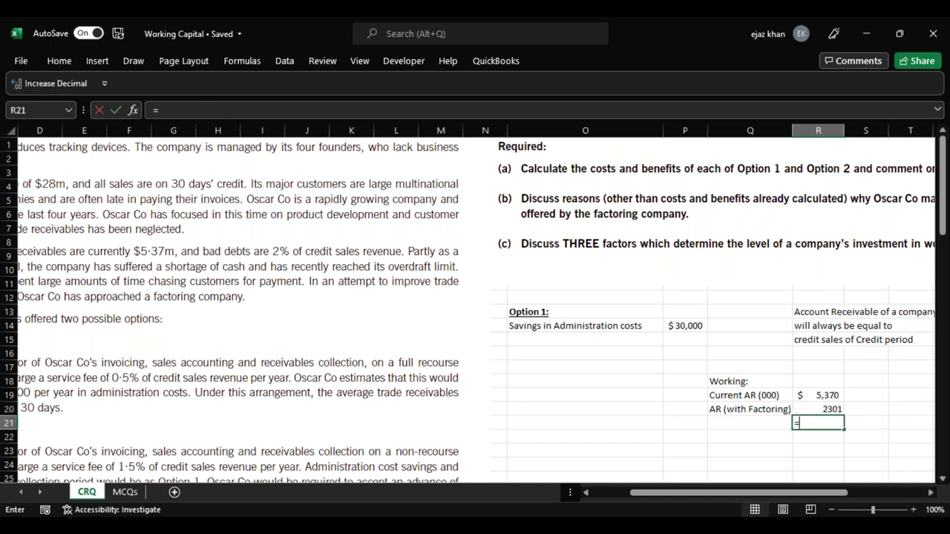
key(Up)
key(Up)
text(-)
key(Up)
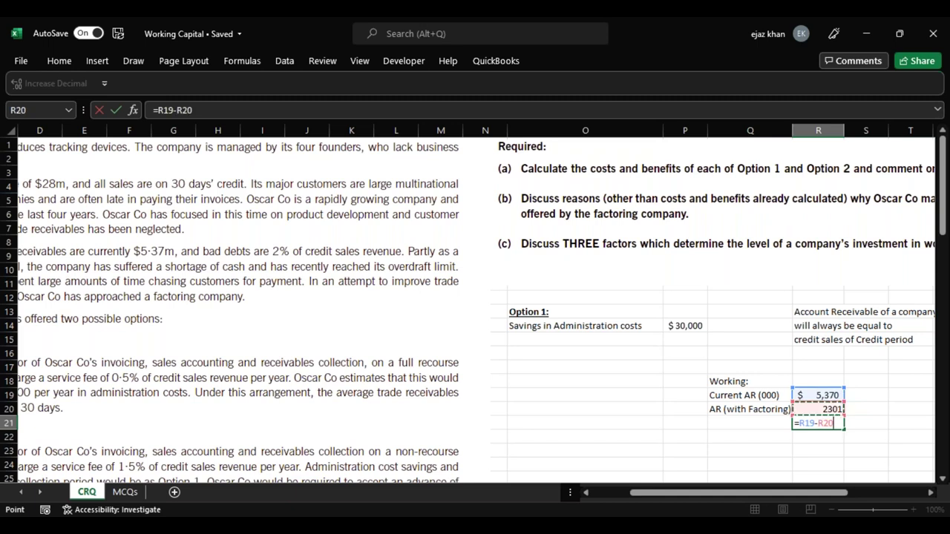
key(Return)
Enter the label "Reduction In AR" in Q21
click(749, 423)
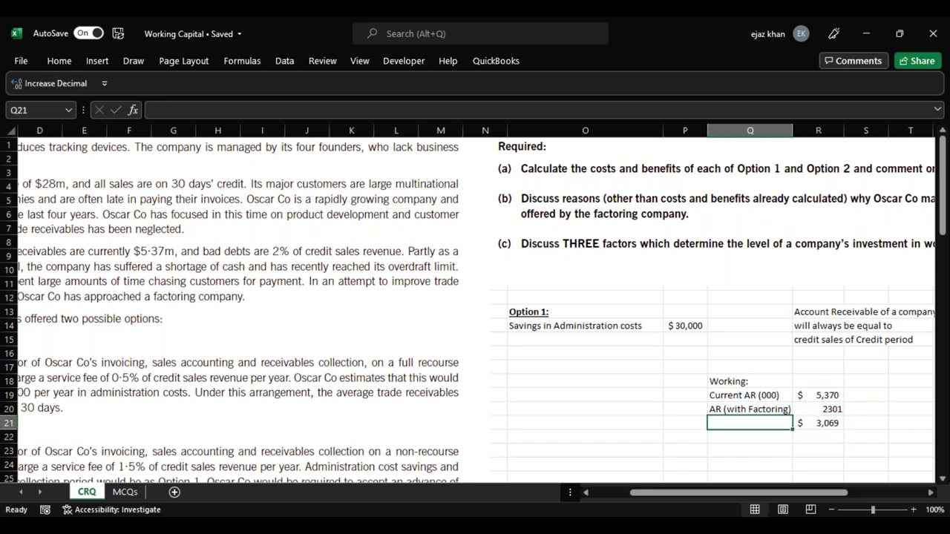
text(Reduction I)
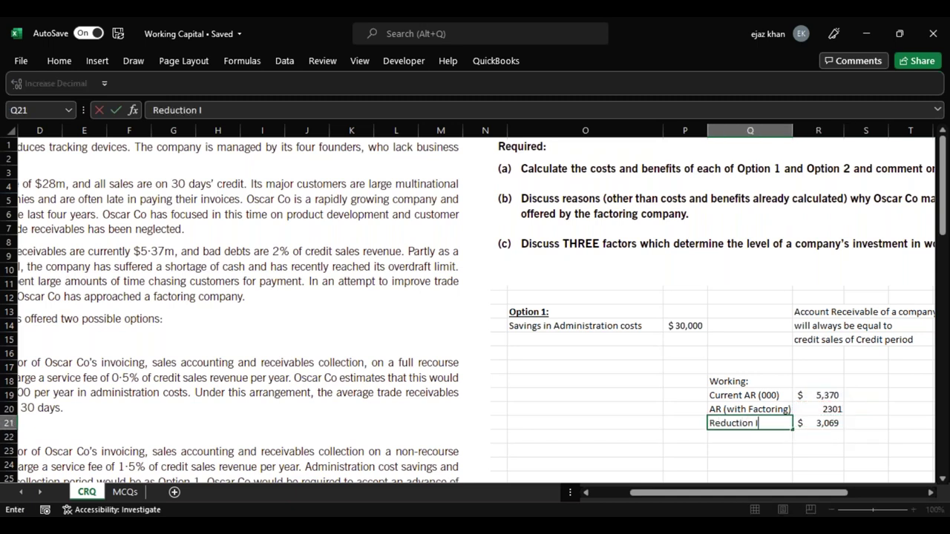
text(n AR)
key(Return)
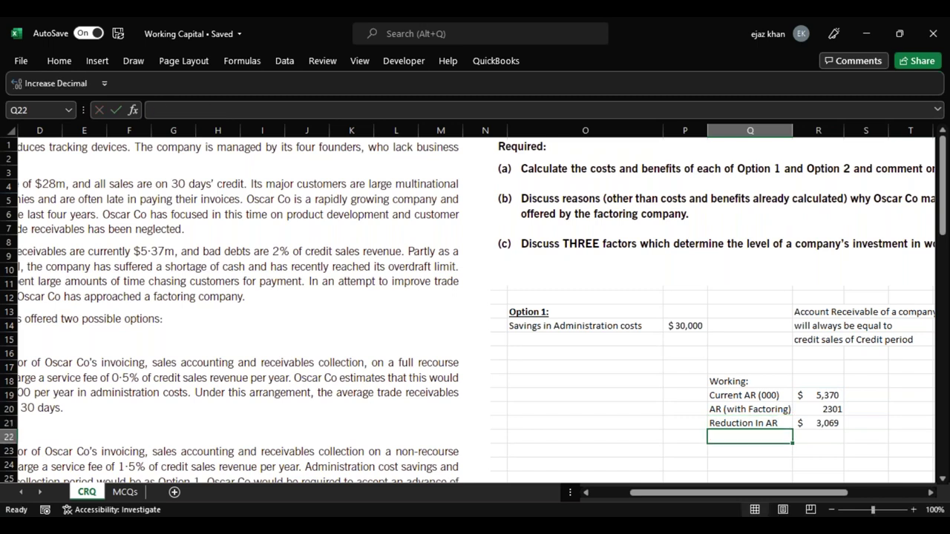
Apply a top and double bottom border to the receivables reduction in R21
key(Up)
key(Right)
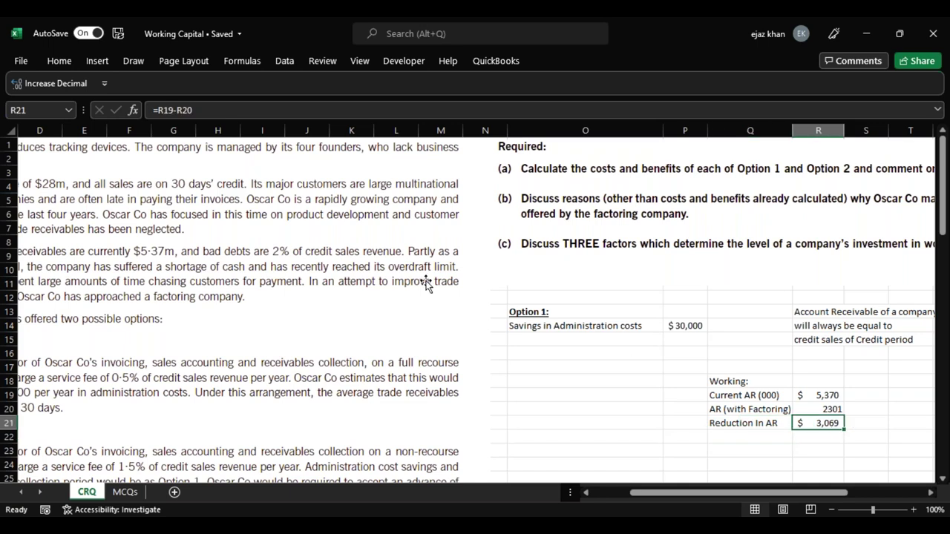
click(61, 64)
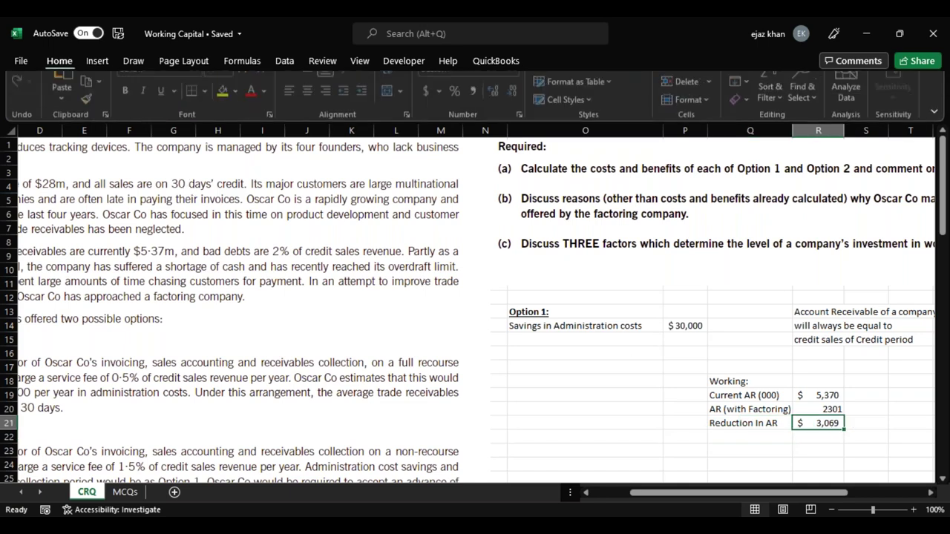
click(207, 109)
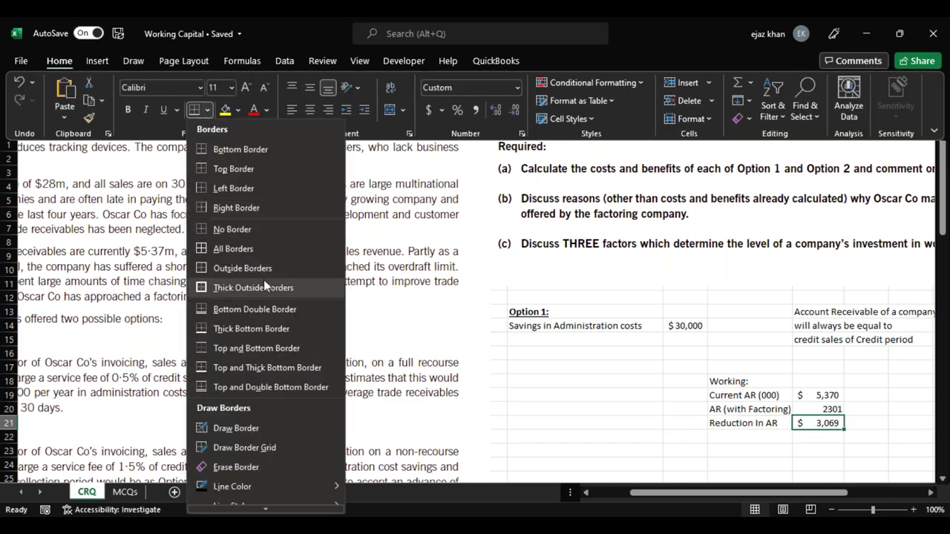
click(245, 392)
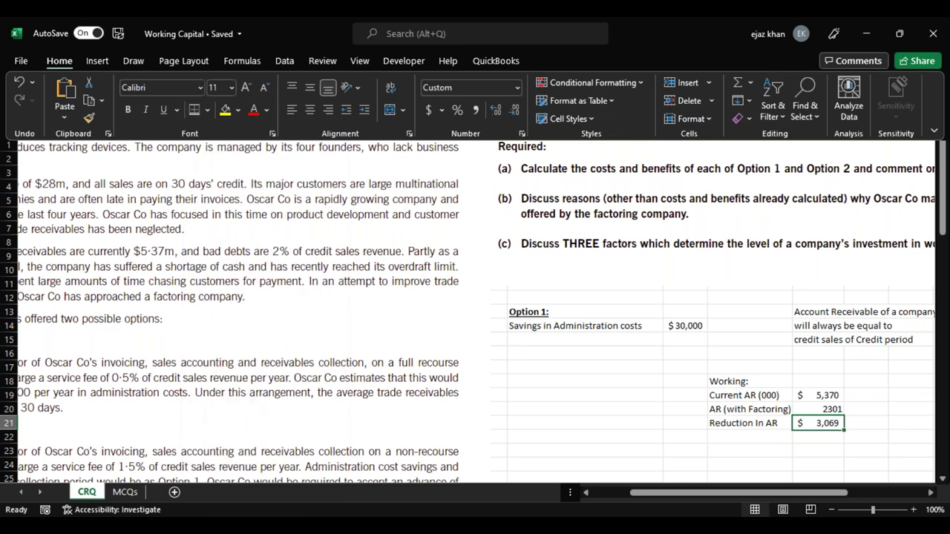
Enter the label "Saving in Finance Costs" in O15 under Option 1
click(531, 339)
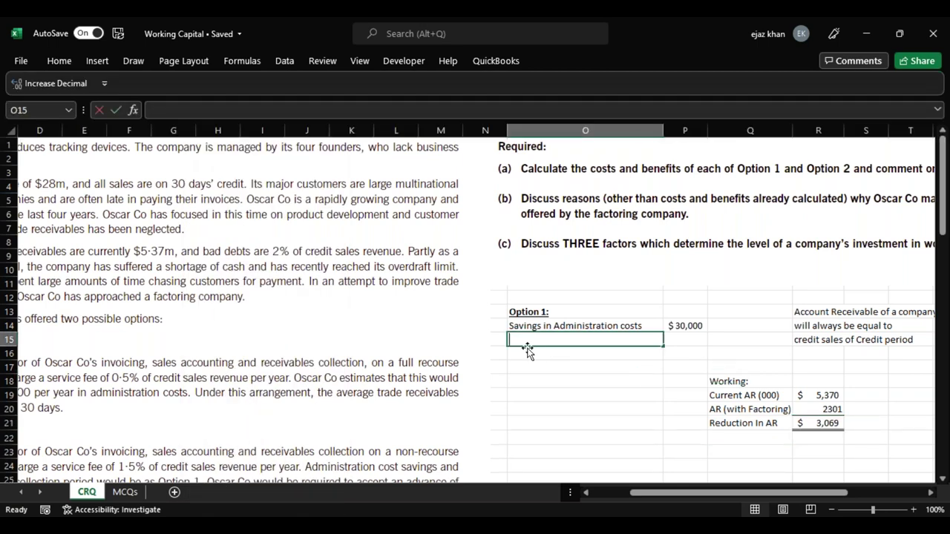
text(Saving in F)
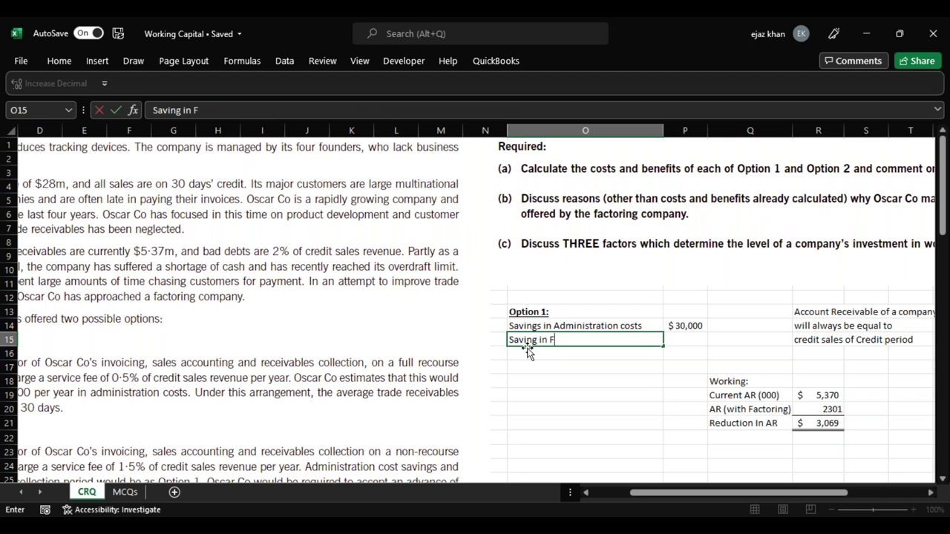
text(inance Costs)
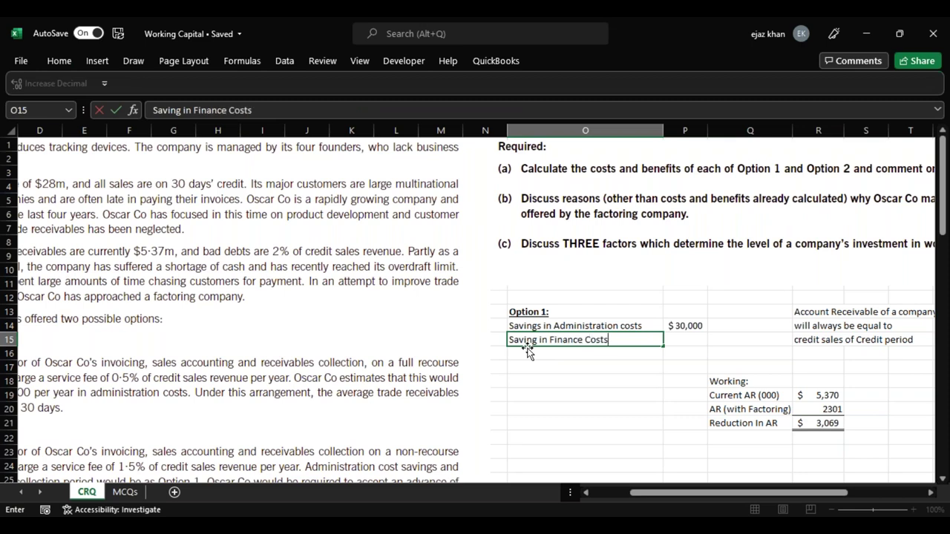
key(ctrl+Return)
Calculate the finance cost saving in P15 as the 7% overdraft rate times the receivables reduction, using =7%*R21
key(Right)
text(=)
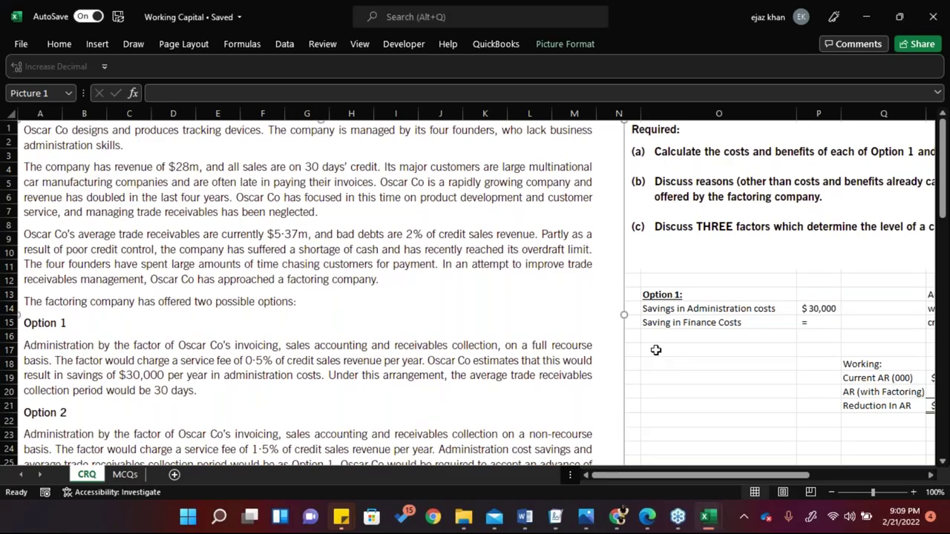
click(670, 351)
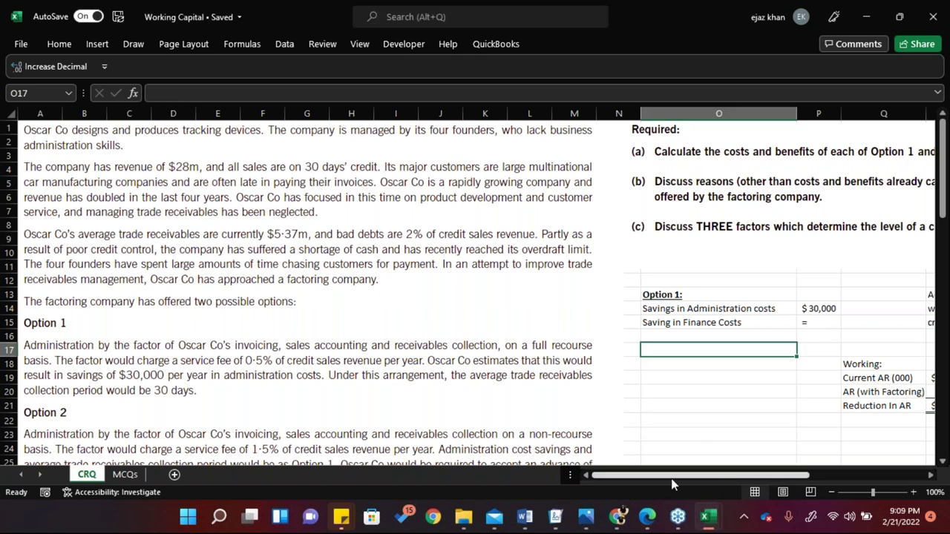
drag(942, 464, 942, 465)
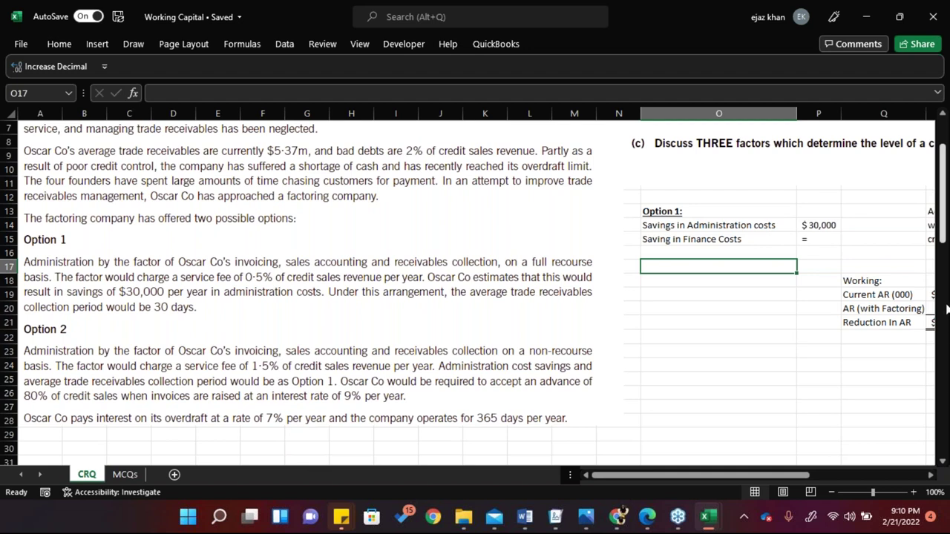
click(812, 239)
text(=)
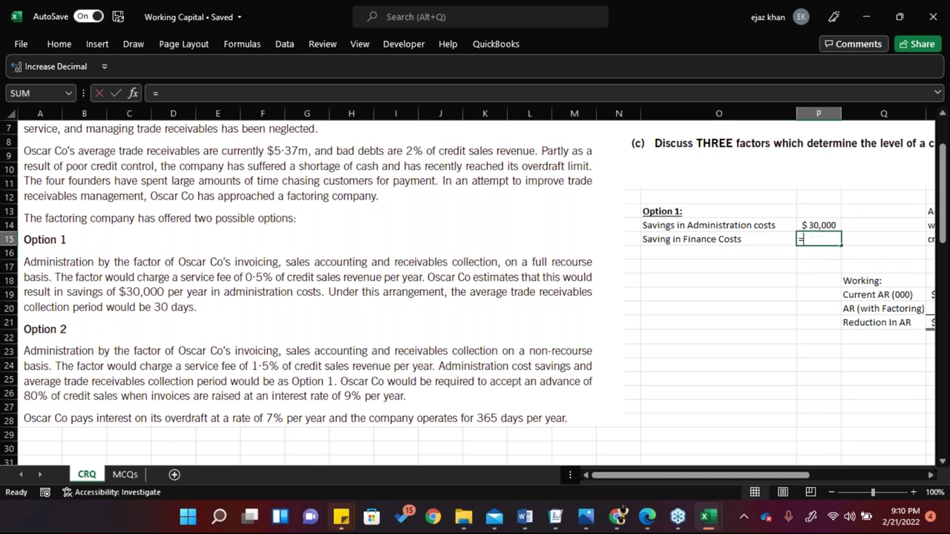
text(7%)
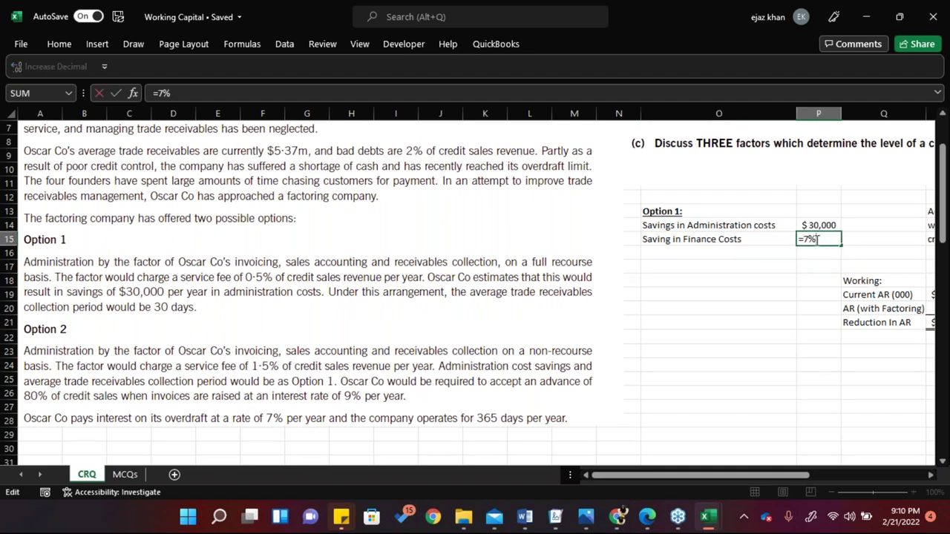
text(*)
drag(799, 477, 824, 476)
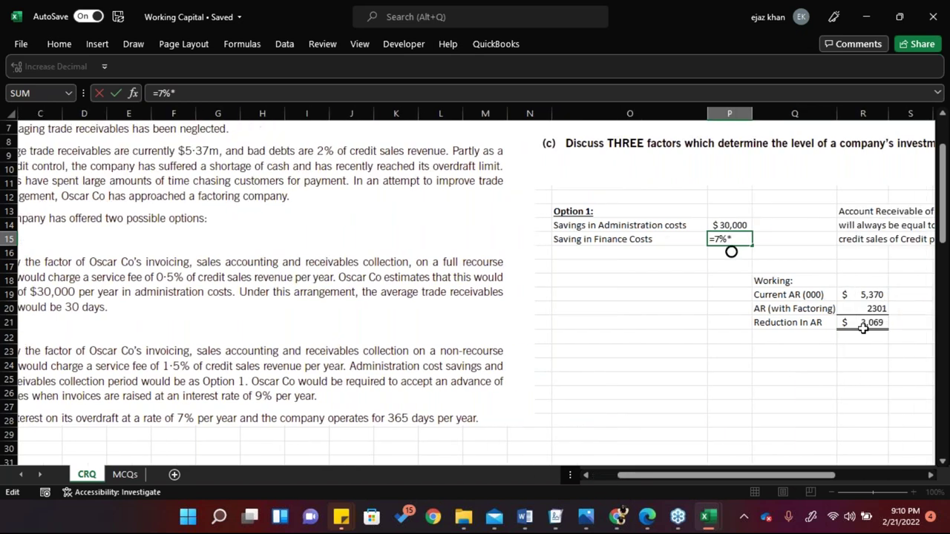
click(862, 324)
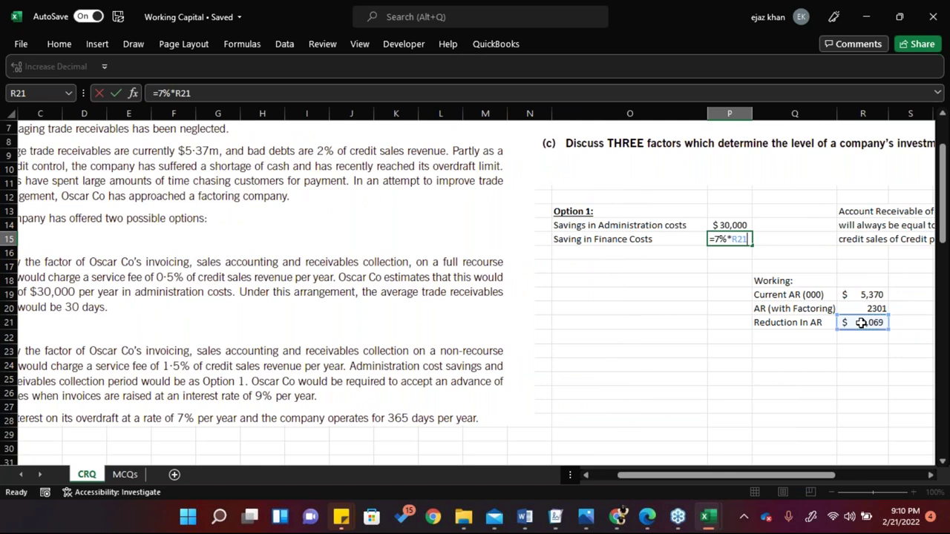
key(Return)
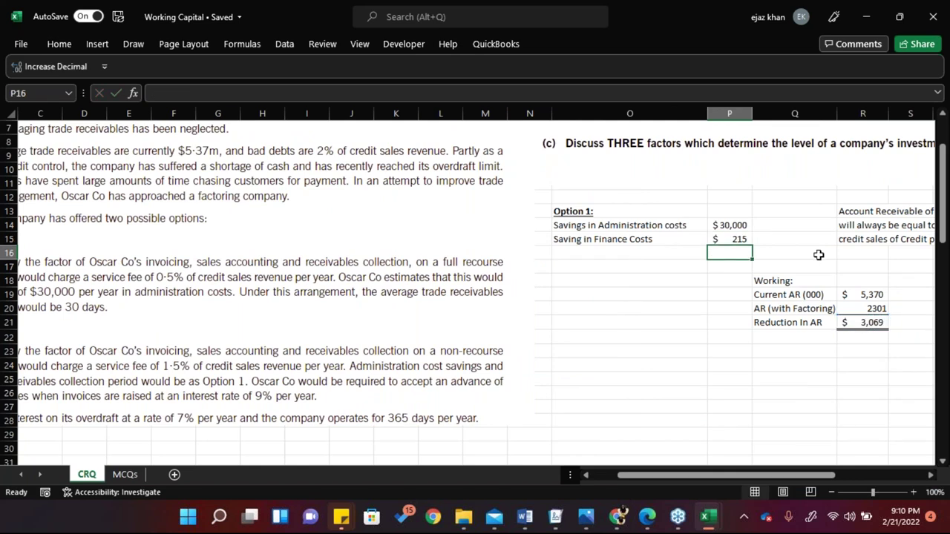
Scale the finance cost saving in P15 from thousands to full dollars, making the formula =7%*R21*1000
click(734, 241)
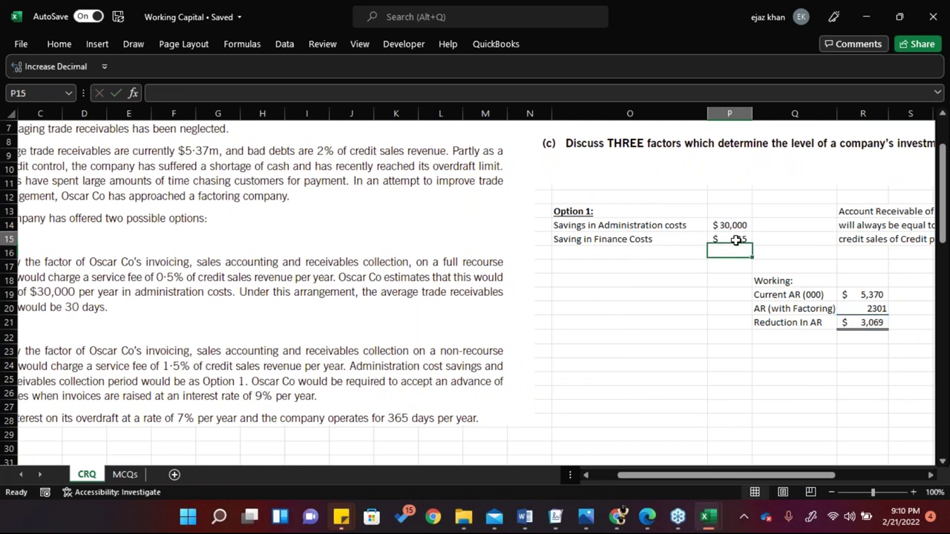
double_click(735, 240)
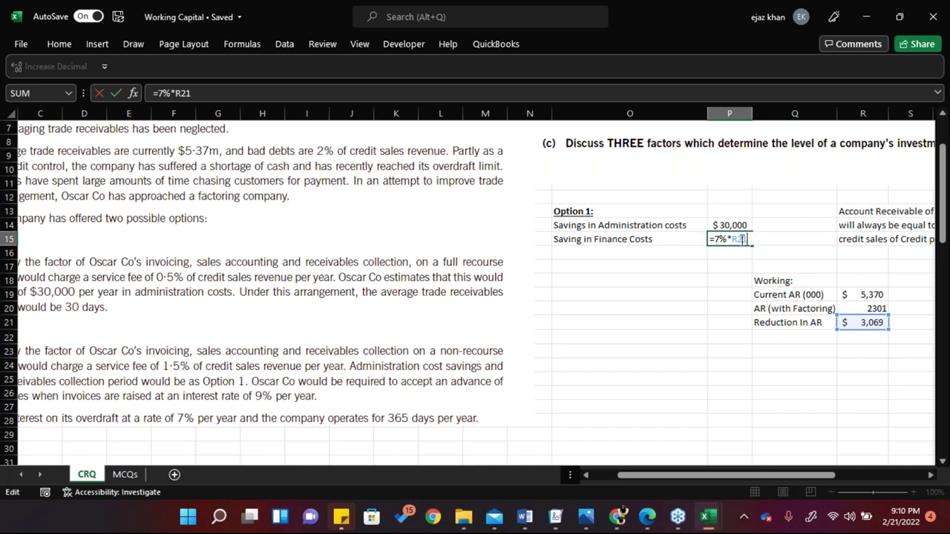
text(*1000)
key(Return)
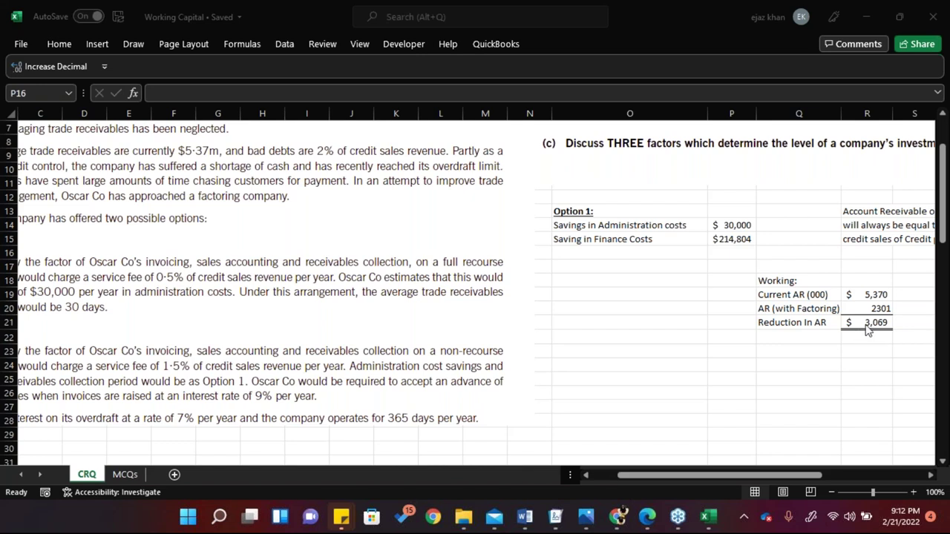
Examine the receivables working in R19:R21 and the finance cost saving formula in P15
click(858, 322)
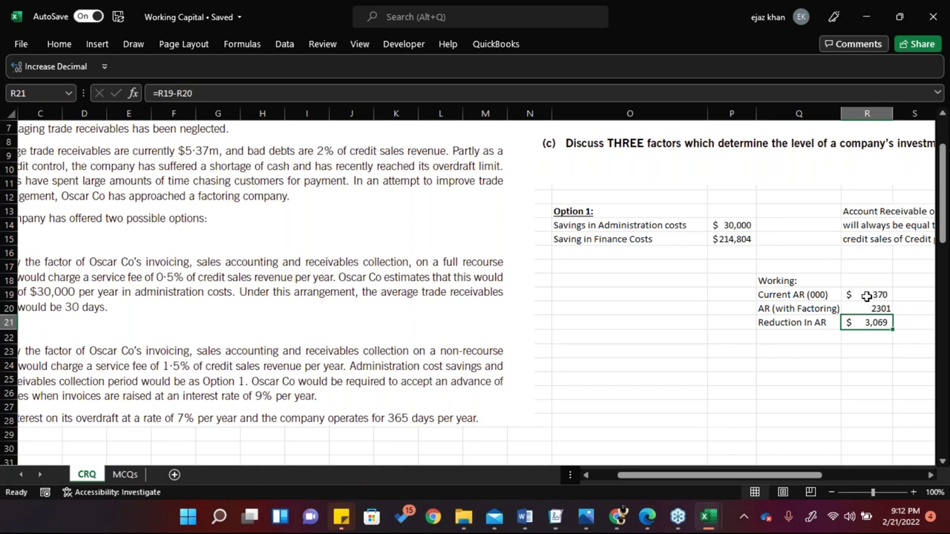
click(867, 296)
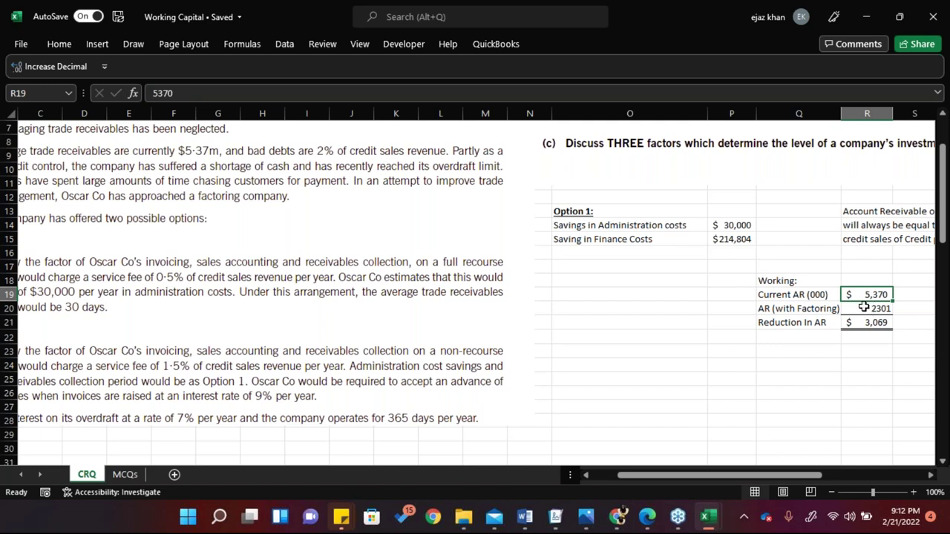
double_click(863, 309)
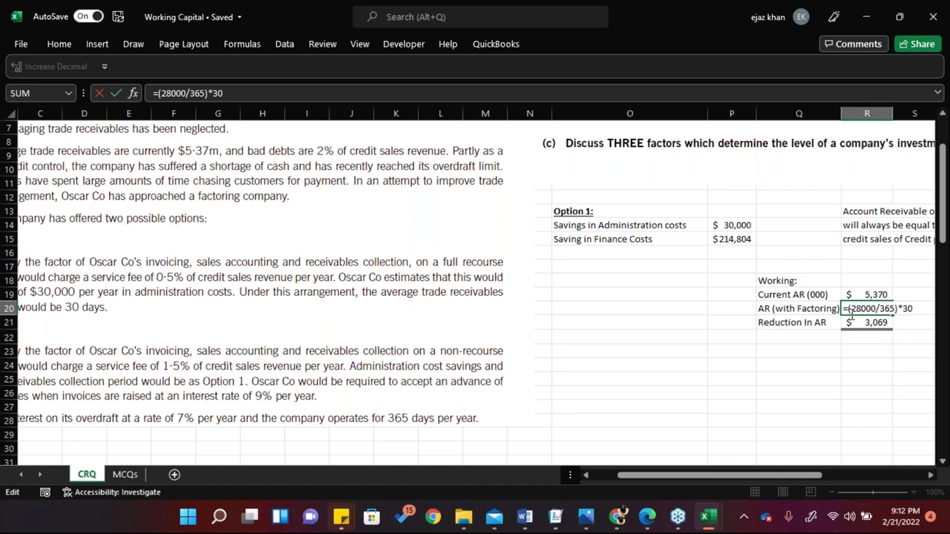
drag(850, 309, 914, 316)
key(Return)
right_click(871, 307)
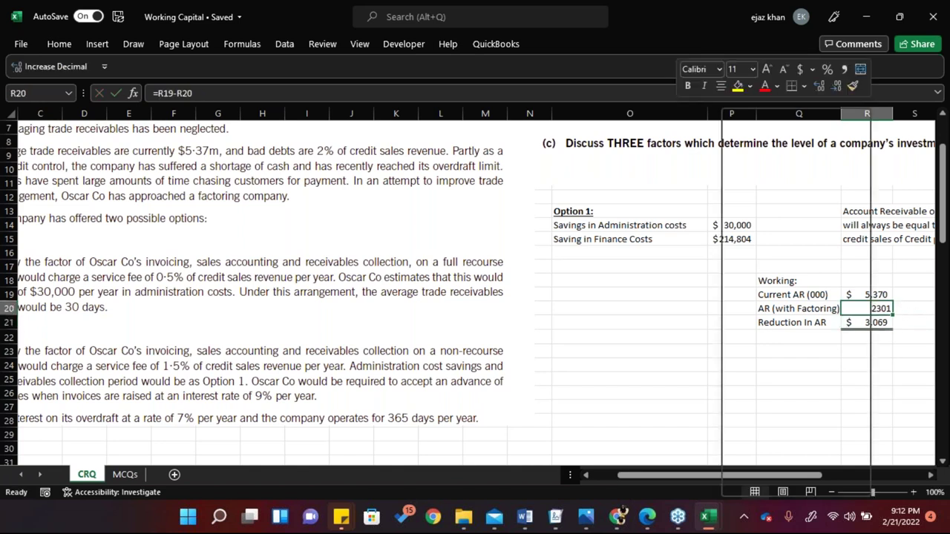
key(Escape)
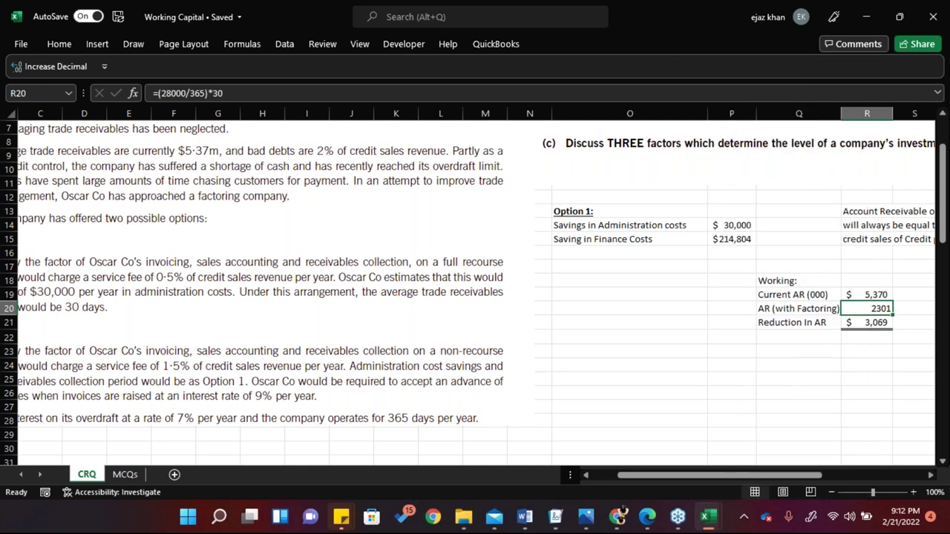
click(876, 294)
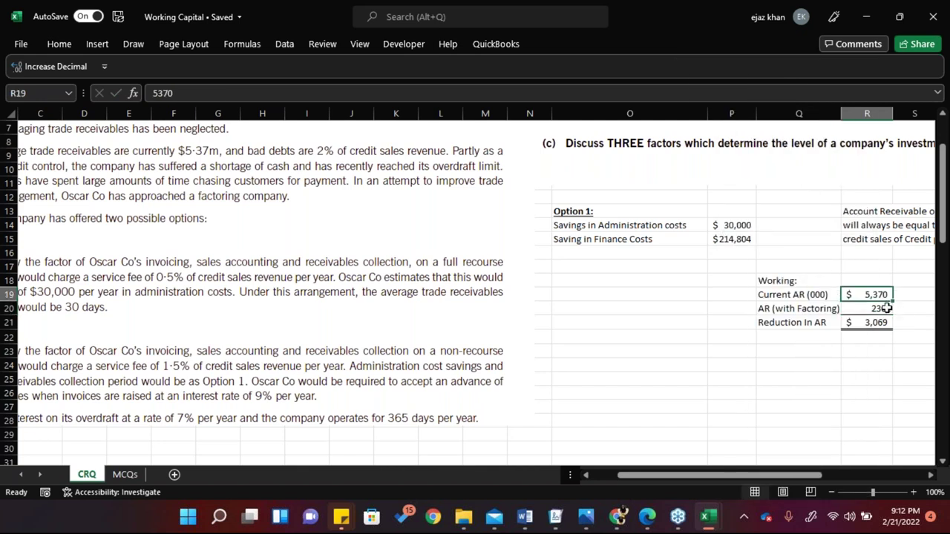
key(ctrl+c)
click(886, 308)
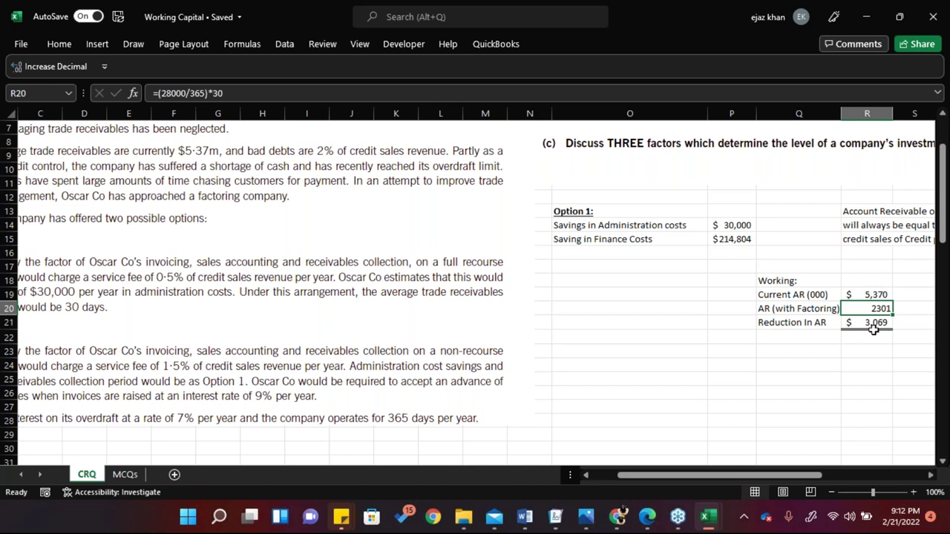
click(861, 325)
right_click(860, 324)
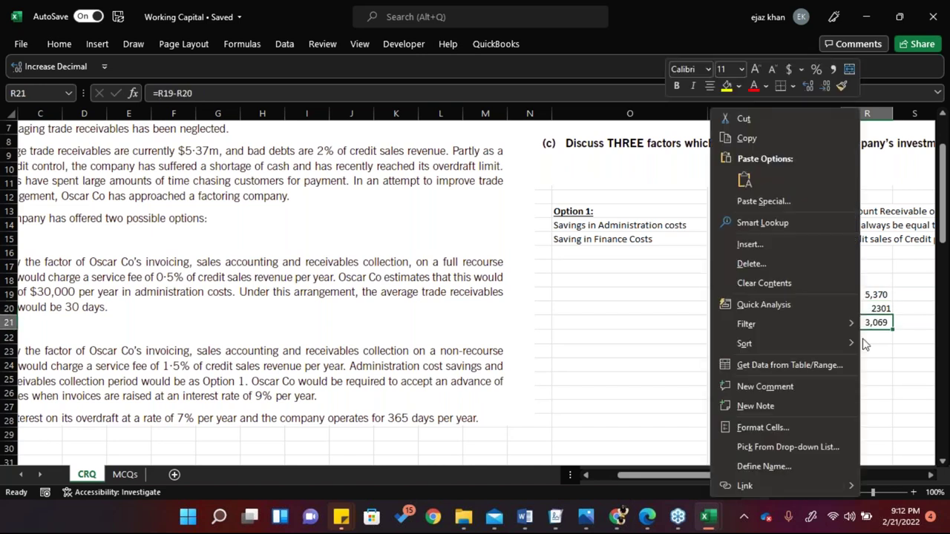
click(882, 326)
right_click(882, 326)
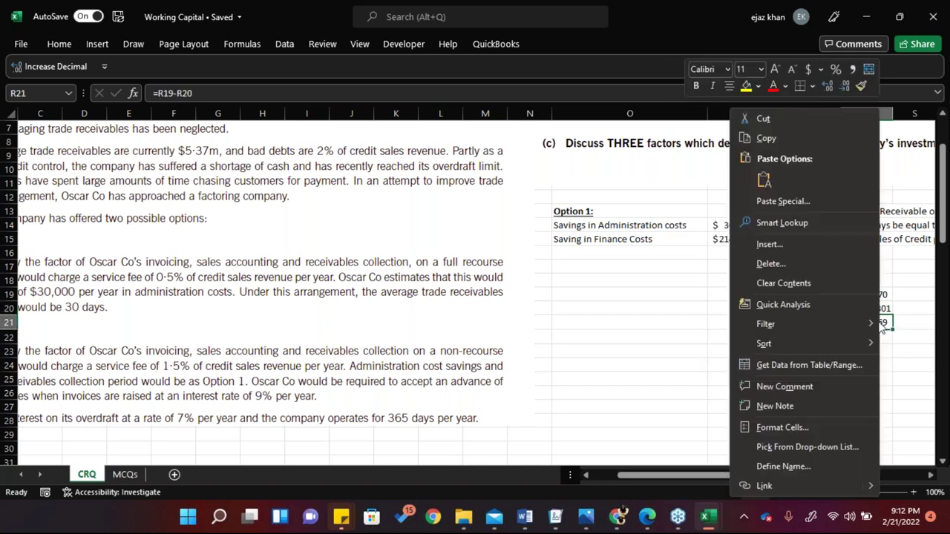
key(Escape)
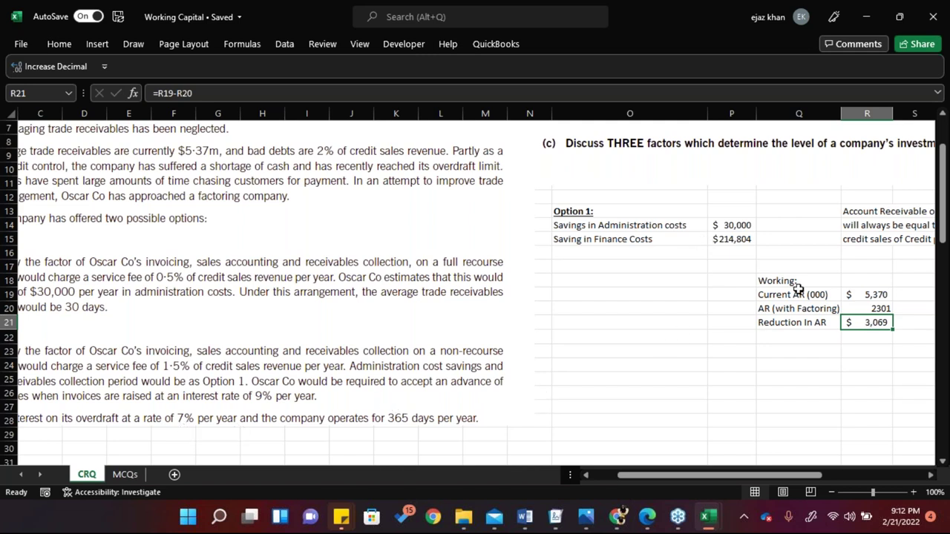
click(728, 236)
double_click(731, 238)
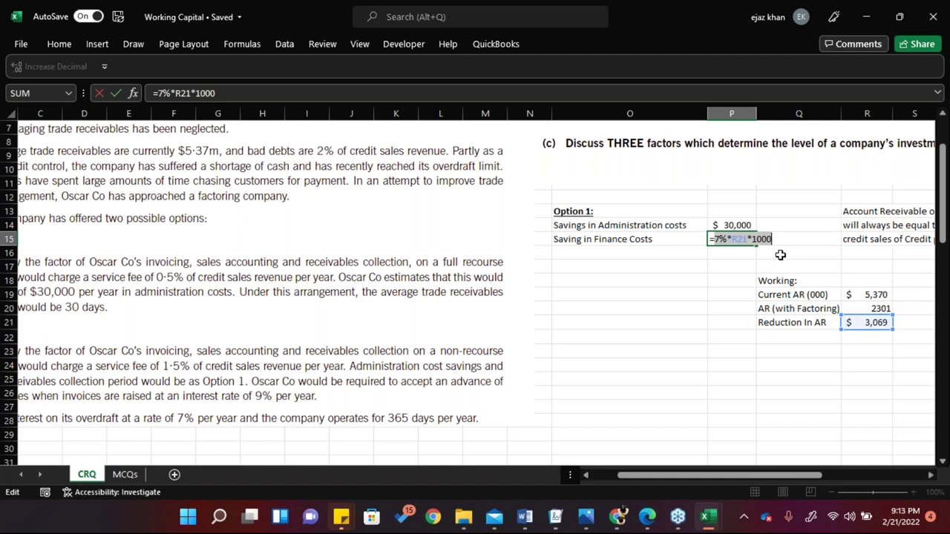
key(Return)
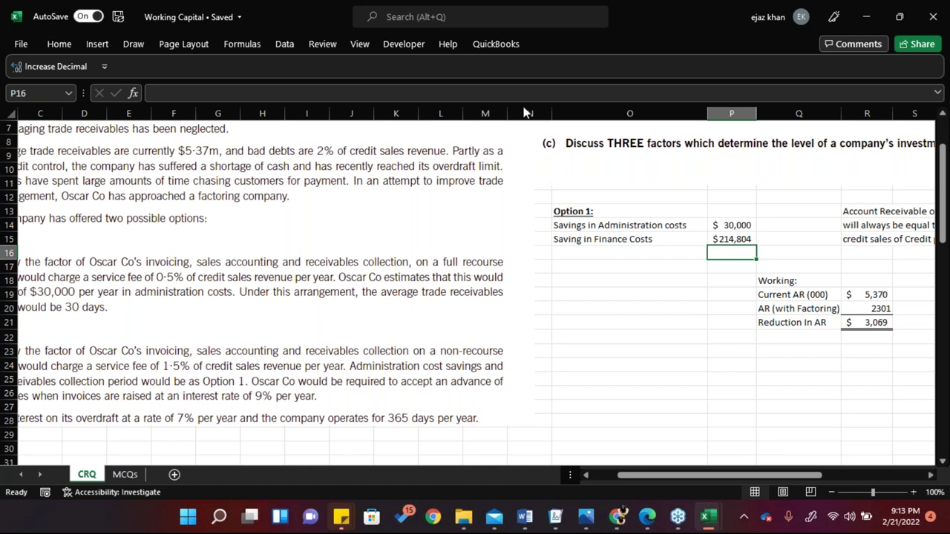
Add a "Total Savings" row in O16:P16 that sums the administration and finance cost savings in P14 and P15
click(624, 140)
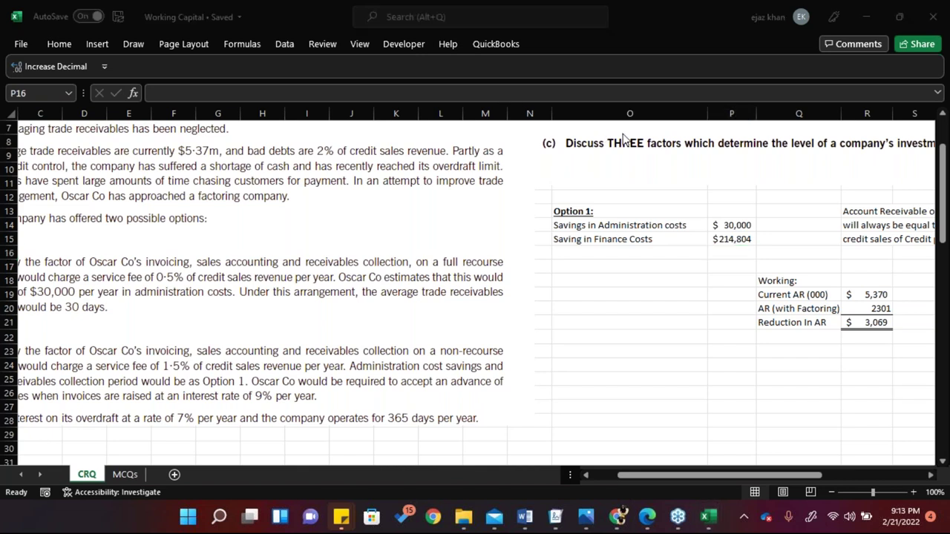
click(672, 476)
click(602, 476)
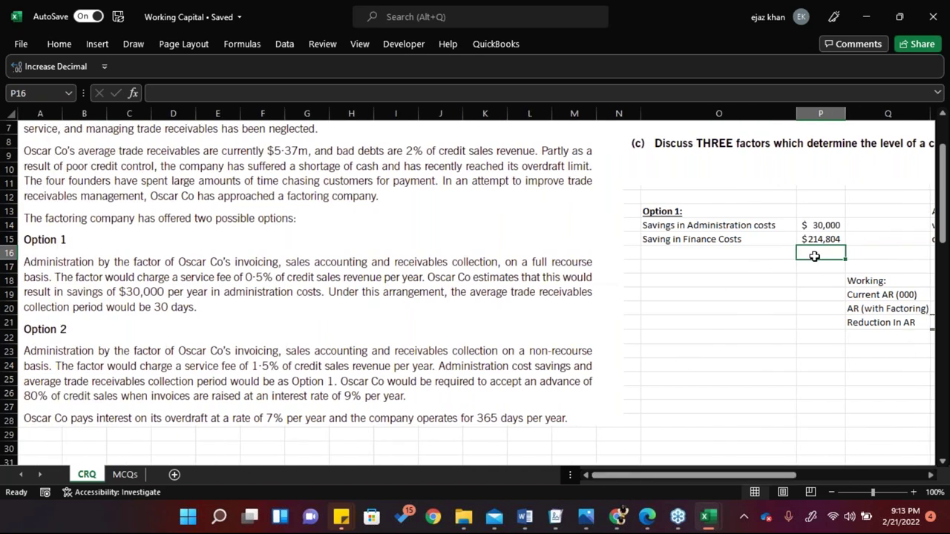
text(=)
click(821, 225)
text(+)
click(821, 239)
click(719, 253)
text(Total Savings)
key(ctrl+Return)
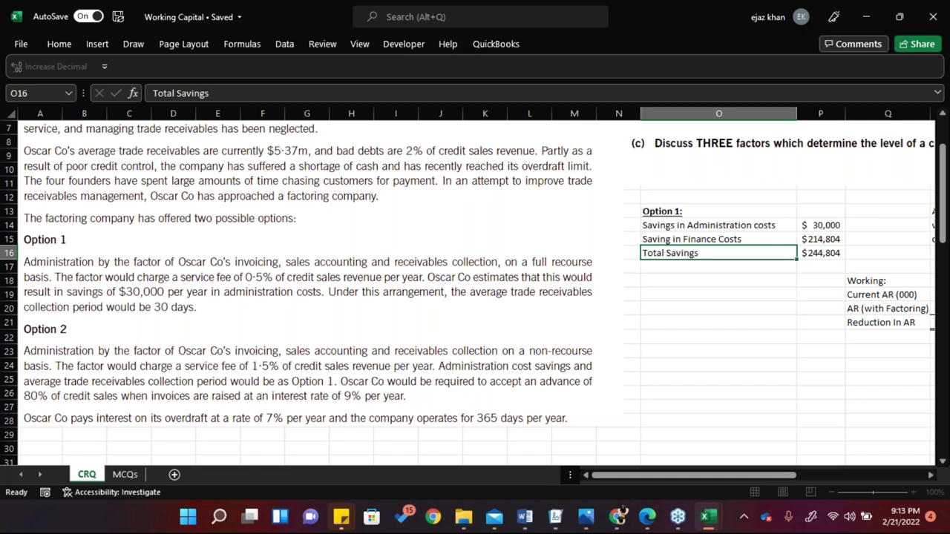
Apply a bottom border to the finance cost saving in P15
key(Right)
key(Up)
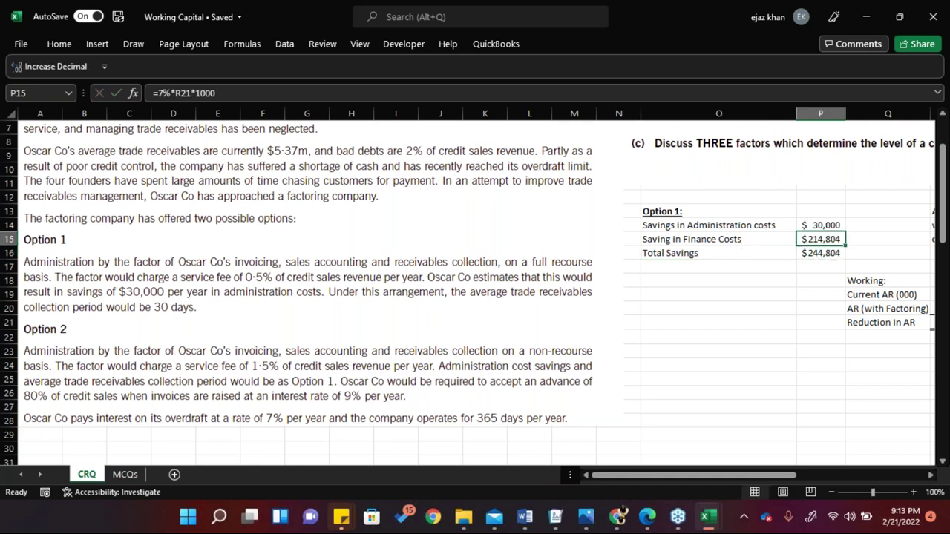
click(69, 42)
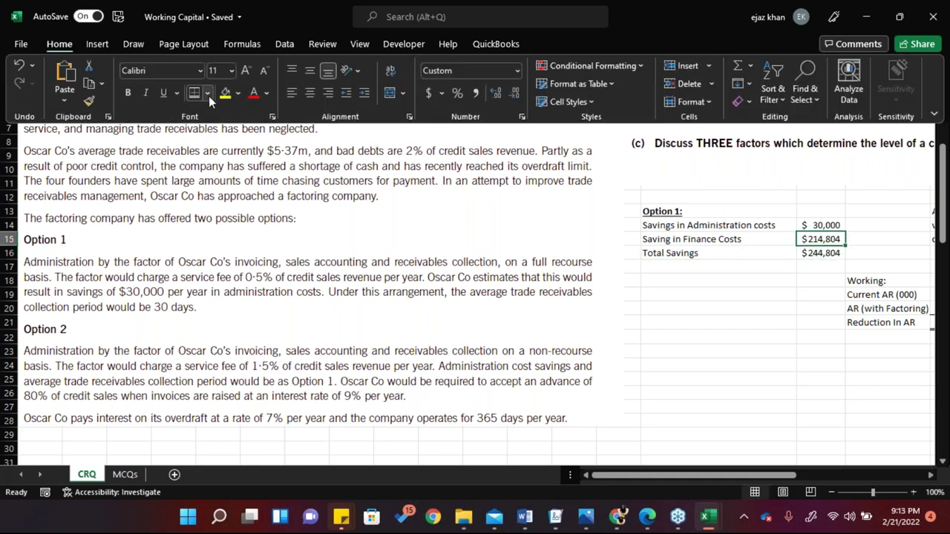
click(207, 95)
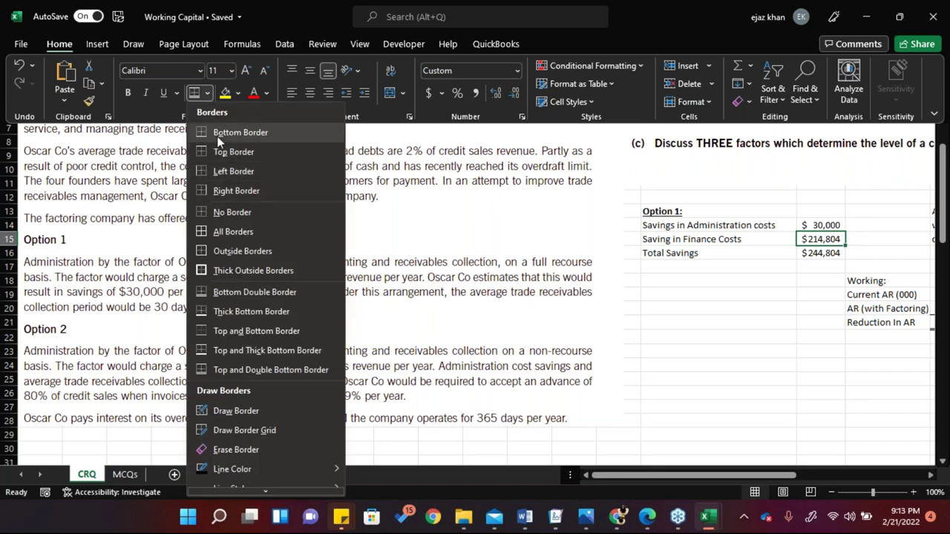
click(217, 136)
Enter the label "Less: Factor's Fee" in O17 below Total Savings
click(719, 253)
click(718, 267)
text(Less:)
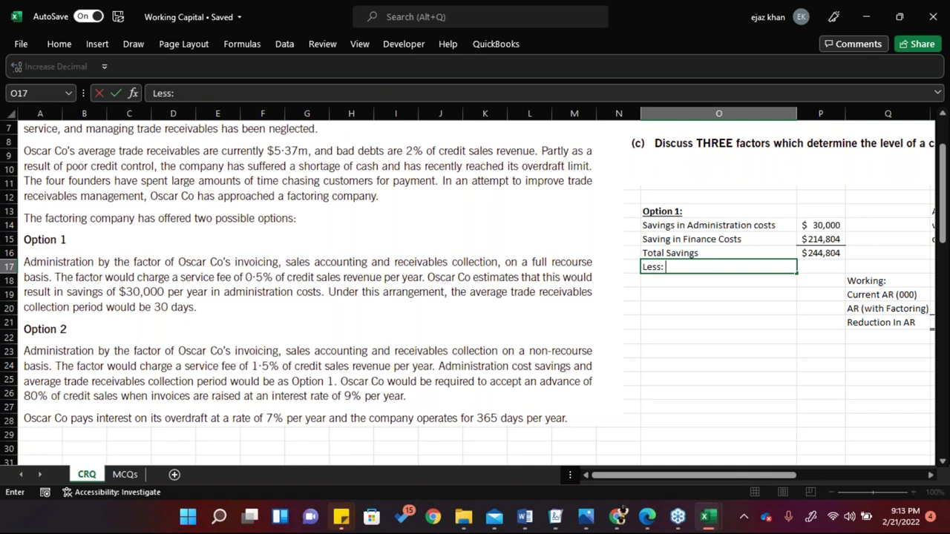
text( Factor's Fee)
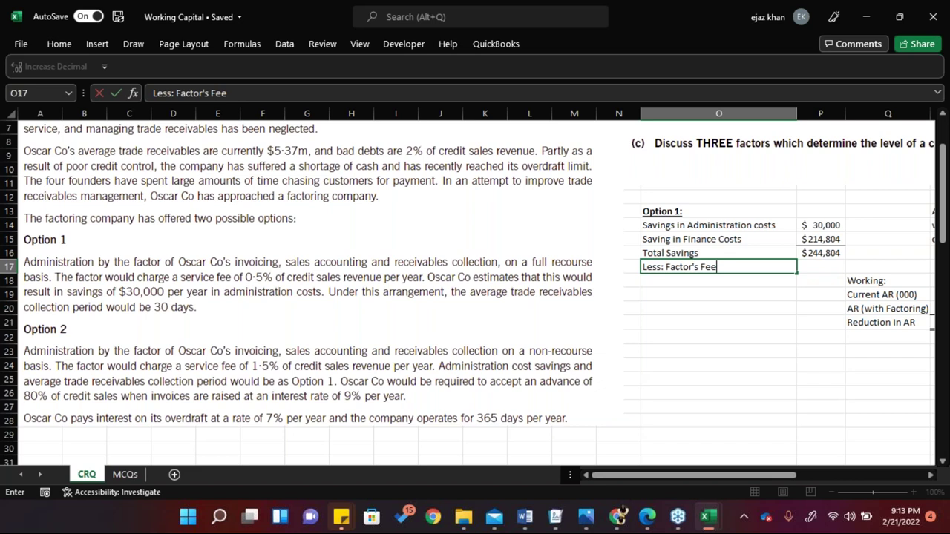
key(Tab)
Calculate the factor's fee in P17 as 0.5% of credit sales, using =0.5%*28000000
text(=)
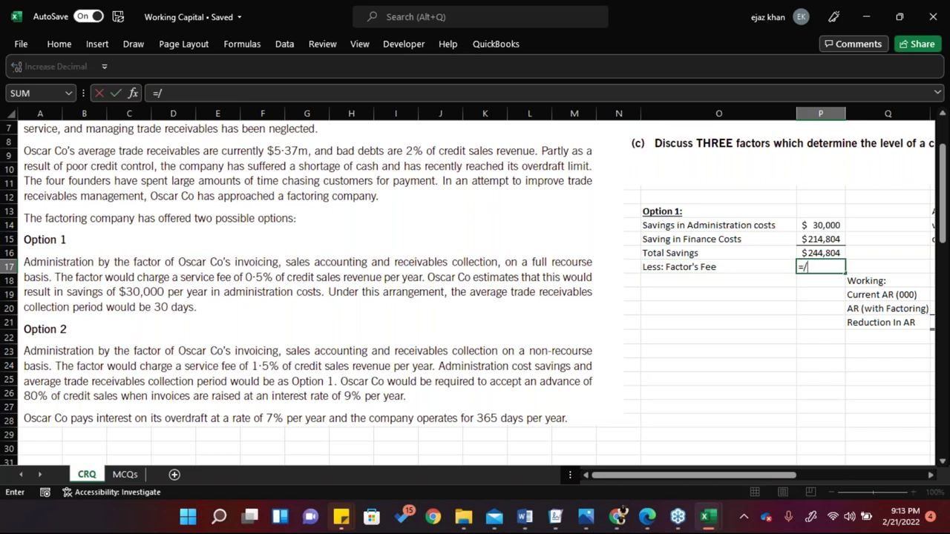
text(0.%)
key(BackSpace)
text(5%*)
text(28000)
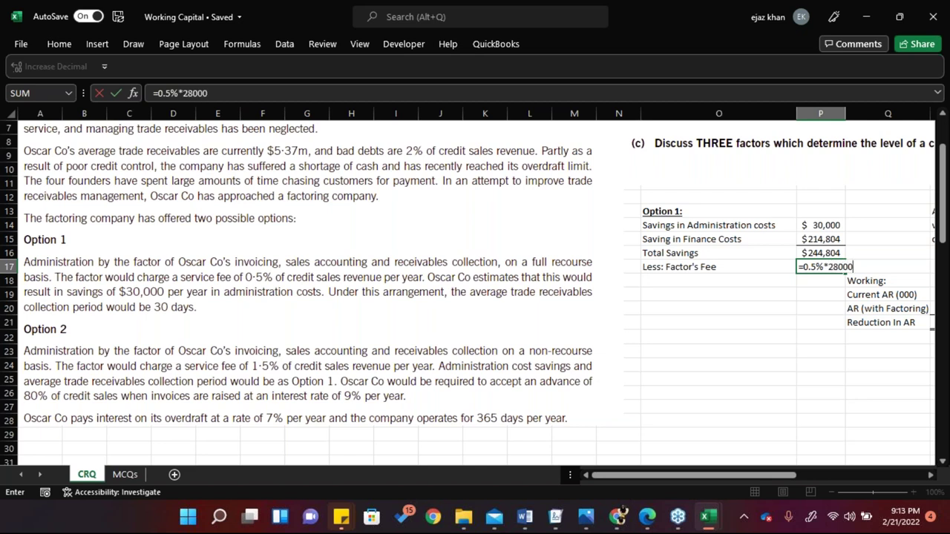
text(000)
click(718, 280)
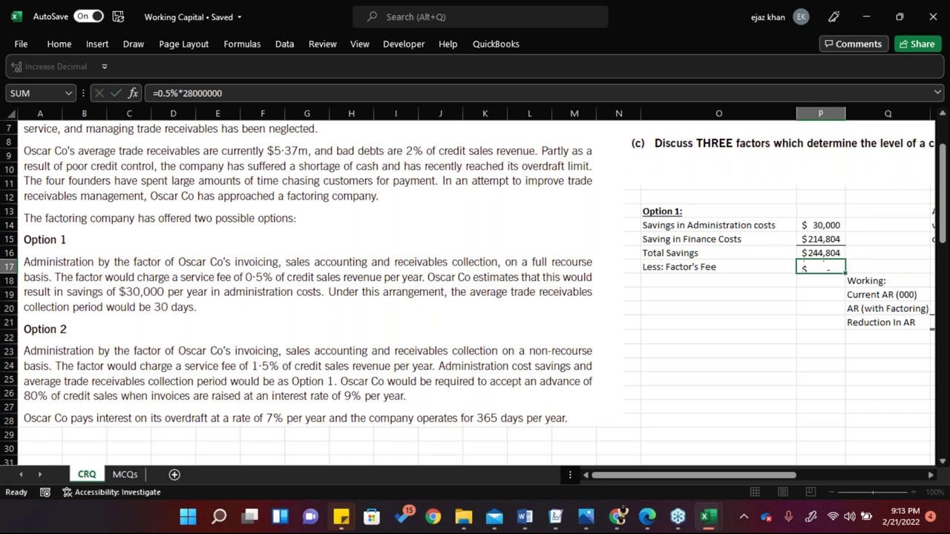
Turn the factor's fee in P17 into a negative amount by putting a minus sign before the 0.5%
key(Right)
key(Up)
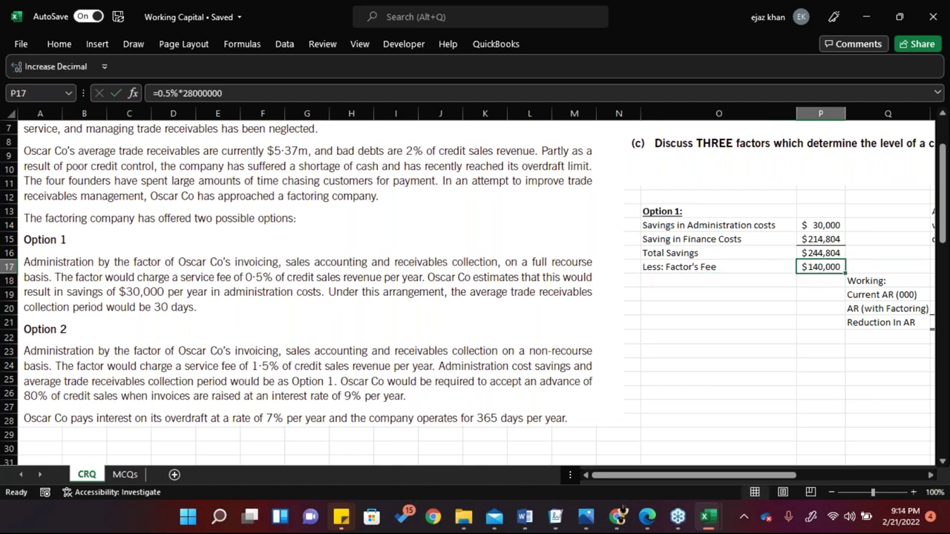
key(F2)
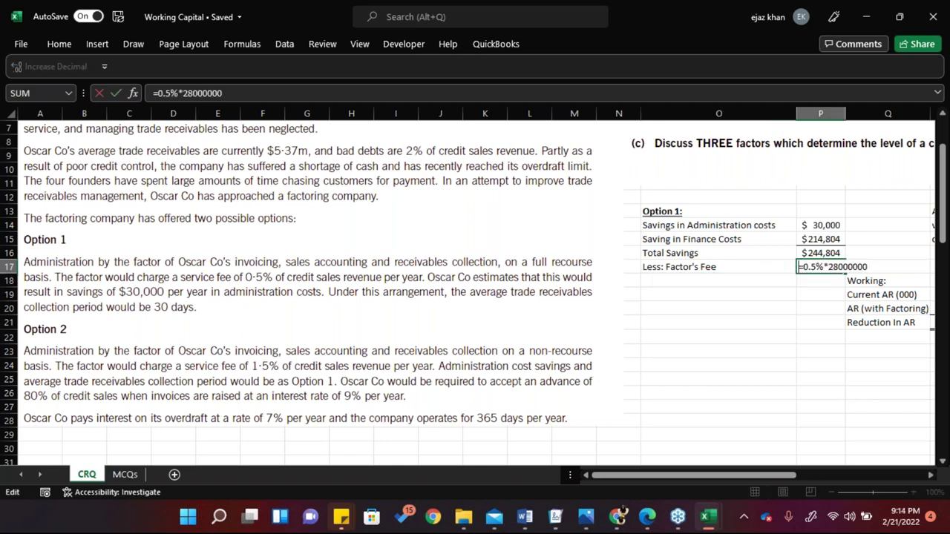
key(BackSpace)
text(-)
key(Return)
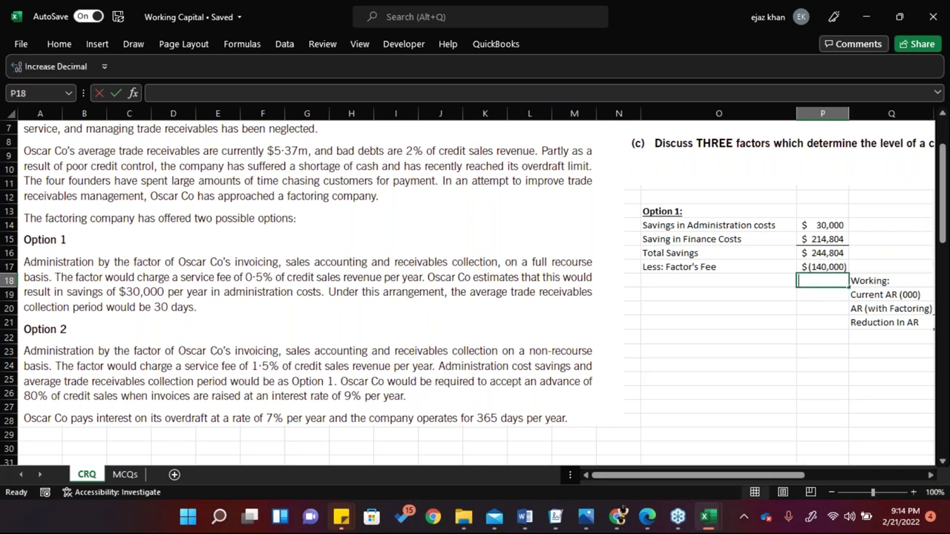
Calculate the net result in P18 by adding the total savings and the negative factor's fee, using =P16+P17
text(=)
key(Up)
key(Up)
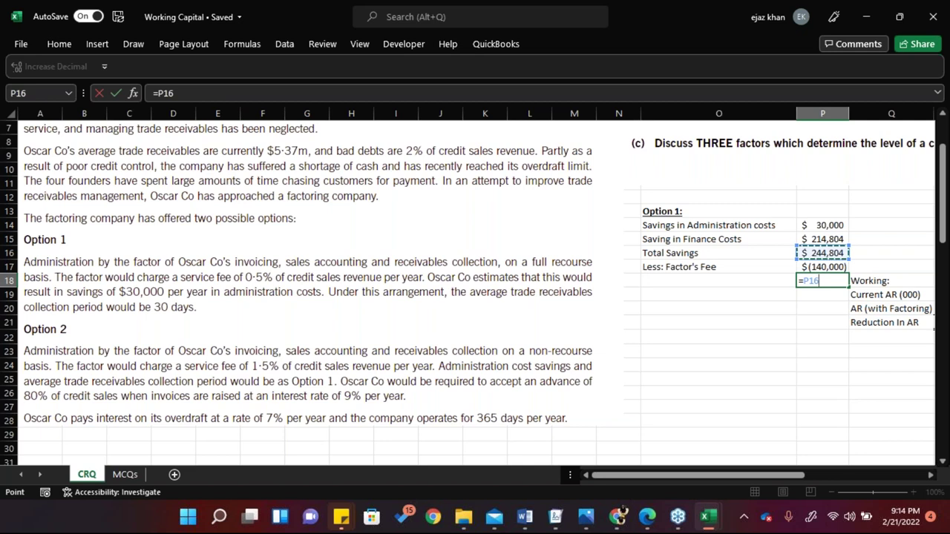
text(+)
key(Up)
key(shift+Tab)
Enter the label "Net Benefit" in O18
text(Net )
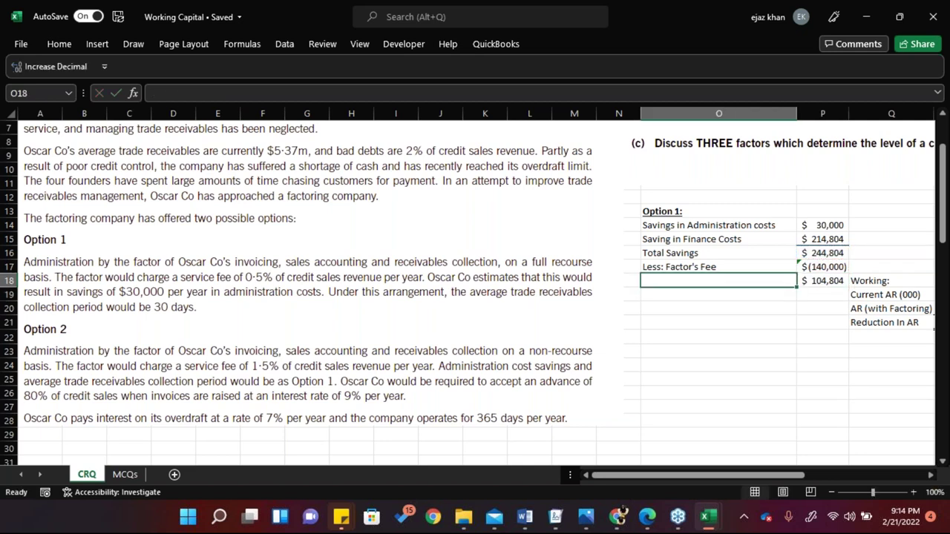
text(Be)
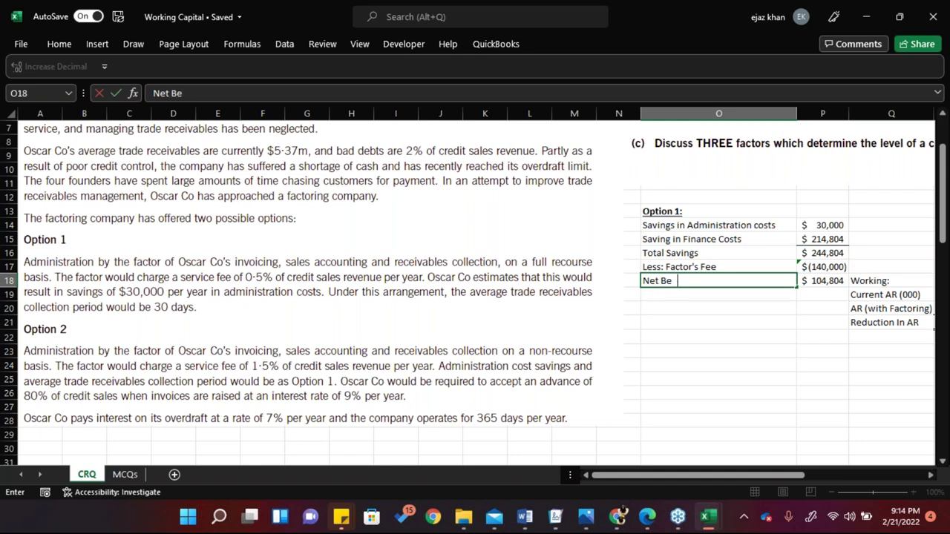
text(nefit)
key(Tab)
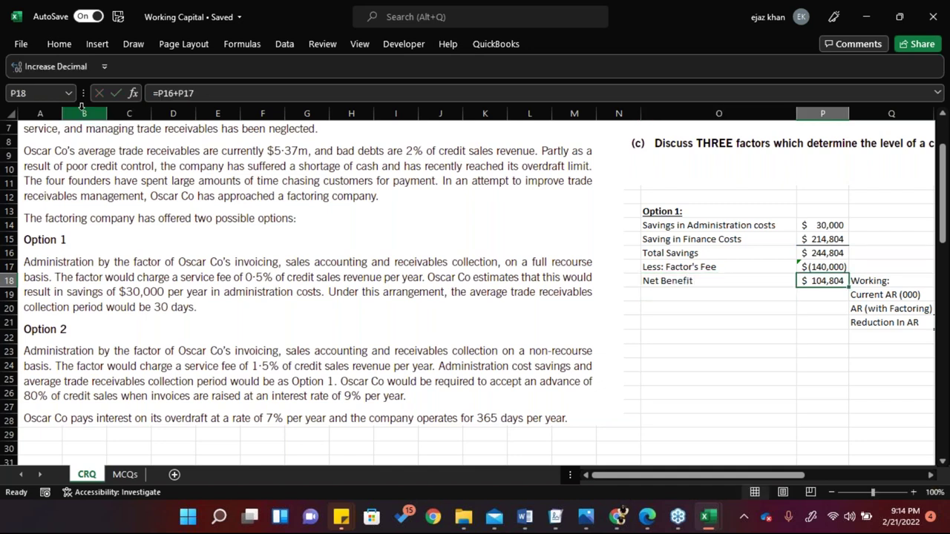
Apply a top and double bottom border to the net benefit in P18
click(59, 45)
click(208, 94)
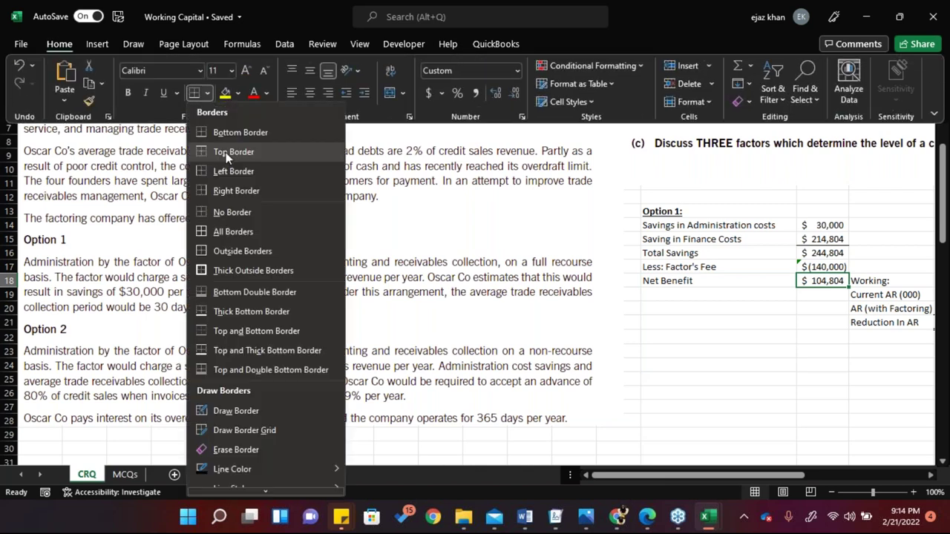
click(261, 364)
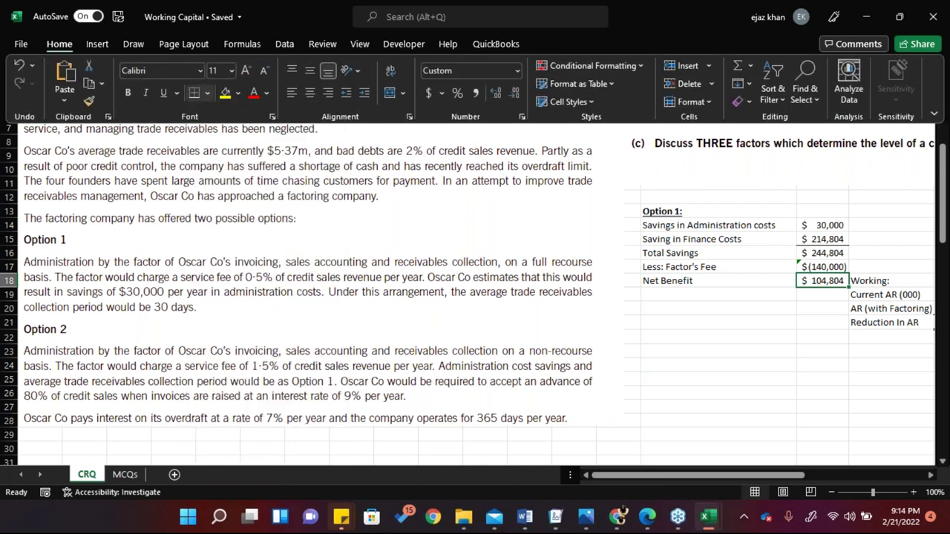
Narrow column N slightly by moving its boundary with column O
click(725, 339)
click(724, 337)
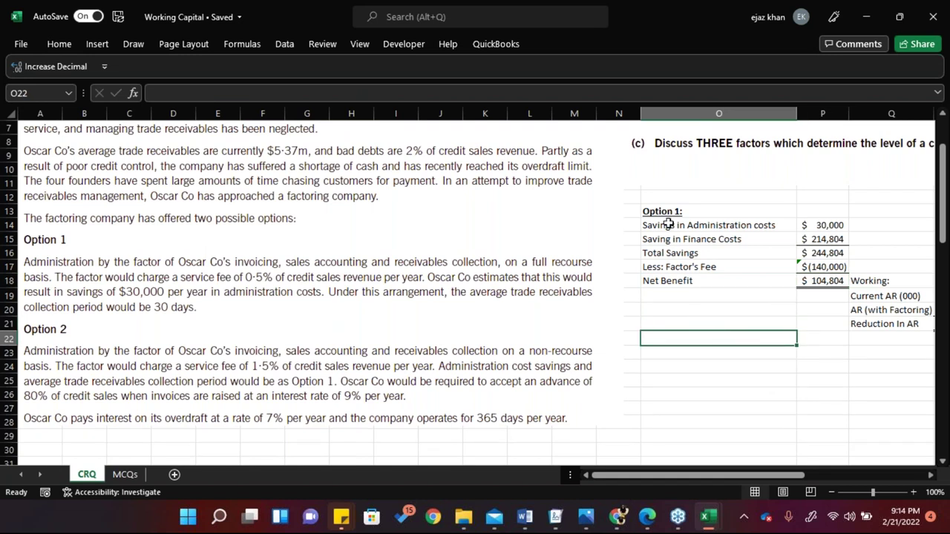
drag(640, 115, 627, 117)
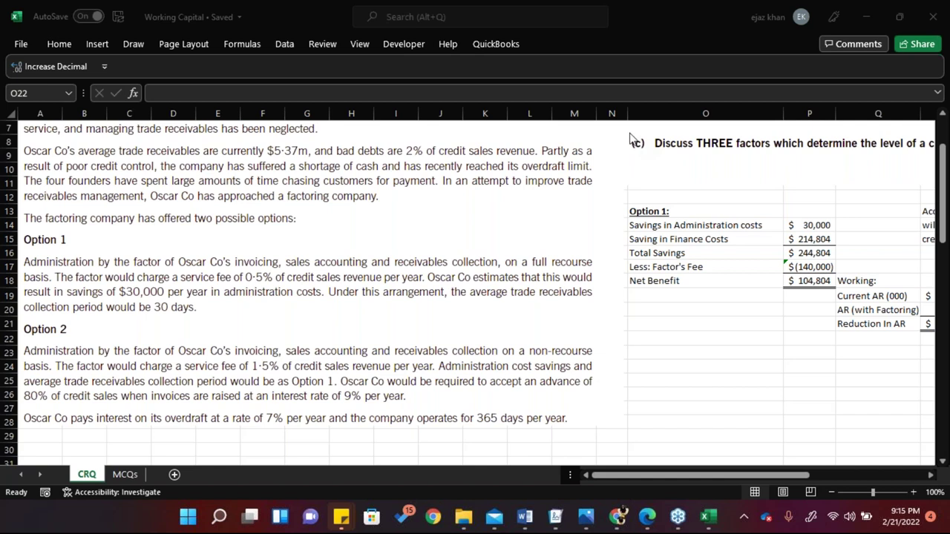
Enter the heading "Option 2:" in O22 and make it bold and underlined
click(719, 343)
text(Option 2:)
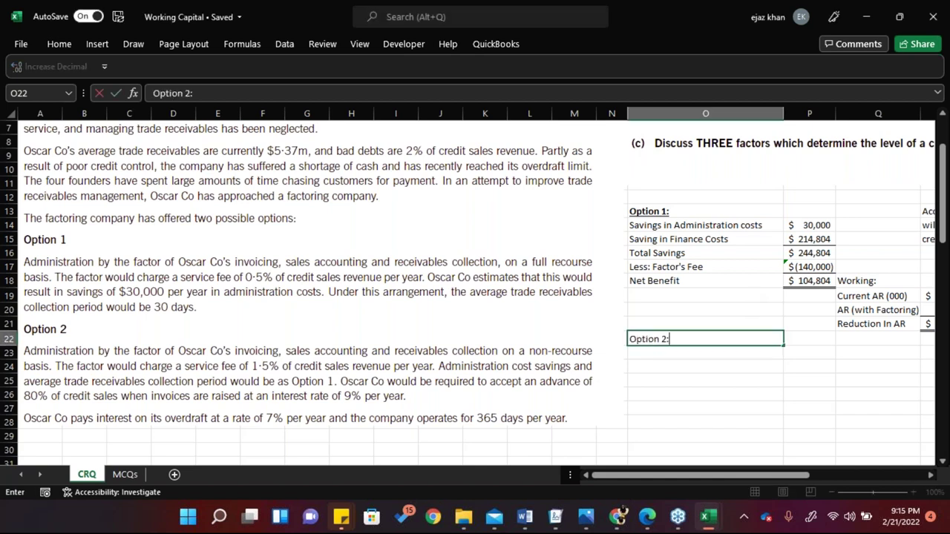
key(ctrl+Return)
key(ctrl+b)
key(ctrl+u)
Enter the label "Saving In administration Costs" in O23, under the Option 2 heading
click(705, 353)
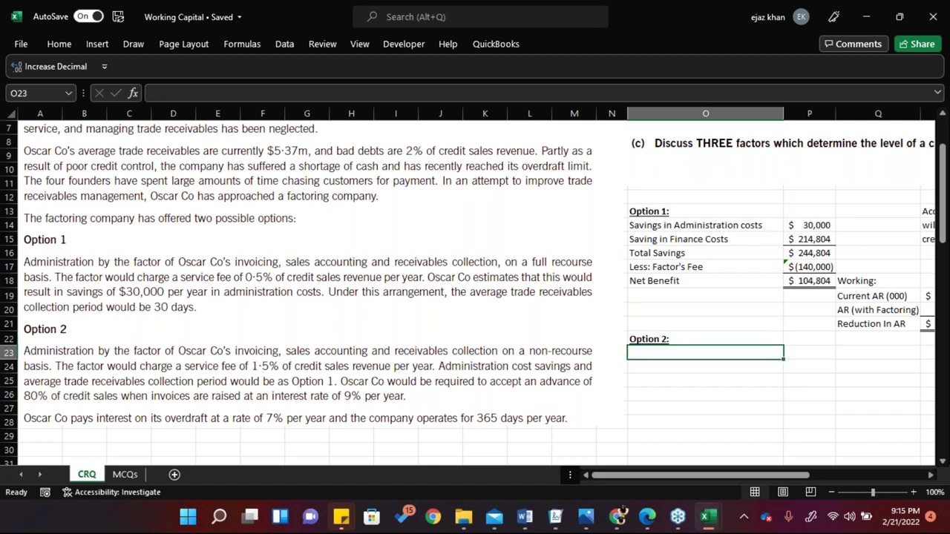
text(S)
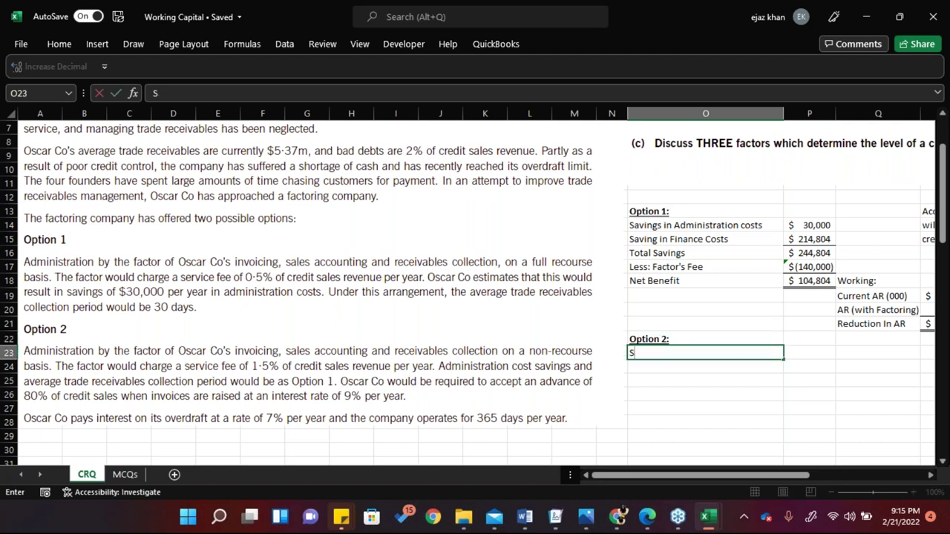
text(aving In adm)
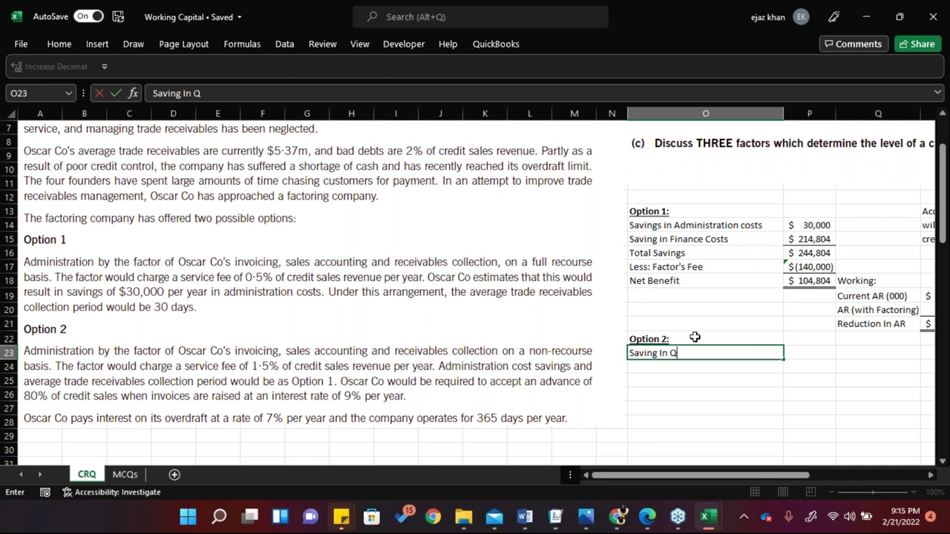
text(ini strat)
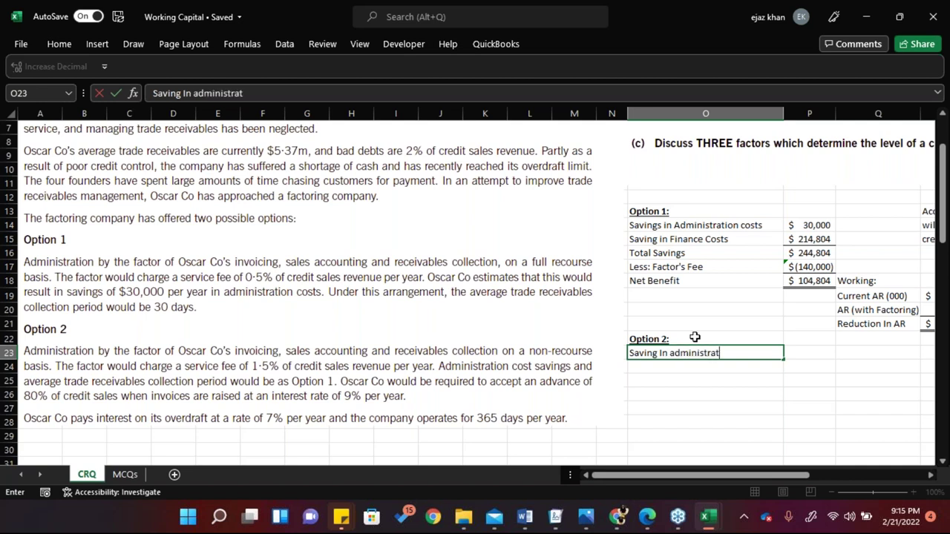
text(ion Costs)
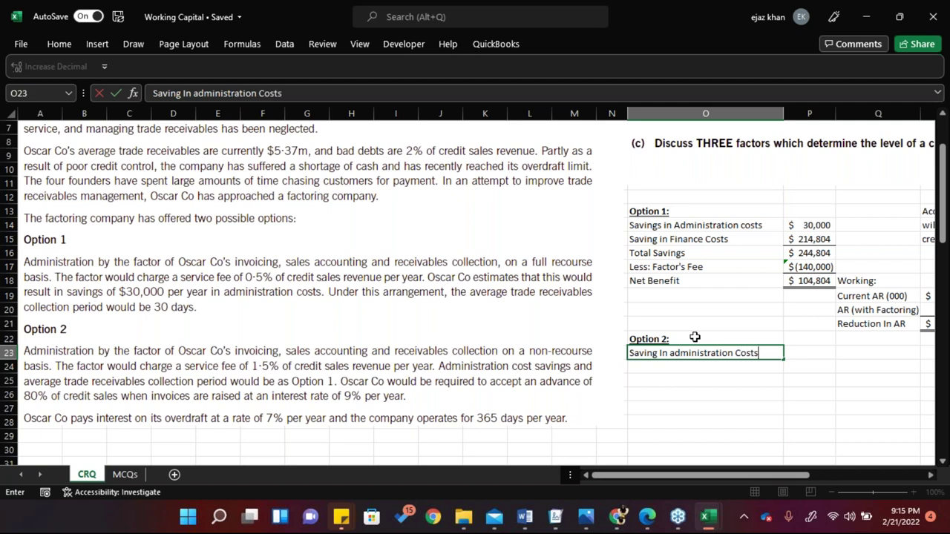
Link P23 to Option 1's administration cost savings with the formula =P14
key(Tab)
text(=)
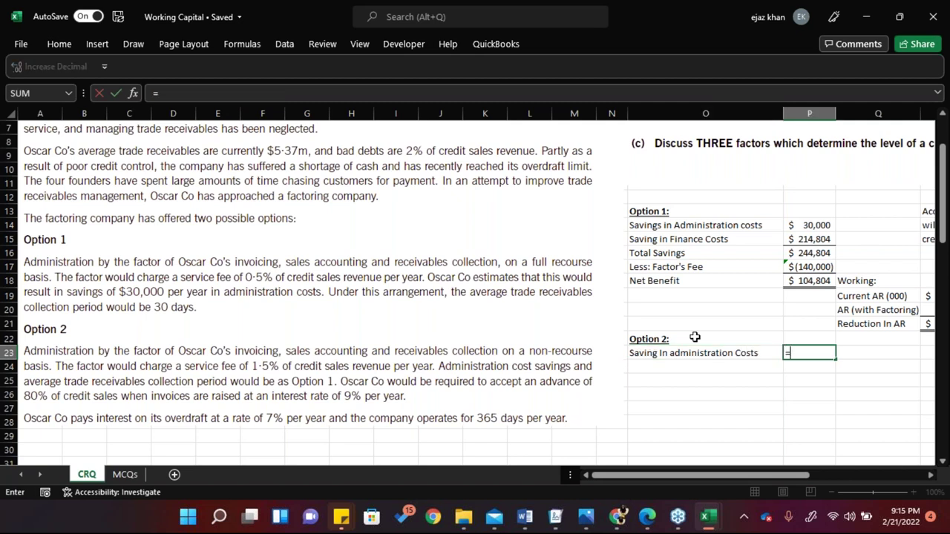
key(Up)
key(Up)
key(Up)
key(Up)
key(Up)
key(Up)
key(Up)
key(Up)
key(Up)
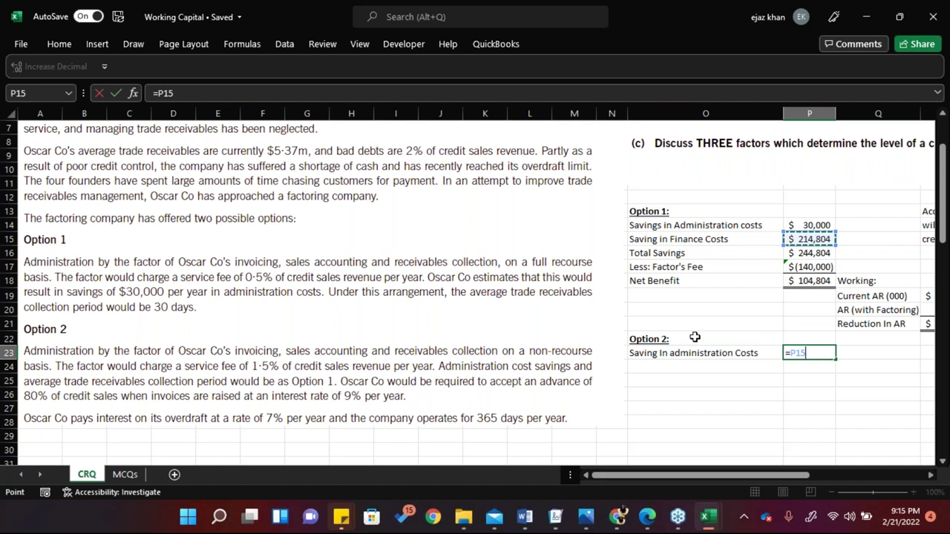
key(Return)
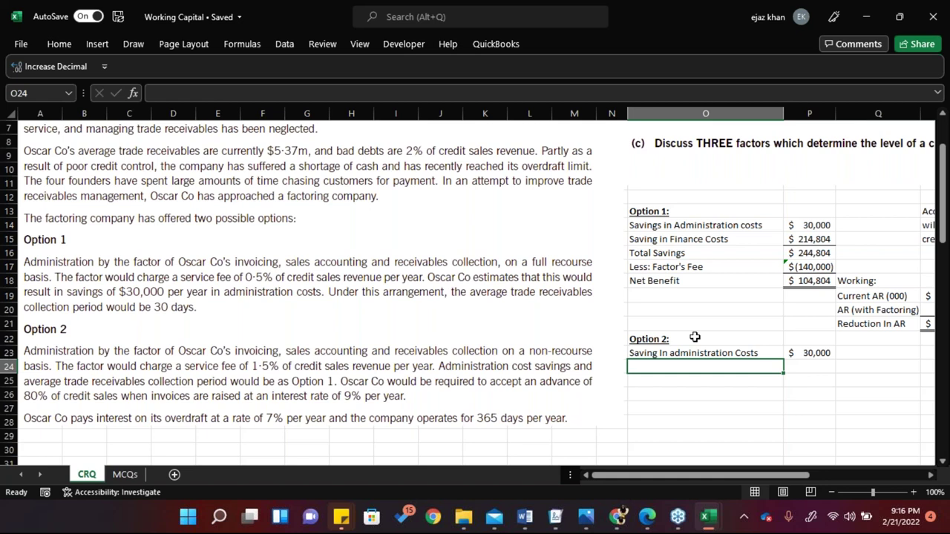
Enter the heading "Finance Cost (Option 2)" in Q24 and make it bold and underlined
key(Right)
key(Right)
key(Right)
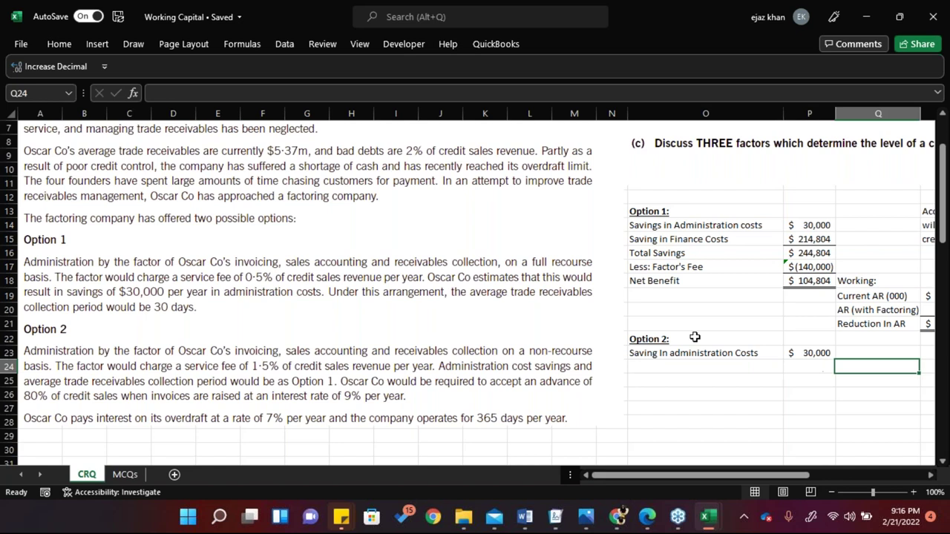
key(Left)
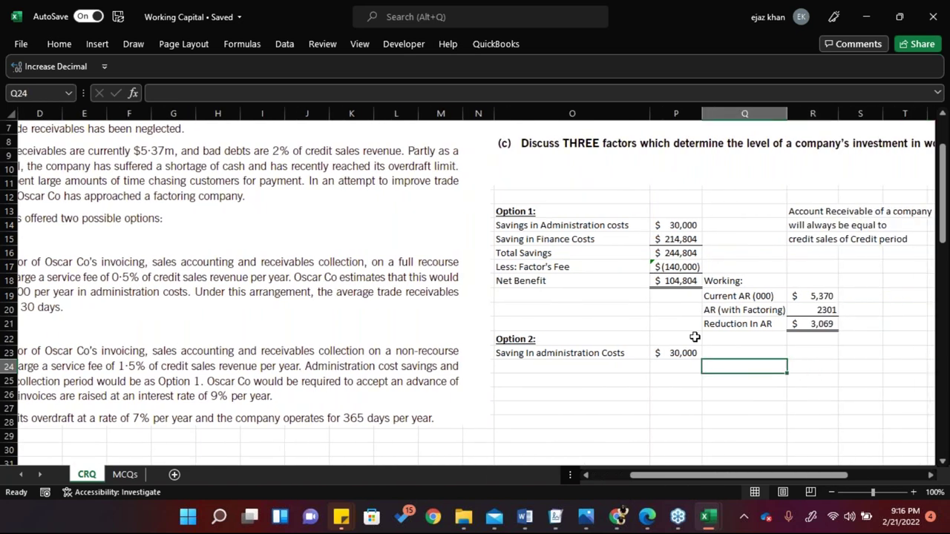
text(Finance Cost (Option 2))
key(Return)
click(768, 367)
key(ctrl+b)
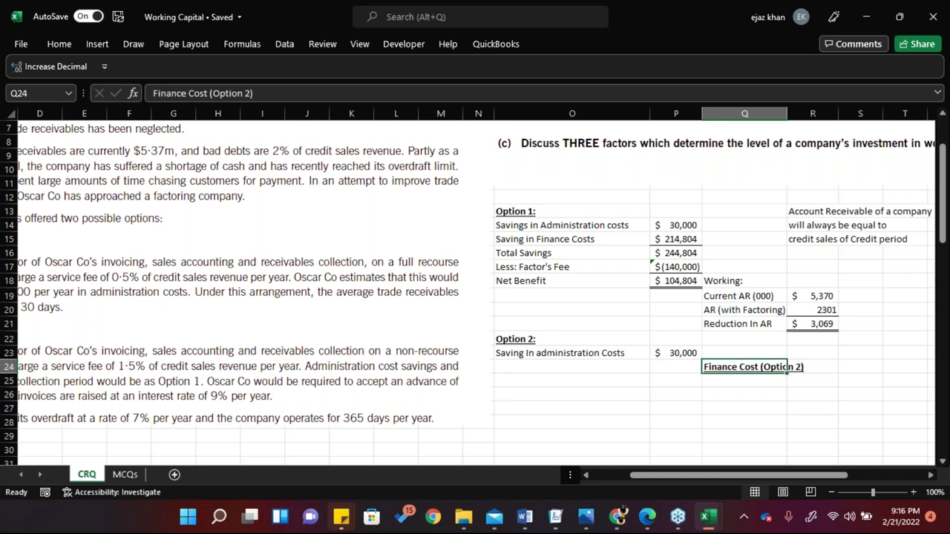
Enter the label "Current Finance costs" in Q25, under the Finance Cost (Option 2) heading
right_click(659, 476)
drag(658, 476, 637, 477)
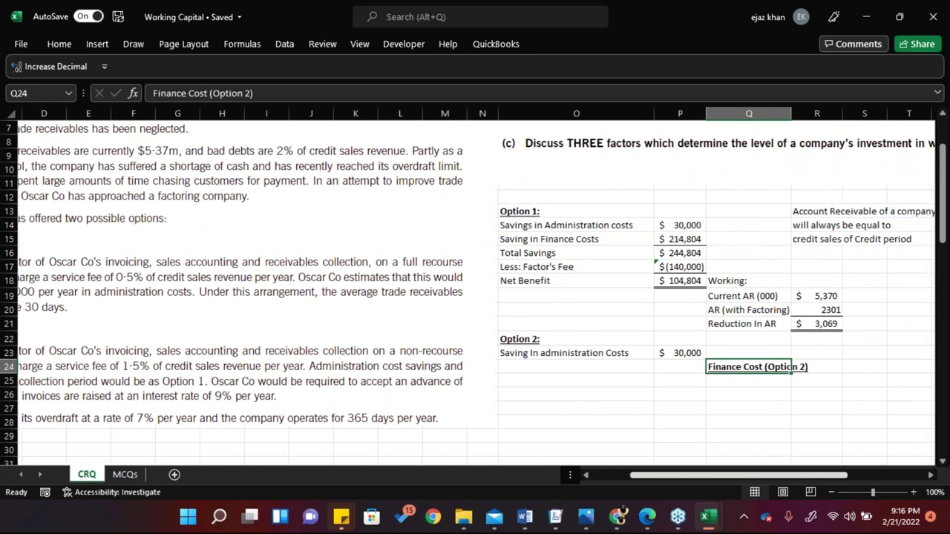
click(729, 380)
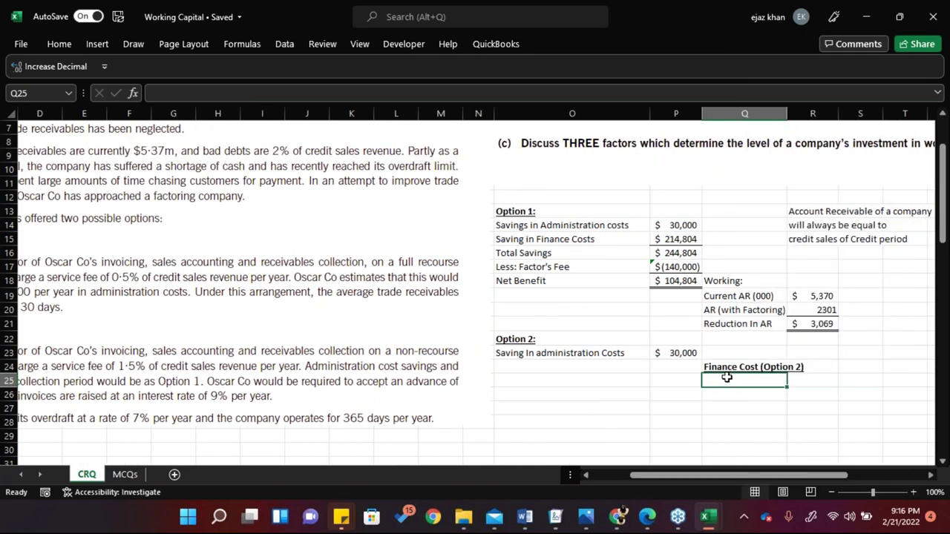
text(Curre)
key(BackSpace)
text(nt)
key(BackSpace)
key(BackSpace)
text(nt )
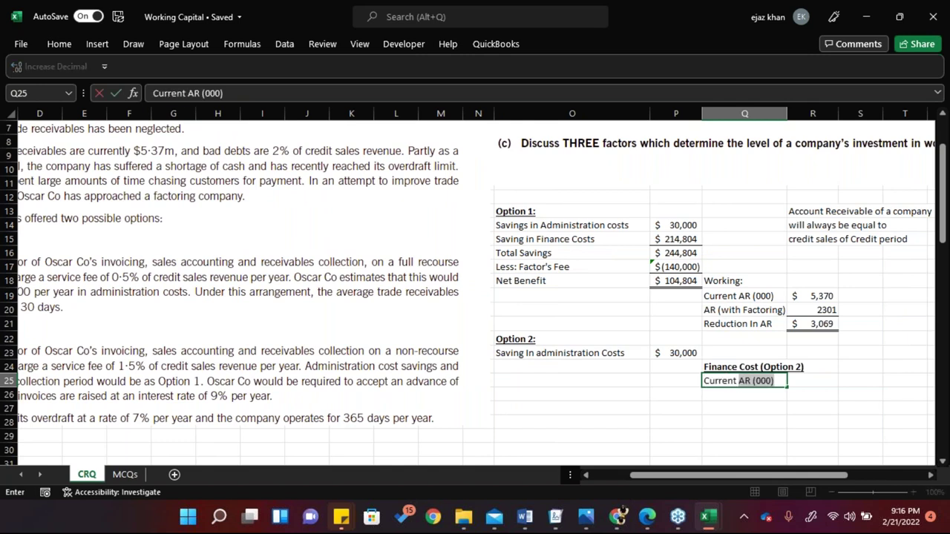
text(Finan)
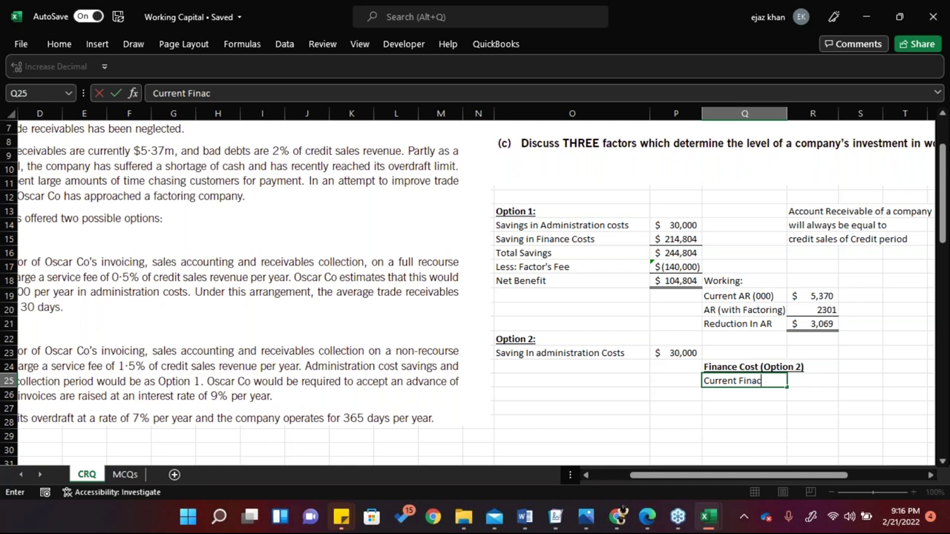
text(ce costs)
Calculate the current finance costs in R25 as 7% of the current receivables, using =7%*R19
key(Tab)
text(=)
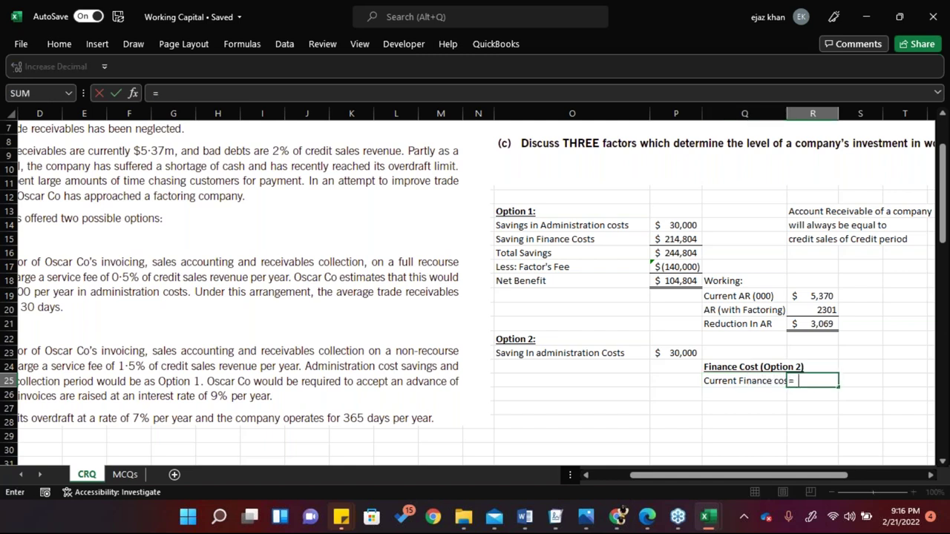
text(7%*)
click(824, 296)
key(Return)
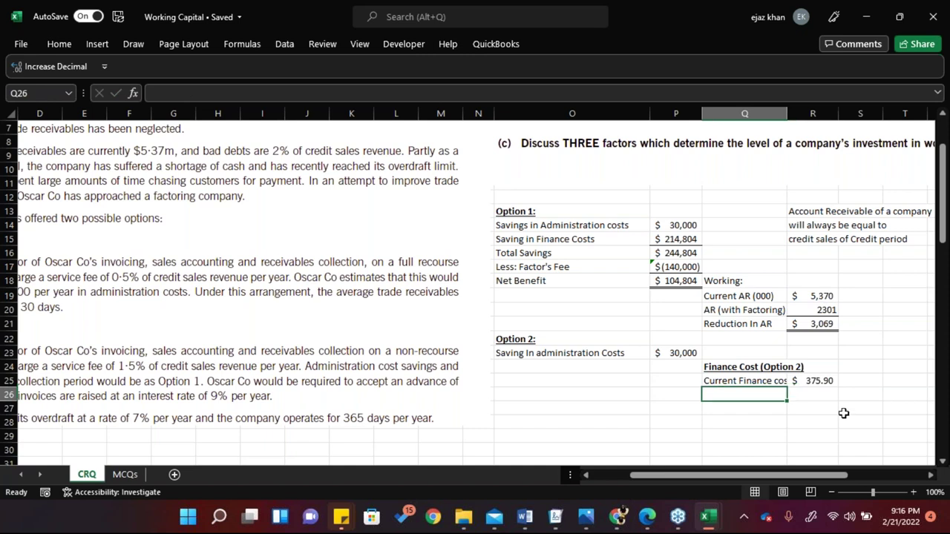
Convert the current finance costs in R25 from thousands to full dollars by extending the formula to =7%*R19*1000
click(819, 381)
double_click(820, 380)
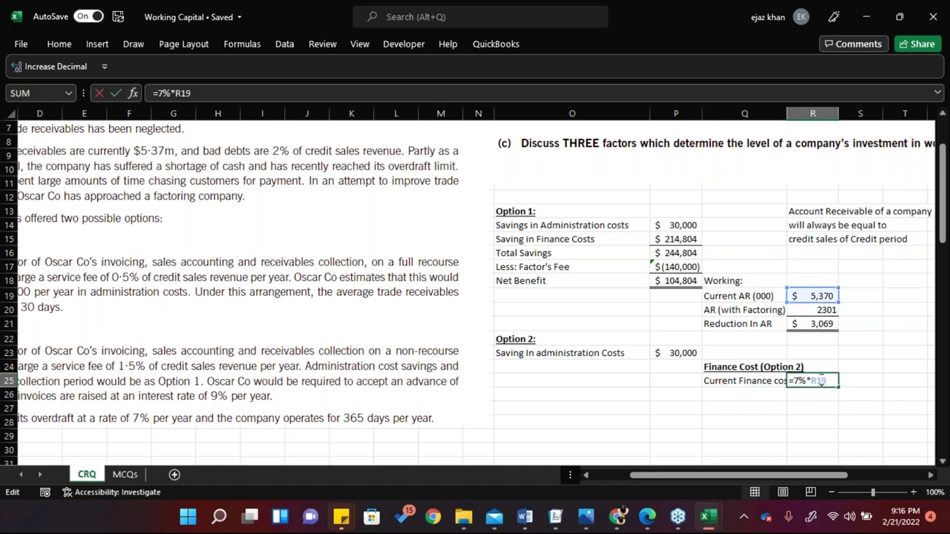
text(*1000)
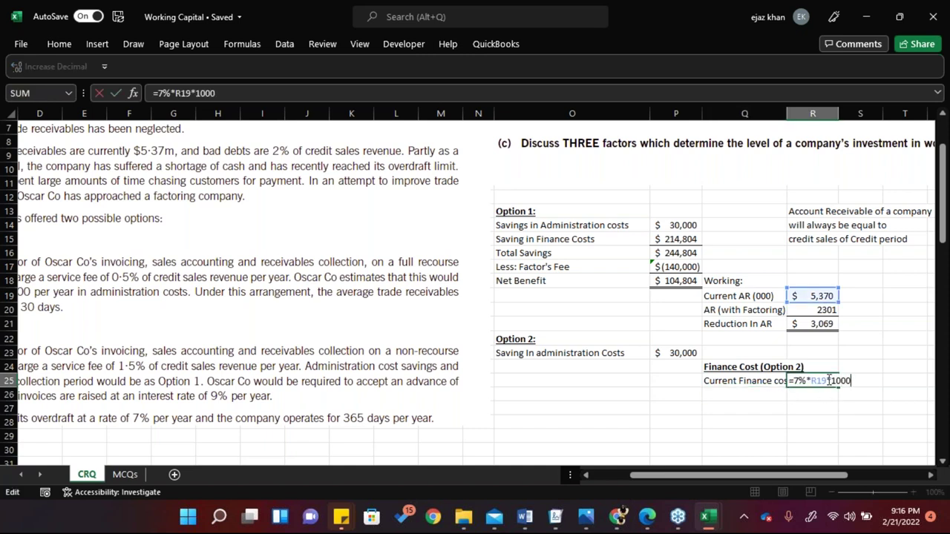
key(Return)
Show the current finance costs in R25 without decimals and widen column Q to fit its labels
right_click(824, 380)
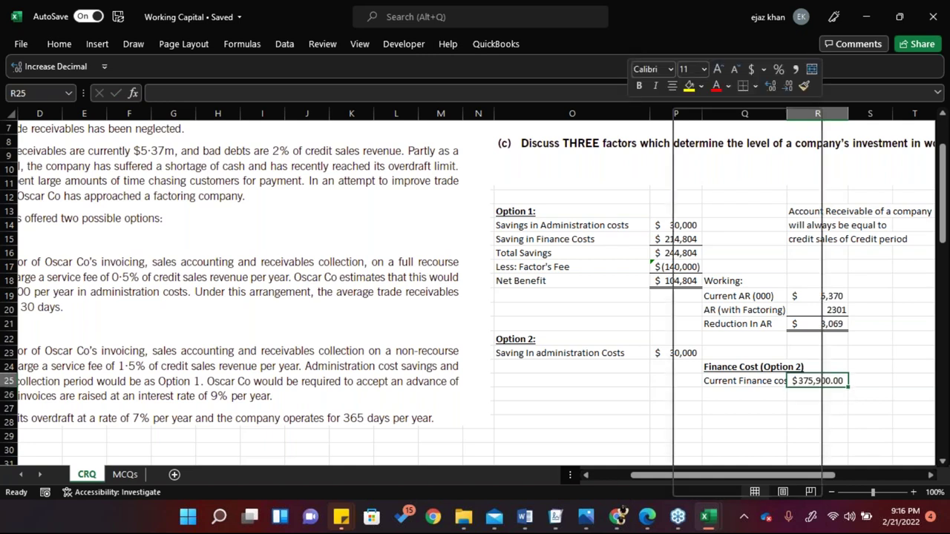
key(Escape)
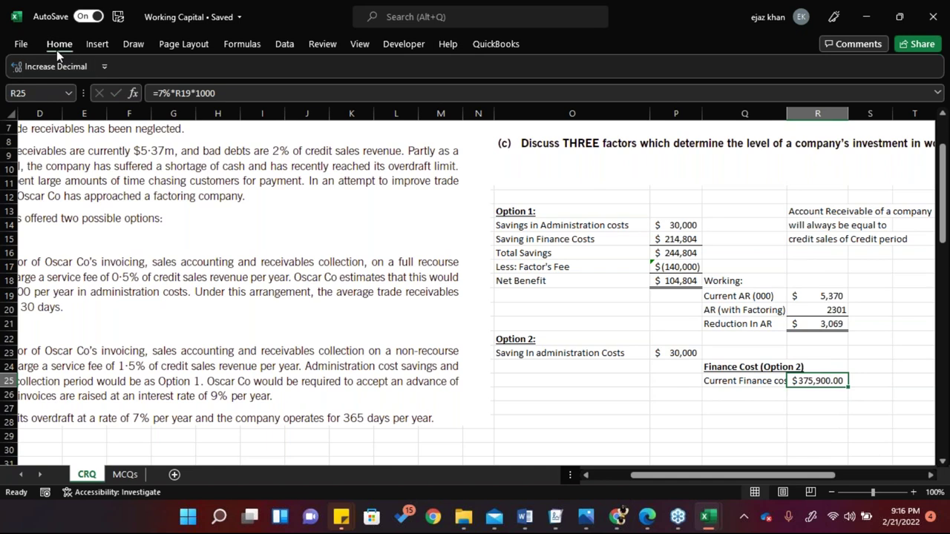
click(513, 94)
click(512, 94)
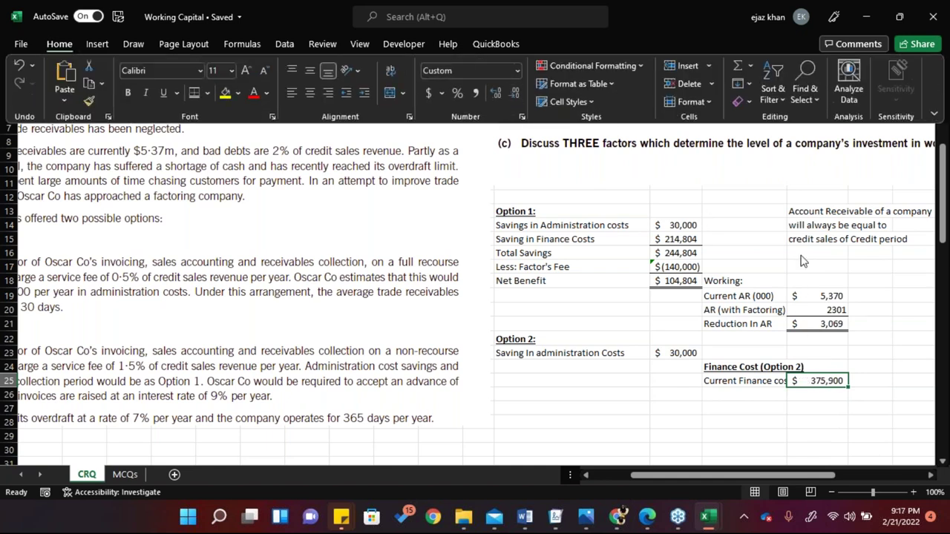
click(772, 256)
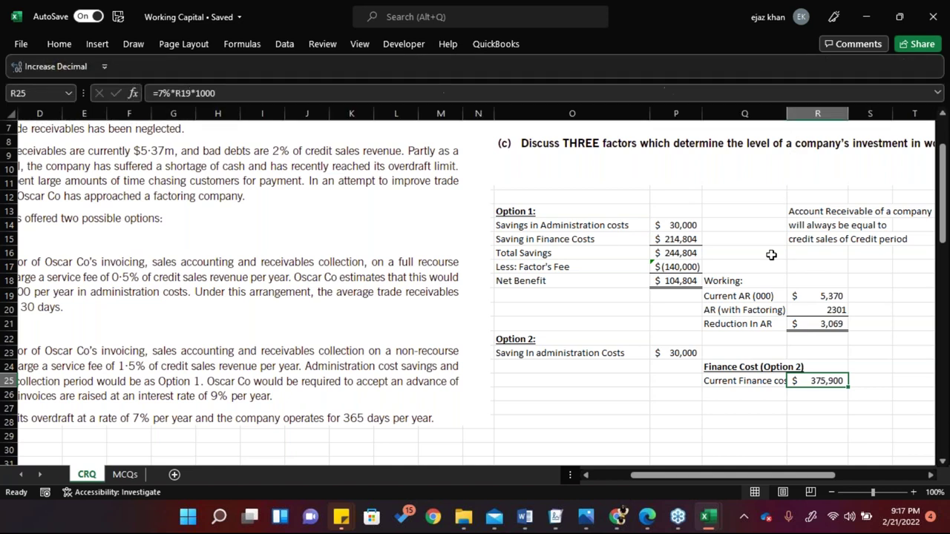
drag(788, 112, 809, 113)
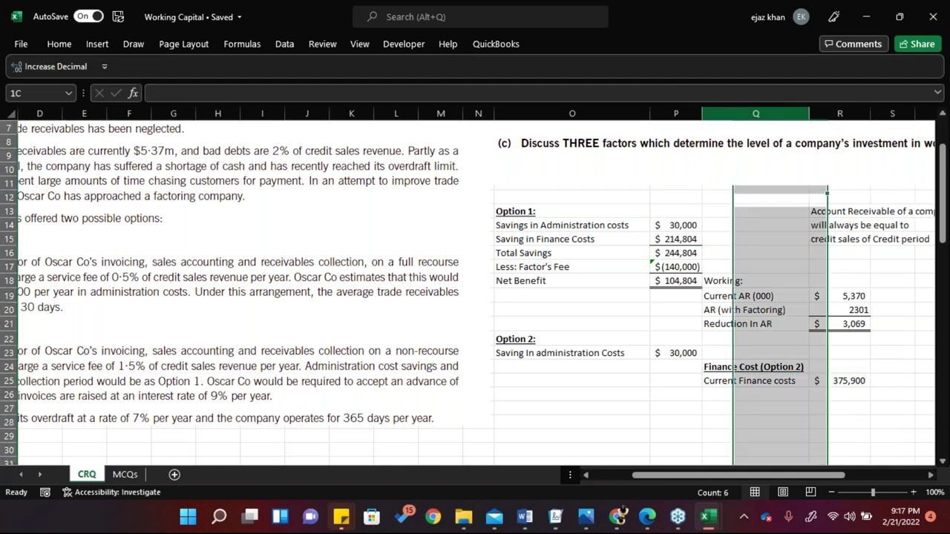
Enter the label "Revised Finance costs:" in Q26, below the current finance costs
click(842, 381)
right_click(756, 390)
key(Escape)
text(Revis)
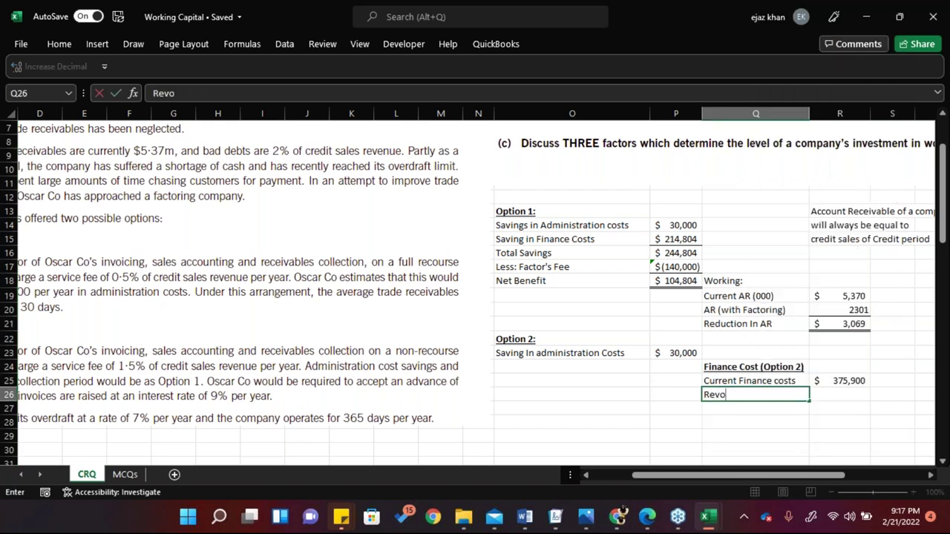
text(ed FInance )
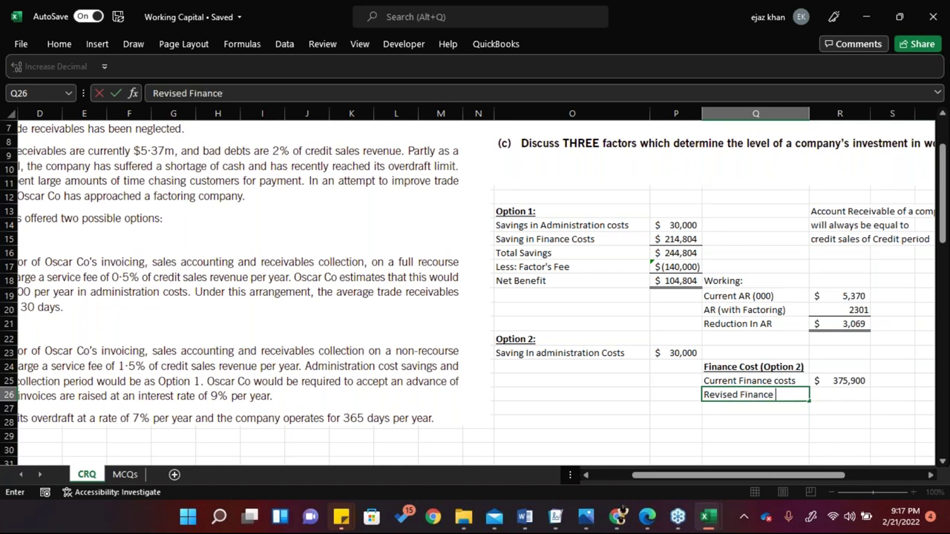
text(costs:)
key(Return)
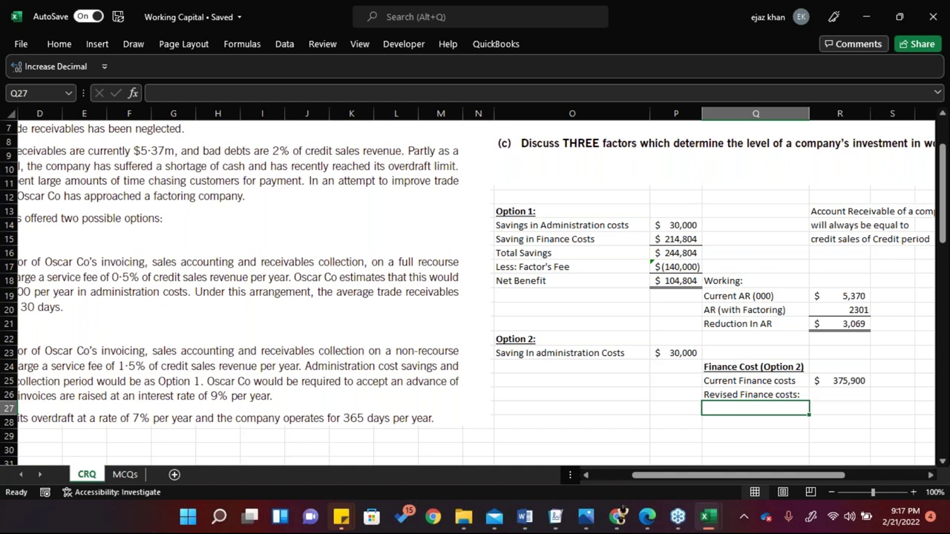
Enter the label "Revised AR" in Q27, below the revised finance costs label
text(Revised )
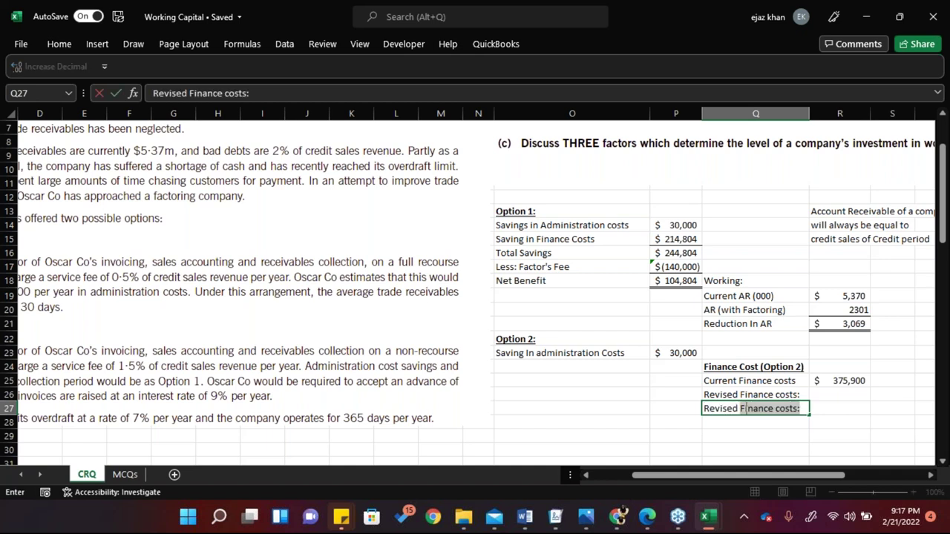
text(AG)
key(BackSpace)
text(Revised AR)
Link R27 to the receivables balance with factoring, using the formula =R20
key(Tab)
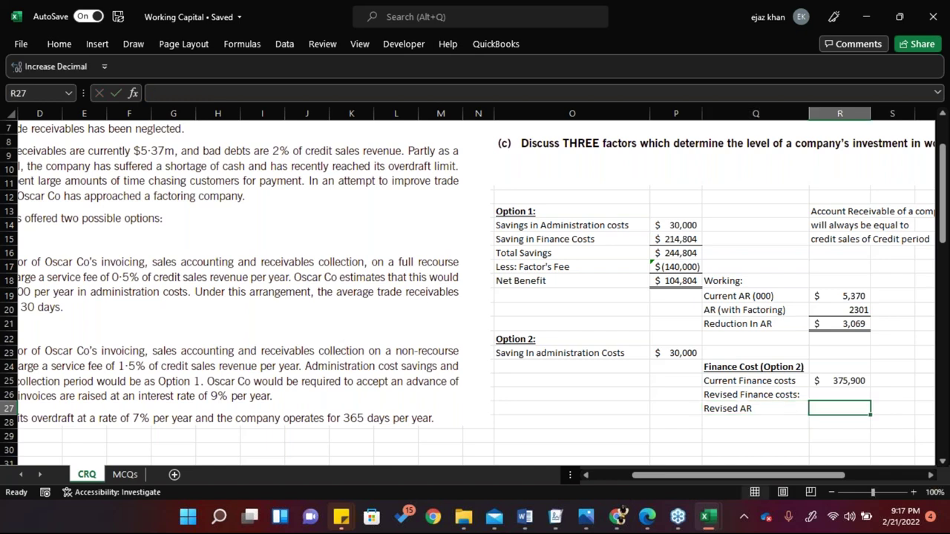
text(=)
key(Up)
key(Up)
key(Up)
key(Up)
key(Up)
key(Up)
key(Up)
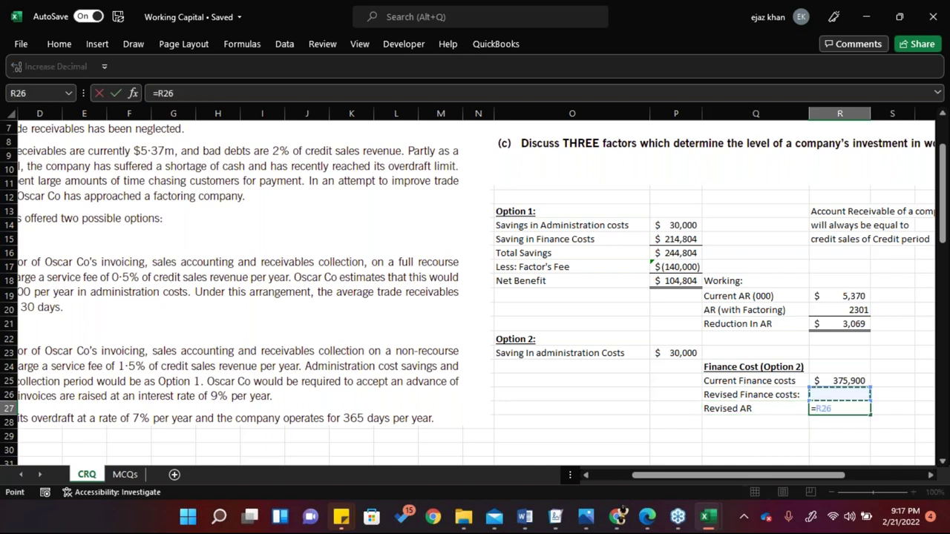
key(ctrl+Return)
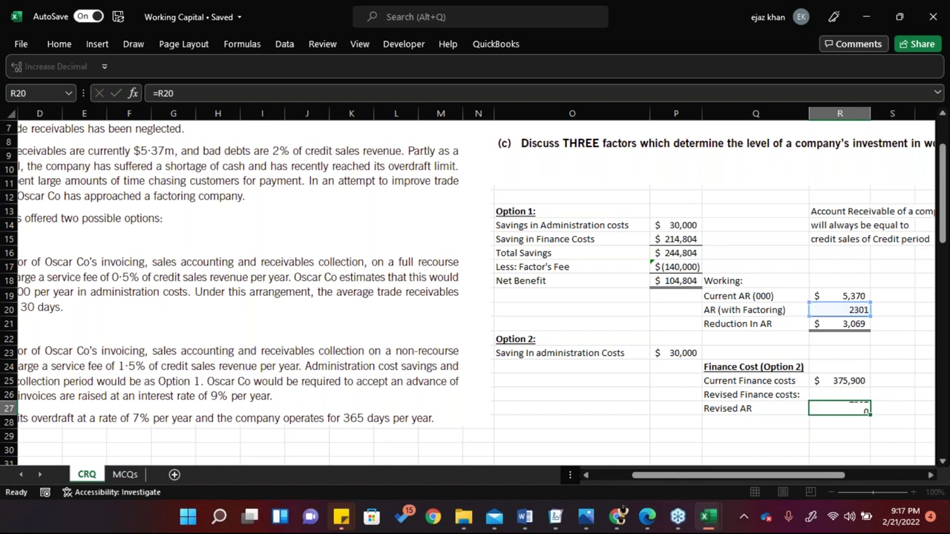
key(Left)
key(Right)
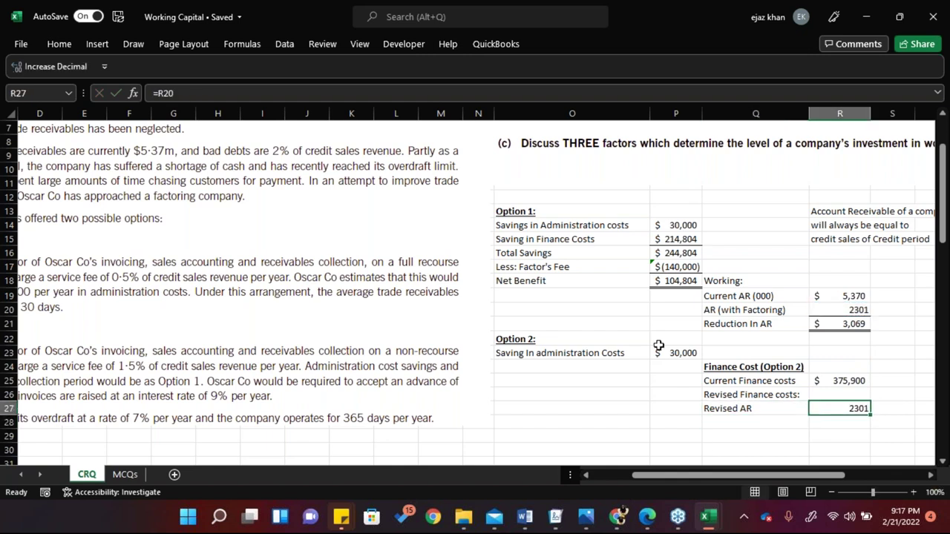
Format the Revised AR amount in R27 as currency without decimals
click(59, 49)
click(428, 93)
click(514, 93)
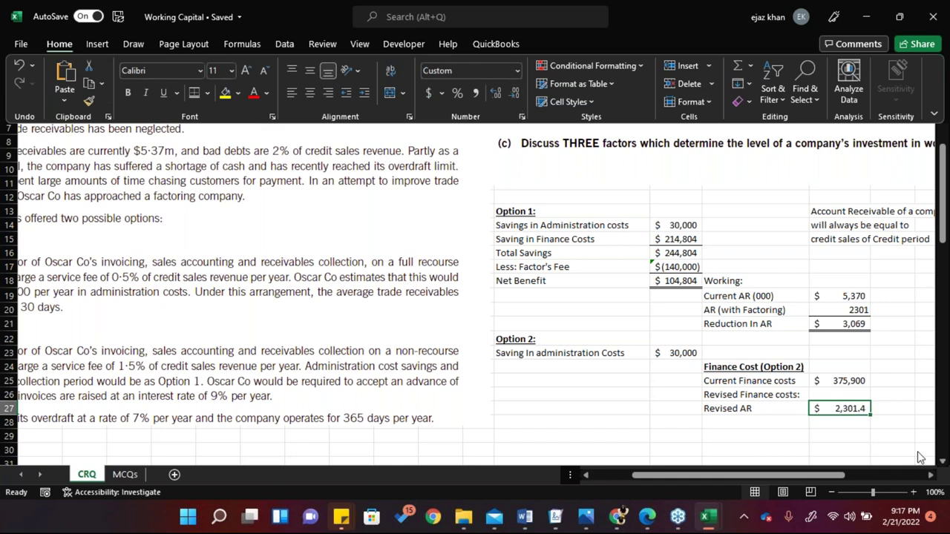
click(517, 95)
Enter the label "on 80% Receivables" in Q28, below the Revised AR label
drag(772, 479, 506, 410)
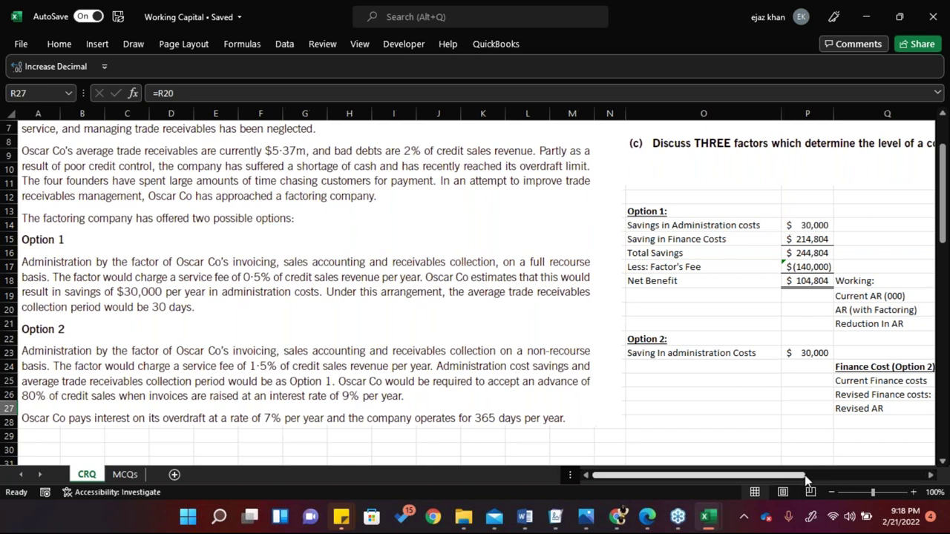
scroll(804, 474, right, 1)
click(745, 421)
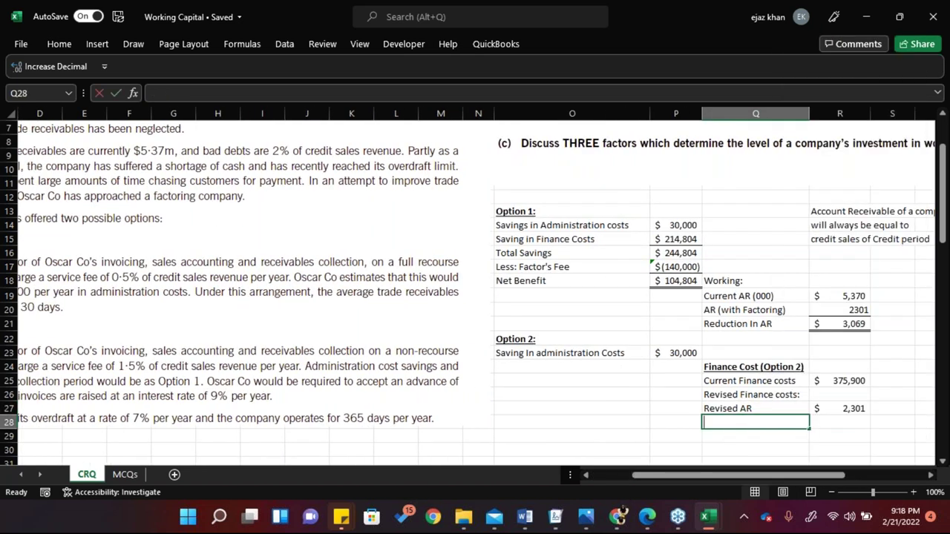
text(Rev)
key(BackSpace)
key(BackSpace)
key(BackSpace)
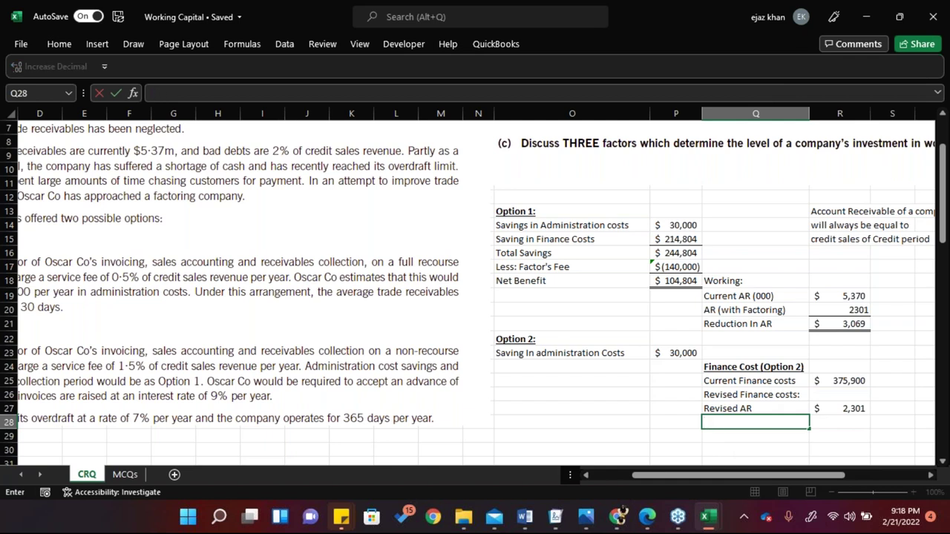
text(on 80% Re)
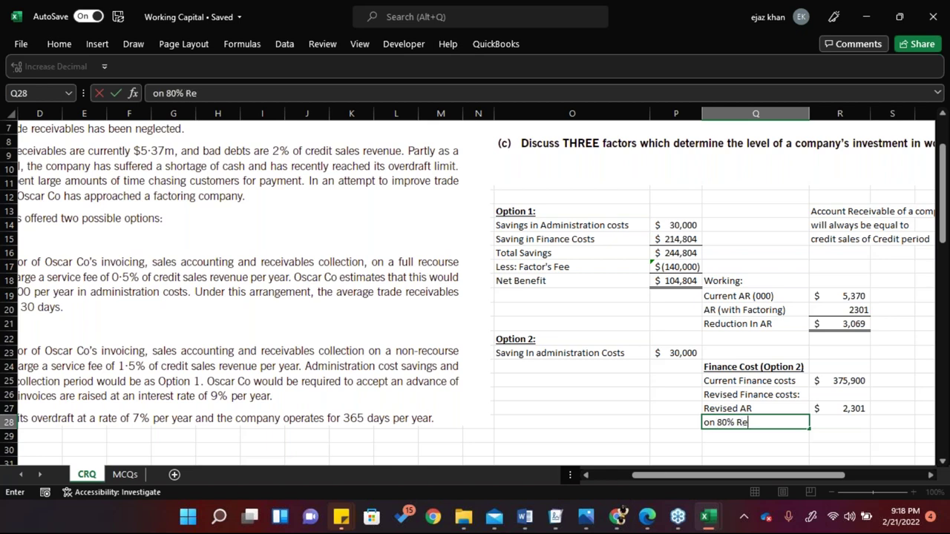
text(ceivables)
Calculate the 9% interest on 80% of the revised receivables in R28 with the formula =R27*80%*9%
key(Tab)
text(=)
key(Up)
text(*80%*)
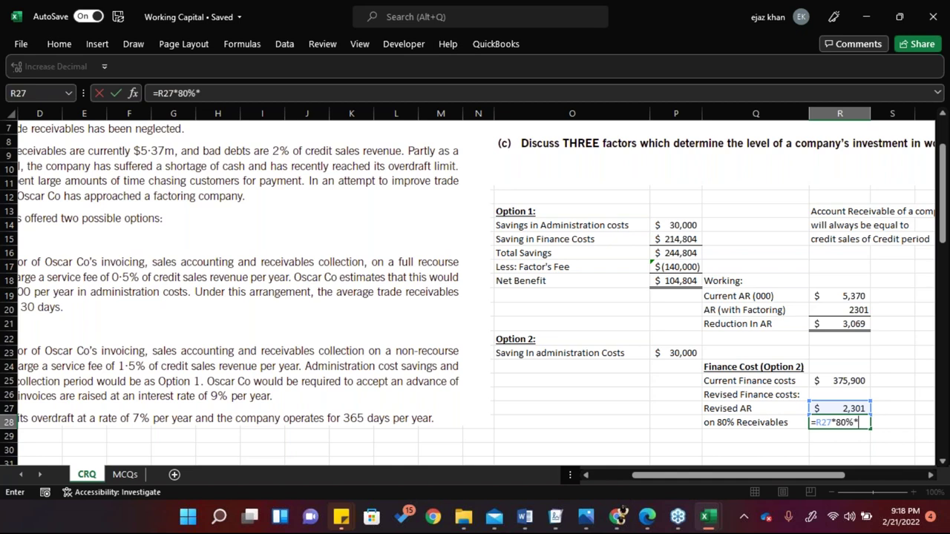
key(BackSpace)
text(*()
key(BackSpace)
text(9%)
click(755, 435)
Extend the interest formula in R28 with *1000 to express the amount in full dollars
click(839, 422)
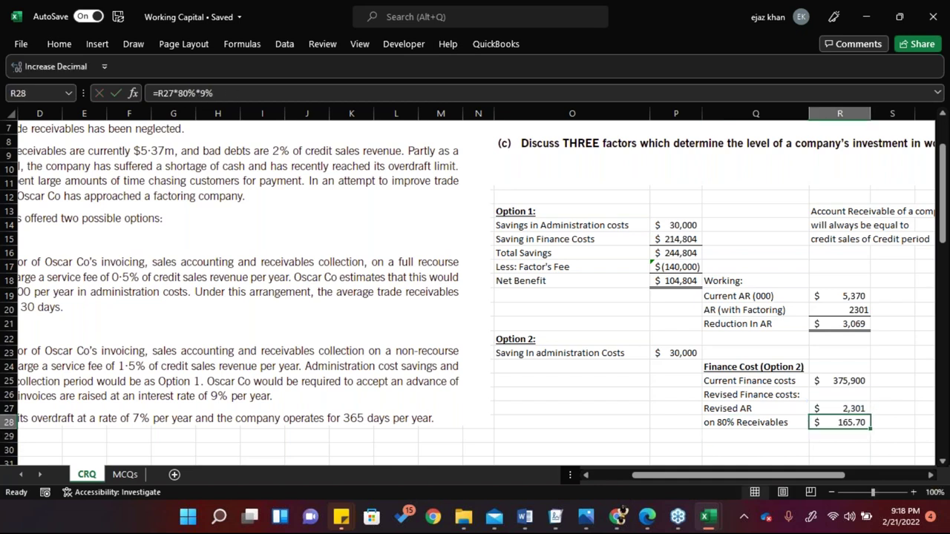
key(F2)
text(*1000)
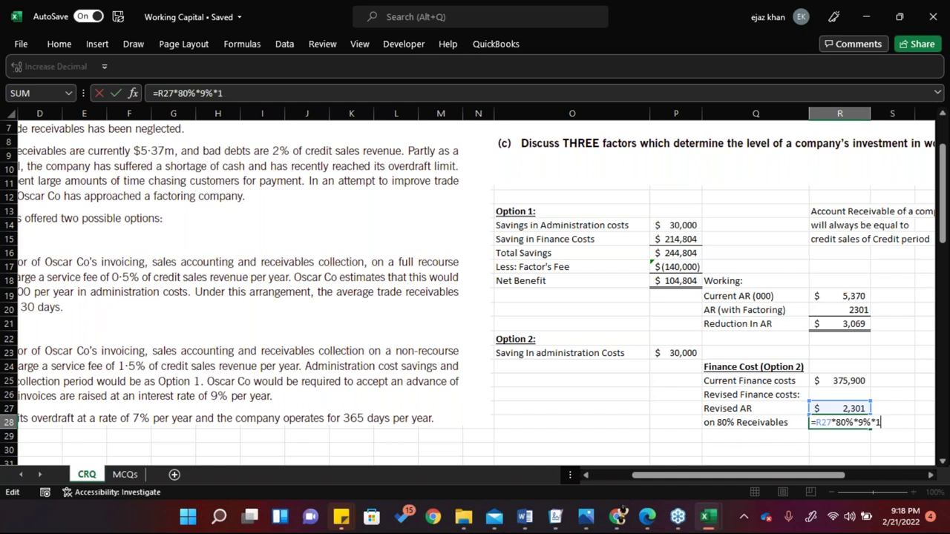
key(Return)
key(Up)
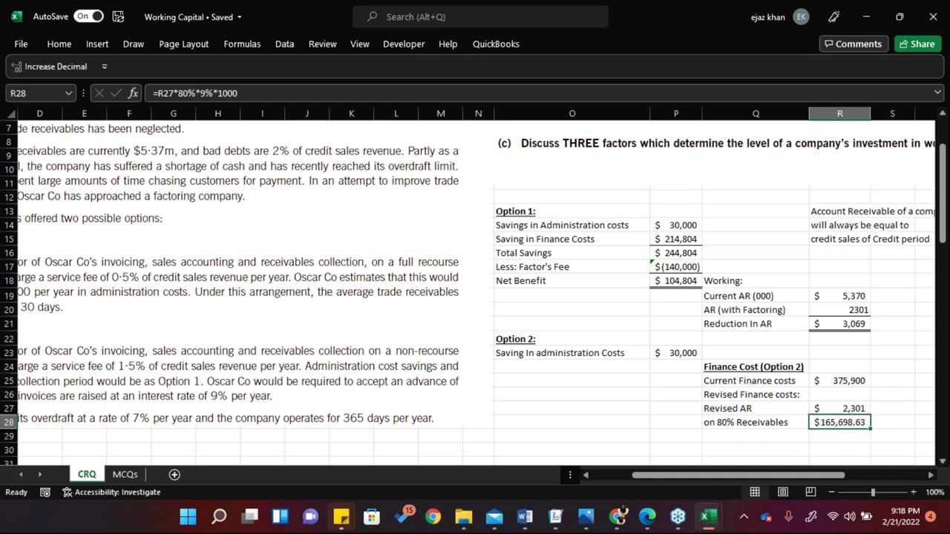
Enter the label "on 20% Receivables" in Q29
click(755, 436)
text(on 2)
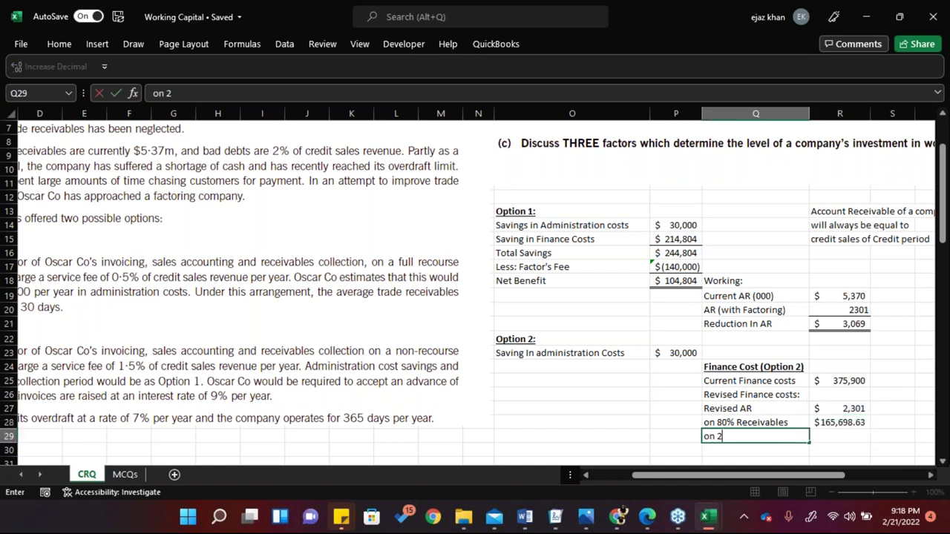
text(0% Receivables)
Calculate the 7% overdraft interest on the remaining receivables in R29 with the formula =R27*20%*7%*1000
key(Tab)
text(=)
key(Up)
key(Up)
text(*20%*)
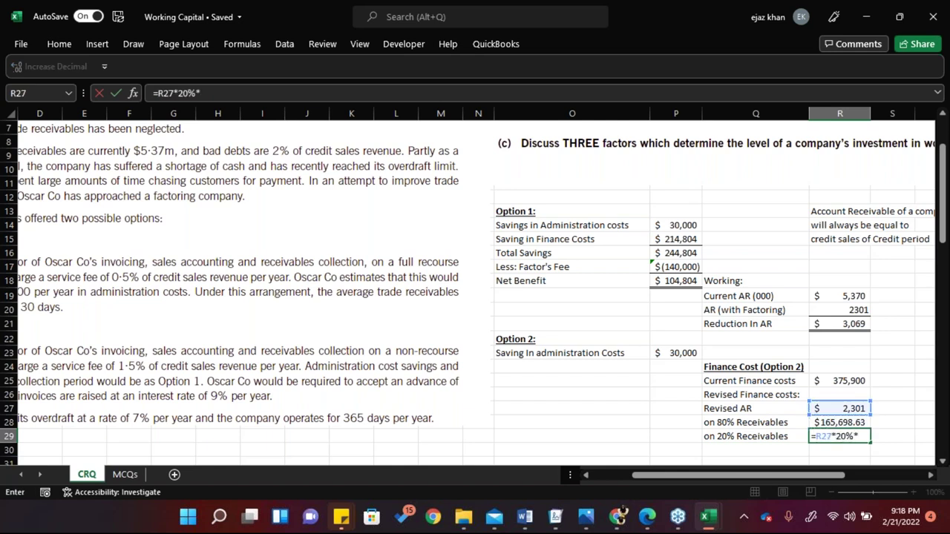
text(7%*1000)
key(Return)
key(Up)
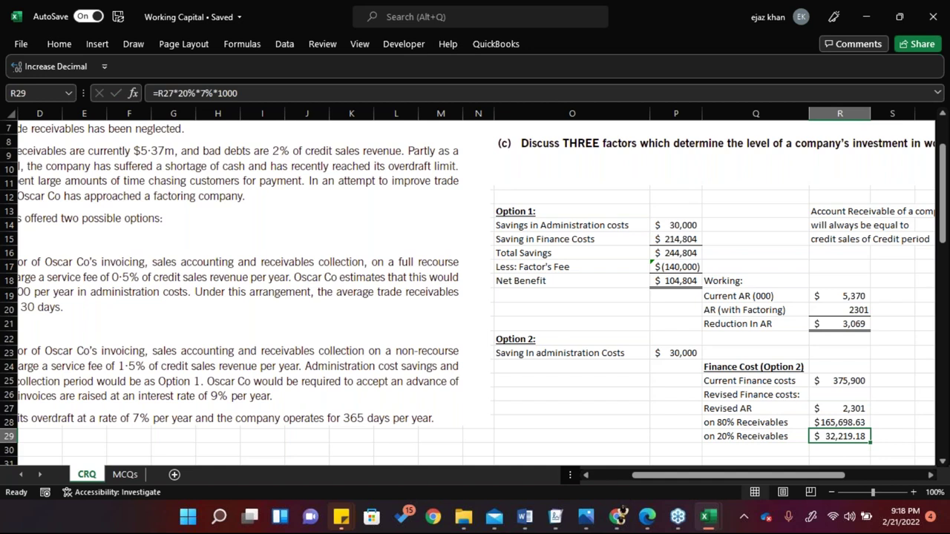
Enter the label "Revised Finance costs:" in Q30, below the two interest lines
key(Left)
key(Down)
text(Revised Fina)
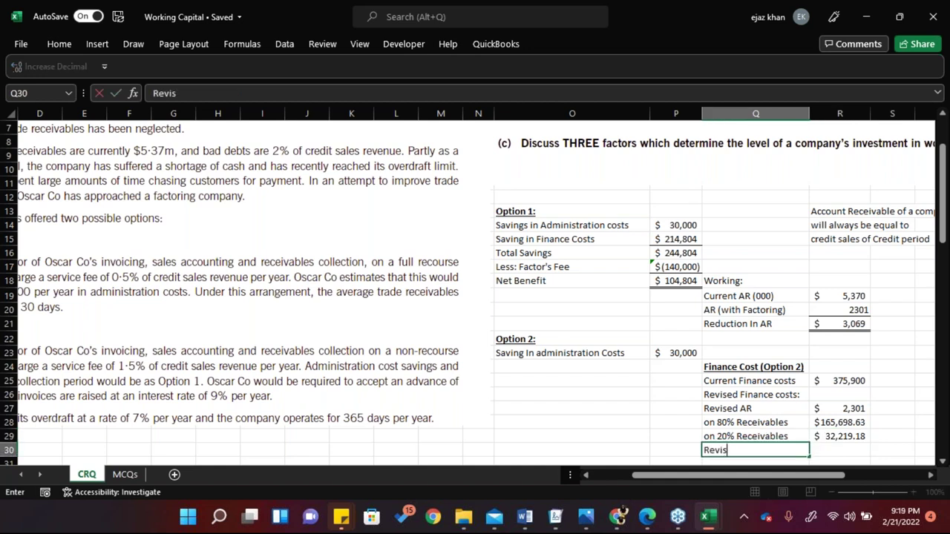
key(ctrl+Return)
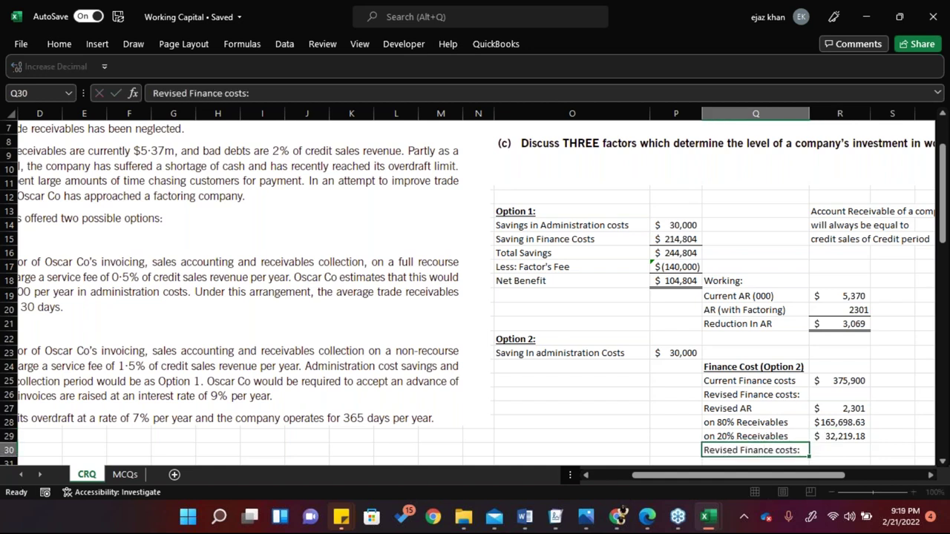
Total the two interest amounts in R30 with the formula =R28+R29
key(Right)
text(=)
key(Up)
key(Up)
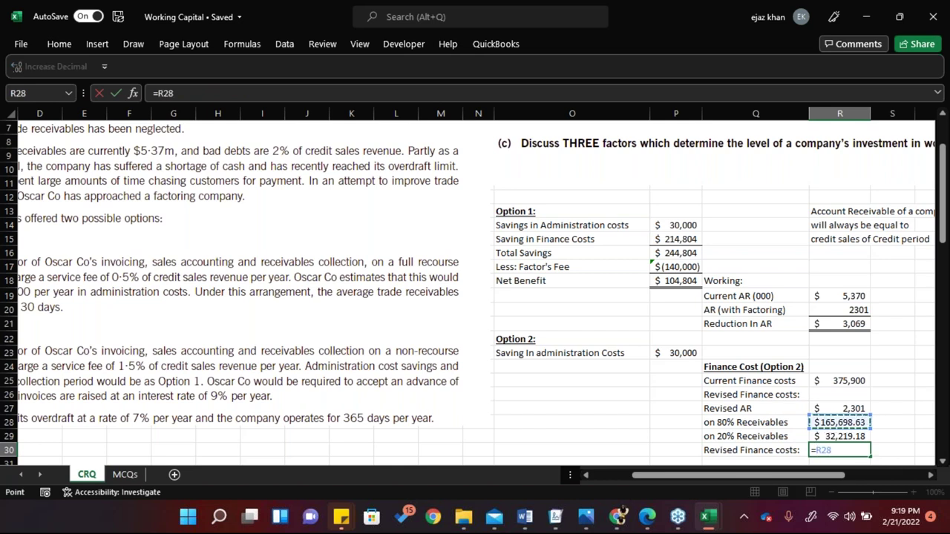
text(+)
key(Up)
key(ctrl+Return)
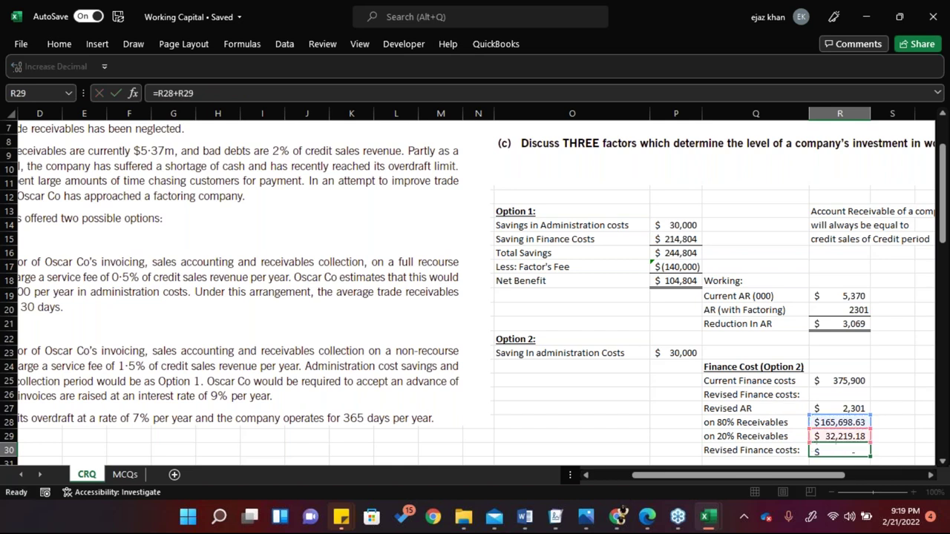
Make the revised finance costs label and total in Q30:R30 bold
shift+click(742, 410)
key(shift+Left)
key(Down)
key(Up)
key(shift+Left)
key(ctrl+b)
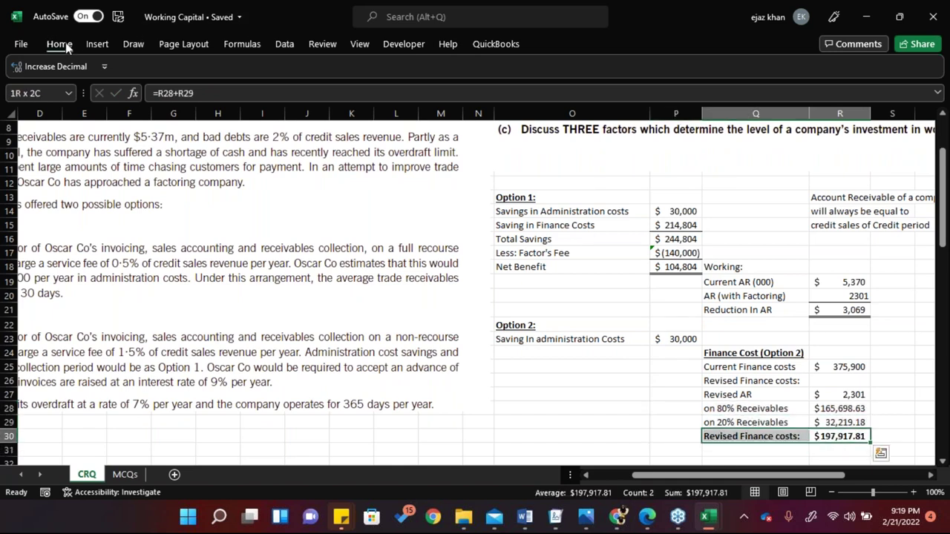
Show the revised finance costs total without decimals and add total lines above and below Q30:R30
key(ctrl+F1)
click(514, 92)
click(514, 92)
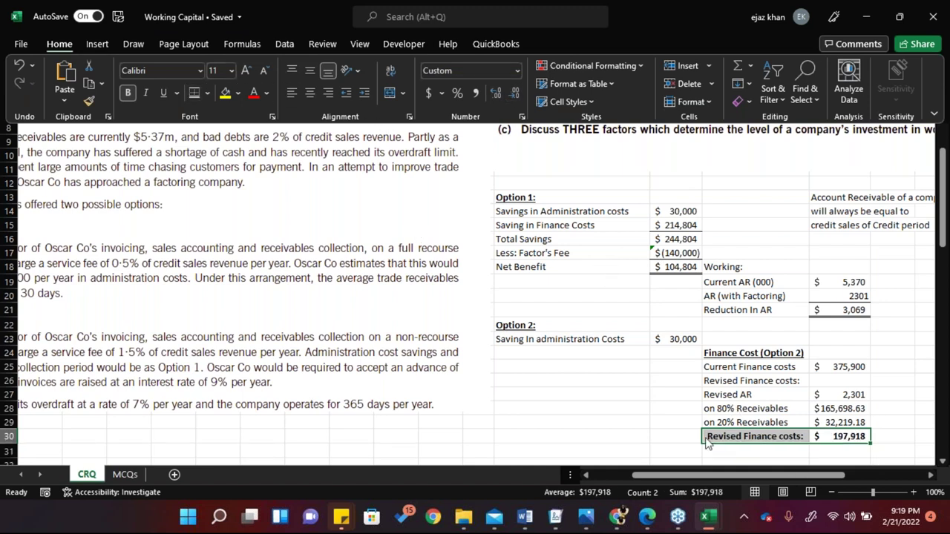
key(ctrl+F1)
key(Up)
key(Left)
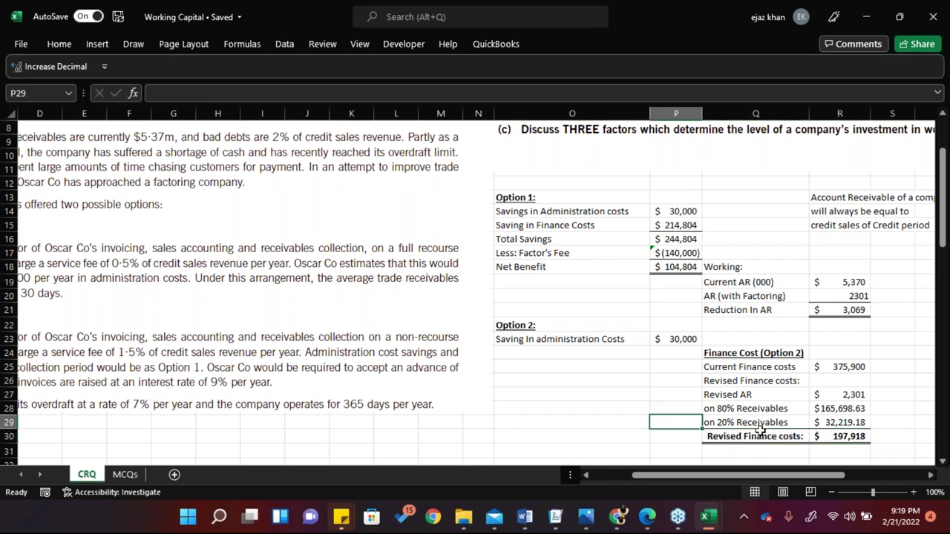
Enter the label "Saving in Finance Costs" in O24, under Option 2's administration cost saving
click(759, 425)
click(837, 436)
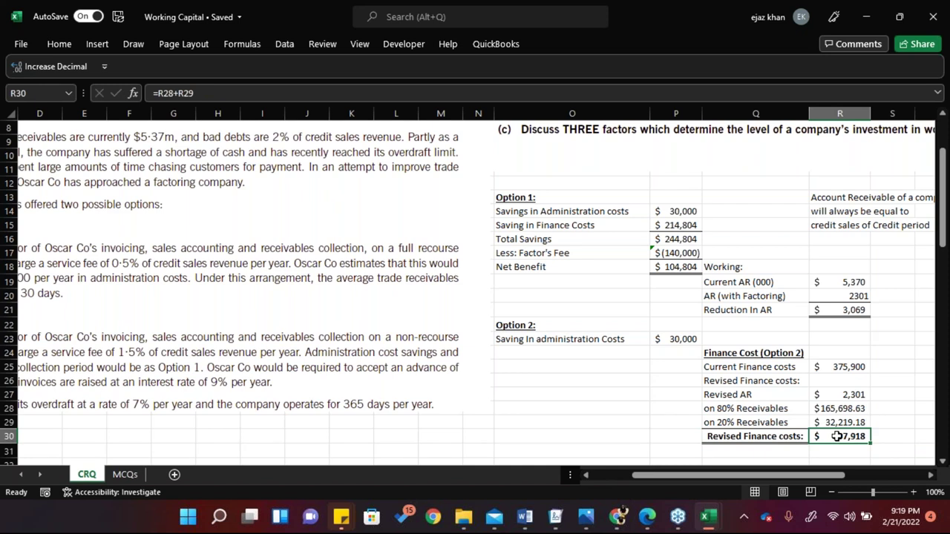
click(831, 365)
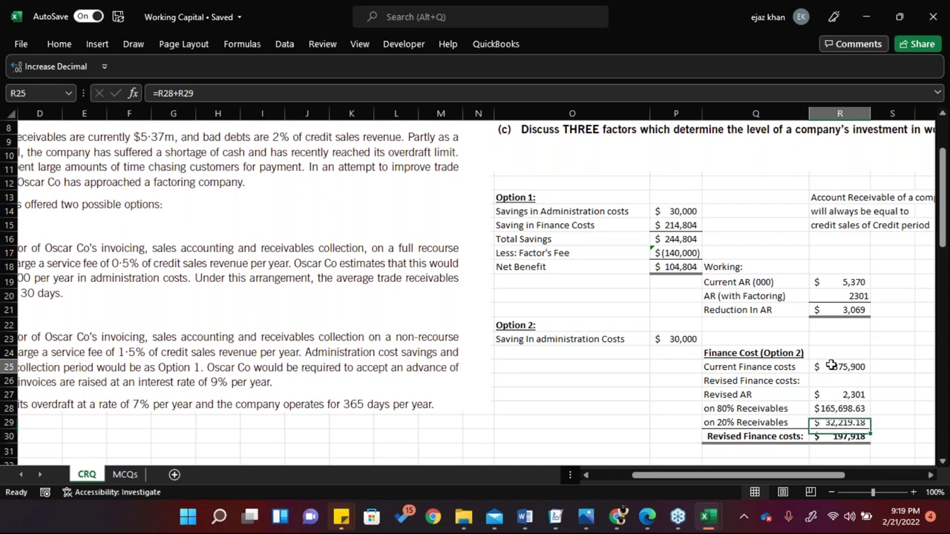
click(600, 352)
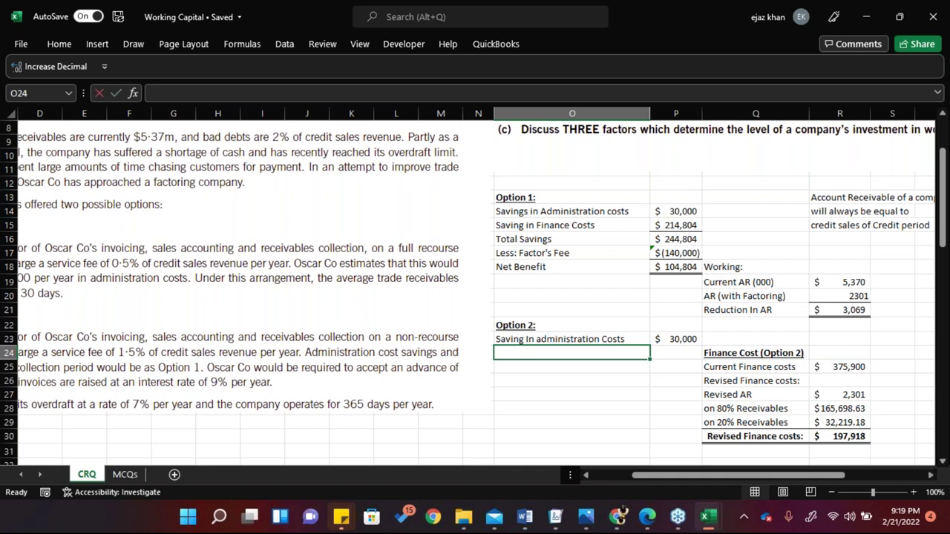
text(Saving in finance Costs)
Calculate Option 2's finance cost saving in P24 as current minus revised finance costs, using =R25-R30
key(Tab)
text(=)
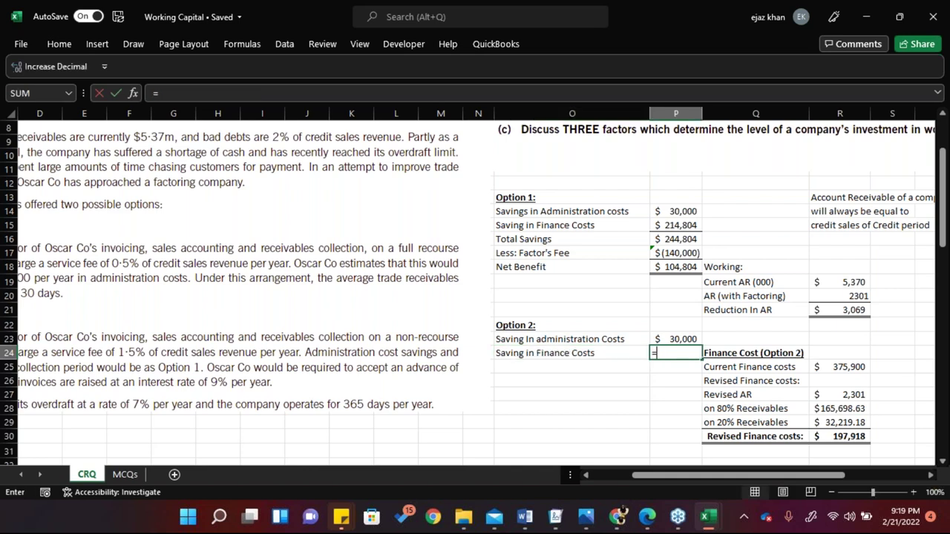
key(Right)
key(Right)
key(Down)
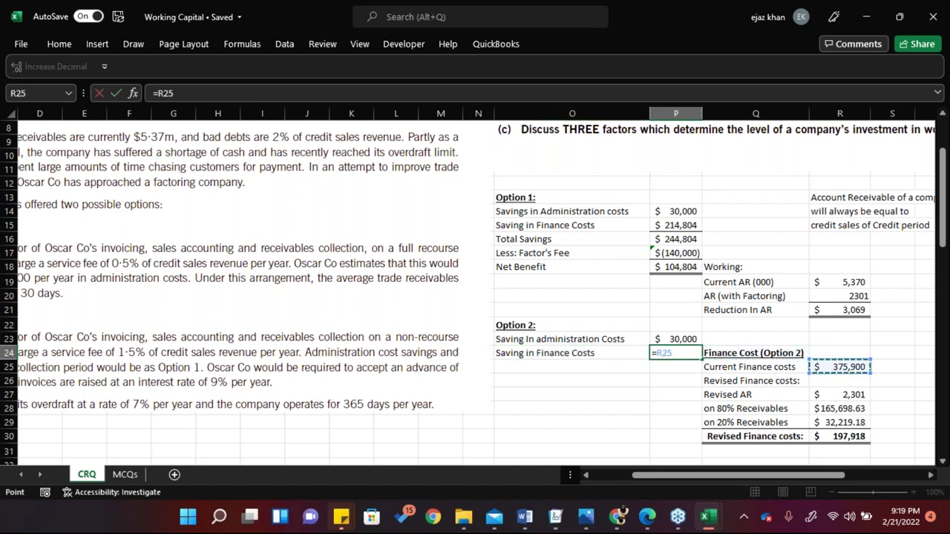
text(-)
key(Down)
key(Down)
key(Down)
key(Right)
key(Down)
key(Down)
key(Down)
key(Right)
key(ctrl+Return)
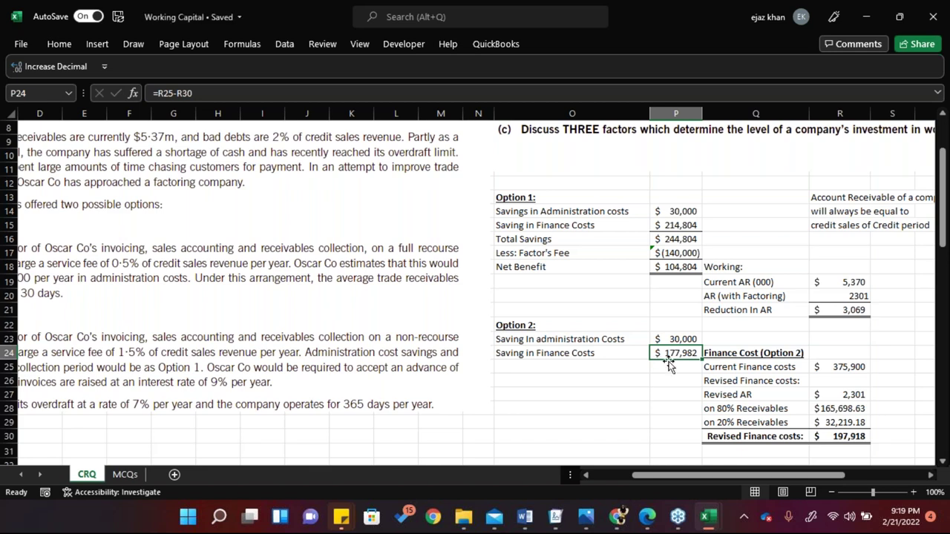
click(832, 294)
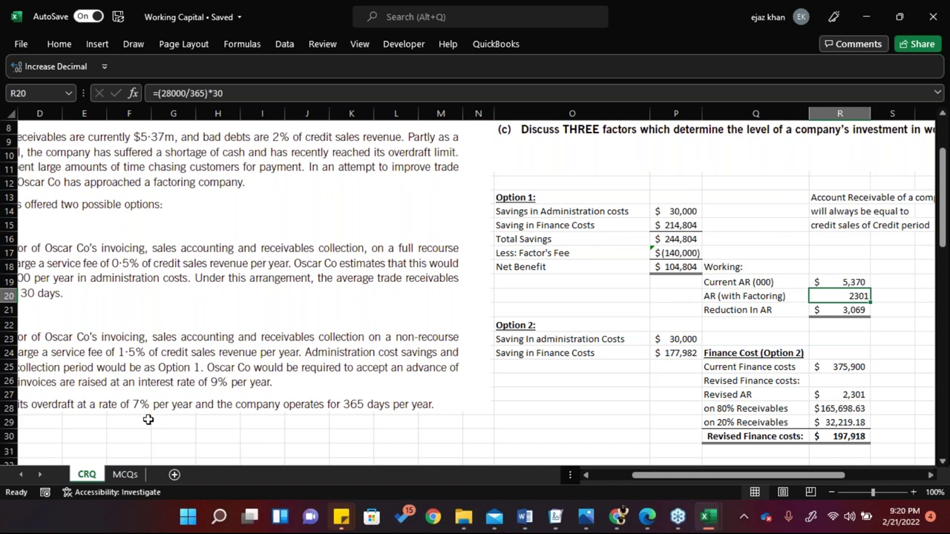
Examine the formulas behind the Option 2 finance costs on 80% and 20% receivables and the saving in finance costs
click(721, 408)
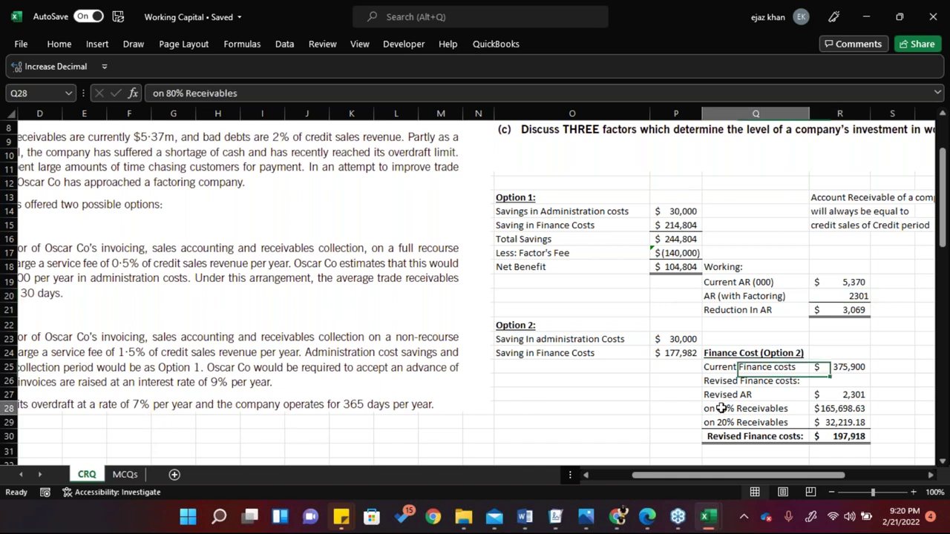
double_click(857, 409)
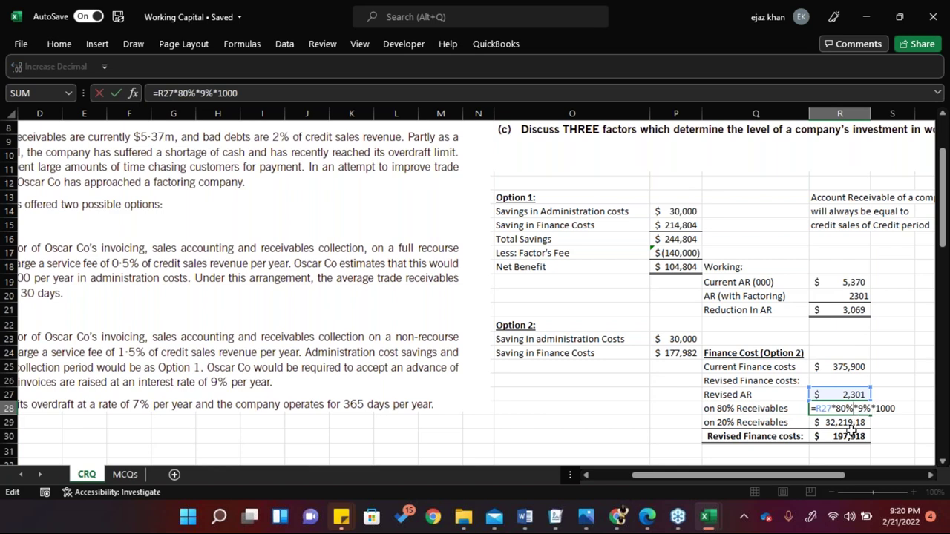
key(Return)
double_click(850, 422)
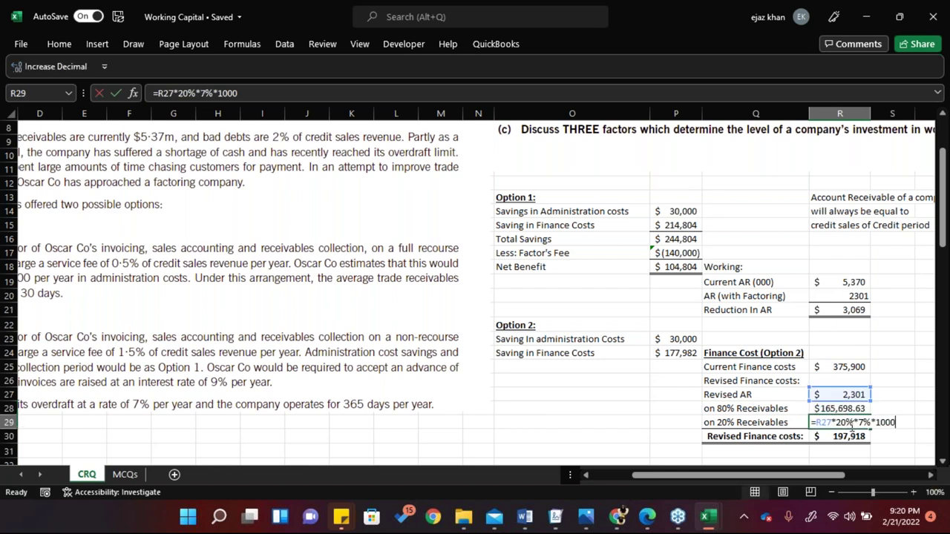
key(Escape)
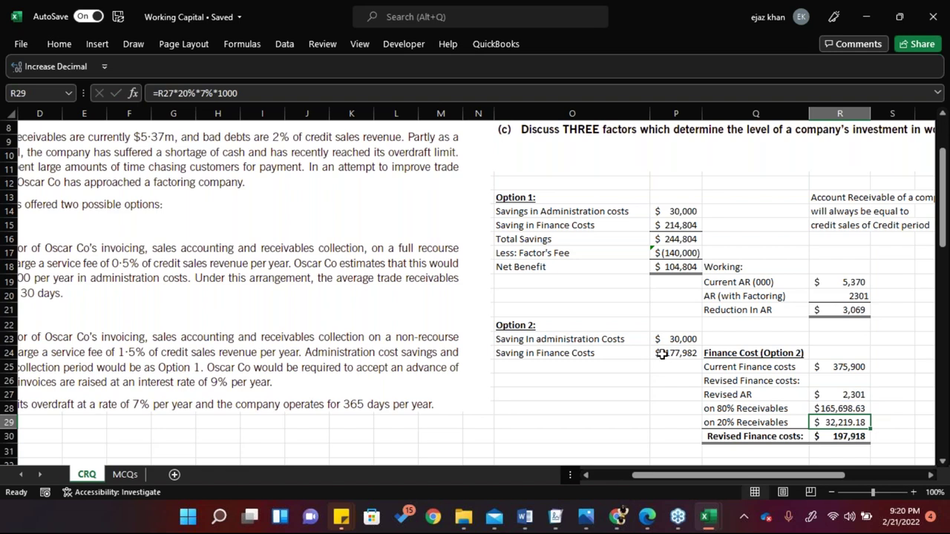
click(661, 355)
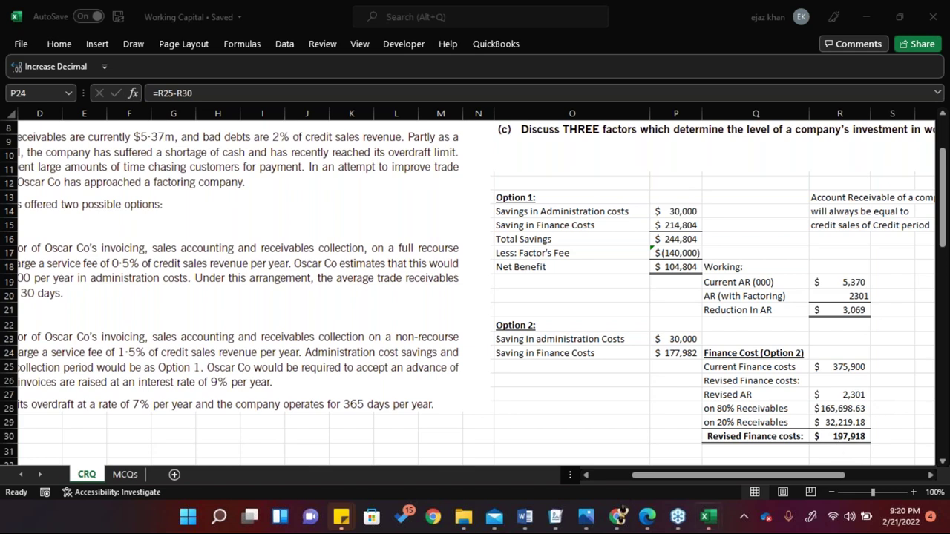
key(alt+Tab)
key(F2)
key(Home)
text(=)
click(582, 365)
key(Escape)
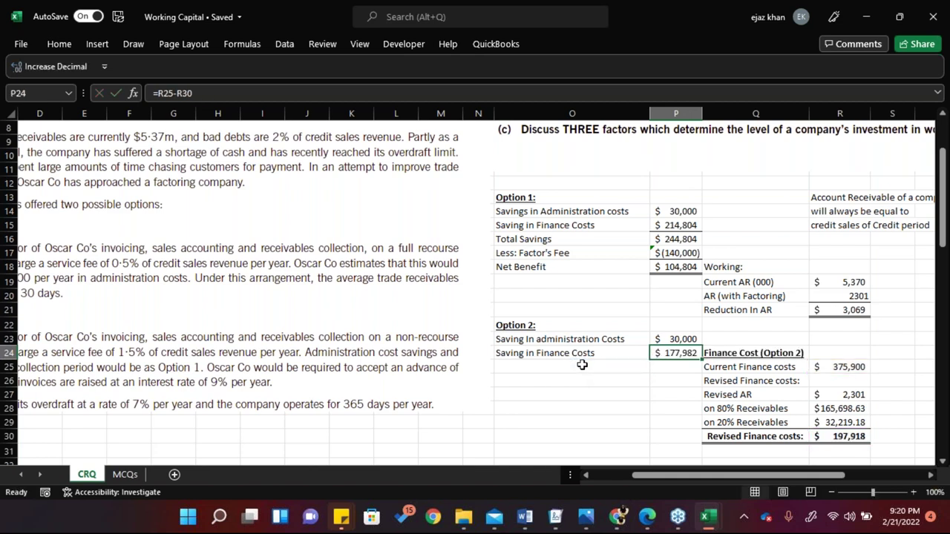
Add the label "Saving Bad debts" in cell O25 under Option 2
click(582, 365)
text(Bad debts)
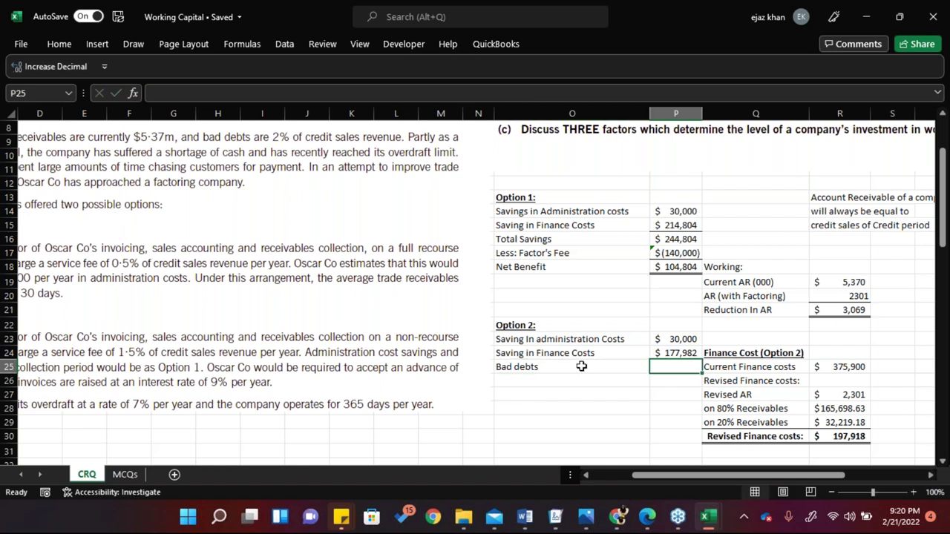
key(F2)
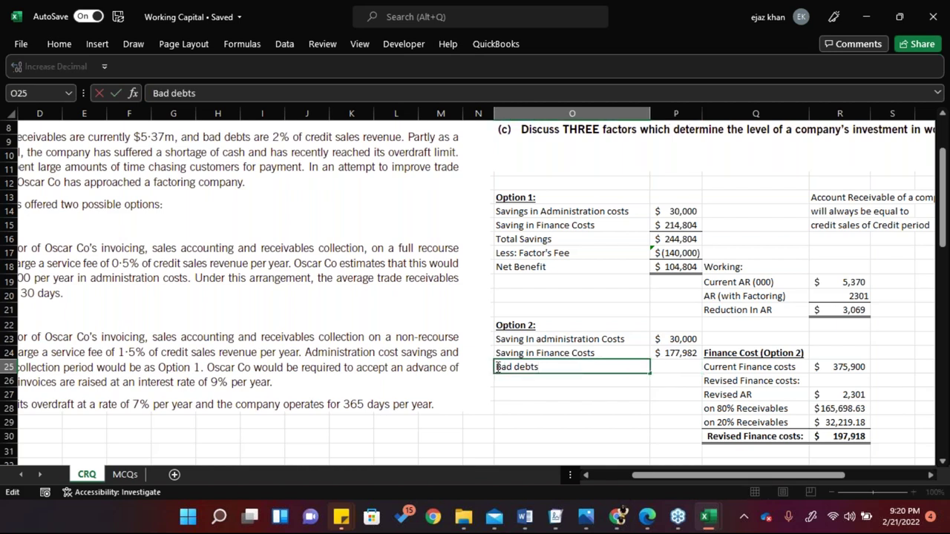
text(Saving)
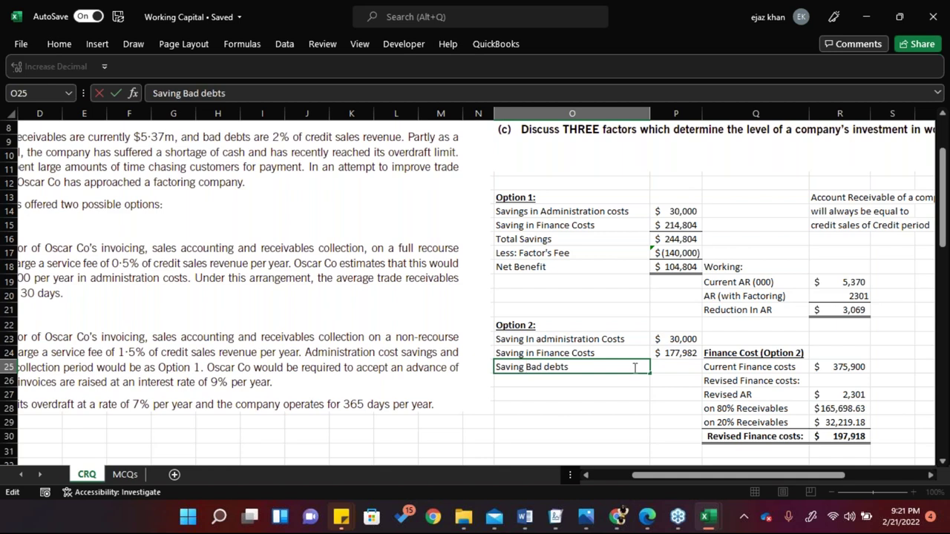
Calculate the bad debts saving in P25 with the formula =2%*5370000
click(665, 366)
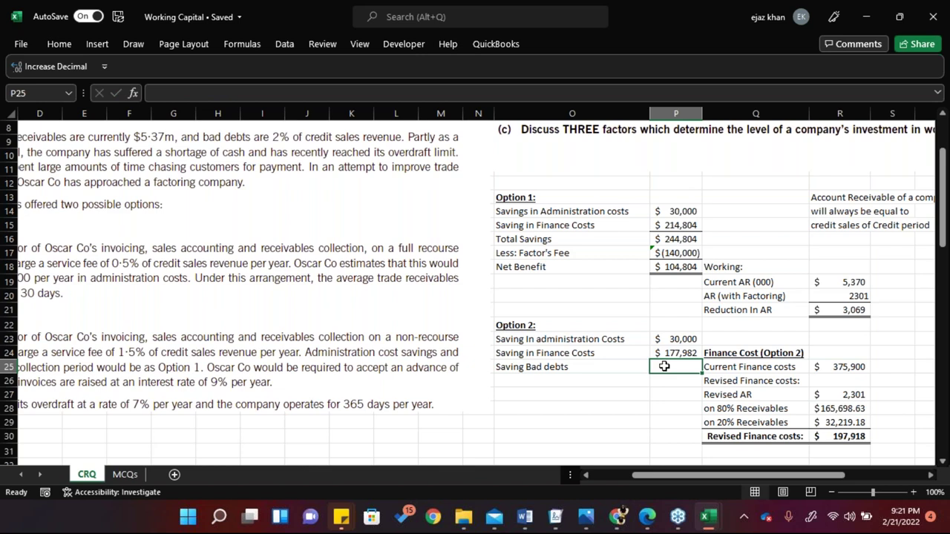
drag(682, 479, 636, 479)
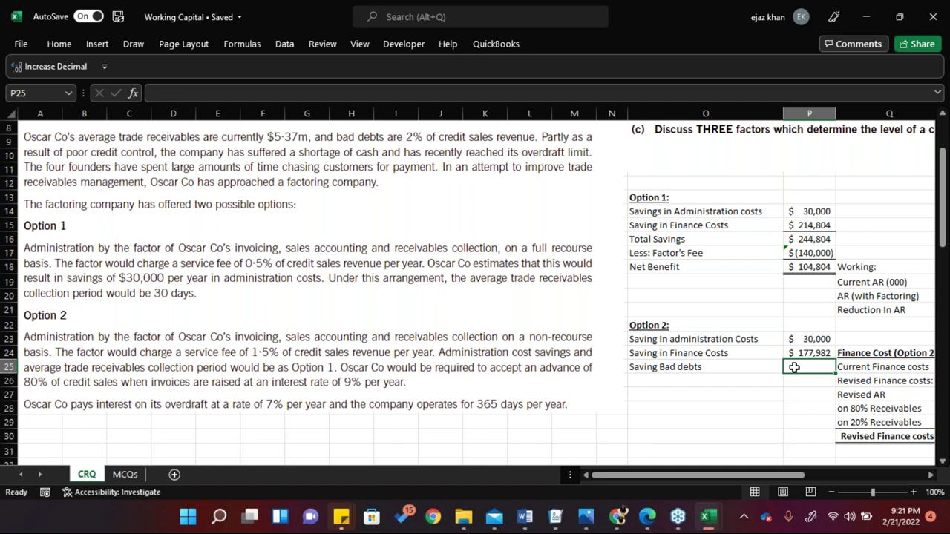
key(F2)
text(=)
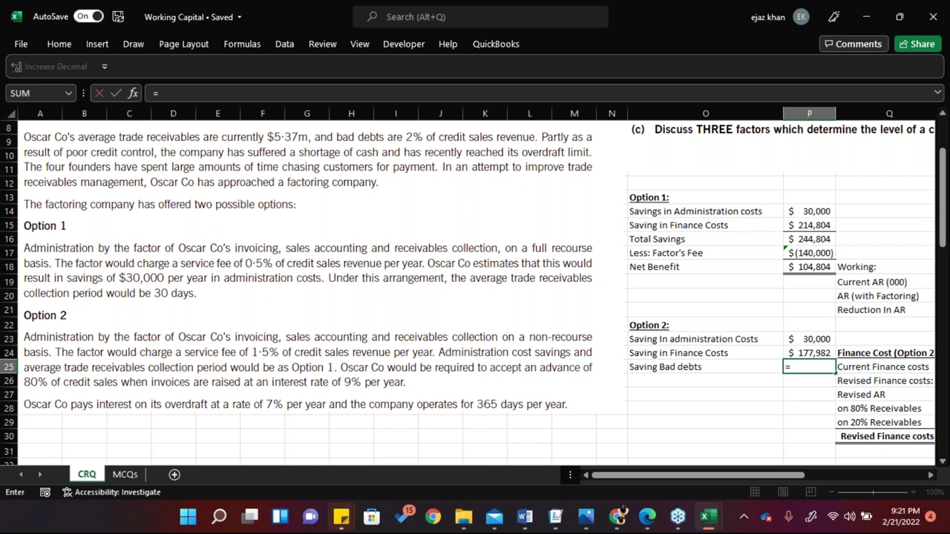
text(2%*537)
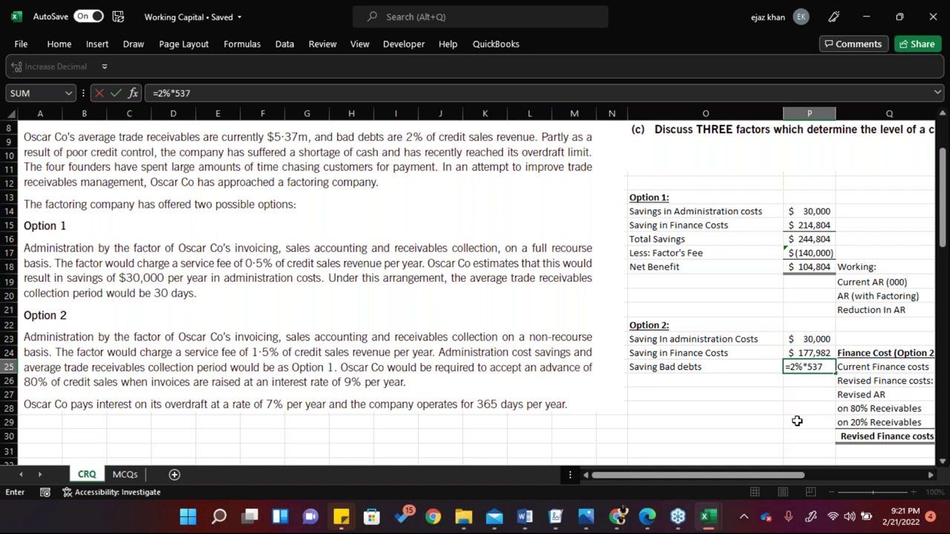
text(0000)
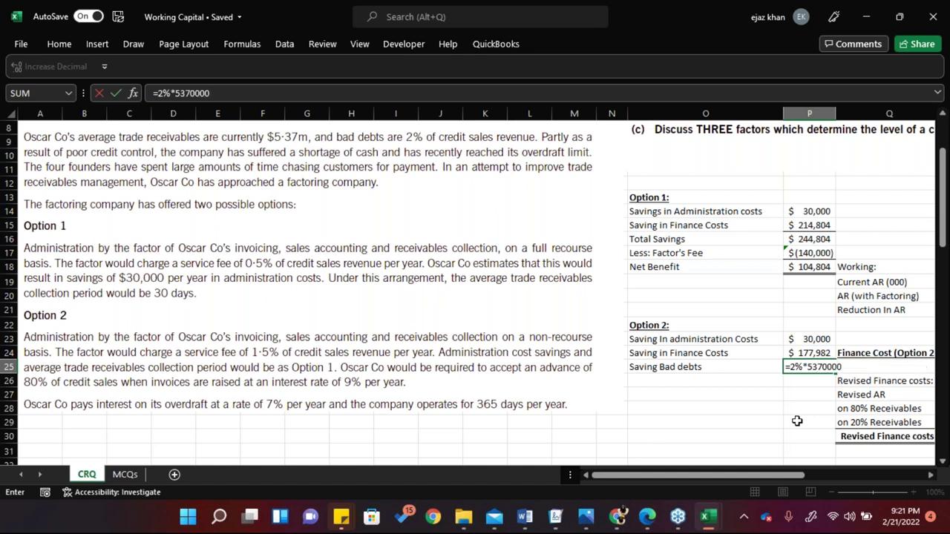
key(Return)
key(Up)
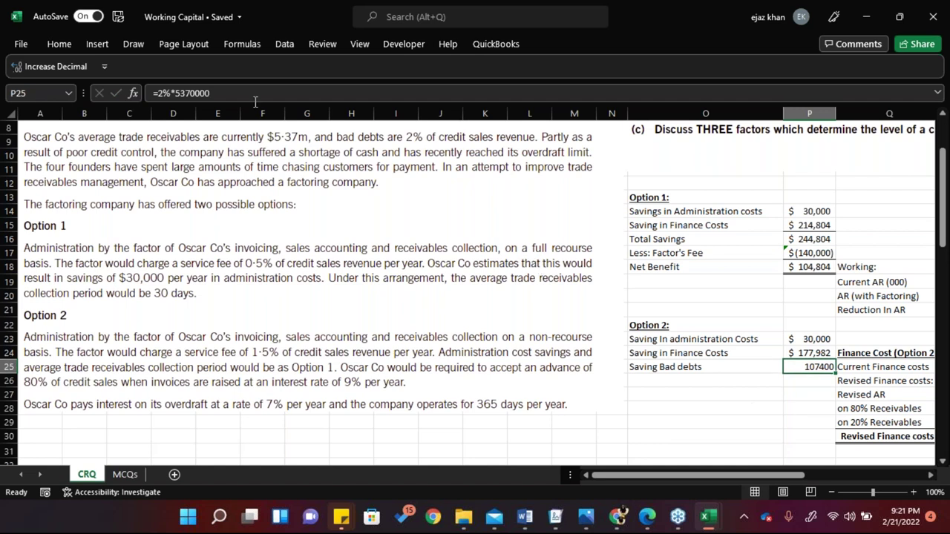
Format the bad debts saving in P25 as a dollar amount without decimals
click(72, 47)
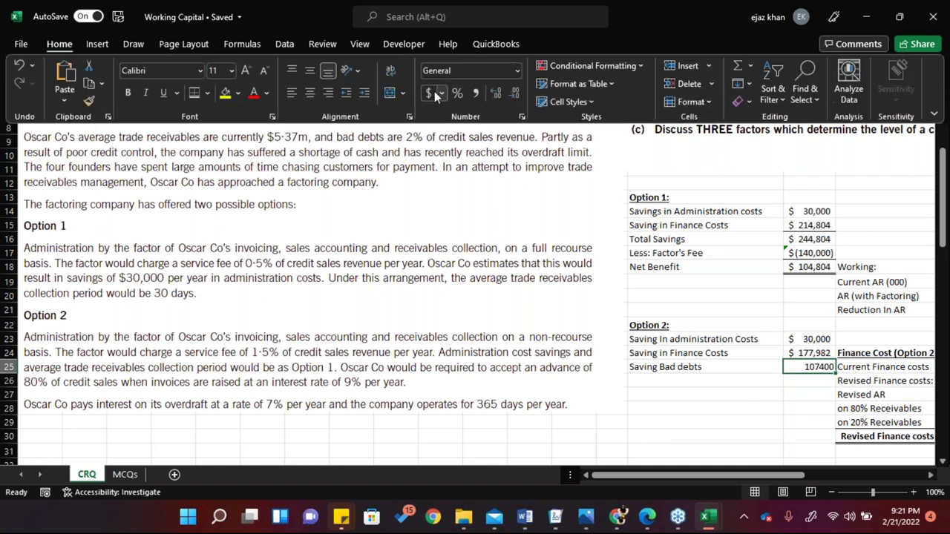
click(490, 95)
click(518, 96)
click(518, 96)
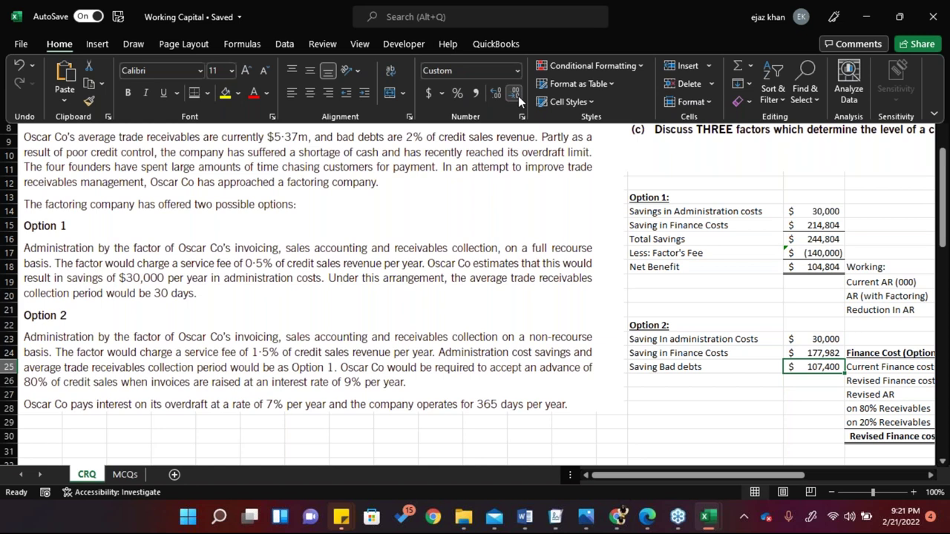
key(Escape)
Review the Option 2 savings rows for administration costs, finance costs and bad debts
key(Up)
key(Down)
key(Up)
key(Up)
key(shift+Left)
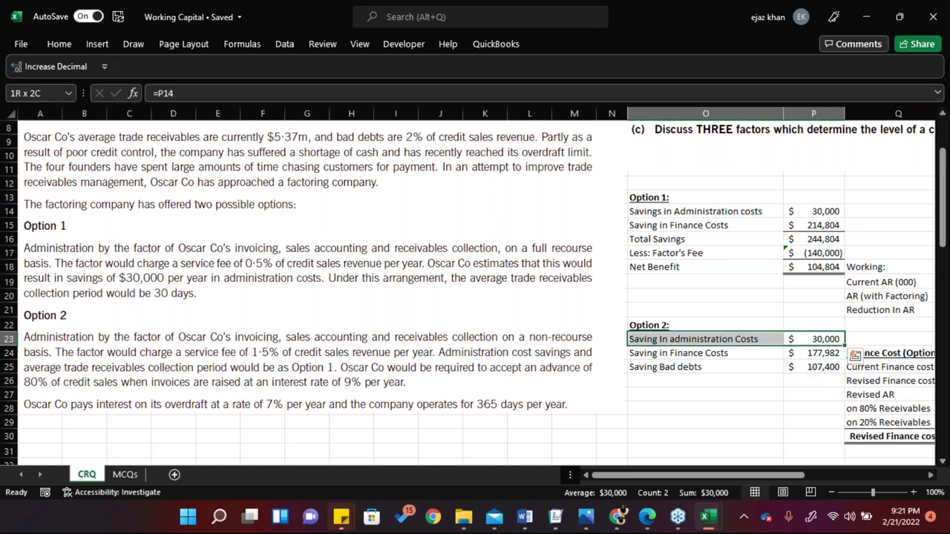
key(shift+Right)
key(Down)
key(shift+Left)
key(Down)
Sum the three Option 2 savings, P23 to P25, in cell P26
key(Down)
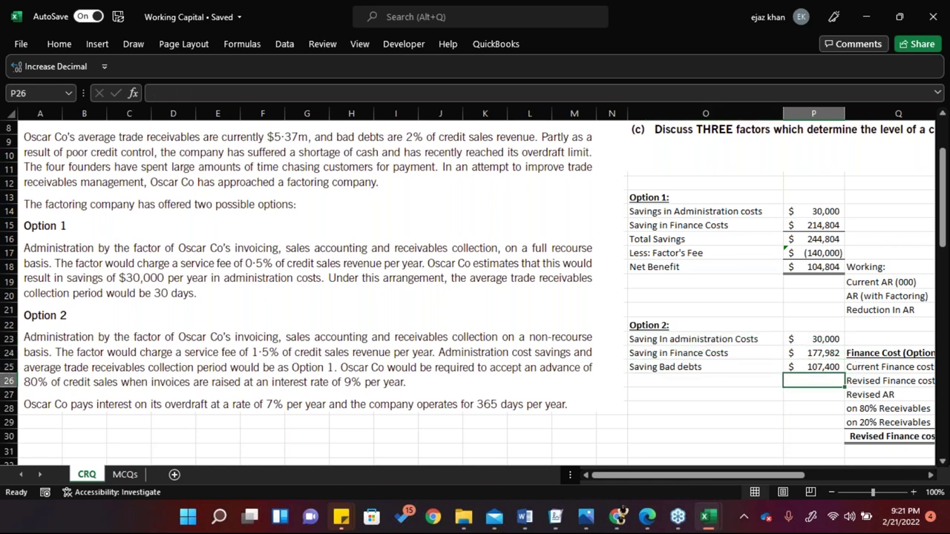
text(=s)
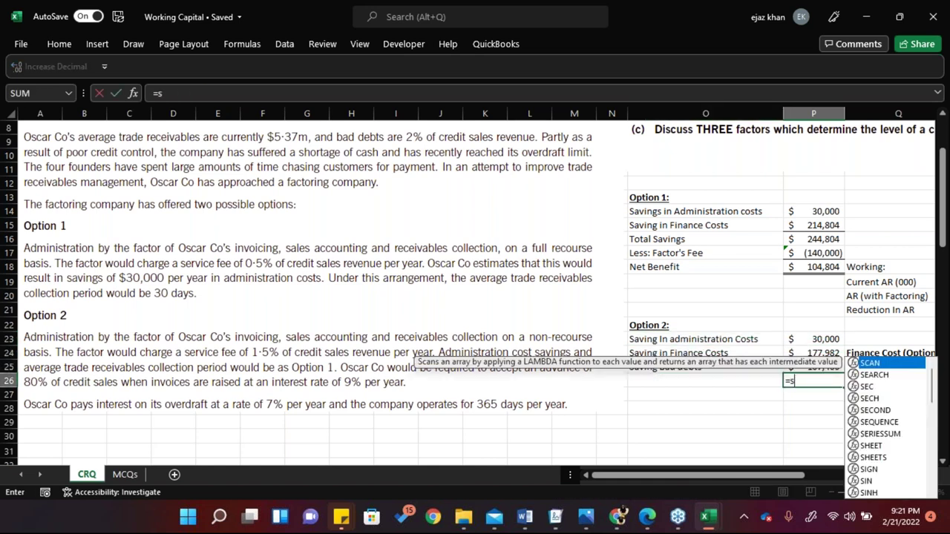
text(um)
key(Tab)
key(Up)
key(Up)
key(Up)
key(shift+Down)
key(shift+Down)
Label the Option 2 sum row "Total Savings" in cell O26
key(shift+Tab)
text(Total Saviings)
key(BackSpace)
key(BackSpace)
key(BackSpace)
key(BackSpace)
key(BackSpace)
text(ings)
key(ctrl+Return)
Add a bottom border to P25 to separate the Option 2 savings from their total
key(Right)
key(Up)
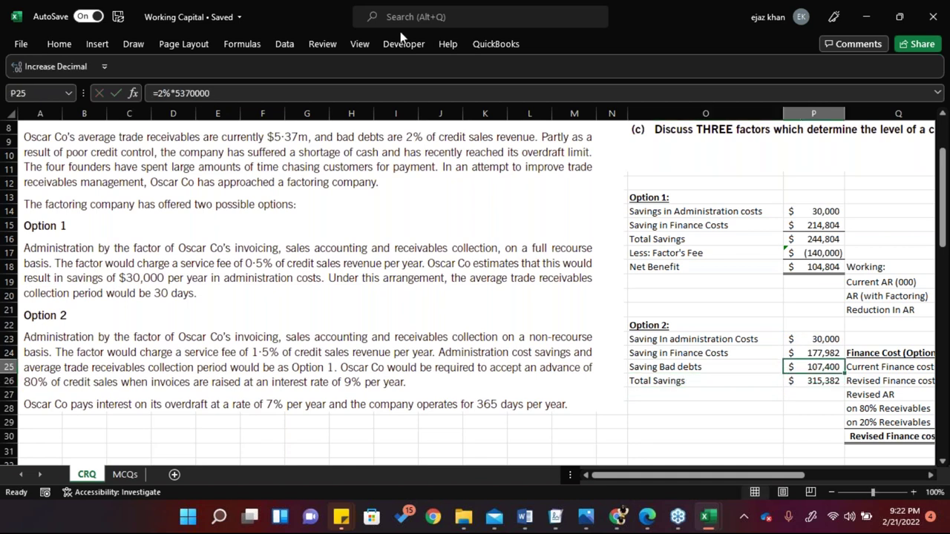
click(67, 45)
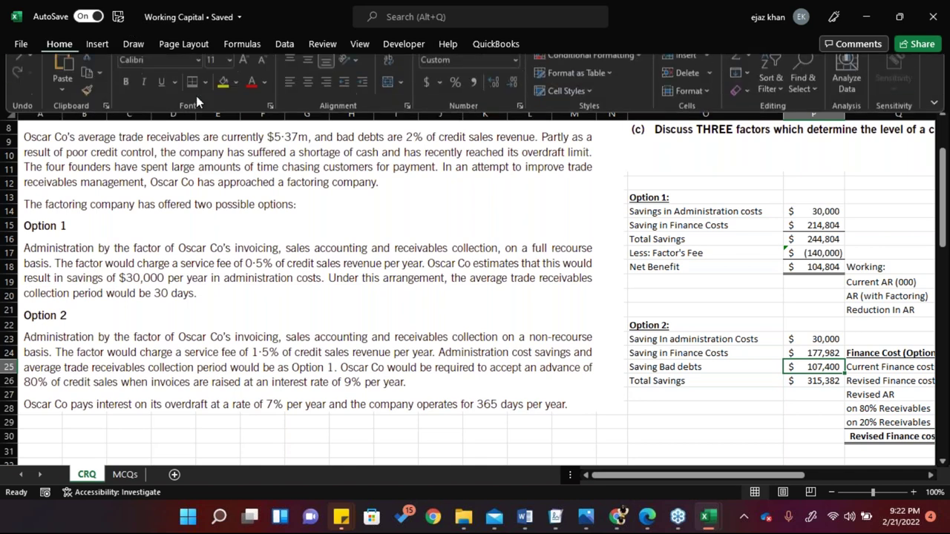
key(Escape)
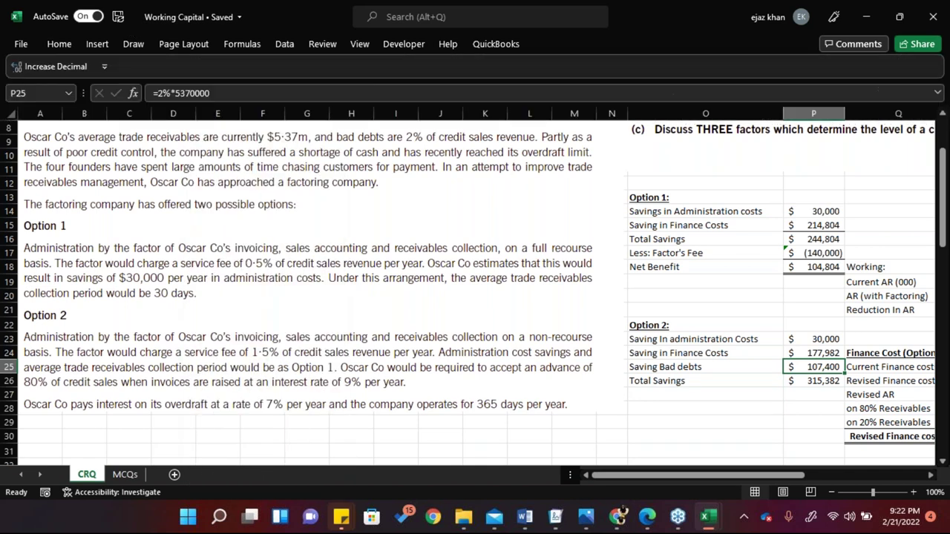
Add the label "Less: Factor's Fee" in cell O27 under the Option 2 total savings
key(Down)
key(Down)
key(Left)
text(Less:)
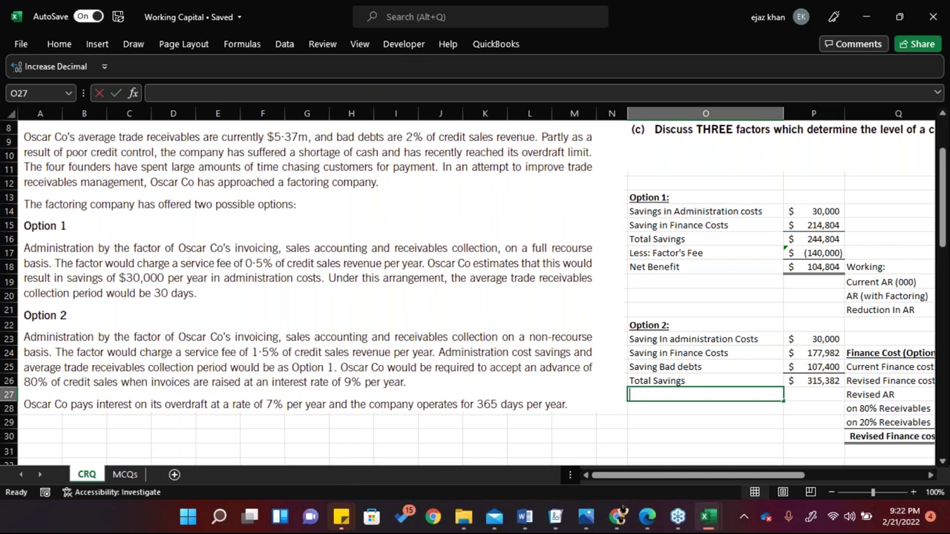
Calculate the Option 2 factor's fee in P27 with the formula =1.5%*5370000
key(Tab)
text(=1/)
text(.5%*)
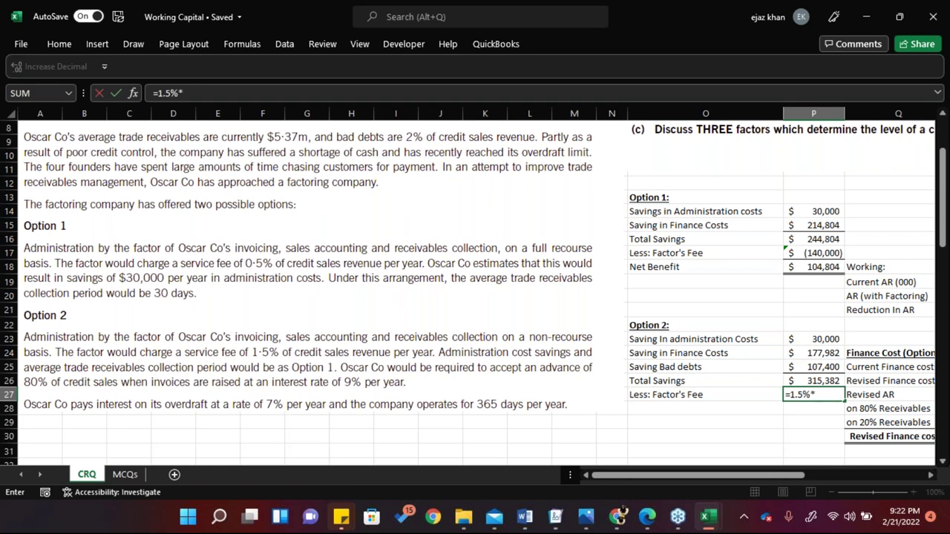
text(5370000)
key(Return)
key(Up)
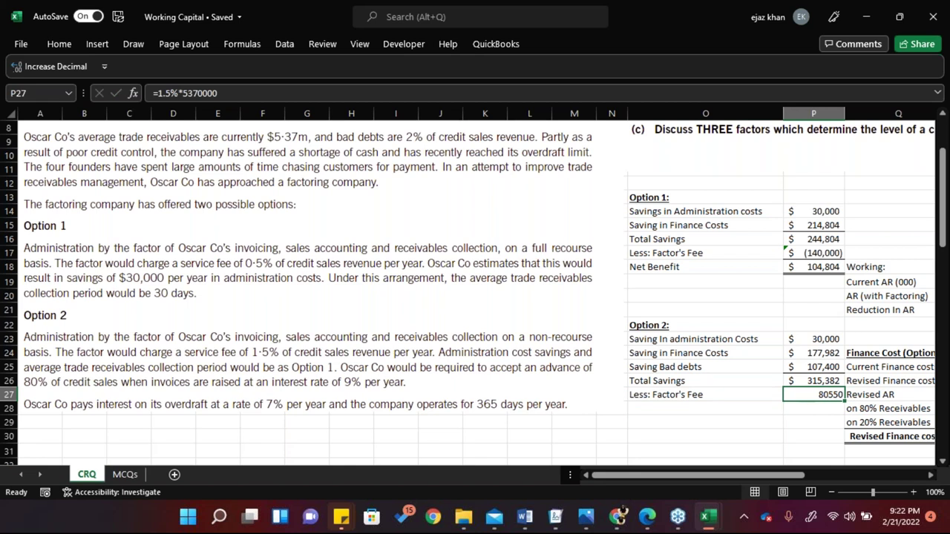
key(F2)
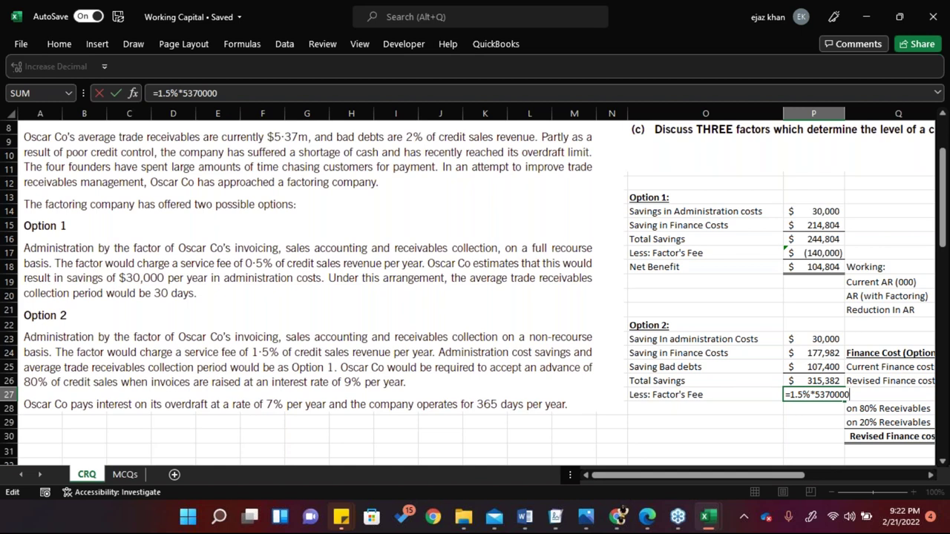
key(Return)
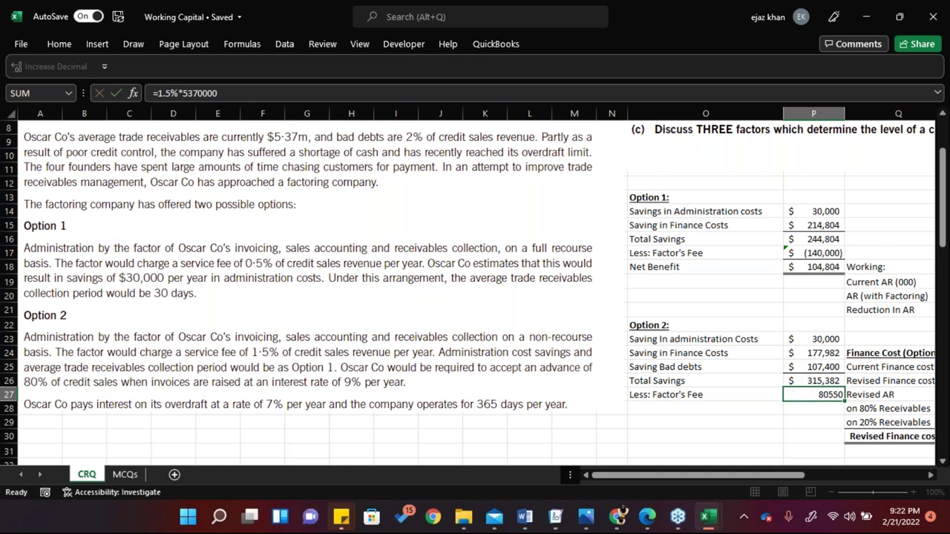
Check the Option 1 factor's fee formula and change the Option 2 fee in P27 to =1.5%*28000000
click(812, 253)
double_click(813, 253)
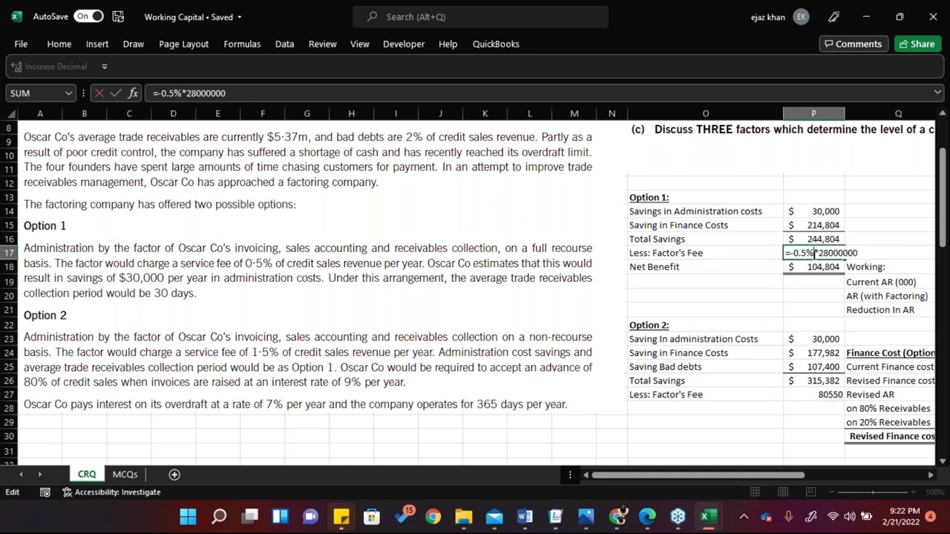
key(ctrl+Return)
click(824, 394)
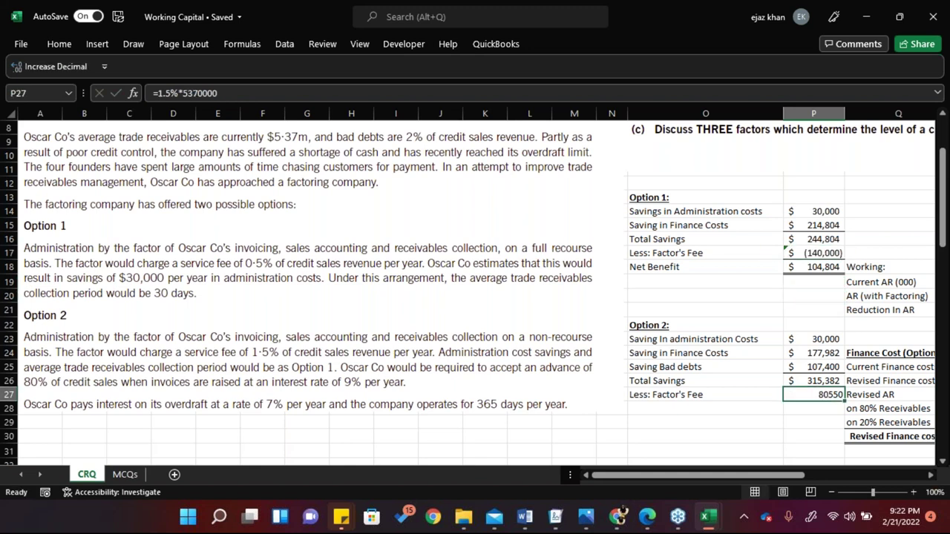
double_click(824, 394)
drag(848, 395, 816, 396)
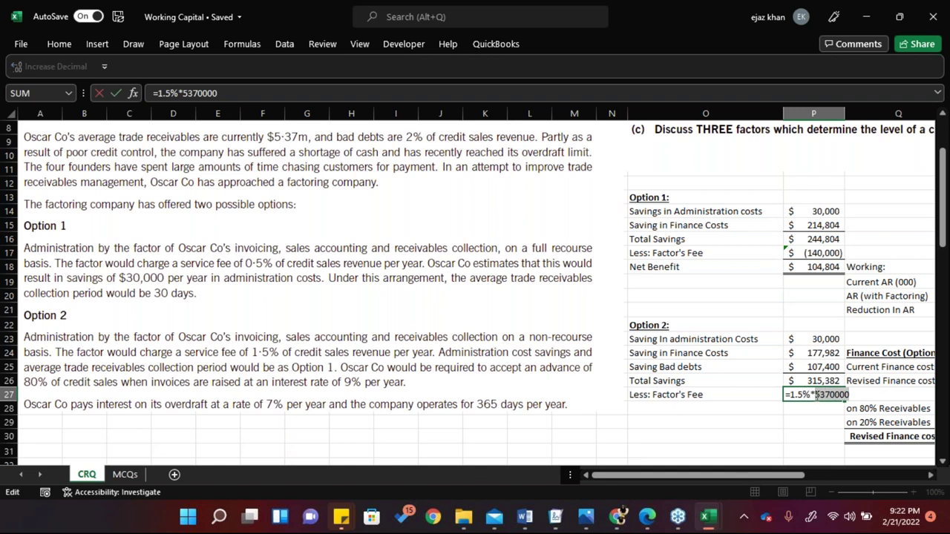
text(280)
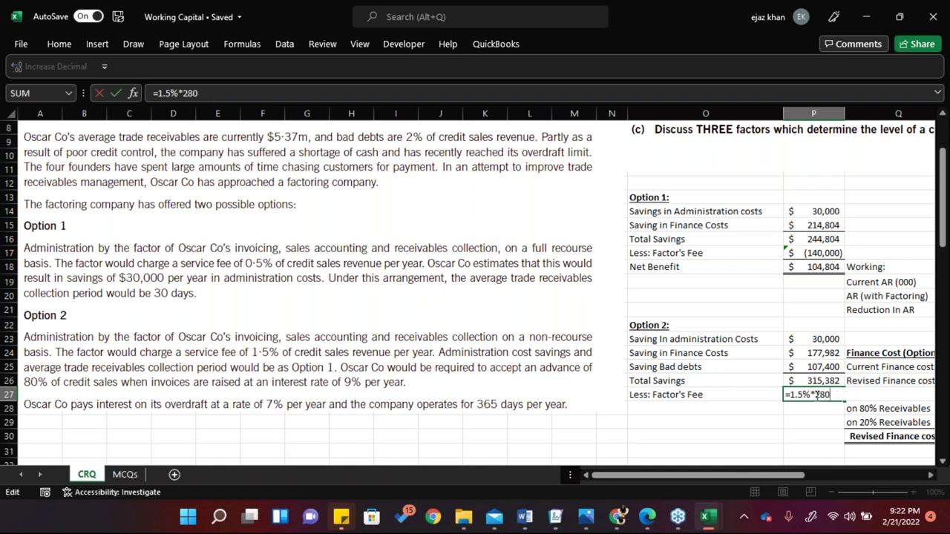
text(00000)
key(Return)
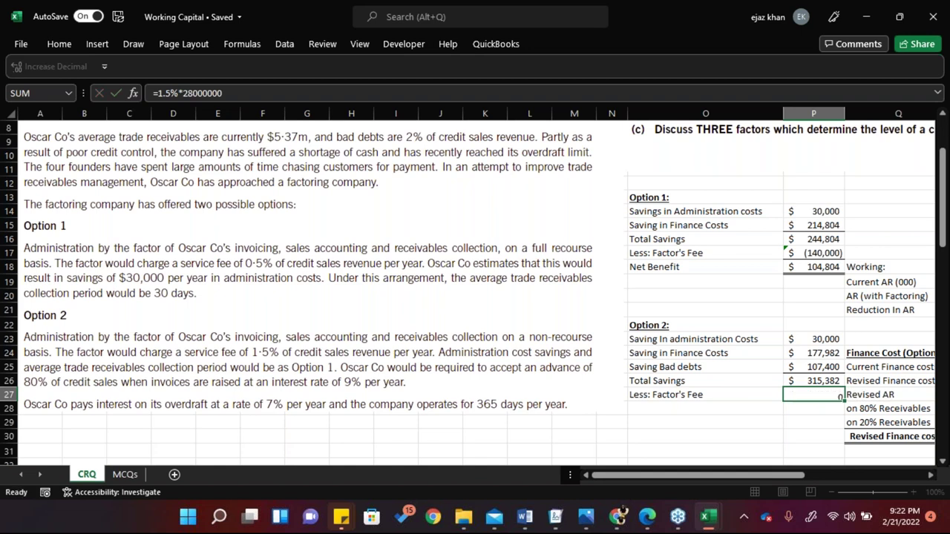
Format the Option 2 factor's fee in P27 as dollar currency without decimal places
click(809, 396)
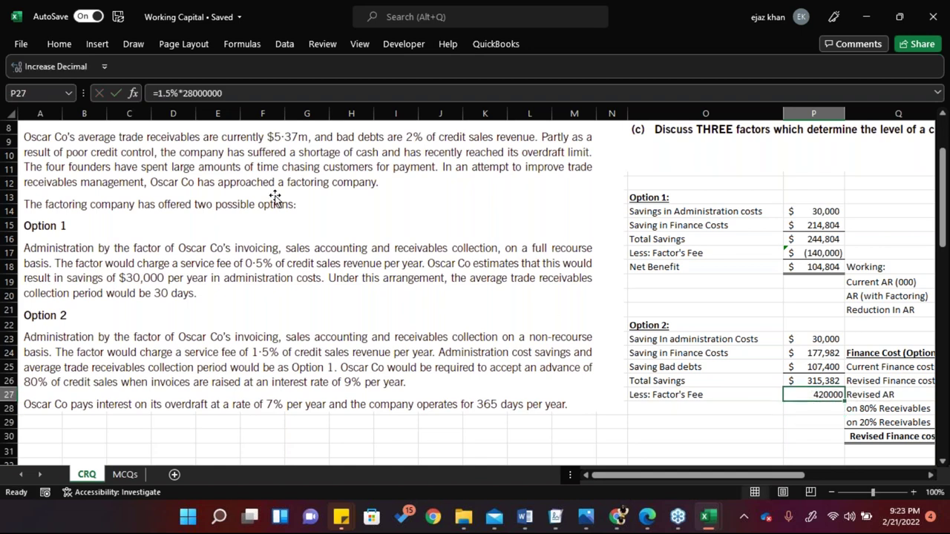
click(59, 44)
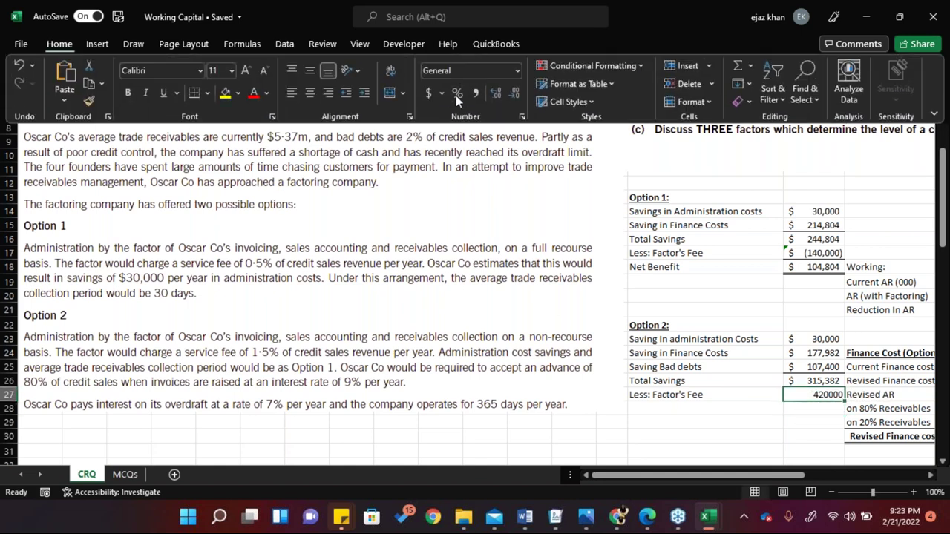
click(427, 94)
double_click(514, 92)
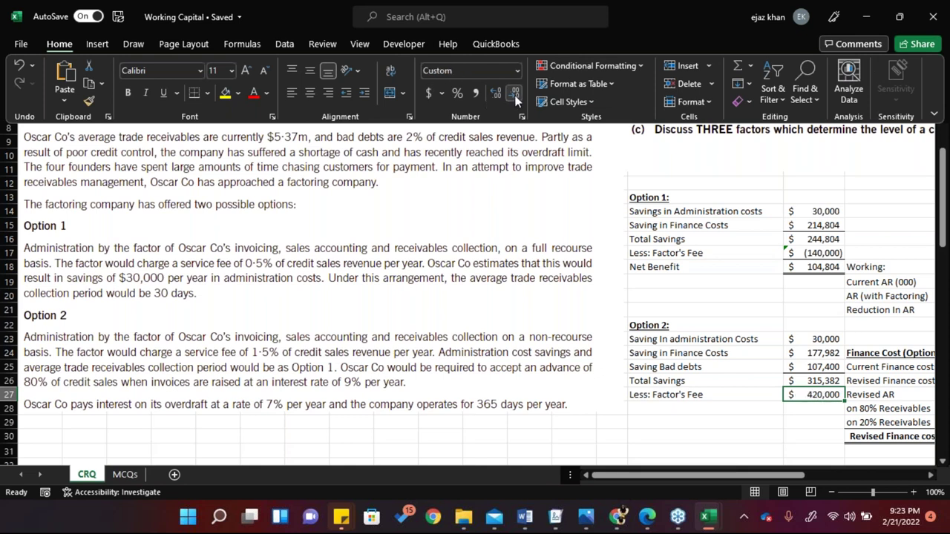
Make the Option 2 factor's fee in P27 a deduction by changing its formula to =-1.5%*28000000
click(826, 394)
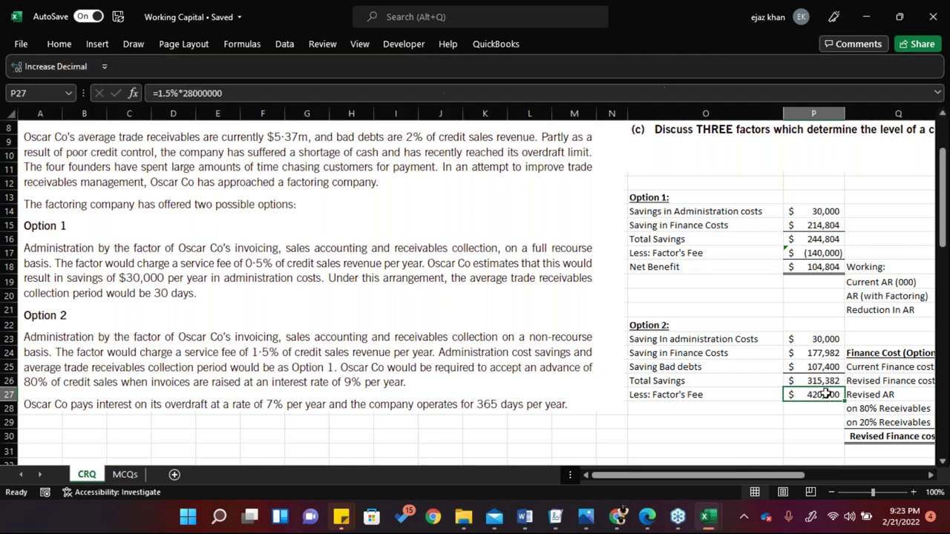
double_click(826, 394)
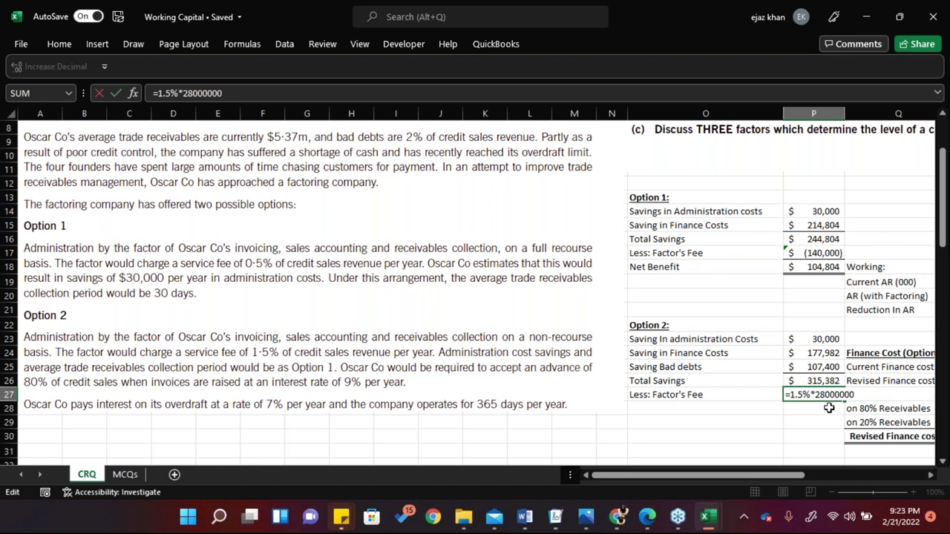
key(Return)
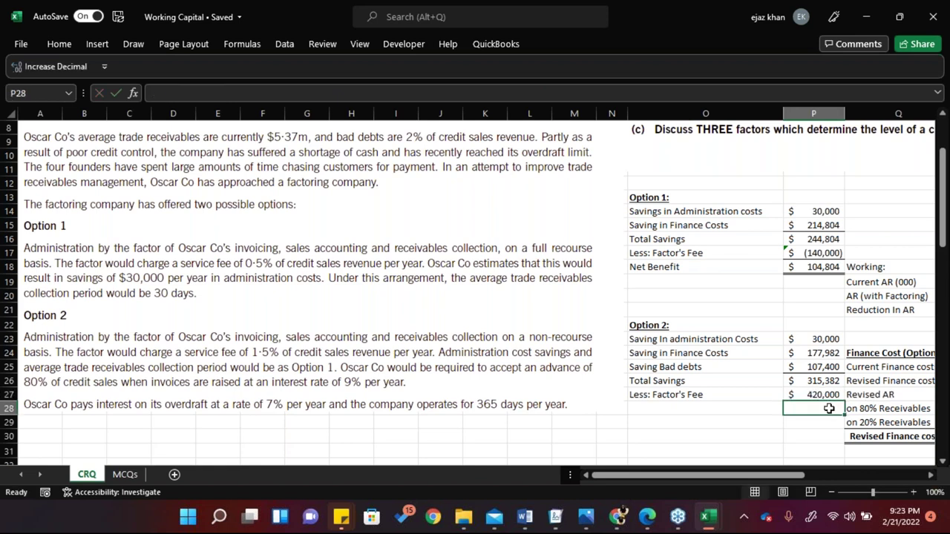
key(Up)
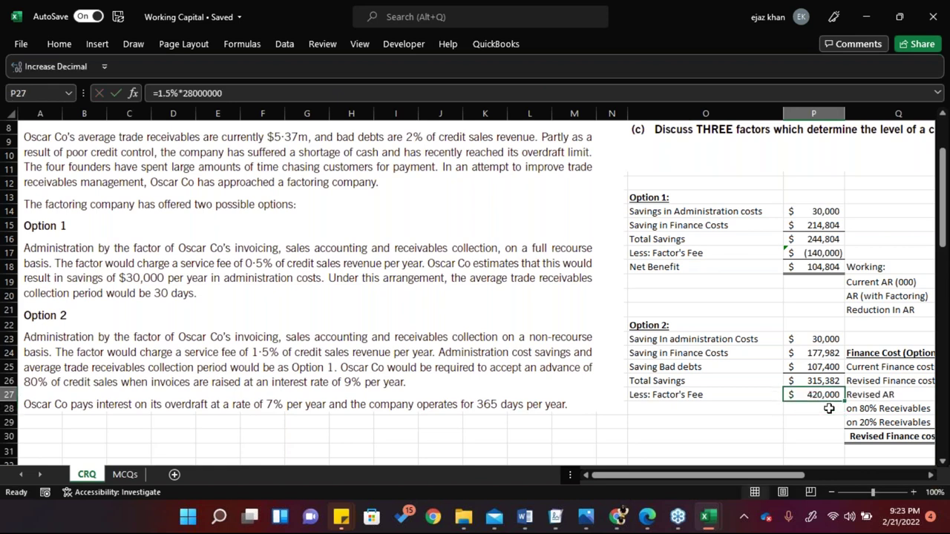
key(F2)
text(-)
key(Return)
Calculate the Option 2 net result in P28 with =P26+P27 and label it "Net Loss" in O28
text(=)
key(Up)
key(Up)
text(+)
key(Up)
key(Return)
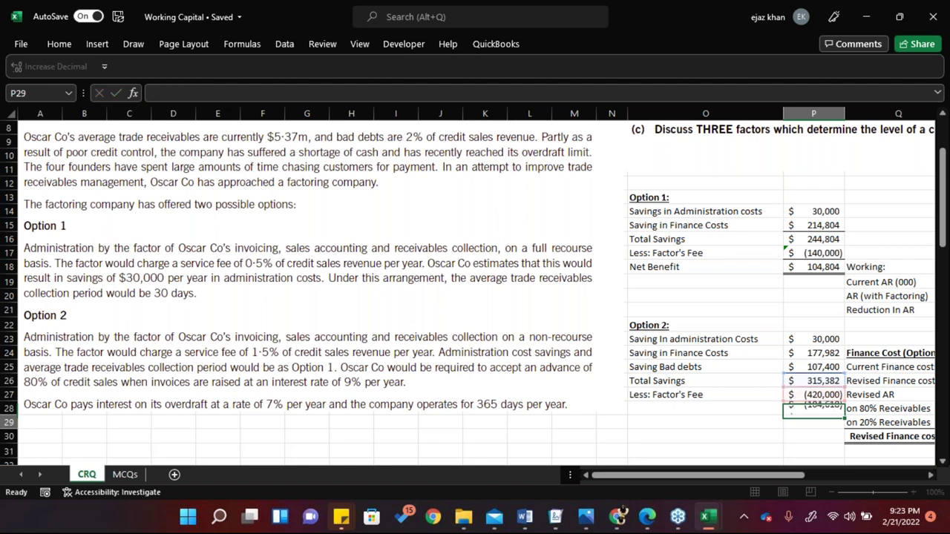
click(705, 408)
text(Net Loss)
key(Tab)
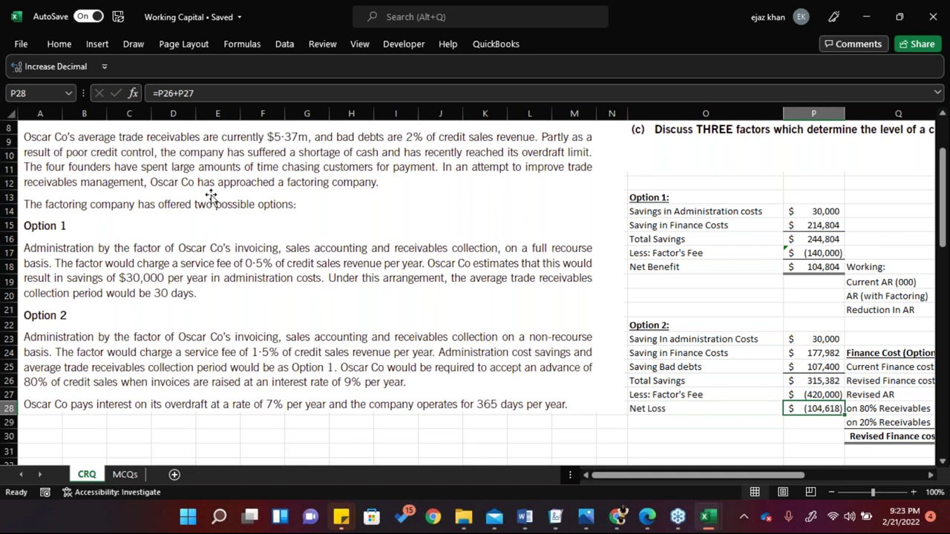
Apply a top and double bottom border to the Option 2 net result in P28
click(69, 46)
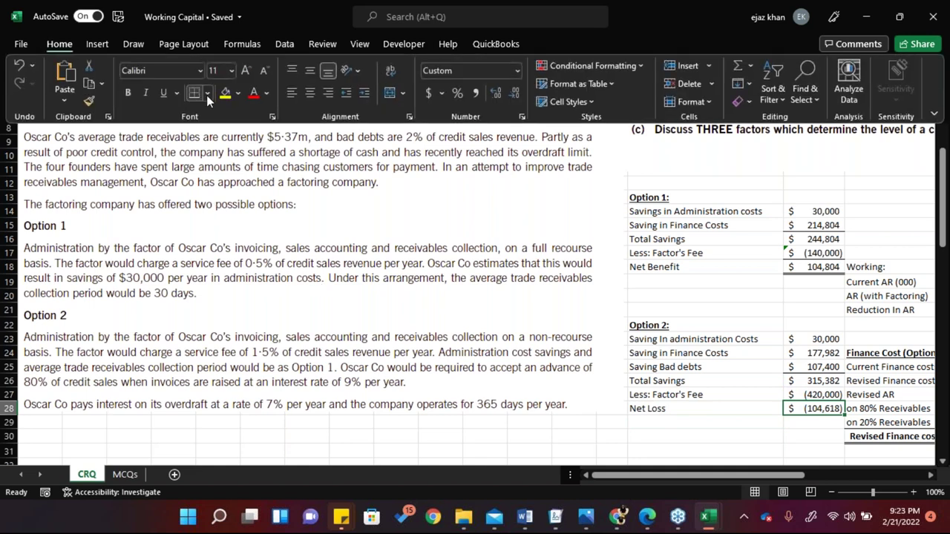
click(208, 93)
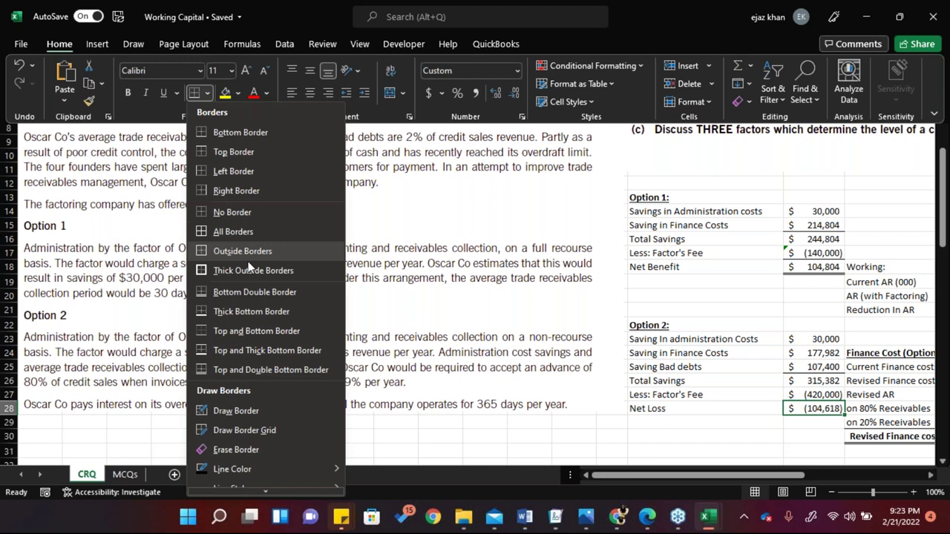
click(242, 369)
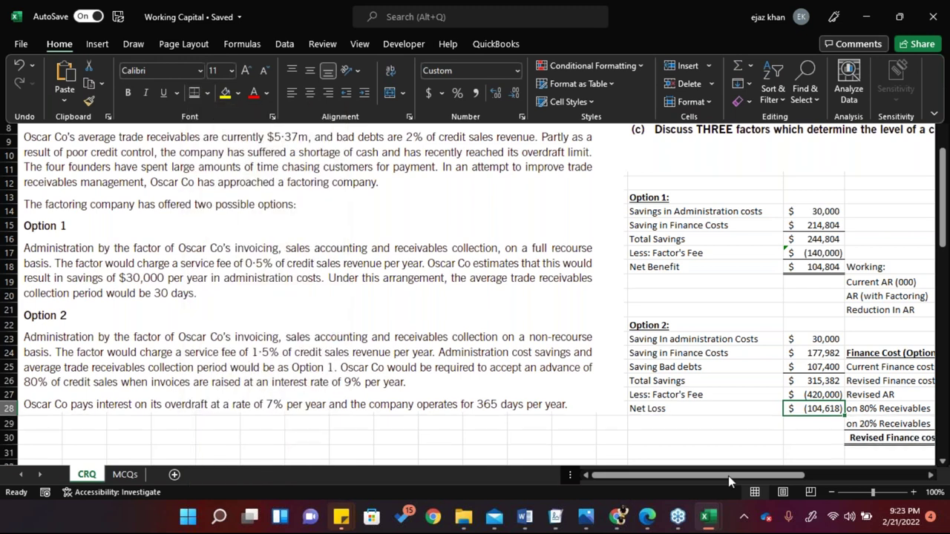
click(744, 440)
click(746, 429)
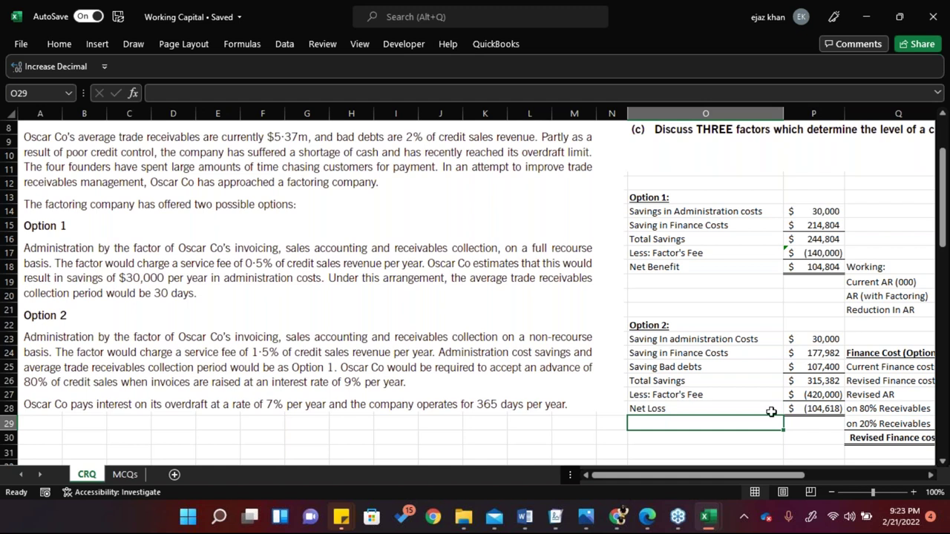
drag(763, 409, 807, 409)
click(803, 428)
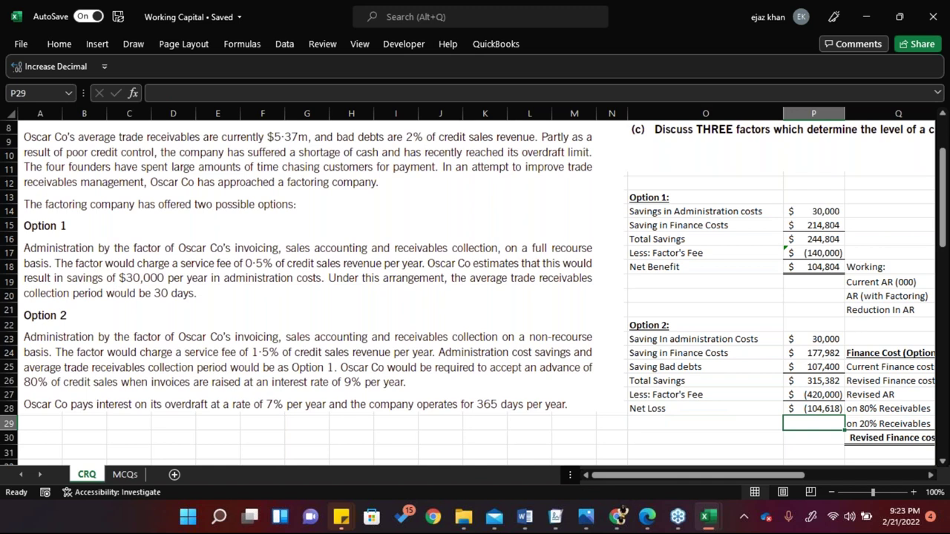
Read the case text and requirements (a) to (c) above the option calculations
click(772, 437)
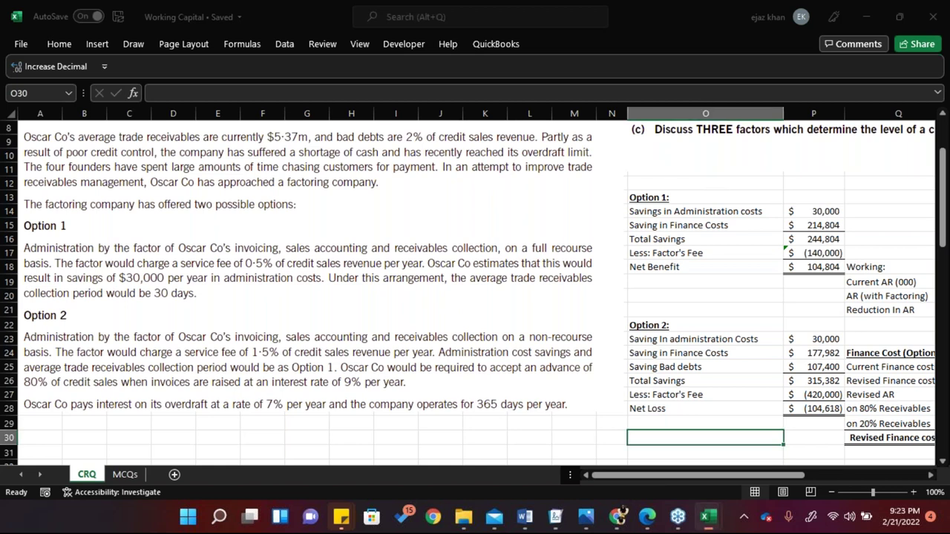
drag(633, 148, 630, 145)
scroll(630, 145, up, 2)
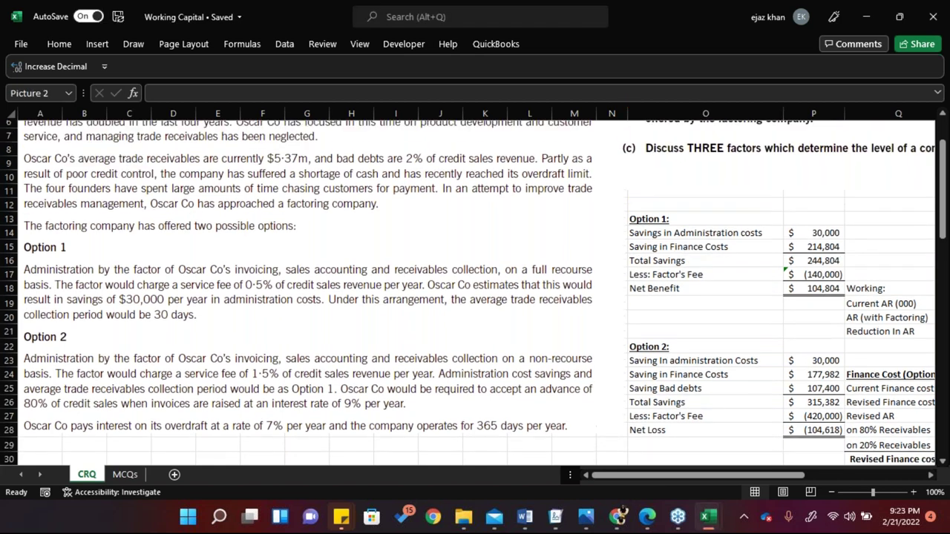
right_click(943, 463)
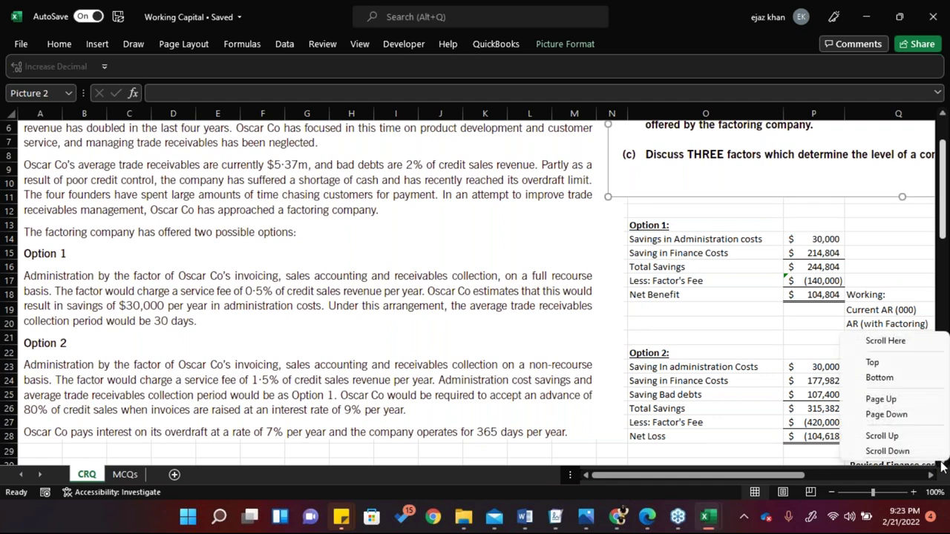
key(Escape)
key(Escape)
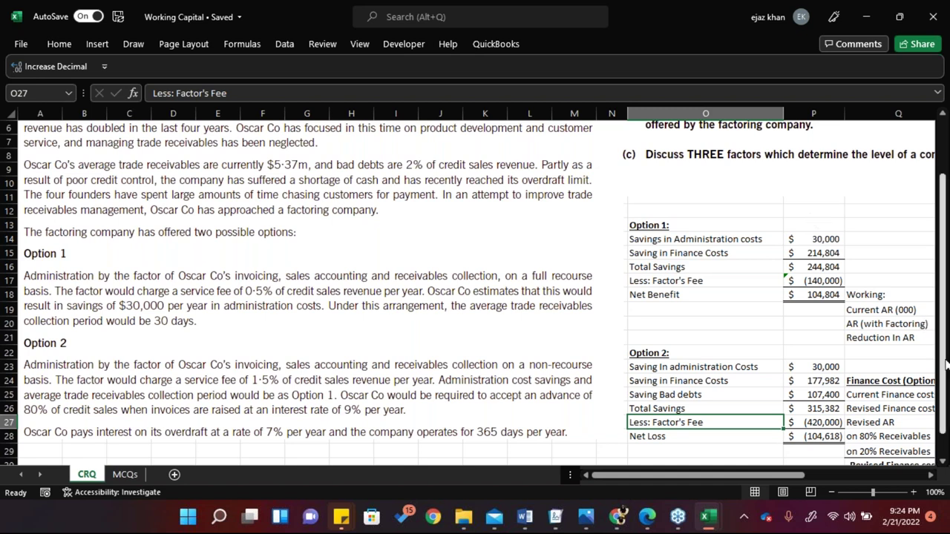
scroll(946, 300, up, 2)
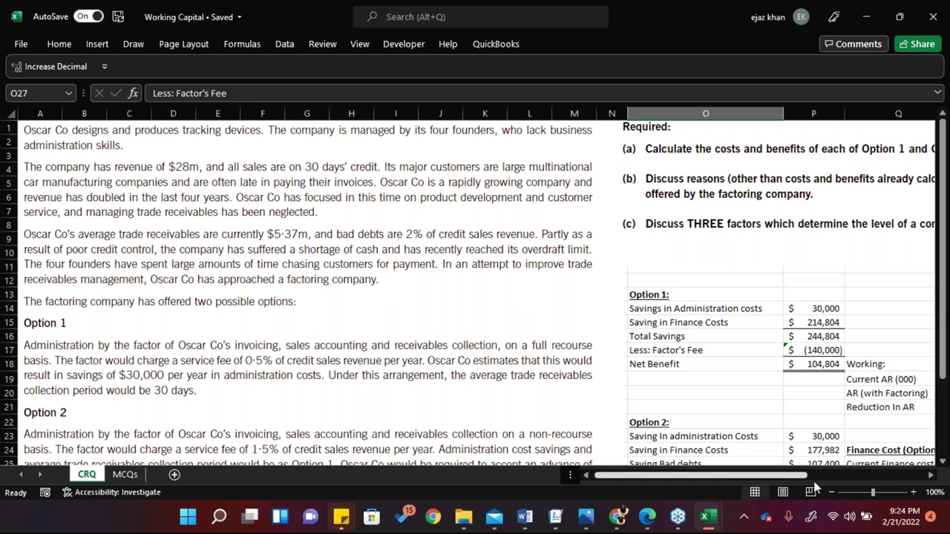
scroll(815, 486, right, 4)
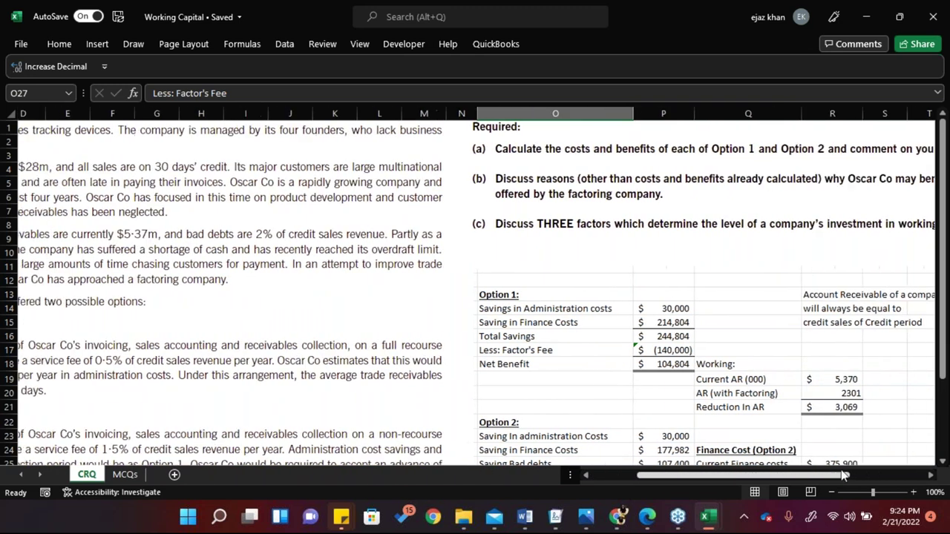
right_click(944, 341)
key(Escape)
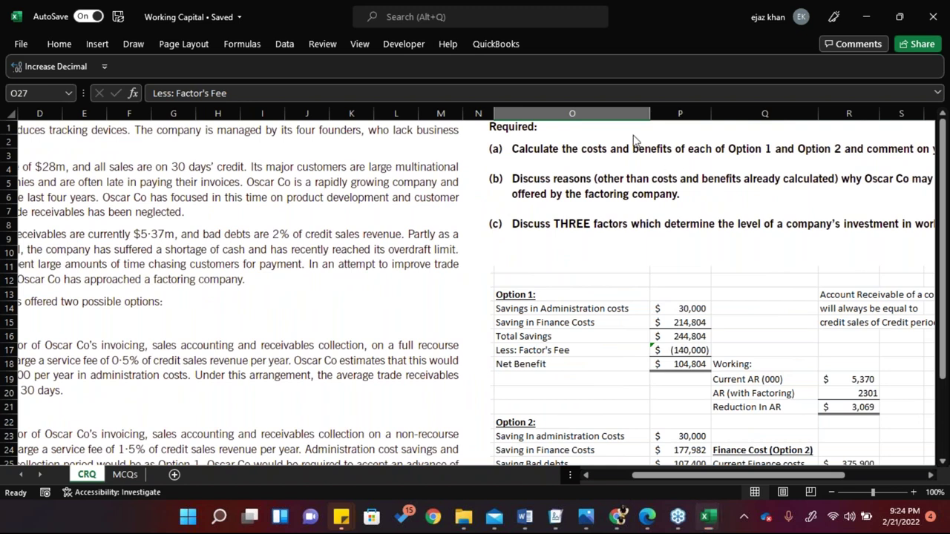
click(763, 474)
drag(796, 474, 751, 508)
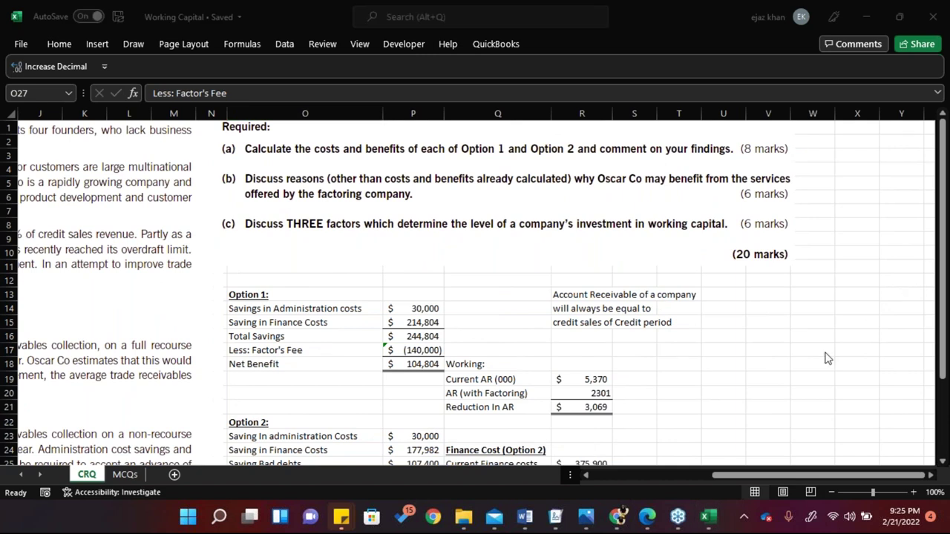
click(755, 475)
click(679, 475)
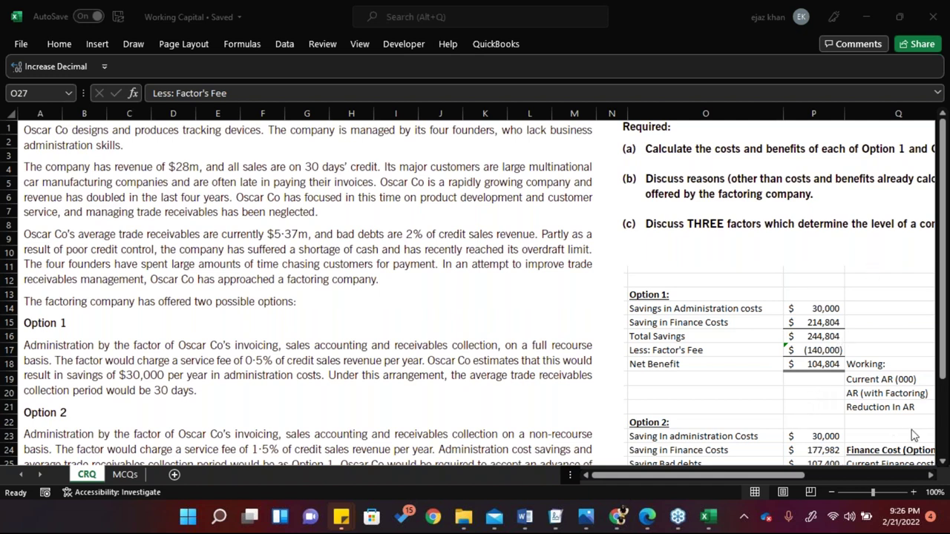
Base the Option 2 bad debt saving on credit sales by changing the formula in P25 to =2%*28000000
click(944, 416)
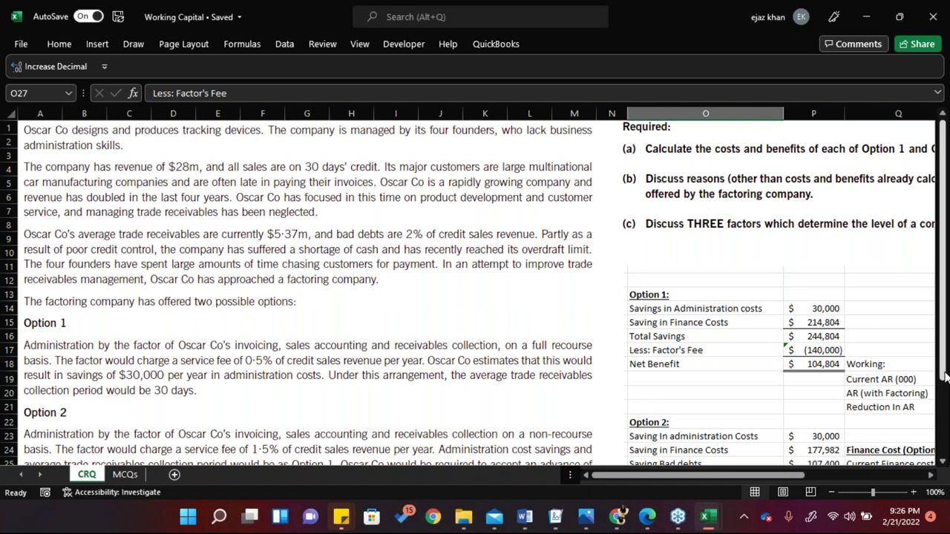
scroll(944, 377, down, 1)
scroll(827, 408, down, 1)
double_click(828, 409)
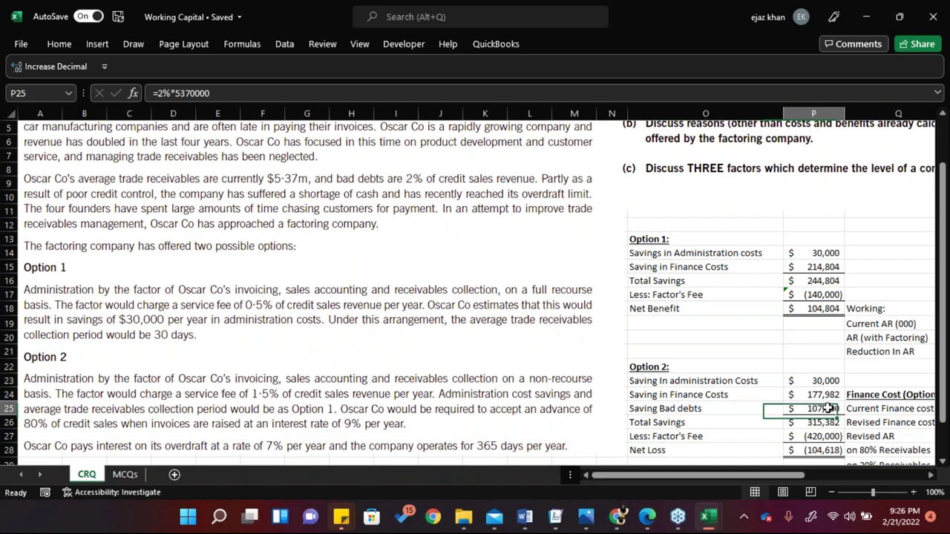
drag(814, 408, 808, 409)
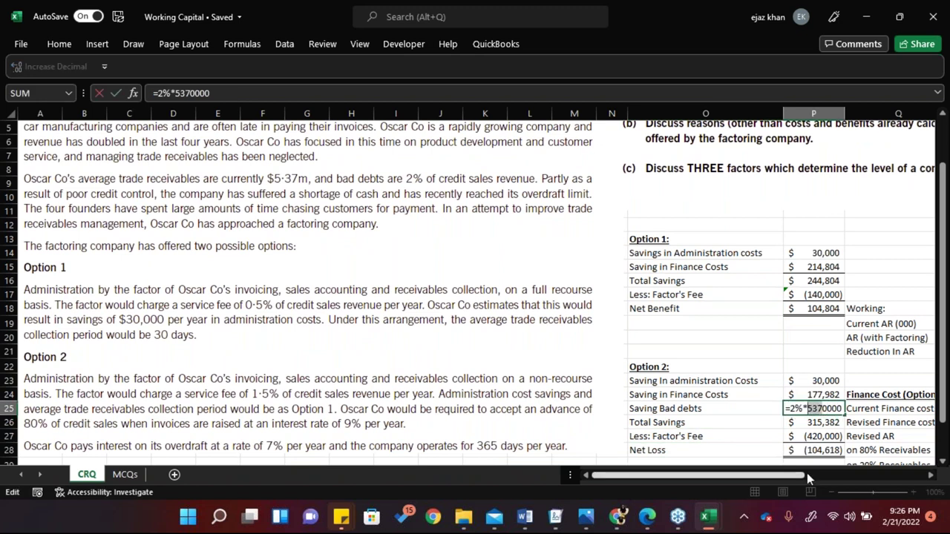
key(Left)
key(shift+Right)
key(shift+Right)
key(shift+Right)
text(2800)
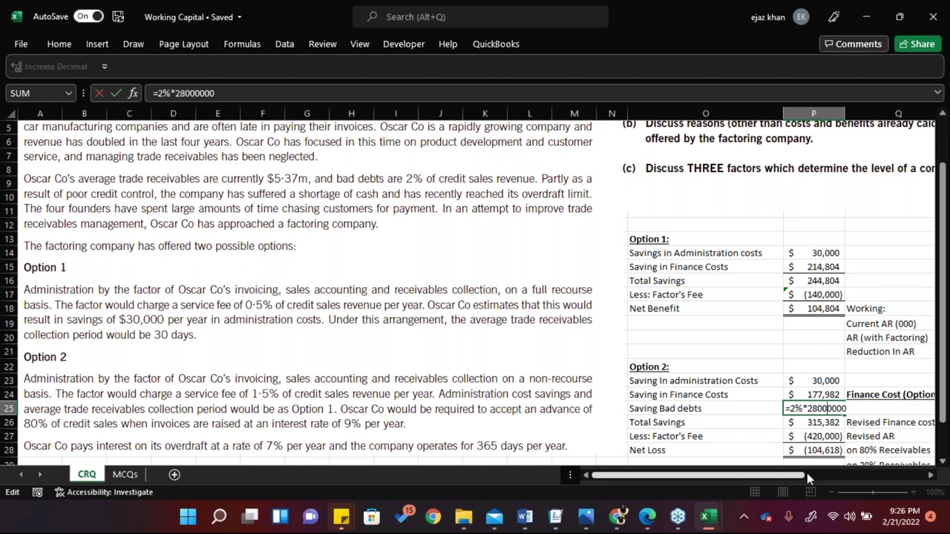
key(Right)
key(ctrl+Return)
Check the Option 2 formulas in P25 to P28 for the bad debt saving, total savings, factor's fee and net result
key(Down)
key(Down)
key(Down)
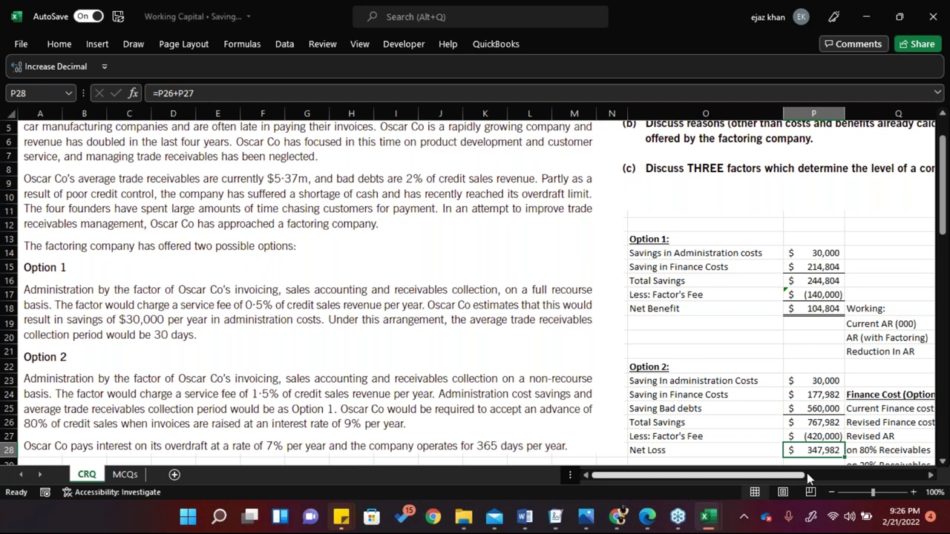
key(Up)
key(Up)
key(Up)
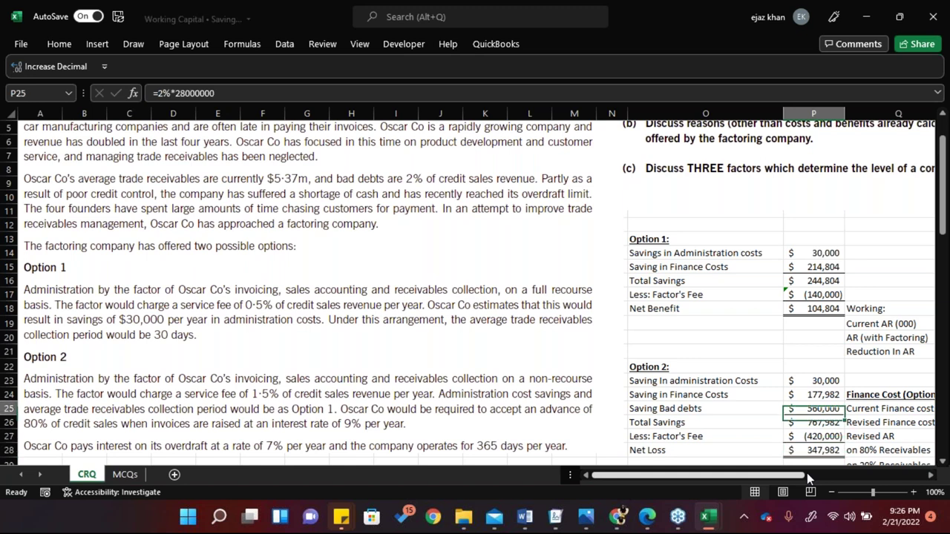
key(F2)
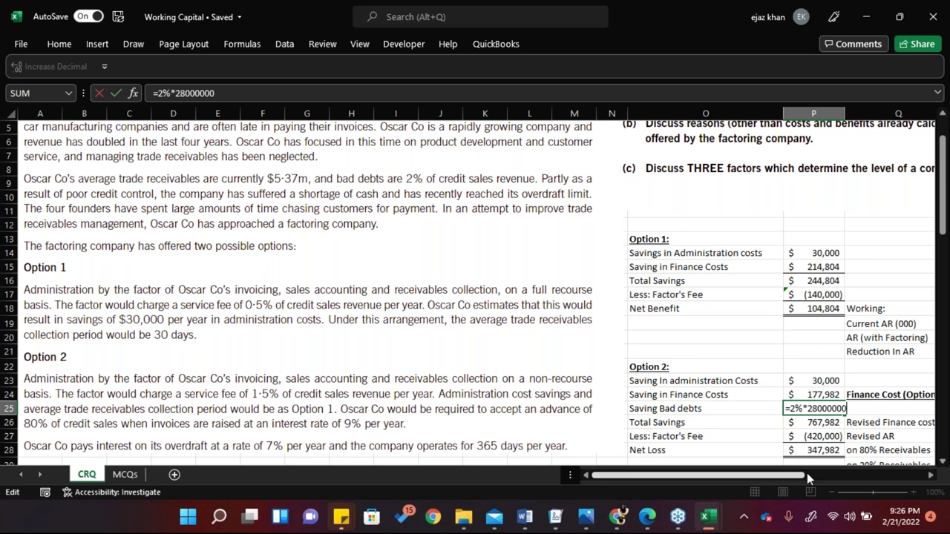
key(Return)
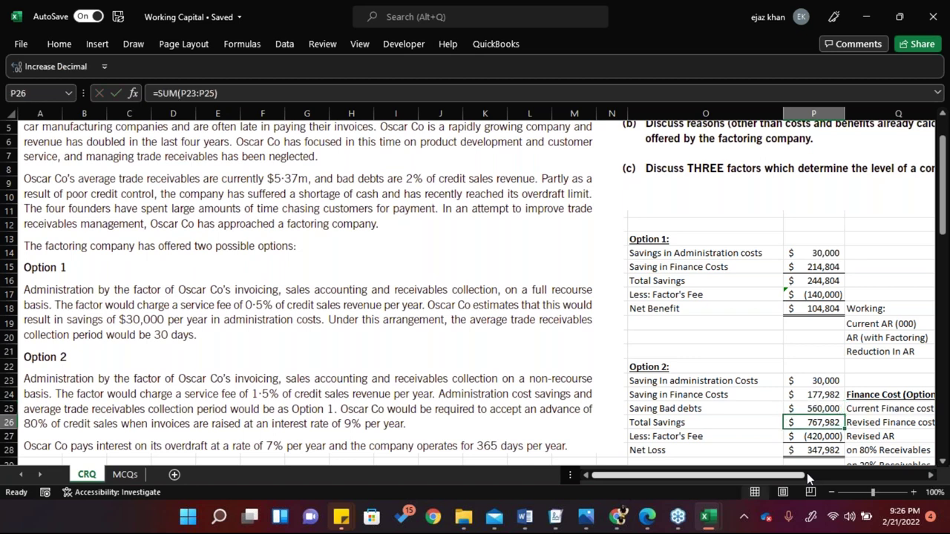
key(Down)
key(Up)
key(Up)
key(F2)
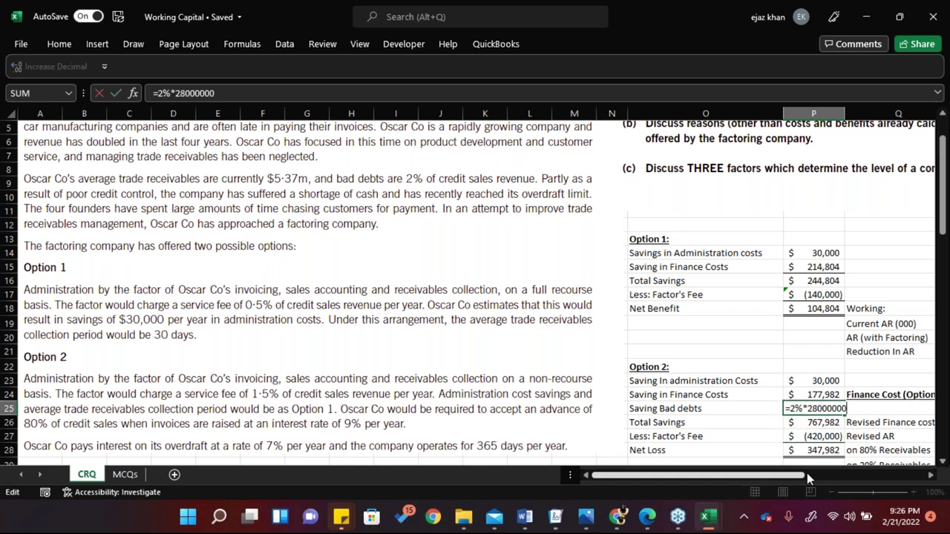
key(Escape)
key(Return)
key(Down)
key(Down)
key(Down)
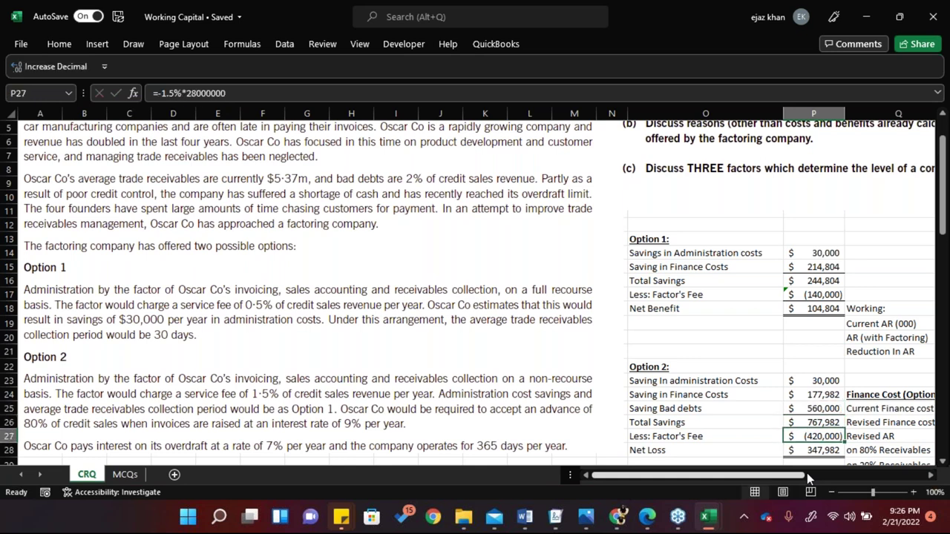
Relabel the Option 2 net result in O28 as "Net Benefit"
key(Up)
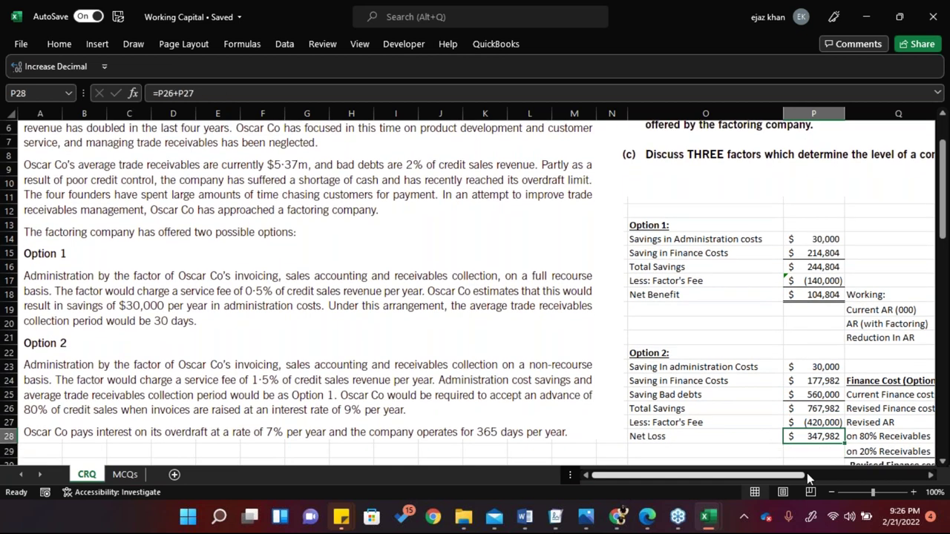
key(Left)
text(Net Bef)
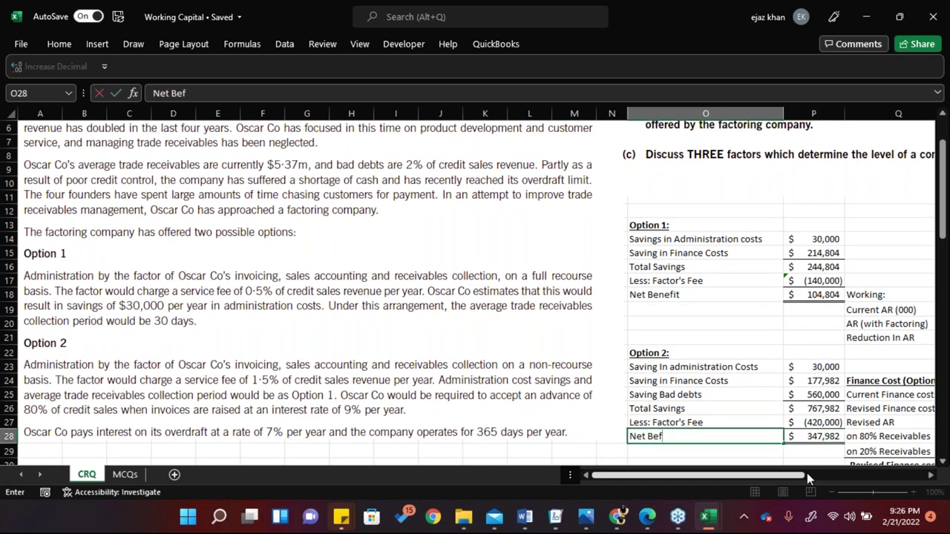
key(BackSpace)
text(nefit)
key(Return)
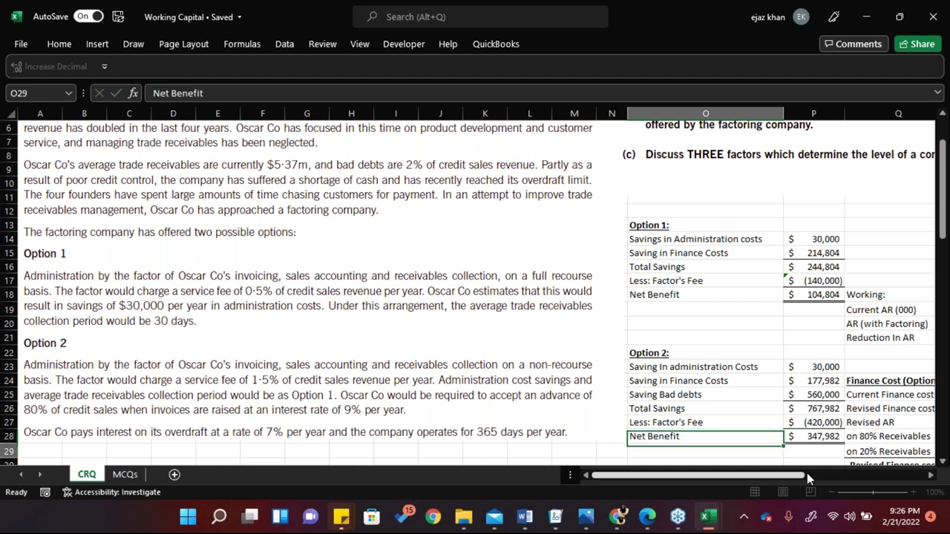
key(Right)
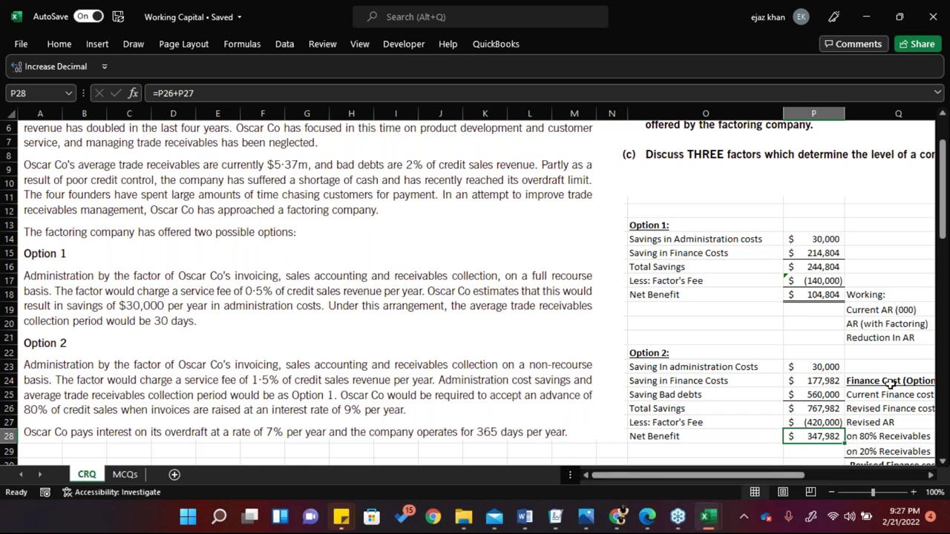
Review the Option 1 and Option 2 calculations with their workings, and requirements (a) to (c)
click(926, 338)
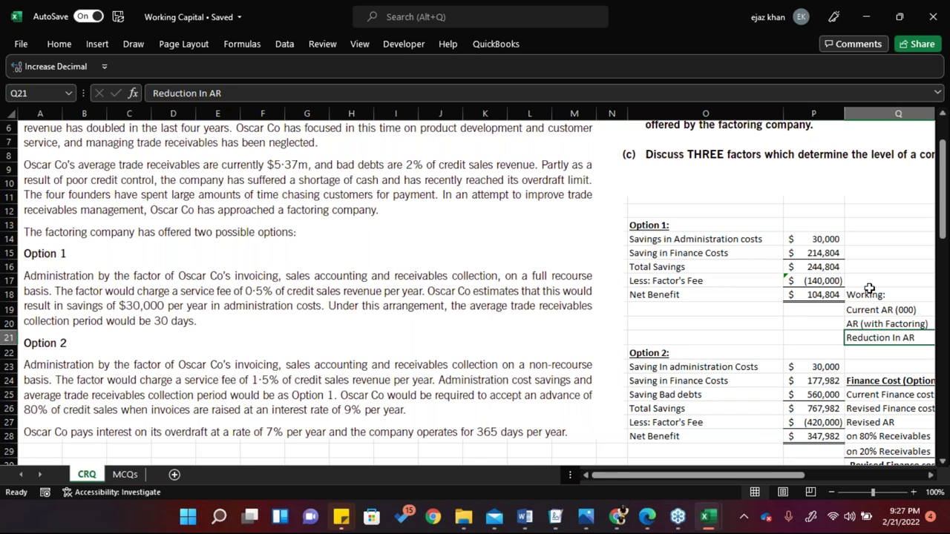
click(814, 280)
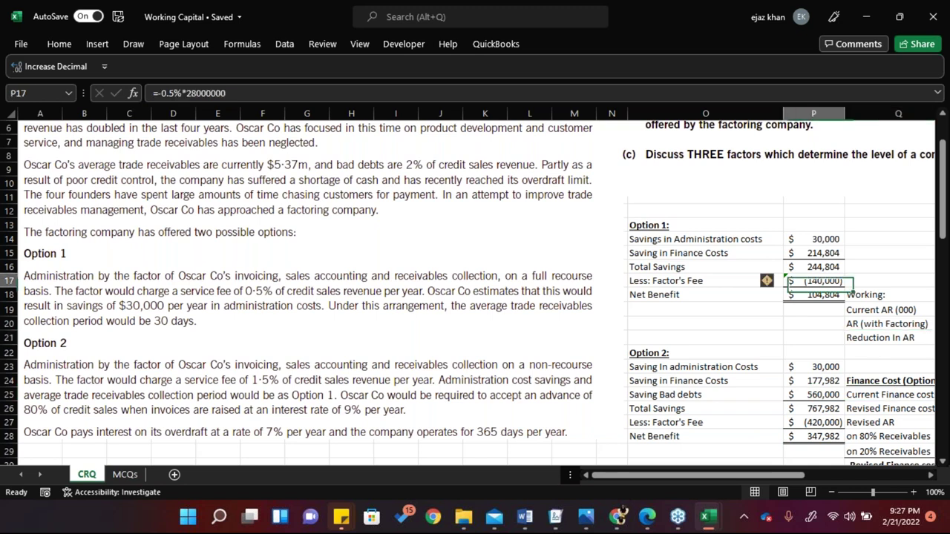
click(734, 216)
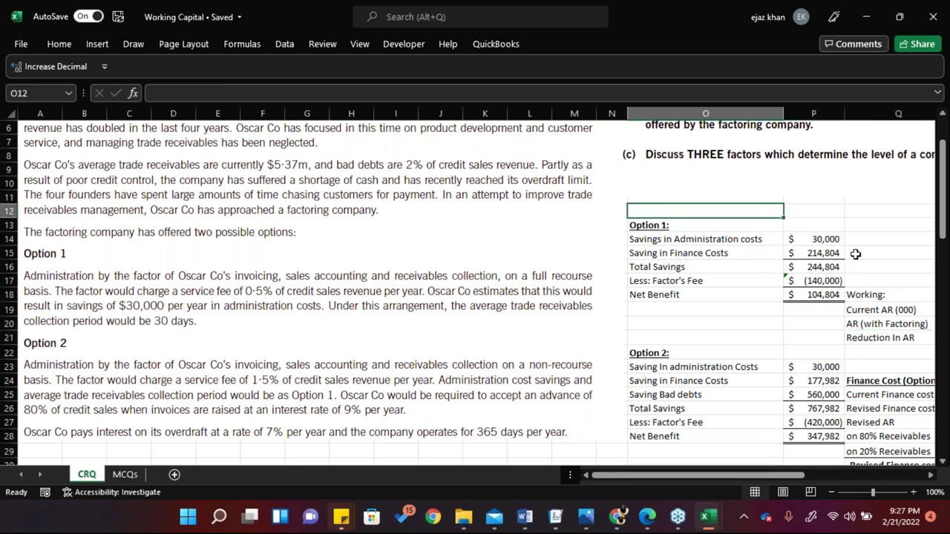
drag(791, 475, 831, 474)
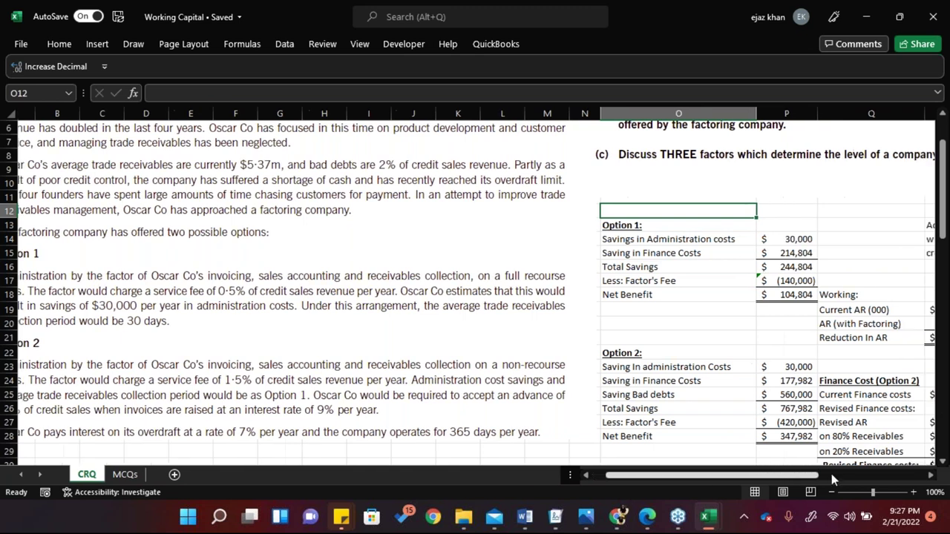
mouse_move(942, 230)
mouse_down()
mouse_move(943, 347)
mouse_move(940, 240)
mouse_up()
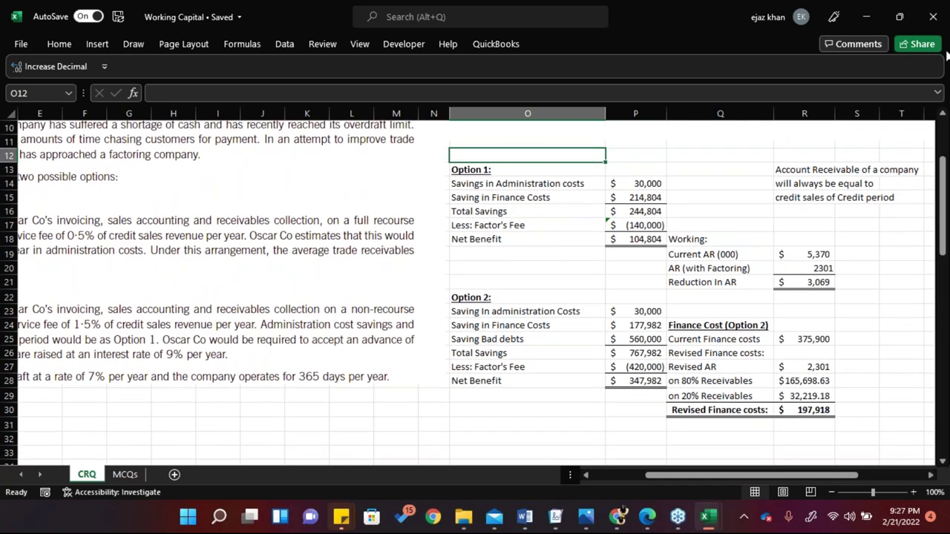
click(946, 109)
drag(943, 137, 944, 119)
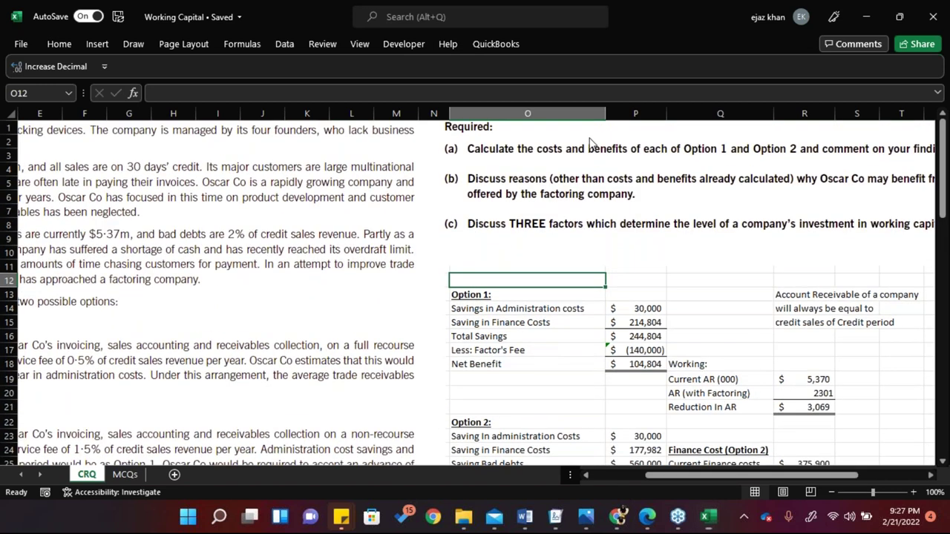
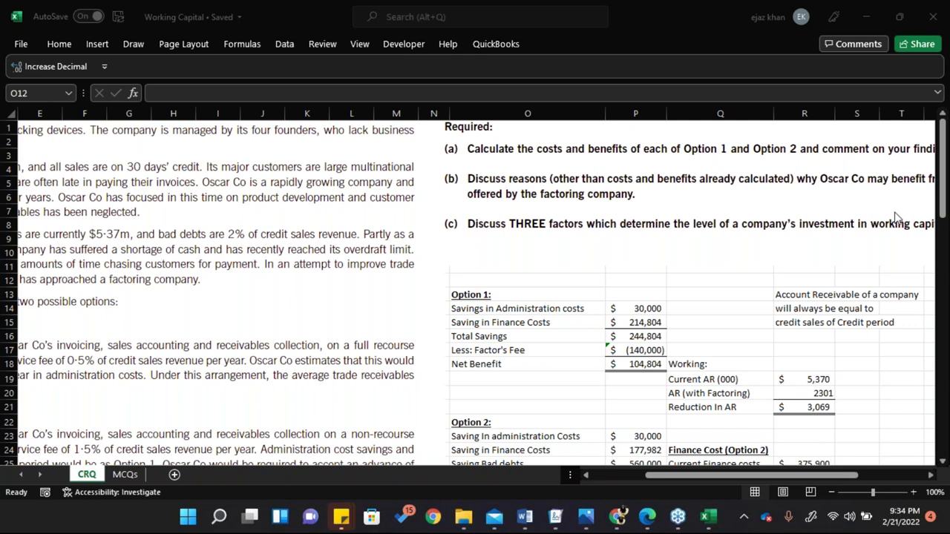
Go to the PNP PLC (June 07 – Modified) question on the CRQ sheet and skim its data and requirements
click(946, 181)
drag(945, 180, 936, 386)
drag(809, 478, 742, 475)
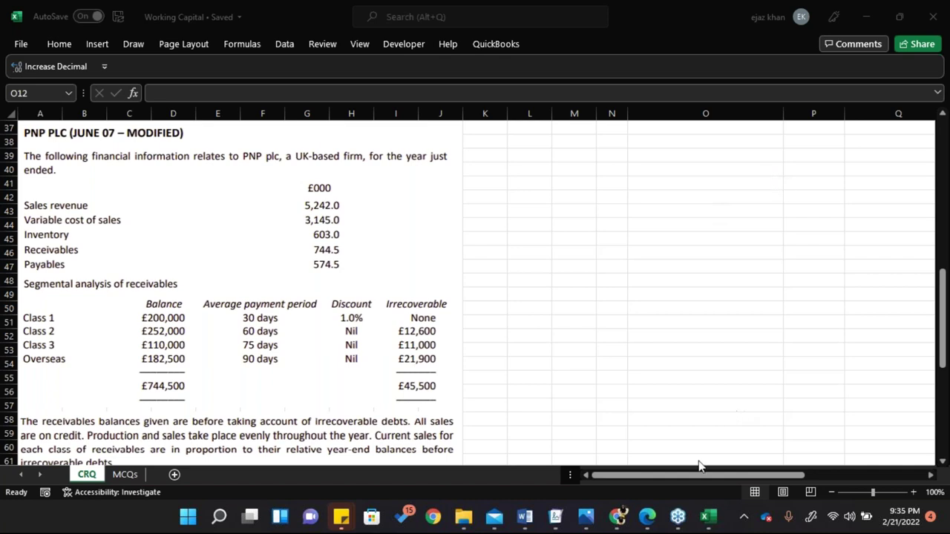
click(615, 477)
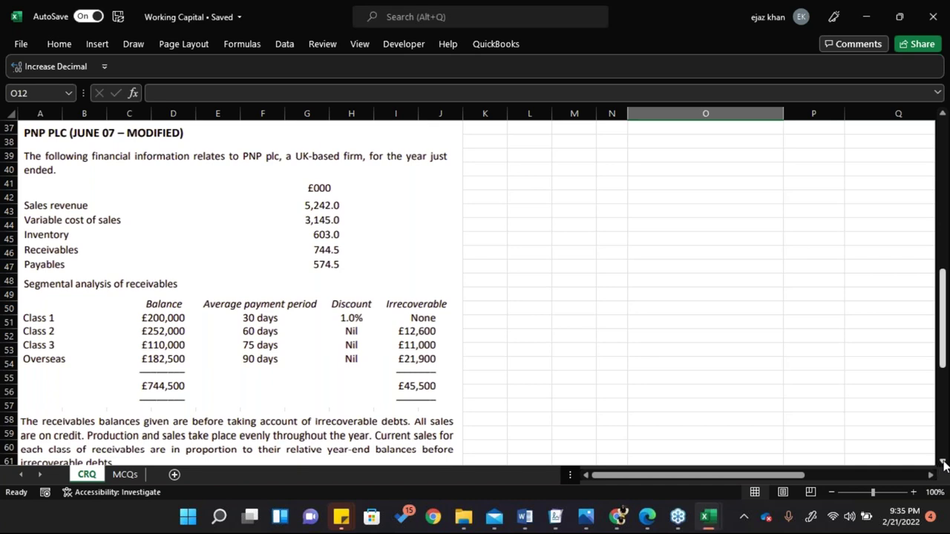
scroll(942, 464, down, 1)
scroll(942, 462, down, 8)
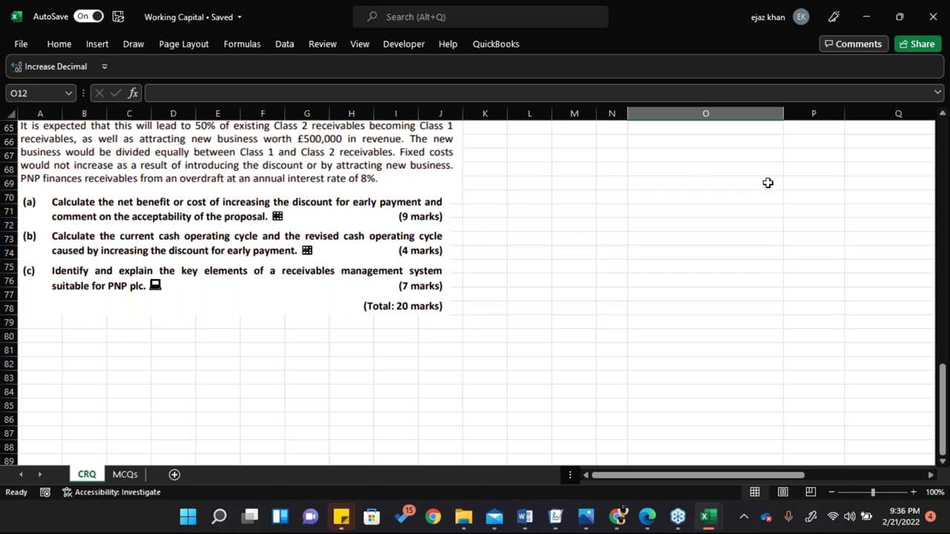
scroll(943, 115, up, 4)
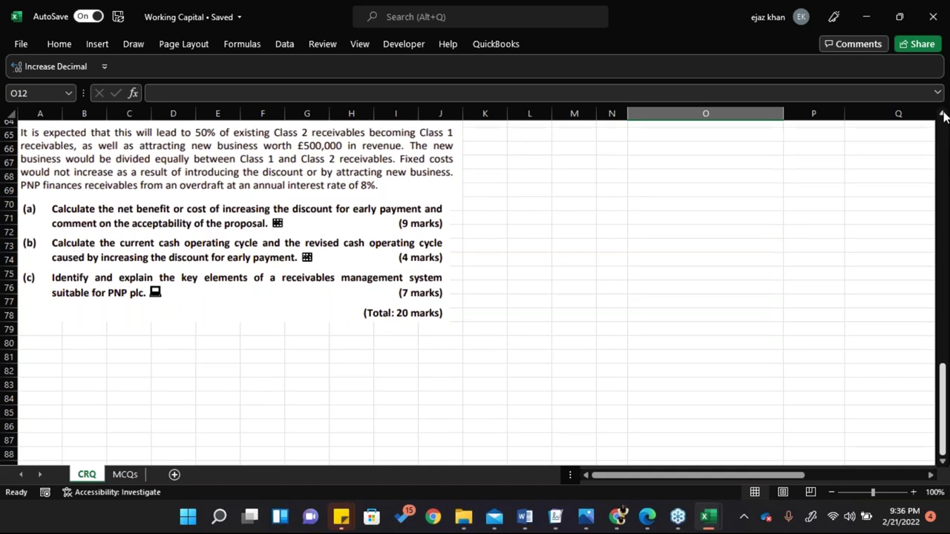
scroll(944, 119, up, 4)
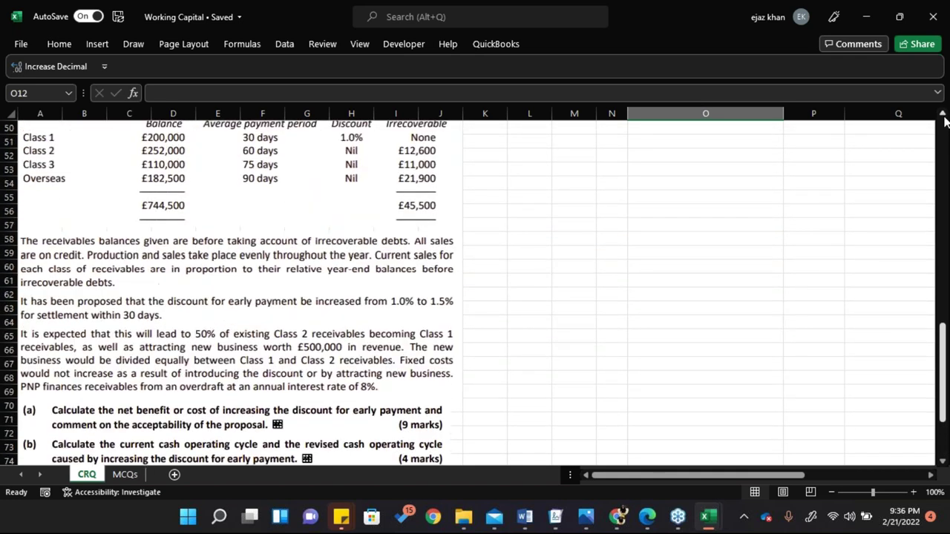
scroll(944, 118, up, 3)
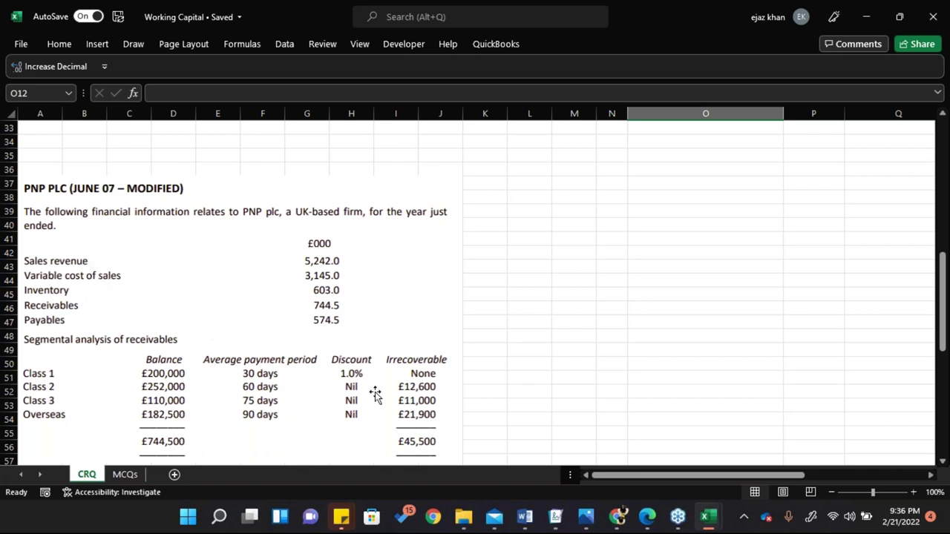
Read PNP plc's financial information, segmental analysis of receivables and the early payment discount proposal
right_click(942, 461)
key(Escape)
right_click(942, 464)
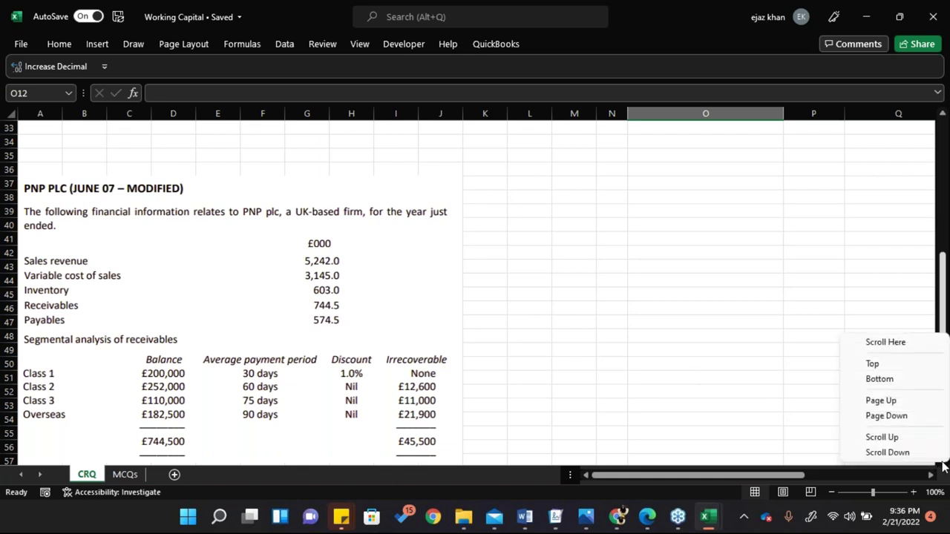
click(942, 464)
click(943, 464)
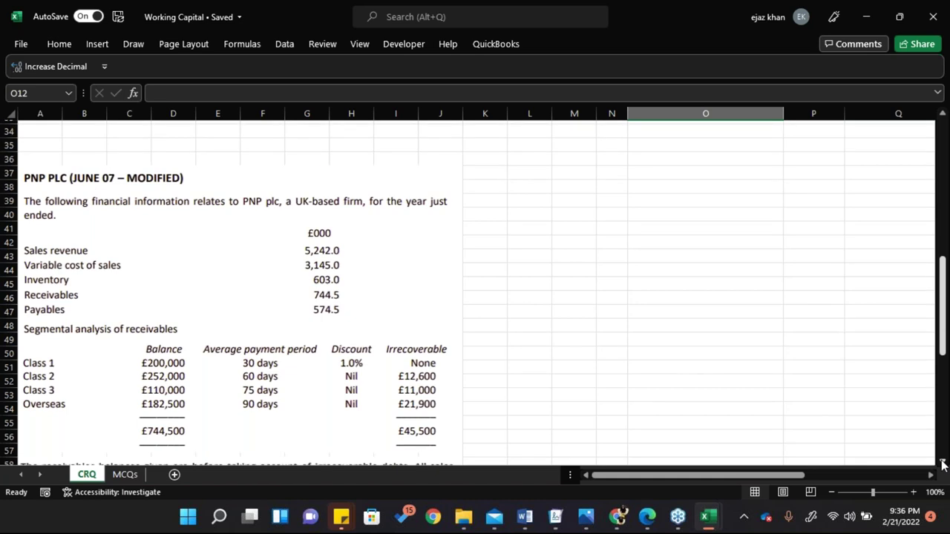
click(942, 464)
click(942, 463)
click(943, 463)
click(942, 464)
click(942, 464)
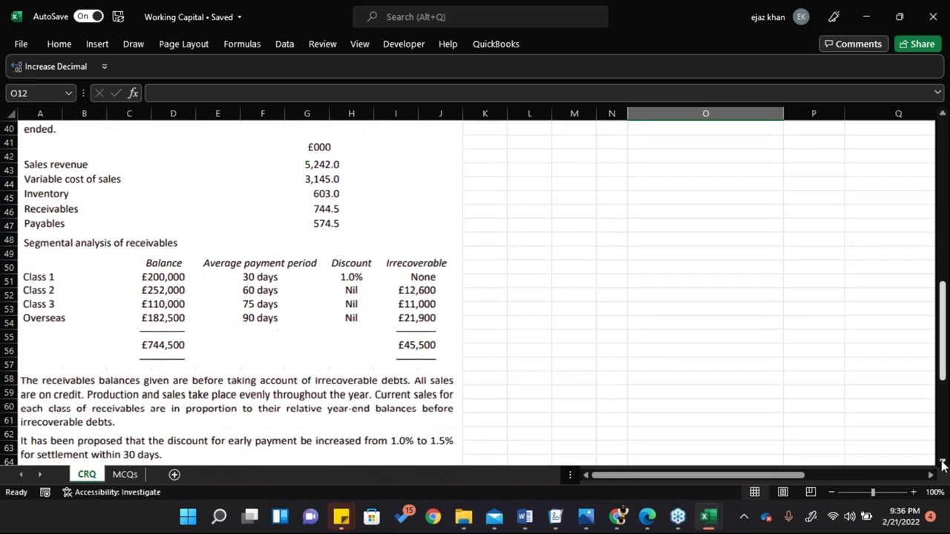
click(942, 464)
click(943, 464)
click(942, 464)
click(943, 464)
click(943, 464)
click(943, 464)
click(942, 464)
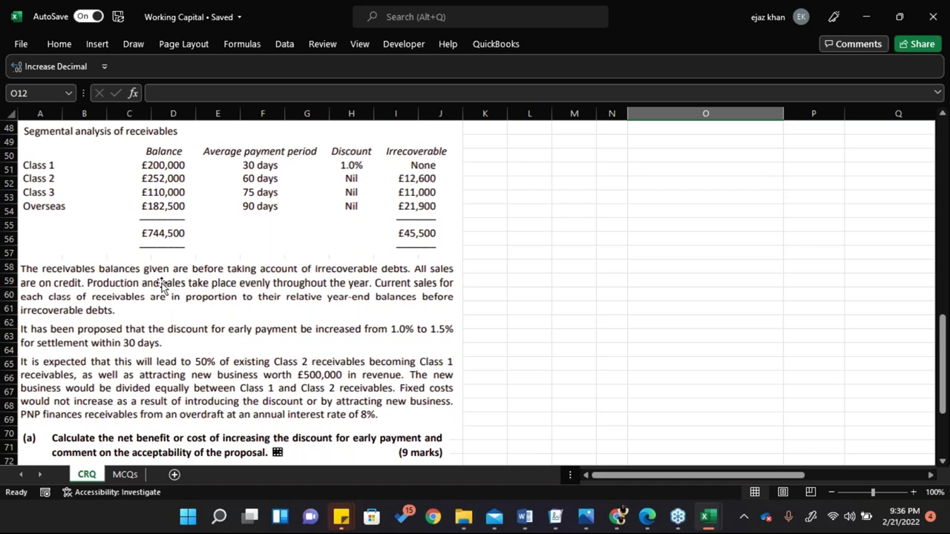
Move the picture with the receivables and discount proposal text slightly up, directly beneath the segmental analysis table
drag(195, 279, 171, 283)
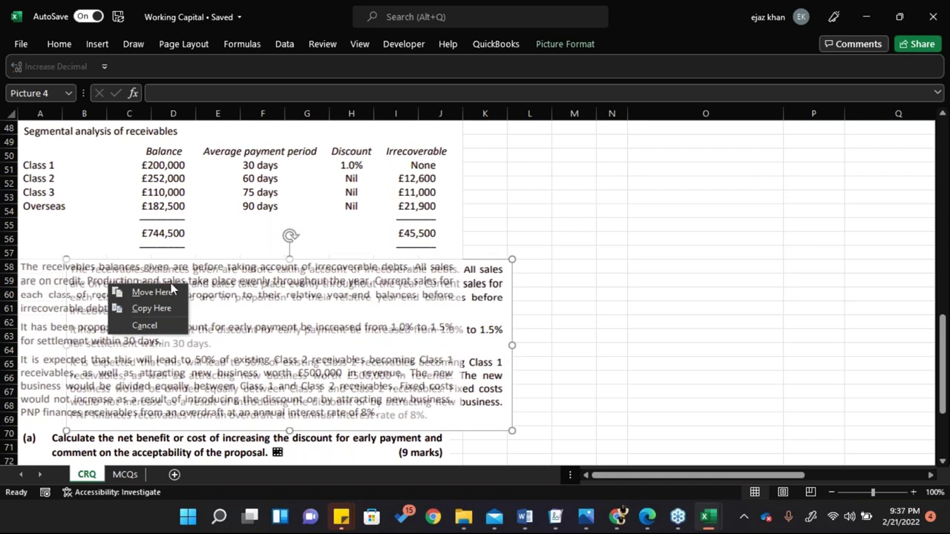
click(170, 291)
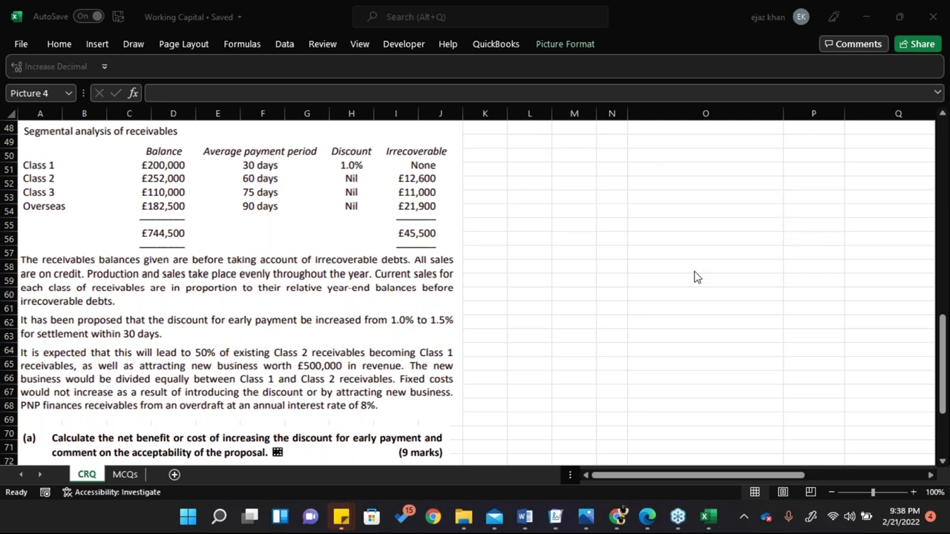
click(942, 404)
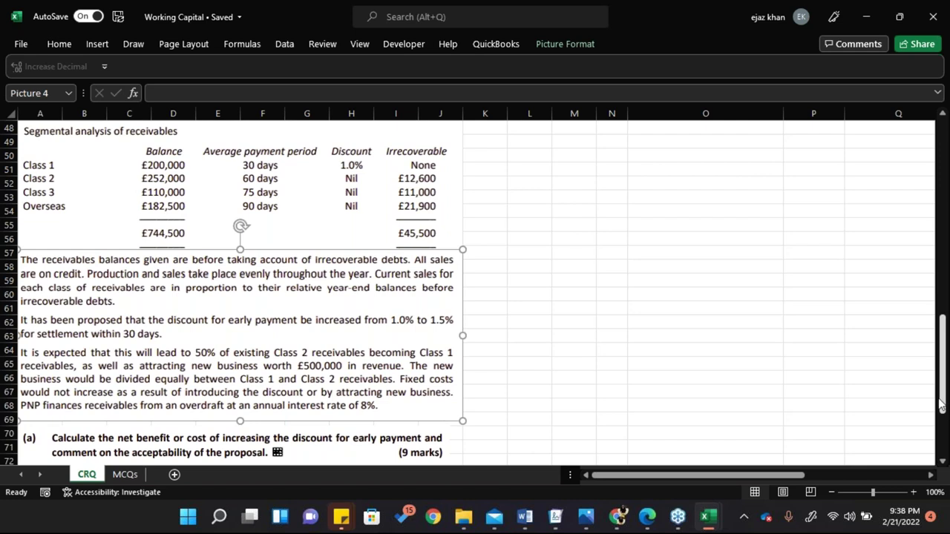
click(691, 328)
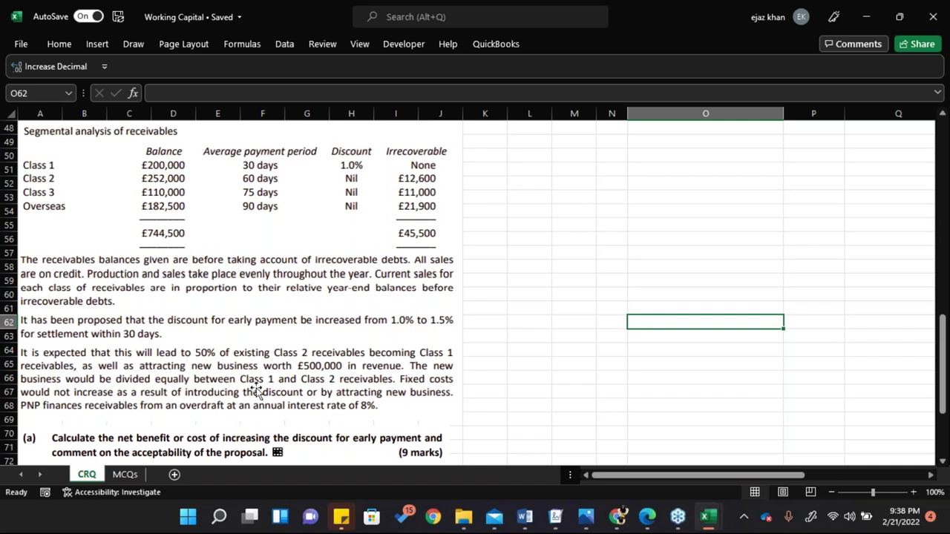
Enter the heading "Cost of Discount:" in K38 beside the PNP PLC question
right_click(528, 225)
key(Escape)
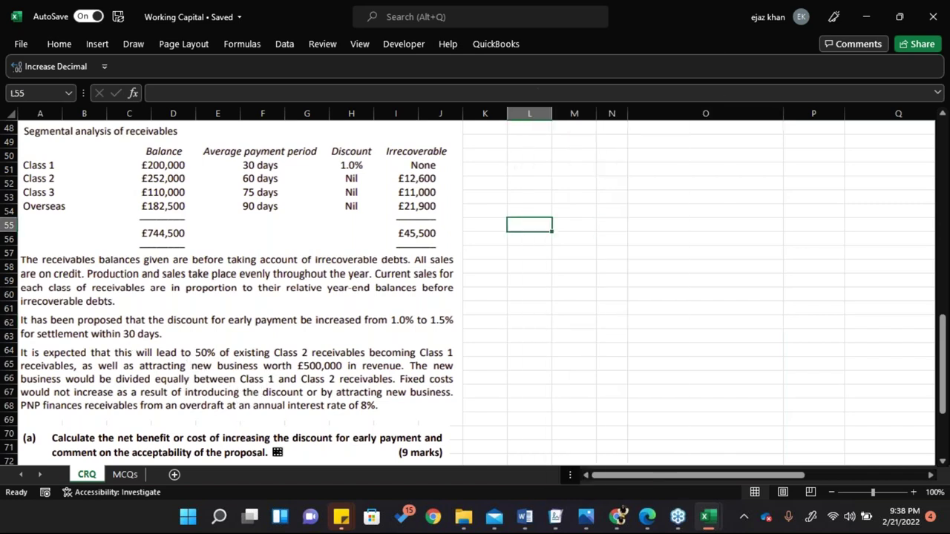
click(490, 147)
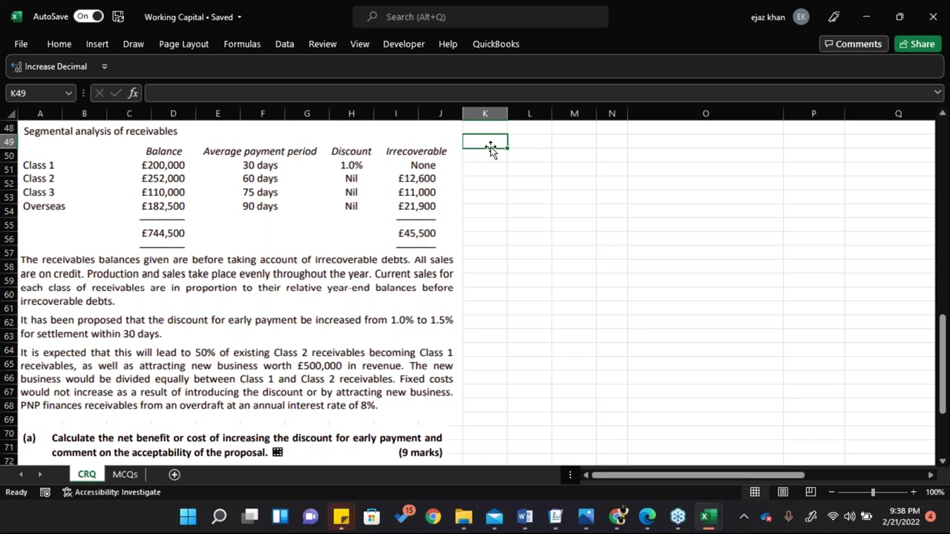
key(Up)
key(Up)
key(Up)
key(Up)
key(Up)
key(Up)
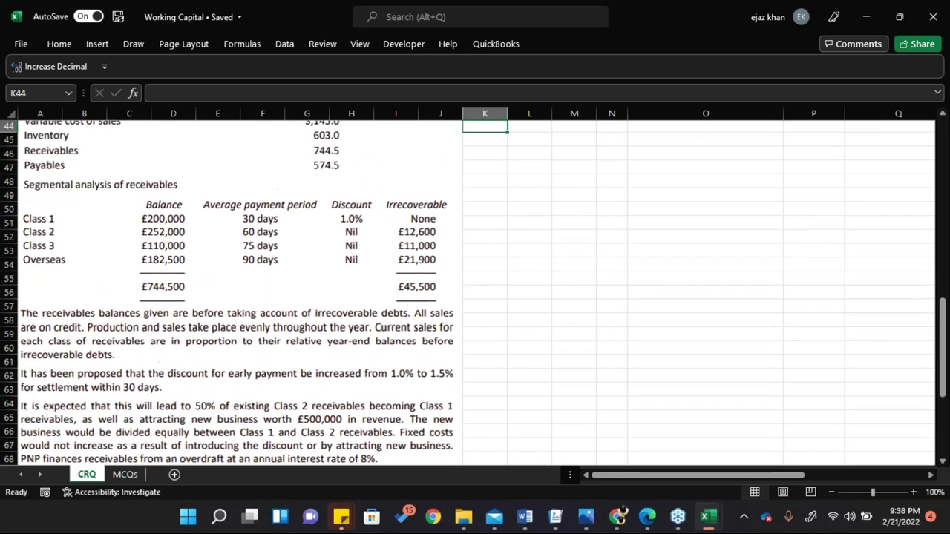
key(Up)
key(Up)
key(Up)
key(Up)
key(Up)
key(Up)
key(Up)
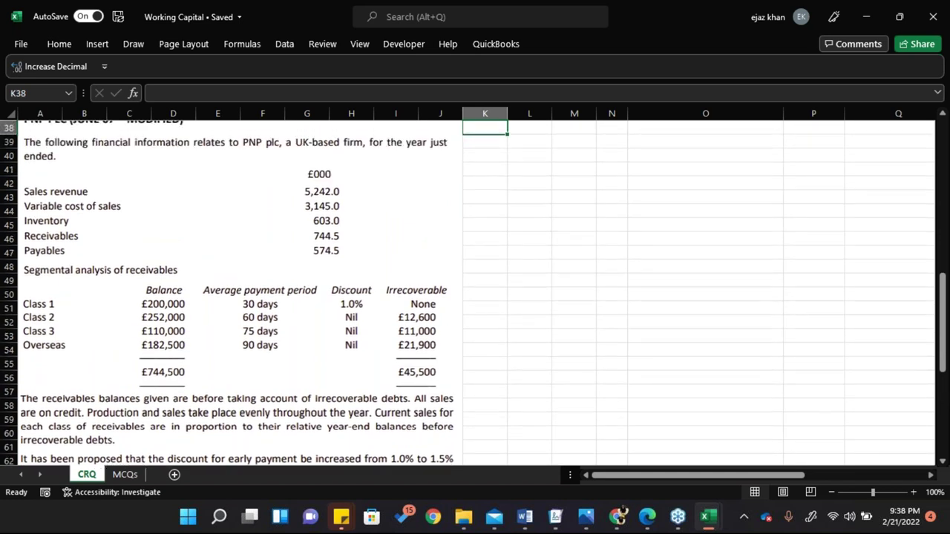
key(Down)
key(Down)
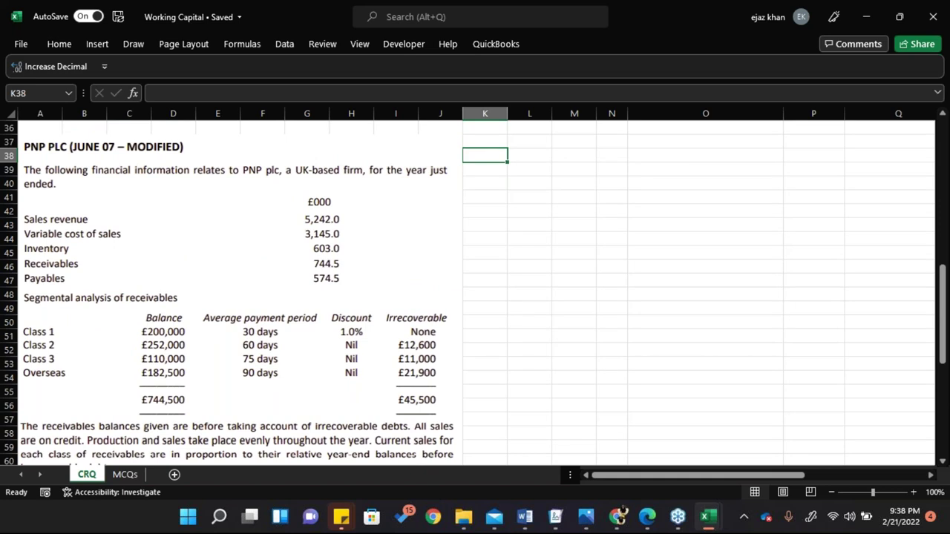
text(Cost)
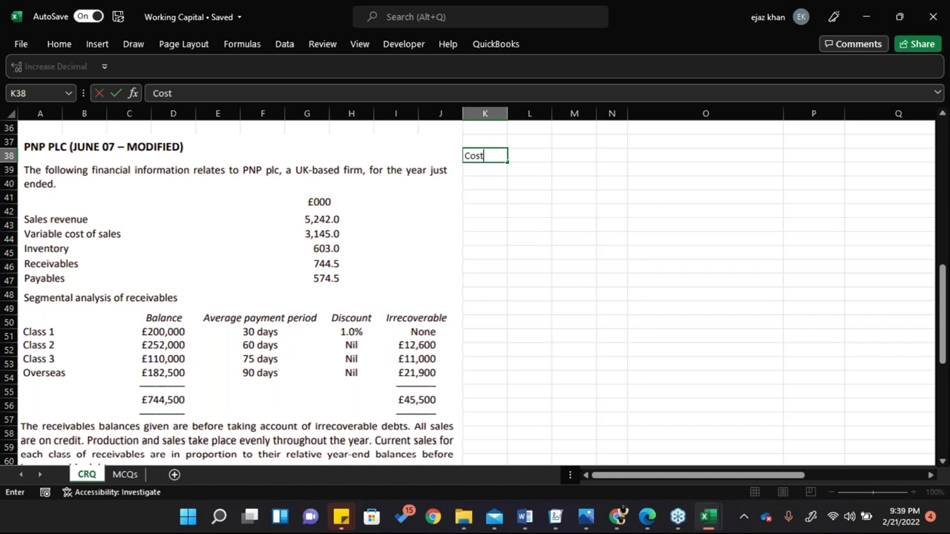
text( of Discount:)
key(Return)
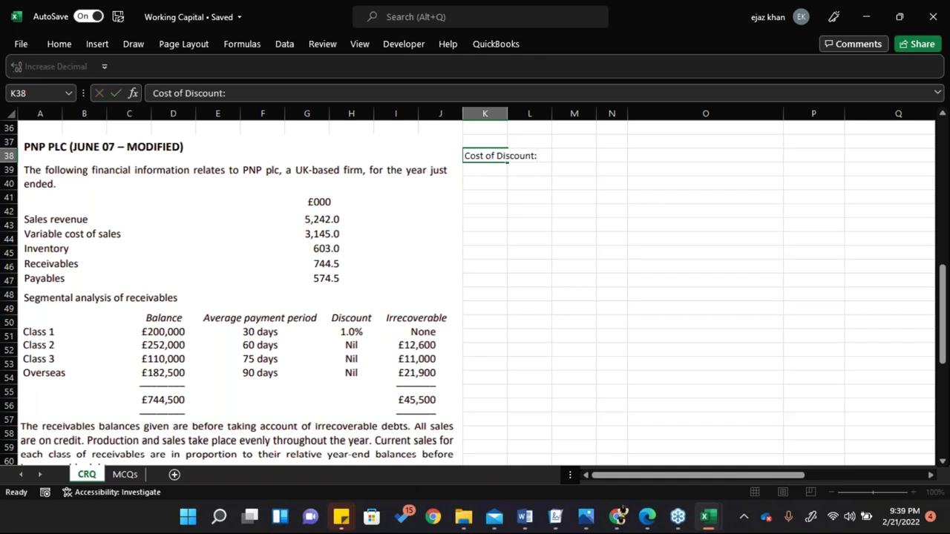
Make the "Cost of Discount:" heading in K38 bold and underlined
key(Up)
key(ctrl+b)
key(ctrl+u)
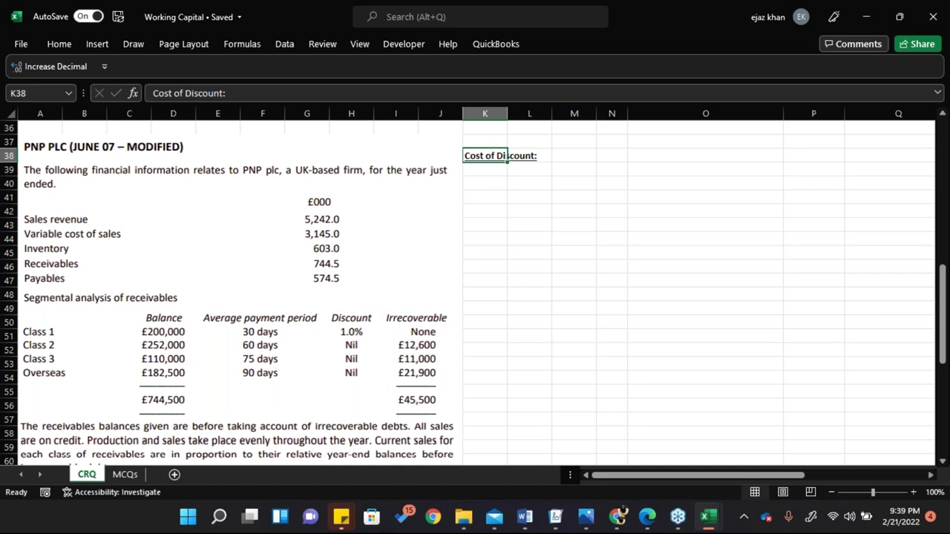
key(Down)
key(Down)
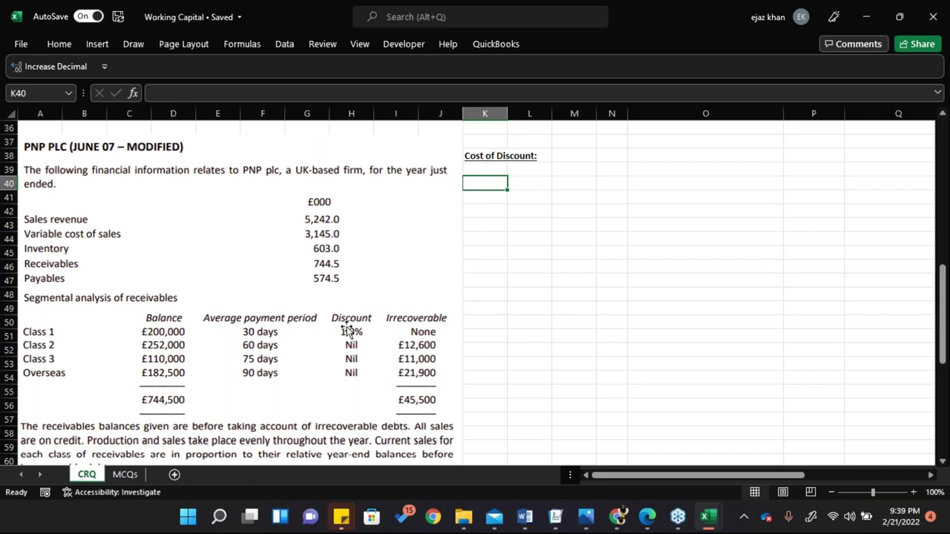
click(179, 343)
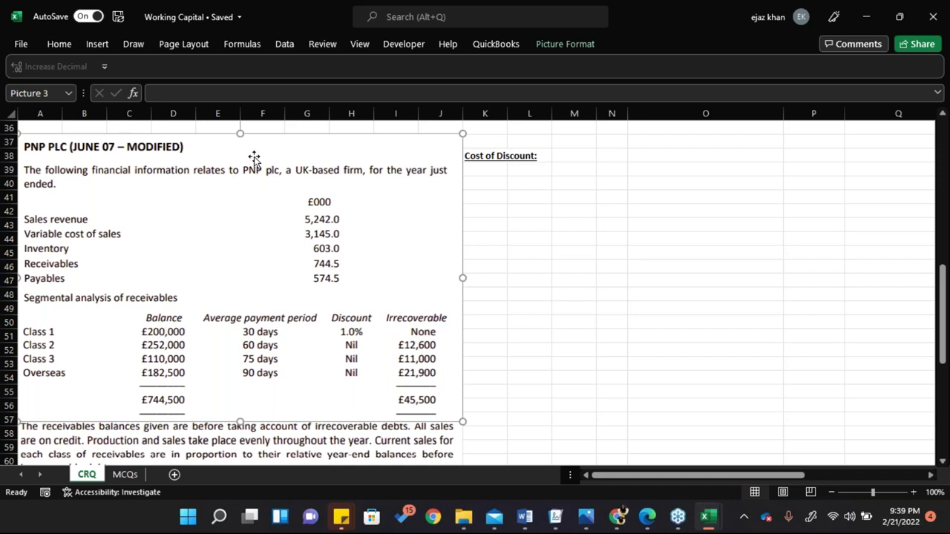
Move the picture with PNP plc's financial information and receivables table up by about one row
drag(255, 155, 240, 142)
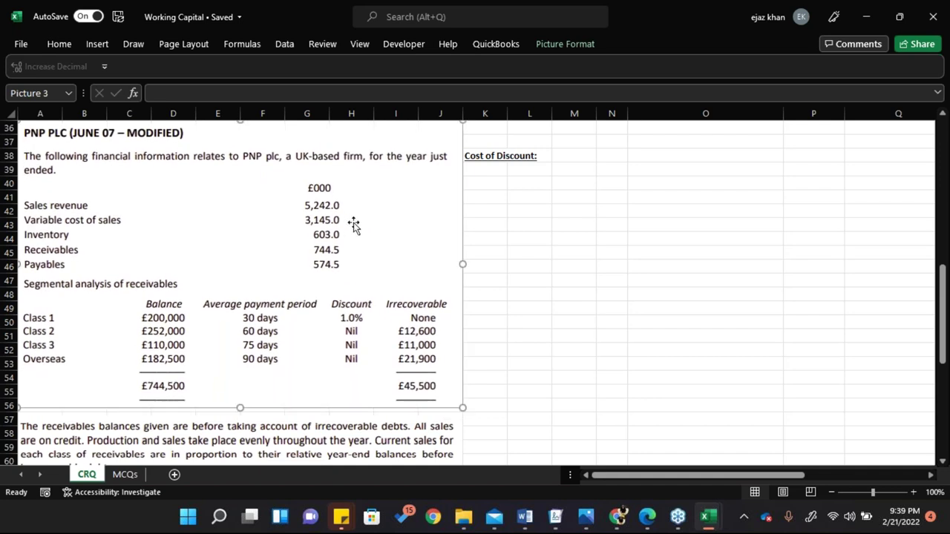
Enter the label "Sales (class 1)" in K40 and widen column K to fit it
click(487, 180)
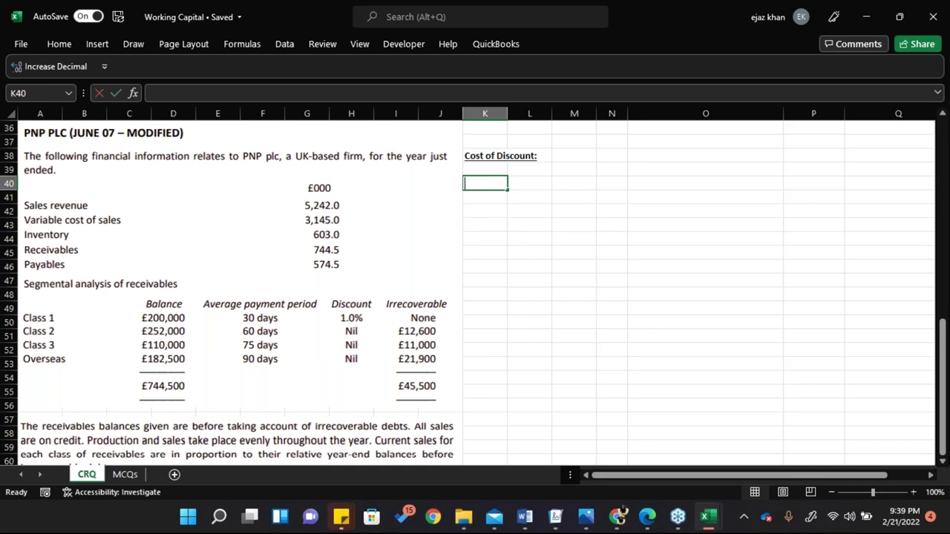
text(Sales )
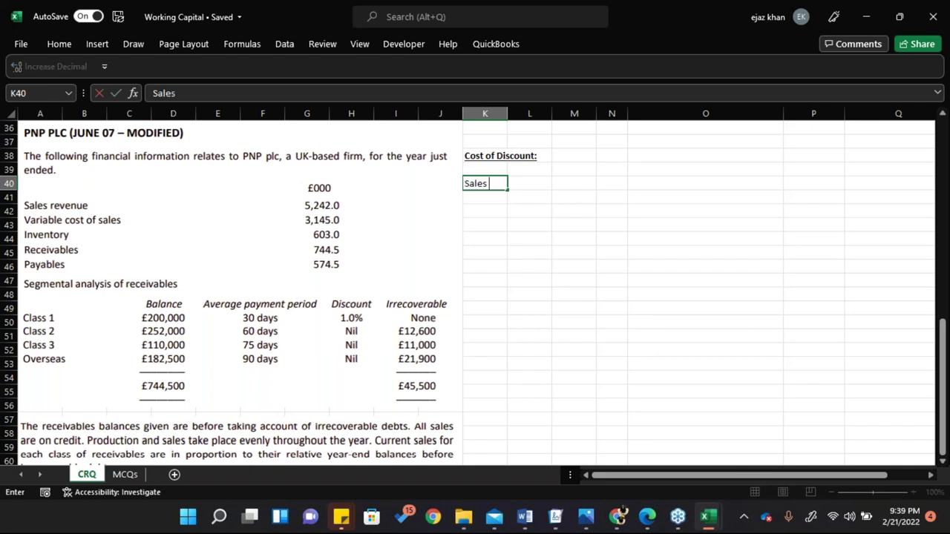
text((class 1))
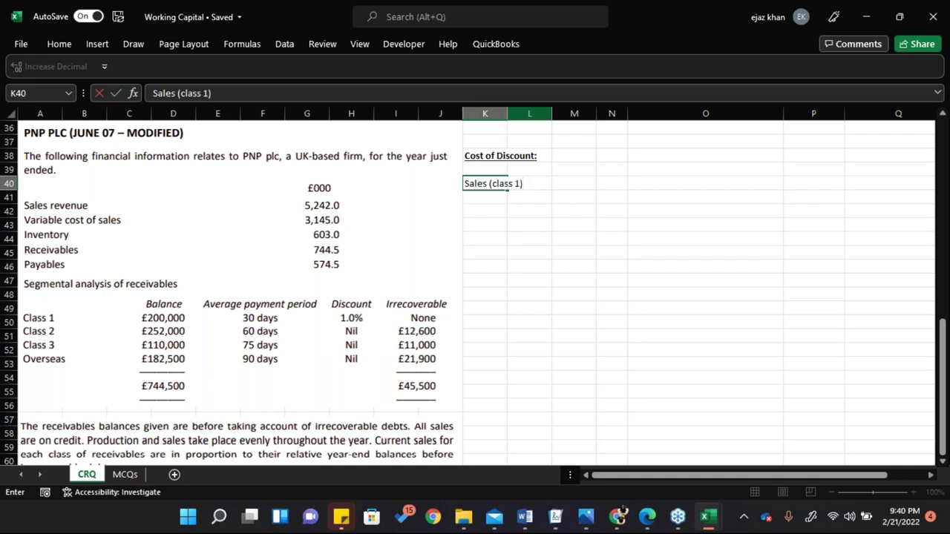
click(509, 113)
double_click(507, 114)
Calculate annual Class 1 sales in L40 with the formula =(200000/30)*365, consulting the question's text on receivables and the discount proposal
click(566, 180)
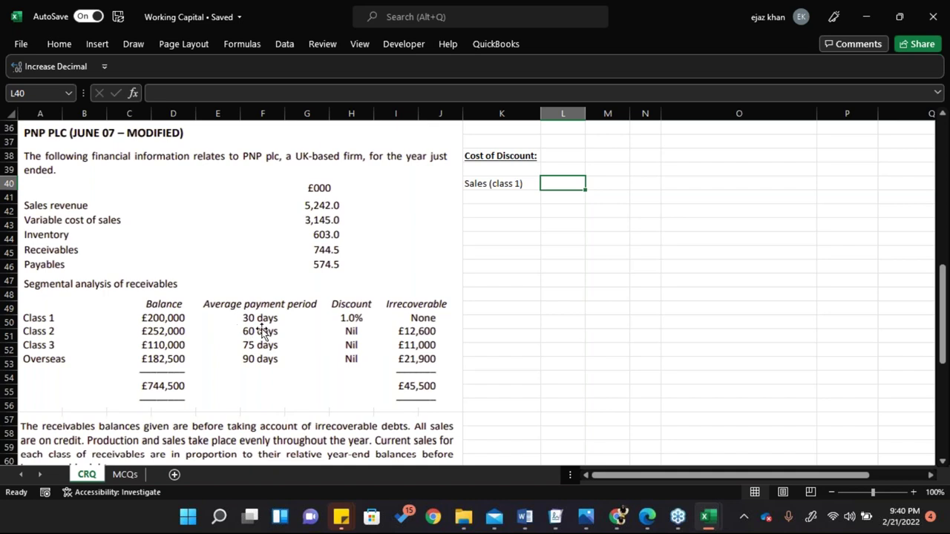
text(=)
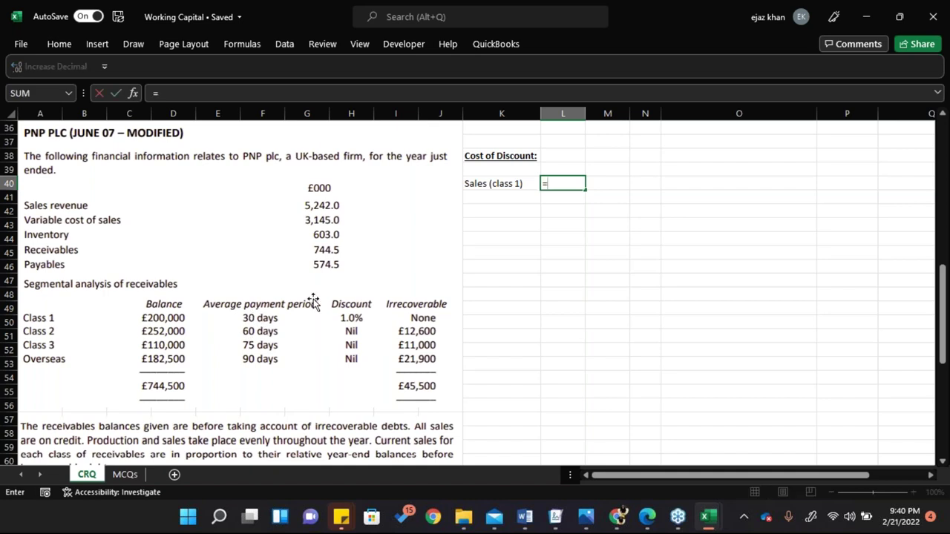
text((200)
key(BackSpace)
key(BackSpace)
key(BackSpace)
text((200000)
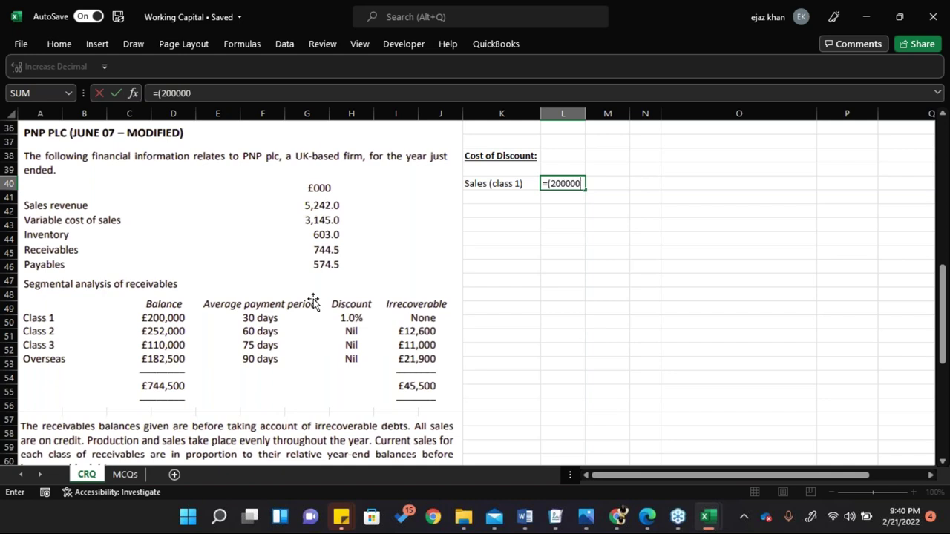
text(/300)
key(BackSpace)
text())
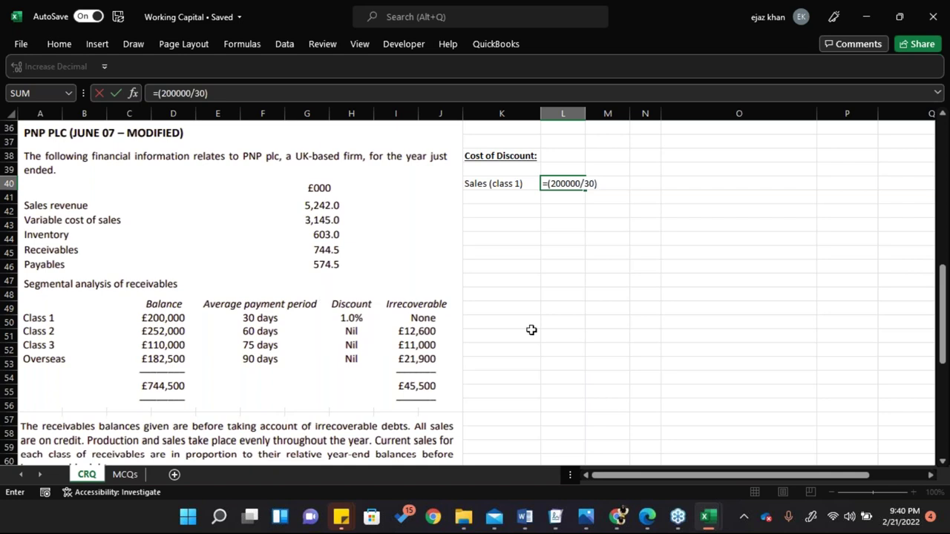
right_click(943, 441)
click(945, 449)
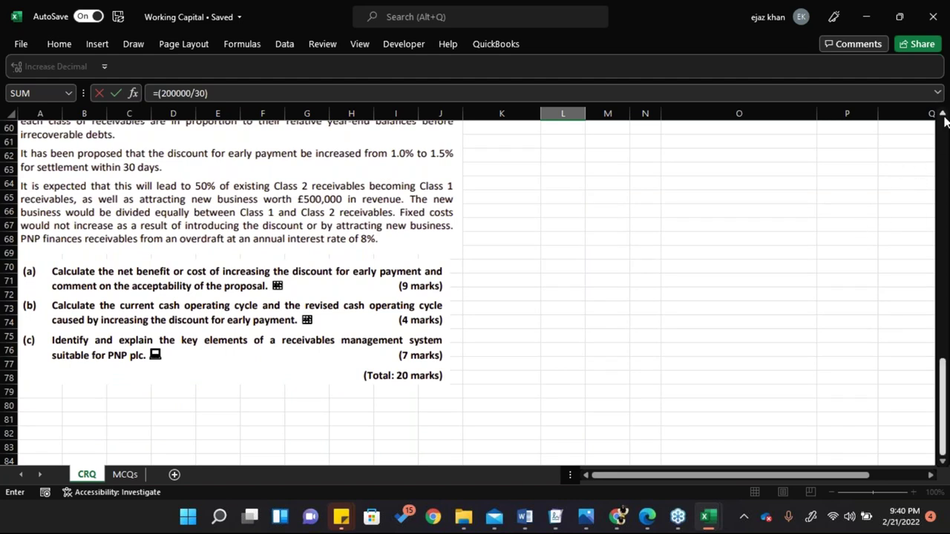
scroll(944, 119, up, 2)
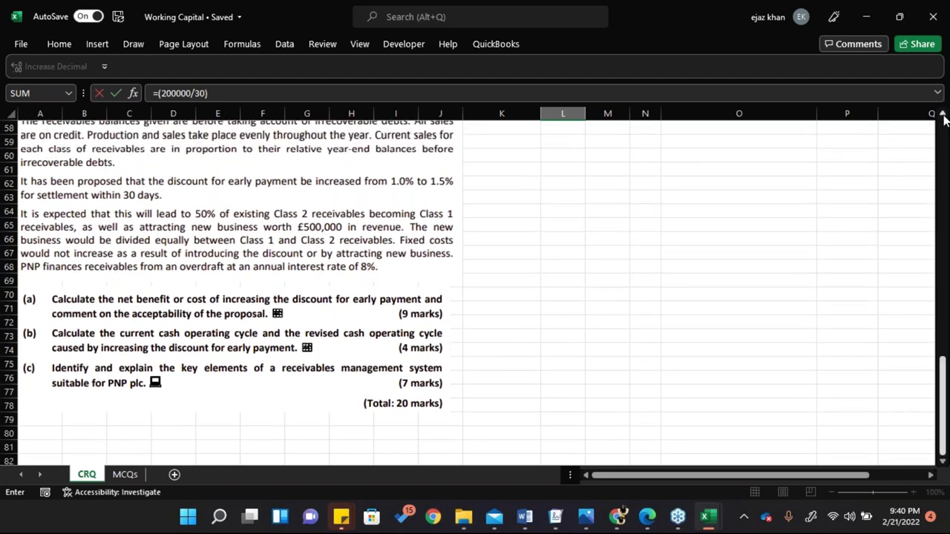
scroll(943, 119, up, 1)
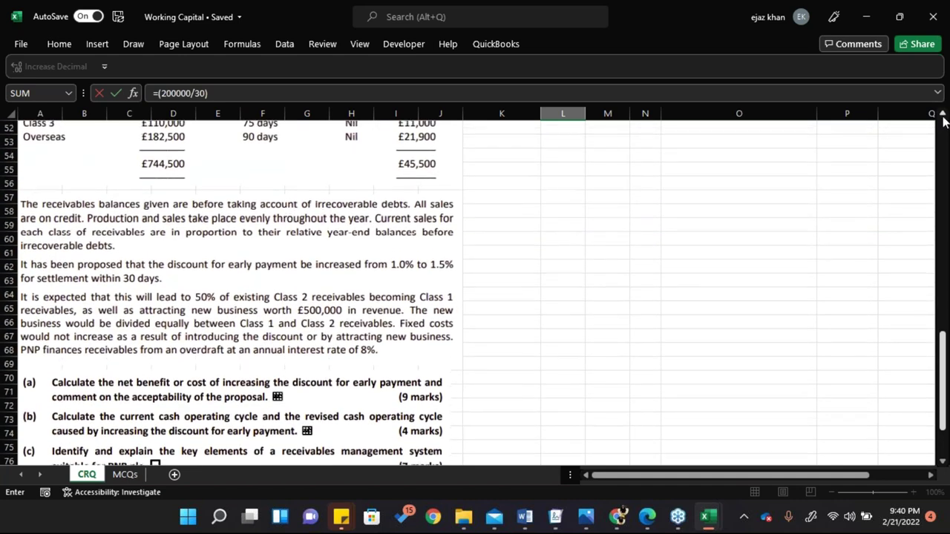
scroll(944, 119, up, 5)
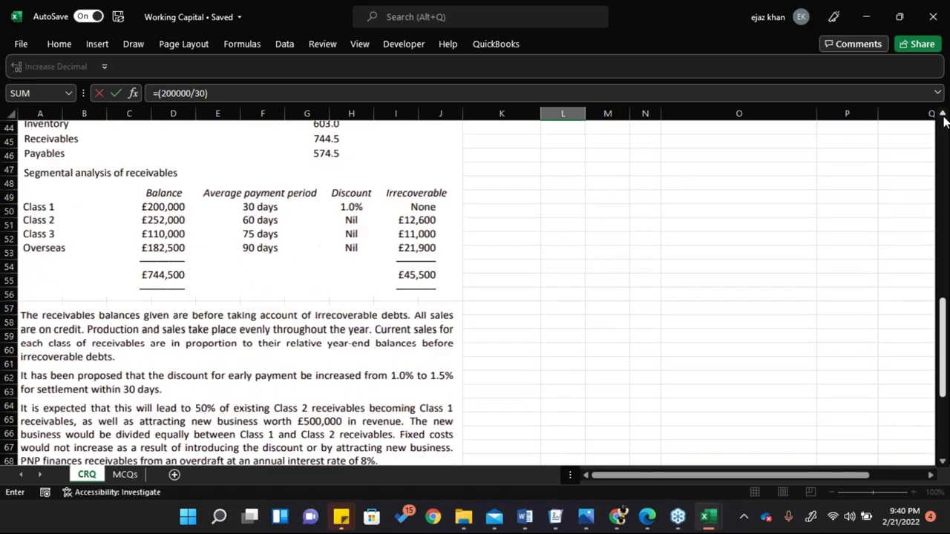
scroll(944, 119, up, 1)
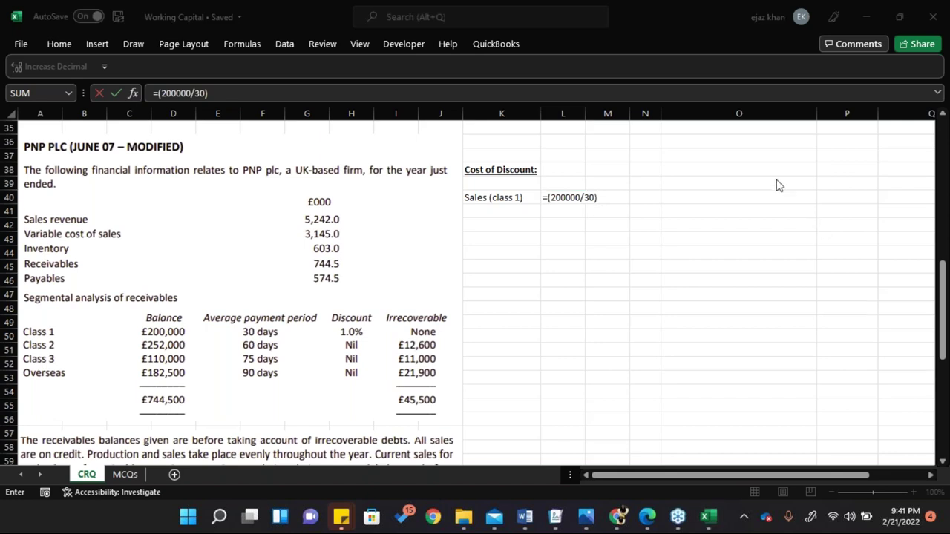
click(598, 208)
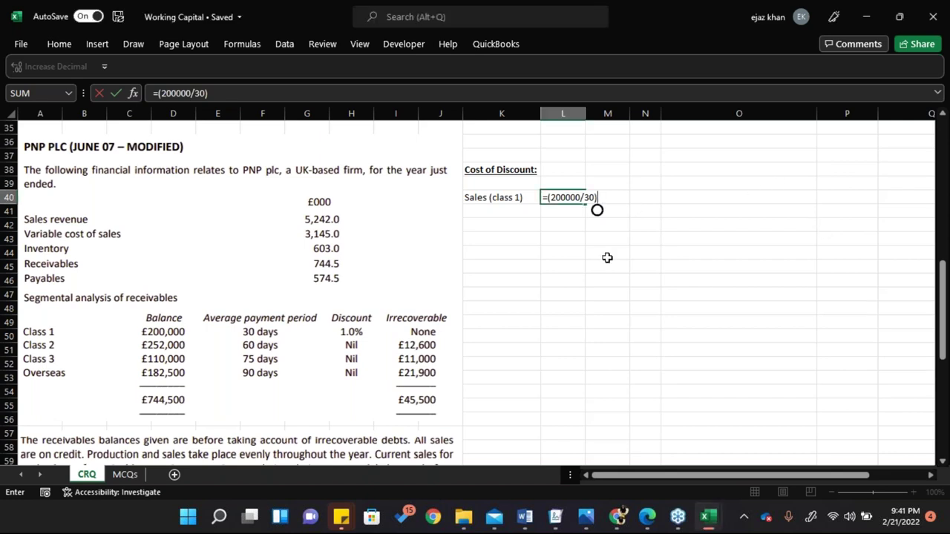
text(*365)
key(ctrl+Return)
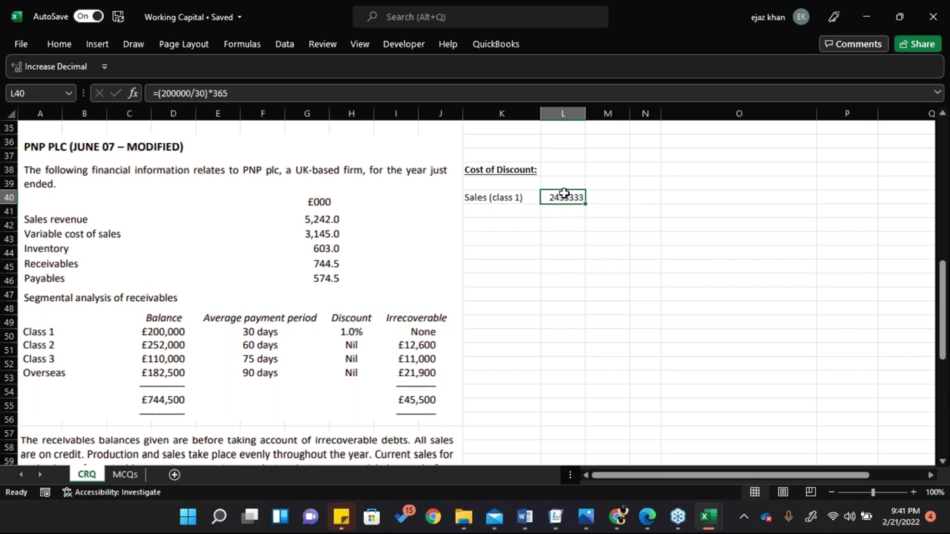
Format the Class 1 sales figure in L40 as dollar accounting with no decimal places
click(59, 44)
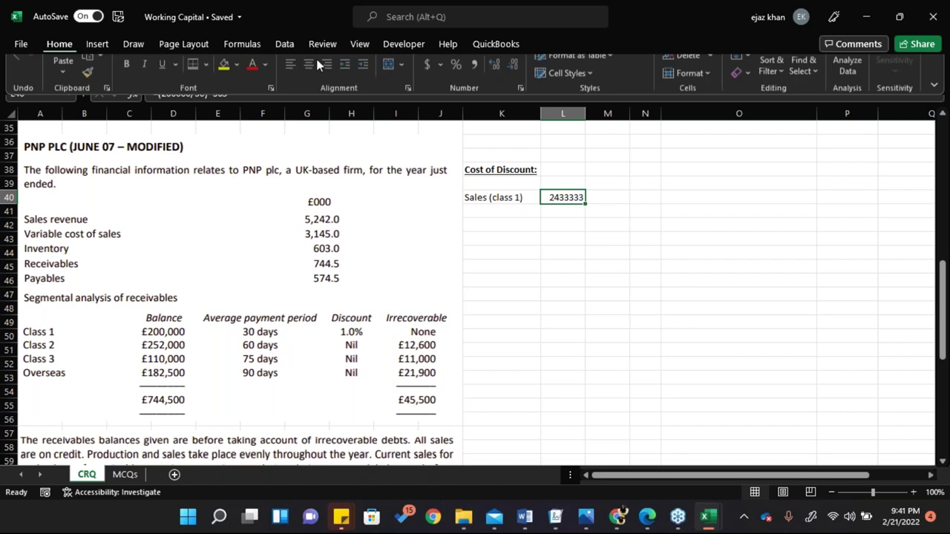
click(428, 92)
click(514, 92)
click(513, 93)
click(576, 203)
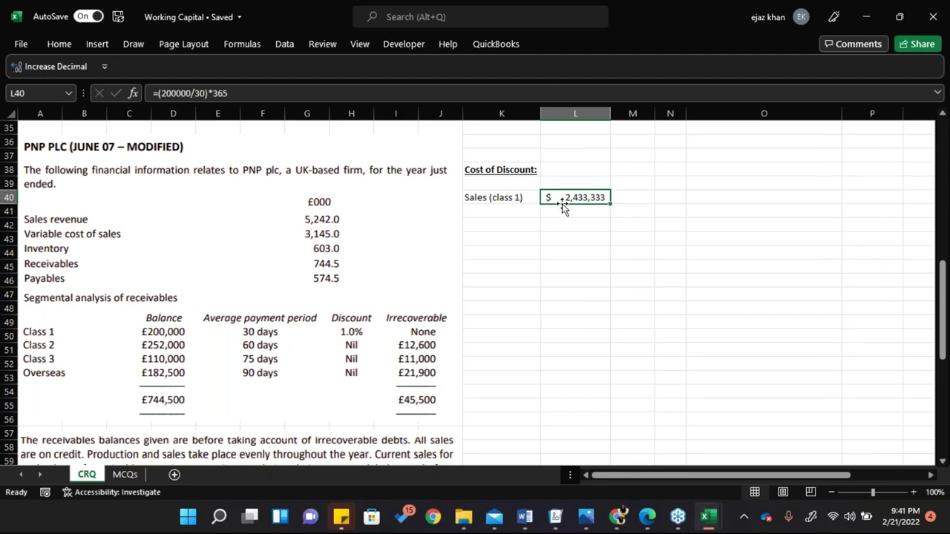
Add a "Current cost of discount" row in K41:L41 with the formula =1%*L40, and widen column K to fit the label
click(476, 211)
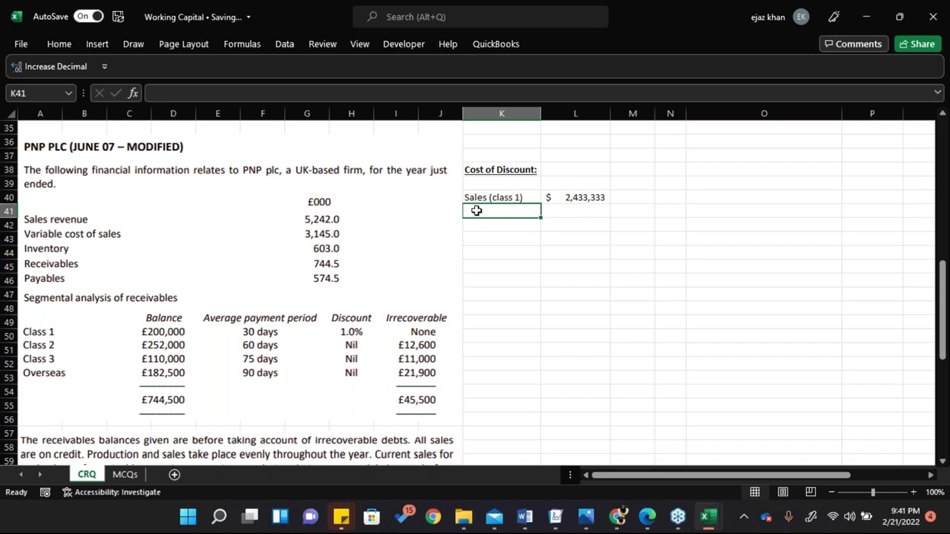
text(Current c)
key(BackSpace)
key(BackSpace)
text(c)
key(BackSpace)
text(cost of discount)
key(Tab)
text(=1%*)
key(Up)
key(Return)
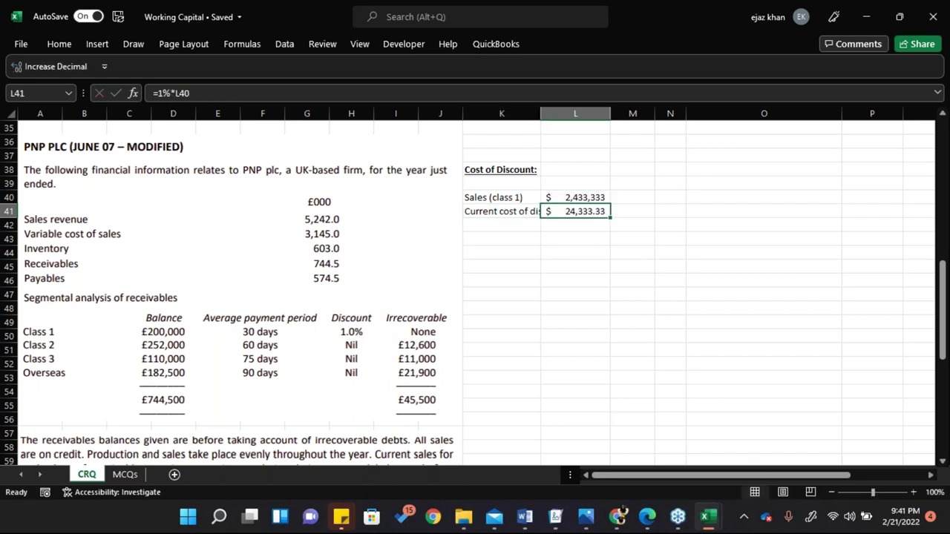
drag(542, 116, 581, 124)
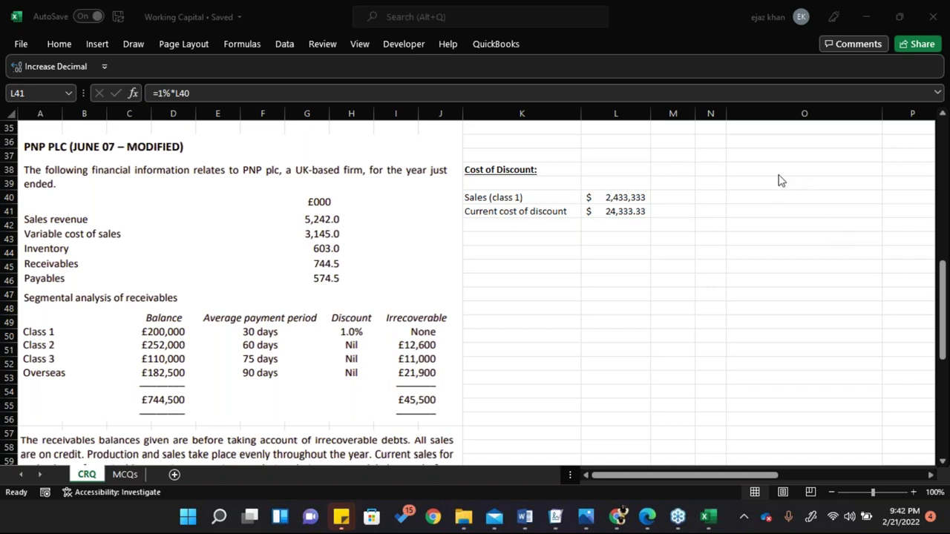
Enter the heading "Revised cost of Discount:" in K43 and make it bold and underlined
click(503, 225)
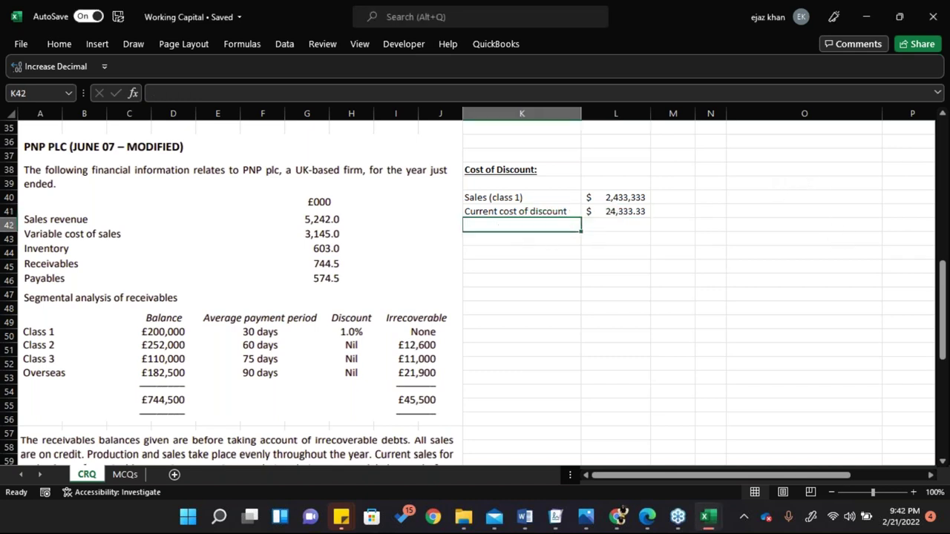
key(Down)
text(Revi)
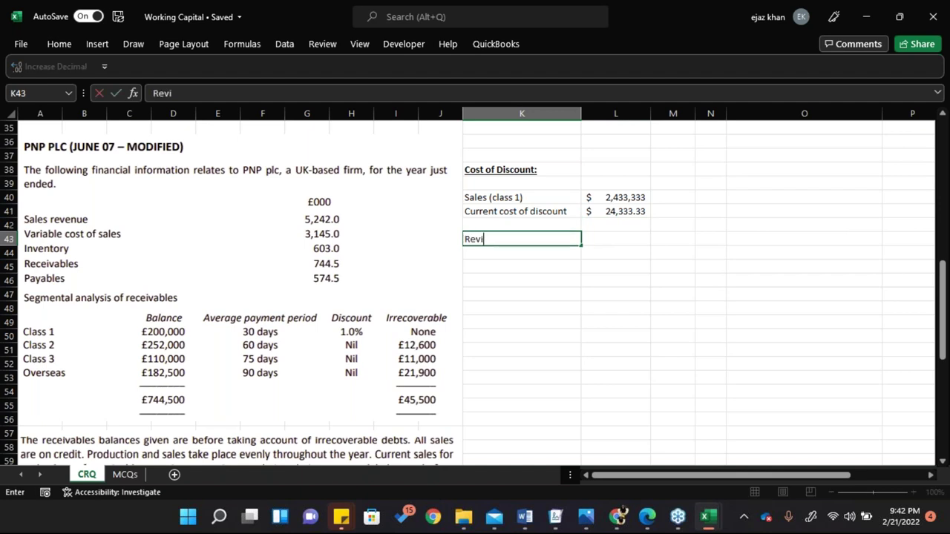
text(sed cost of Disa)
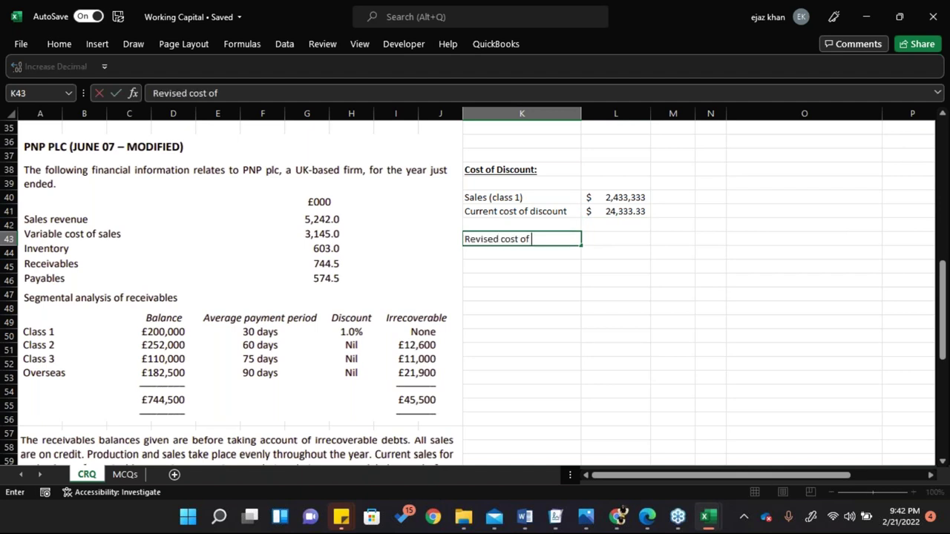
key(BackSpace)
text(count:)
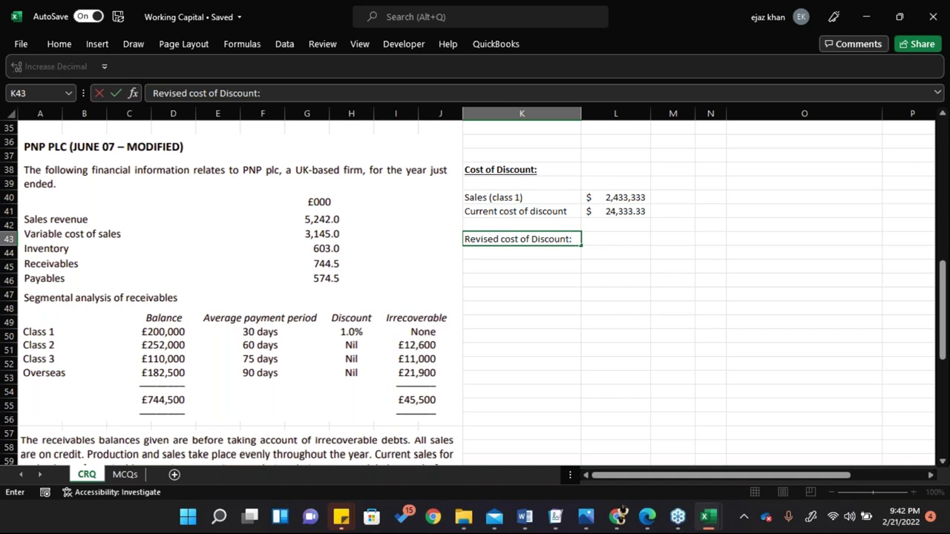
key(ctrl+Return)
key(ctrl+b)
key(ctrl+u)
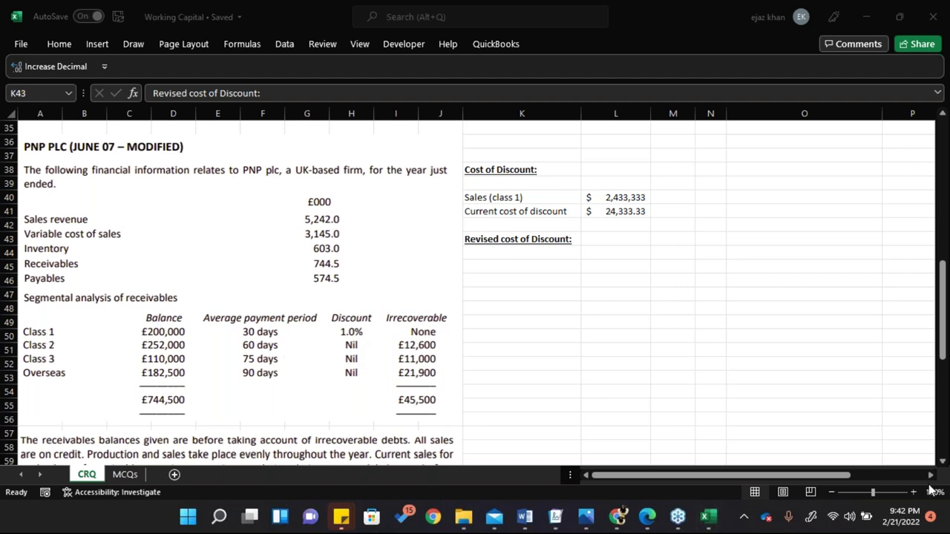
Reread the early payment discount proposal and nudge its picture slightly up towards the receivables table
click(942, 462)
scroll(943, 464, down, 4)
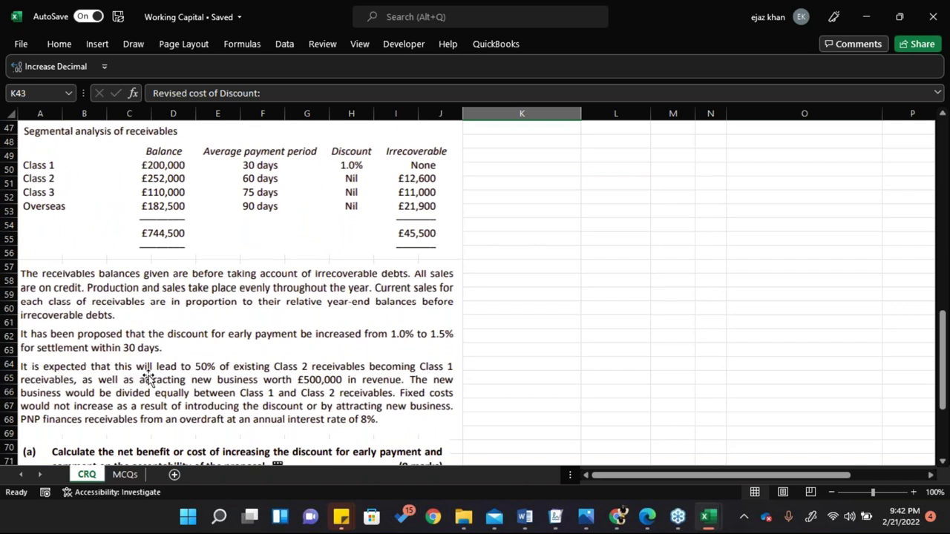
mouse_move(212, 375)
mouse_down()
mouse_move(239, 374)
mouse_move(207, 377)
mouse_move(207, 387)
mouse_move(207, 378)
mouse_up()
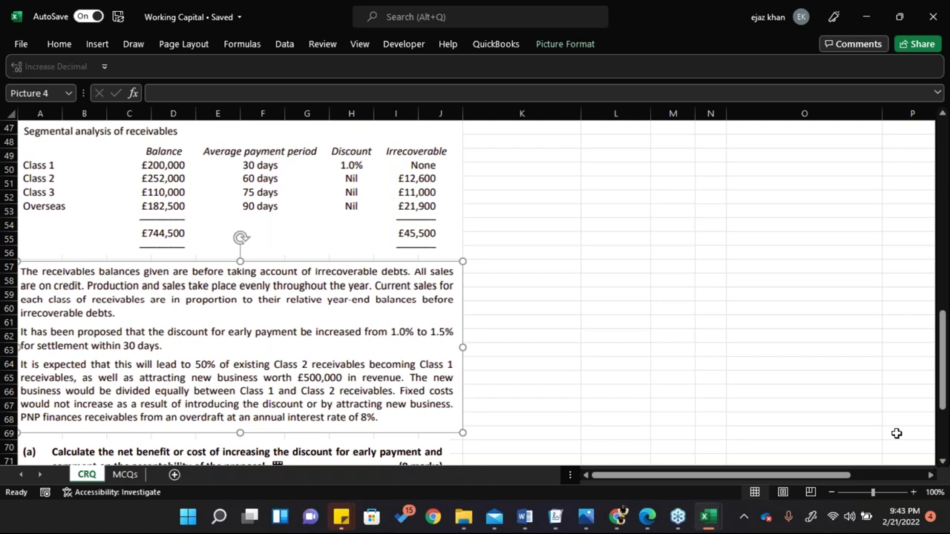
drag(944, 405, 945, 383)
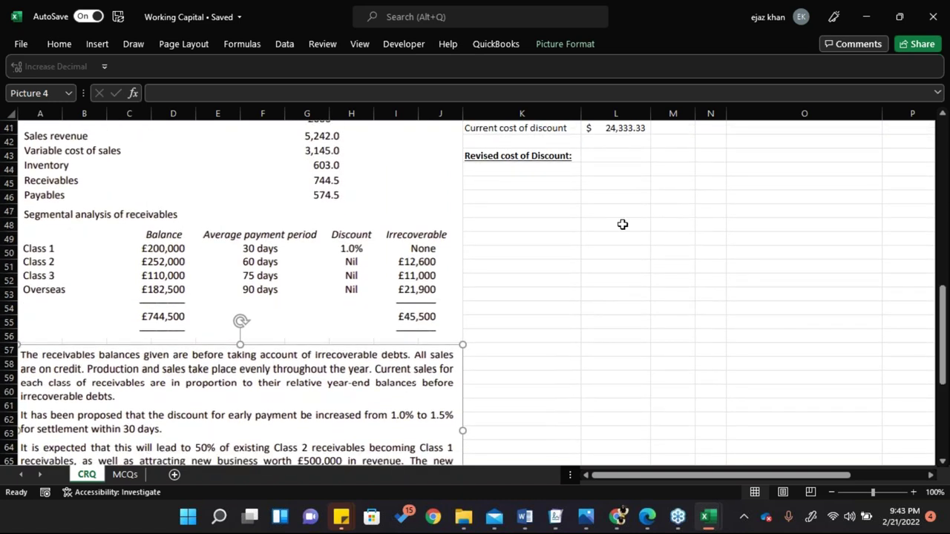
Enter the subheading "Total Class 1 Sales:" in K44 under the revised cost of discount heading
click(530, 169)
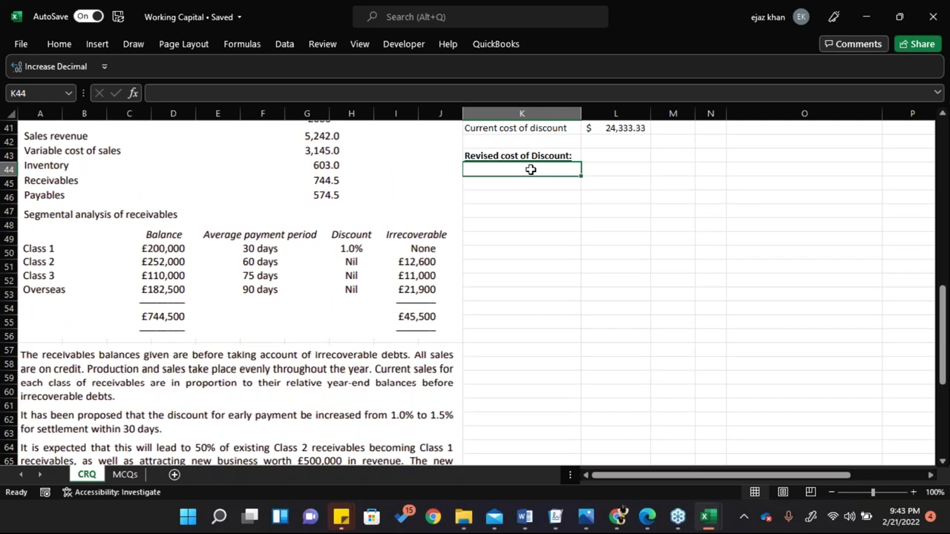
text(Total )
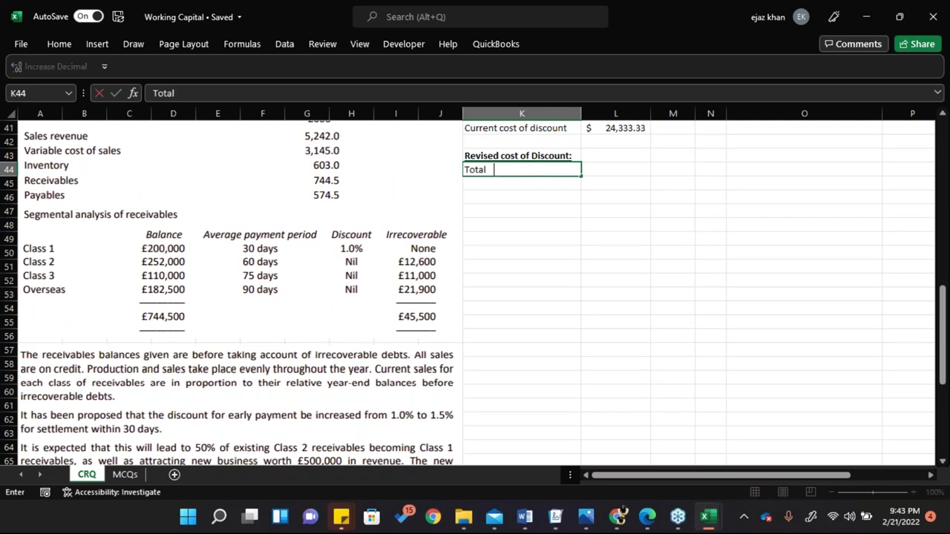
text(Class 1 Sales)
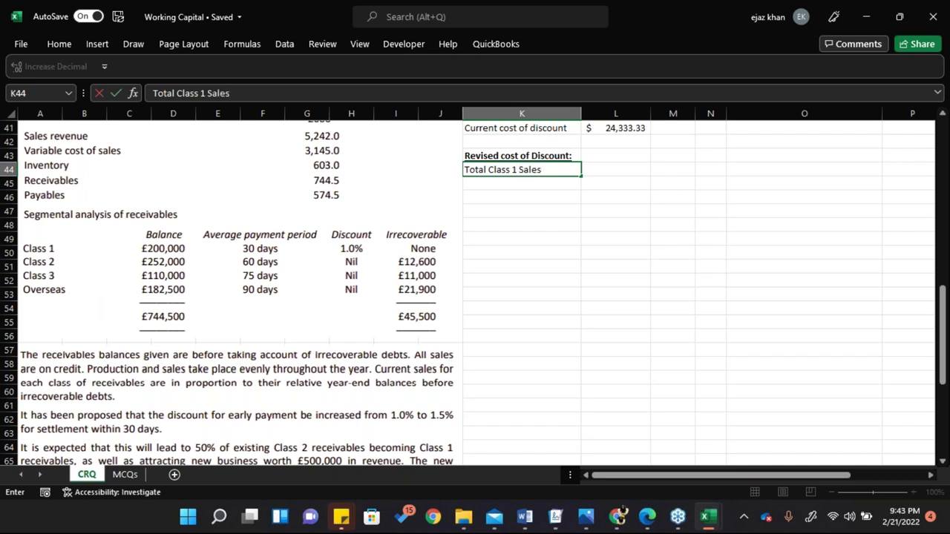
text(:)
key(Return)
Label K45 "Current" and link L45 to the Class 1 sales figure with =L40
text(Current)
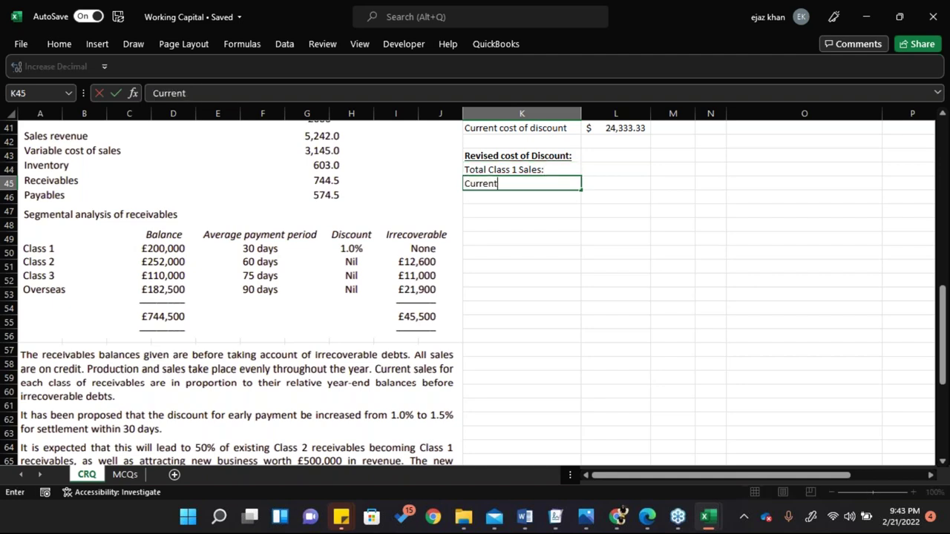
key(Tab)
text(=)
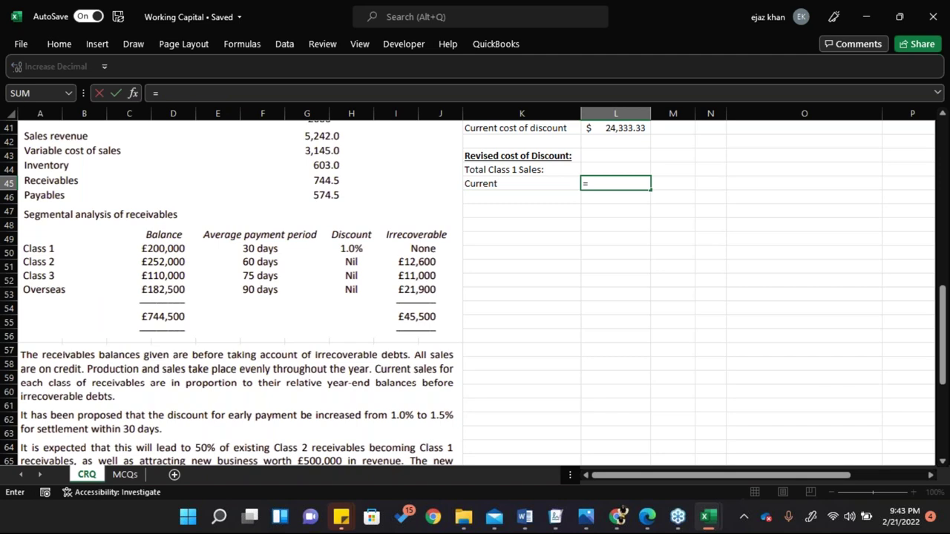
key(Up)
key(Up)
key(Up)
key(Up)
key(Up)
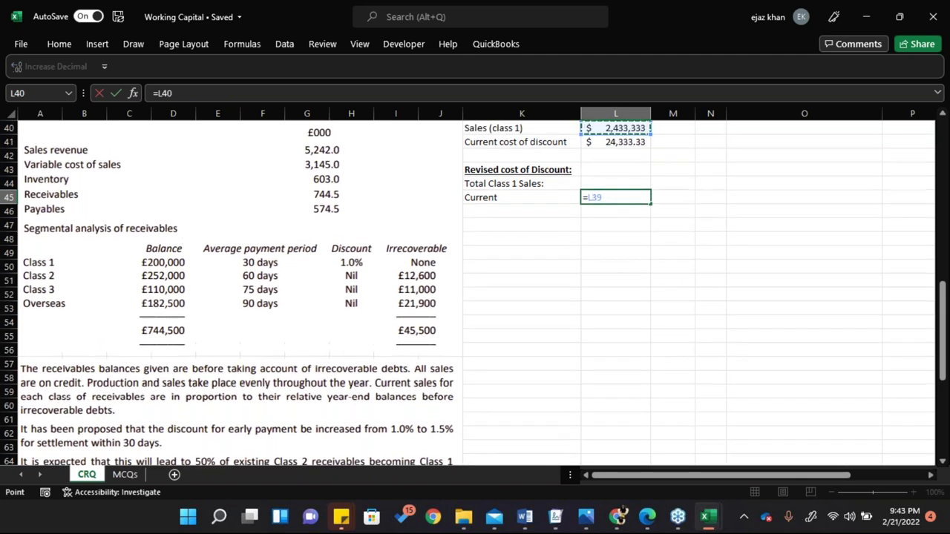
key(ctrl+Return)
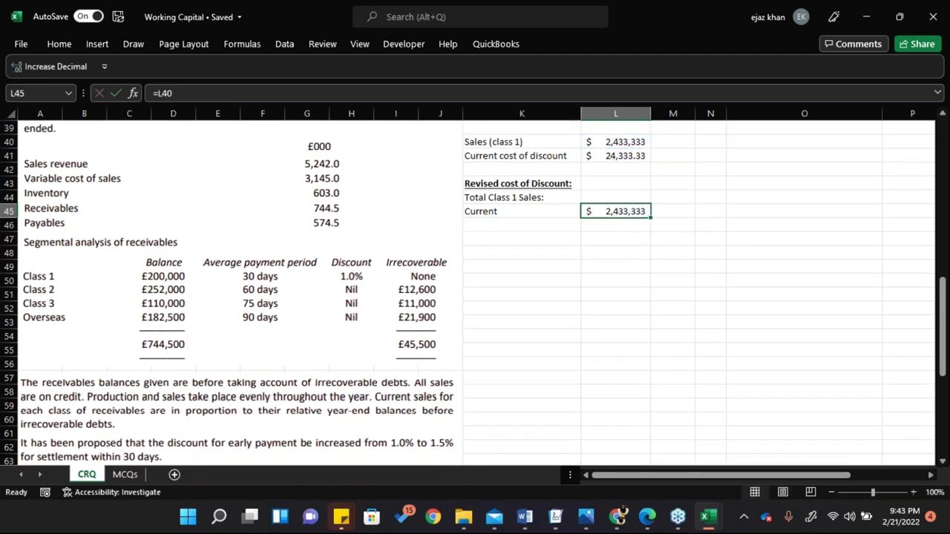
Label K46 "Class 2 Becoming Class 1" beneath the current Class 1 sales
key(Down)
key(Left)
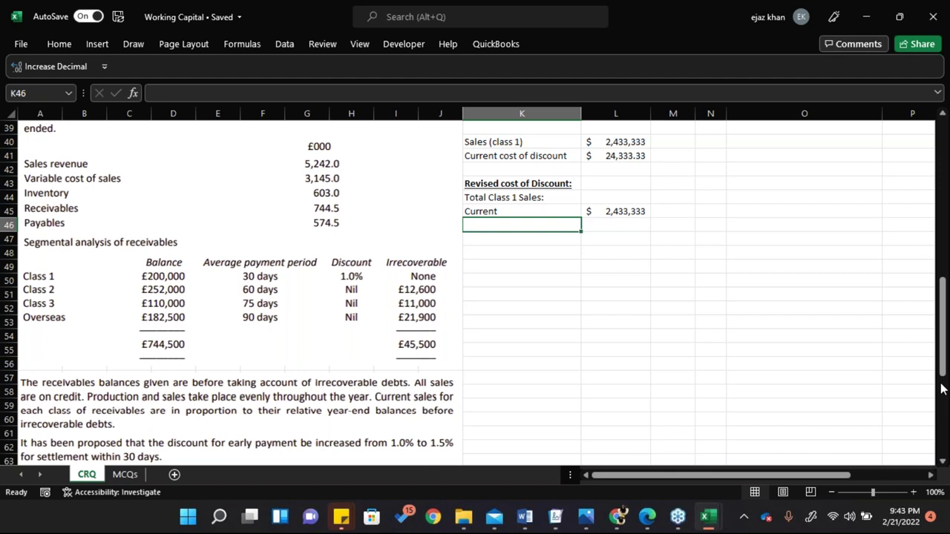
scroll(942, 377, down, 2)
scroll(928, 375, up, 2)
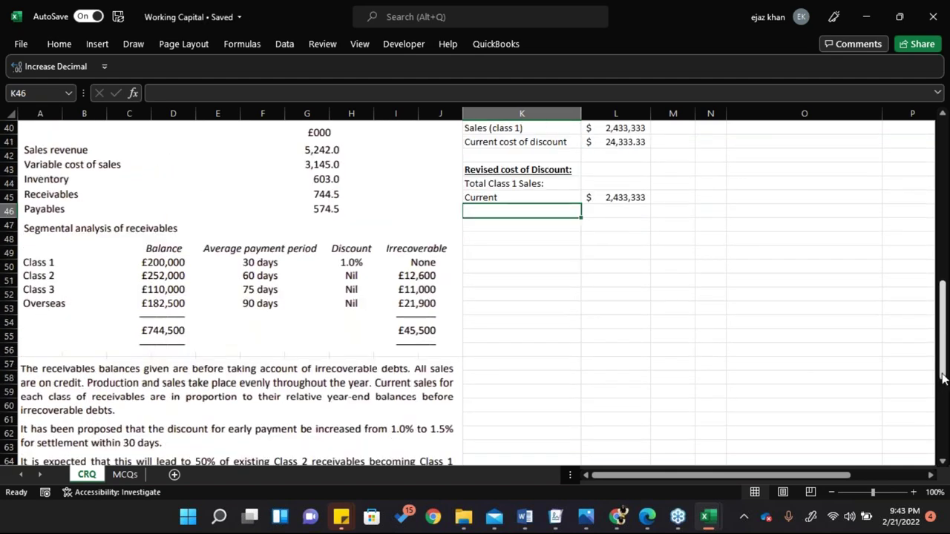
scroll(941, 378, up, 1)
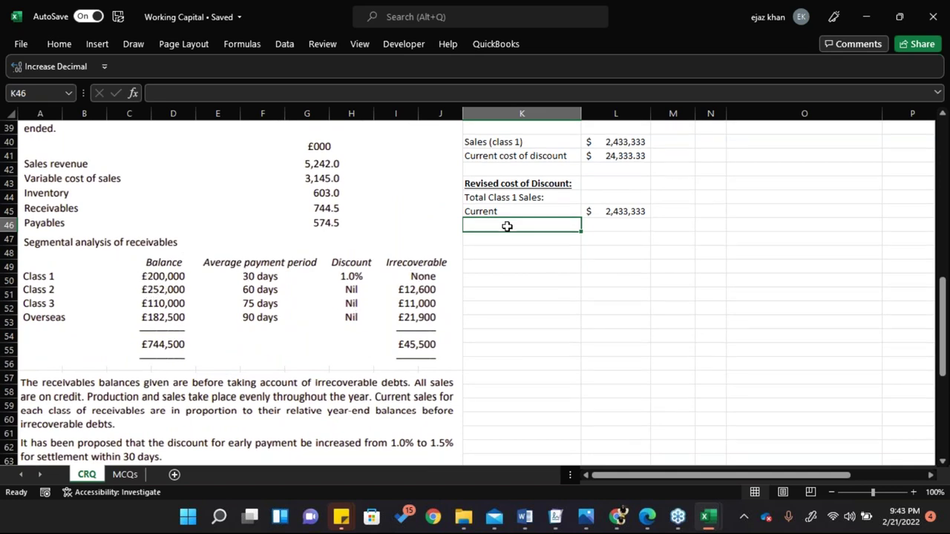
text(Class 2)
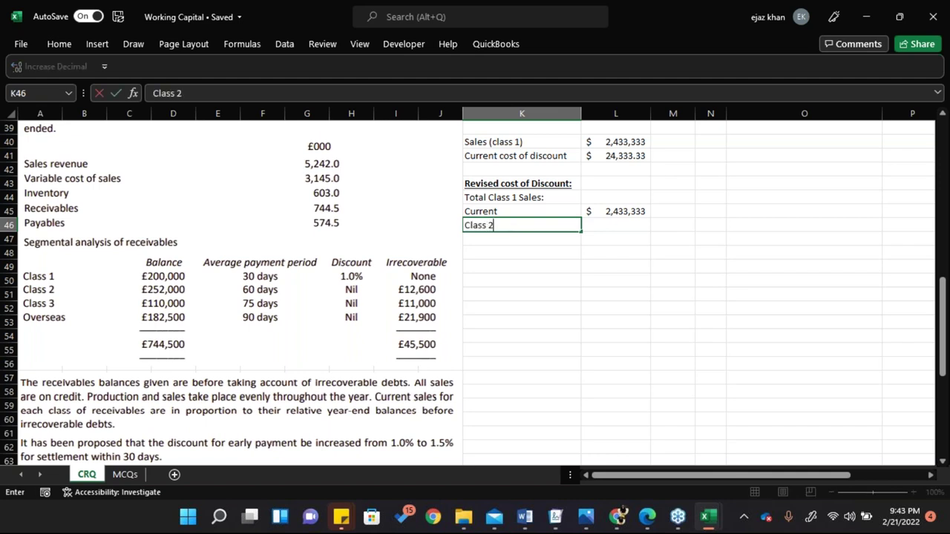
text( Becoming Class)
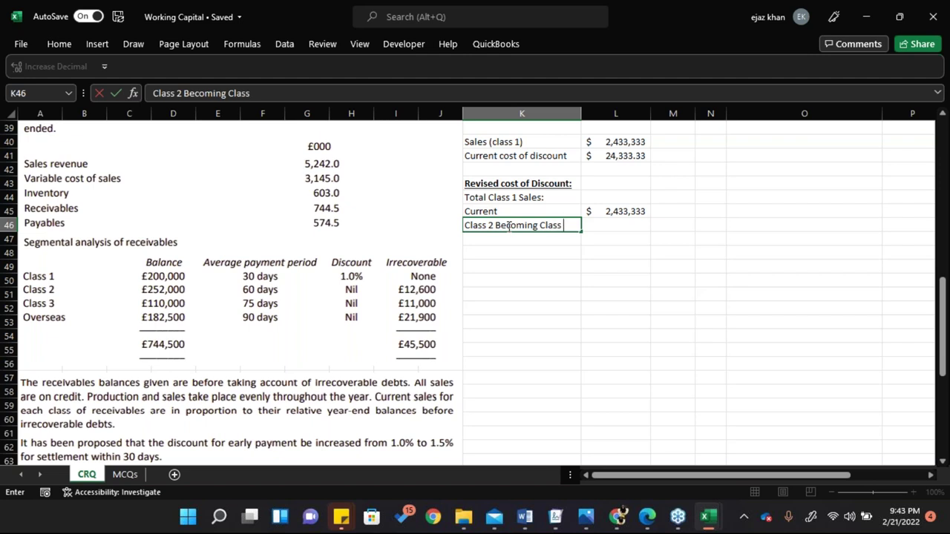
text( 1)
key(Tab)
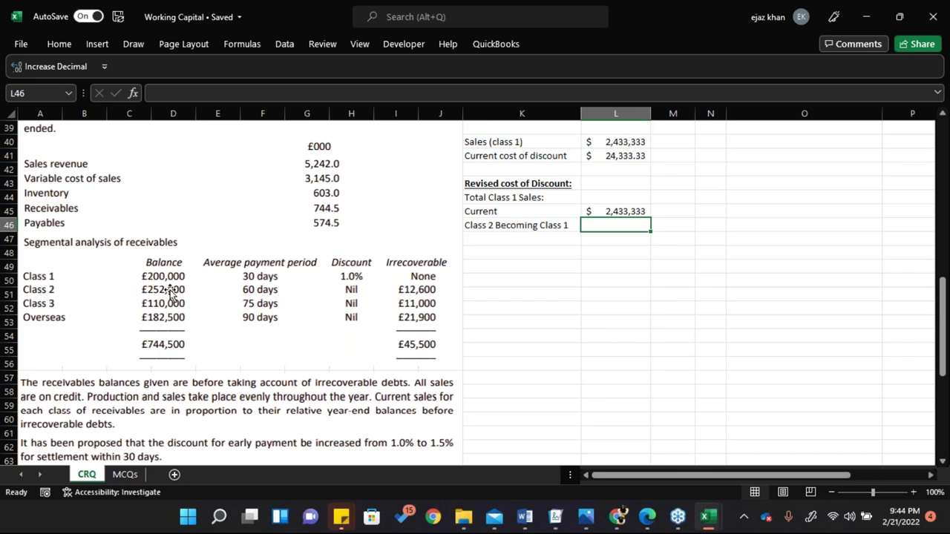
Calculate the annual Class 2 sales in L46 with =(252000/60)*365
text(=(252000)
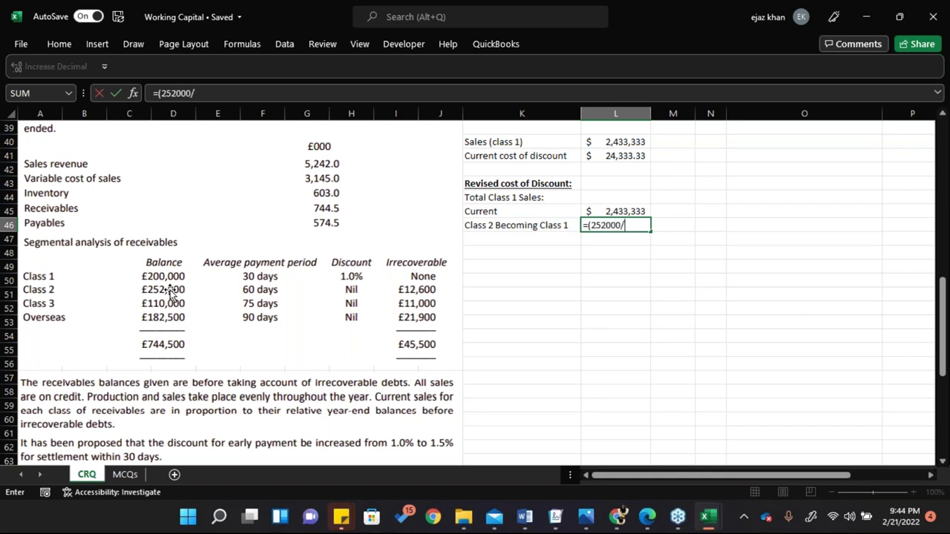
text(/60)*265)
key(BackSpace)
key(BackSpace)
key(BackSpace)
text(365)
key(ctrl+Return)
key(Left)
key(Right)
Format the Class 2 sales in L46 as dollar accounting figures without decimals
click(53, 46)
click(430, 91)
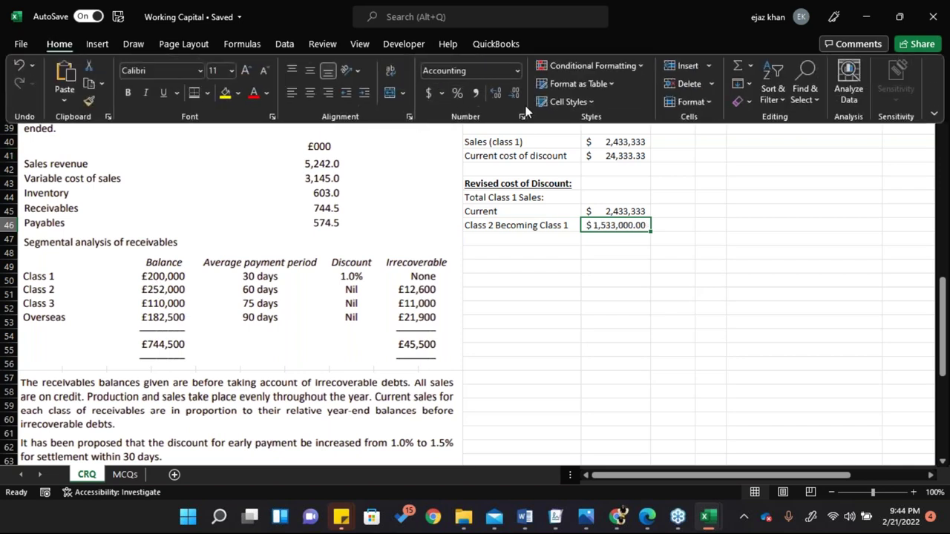
click(515, 93)
click(516, 93)
click(516, 93)
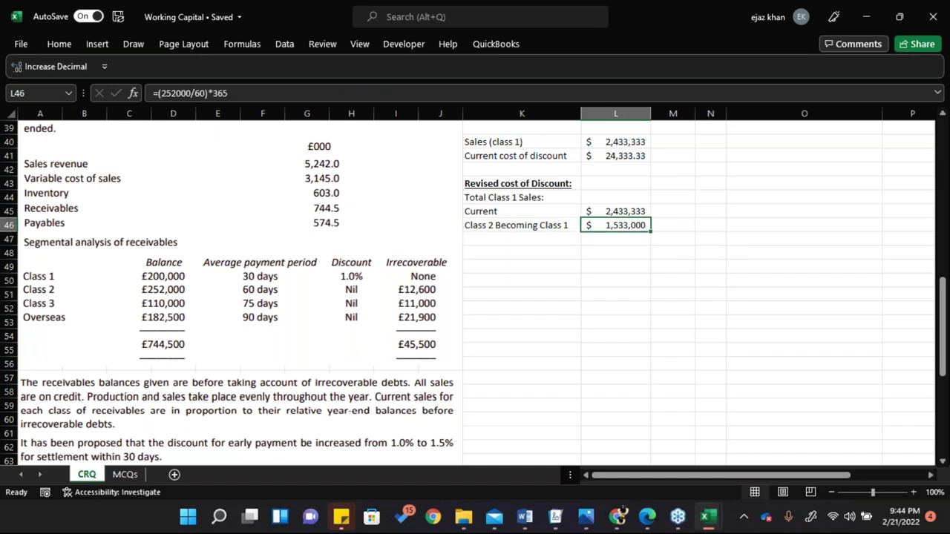
Extend the L46 formula with *50% so only half of the Class 2 sales move to Class 1
key(F2)
text(*)
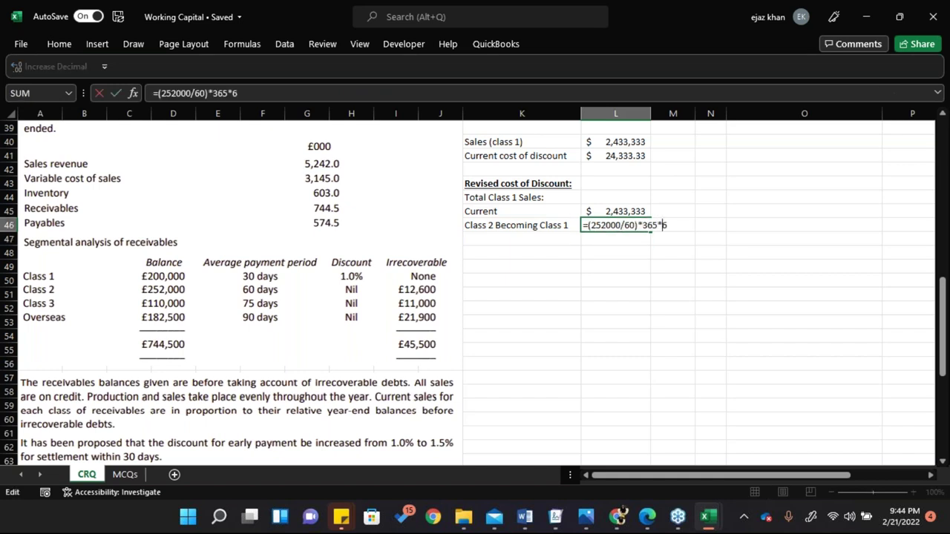
text(50%)
key(ctrl+Return)
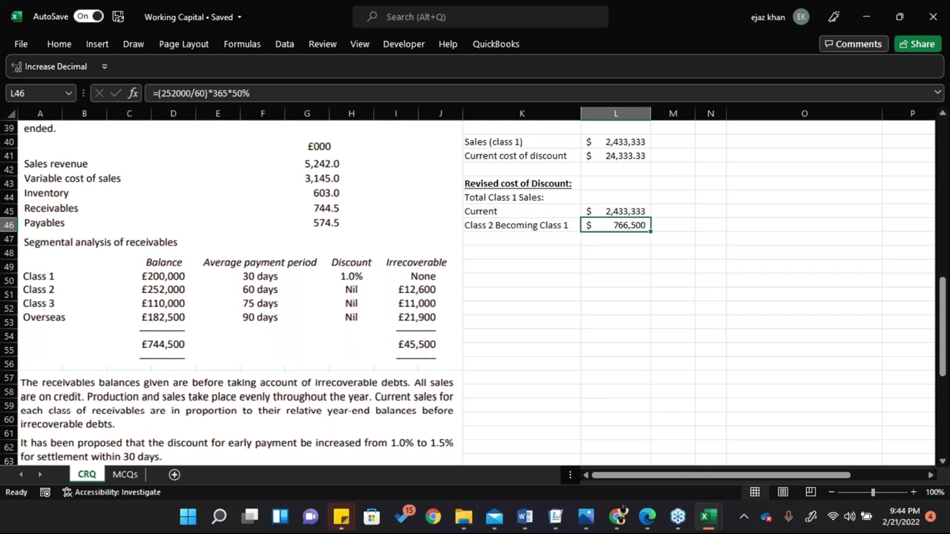
Label K47 "New Sales to Class 1" beneath the Class 2 row
click(522, 224)
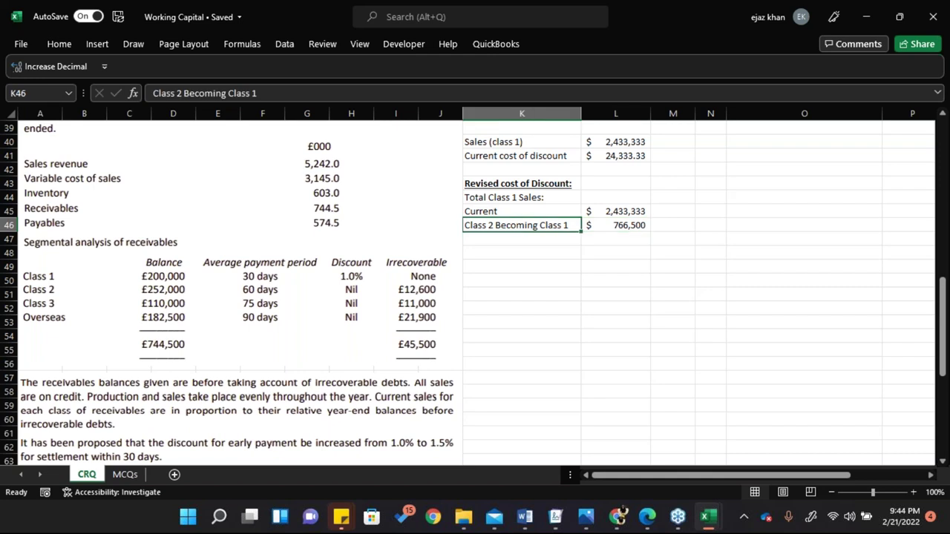
click(521, 238)
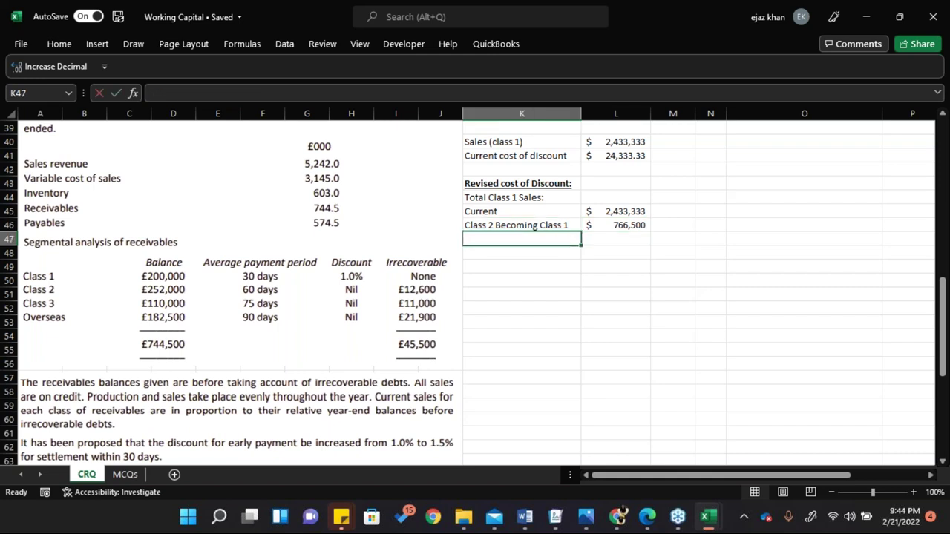
text(New Sales to C)
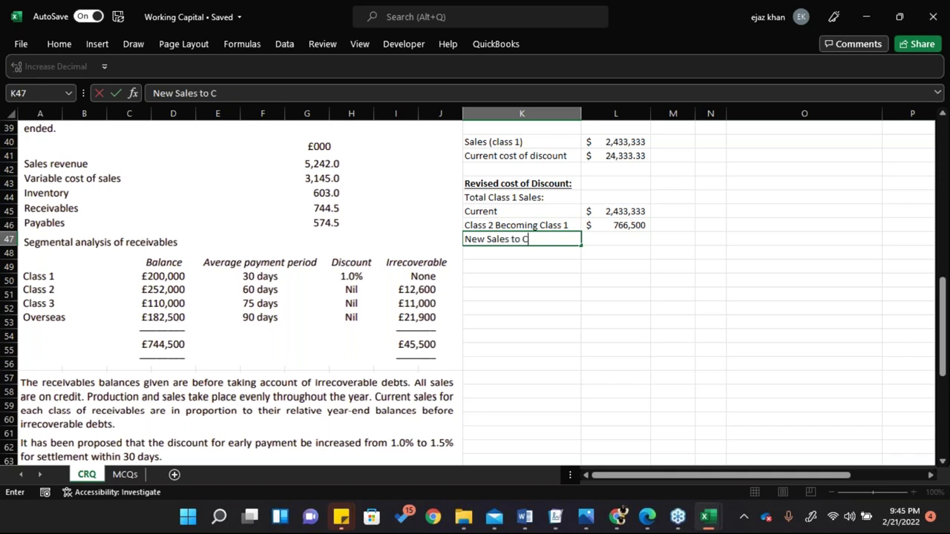
text(lass 1)
key(Tab)
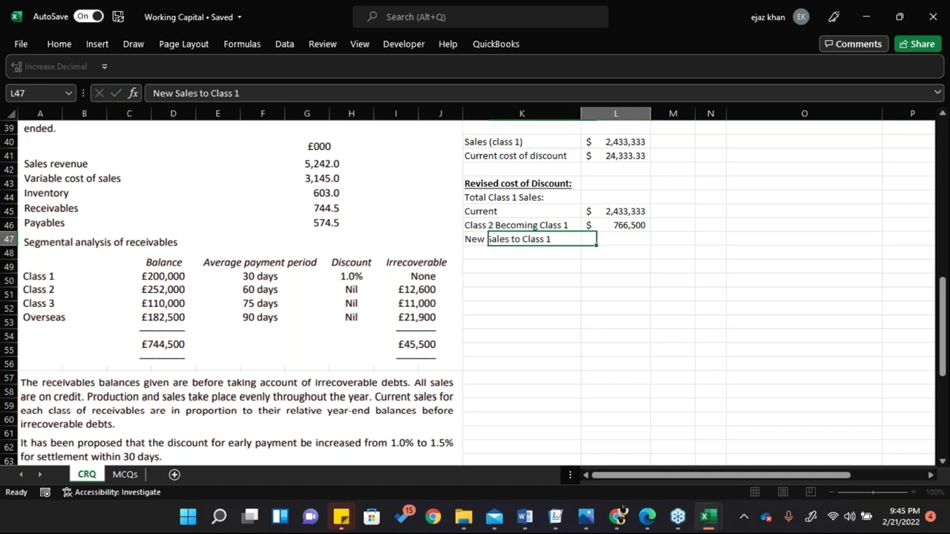
Calculate the new Class 1 sales in L47 with =500000*50%
text(=)
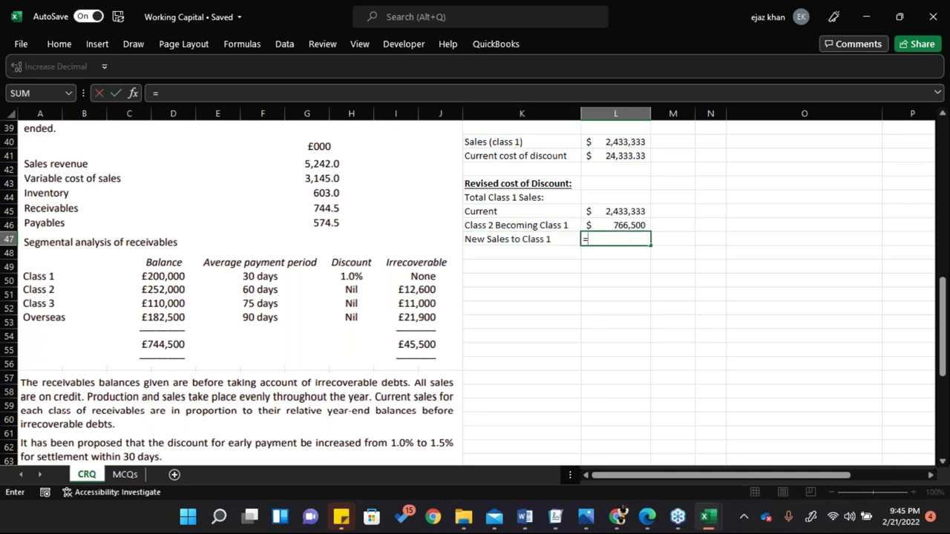
right_click(942, 408)
key(Escape)
click(942, 406)
drag(942, 407, 943, 289)
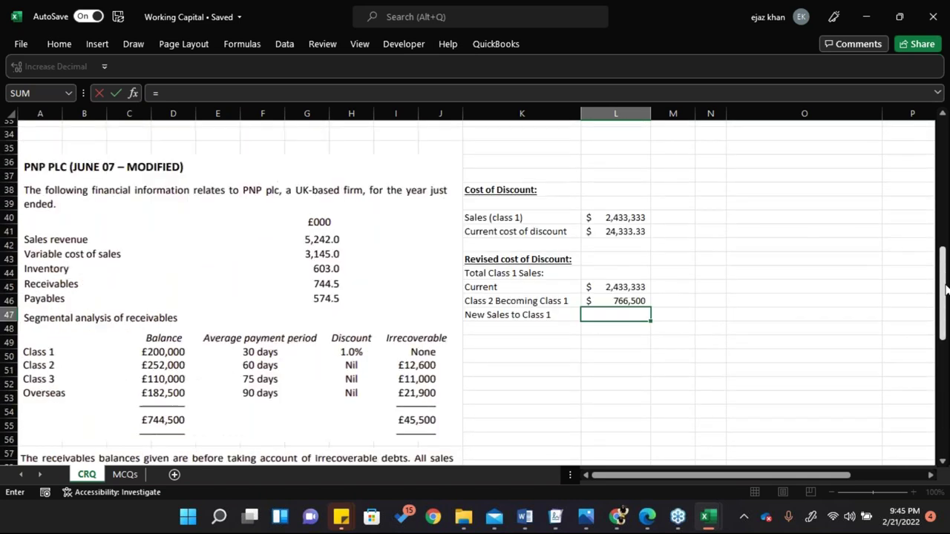
text(5000008)
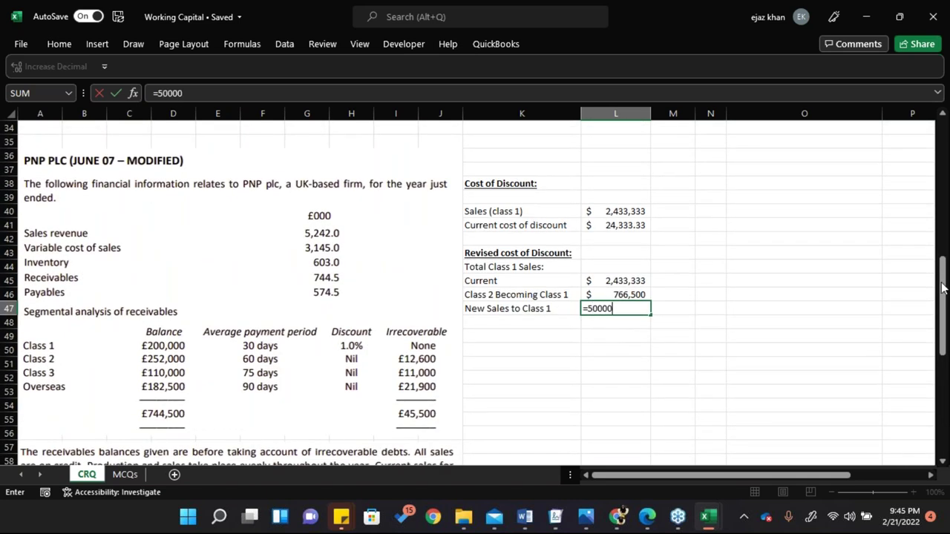
key(BackSpace)
text(00)
key(BackSpace)
key(BackSpace)
key(BackSpace)
text(0)
text(*50%)
key(ctrl+Return)
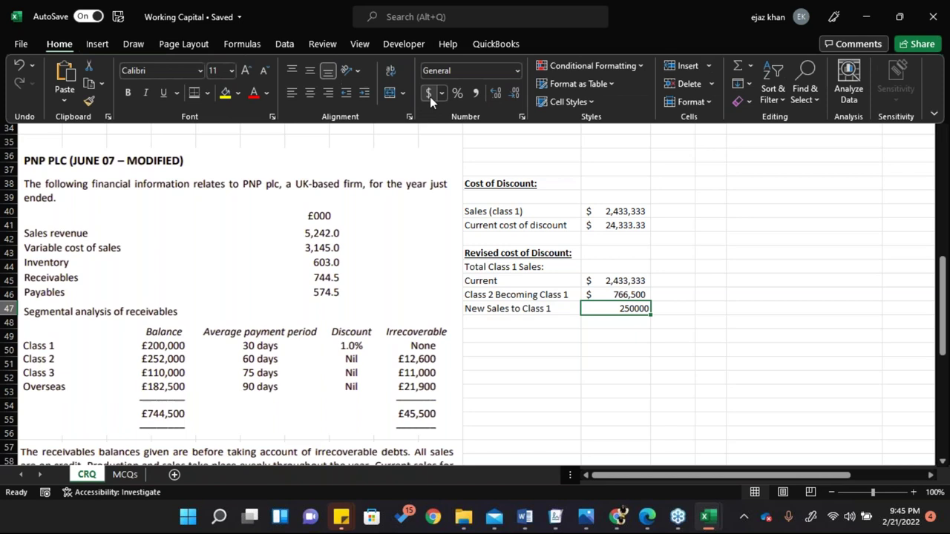
Format the new sales in L47 as dollar accounting figures without decimals
click(428, 93)
click(513, 93)
click(514, 93)
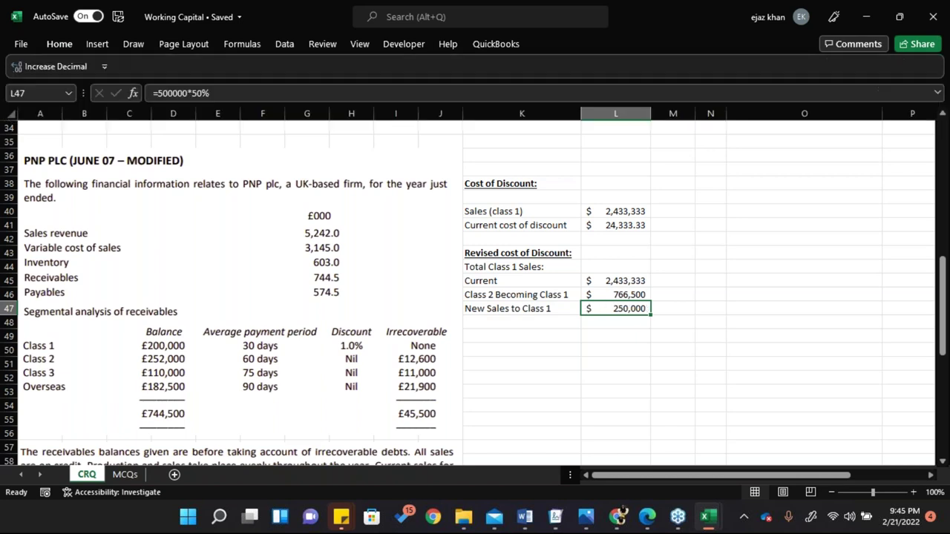
Label K48 "Total Class 1 Sales:" beneath the new sales row
key(Return)
click(522, 322)
text(Total)
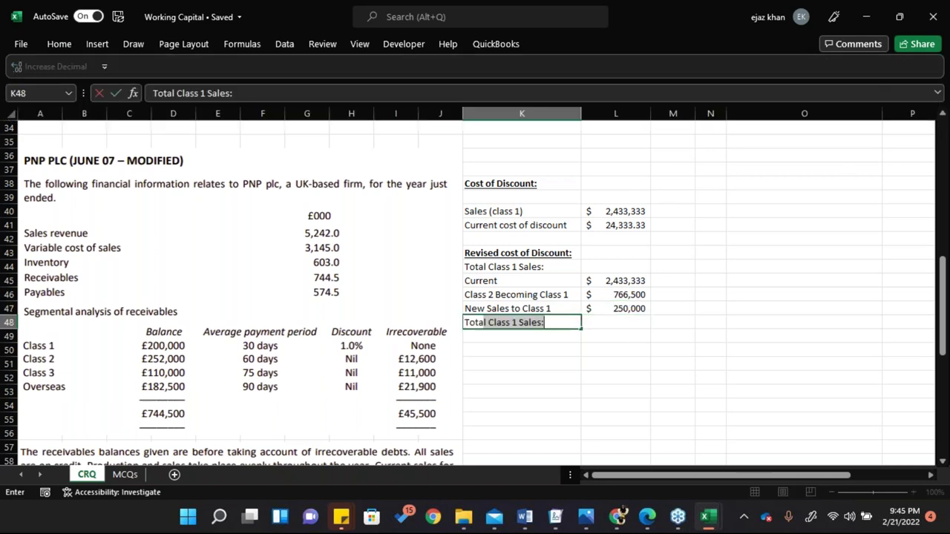
key(Tab)
Total the Class 1 sales in L48 with =L45+L46+L47 and make the total row bold
text(=)
key(Up)
key(Up)
key(Up)
text(+)
key(Up)
key(Up)
text(+)
key(Up)
key(Return)
key(Up)
key(Right)
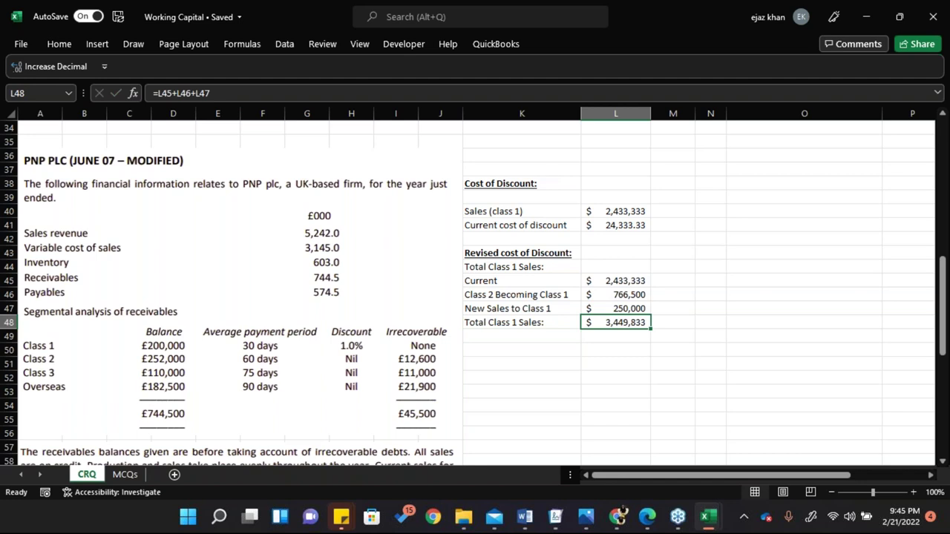
key(shift+Left)
key(ctrl+b)
Label K49 "Revised cost of Discount" and calculate it in L49 with =L48*1.5%
click(522, 336)
text(Revised cost of Discount)
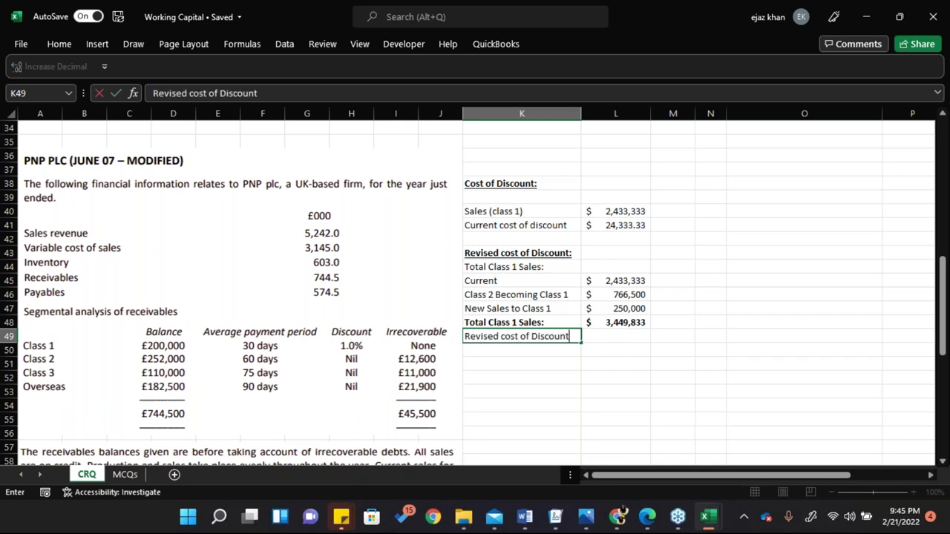
key(Tab)
text(=)
key(Up)
text(*1.5%)
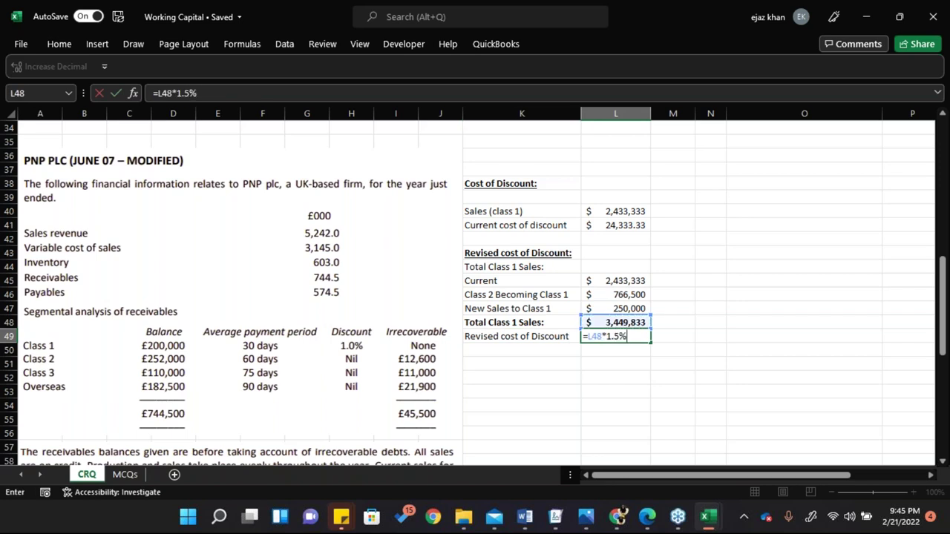
key(ctrl+Return)
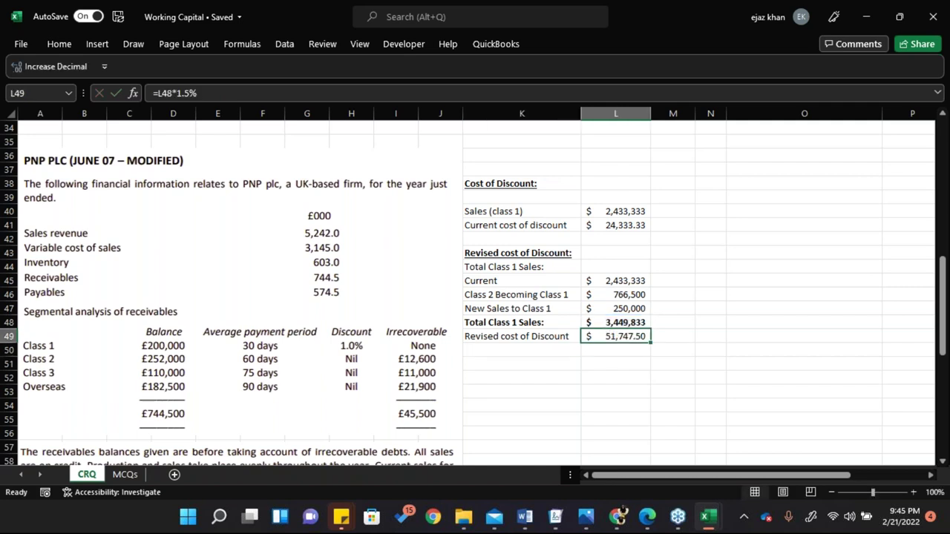
Label K50 "Additional Discount" beneath the revised cost of discount
key(Down)
key(Left)
text(Addi)
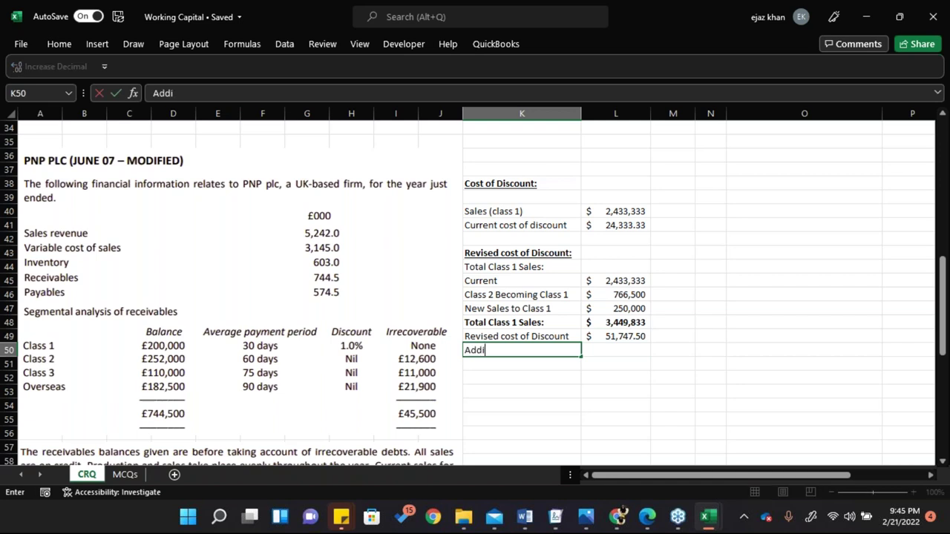
text(tional Discount)
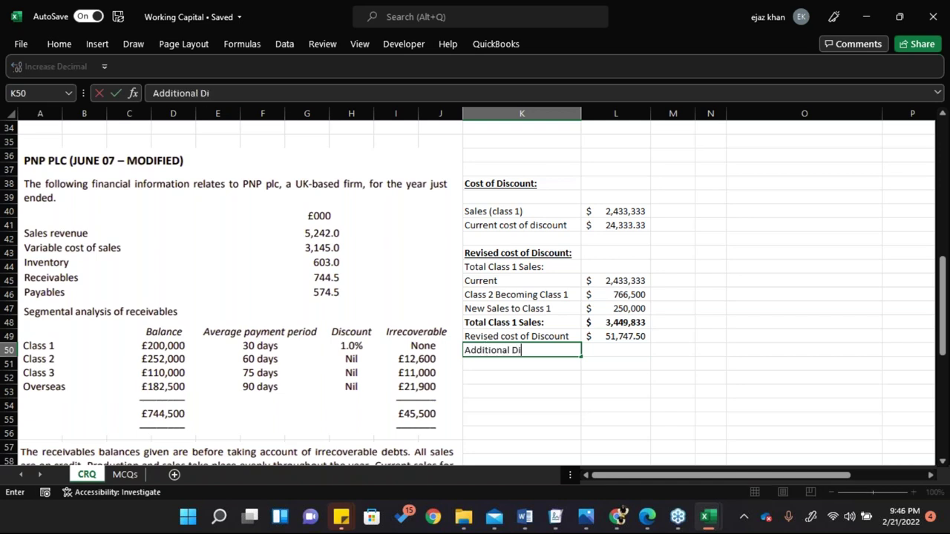
key(Tab)
Calculate the additional discount in L50 as revised minus current cost with =L49-L41
text(=)
key(Up)
text(-)
key(Up)
key(Up)
key(Up)
key(Up)
key(Up)
key(Up)
key(Up)
key(Up)
key(Up)
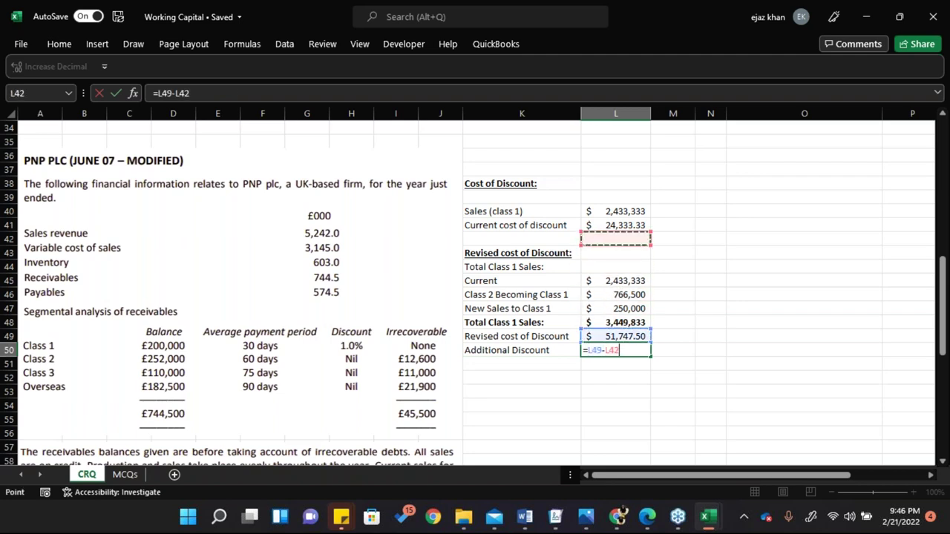
key(Return)
click(616, 349)
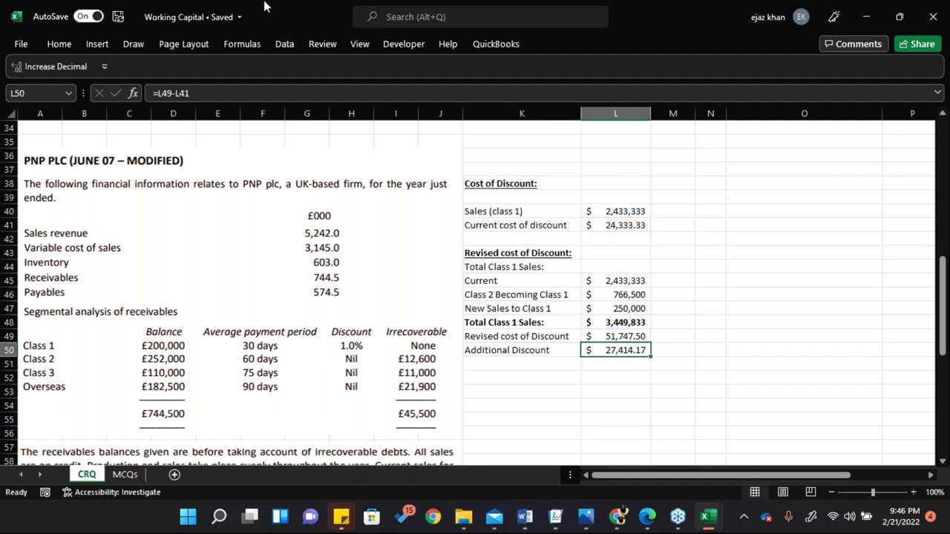
Show the additional discount in L50 without decimals and in bold together with its label, and save the workbook
click(59, 44)
double_click(513, 96)
key(Escape)
key(Left)
key(Left)
key(Right)
key(shift+Right)
key(ctrl+b)
key(shift+Left)
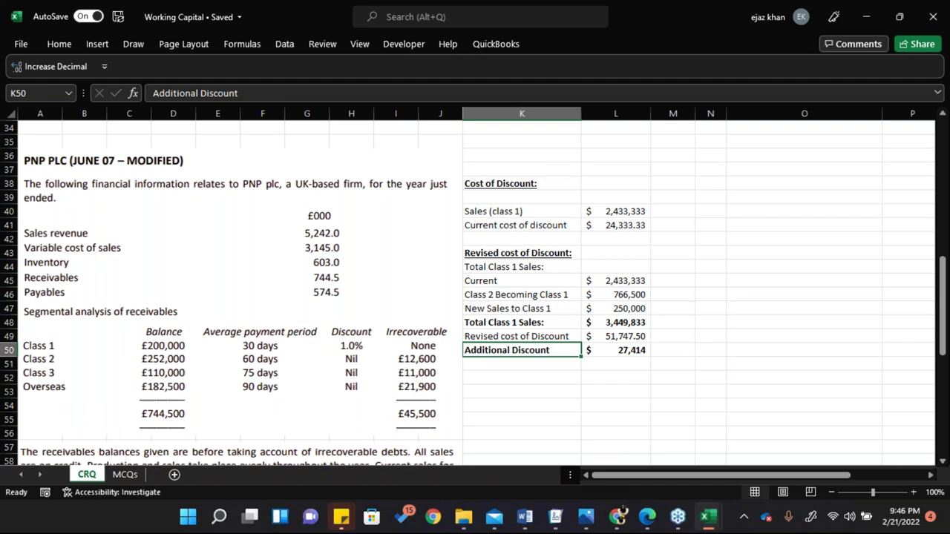
key(ctrl+s)
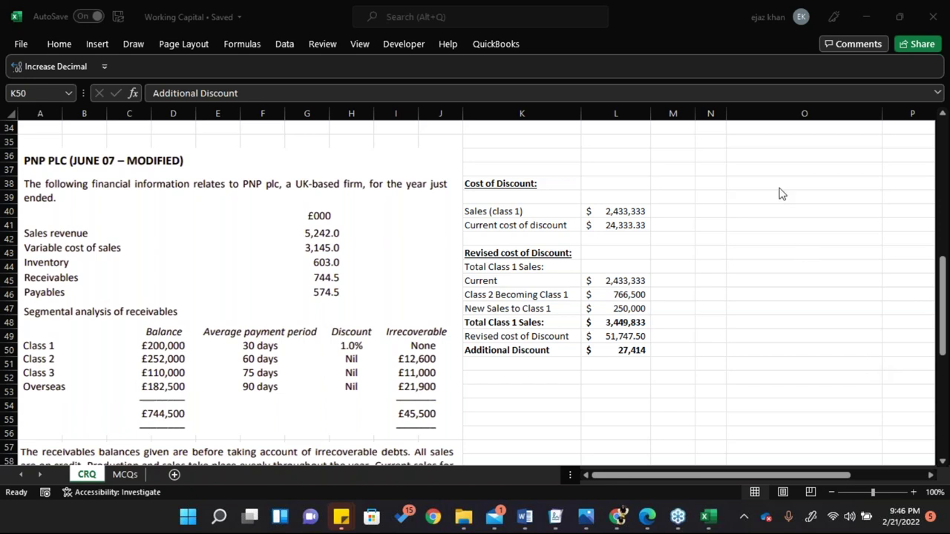
Review the formula behind the additional discount in L50 without changing it
click(608, 349)
double_click(609, 350)
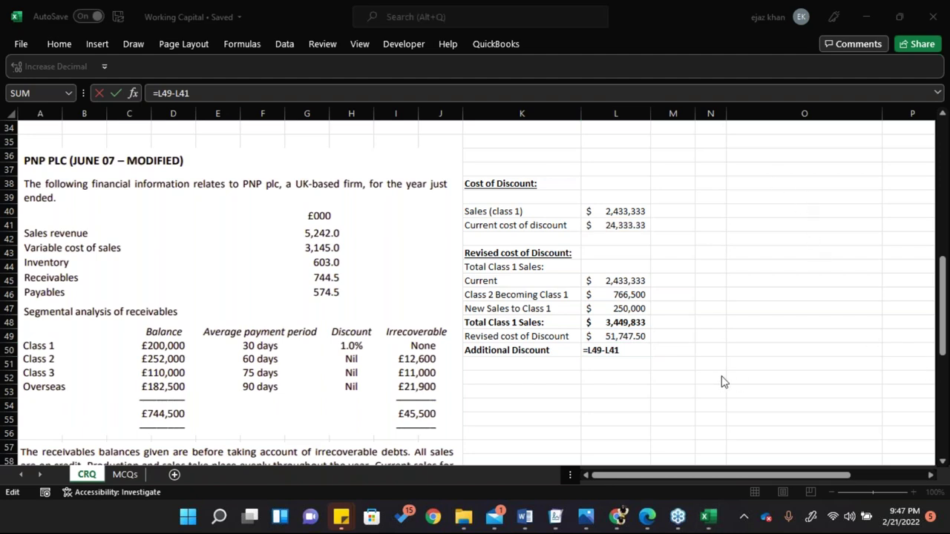
click(637, 351)
click(558, 381)
key(ctrl+Return)
Add the heading "Finance cost:" in K53 below the additional discount, in bold and underlined
click(522, 367)
click(523, 383)
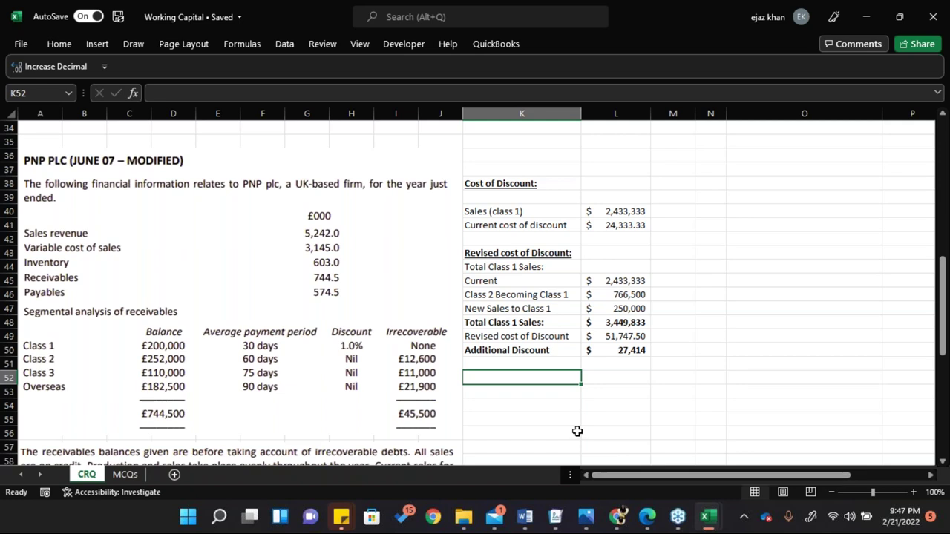
key(Down)
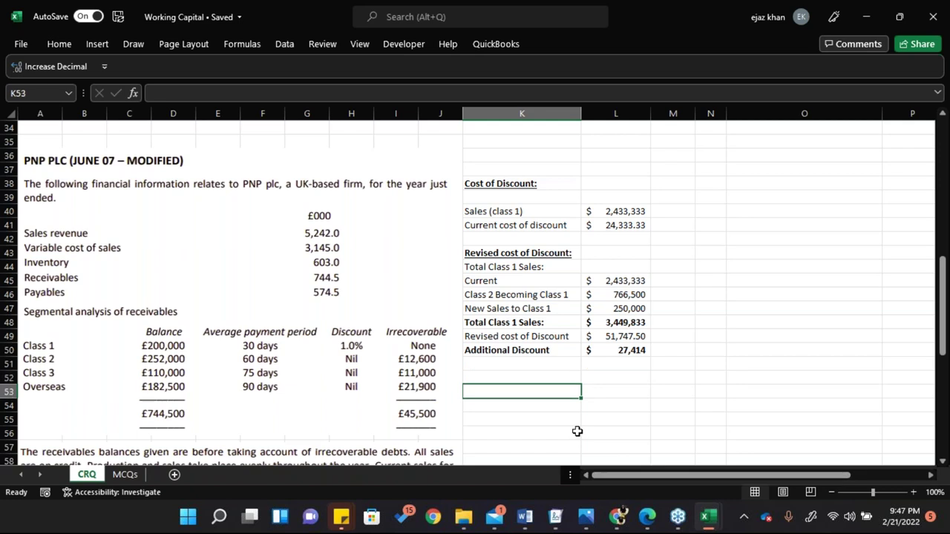
text(Financie)
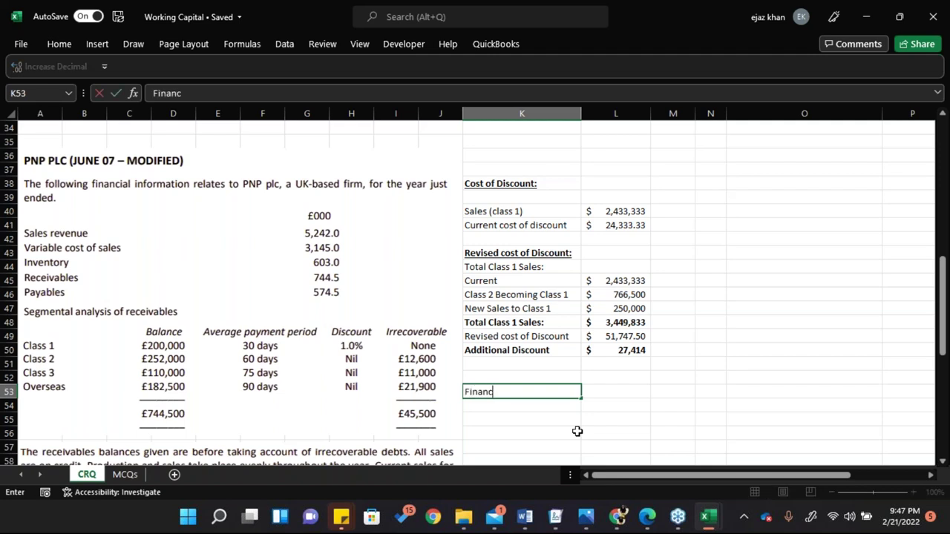
key(BackSpace)
key(BackSpace)
text(e cosy)
key(BackSpace)
text(t:)
key(Return)
key(Up)
key(ctrl+b)
key(ctrl+u)
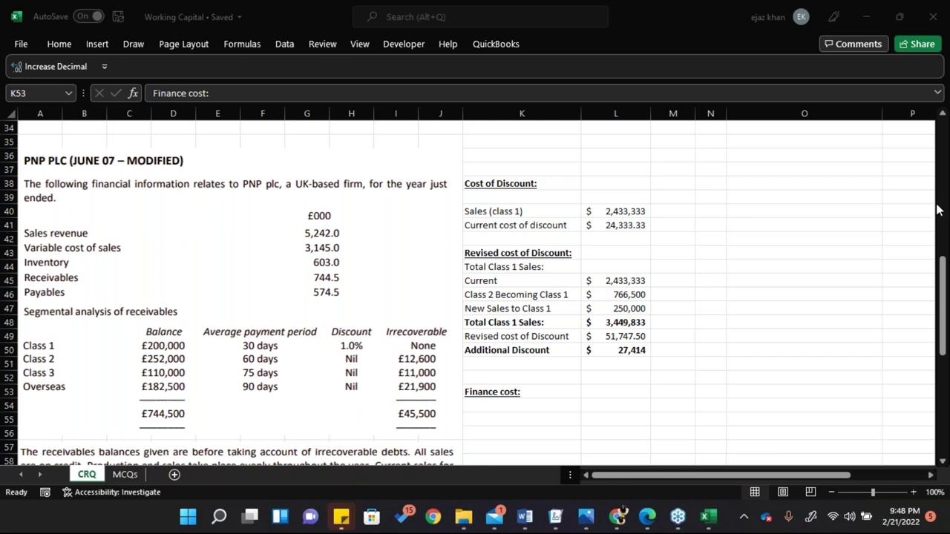
Label K54 "Current Finance costs" directly under the finance cost heading
click(527, 408)
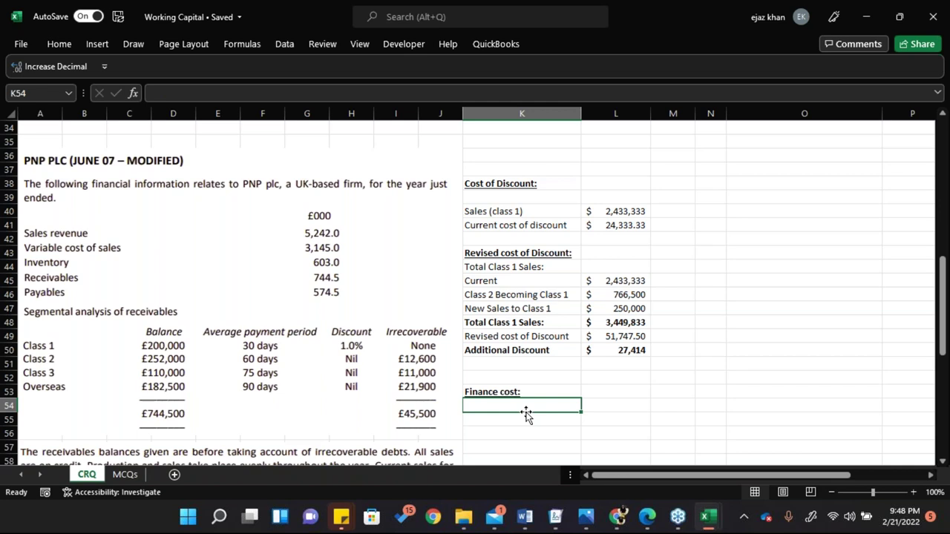
text(Curre)
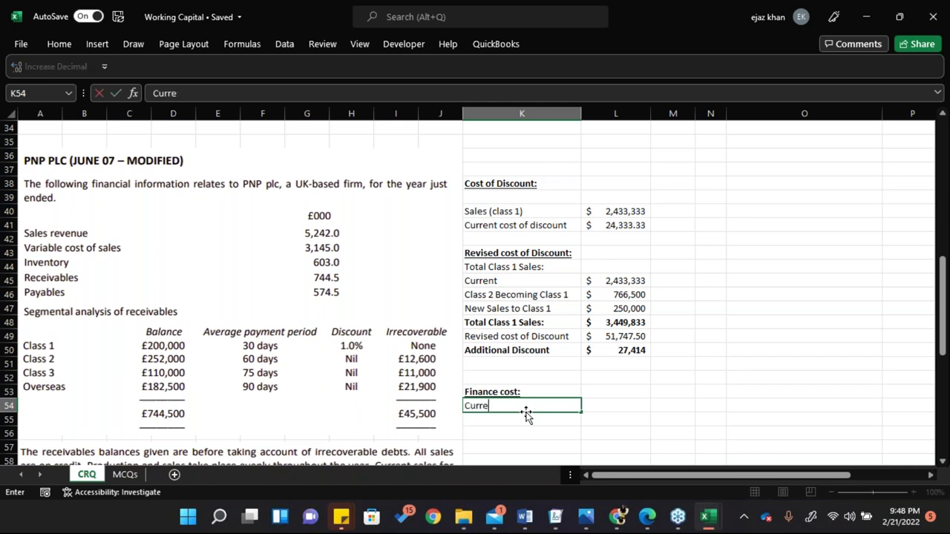
text(nt Finance costs)
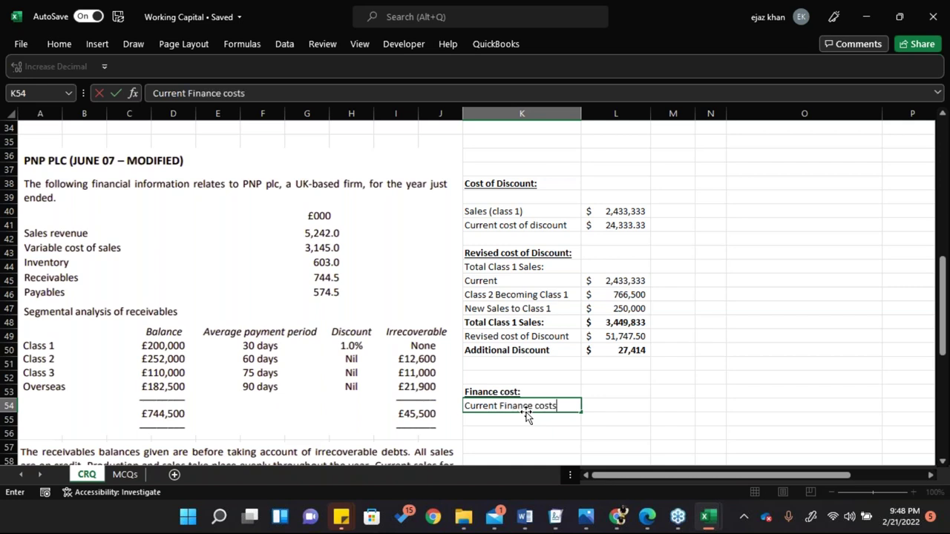
key(Tab)
Calculate the current finance cost in L54 from total receivables and the overdraft interest rate with =744500*8%
text(=)
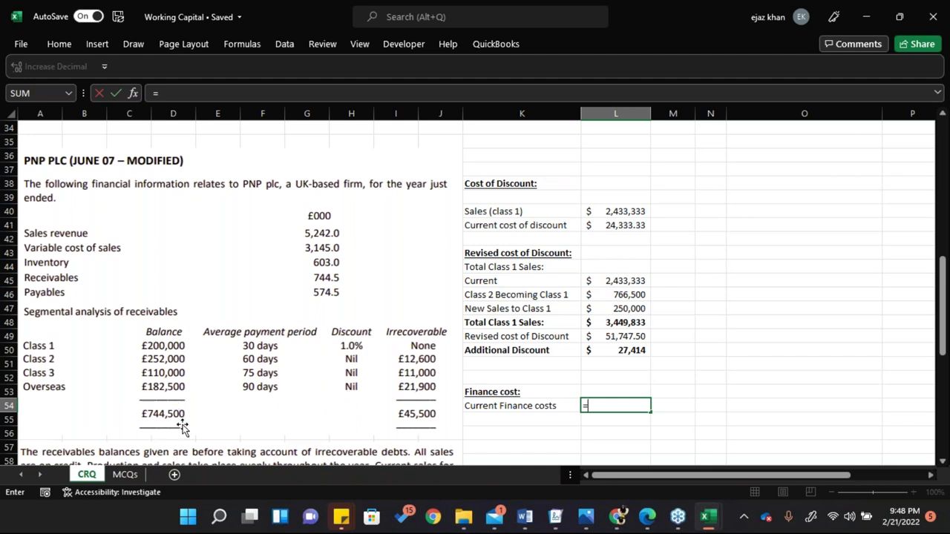
text(744500*)
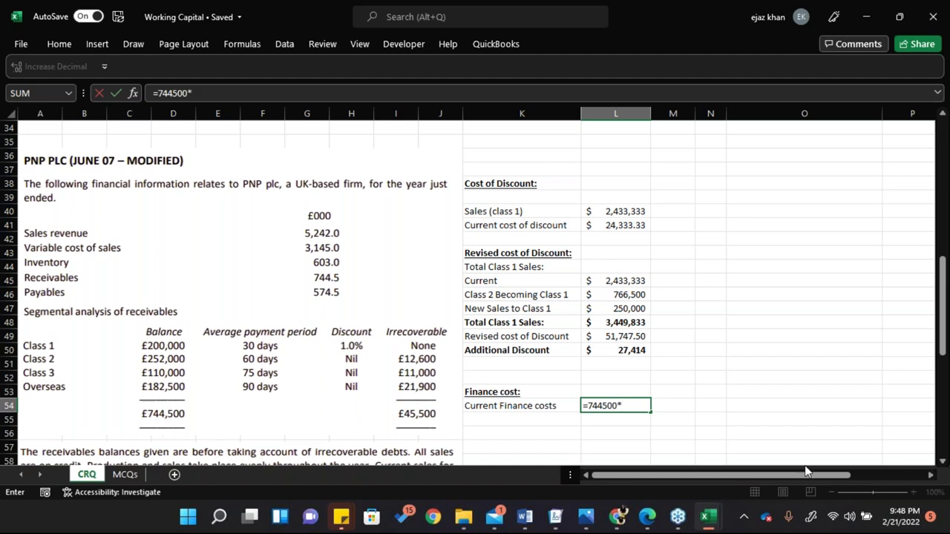
click(943, 463)
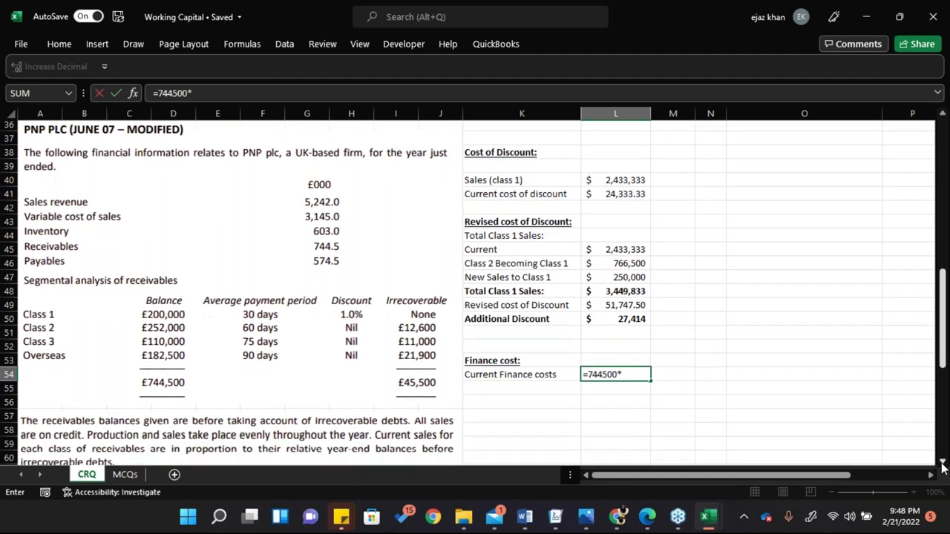
click(942, 463)
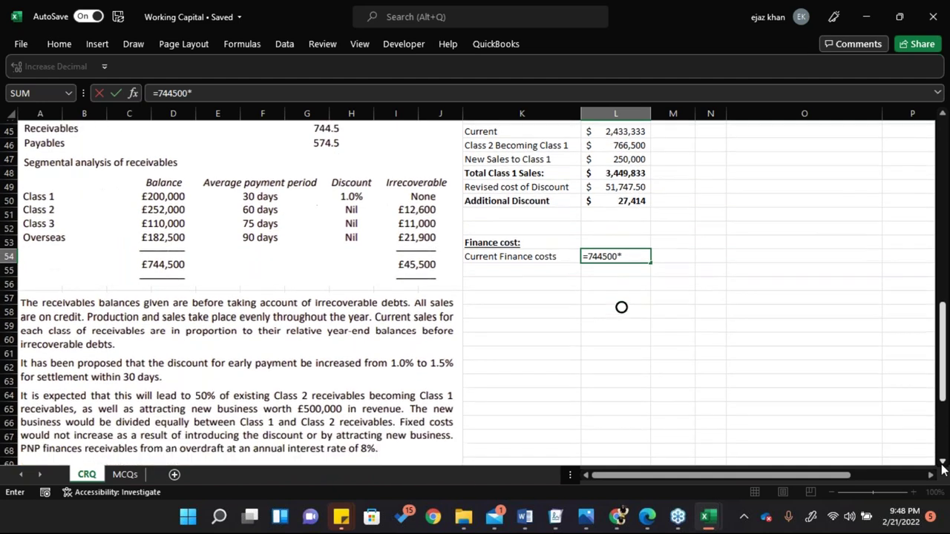
click(942, 462)
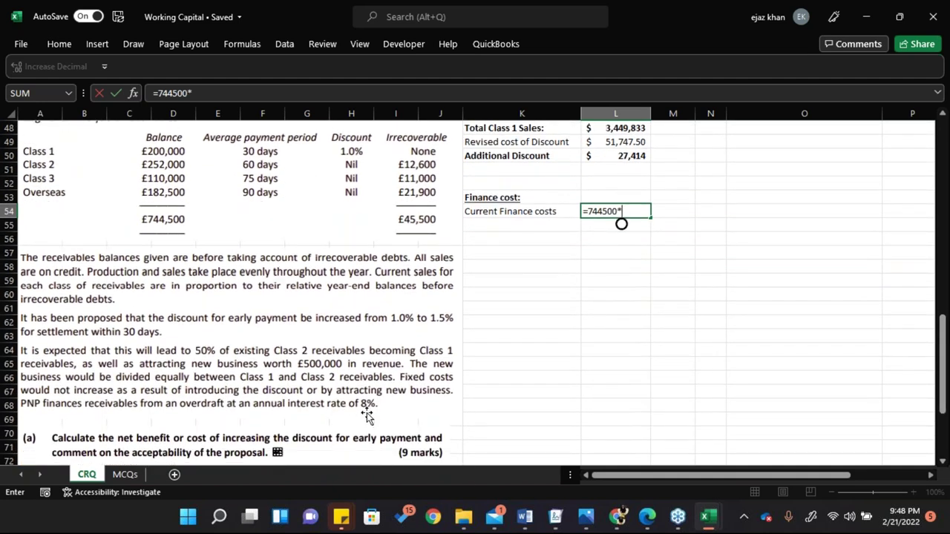
text(8%)
key(ctrl+Return)
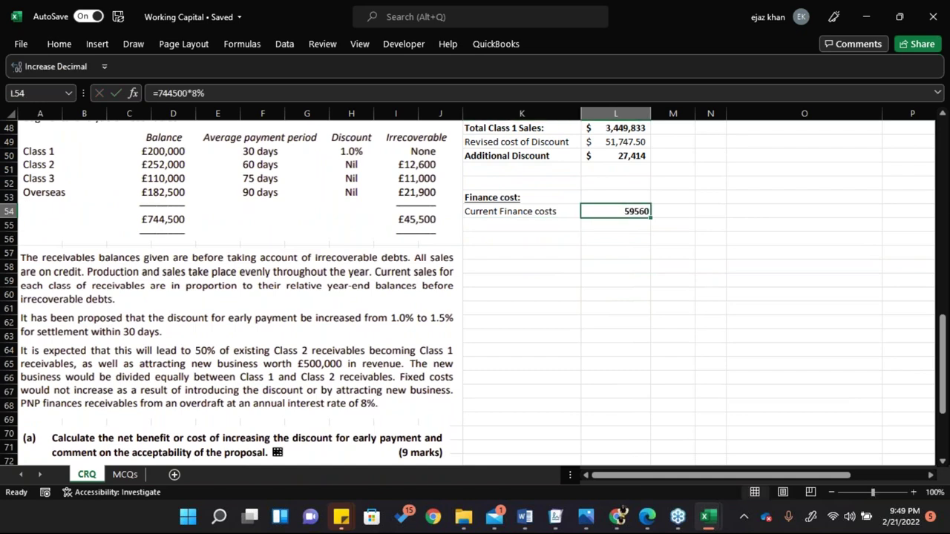
Format the current finance cost in L54 as dollar accounting currency without decimals
click(55, 44)
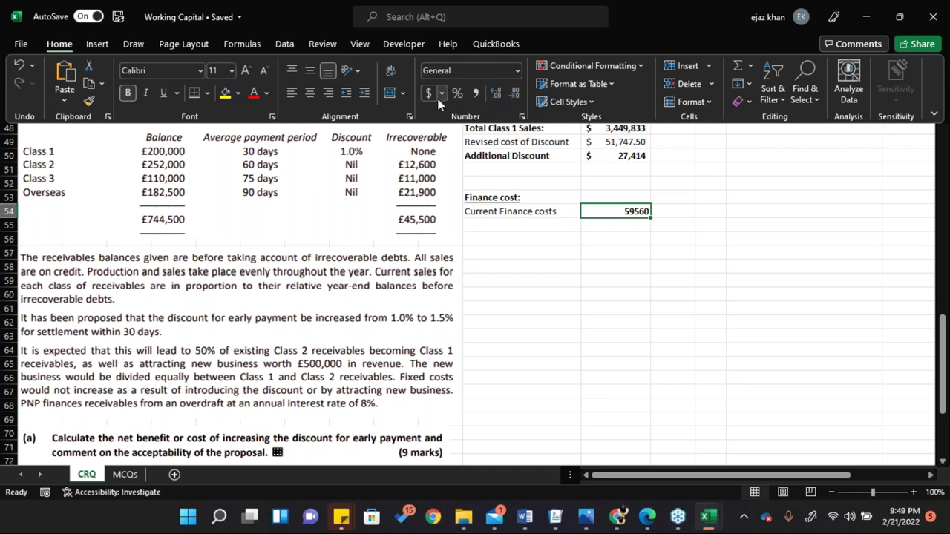
click(430, 96)
double_click(517, 99)
key(Escape)
Add the heading "Revised Finance costs:" in K56, in bold and underlined
click(521, 238)
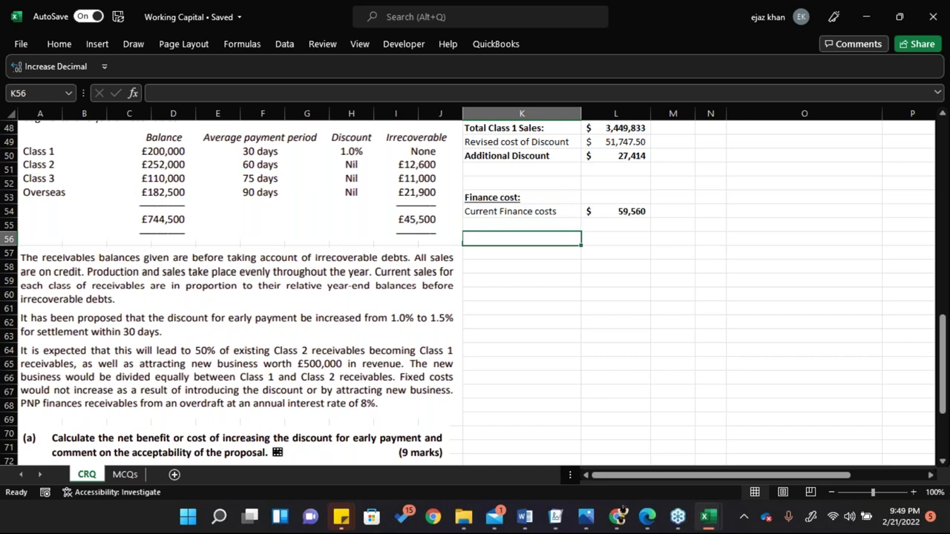
text(Revised C)
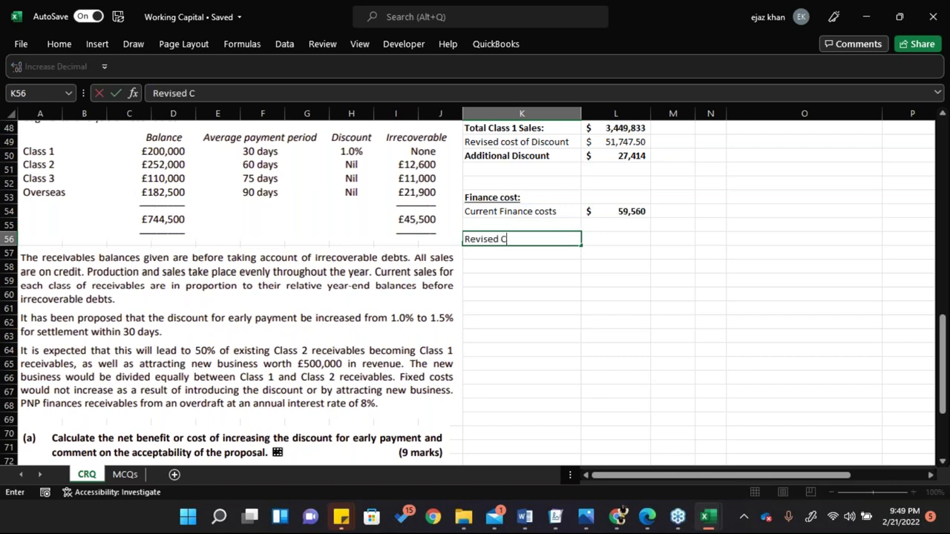
key(BackSpace)
text(Finance)
key(ctrl+Return)
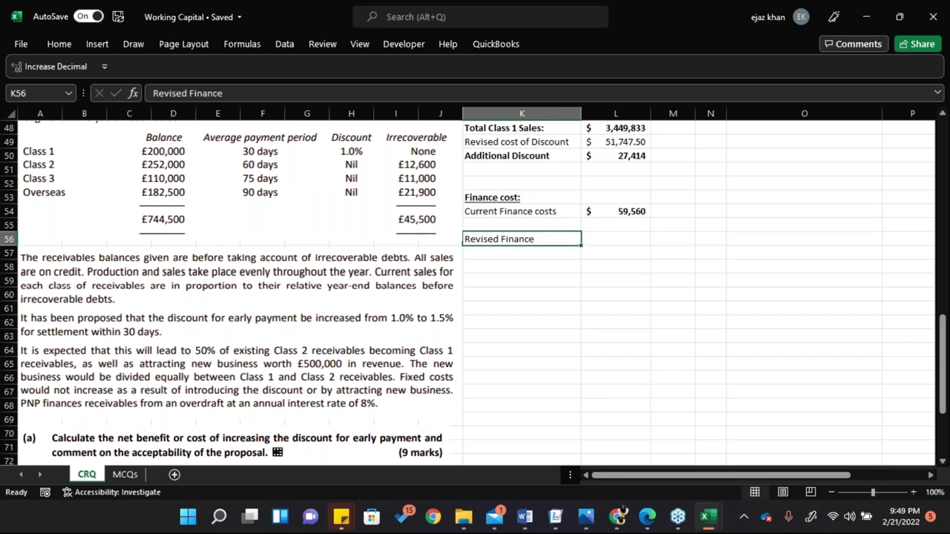
key(F2)
text(c)
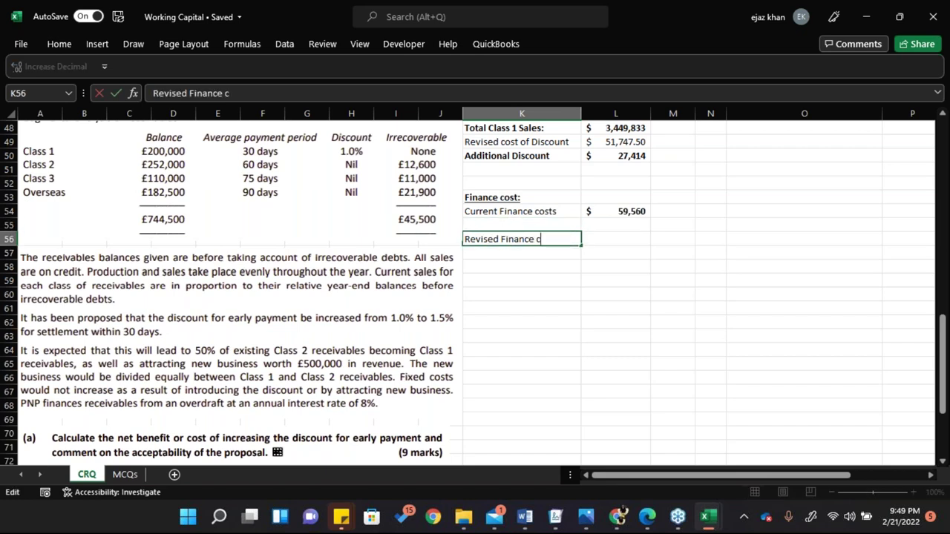
text(osts:)
key(ctrl+Return)
key(ctrl+b)
Label K58 "Class 1 Receivables" below the revised finance costs heading
click(521, 252)
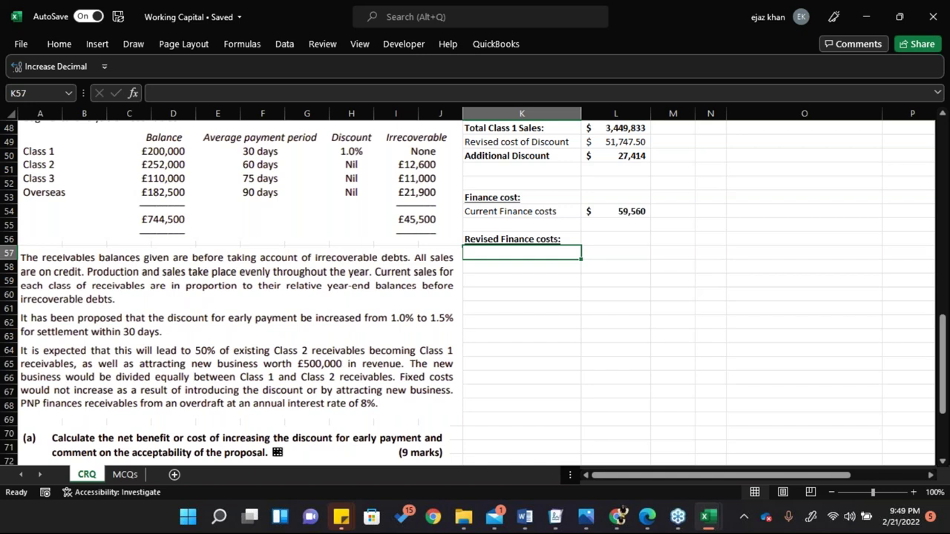
click(522, 266)
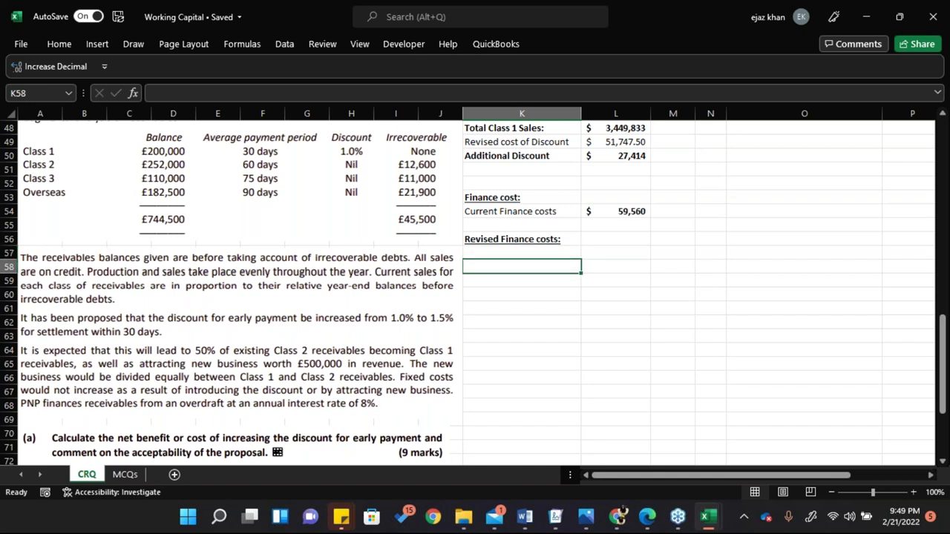
text(Clas)
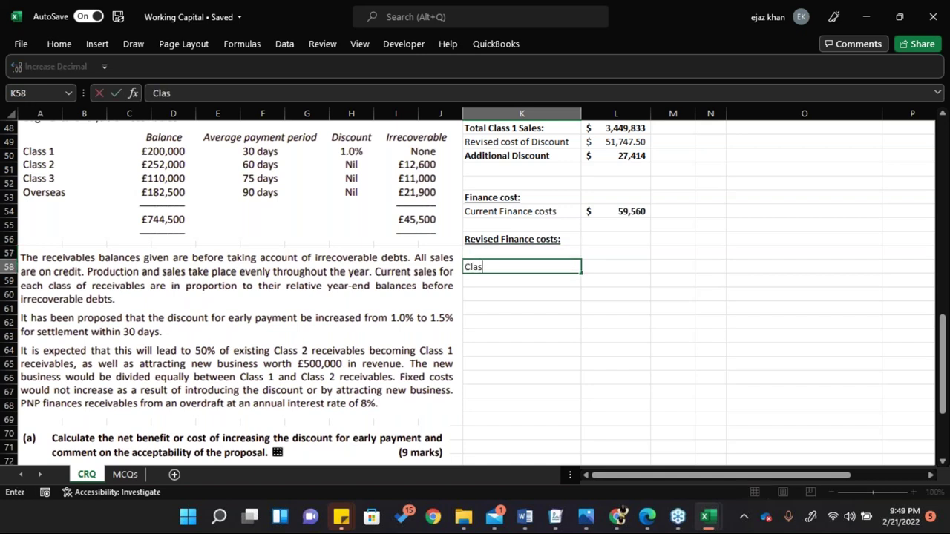
text(s 1 Receivables)
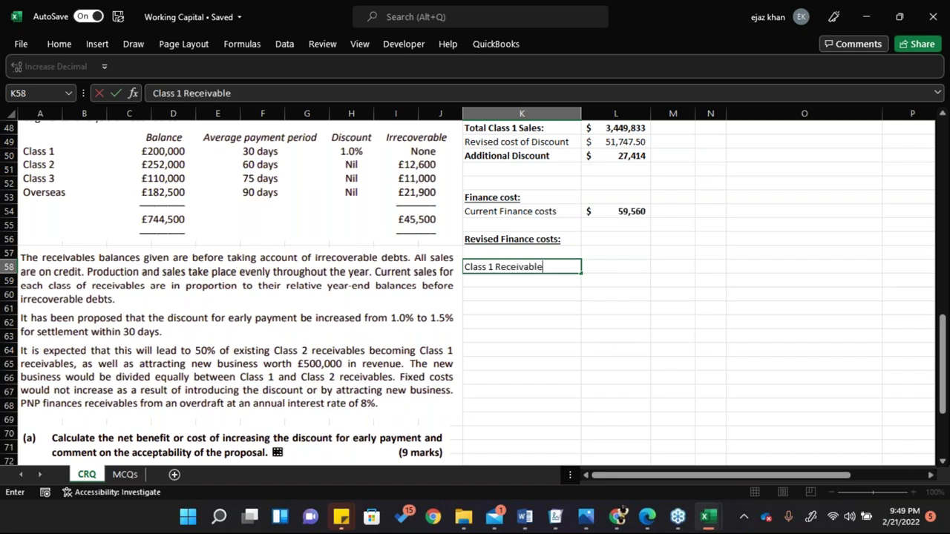
key(Return)
Calculate the revised Class 1 receivables in L58 from total Class 1 sales and the 30-day payment period with =(L48/365)*30
click(616, 267)
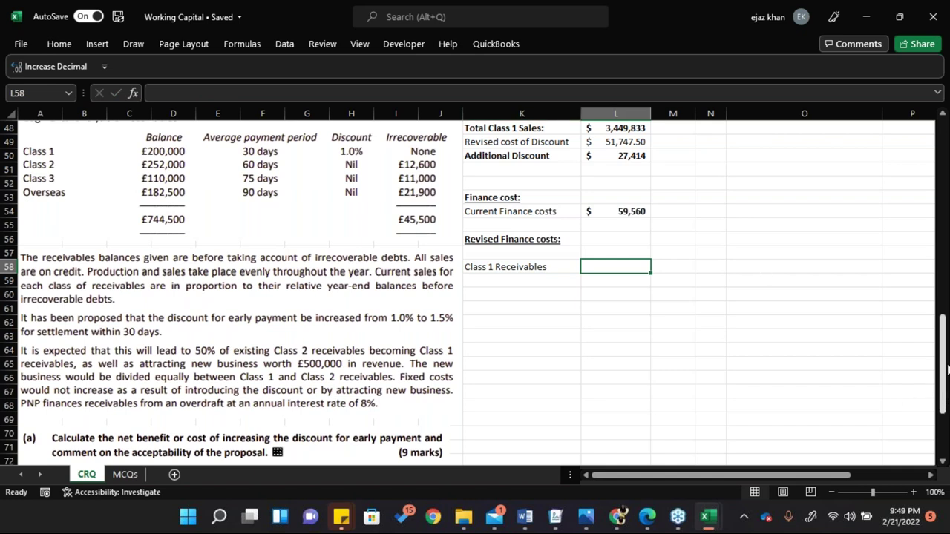
click(942, 115)
scroll(942, 115, up, 3)
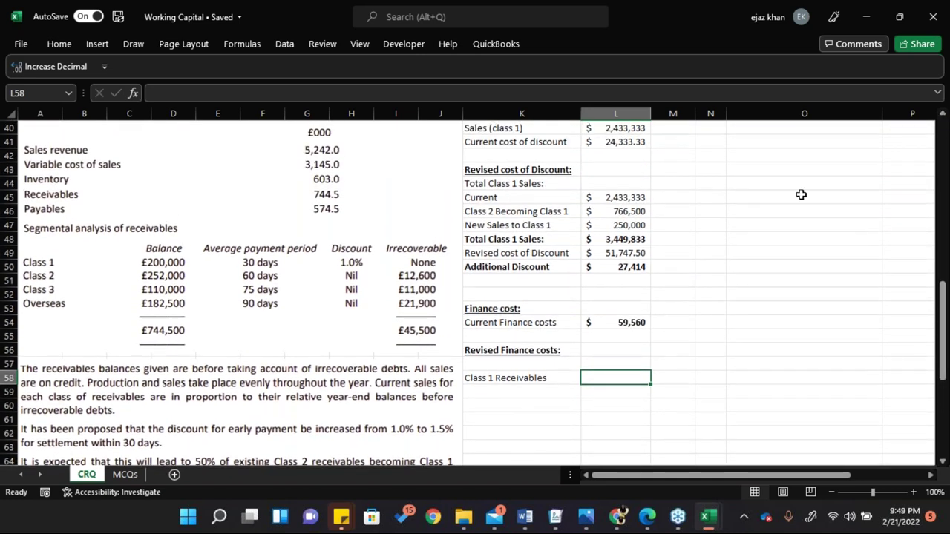
click(498, 239)
click(609, 239)
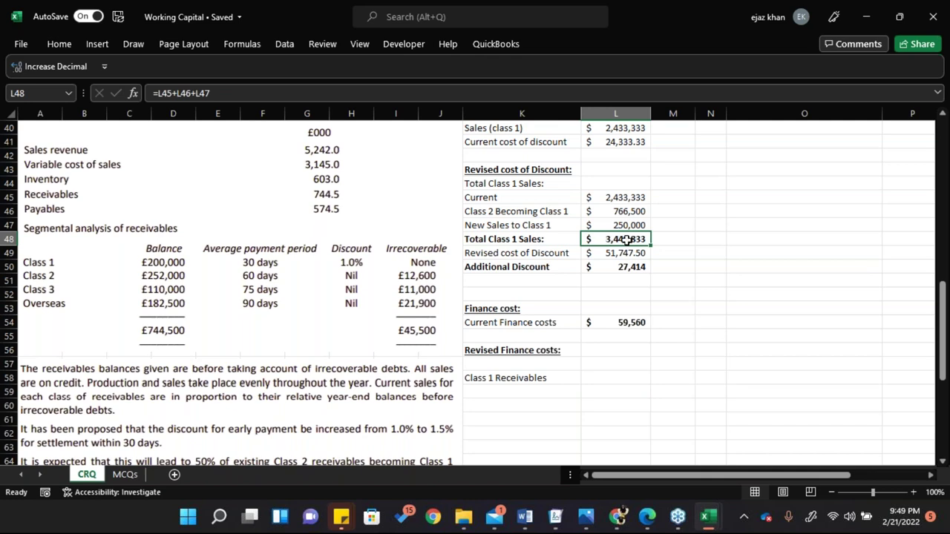
click(604, 380)
text(=()
key(Up)
key(Up)
key(Up)
key(Up)
key(Up)
key(Up)
key(Up)
key(Up)
key(Up)
key(Up)
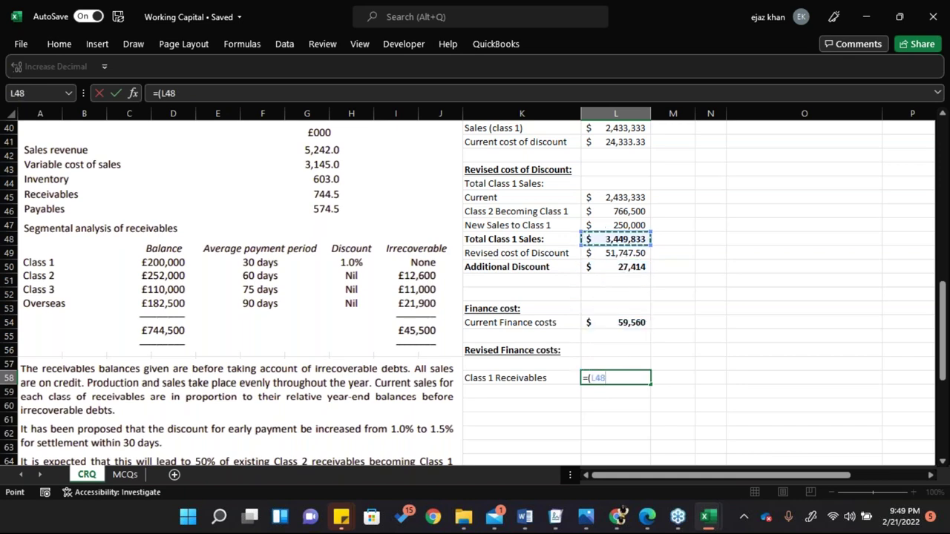
text(/)
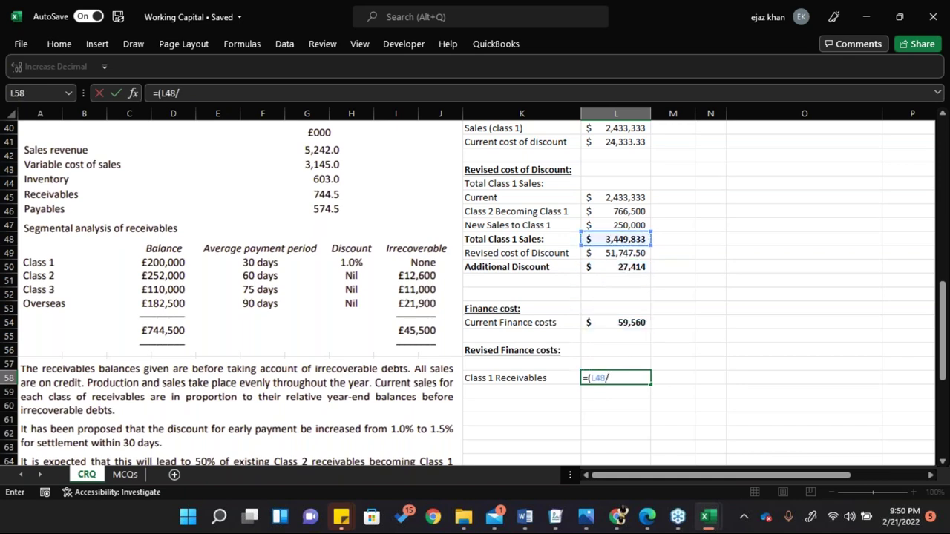
text(365)*30)
key(Return)
key(Up)
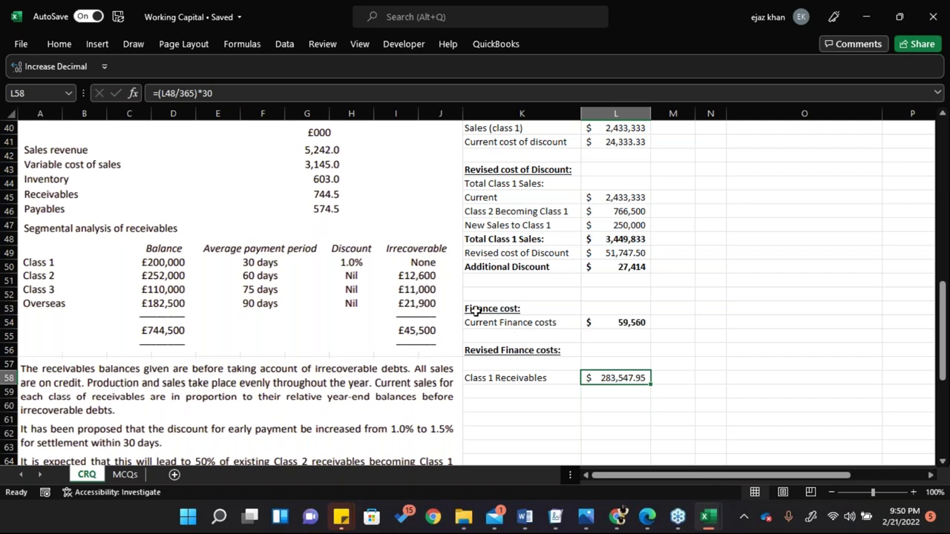
Show the Class 1 receivables amount in L58 without decimals
click(59, 45)
click(514, 95)
click(515, 95)
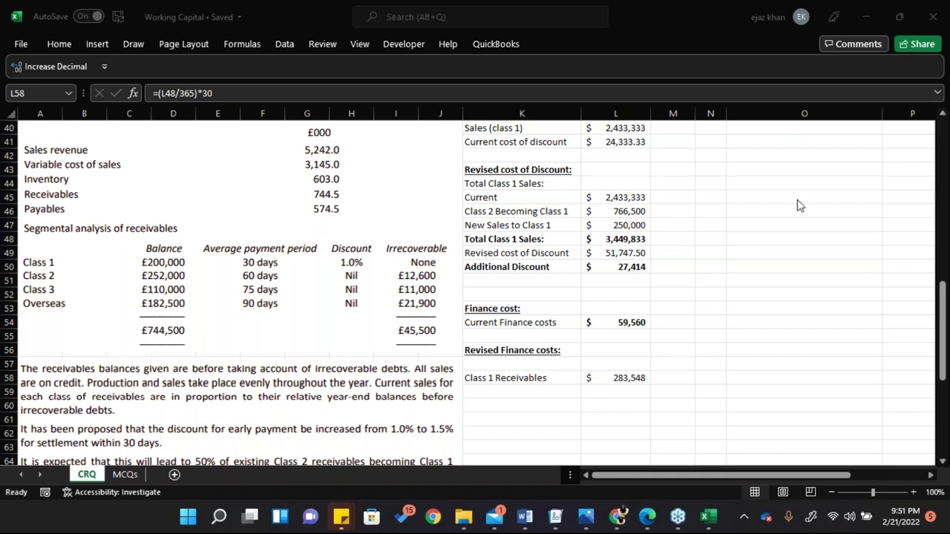
Review the Class 1 receivables formula in L58 and the total Class 1 sales in L48 that it uses
click(491, 380)
click(629, 378)
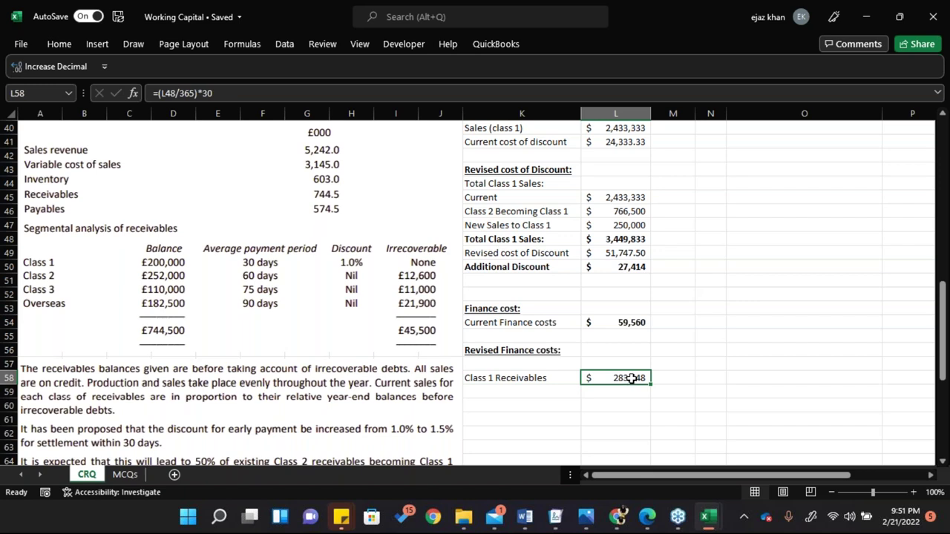
drag(612, 248, 589, 227)
click(592, 240)
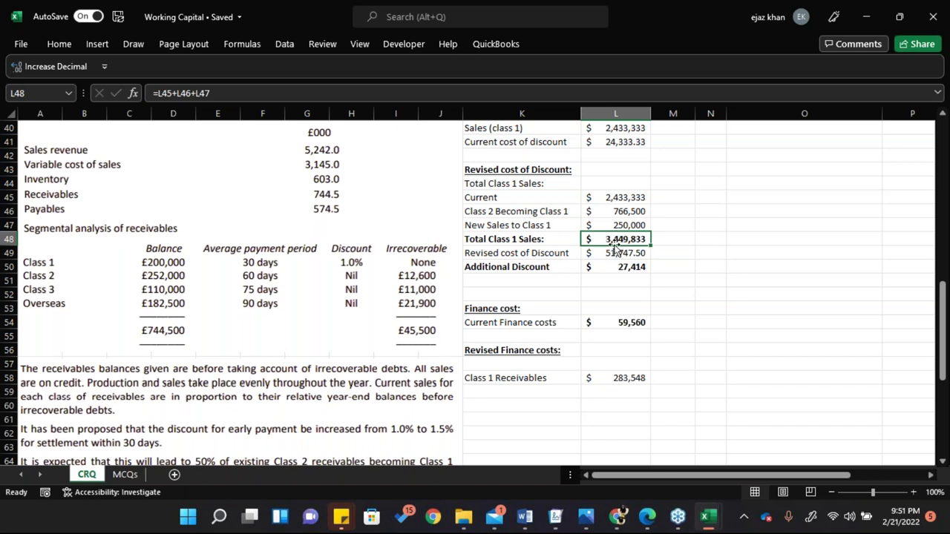
click(632, 380)
double_click(632, 380)
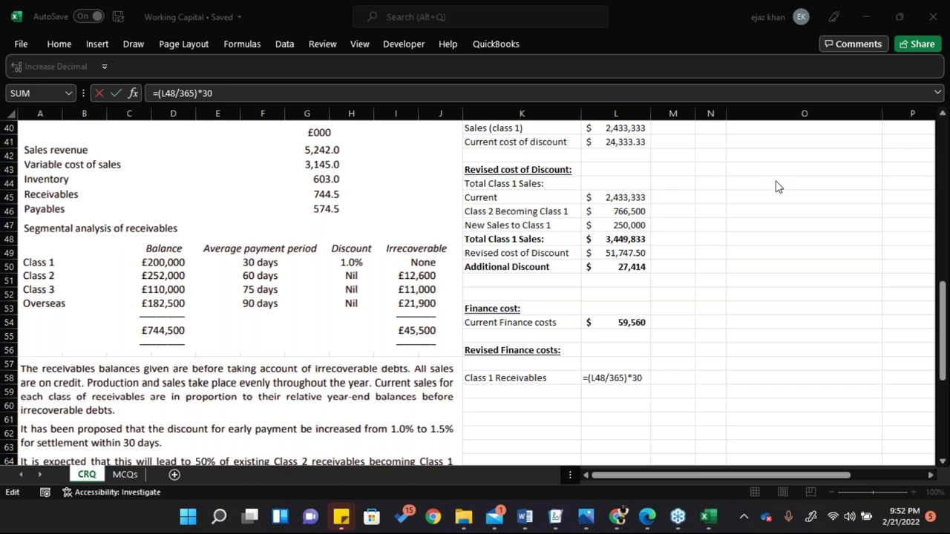
Label K59 "Class 2 Receivable" beneath the Class 1 receivables row
click(479, 391)
text(Class )
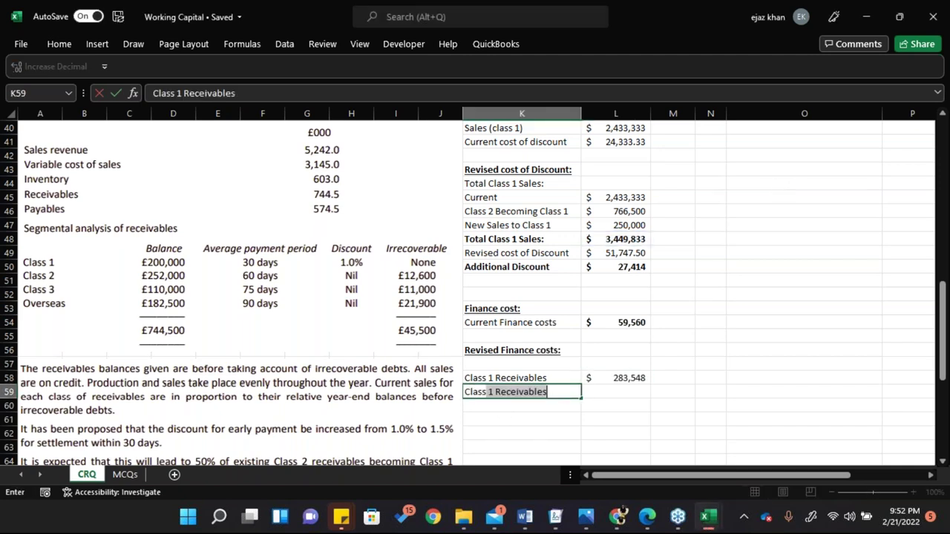
text(2 Rec)
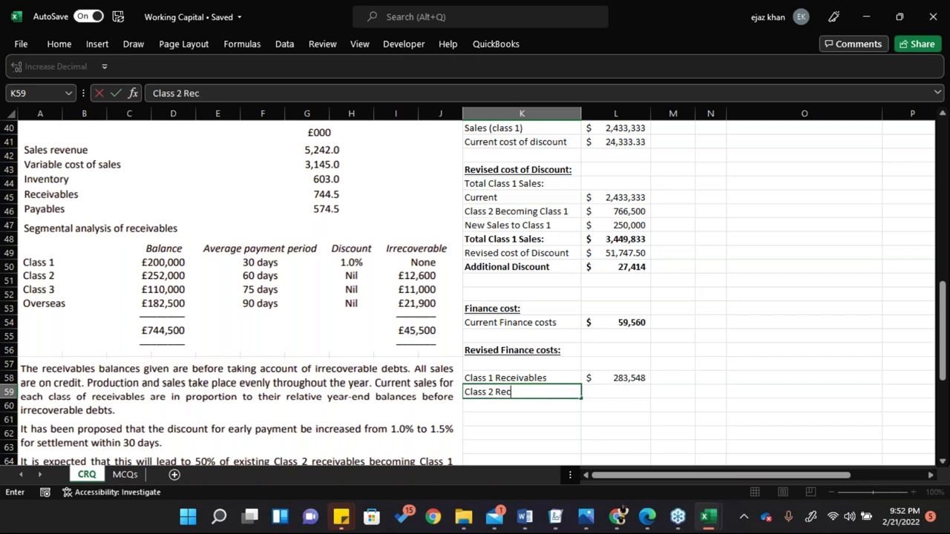
text(eivable)
key(Tab)
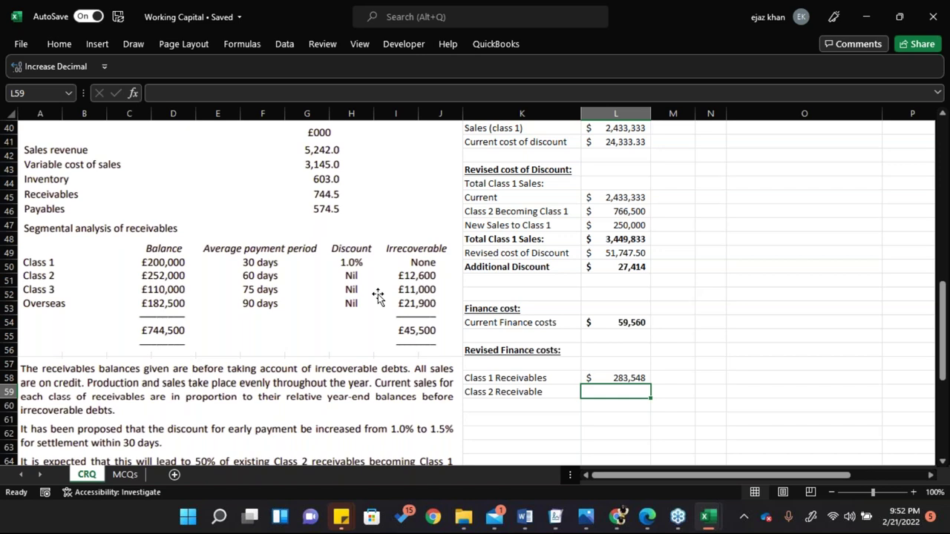
Calculate the revised Class 2 receivables in L59 with =(252000*50%)+(500000*50%*(60/365)), combining the remaining balance and the new business
text(=(252000*50%)+)
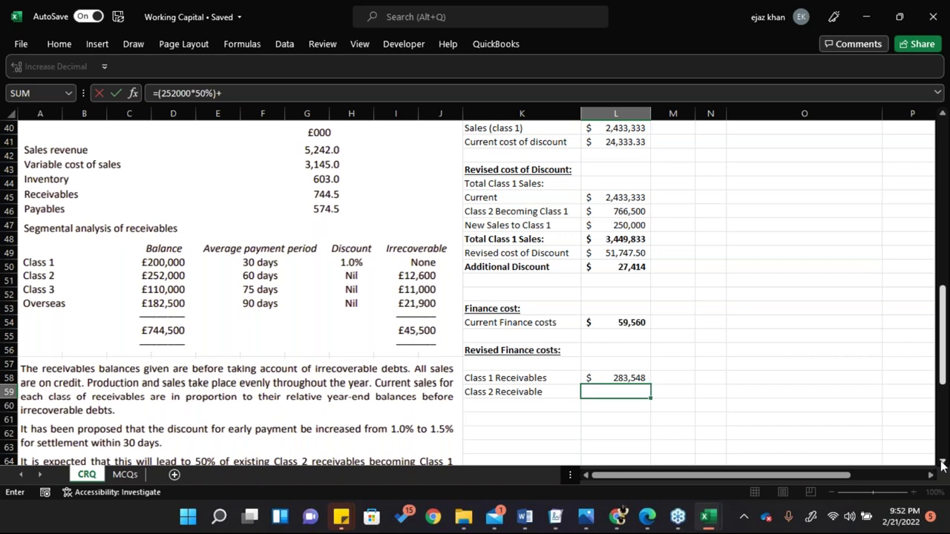
click(941, 465)
click(941, 465)
click(941, 465)
click(941, 465)
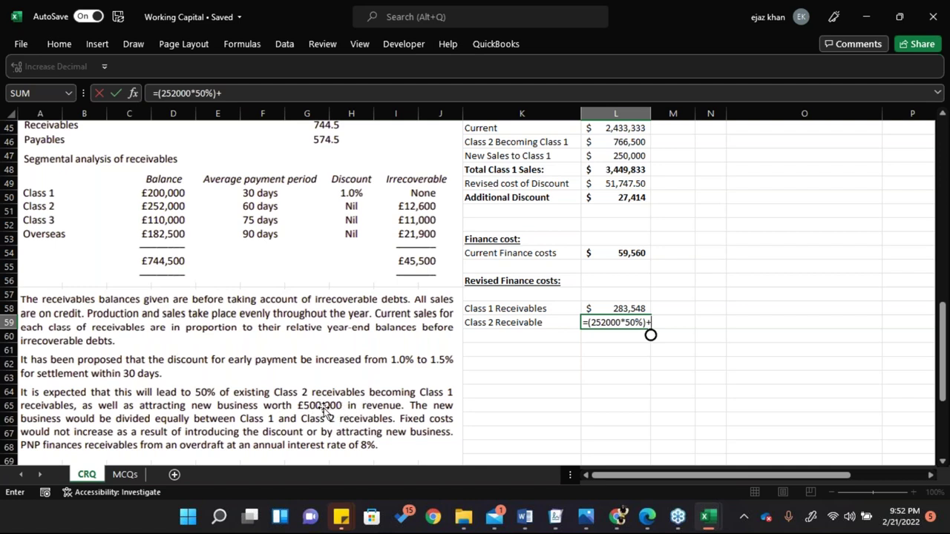
text((500000)
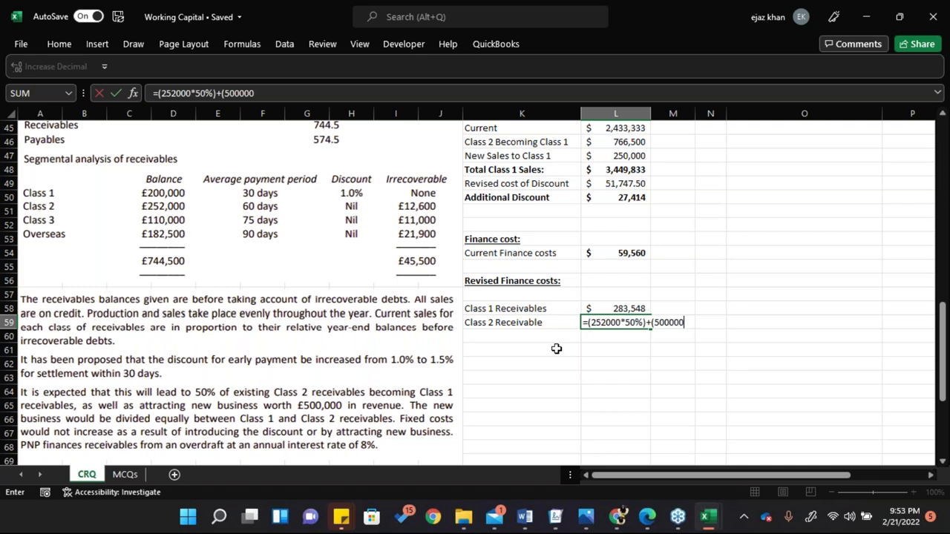
text(*50%*60)
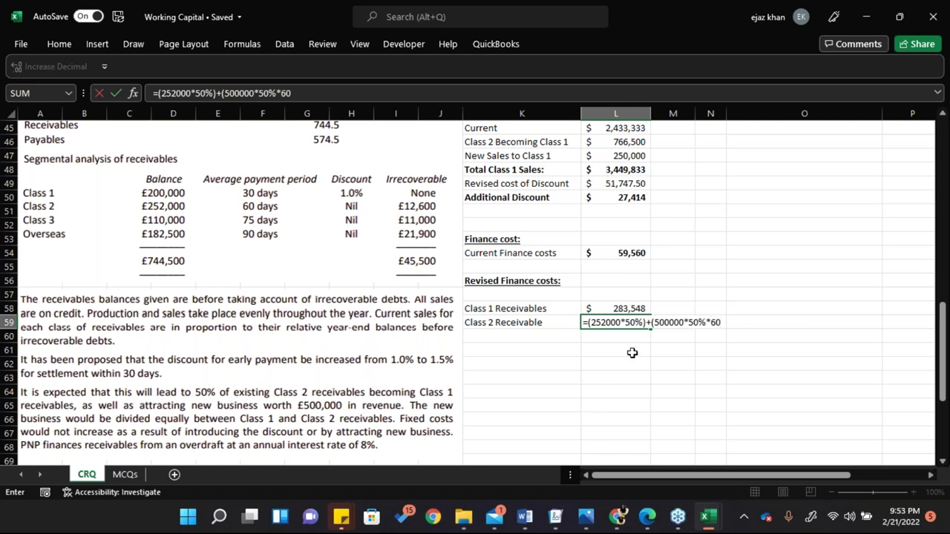
click(709, 322)
text((60/365)
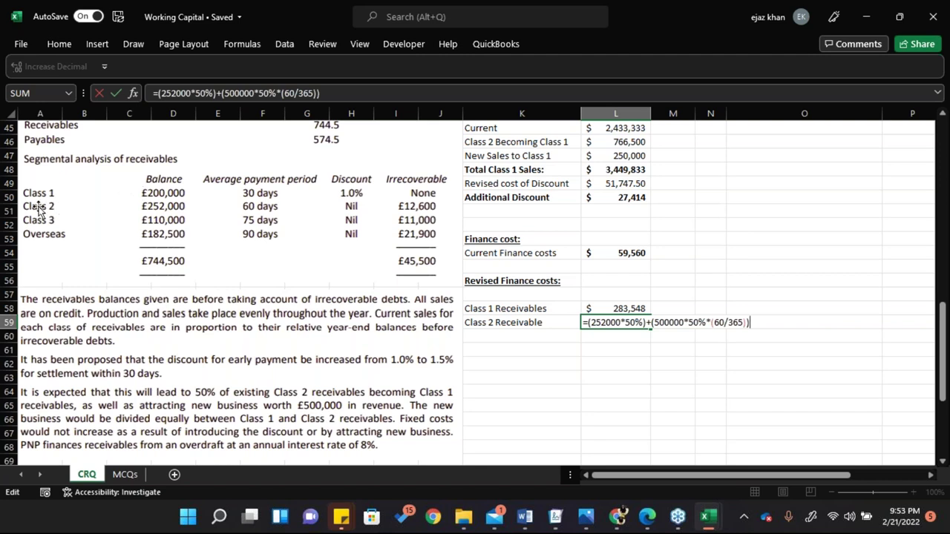
drag(654, 323, 705, 331)
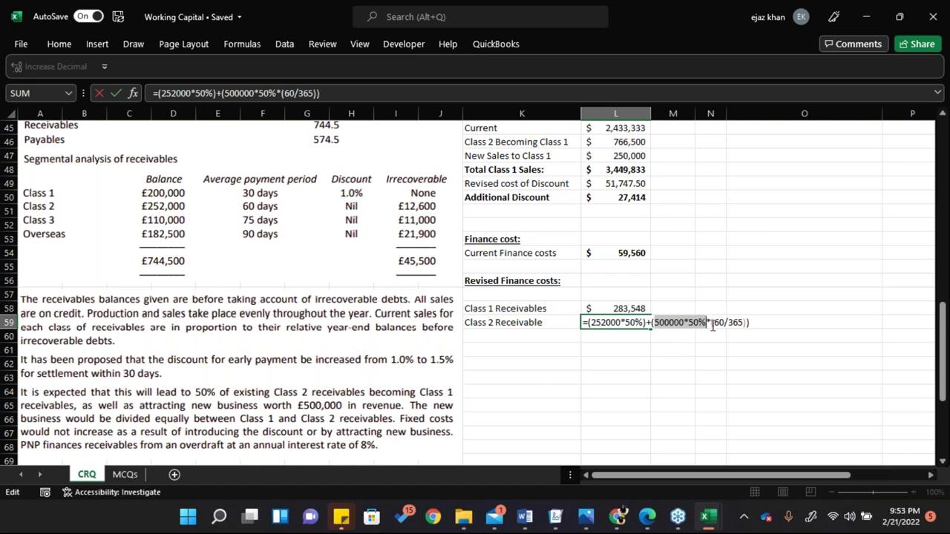
click(752, 322)
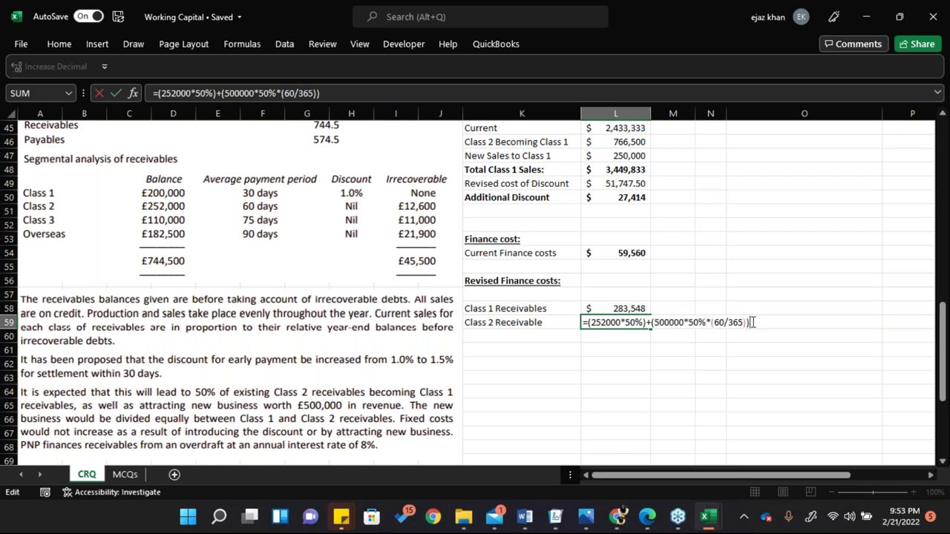
click(116, 93)
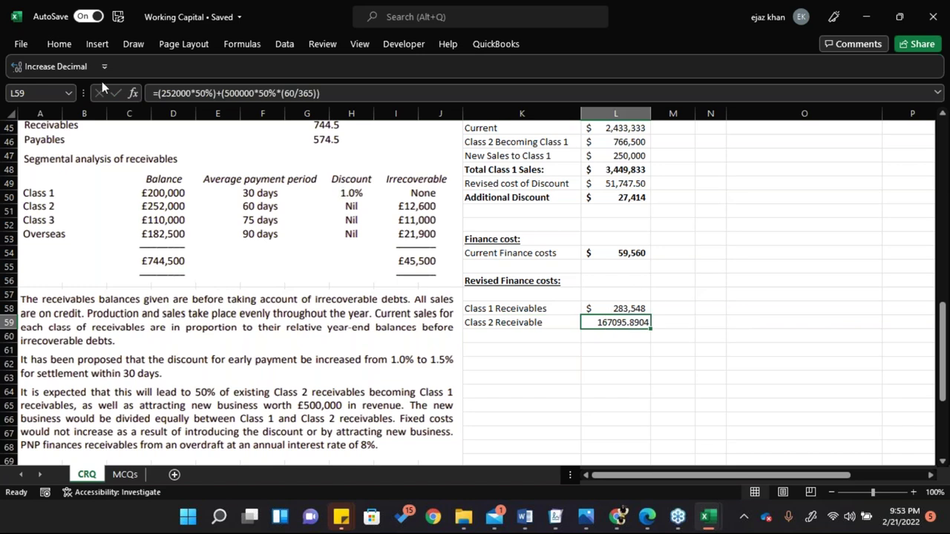
Format the Class 2 receivables amount in L59 as dollar accounting currency without decimals
click(59, 43)
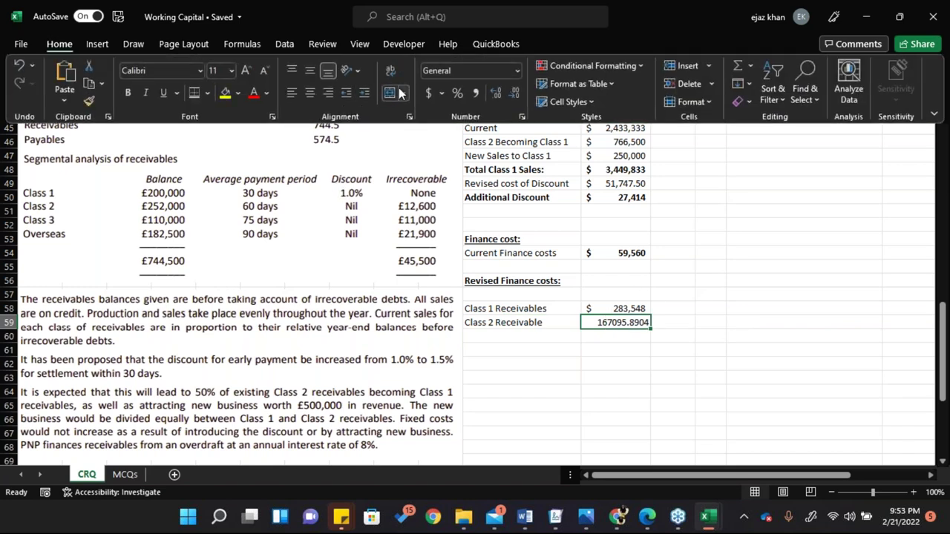
click(428, 93)
click(513, 93)
click(513, 93)
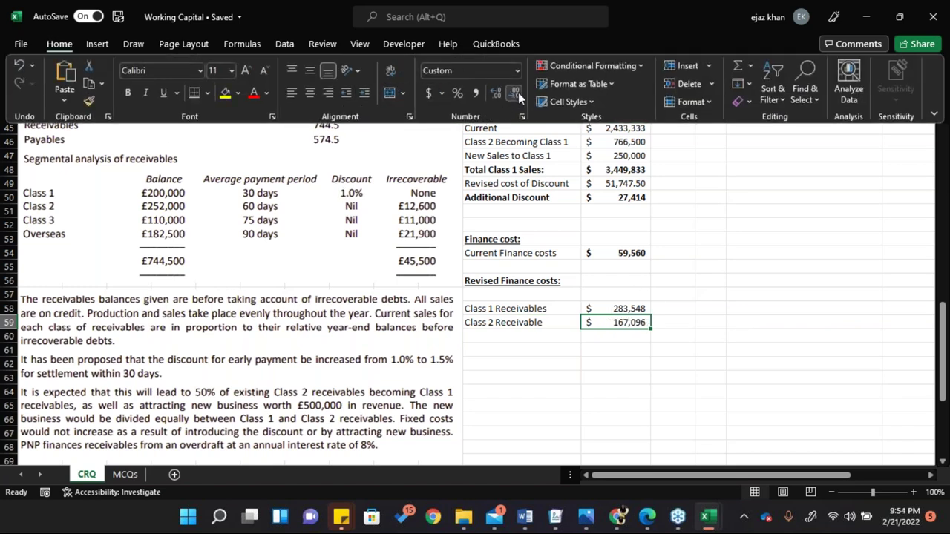
Label K60 "Class 3 Receivables" and enter 110000 beside it in L60
click(541, 343)
click(537, 341)
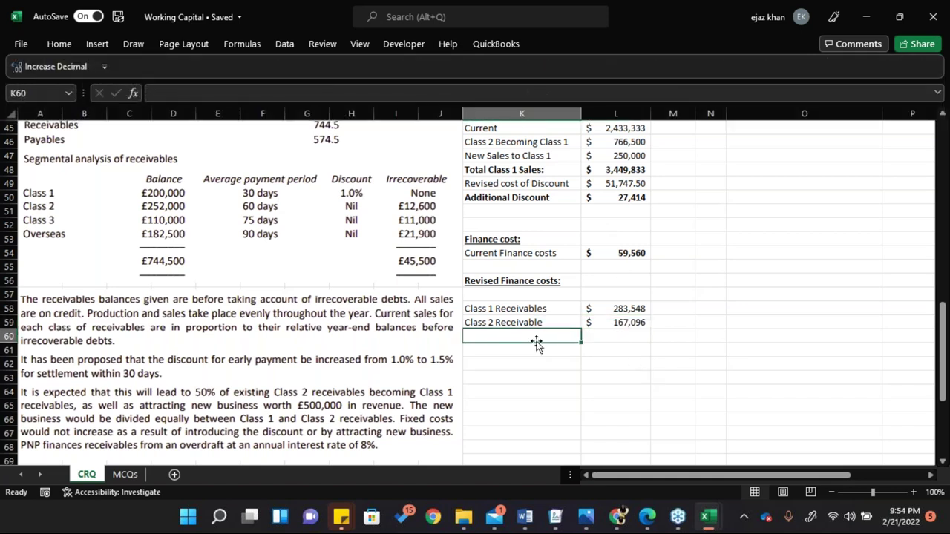
text(Class)
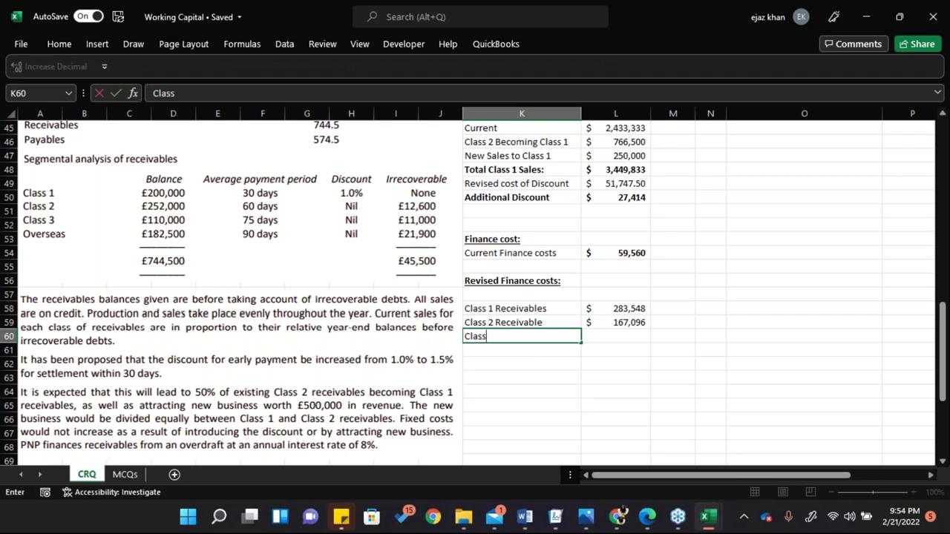
text( 3 Receivables)
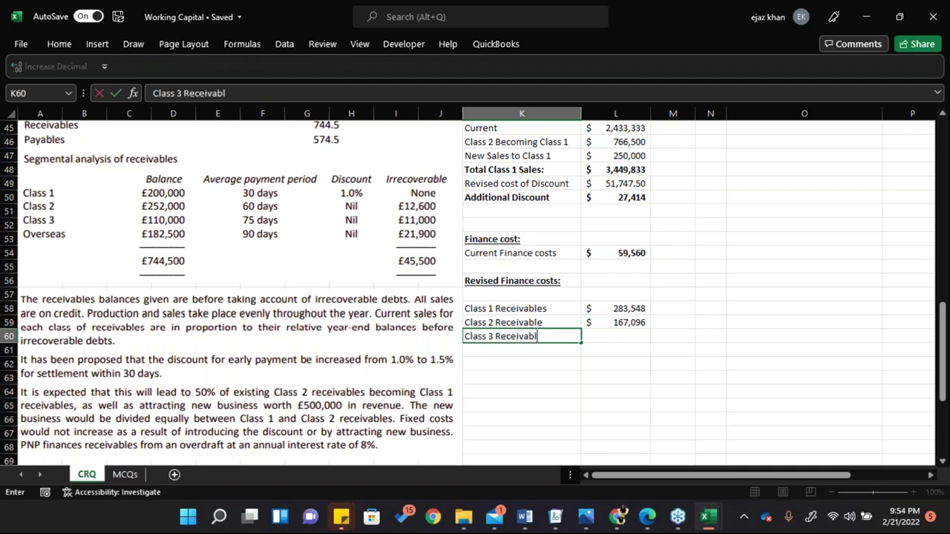
key(Tab)
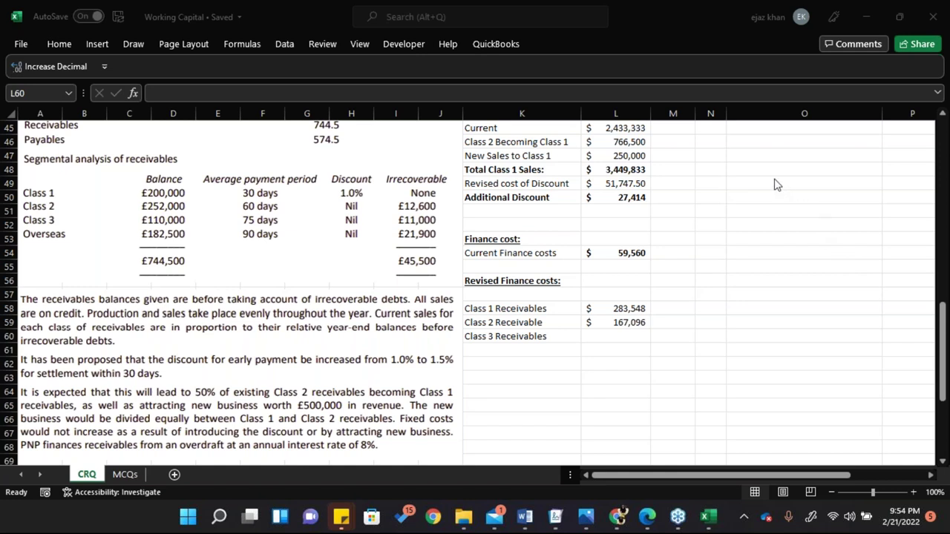
click(629, 334)
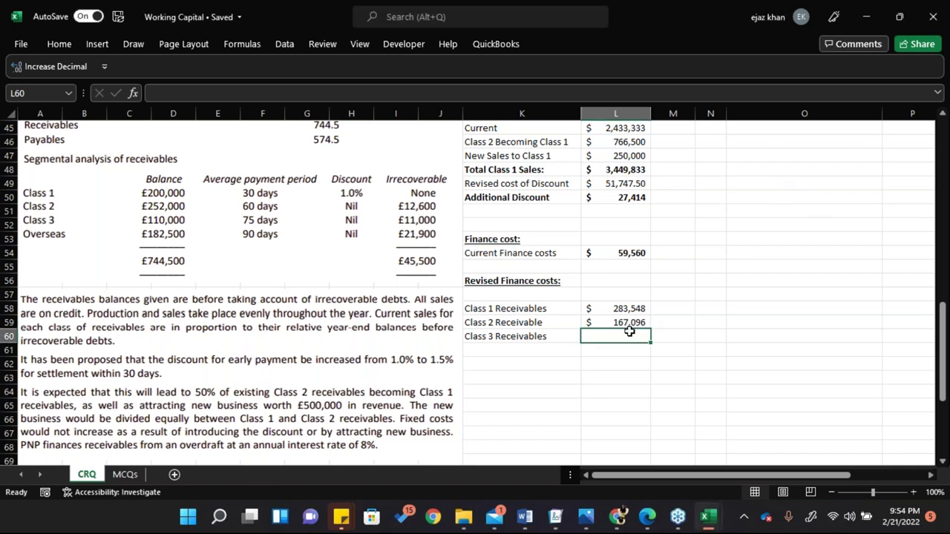
text(110000)
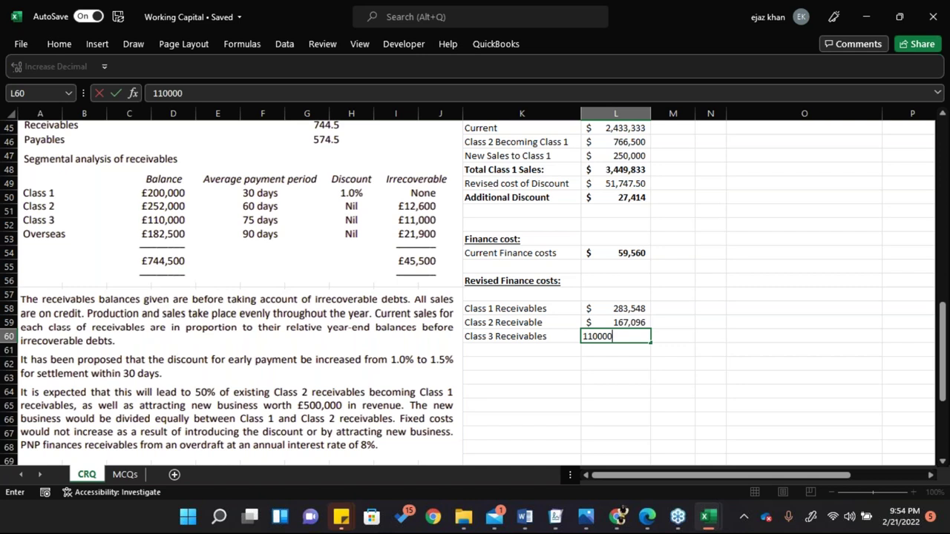
key(Return)
Copy L59 into L60 and L61 to carry over its currency format, then re-enter 110000 in L60 and clear L61's contents
click(615, 322)
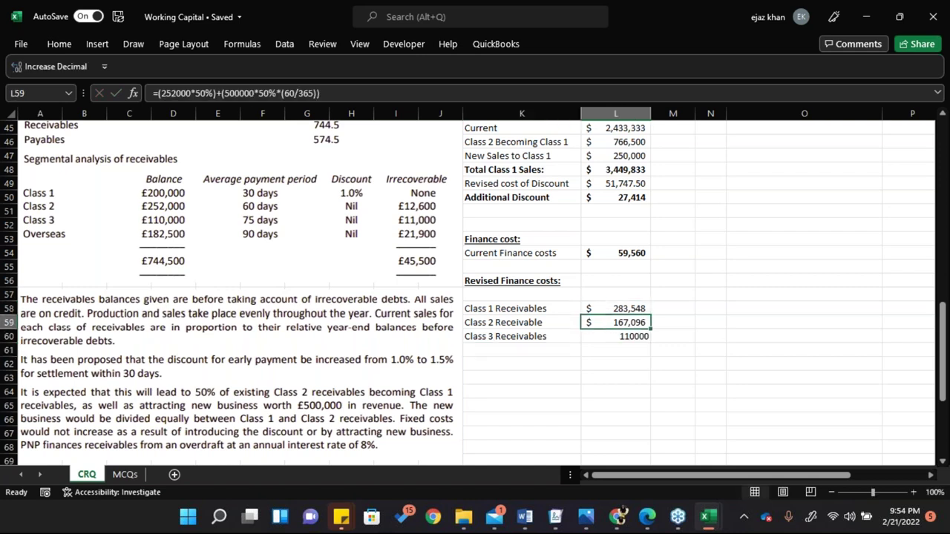
key(ctrl+c)
key(Down)
key(ctrl+v)
key(Down)
key(Return)
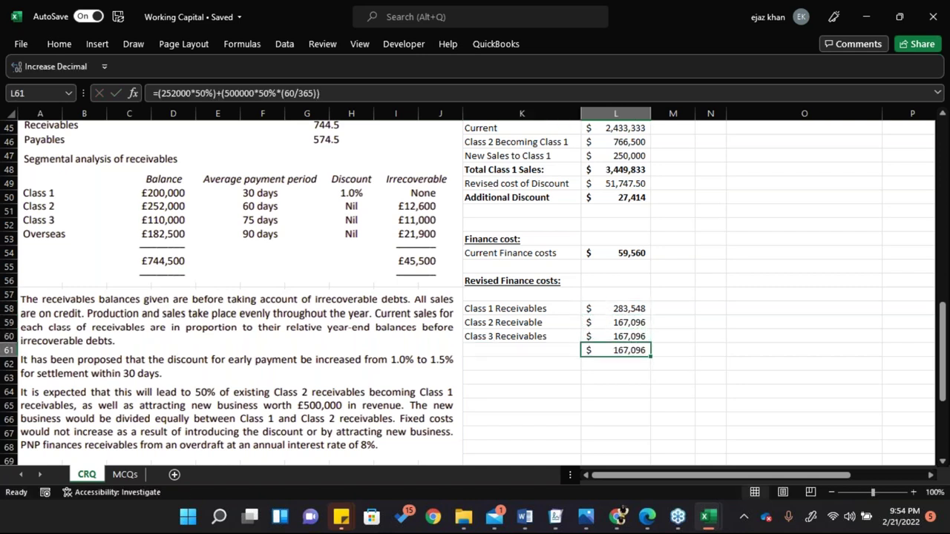
click(615, 336)
text(110000)
key(Return)
key(Delete)
Label K61 "Overseas" and enter its receivables balance of 182500 in L61
click(521, 350)
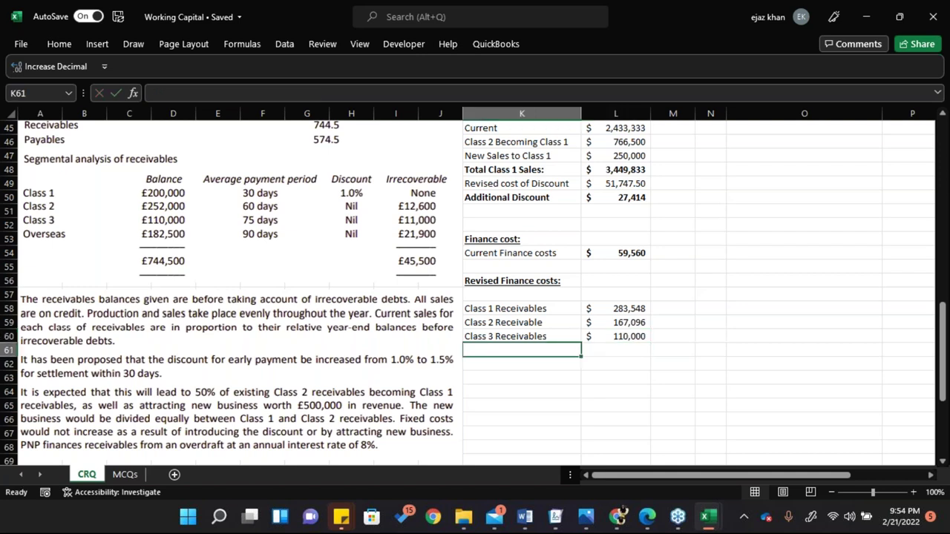
text(Overseas)
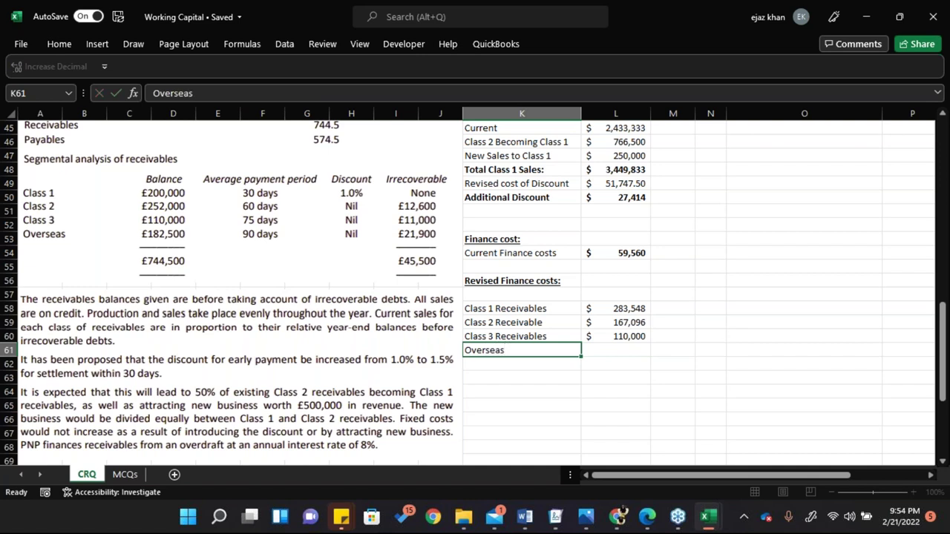
key(Tab)
text(182500)
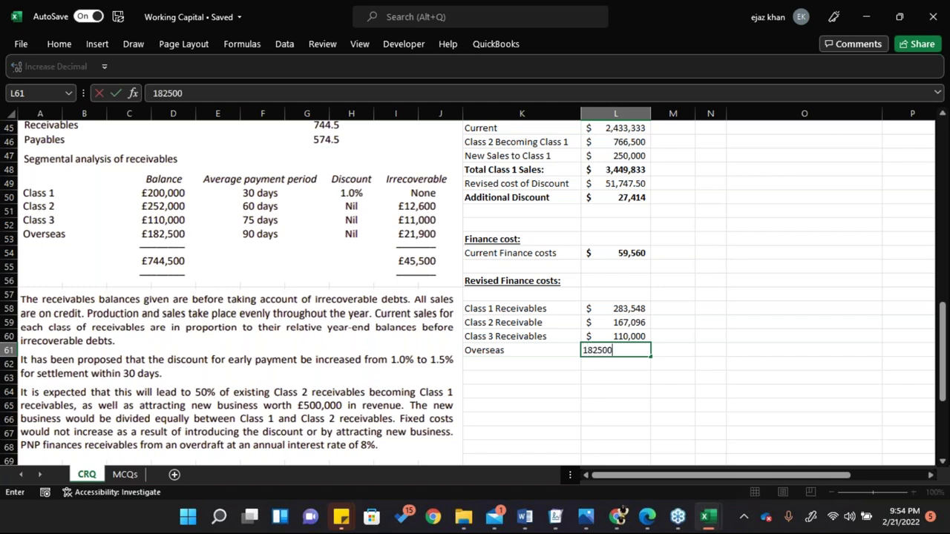
key(ctrl+Return)
Total the four receivables amounts in L62 with =SUM(L58:L61)
click(615, 364)
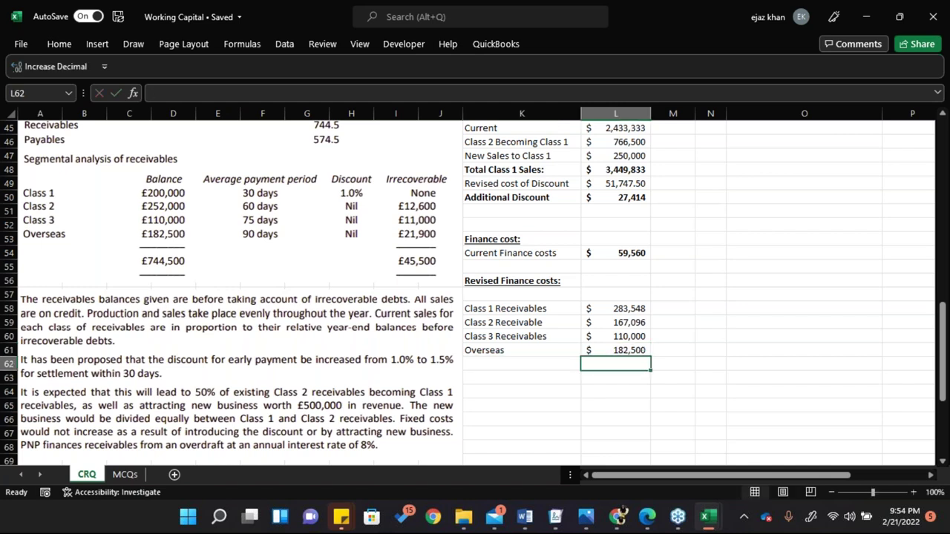
text(=SUM()
key(Up)
key(Up)
key(Up)
key(Up)
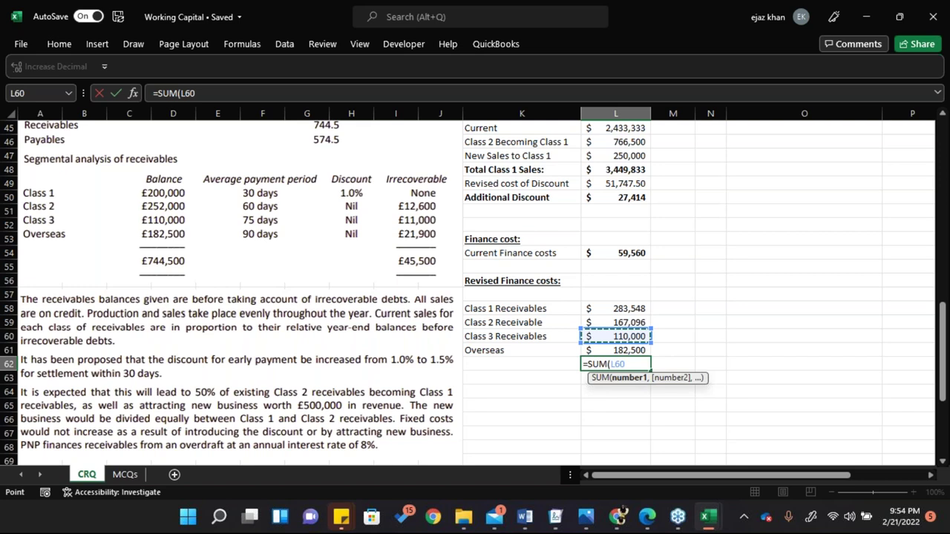
key(shift+Down)
key(shift+Down)
key(shift+Down)
key(Return)
Label K62 "Total Receiveables" beside the receivables sum
key(Left)
key(Up)
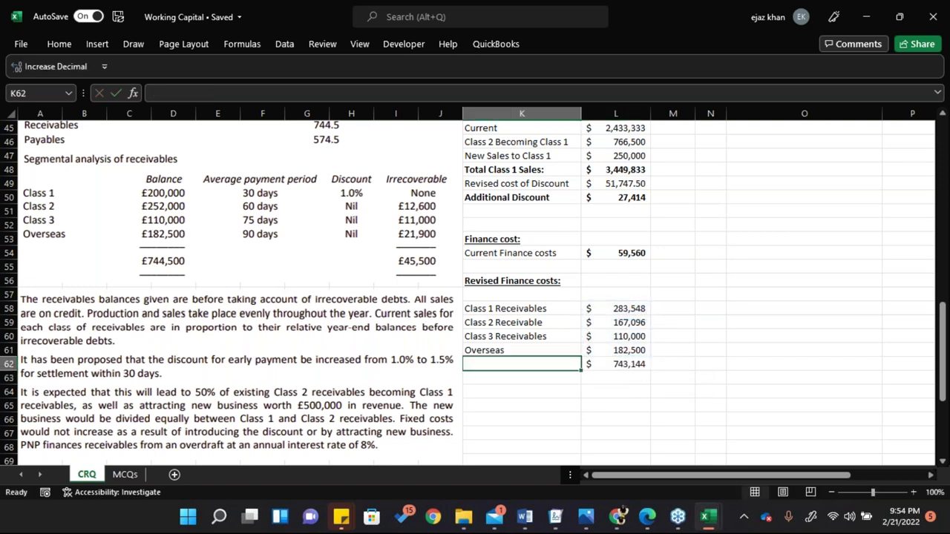
text(T)
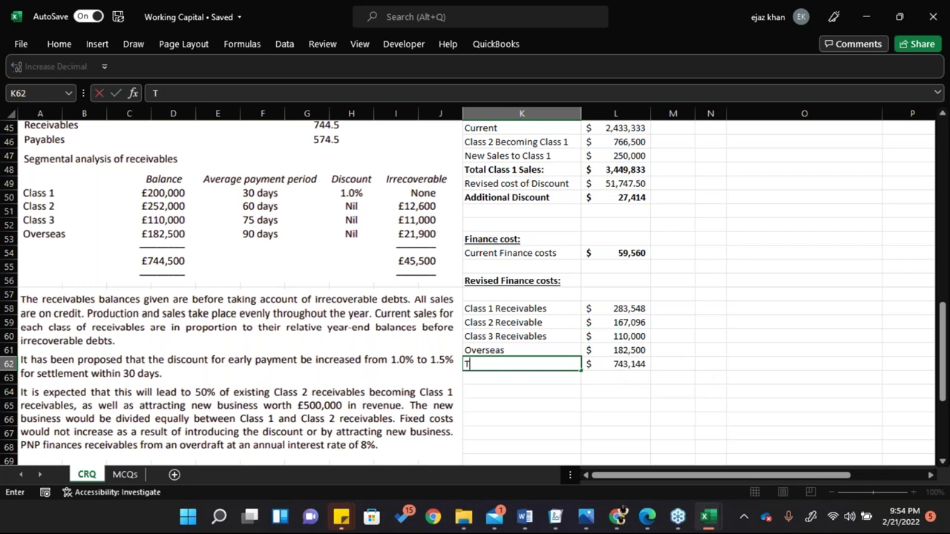
text(otal Recei)
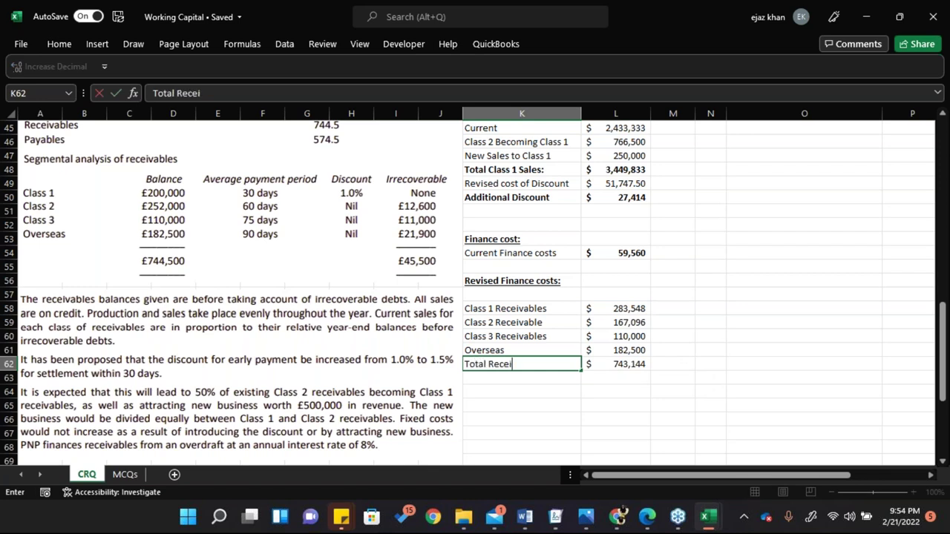
text(avlbe)
key(BackSpace)
key(BackSpace)
key(BackSpace)
key(BackSpace)
key(BackSpace)
key(BackSpace)
text(iveables)
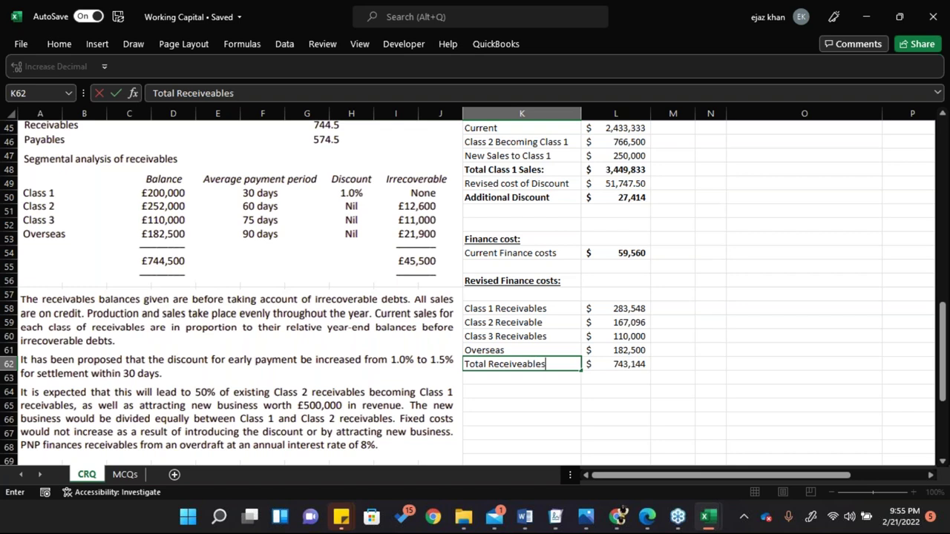
Make the total receivables label and amount in K62:L62 bold
click(615, 377)
key(Up)
key(shift+Left)
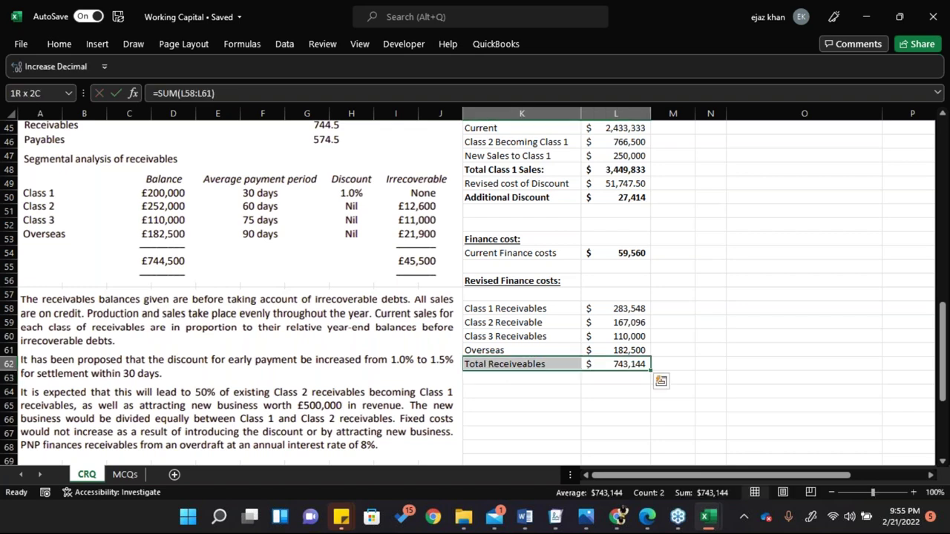
key(ctrl+b)
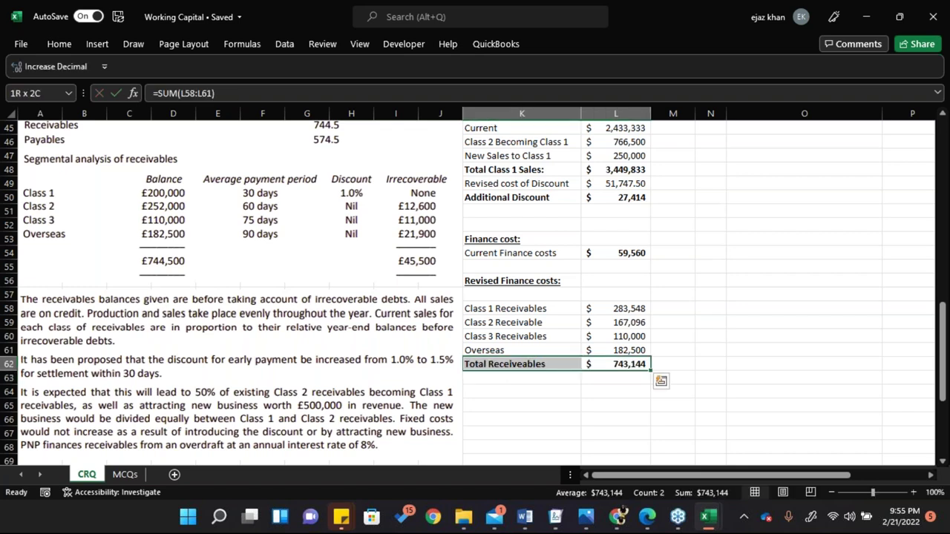
Add "Revised finance costs" in K63, calculate it in L63 as =L62*8%, and show the amount without decimals
click(522, 378)
text(Revised finance costs)
key(Tab)
text(=)
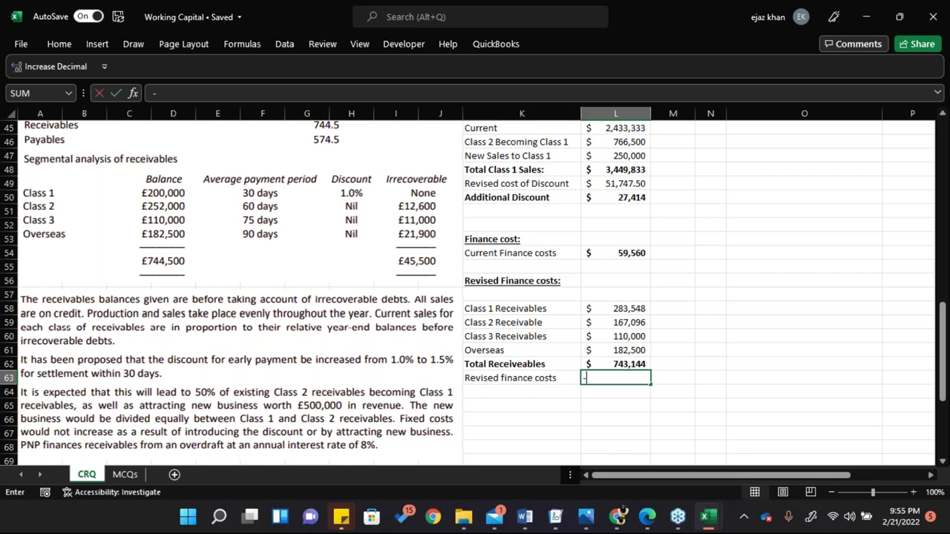
click(616, 363)
text(*8%)
key(Return)
click(615, 378)
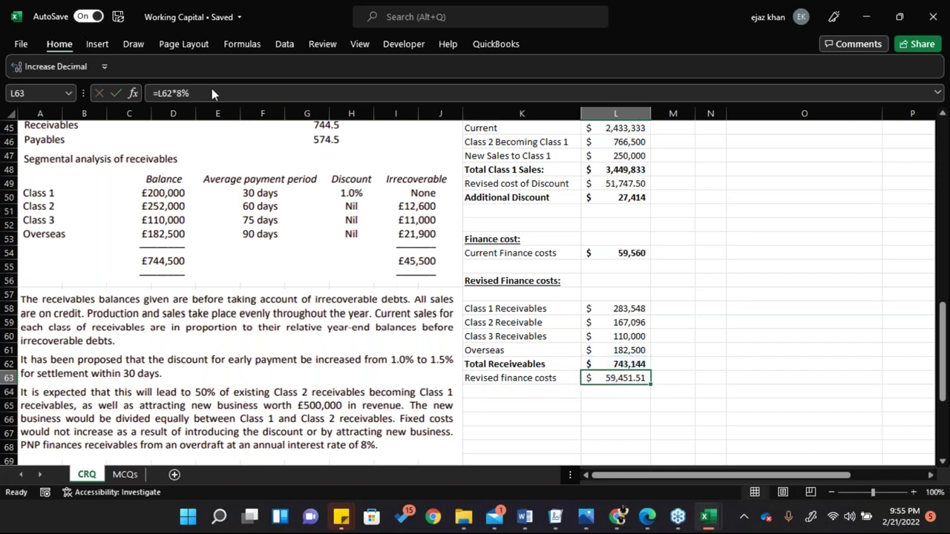
double_click(509, 95)
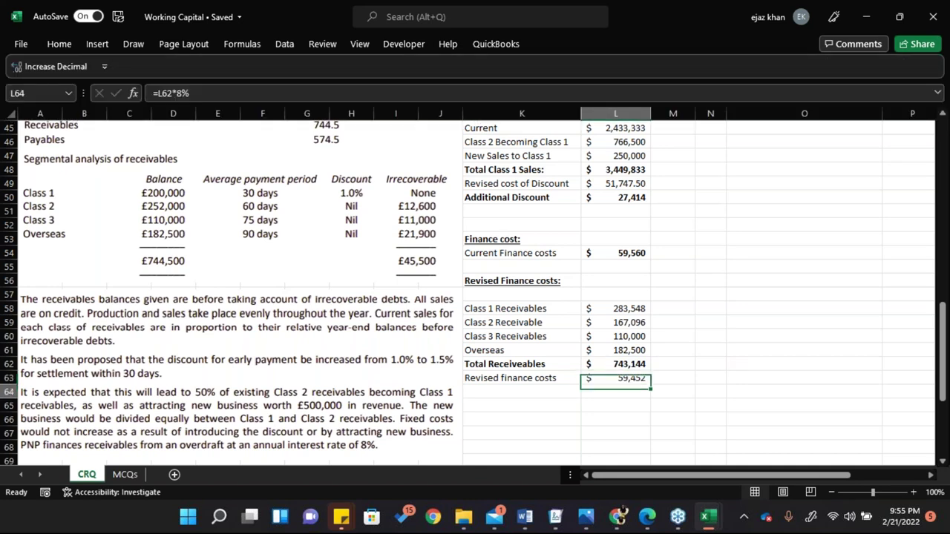
Label K64 "Saving in Finance Costs" and calculate it in L64 as current minus revised finance costs with =L54-L63
click(522, 391)
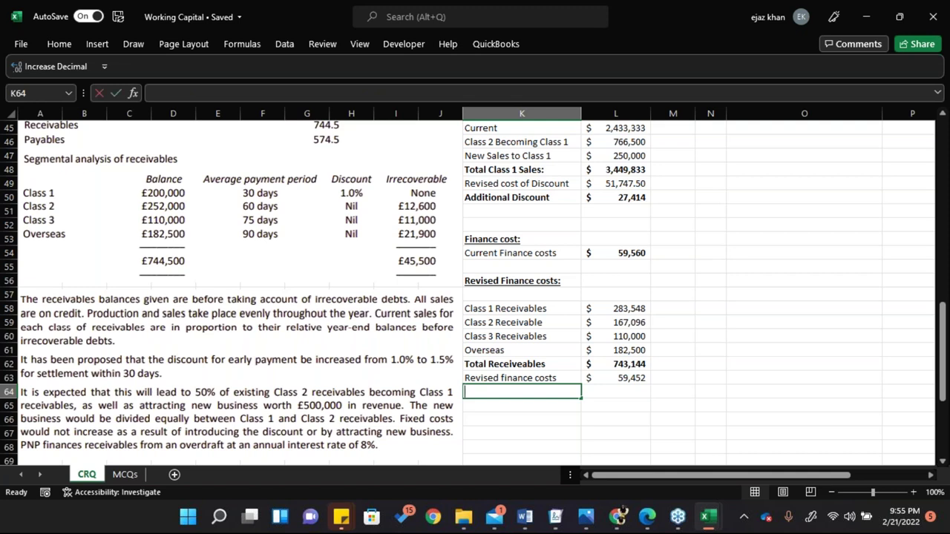
text(Saving in Finance Costsw)
key(BackSpace)
key(Tab)
text(=)
key(Up)
key(Up)
key(Up)
key(Up)
key(Up)
key(Up)
key(Up)
key(Up)
key(Up)
key(Up)
key(Up)
key(Down)
text(-)
key(Up)
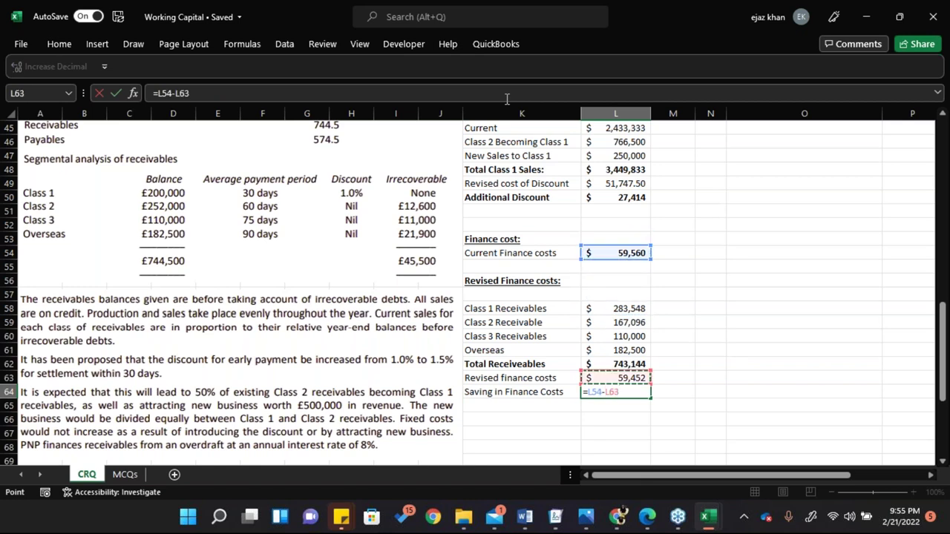
key(Return)
Make the finance cost saving label and amount in K64:L64 bold
key(Up)
key(Right)
key(shift+Left)
key(ctrl+b)
key(Left)
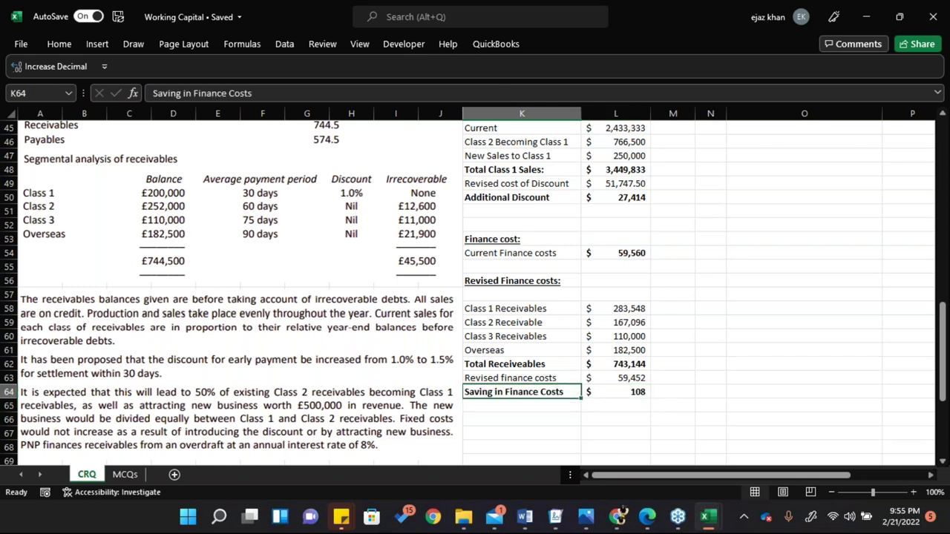
Add the label "Additional Contribution" in K66 below the finance cost saving
key(Down)
key(Down)
key(Down)
key(Down)
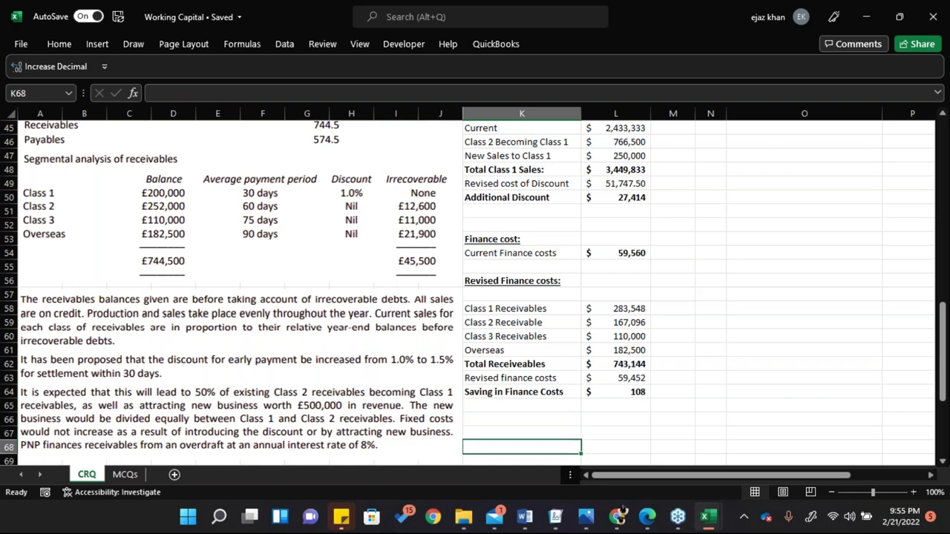
key(Up)
key(Up)
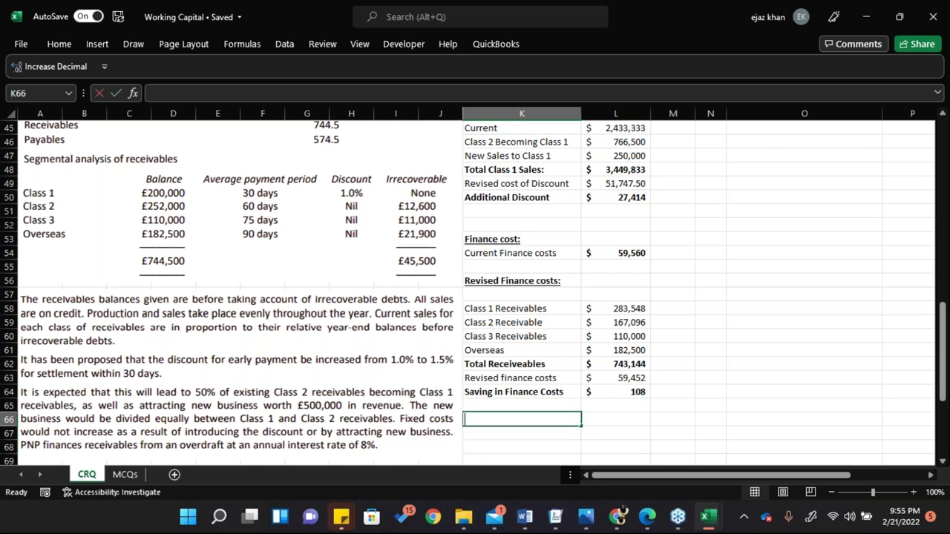
text(AdditionA)
key(BackSpace)
text(al Cont)
text(rinu)
key(BackSpace)
key(BackSpace)
text(bution)
key(Tab)
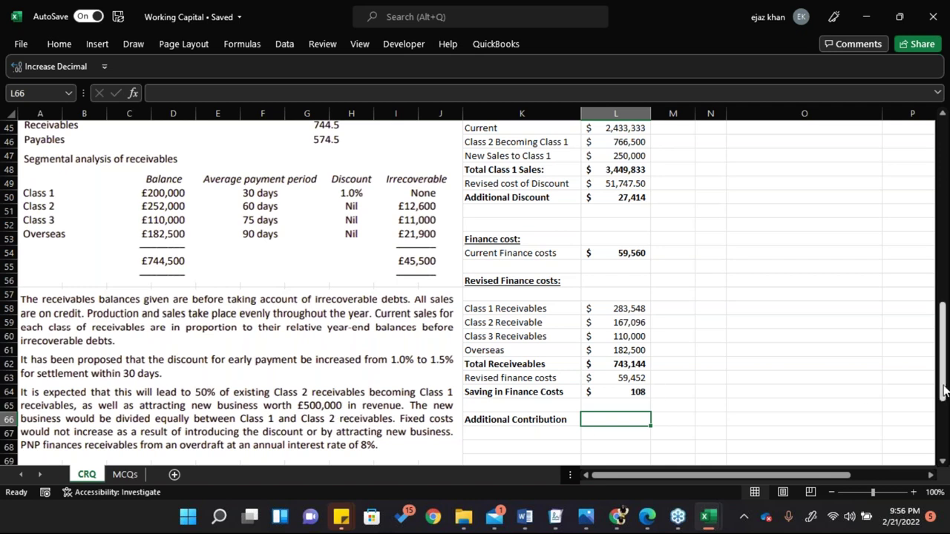
Label K67 "Current Contribution to sales ratio" and widen column K to fit the text
scroll(943, 391, up, 1)
scroll(944, 398, down, 1)
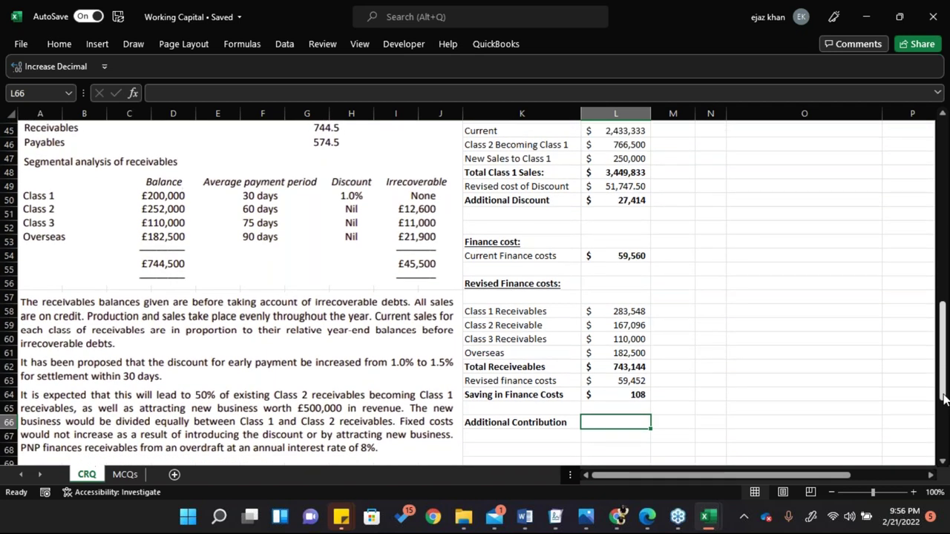
scroll(943, 398, down, 1)
key(Return)
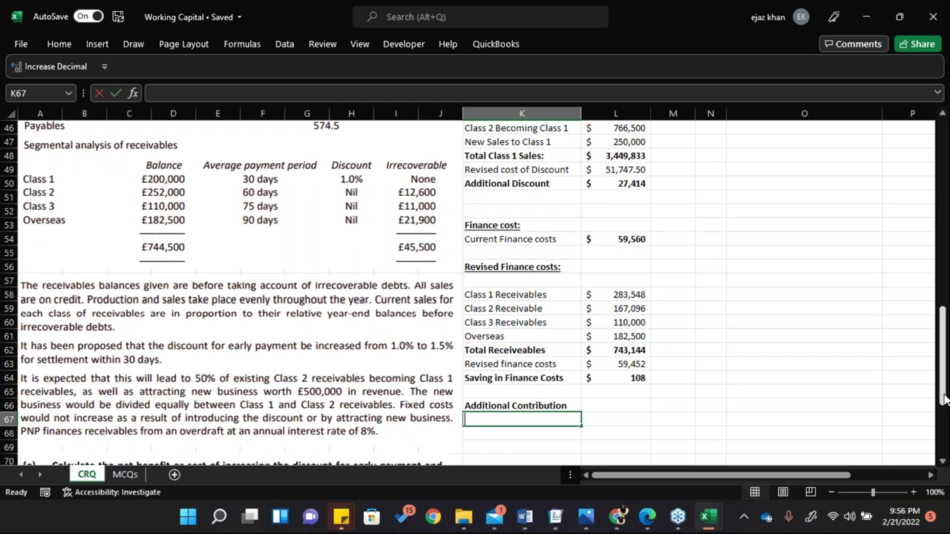
text(Current C)
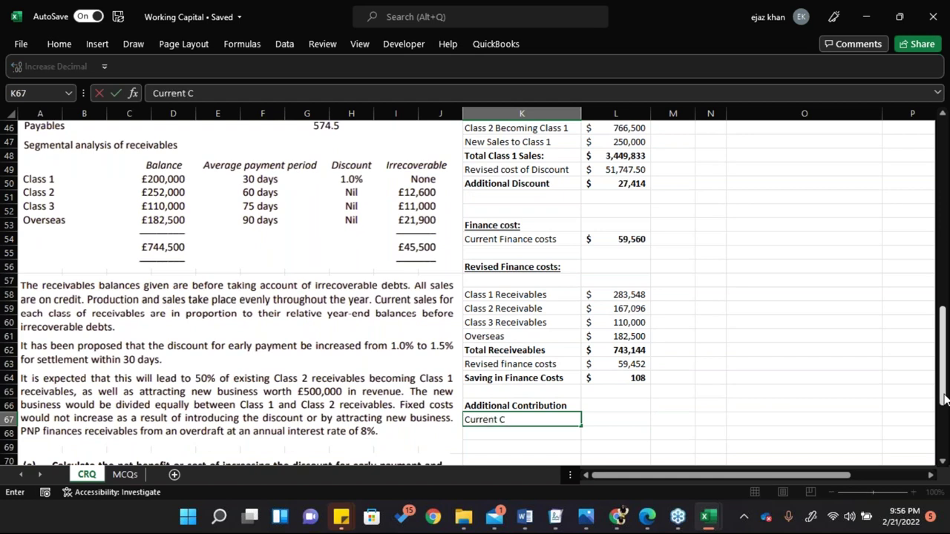
text(ontributi)
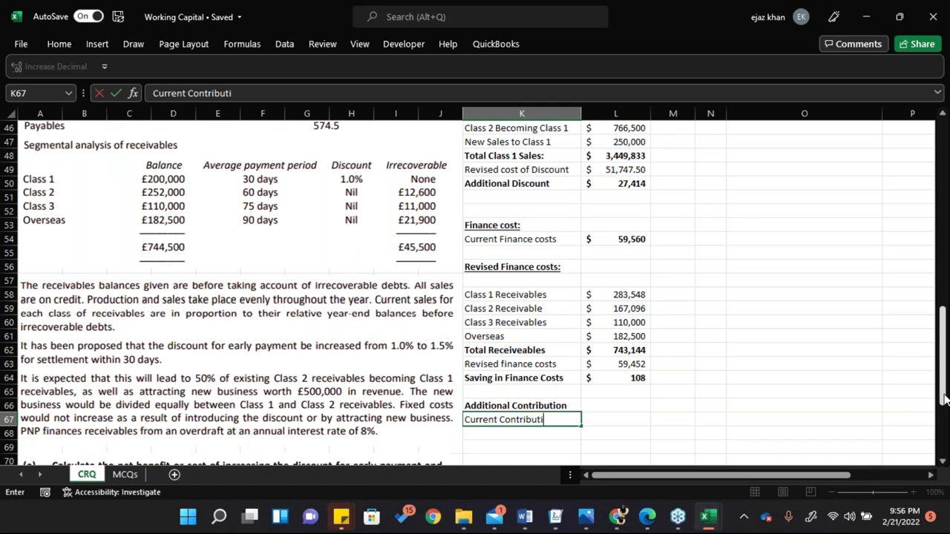
text(on to sales ratio)
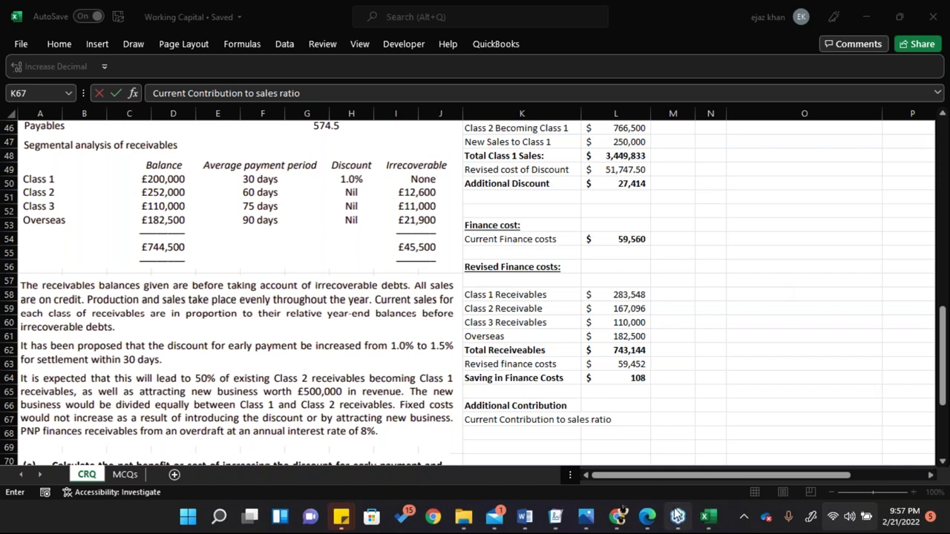
click(641, 475)
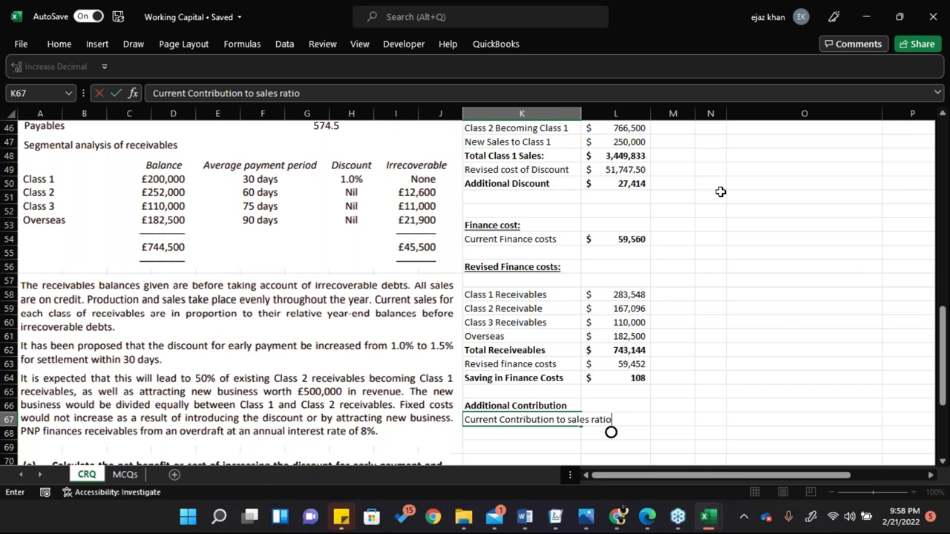
key(Tab)
drag(580, 114, 617, 114)
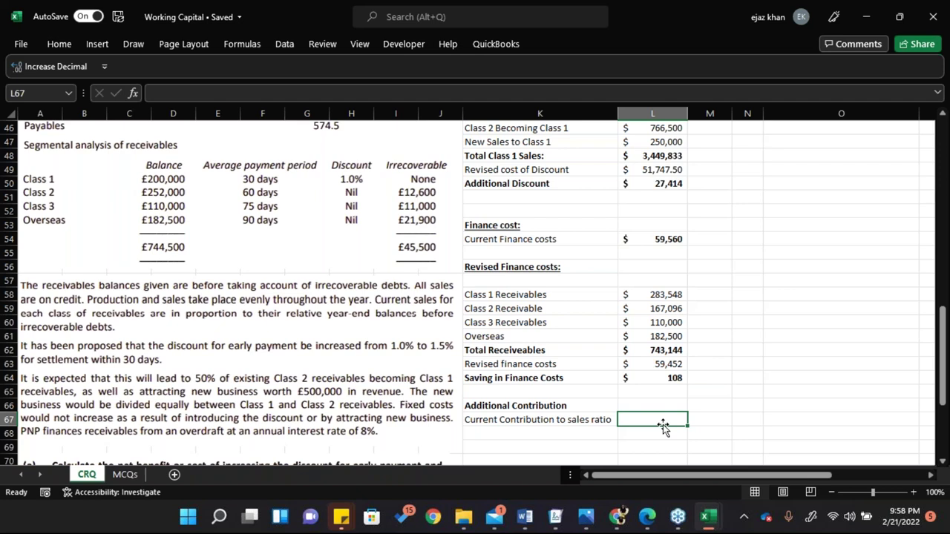
Calculate the contribution to sales ratio in L67 from sales revenue and variable cost with =(5242-3145)/5242
click(834, 525)
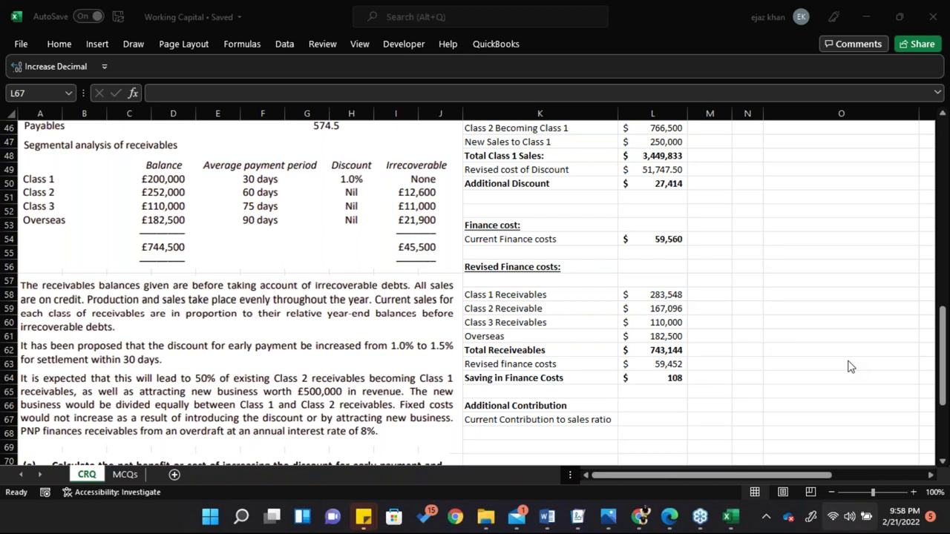
click(664, 450)
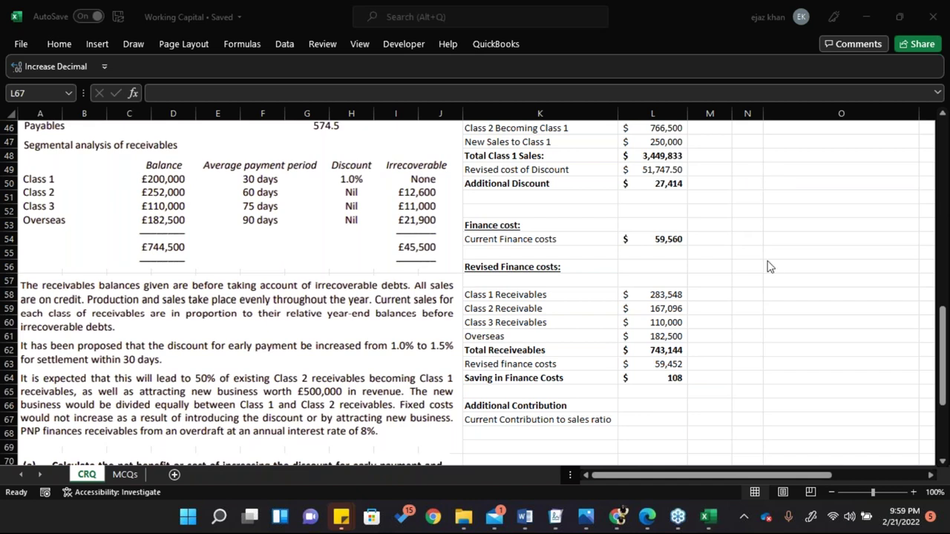
scroll(945, 383, up, 2)
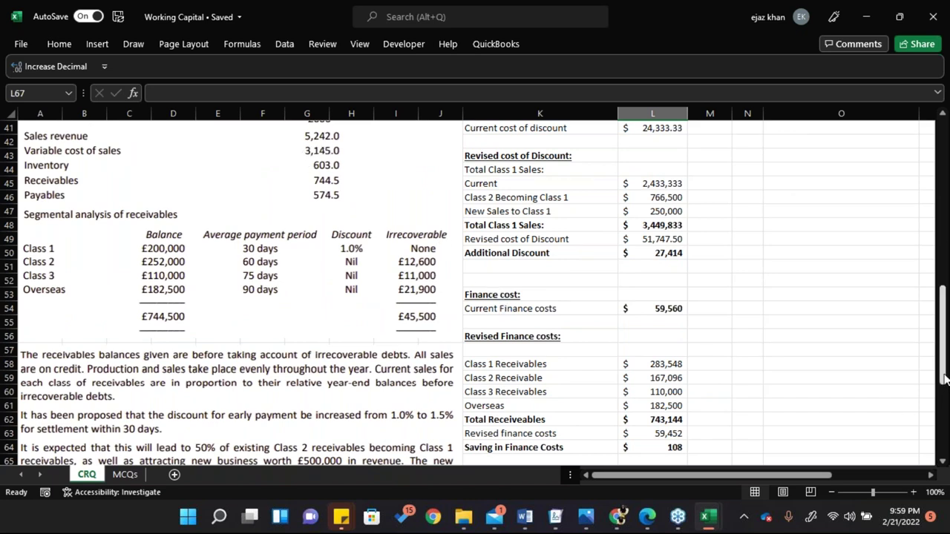
scroll(945, 379, down, 1)
drag(945, 379, 941, 395)
text(=()
text(5242-3145))
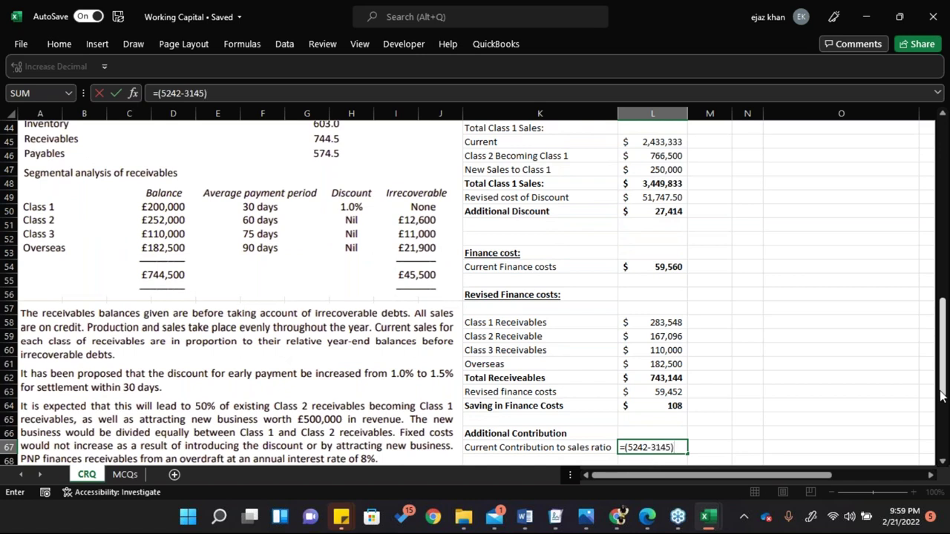
text(/5242)
key(ctrl+Return)
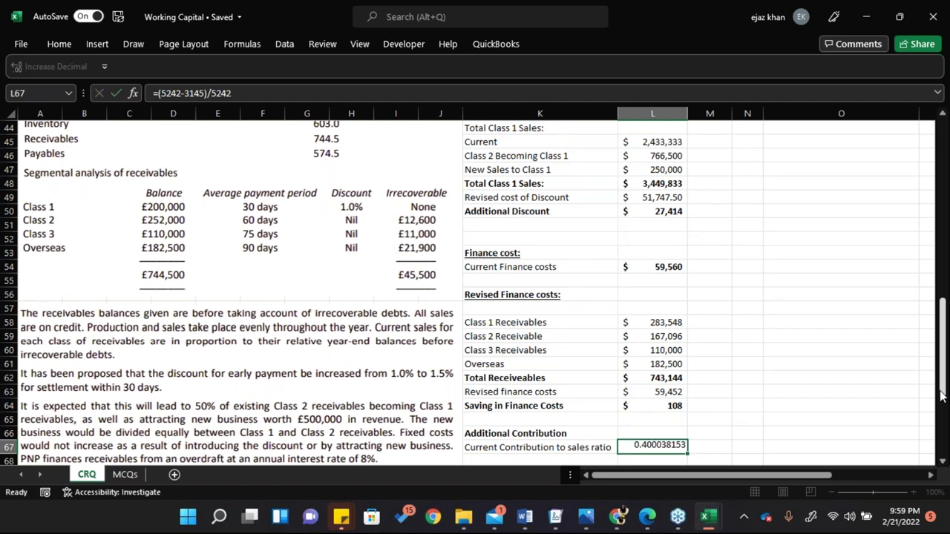
Format the contribution to sales ratio in L67 as a percentage with two decimals
key(Down)
key(Left)
key(Up)
key(Right)
click(59, 44)
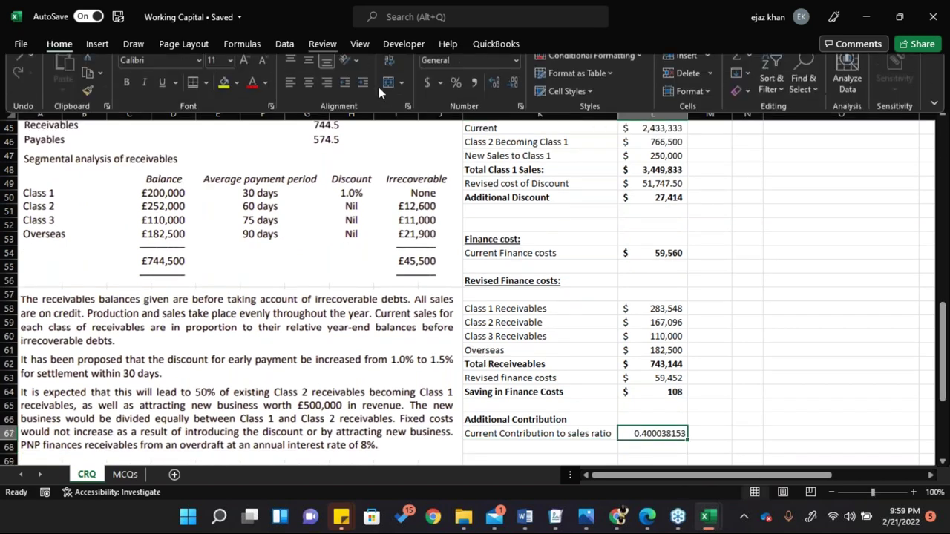
click(456, 94)
click(497, 90)
click(497, 90)
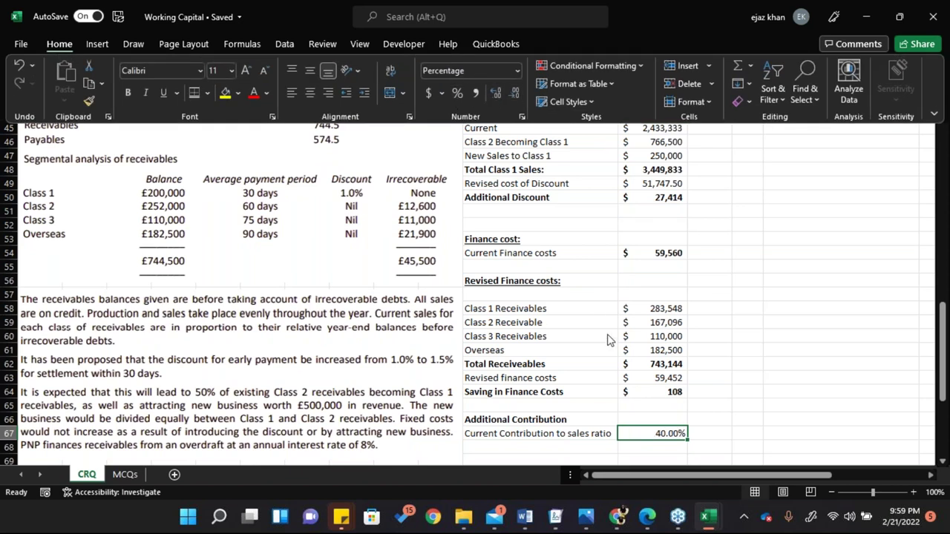
Calculate the additional contribution in L66 with =500000*L67 and save the workbook
click(633, 418)
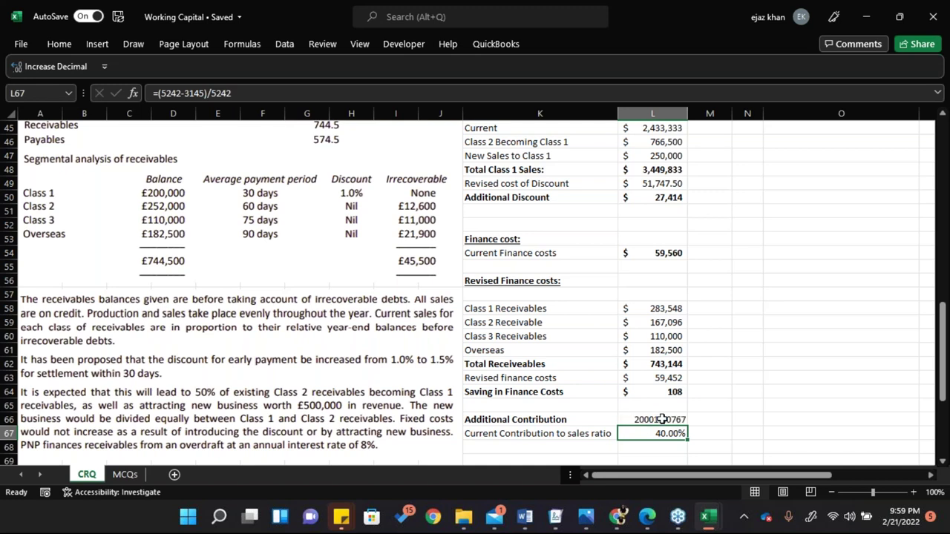
click(661, 419)
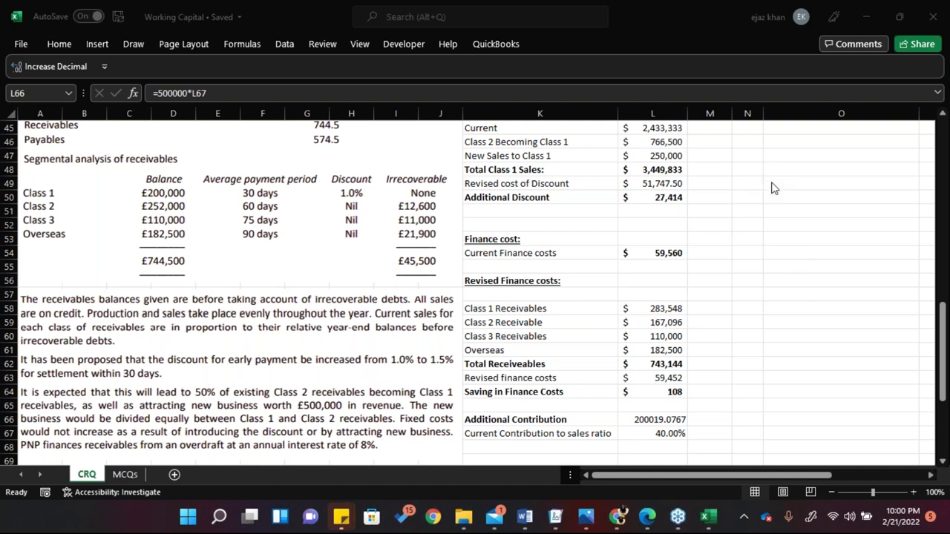
key(ctrl+s)
Examine the contribution and sales revenue parts of the ratio formula in L67
click(632, 437)
double_click(631, 436)
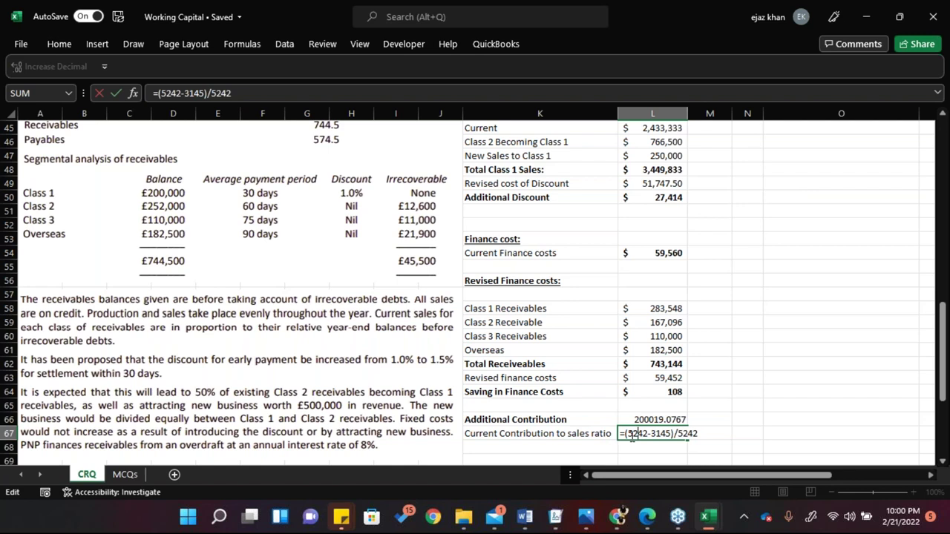
drag(626, 433, 672, 433)
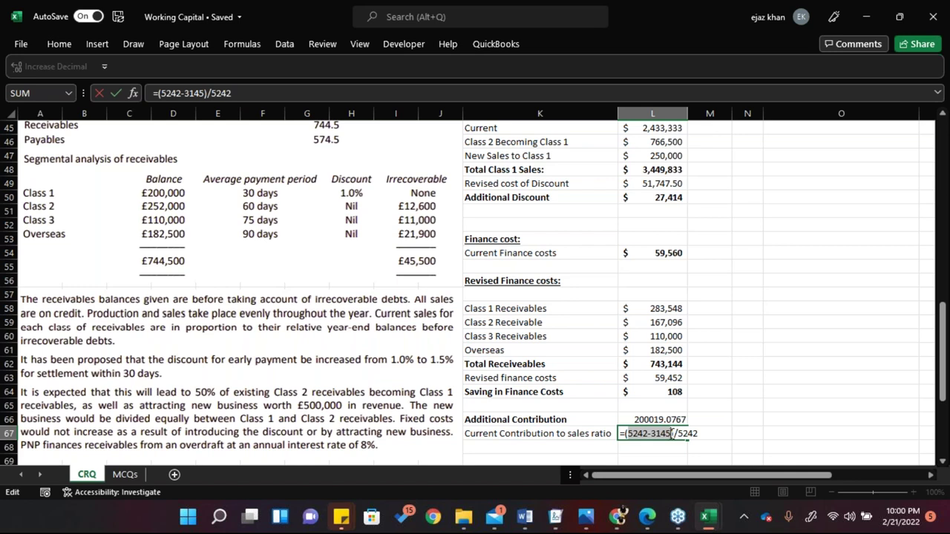
drag(677, 433, 698, 434)
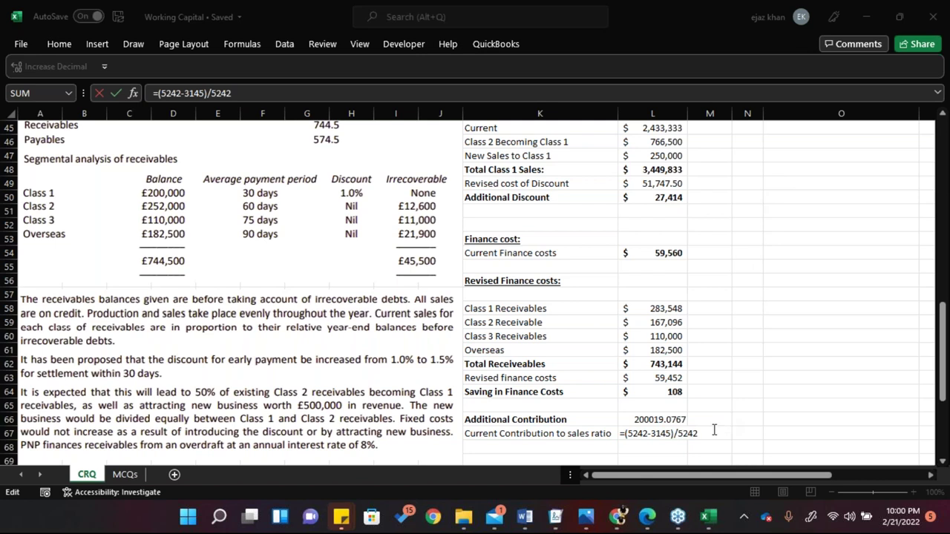
key(Return)
key(Up)
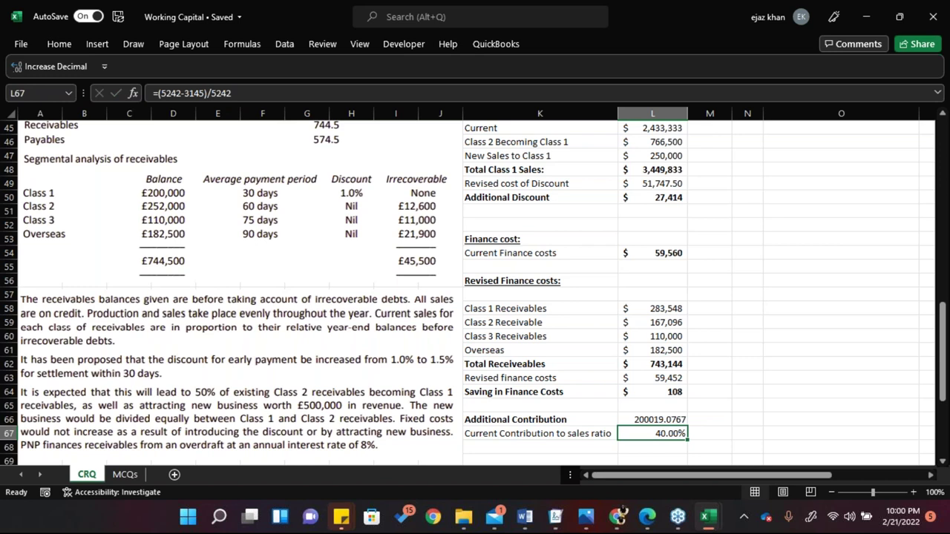
Re-enter the additional contribution formula in L66 as the ratio times the new sales, =L67*500000
click(669, 423)
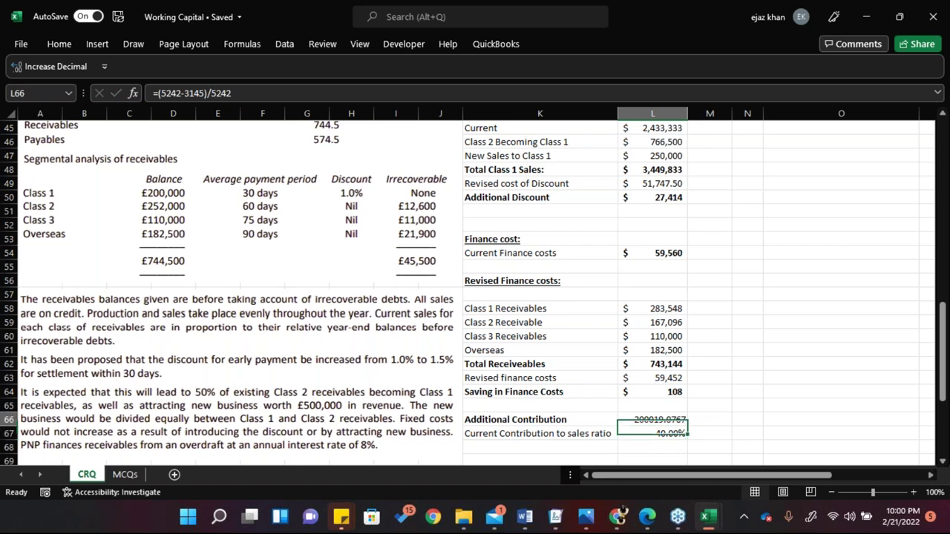
double_click(668, 423)
key(Escape)
text(=)
click(667, 434)
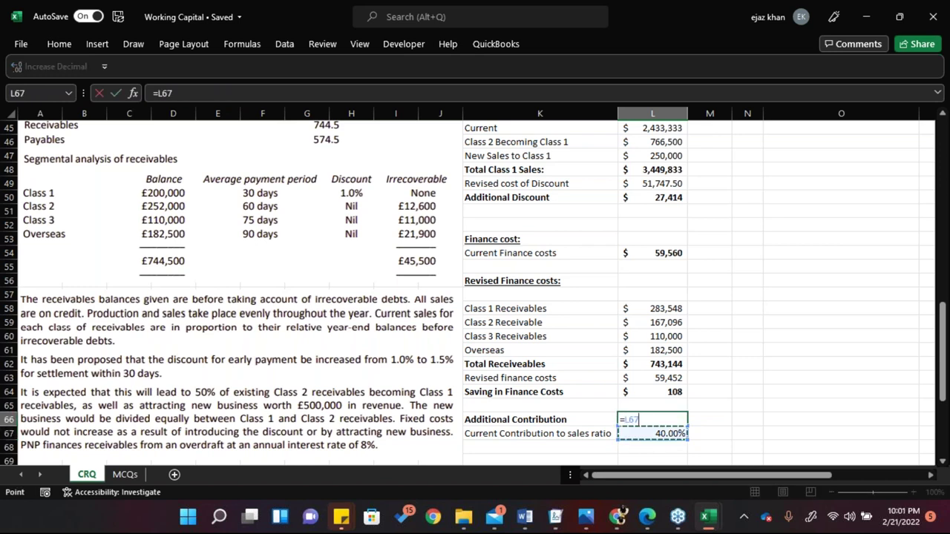
text(*500000)
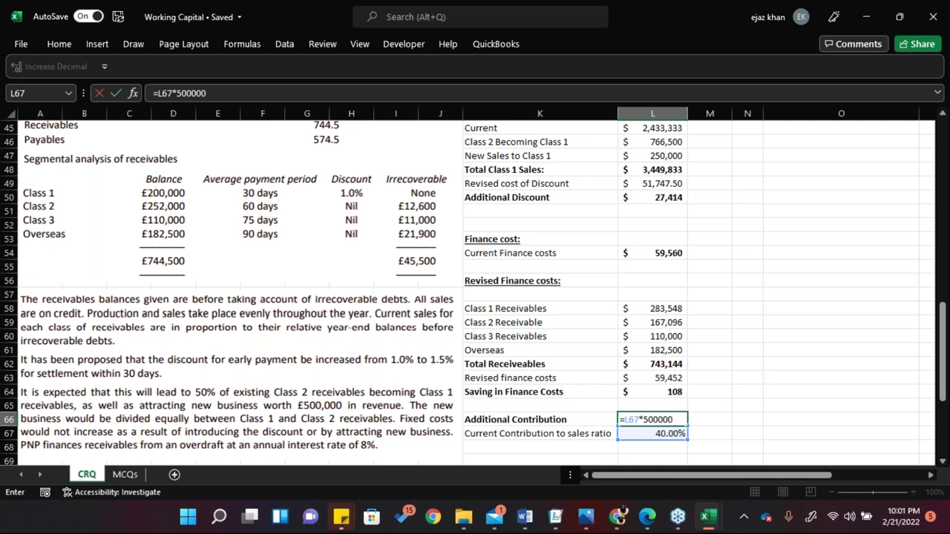
key(ctrl+Return)
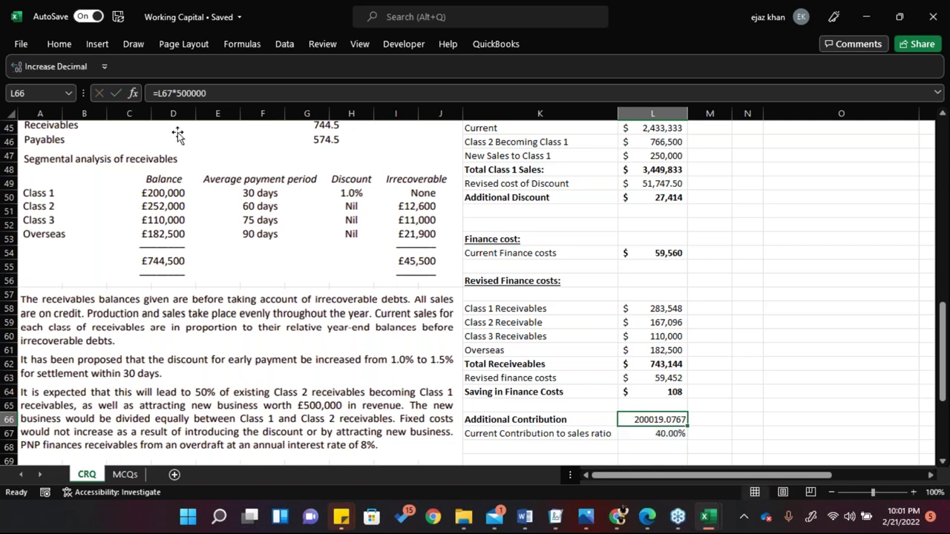
Show the additional contribution in L66 without decimals
click(59, 43)
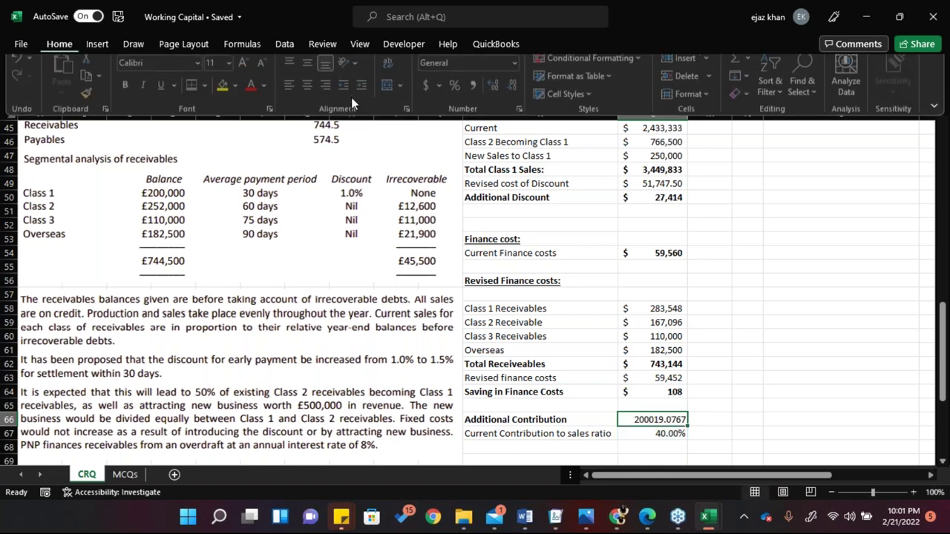
click(518, 90)
click(517, 91)
click(517, 91)
click(517, 91)
key(Escape)
key(Down)
key(Up)
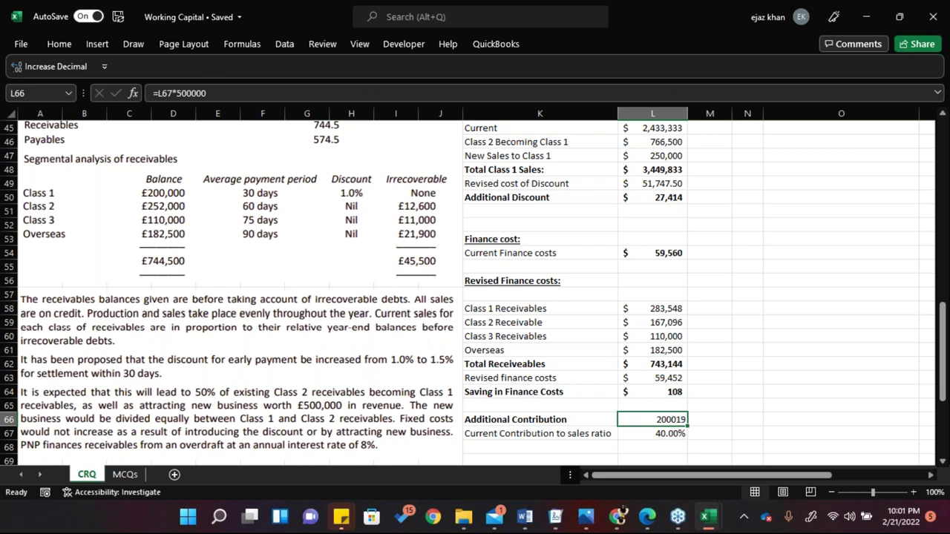
click(59, 44)
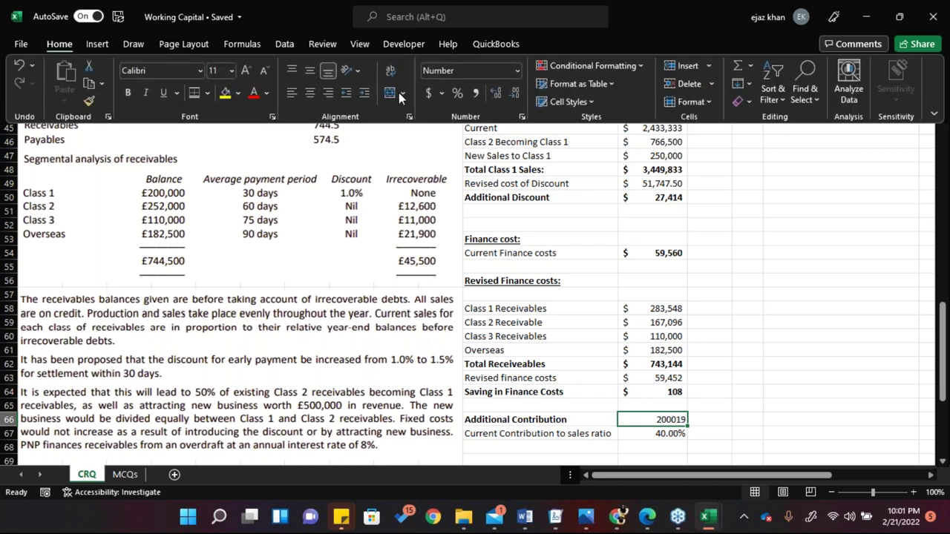
Format the Additional Contribution amount in L66 as dollar accounting with no decimal places
click(434, 93)
click(515, 93)
click(515, 92)
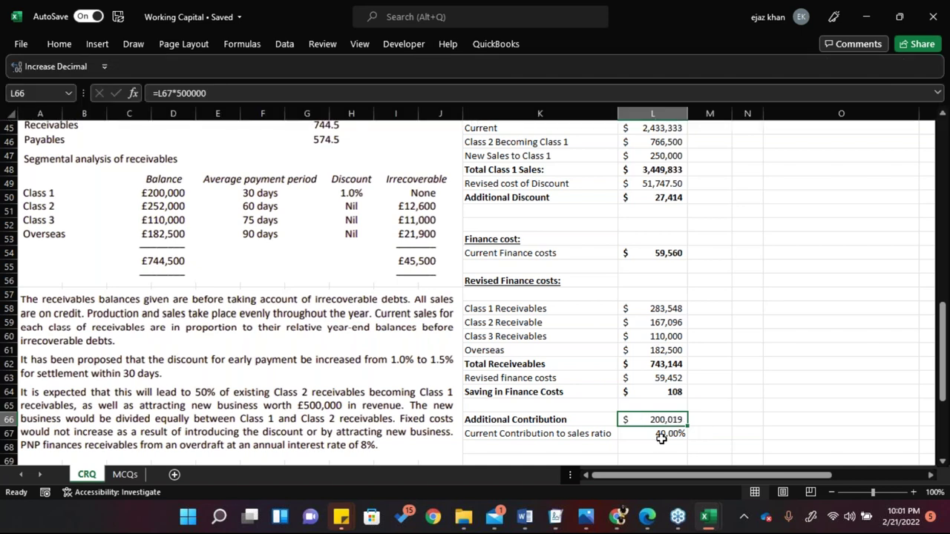
Review the Additional Contribution figures and the irrecoverable amounts in the segmental analysis of receivables
click(660, 439)
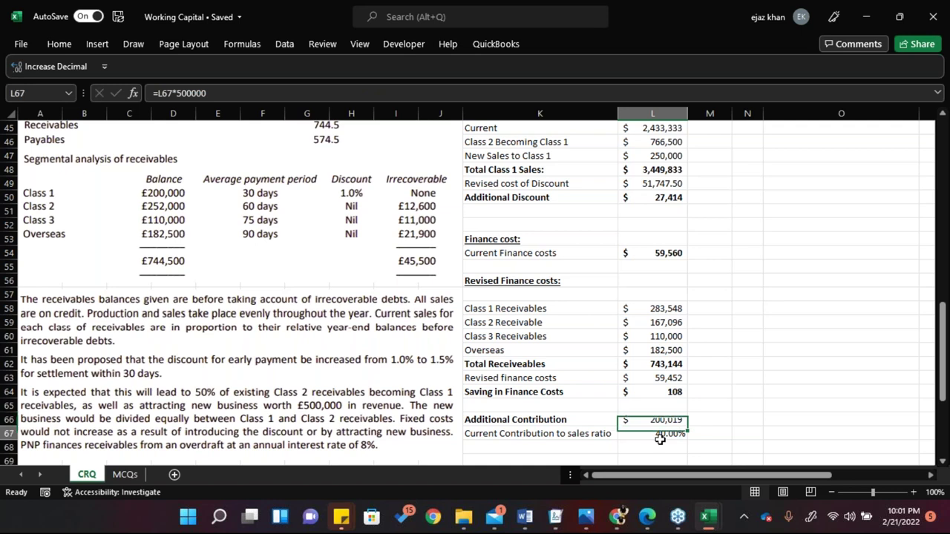
click(644, 420)
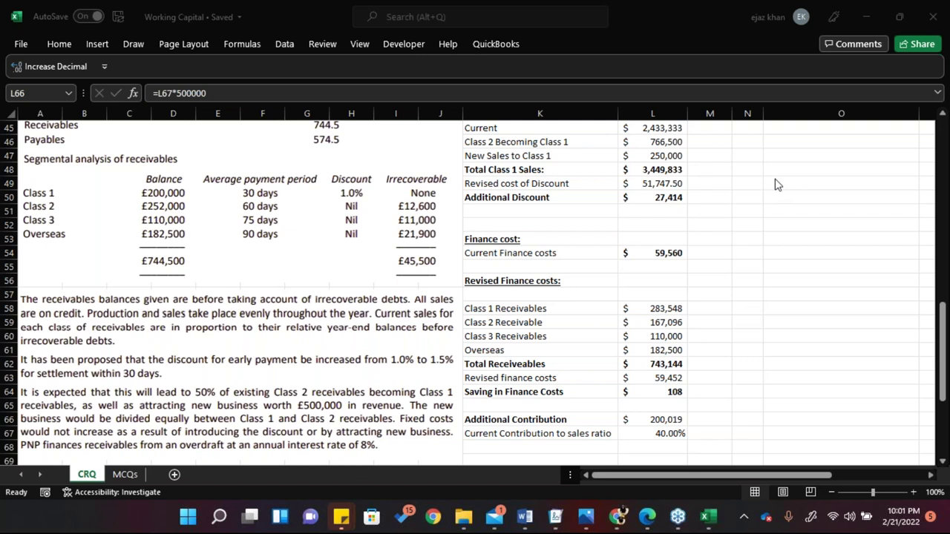
click(683, 417)
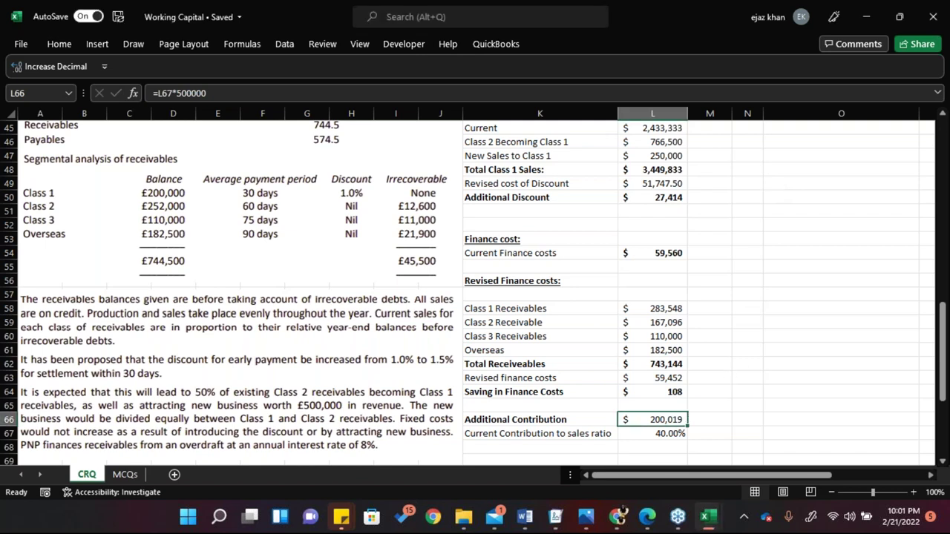
click(656, 453)
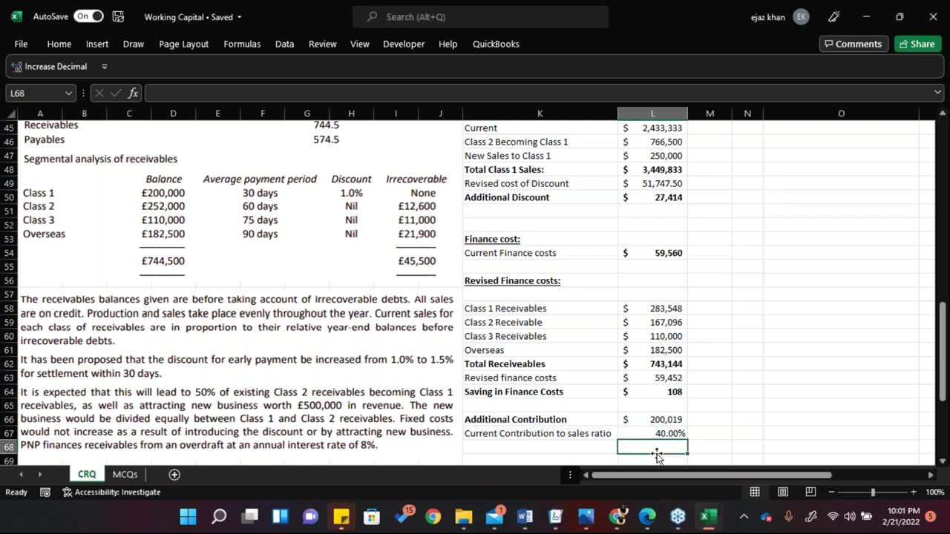
key(Down)
key(Down)
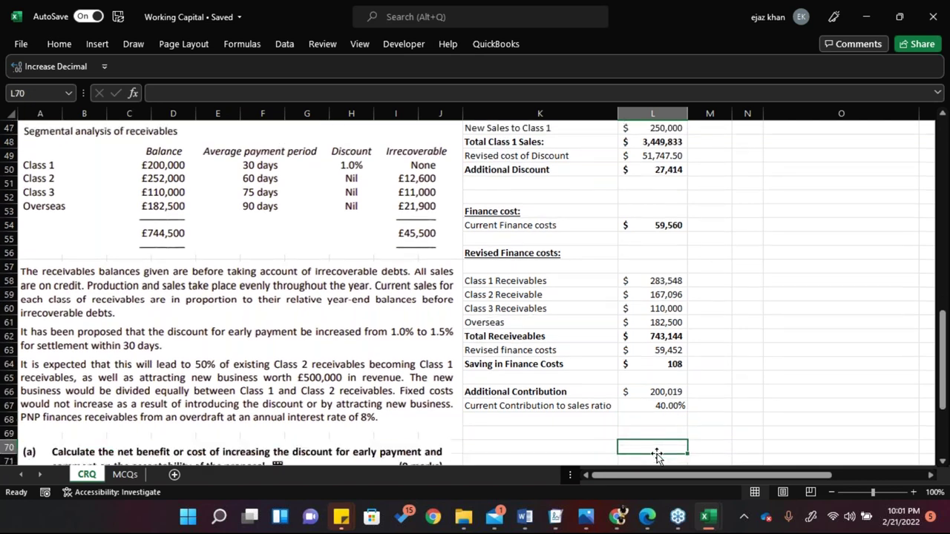
key(Left)
key(Up)
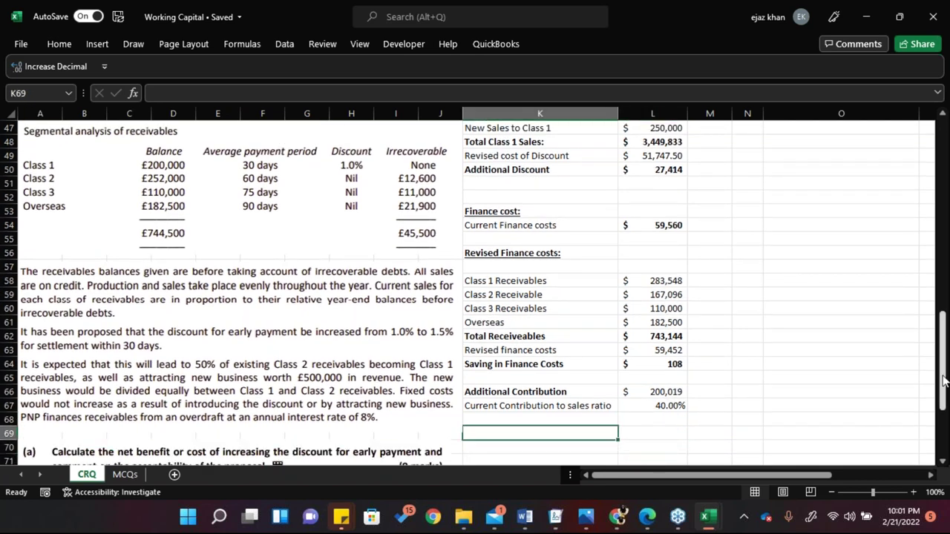
drag(942, 381, 942, 365)
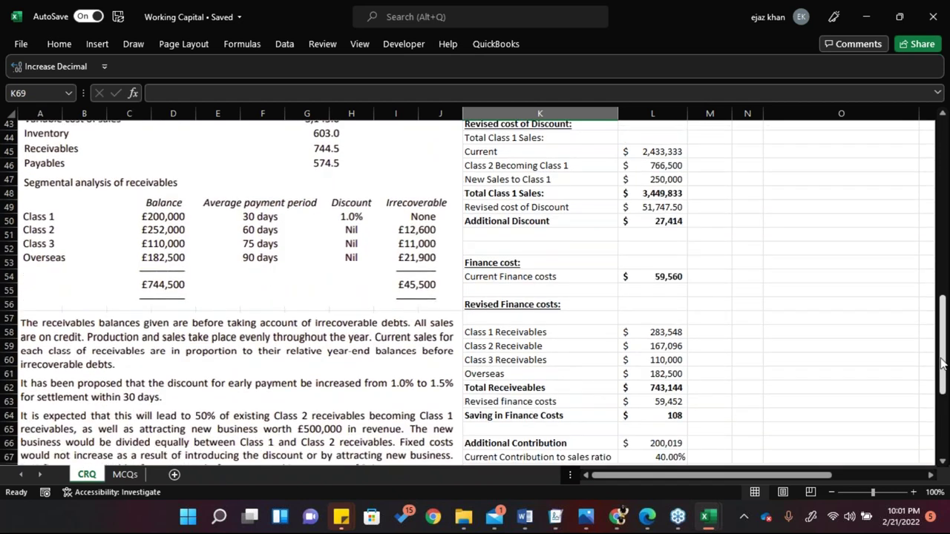
drag(942, 363, 712, 361)
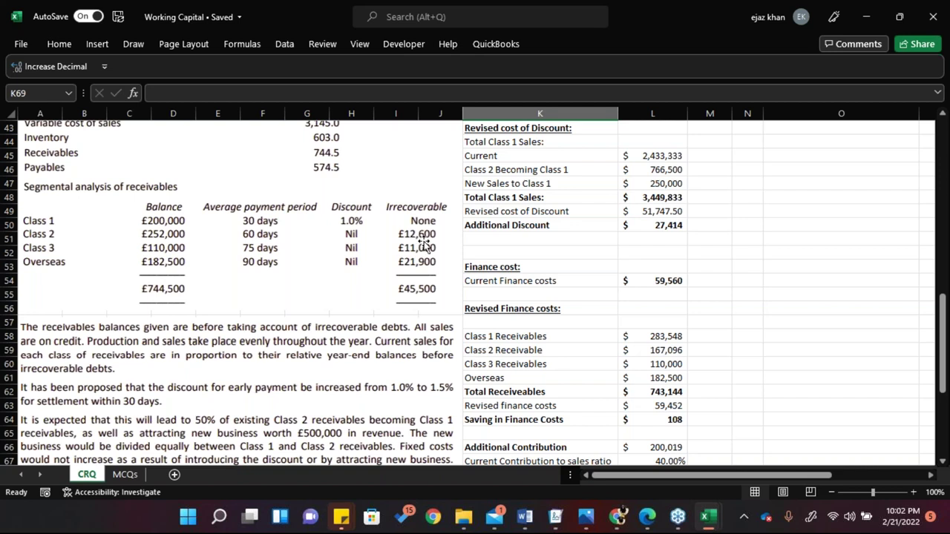
click(730, 441)
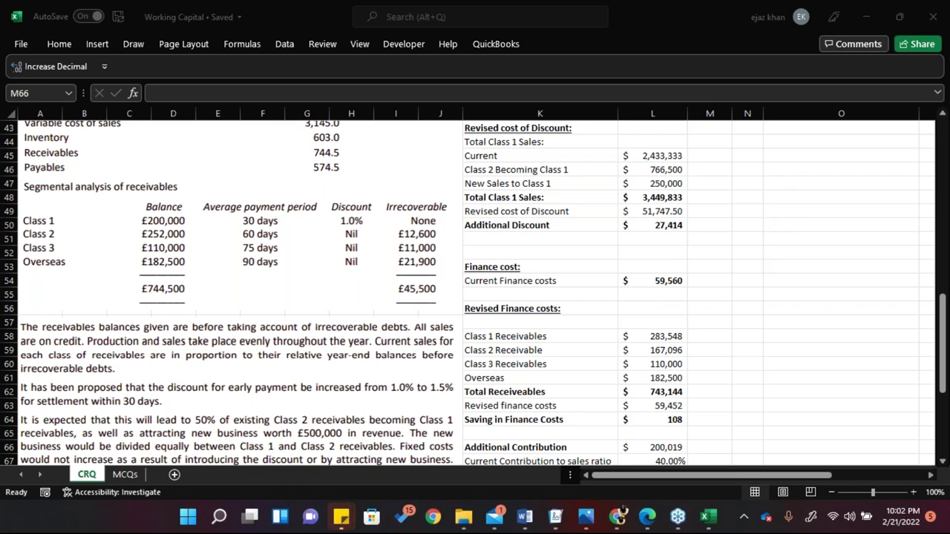
Add the heading "Bad debts:" in K70 below the contribution section, formatted bold and underlined
click(943, 461)
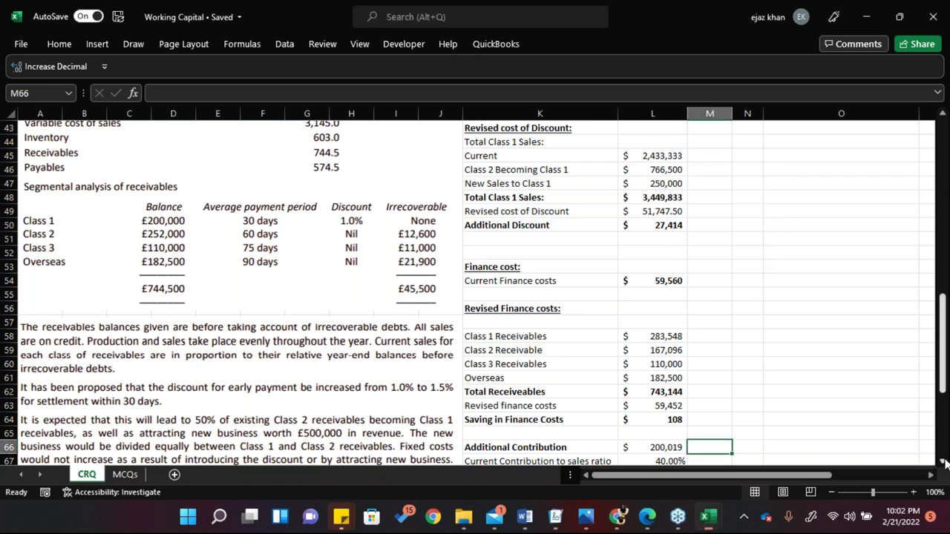
click(942, 461)
click(942, 460)
click(942, 461)
click(943, 461)
click(943, 461)
click(942, 461)
click(943, 461)
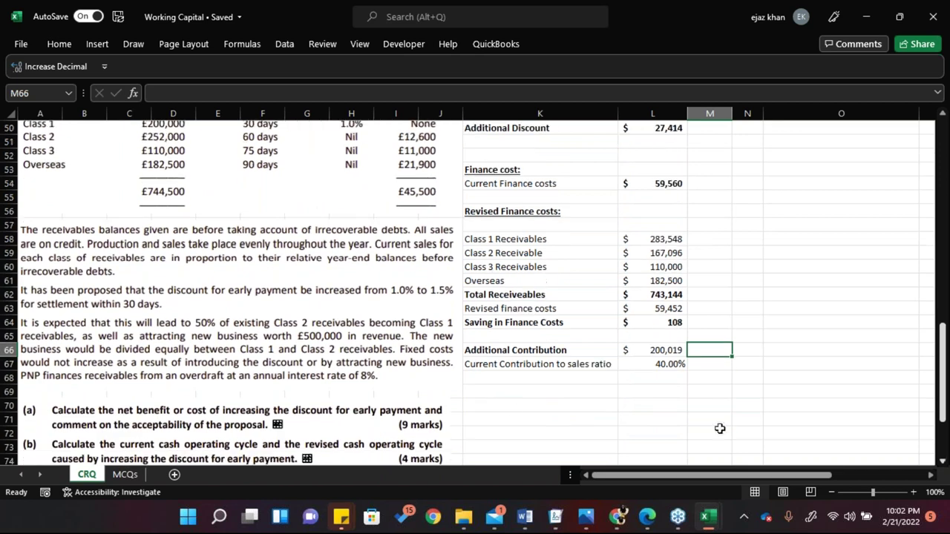
click(511, 407)
text(Bad debts)
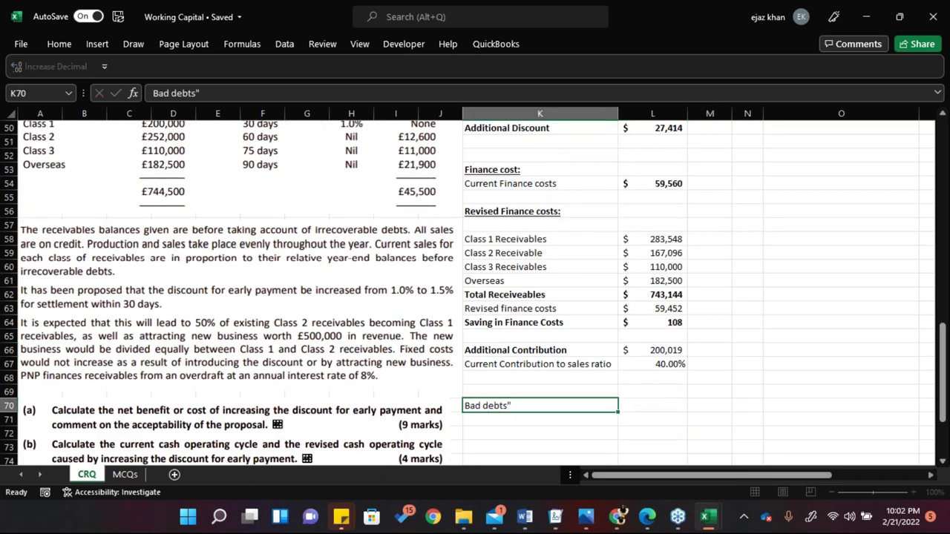
key(Return)
key(Up)
key(BackSpace)
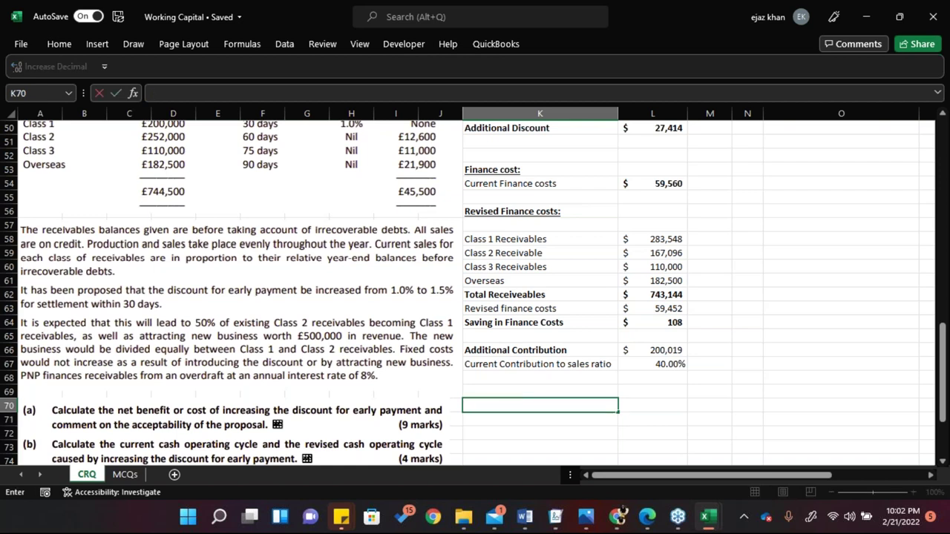
text(Bad debts:)
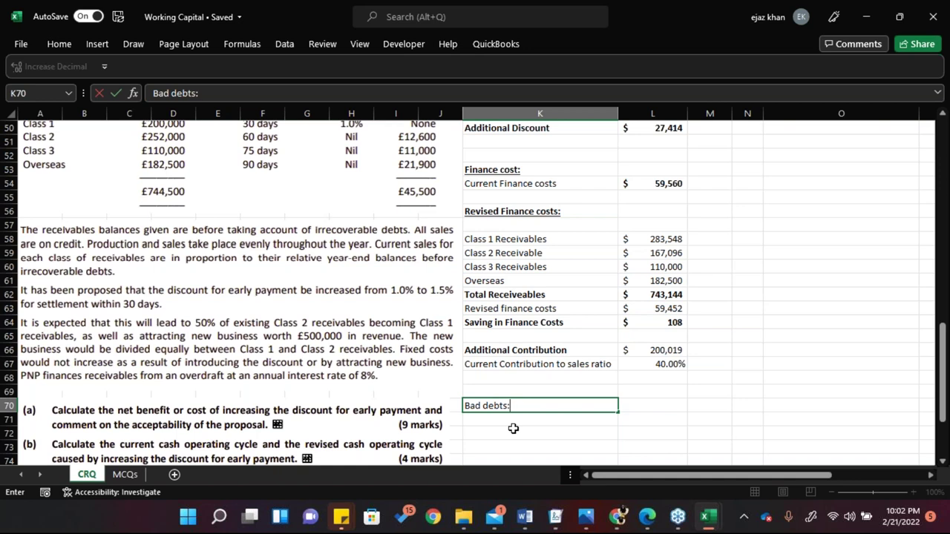
key(Return)
key(Up)
key(ctrl+b)
key(ctrl+u)
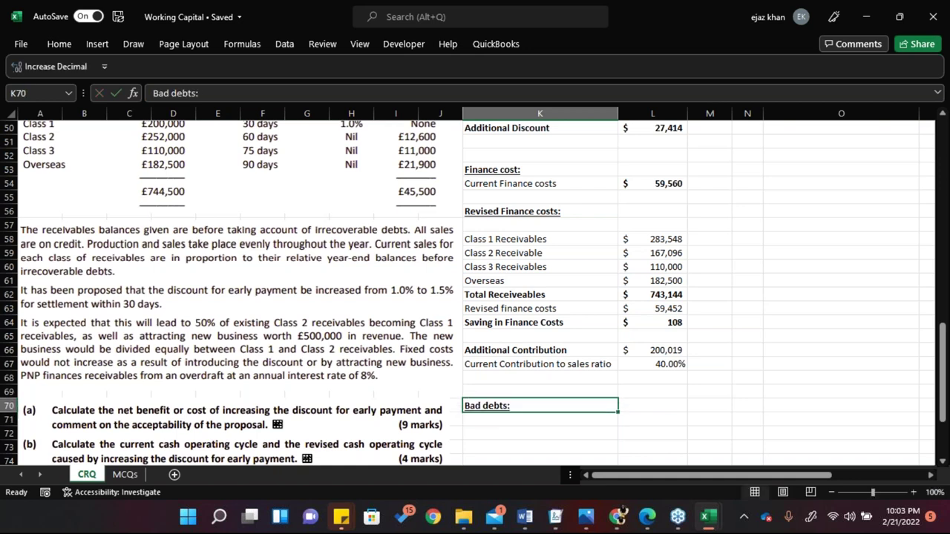
Enter the label "Current % of Baddebts" in K71 under the Bad debts heading
key(Down)
text(Cur)
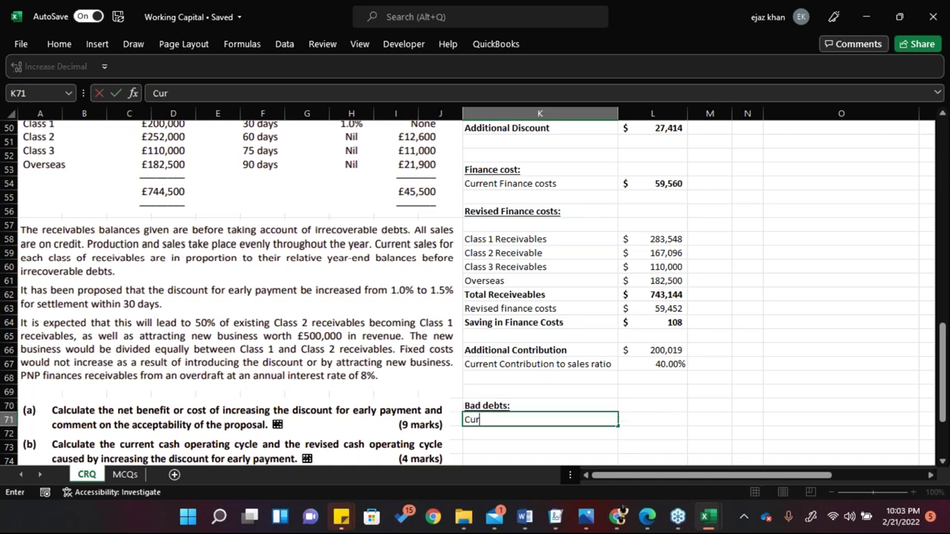
text(rent % ofr)
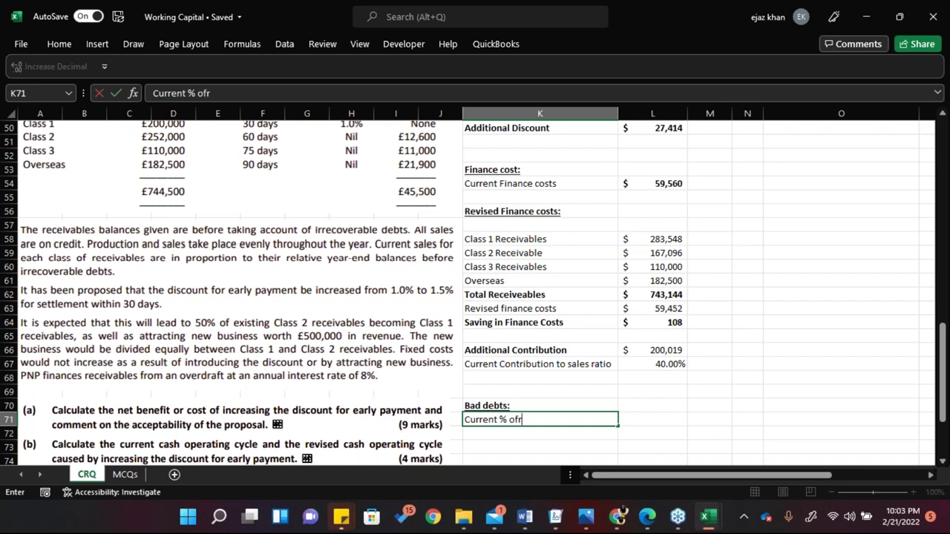
key(BackSpace)
text( Be)
key(BackSpace)
text(ade)
key(BackSpace)
text(debts)
key(ctrl+Return)
Calculate the current bad debt rate in L71 with =12600/252000 and format it as a percentage
click(653, 419)
text(=)
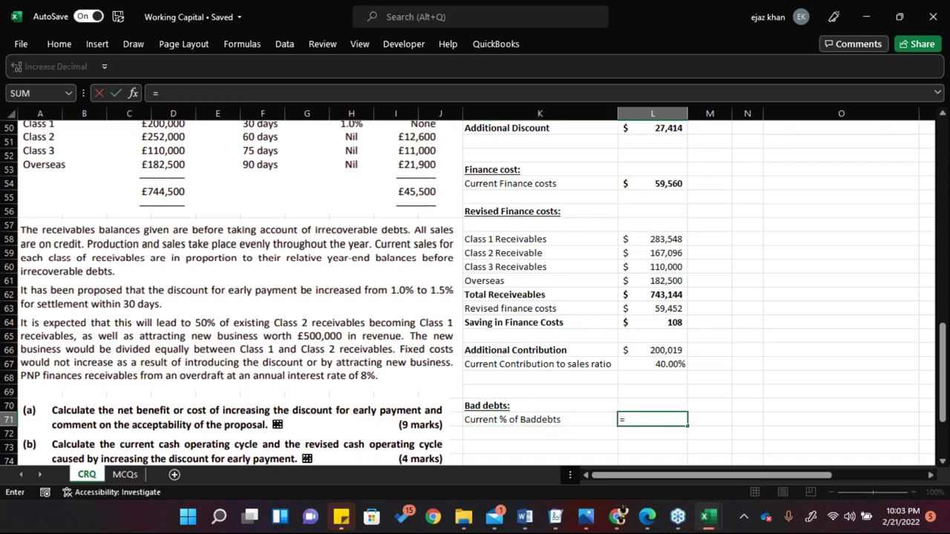
text(126 00/)
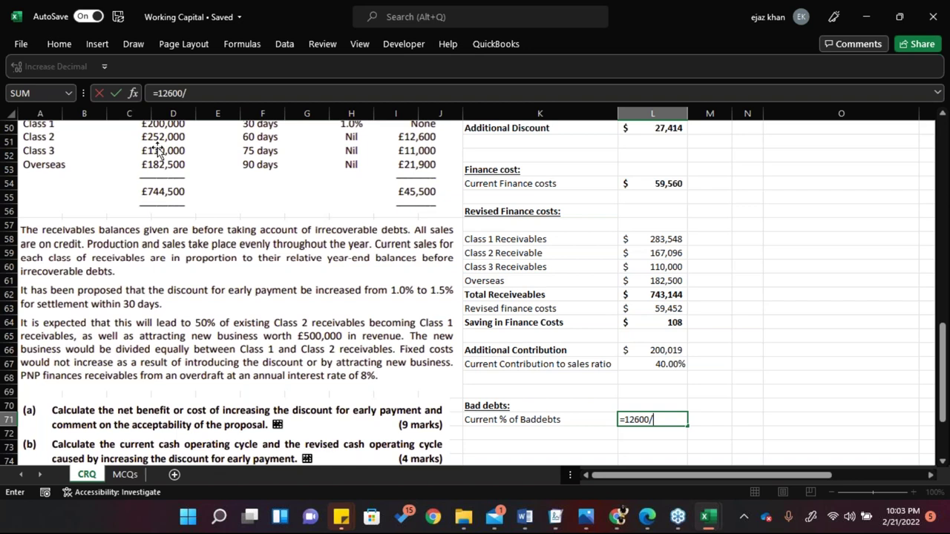
text(252000)
key(Left)
key(Right)
click(59, 44)
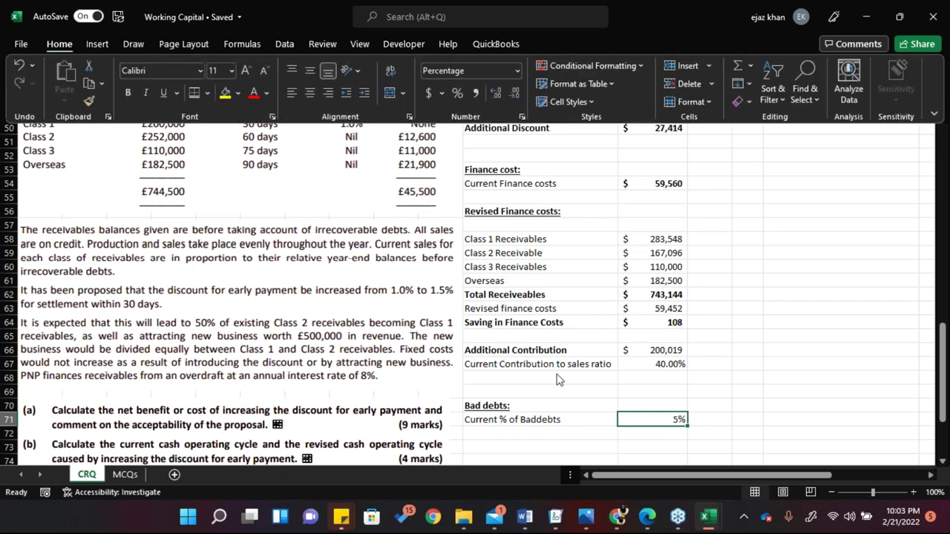
Enter the label "Revised bad debts" in K72 below the current bad debt percentage
click(540, 432)
click(538, 431)
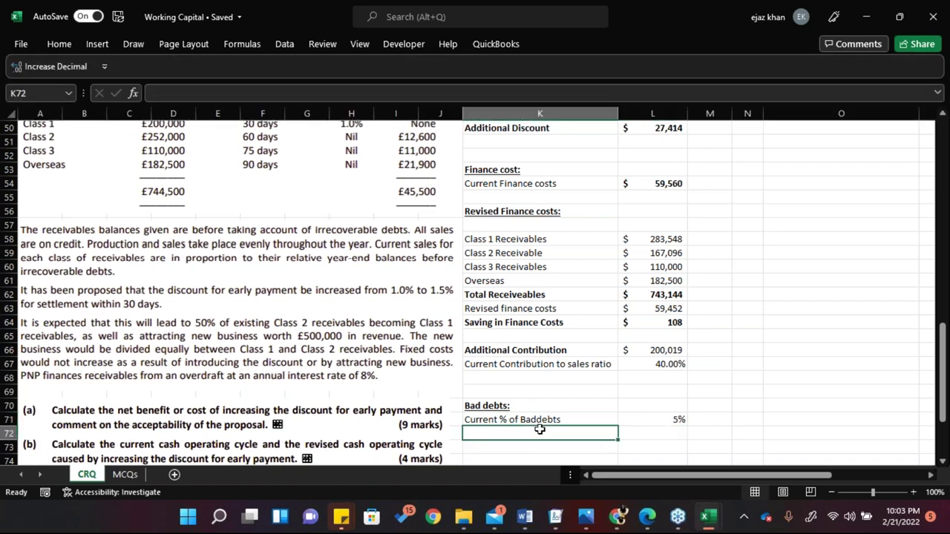
text(Revis)
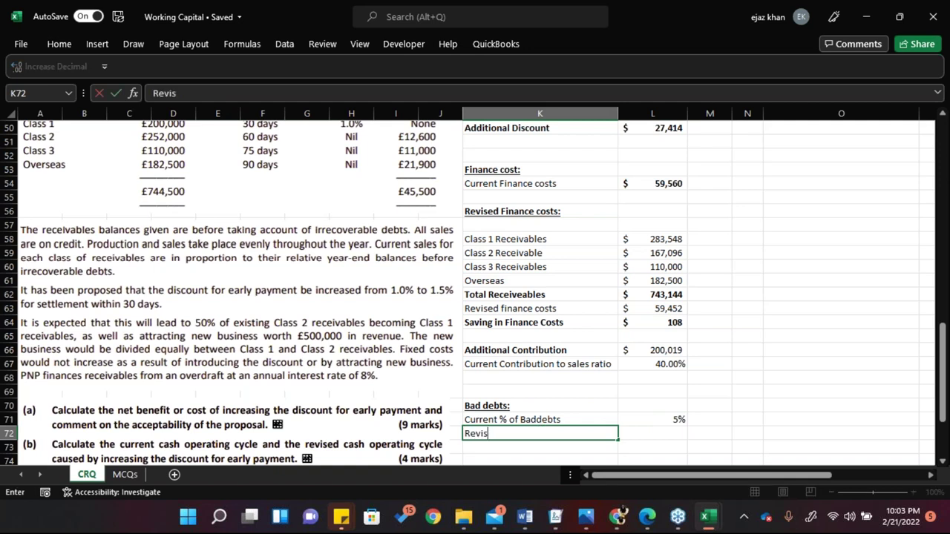
text(ed bad debts)
key(Tab)
Calculate the revised bad debts in L72 by multiplying the current percentage by Class 2 receivables, =L71*L59
text(=)
key(Up)
text(*)
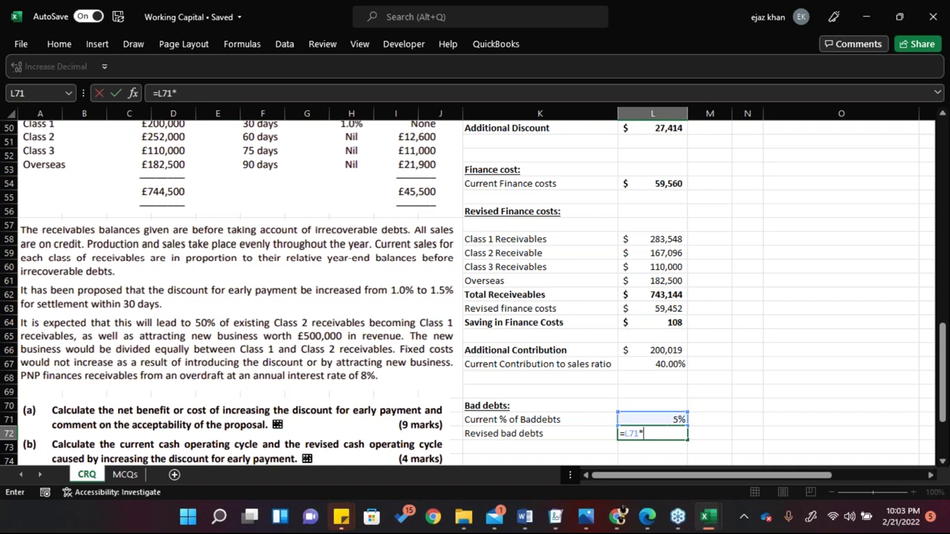
key(Up)
key(Up)
key(Up)
key(Up)
key(Up)
key(Up)
key(Up)
key(Up)
key(Up)
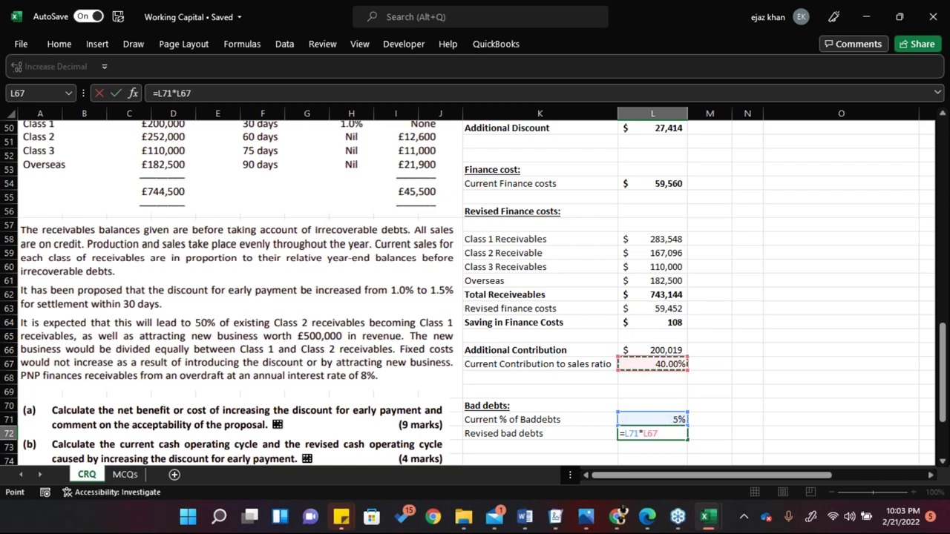
key(Up)
key(Up)
key(Up)
key(Up)
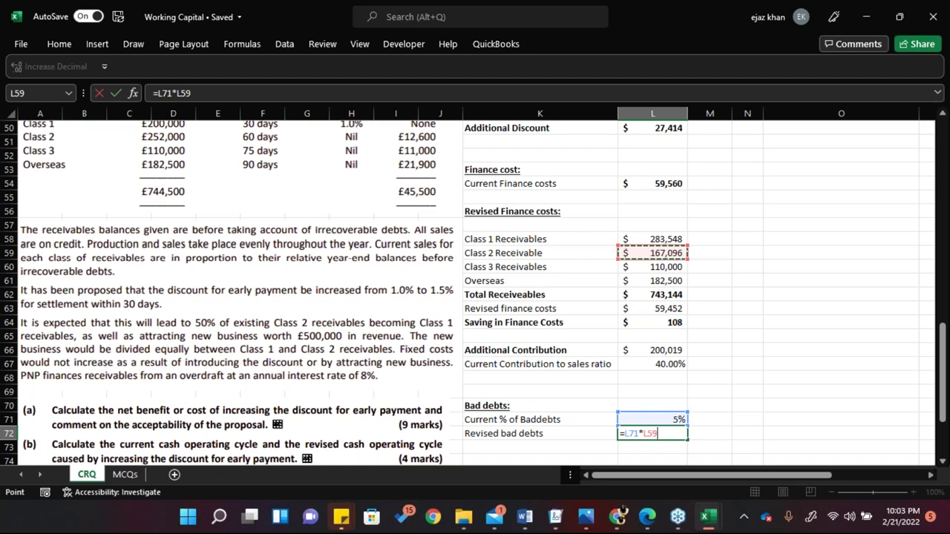
key(Return)
key(Up)
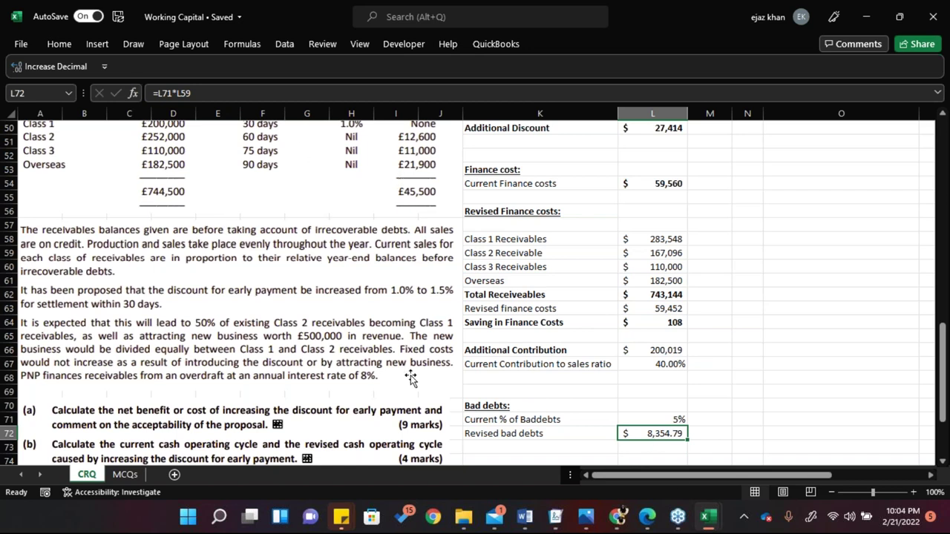
Add a "Saving in Bad debts" row in K73 and calculate it in L73 with =12600-L72
click(472, 443)
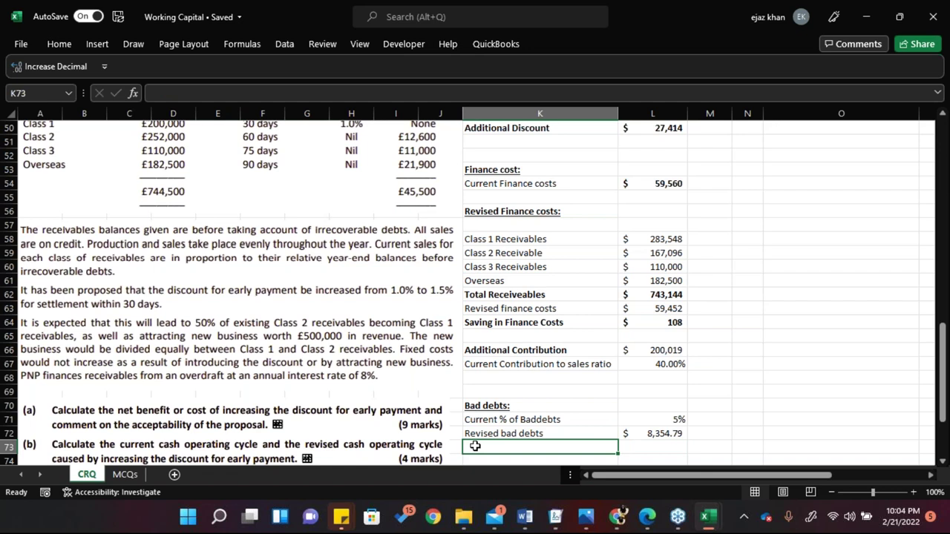
text(Saving in Bad denb)
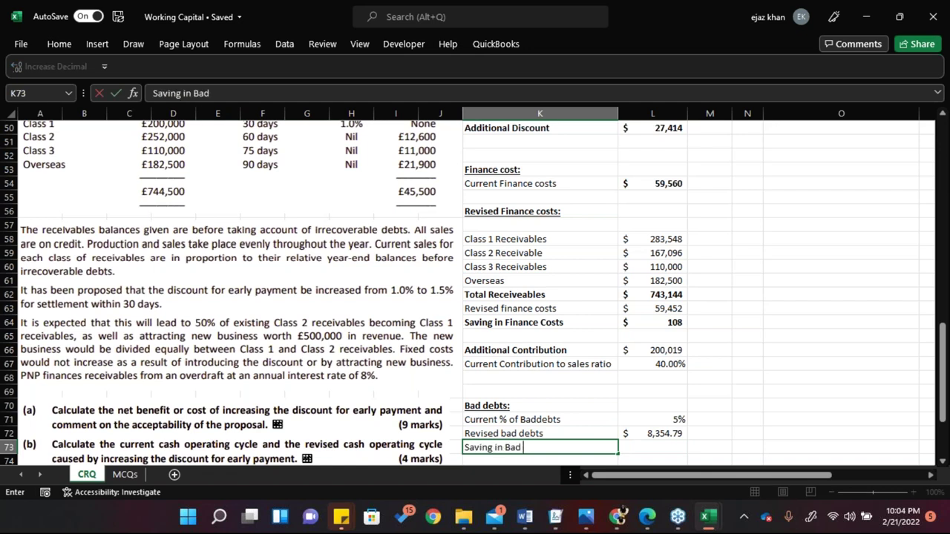
key(BackSpace)
key(BackSpace)
text(bts)
key(Tab)
text(=1260)
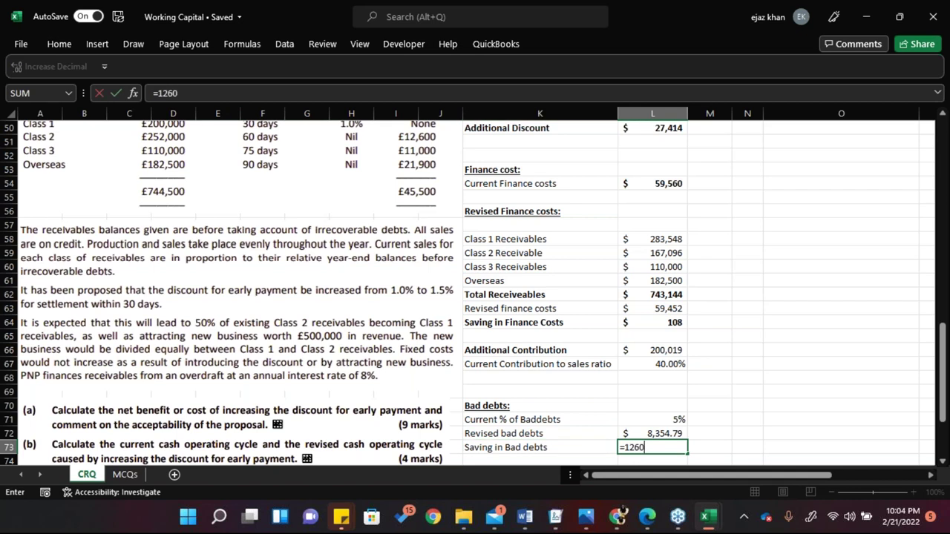
text(0-)
key(Up)
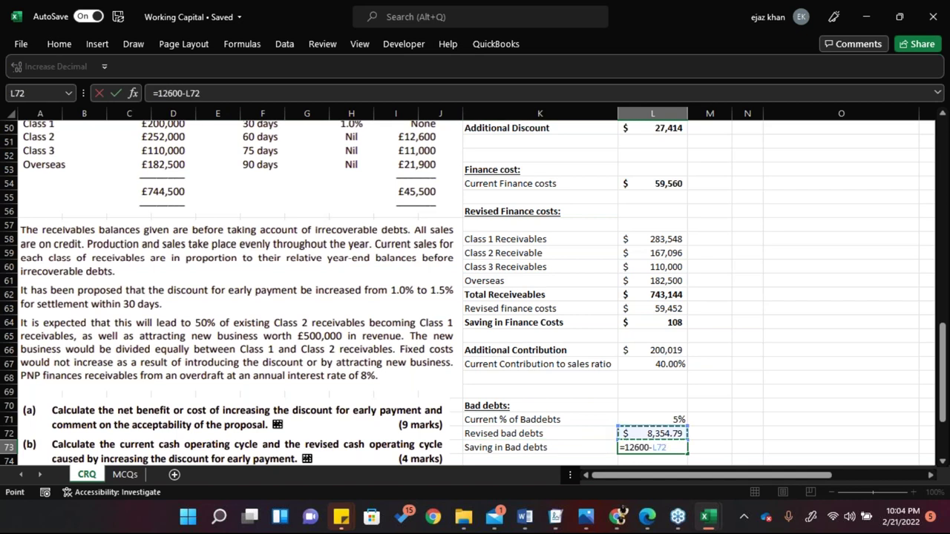
key(Return)
Remove the decimal places from the revised bad debts and saving amounts in L72:L73
key(Up)
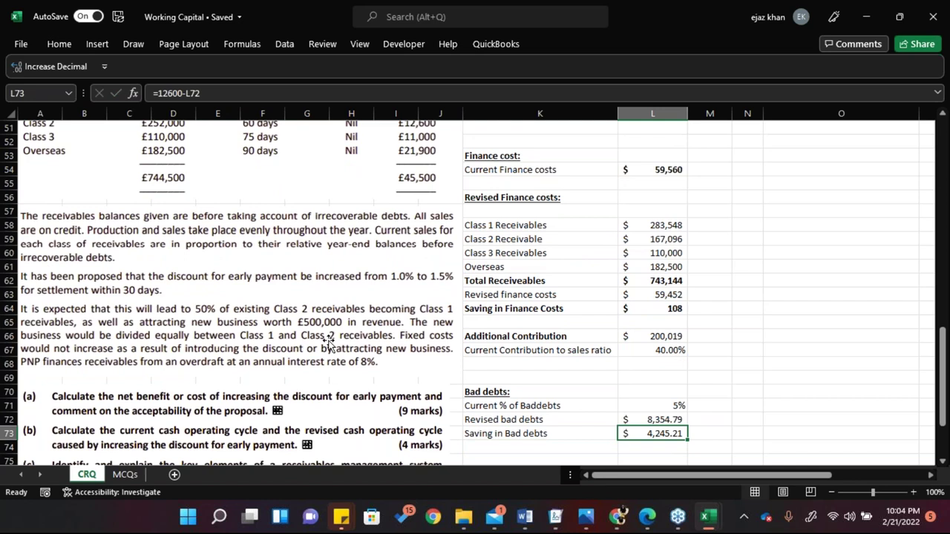
key(shift+Up)
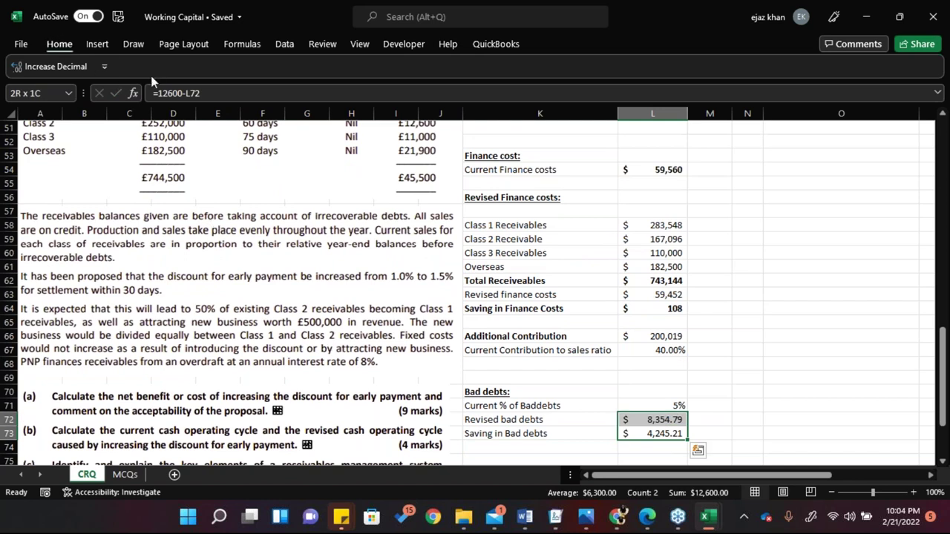
click(59, 43)
click(512, 92)
click(513, 92)
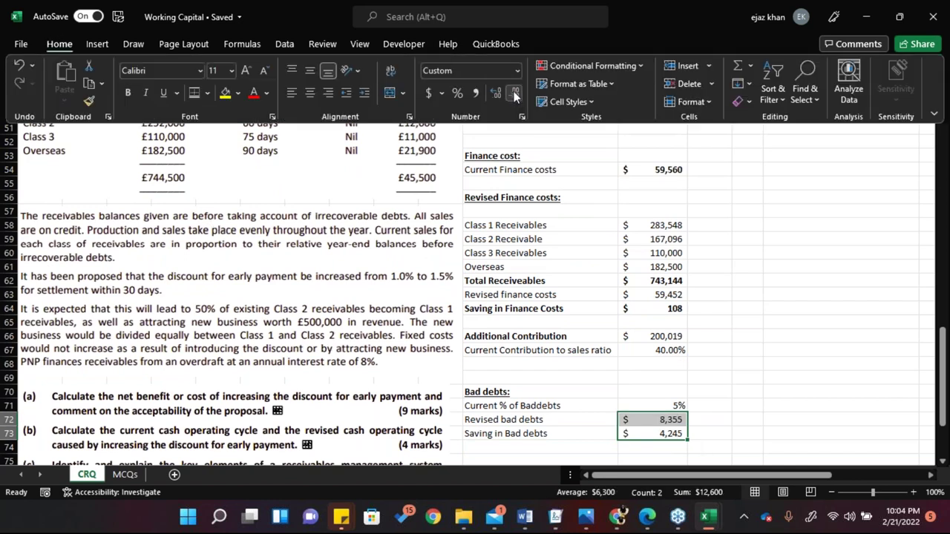
Make the Saving in Bad debts label and amount in K73:L73 bold
key(Escape)
key(Left)
key(Right)
key(shift+Left)
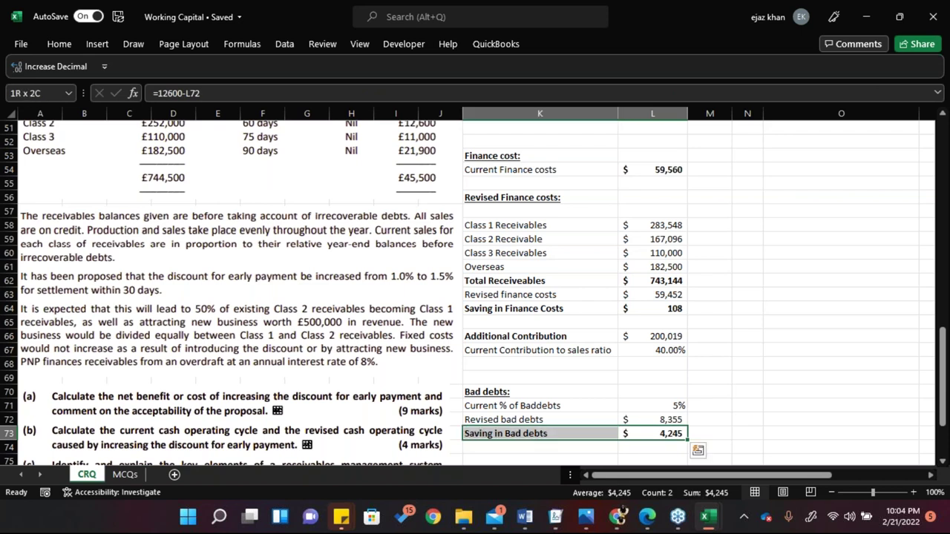
Add a "Net Impact" label in K75, below the bad debts section
key(Down)
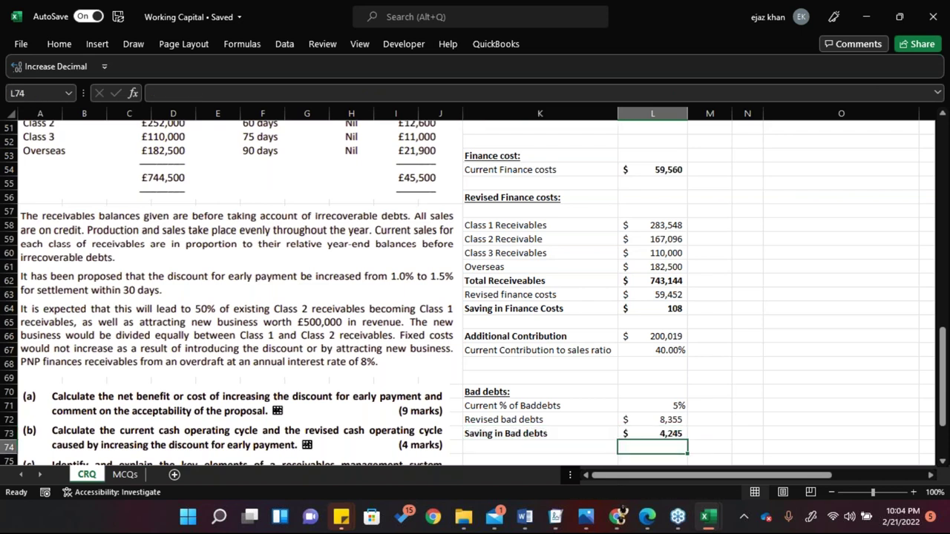
key(Left)
key(Down)
text(Net)
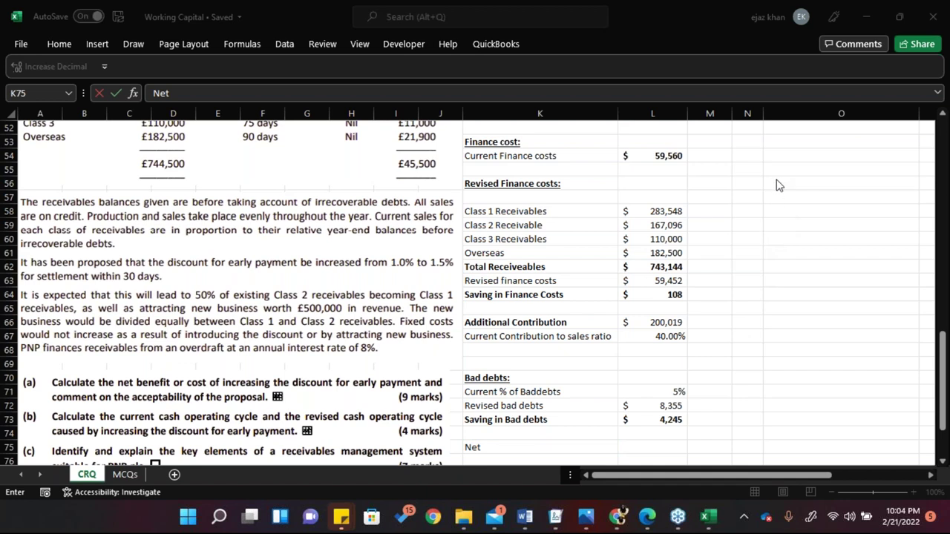
click(564, 446)
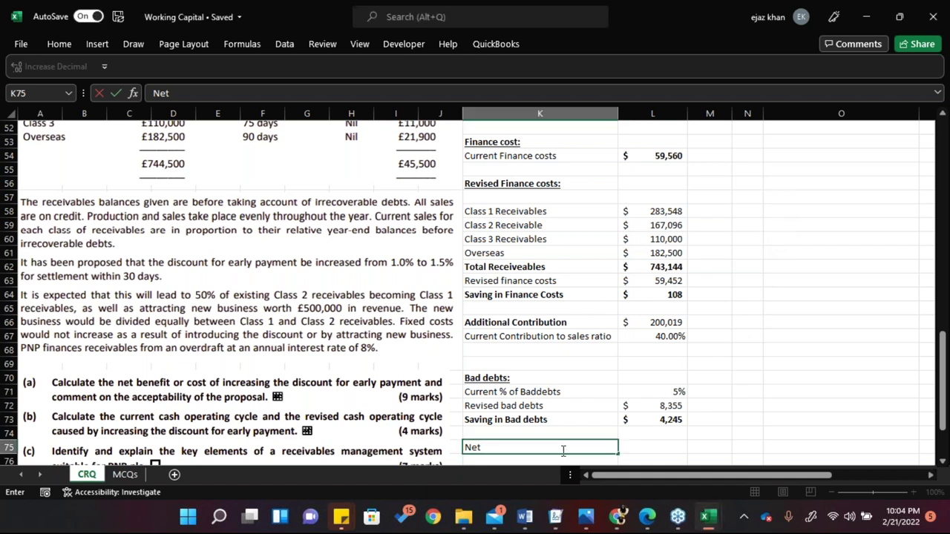
text(Net Impact)
key(Tab)
Calculate the net result in L75 from revised bad debts, additional contribution, finance cost saving and additional discount with =L72+L66+L64-L50
text(=)
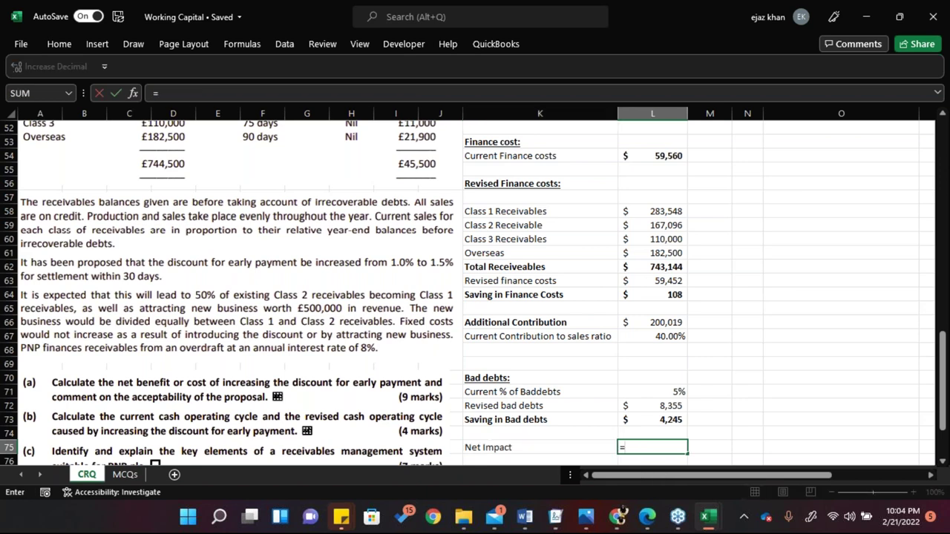
key(Up)
key(Up)
key(Up)
text(+)
key(Up)
key(Up)
key(Up)
key(Up)
key(Up)
key(Up)
key(Up)
key(Up)
key(Up)
text(+)
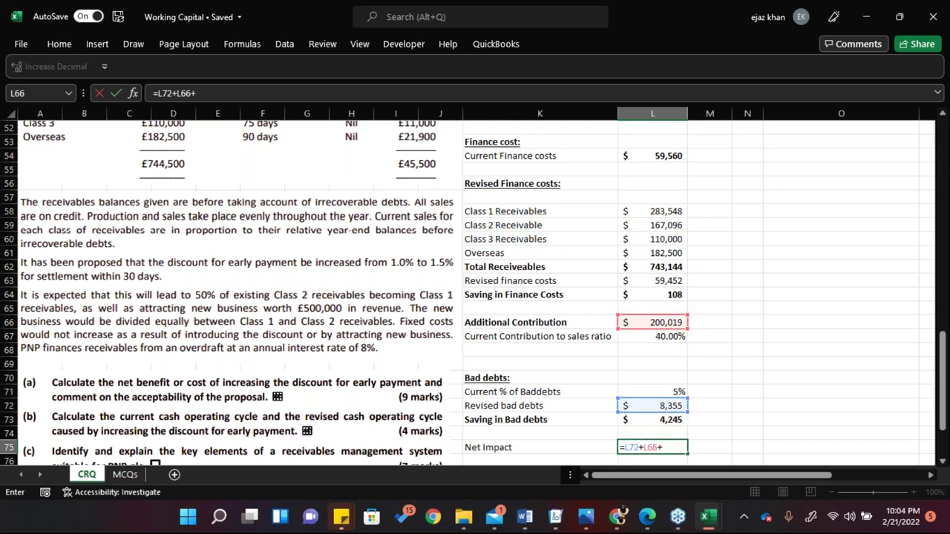
key(Up)
key(Up)
key(Up)
key(Up)
key(Up)
key(Up)
key(Up)
key(Up)
key(Up)
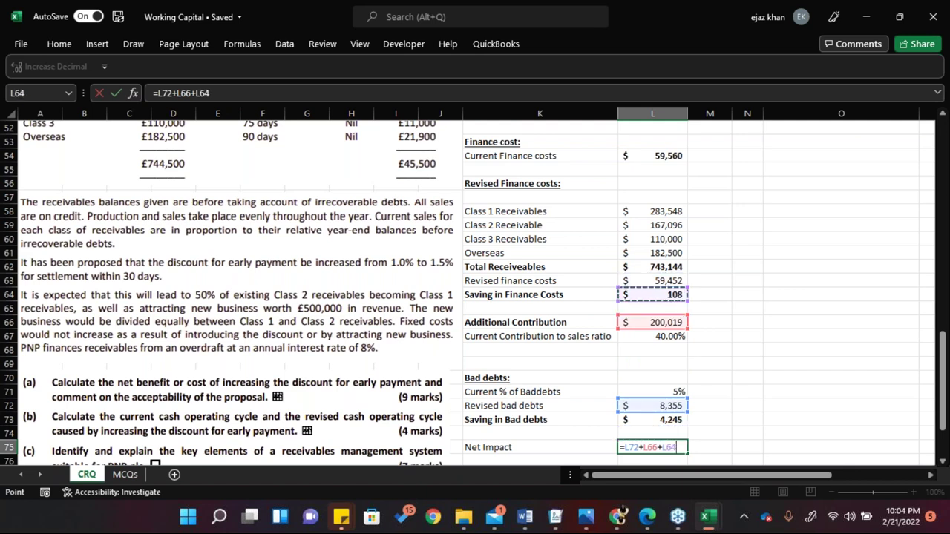
text(-)
drag(944, 402, 944, 346)
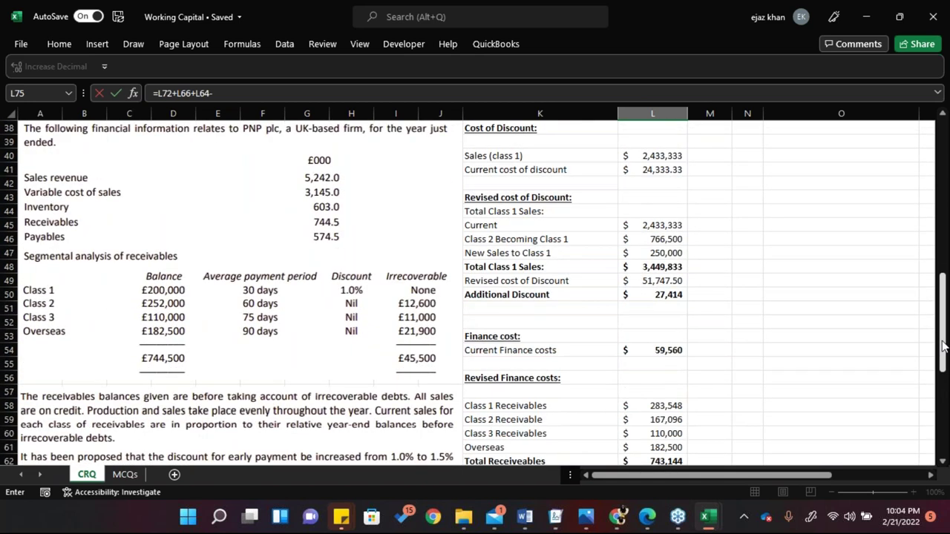
click(664, 295)
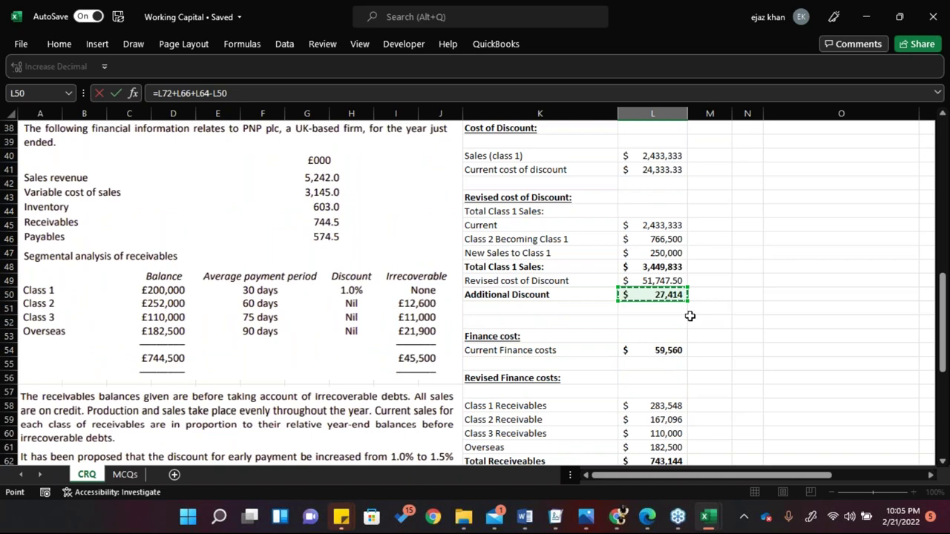
key(shift+Tab)
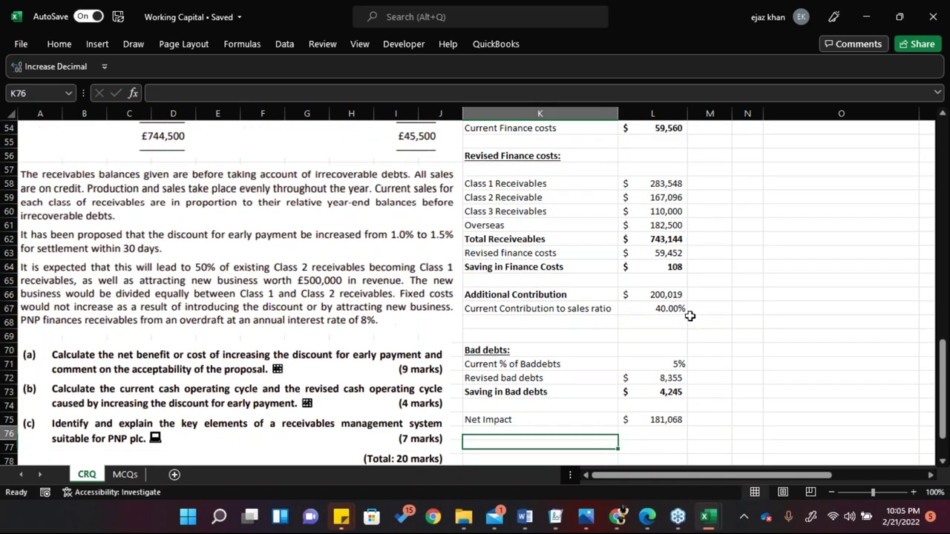
Change the label in K75 to "Net Benefit"
key(F2)
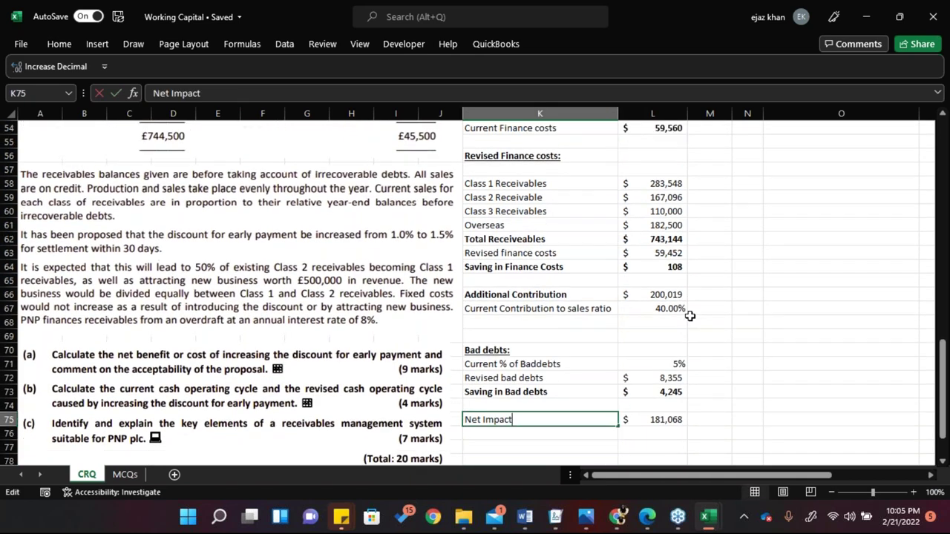
key(BackSpace)
key(BackSpace)
key(BackSpace)
key(BackSpace)
key(BackSpace)
key(BackSpace)
key(BackSpace)
text(Benefit)
key(ctrl+Return)
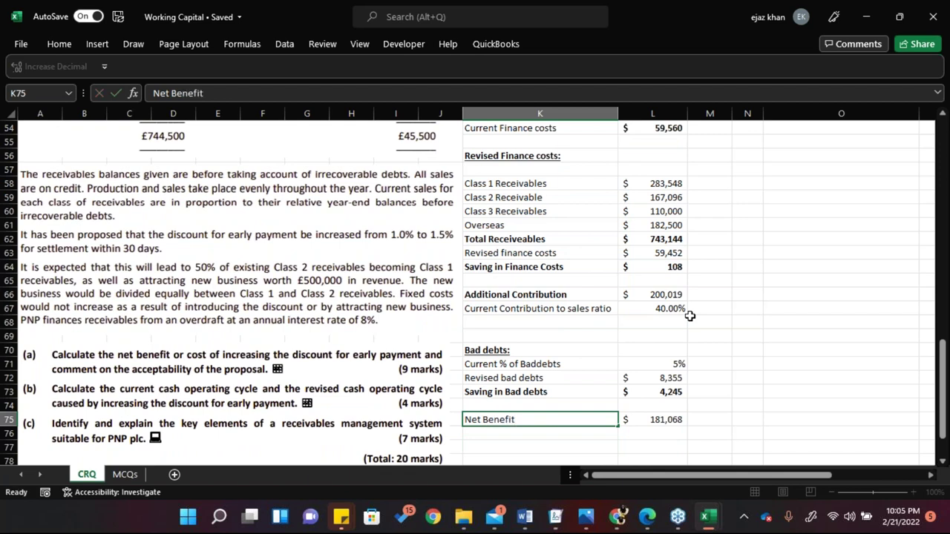
Make the Net Benefit label and amount in K75:L75 bold and surround them with thick outside borders
key(Right)
key(shift+Left)
key(ctrl+b)
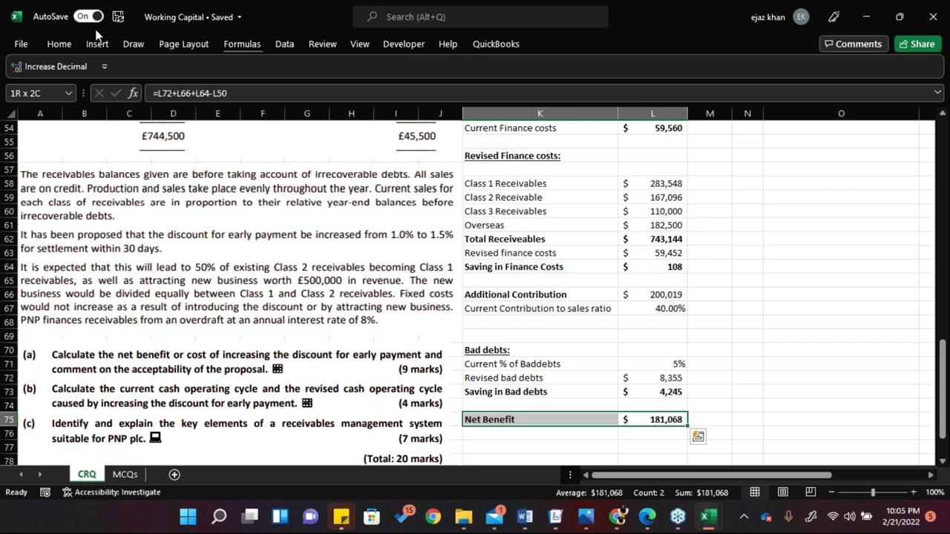
click(59, 44)
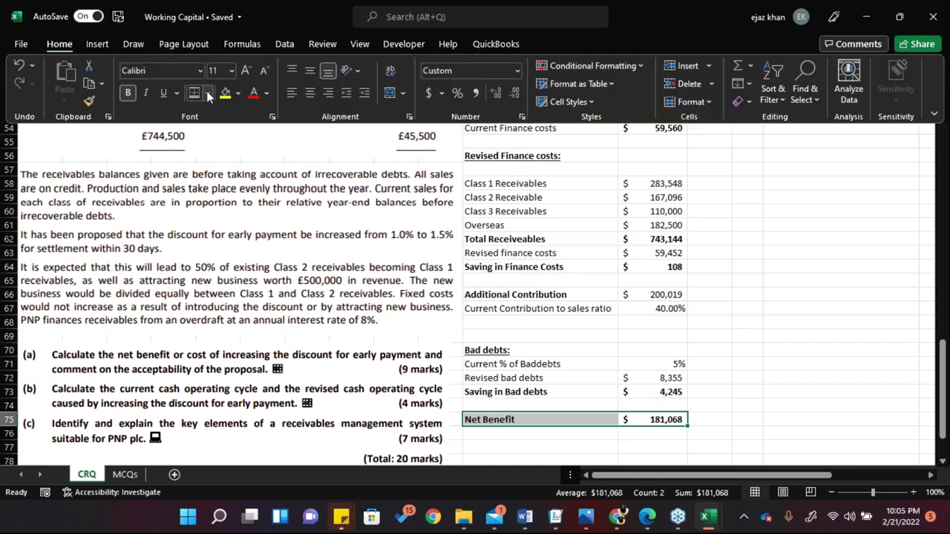
click(208, 93)
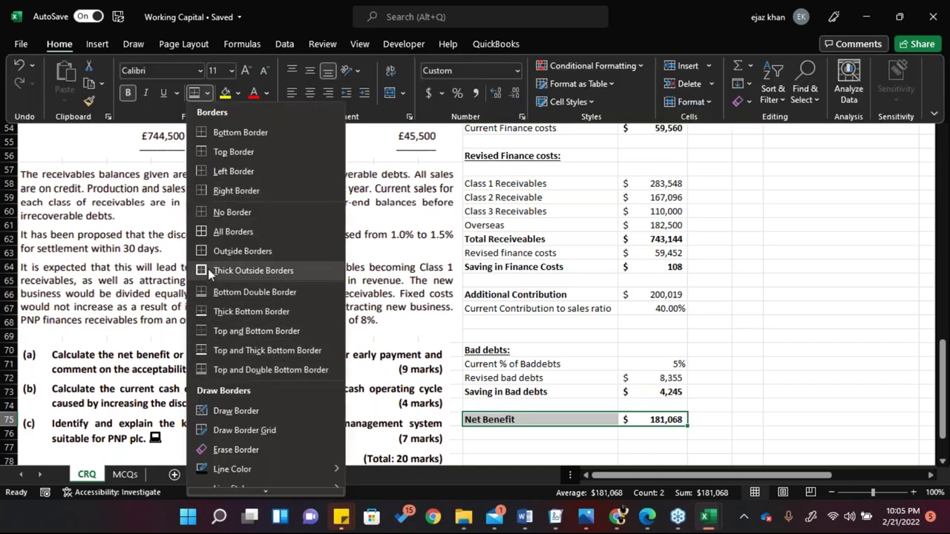
click(222, 270)
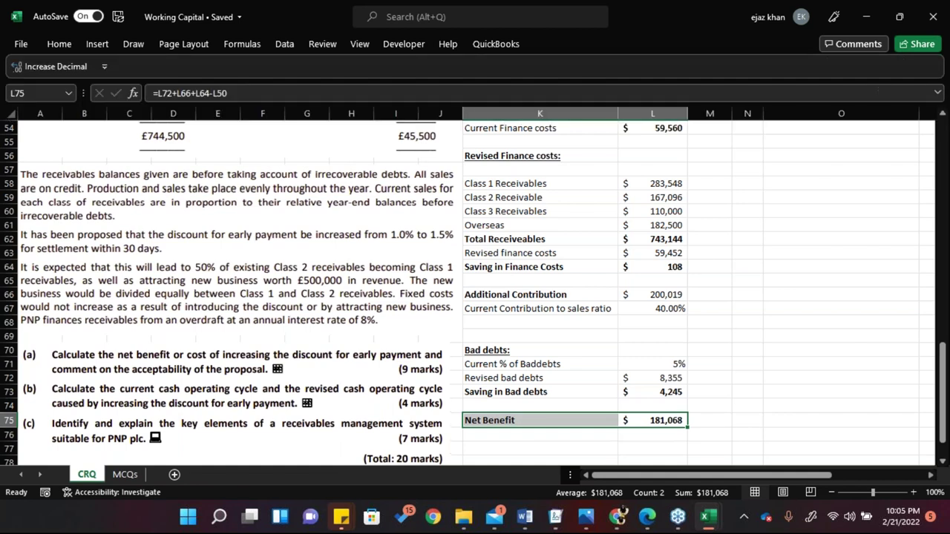
click(652, 433)
click(652, 448)
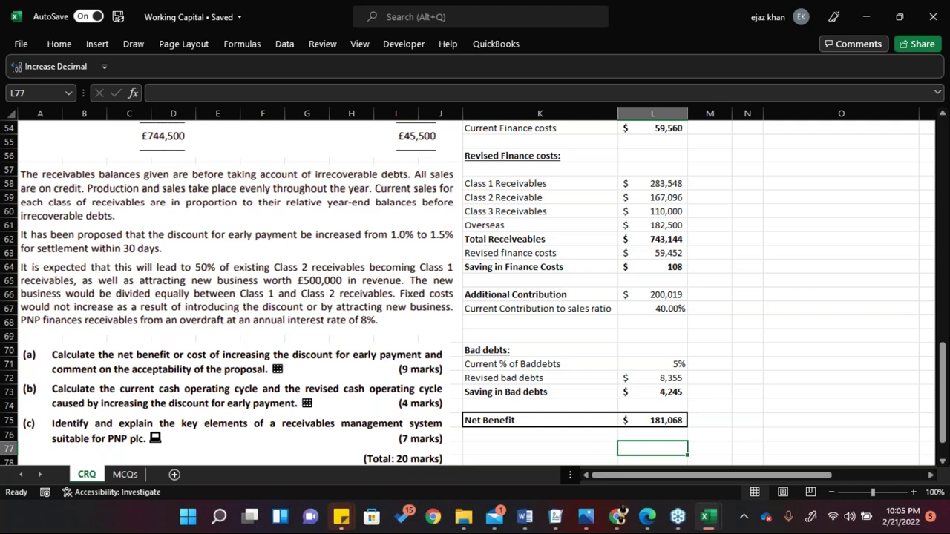
Enter the conclusion "Since the proposal is leading to a net benefit of $181,068 therefore its worth accepting" in K77
click(480, 446)
text(S)
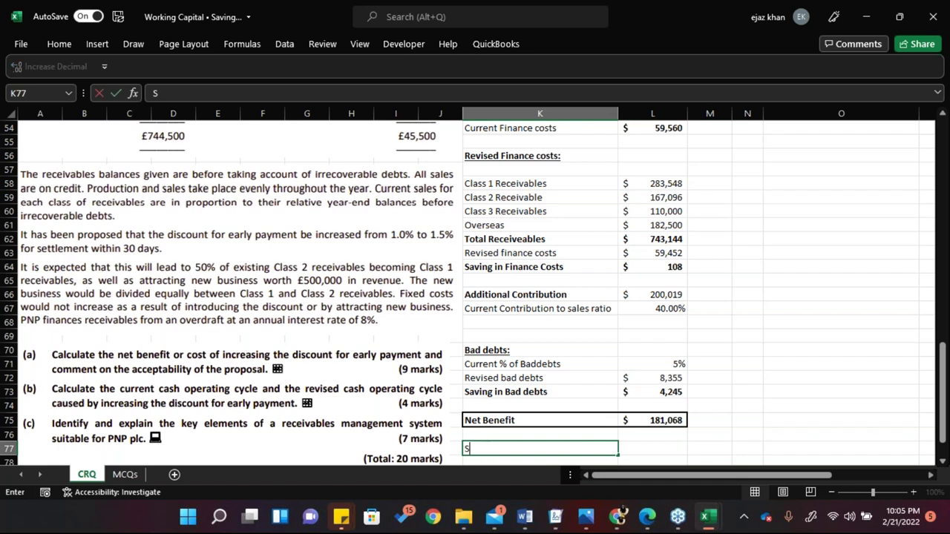
text(ince ithe )
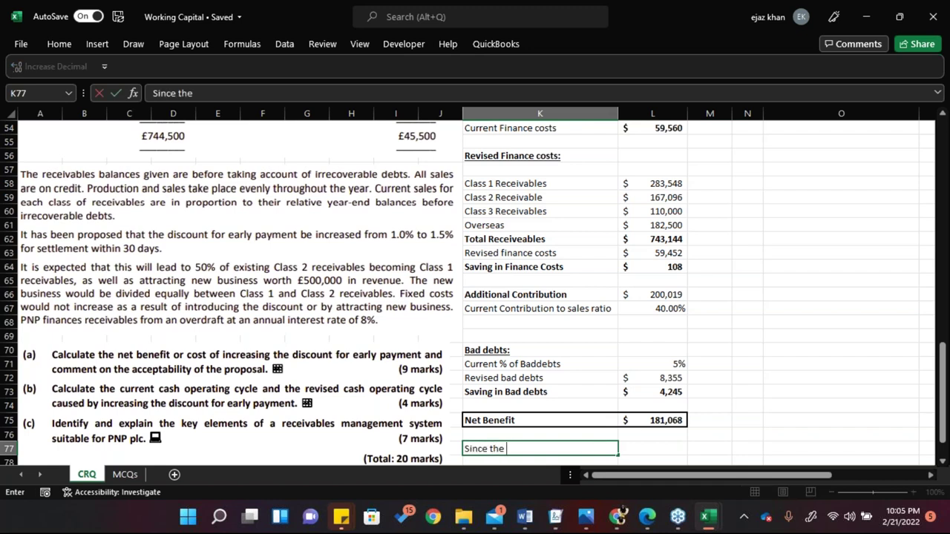
text(proposal is le)
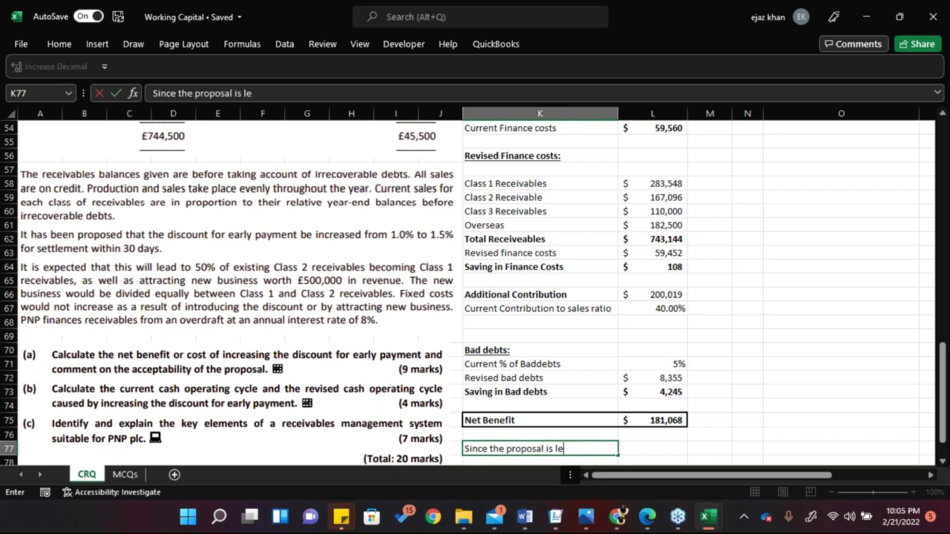
text(ading to a net b)
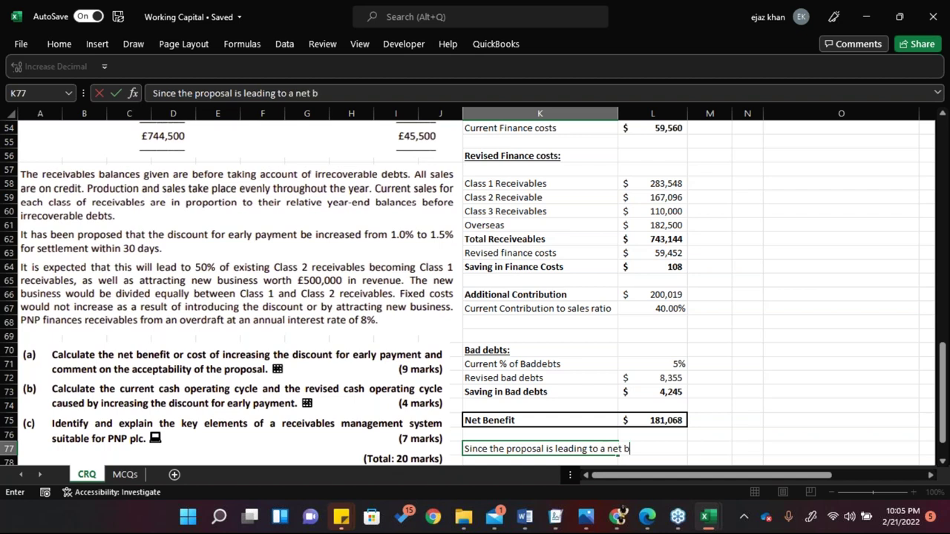
text(enefit of $181)
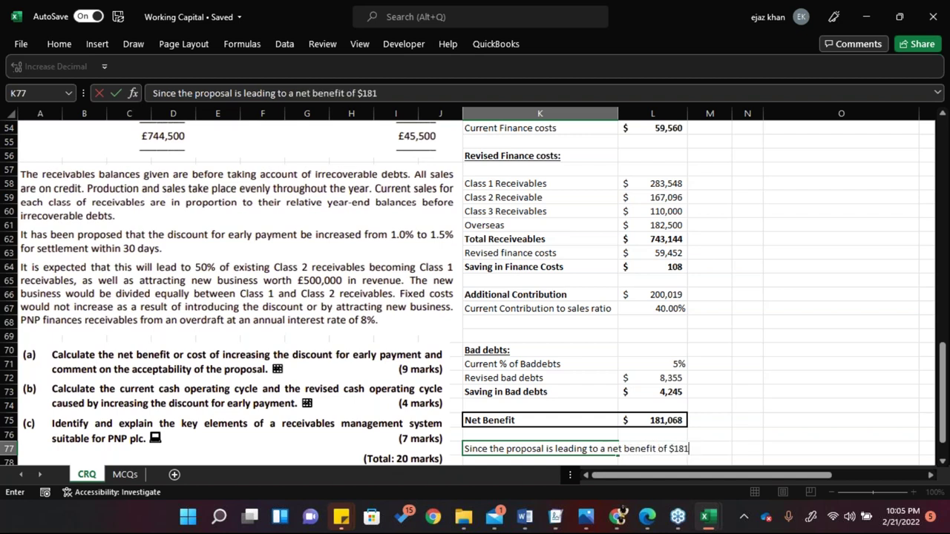
text(,068 therefore i)
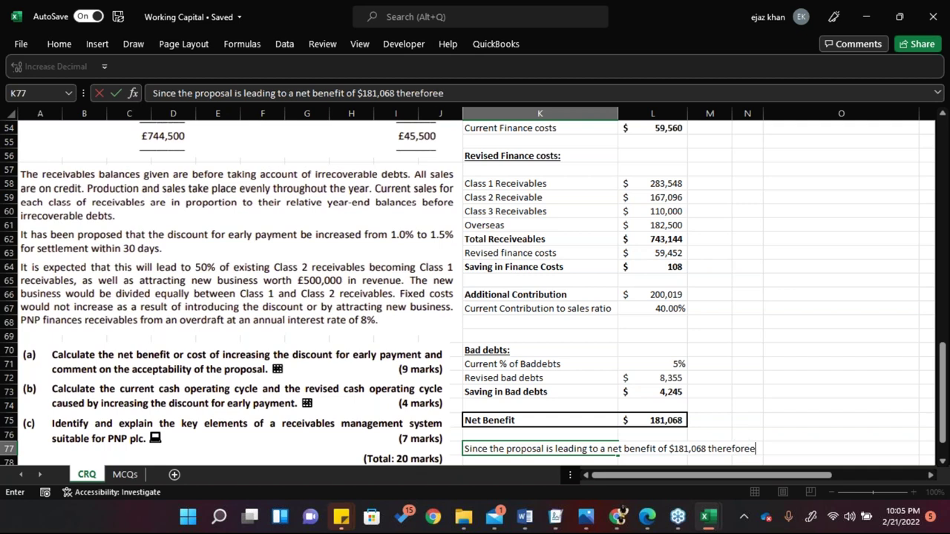
text(ts worth accepting)
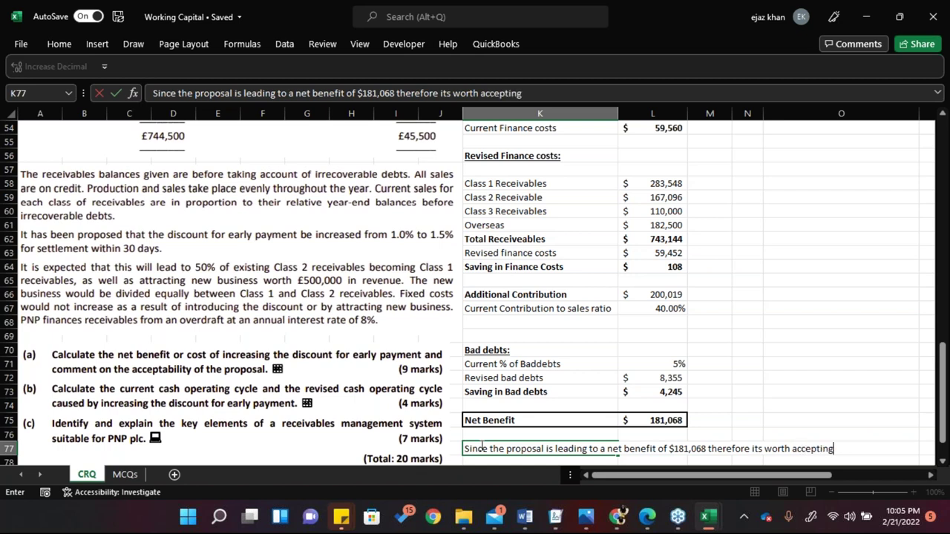
key(ctrl+Return)
Make the conclusion in K77 bold and save the workbook
key(ctrl+b)
scroll(664, 314, down, 1)
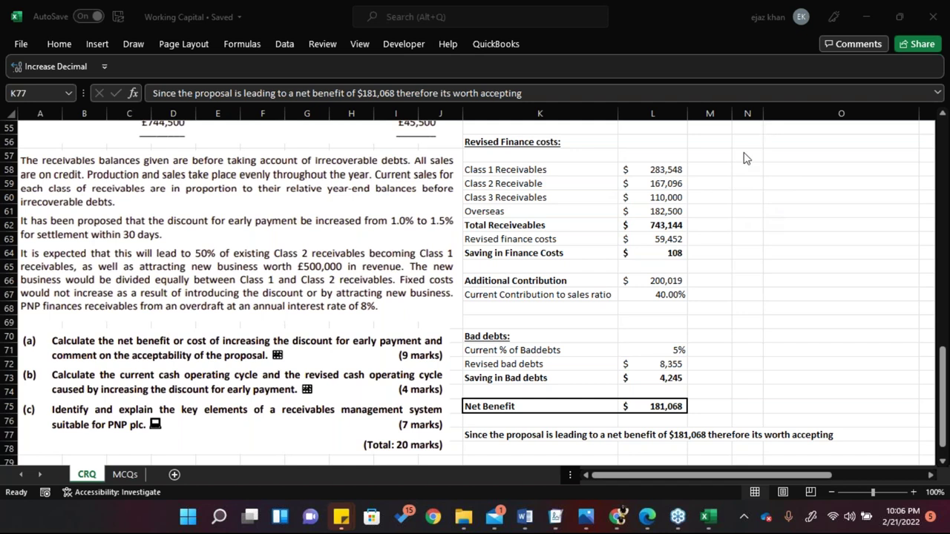
mouse_move(834, 521)
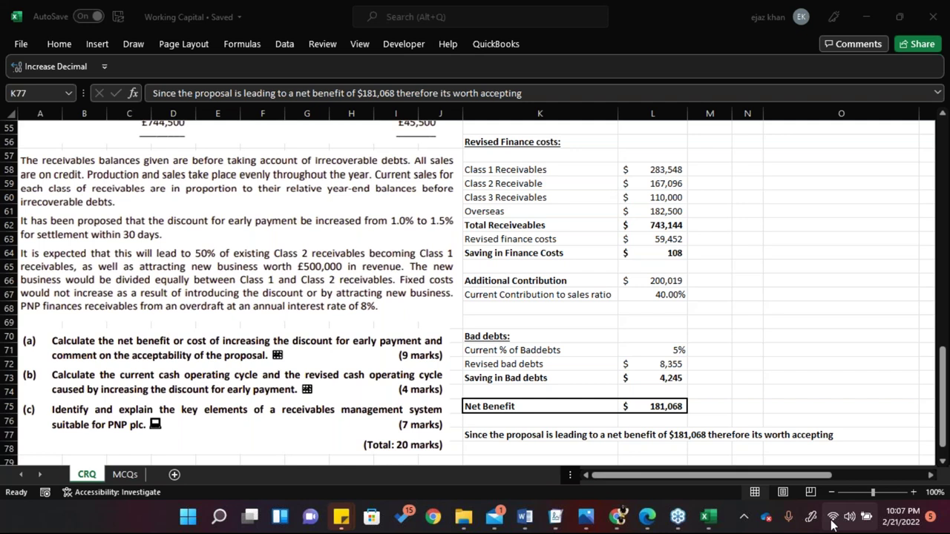
key(ctrl+s)
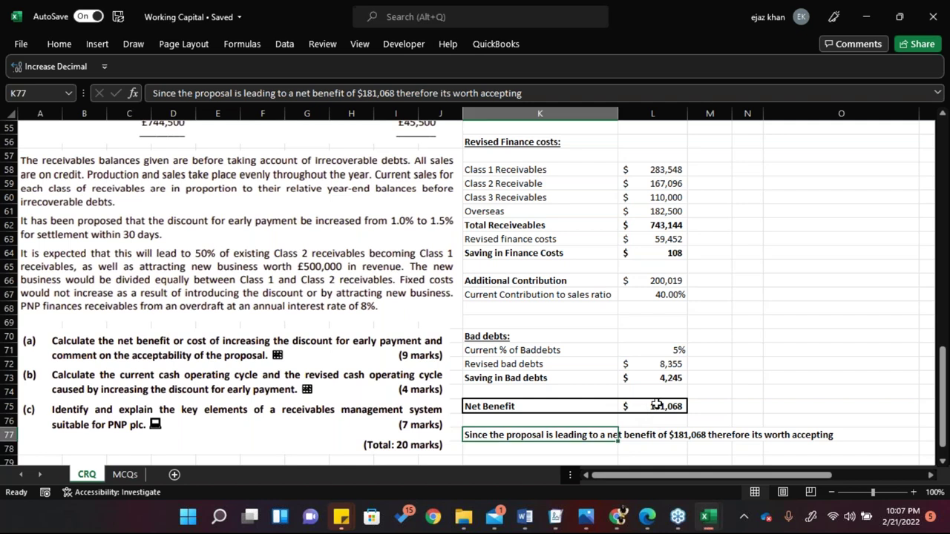
Examine the Net Benefit formula in L75 and the cells it refers to, leaving it unedited
click(656, 404)
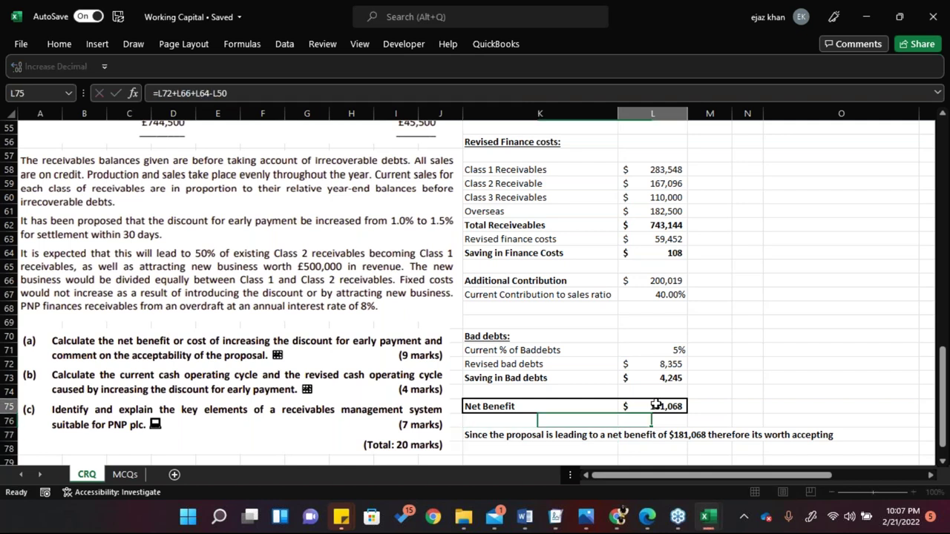
double_click(656, 406)
drag(624, 407, 675, 407)
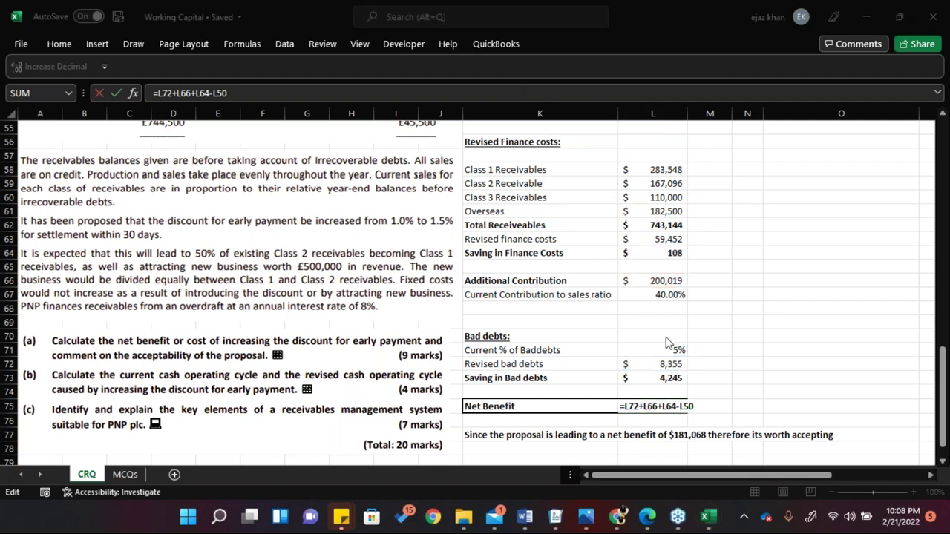
drag(624, 406, 680, 406)
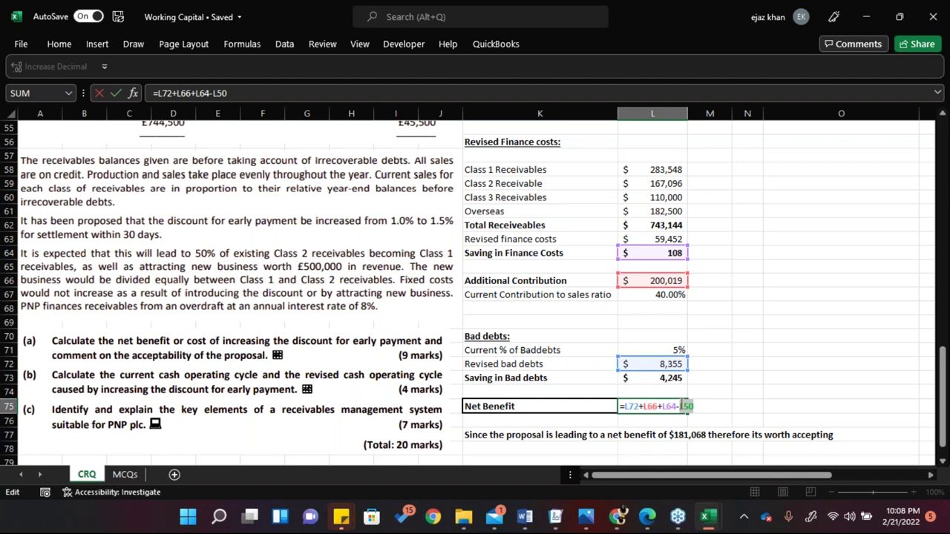
key(Escape)
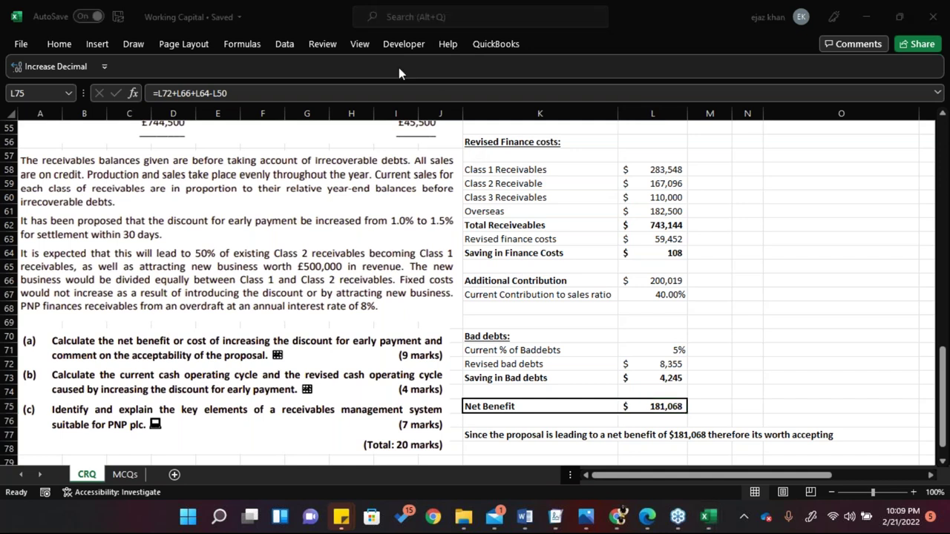
Examine the Saving in Bad debts formula in L73
click(646, 378)
double_click(646, 378)
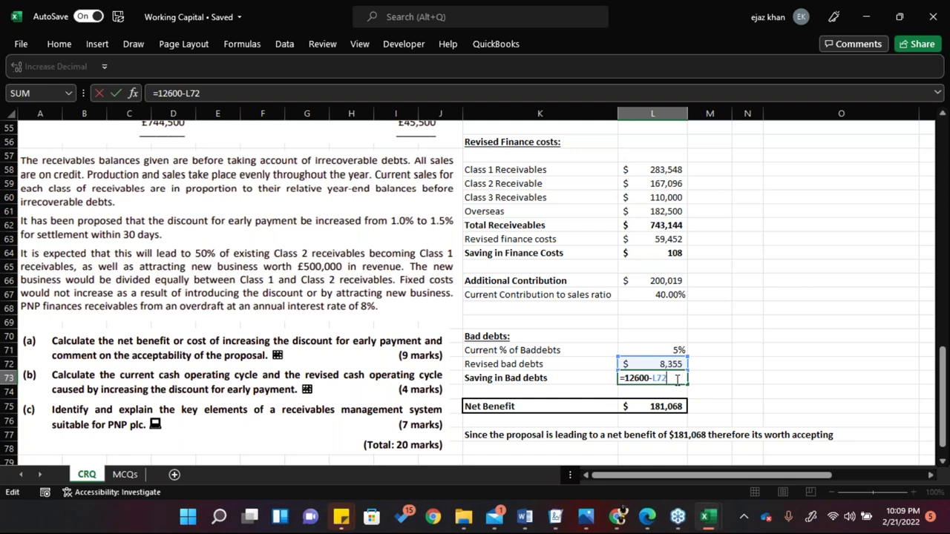
key(Return)
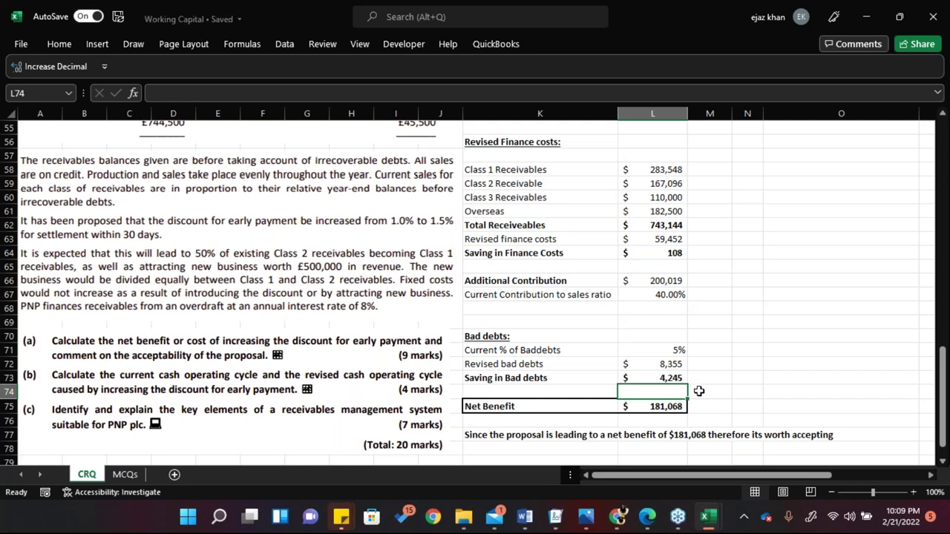
click(700, 389)
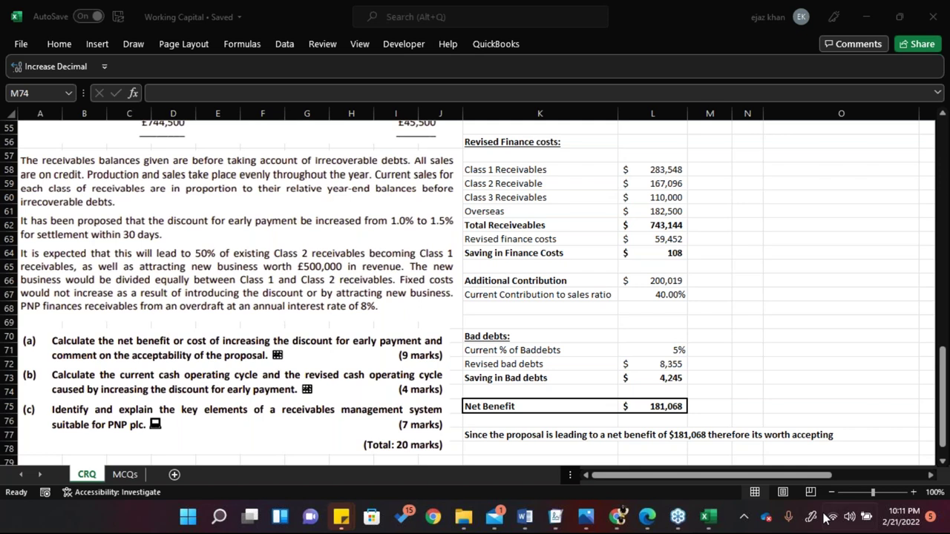
Switch from the CRQ worksheet to the MCQs worksheet
click(674, 19)
click(121, 480)
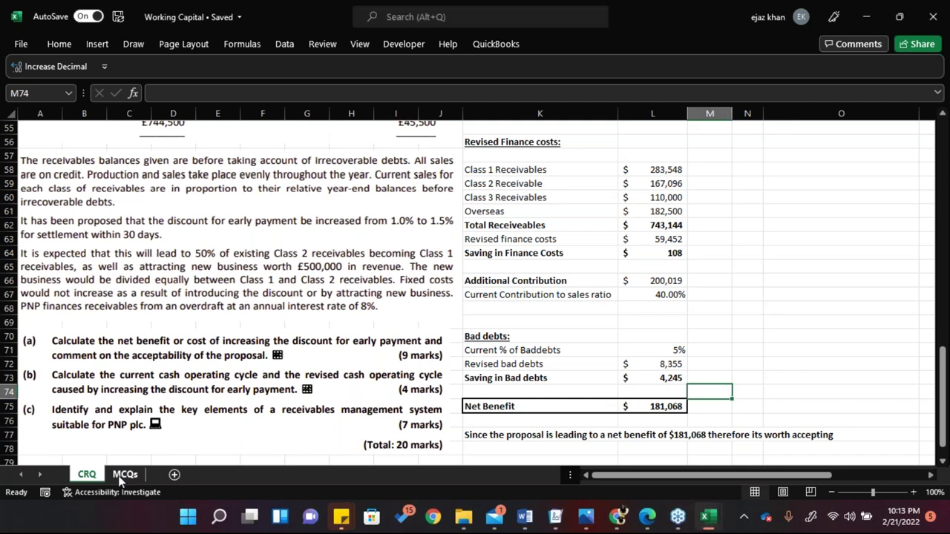
click(121, 479)
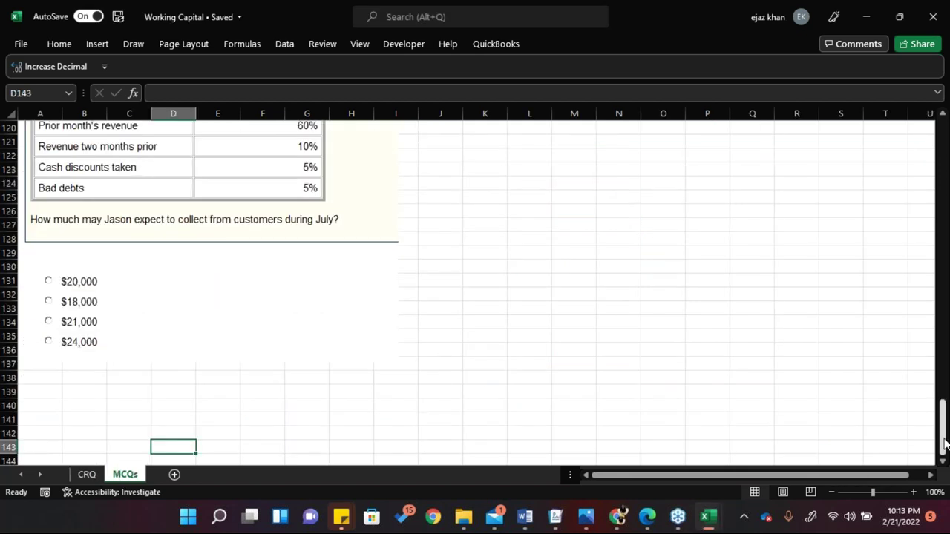
Look through the multiple-choice questions on the MCQs worksheet, from the working capital cycle question to the July cash budget question
drag(944, 443, 924, 15)
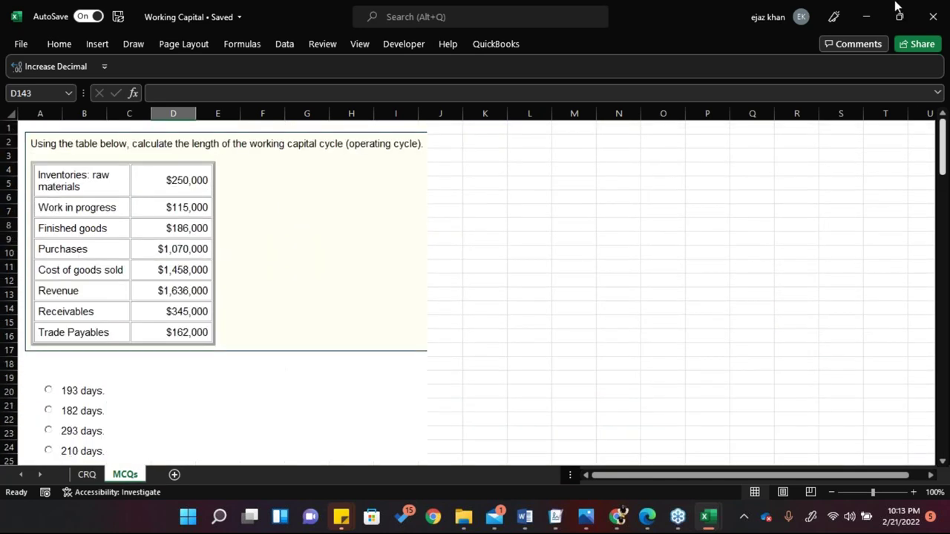
mouse_move(896, 7)
drag(931, 448, 821, 404)
click(834, 520)
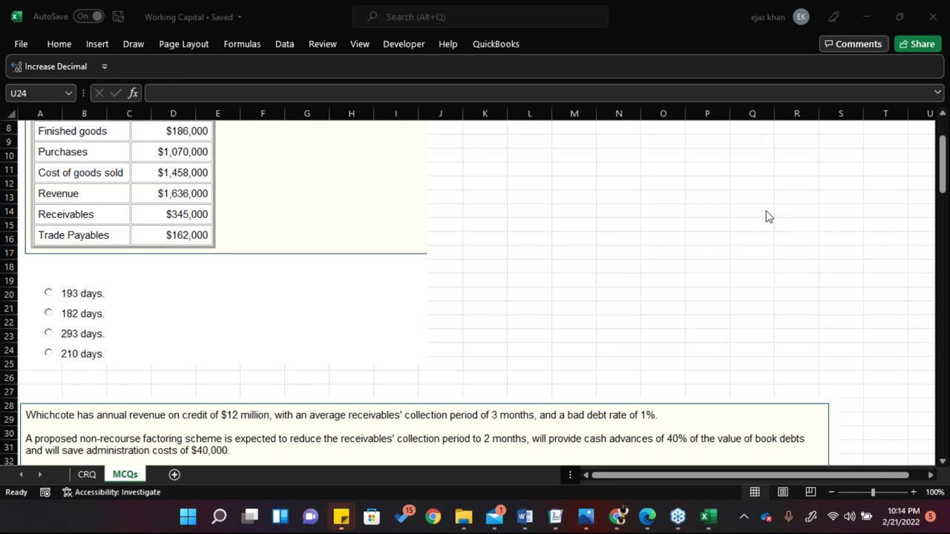
click(765, 211)
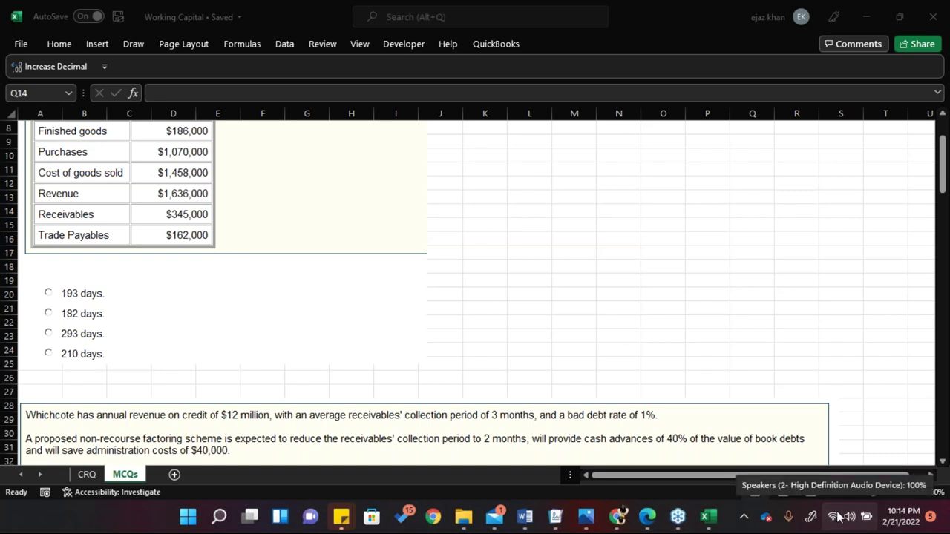
click(705, 259)
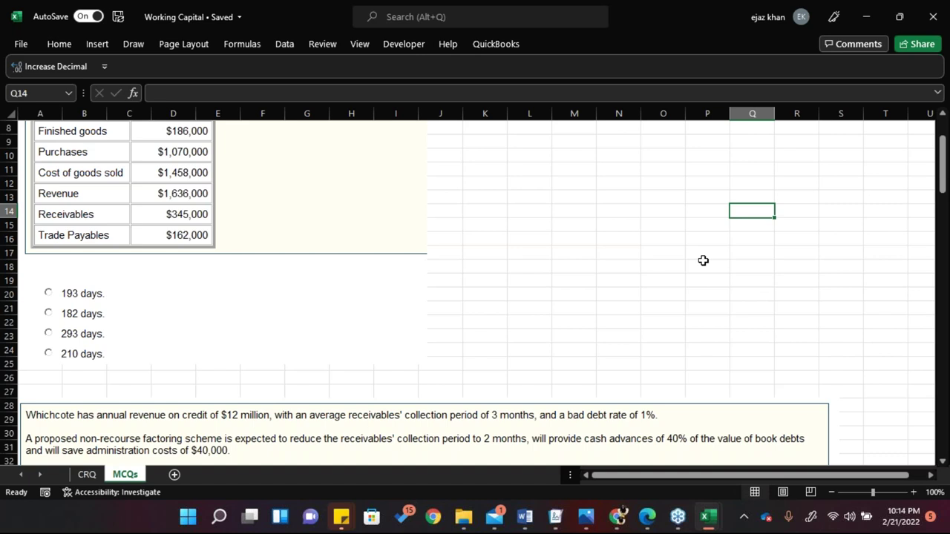
click(703, 258)
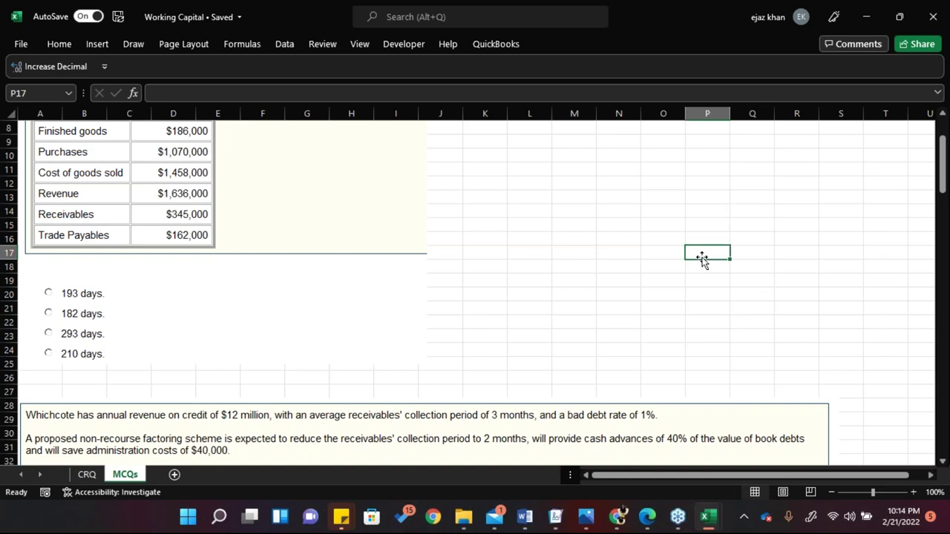
drag(664, 198, 661, 188)
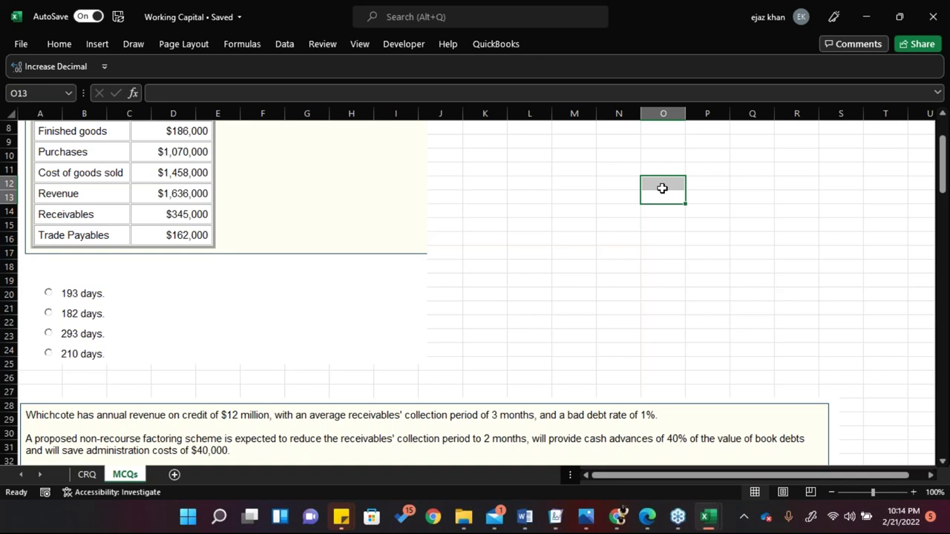
click(947, 399)
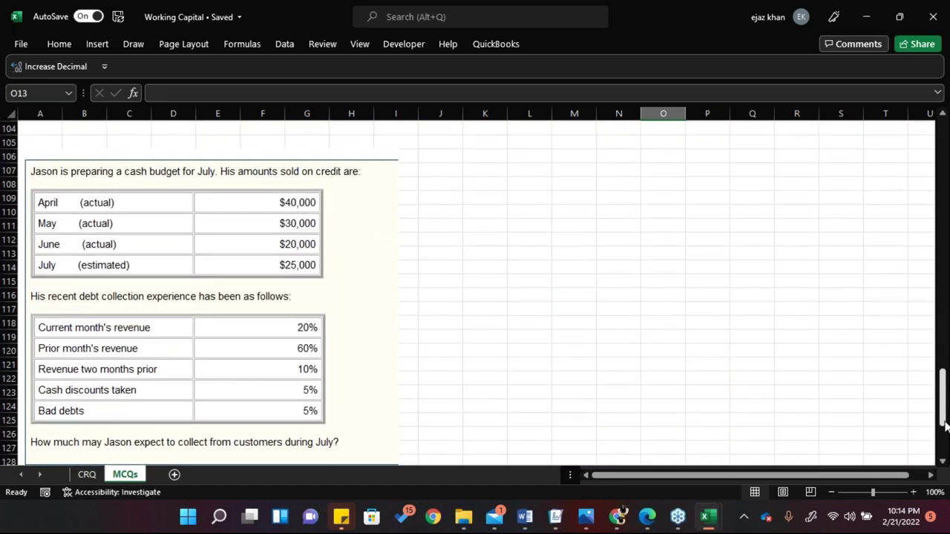
scroll(946, 400, down, 4)
scroll(944, 356, up, 20)
scroll(882, 126, up, 13)
scroll(880, 125, down, 1)
scroll(880, 124, up, 1)
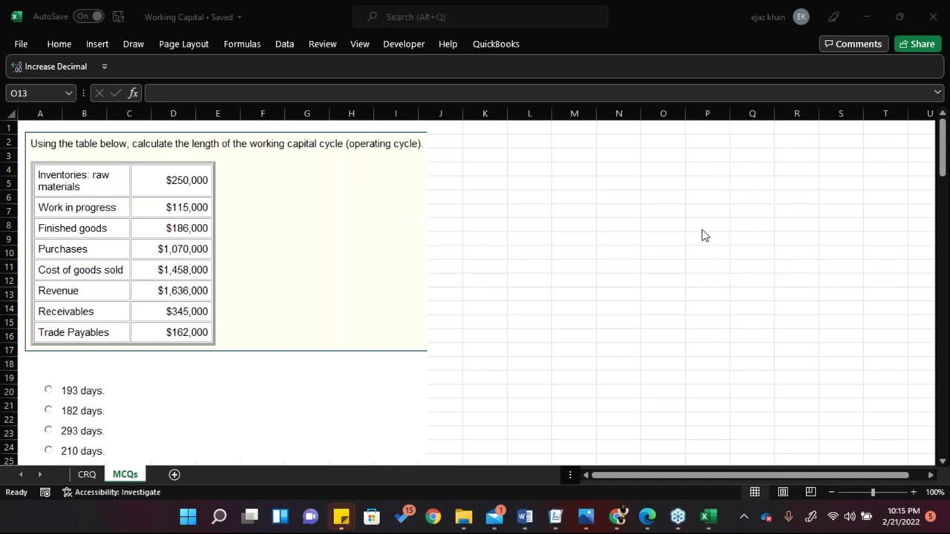
Enter the note "will be back in 20 mins" in cell O10
click(666, 251)
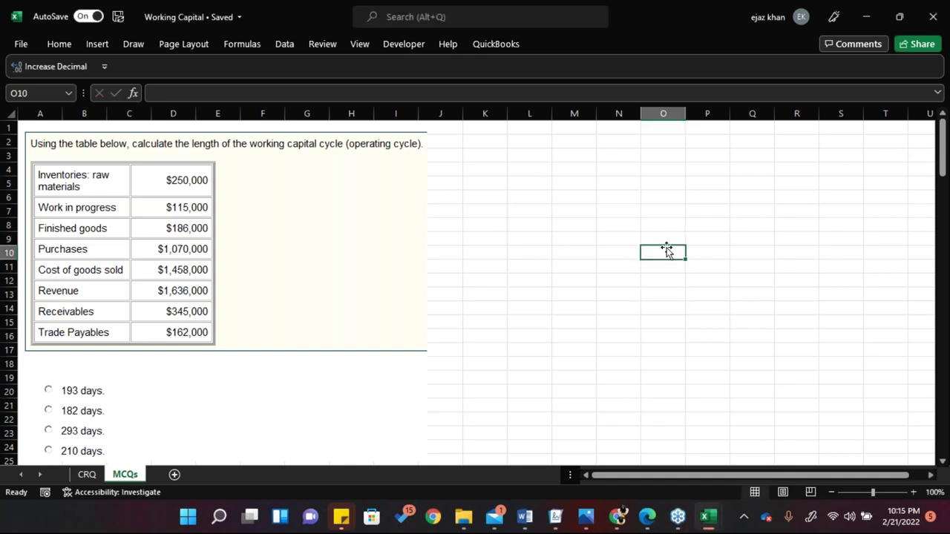
text(will)
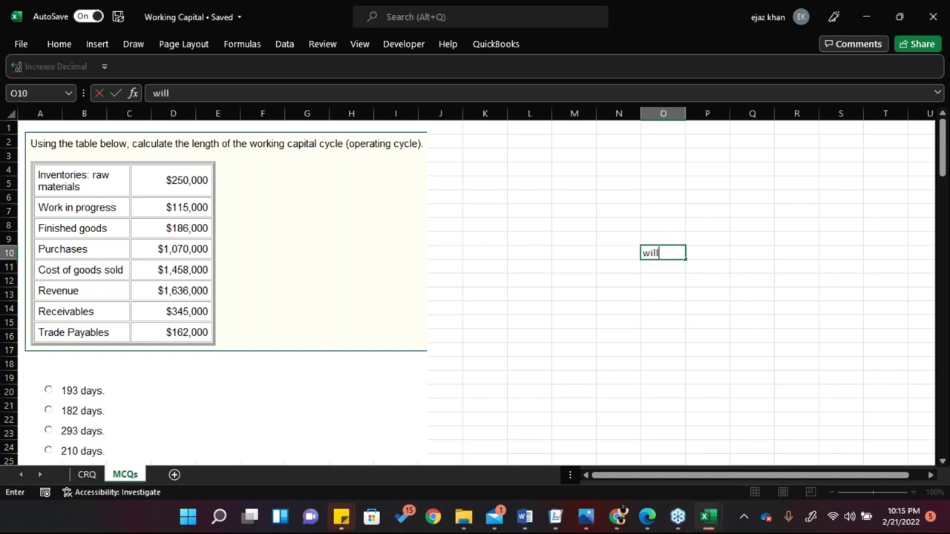
text( be back in )
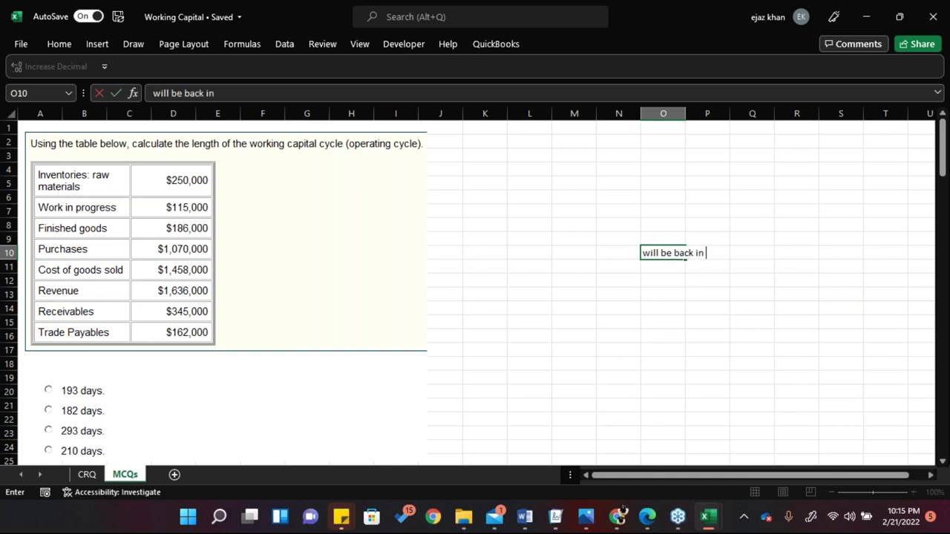
text(20 m9nds)
key(BackSpace)
key(BackSpace)
key(BackSpace)
key(BackSpace)
key(BackSpace)
text(i)
key(BackSpace)
text(im)
key(BackSpace)
key(BackSpace)
text(ins)
key(Return)
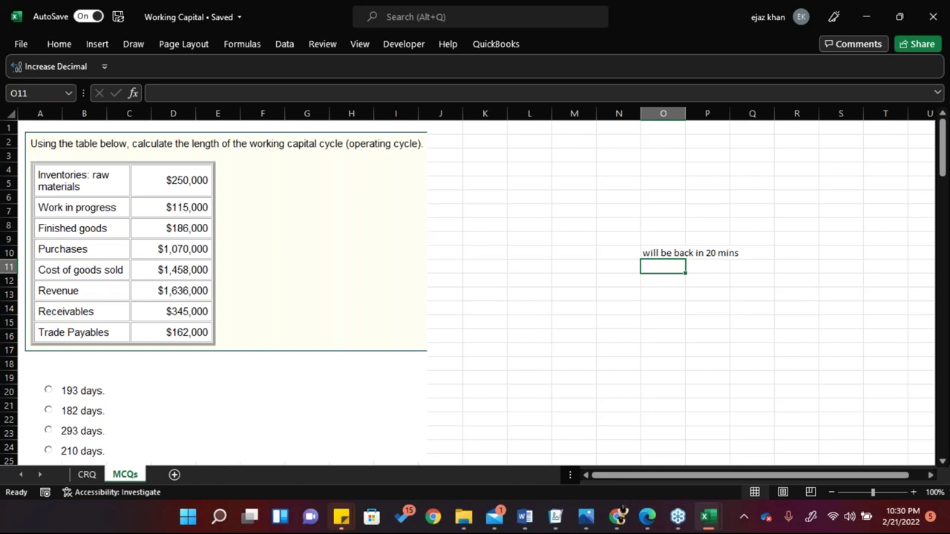
Check the Mobile Wi-Fi page in Google Chrome and return to the Excel workbook
mouse_move(623, 523)
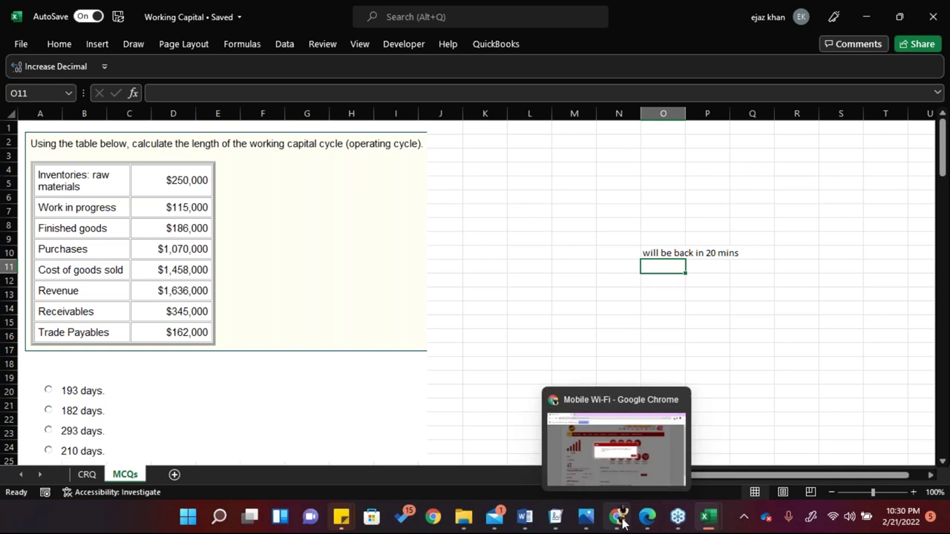
click(624, 523)
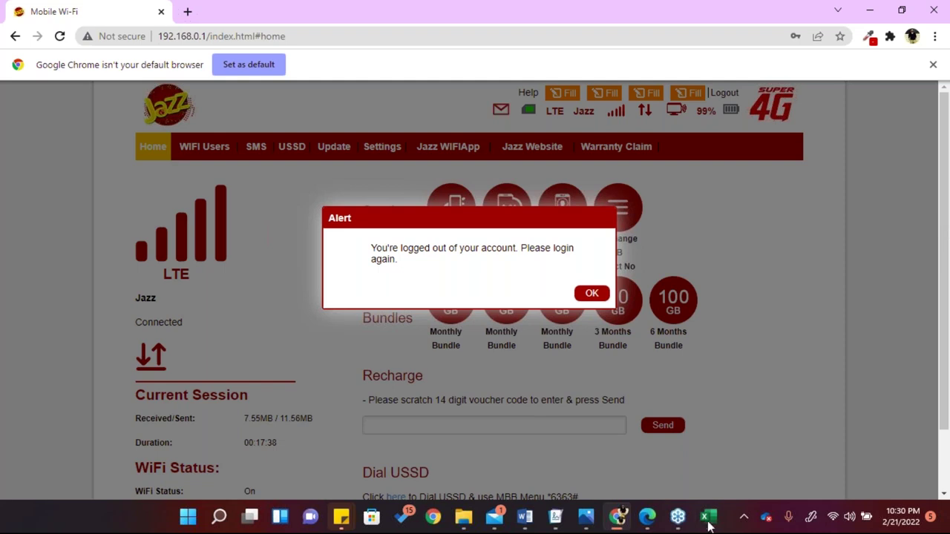
click(616, 519)
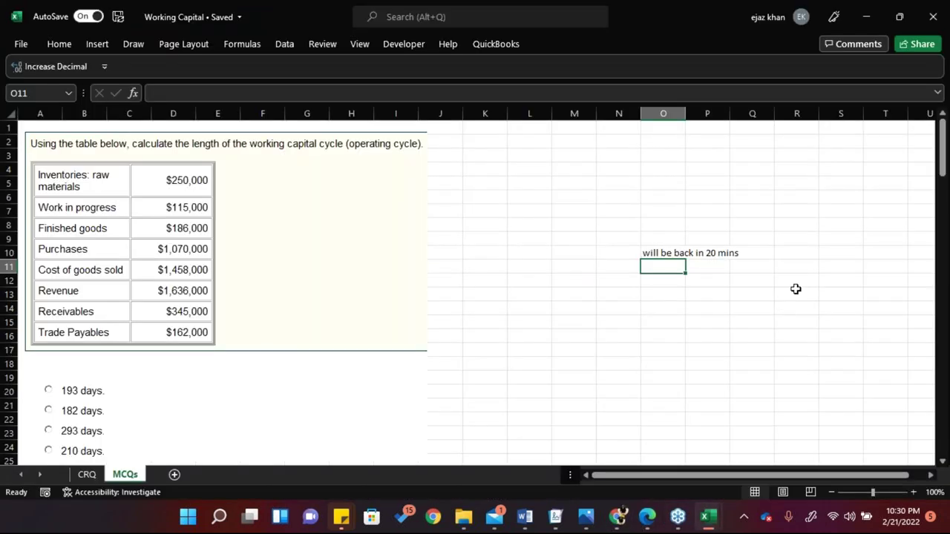
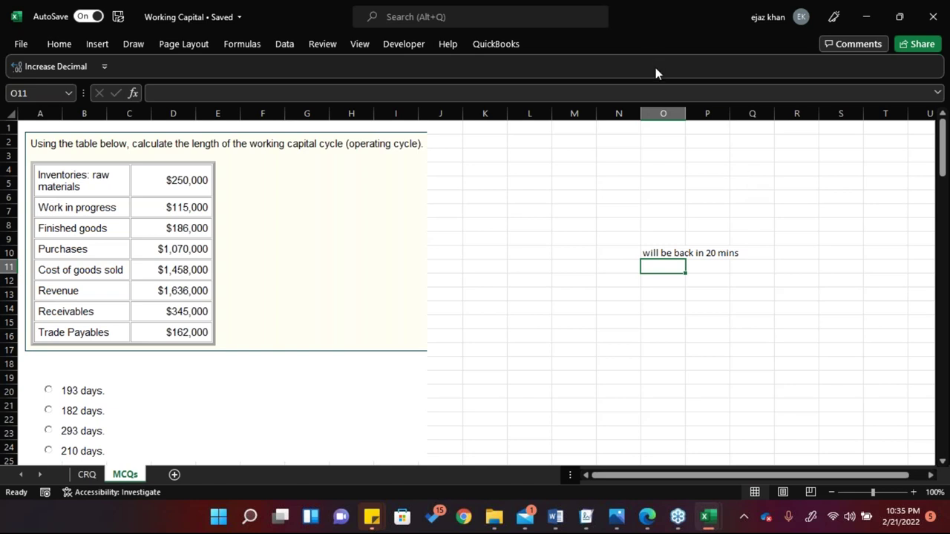
Clear the break note from cell O10
click(651, 249)
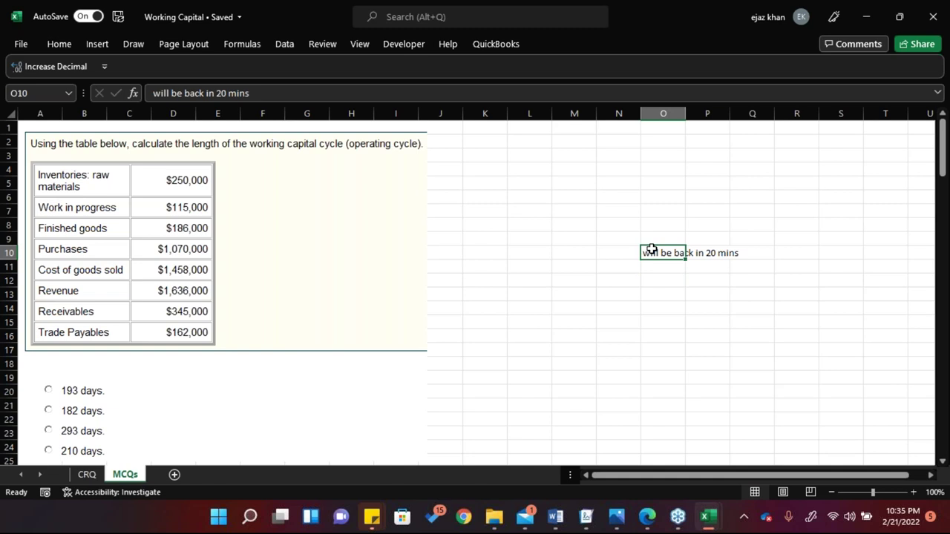
key(Delete)
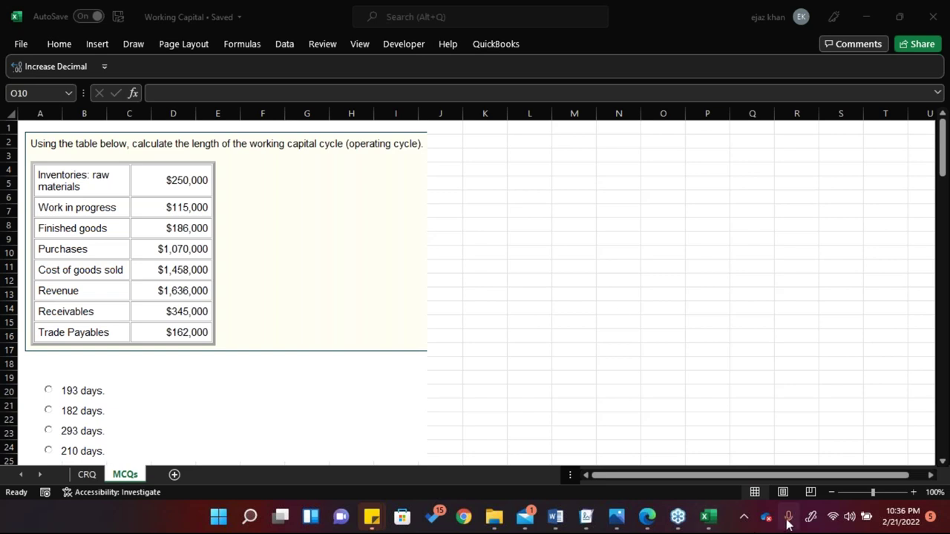
View the Windows microphone privacy settings and return to the Excel workbook
mouse_move(789, 525)
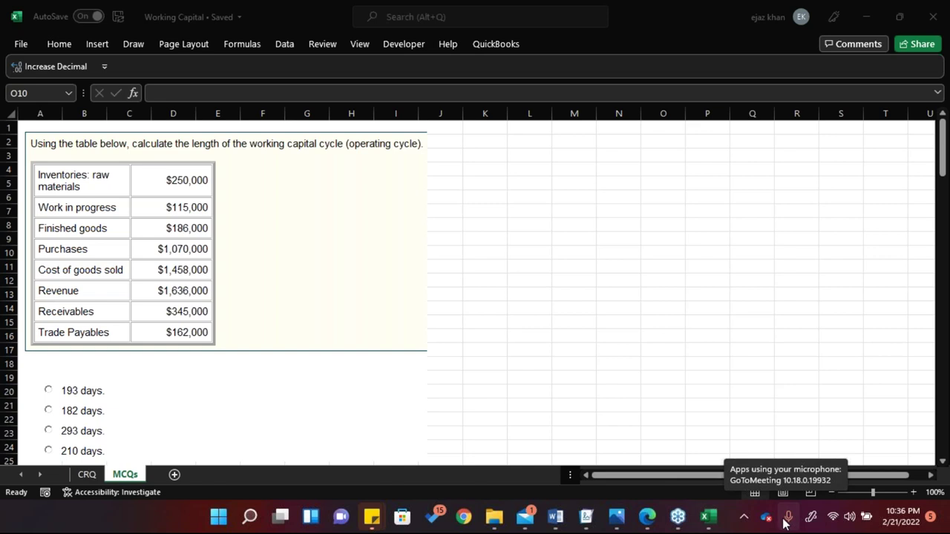
click(788, 523)
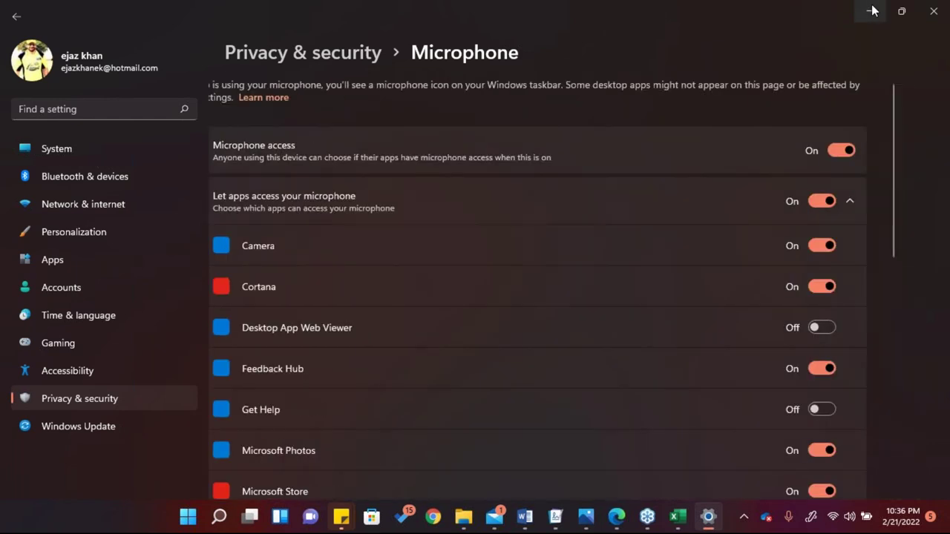
click(873, 10)
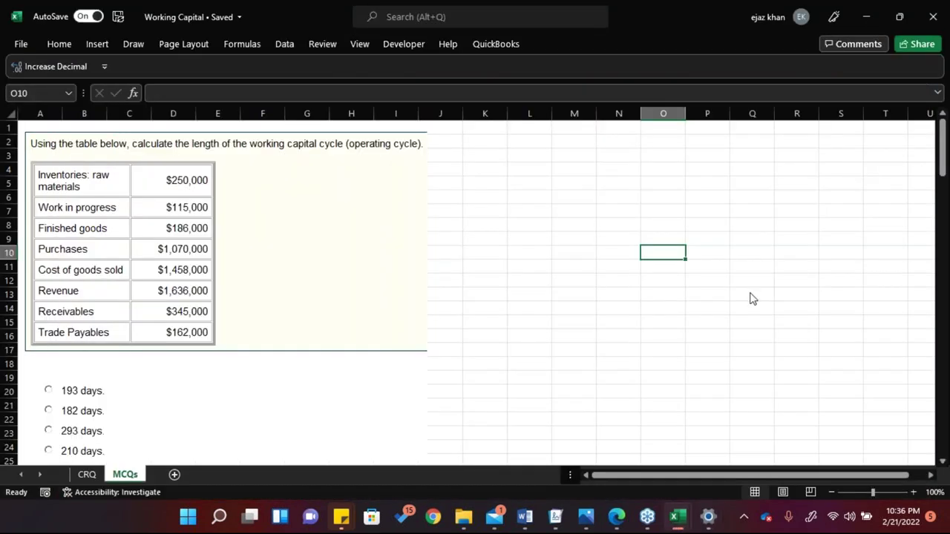
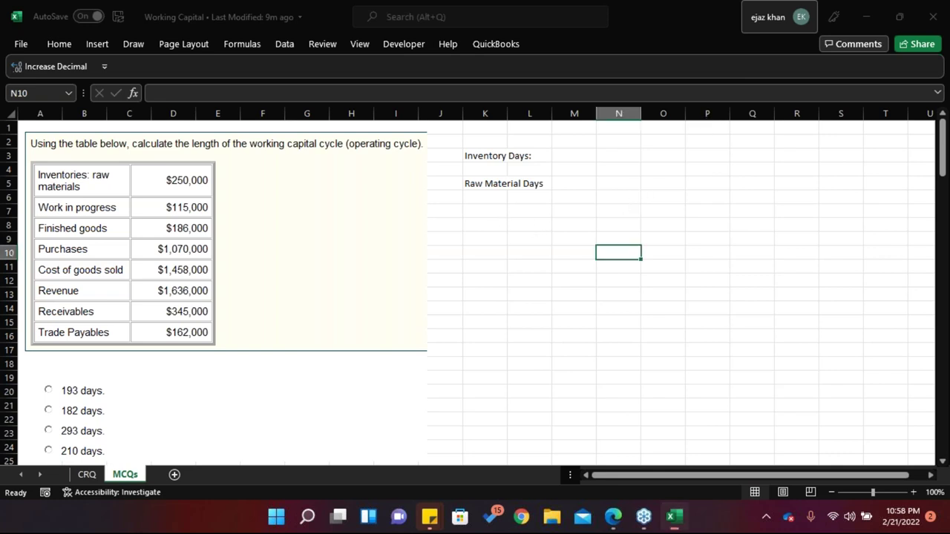
Autofit column K to its labels and calculate Raw Material Days in L5 with the formula =(250000/1458000)*365
click(478, 185)
double_click(508, 114)
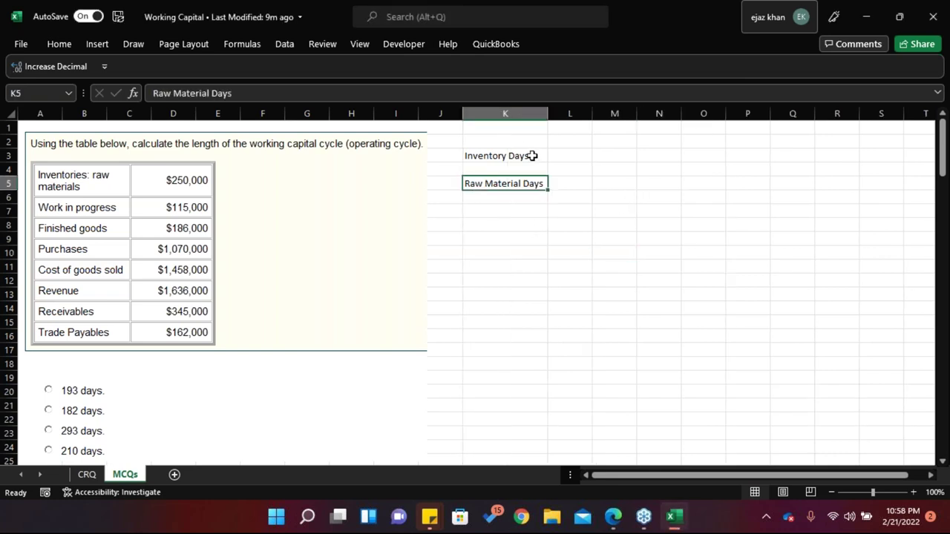
click(560, 184)
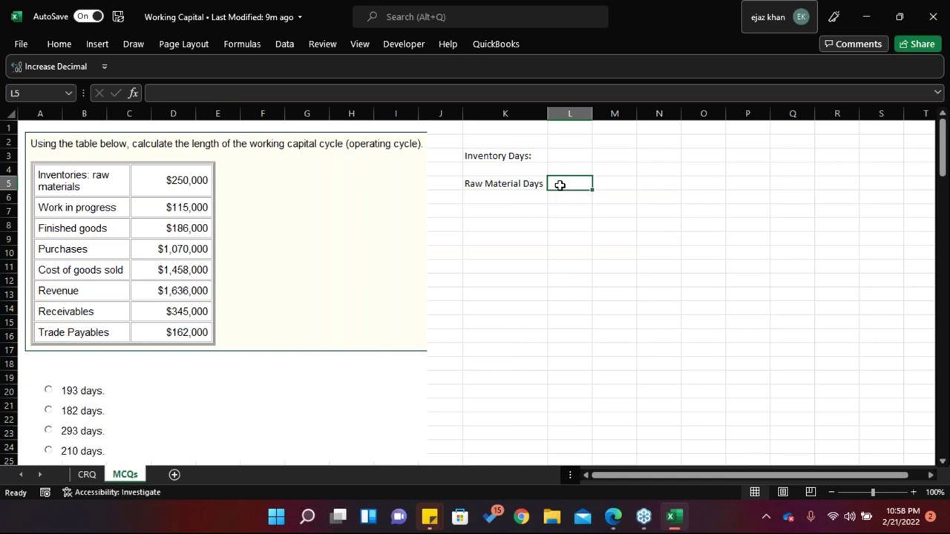
text(=)
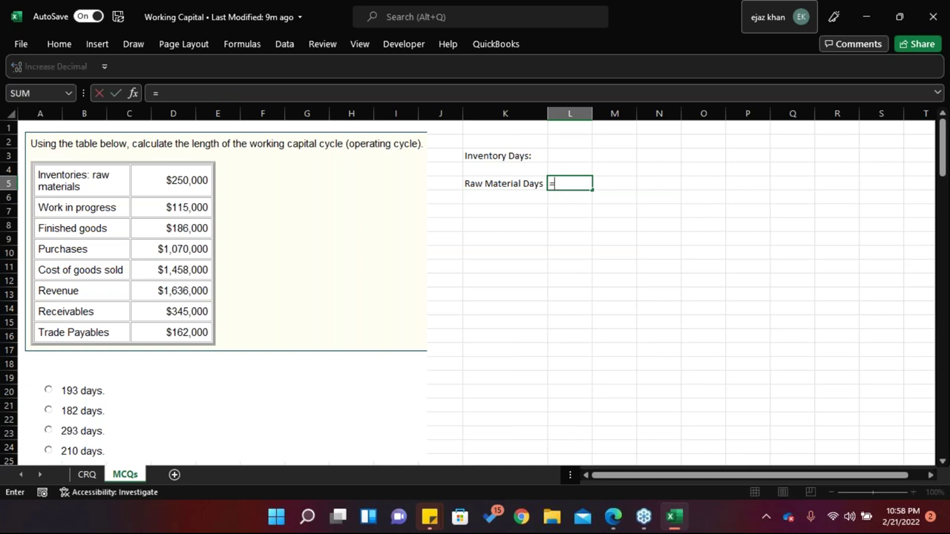
text(250000/)
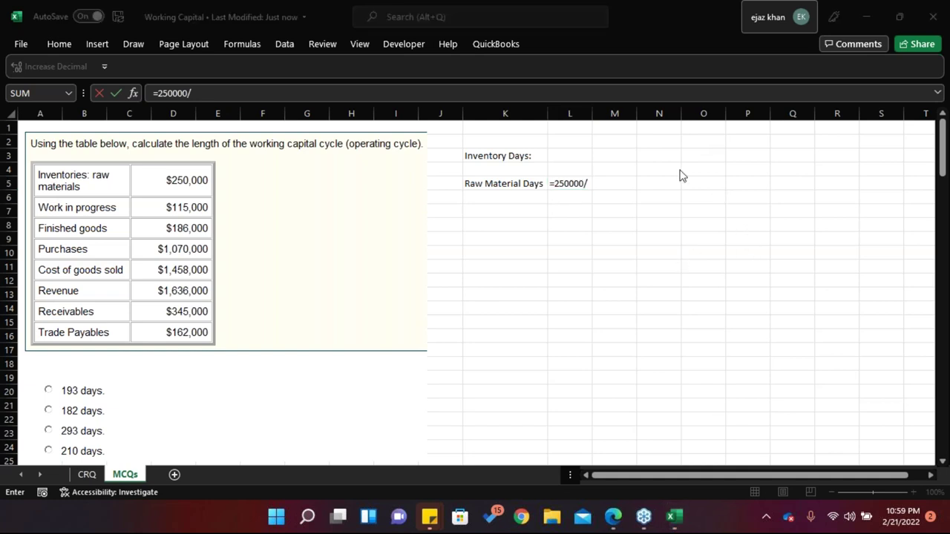
click(590, 185)
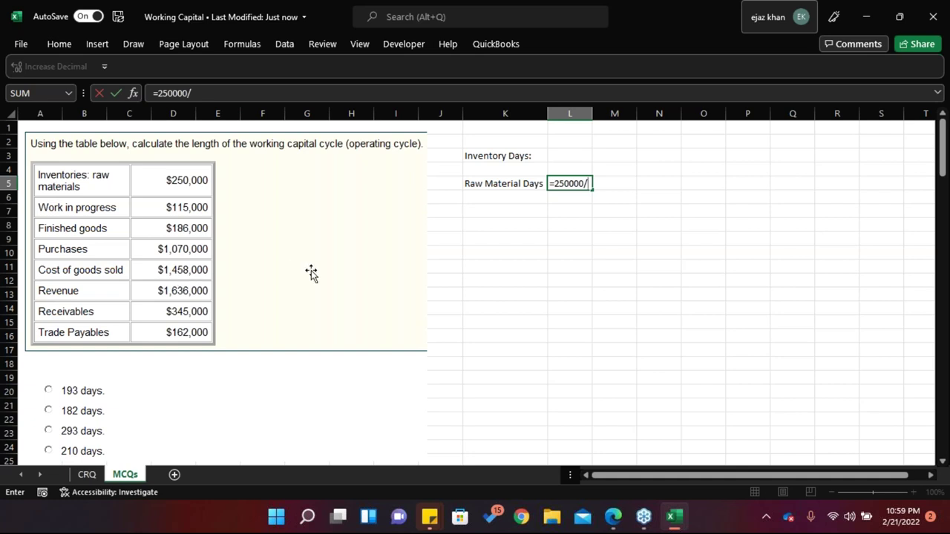
text(1458000)
key(Return)
key(Up)
key(F2)
text()*)
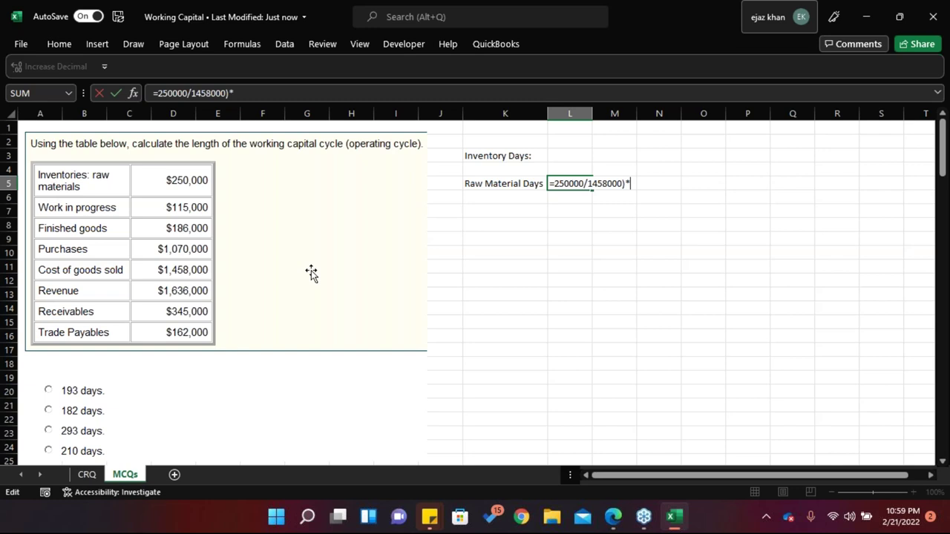
text(365)
click(555, 183)
text(()
key(Return)
Format the Raw Material Days result in L5 to show no decimal places
click(563, 185)
click(52, 43)
click(512, 97)
click(512, 96)
click(512, 97)
click(512, 96)
click(512, 96)
Add the label WIP Days in K6 and calculate it in L6 with the formula =(115000/1458000)*365
click(511, 196)
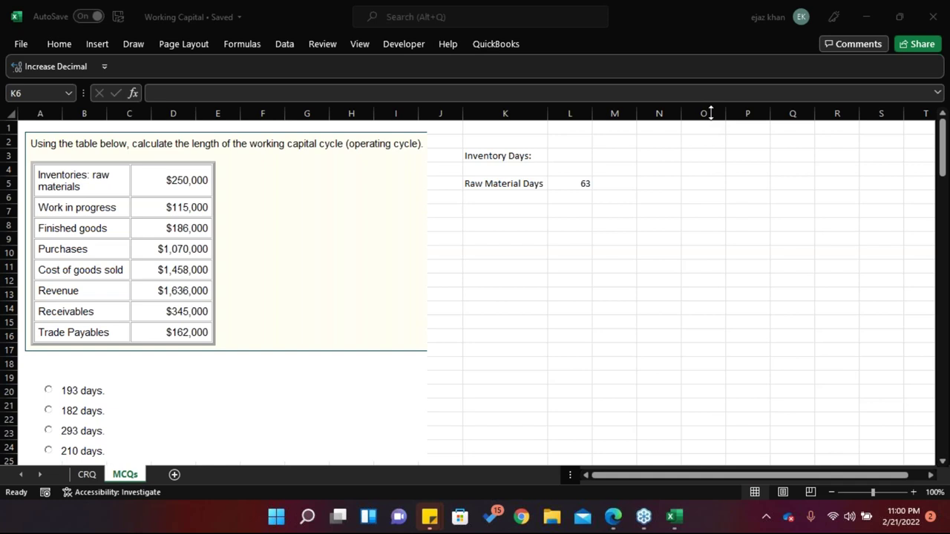
click(507, 199)
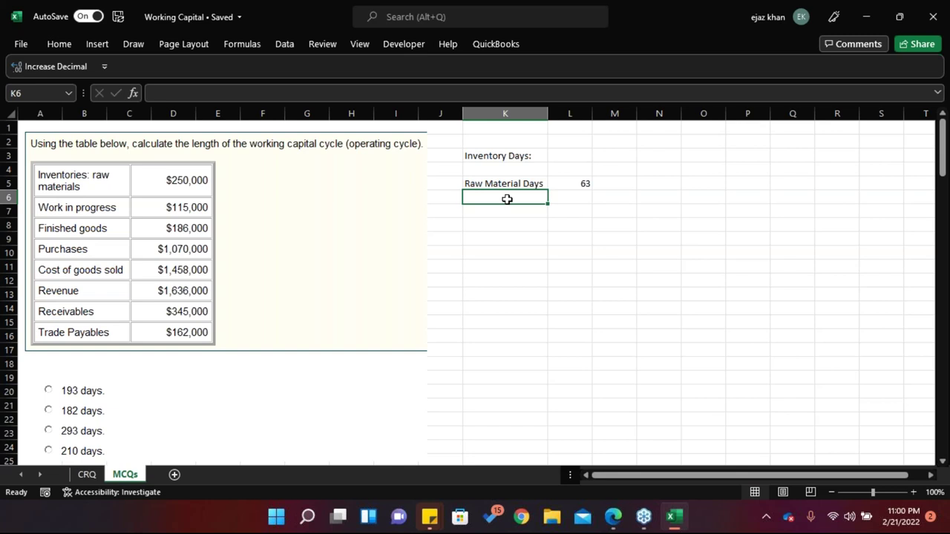
text(WIP Days)
key(Tab)
text(=)
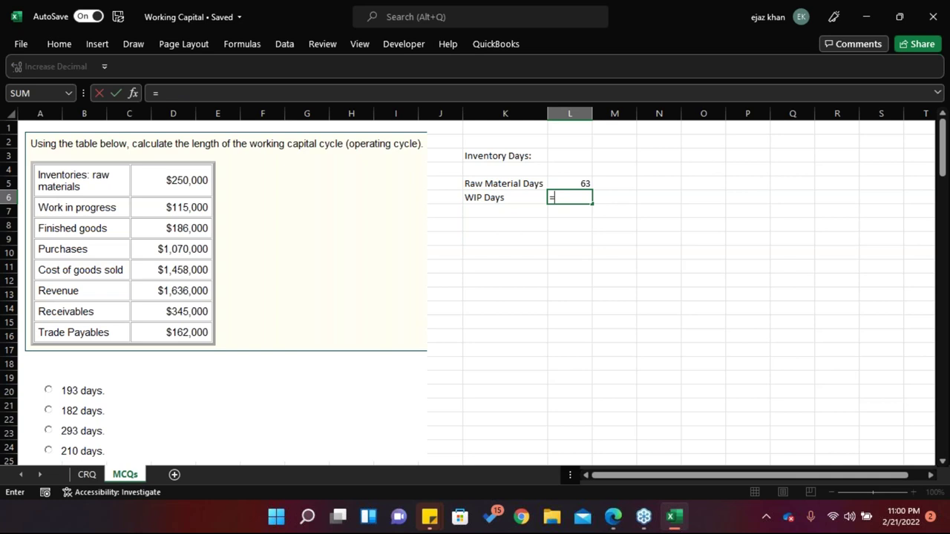
text(115000/)
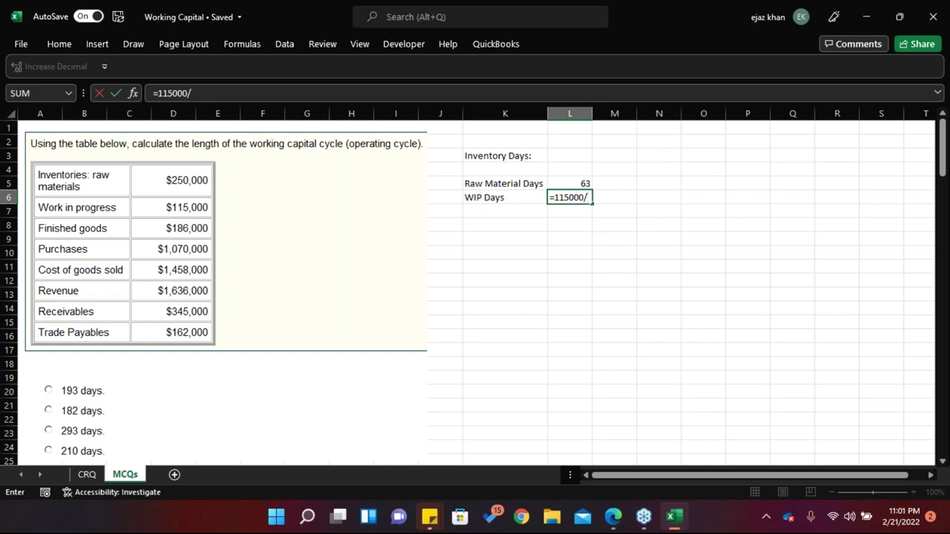
text(1458000)*365)
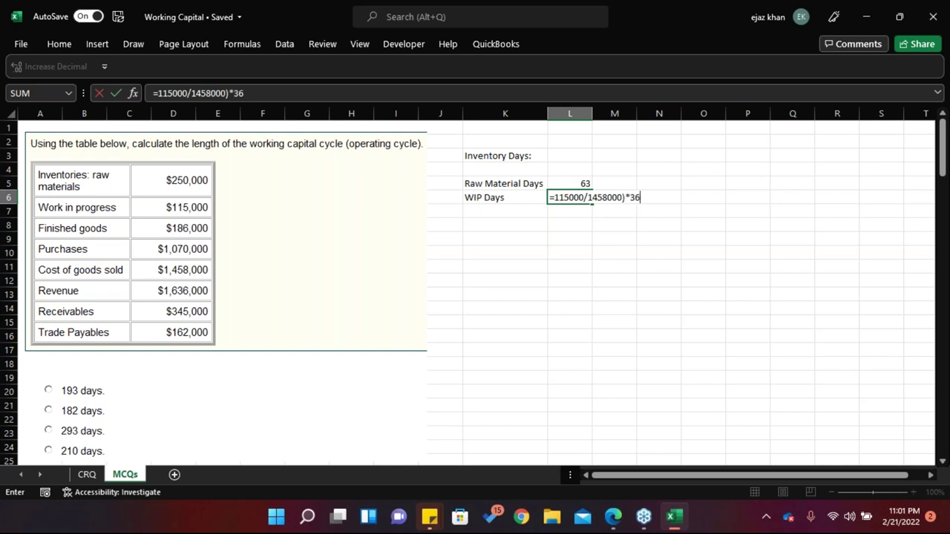
click(554, 199)
text(()
click(657, 196)
key(Return)
Format the WIP Days result in L6 to show no decimal places
key(Up)
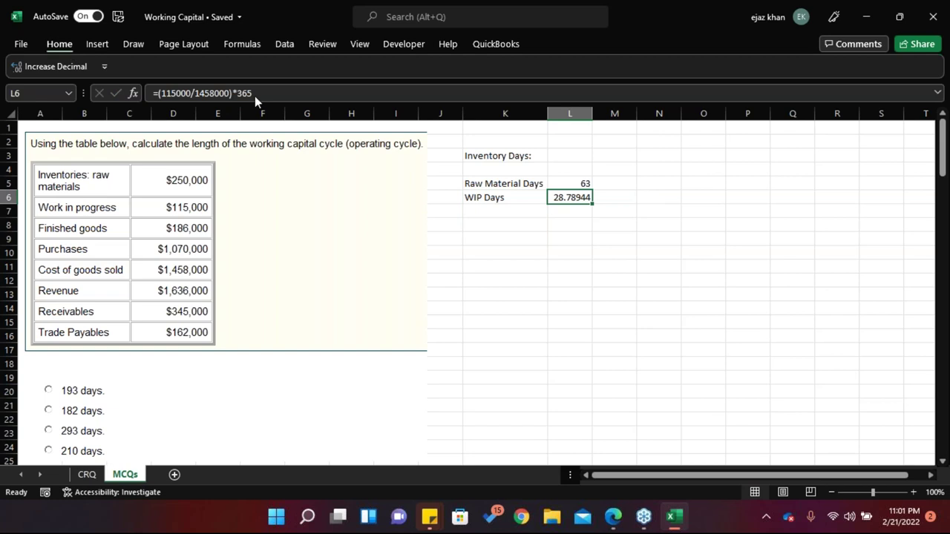
click(514, 92)
click(514, 93)
click(513, 93)
click(514, 92)
click(512, 94)
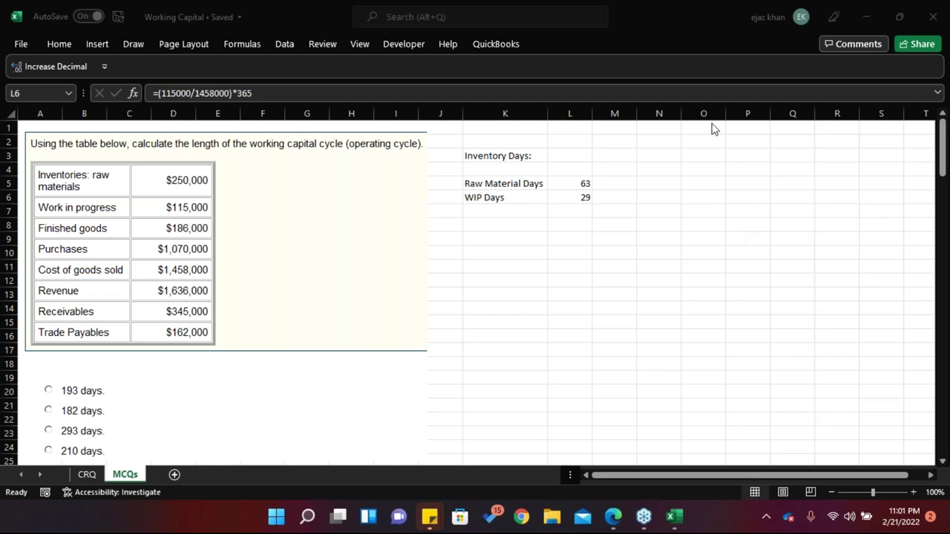
key(F2)
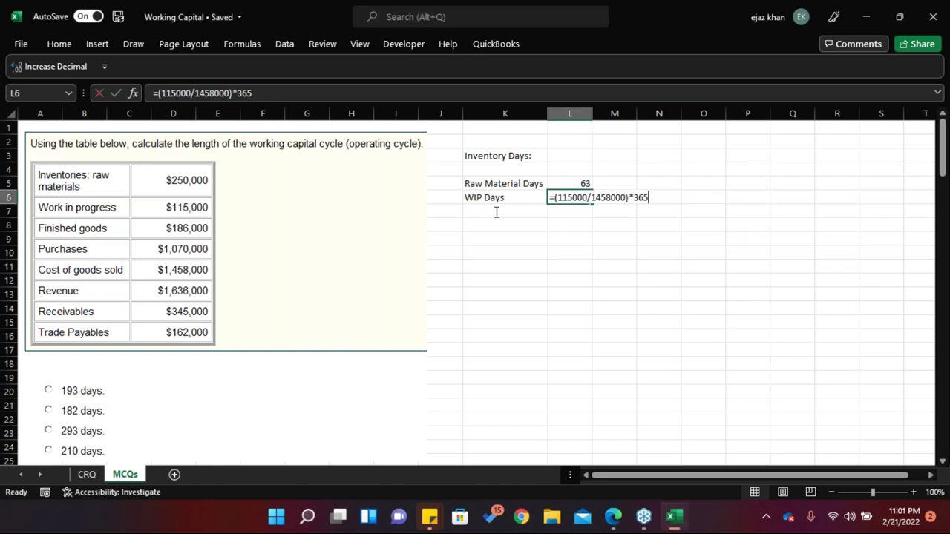
click(496, 211)
key(Escape)
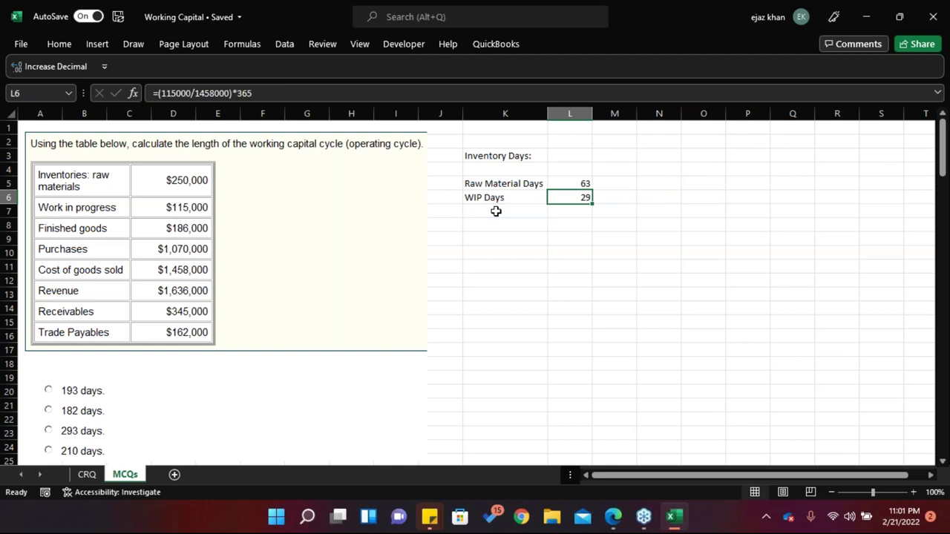
Add the label FG Days in K7 and calculate it in L7 with the formula =(186000/1458000)*365
click(496, 211)
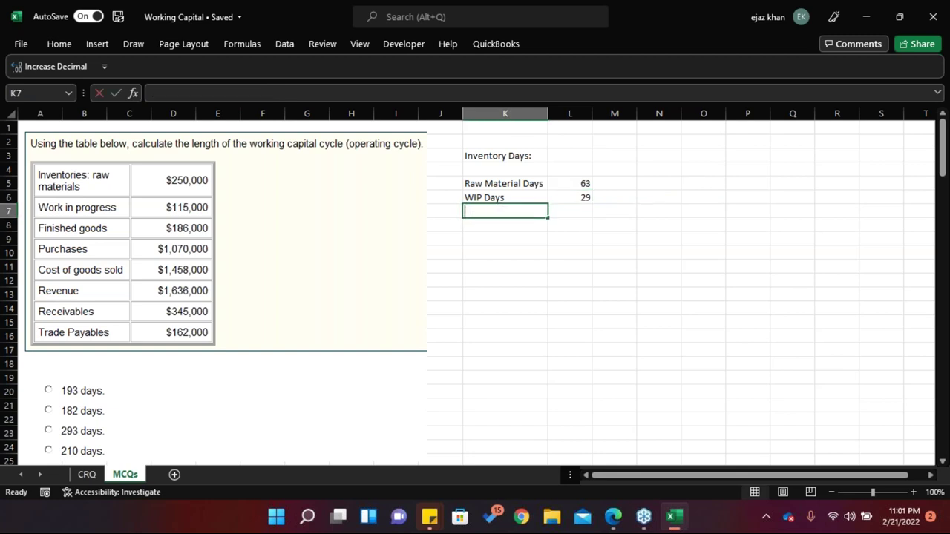
text(FG Days)
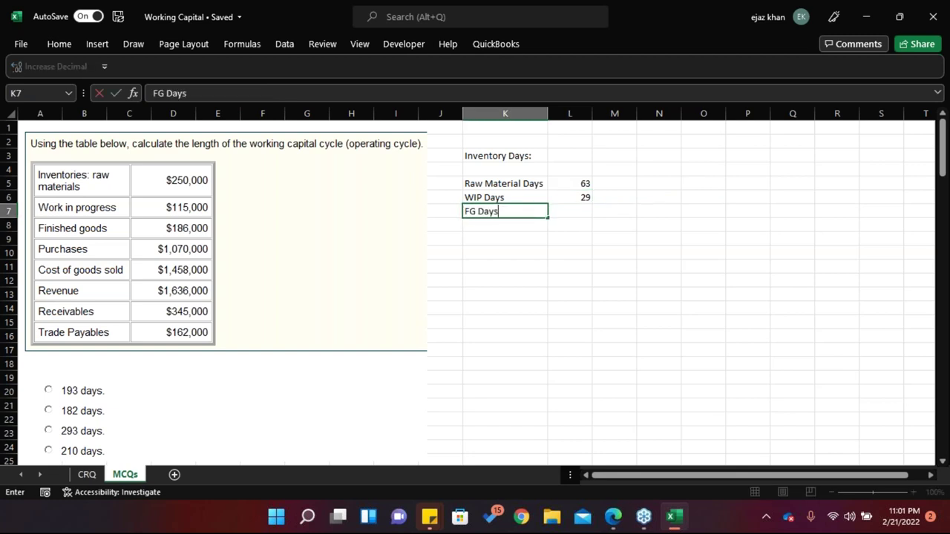
key(Tab)
text(=)
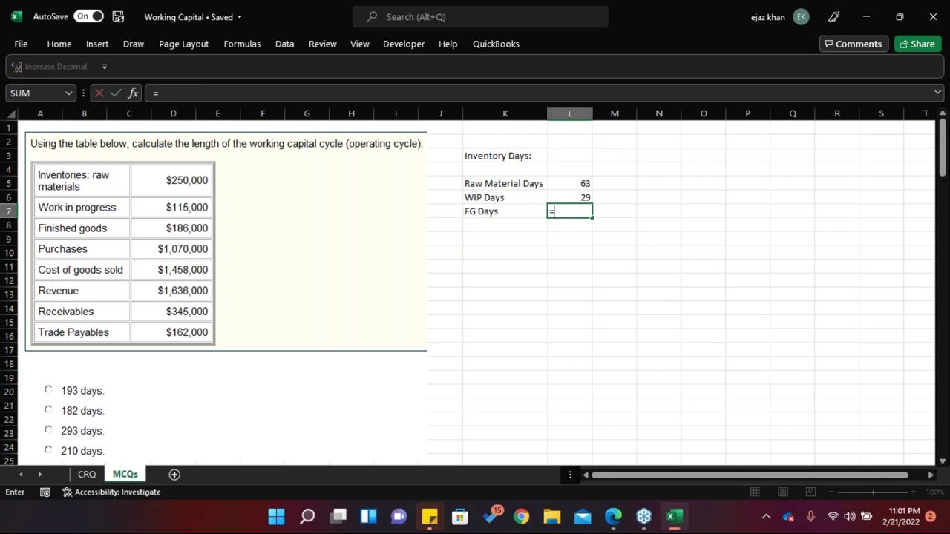
text((186000/)
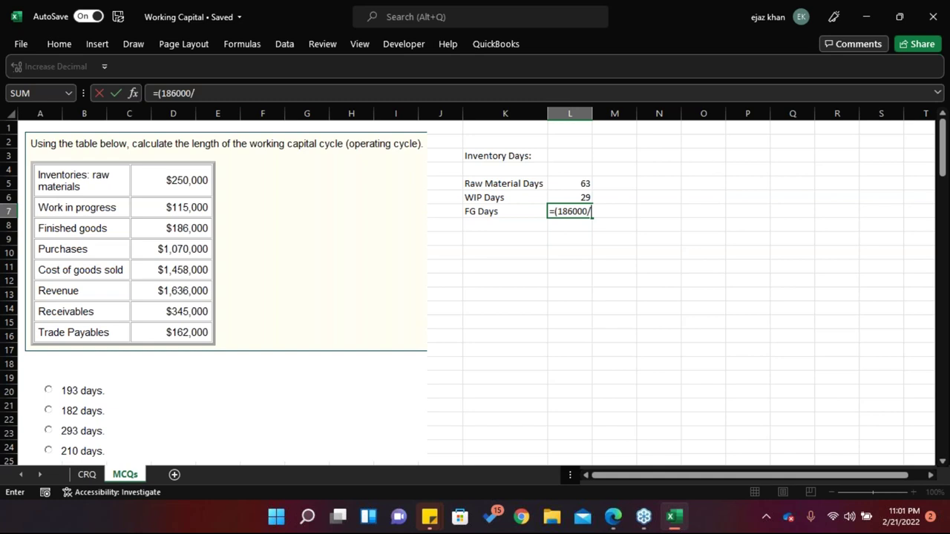
text(1458000)*)
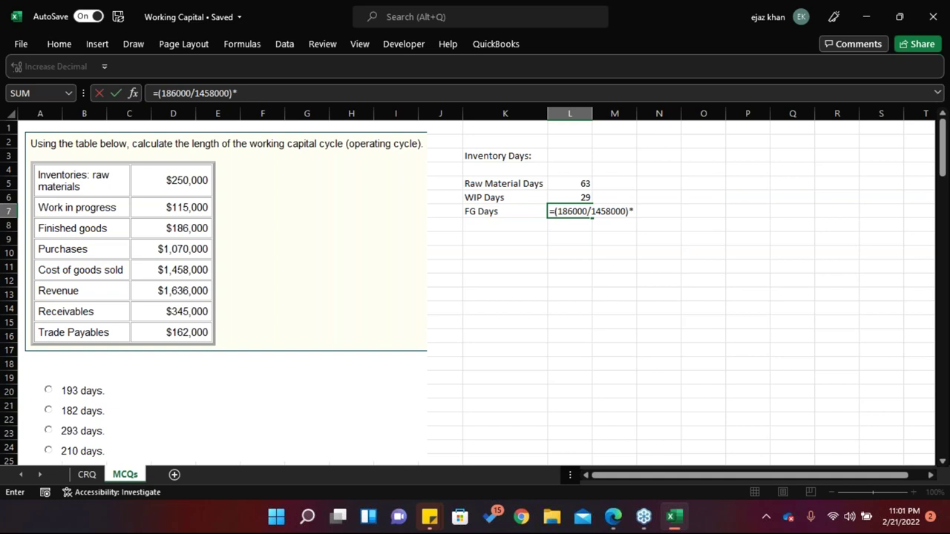
text(365)
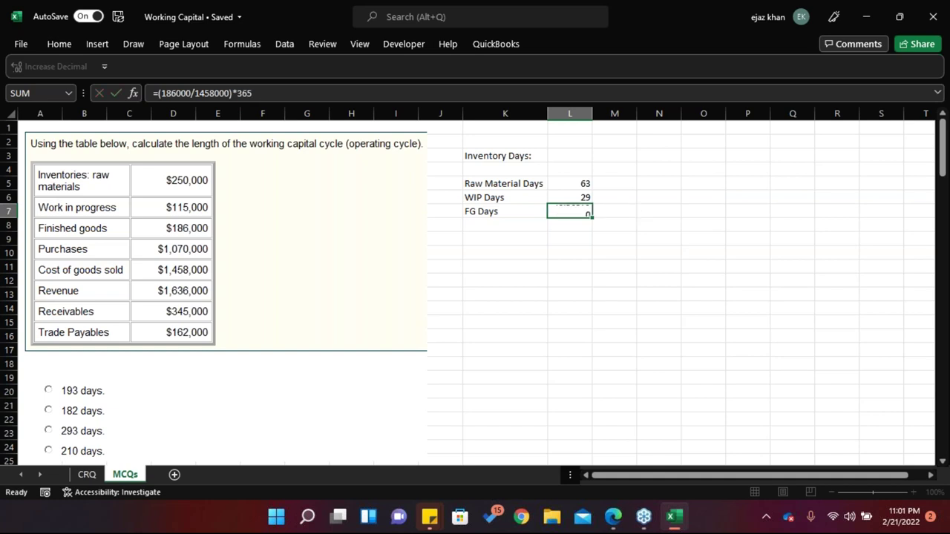
key(ctrl+Return)
key(shift+Up)
key(shift+Up)
key(Down)
key(Up)
key(Up)
key(Up)
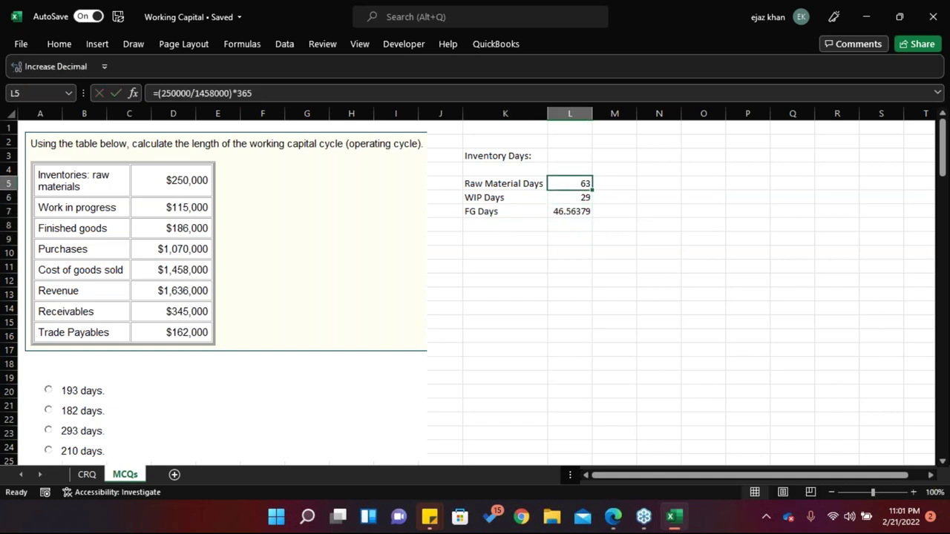
key(shift+Down)
key(shift+Down)
key(shift+Down)
key(shift+Down)
click(59, 46)
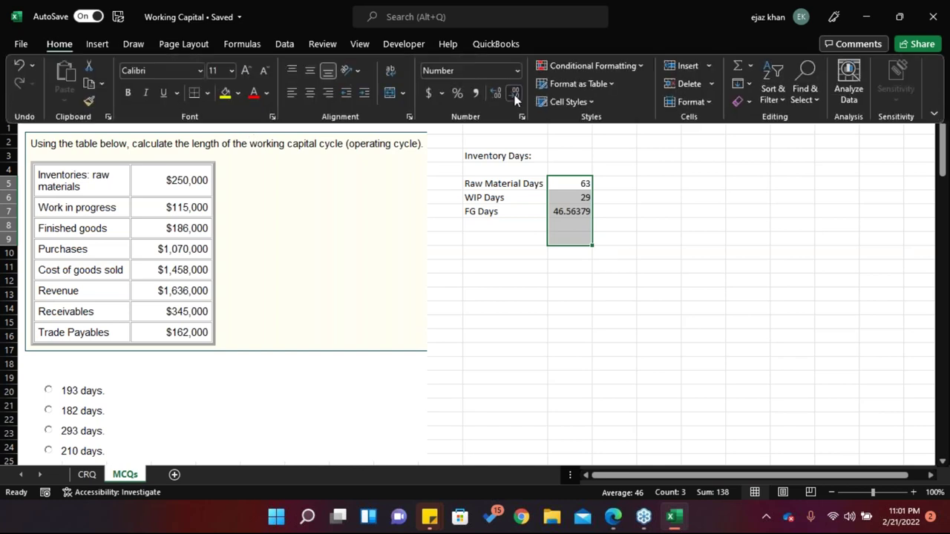
key(F2)
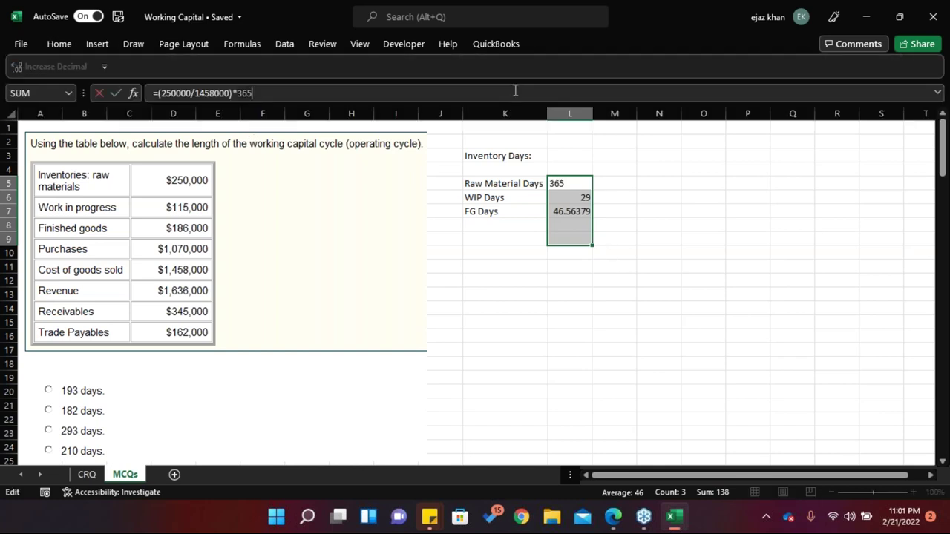
key(Return)
click(565, 195)
Format the days results in L5:L9 to show no decimal places
drag(568, 183, 569, 239)
click(60, 44)
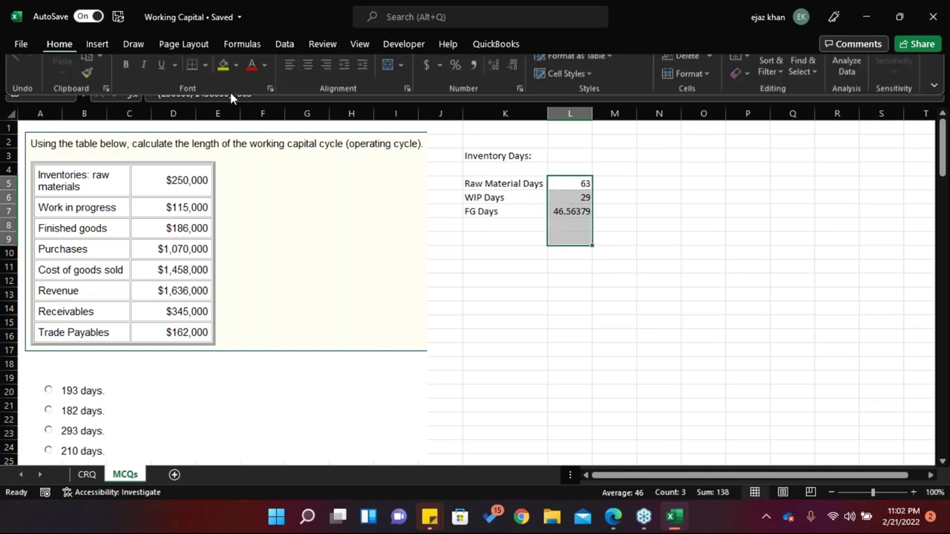
double_click(495, 93)
double_click(515, 92)
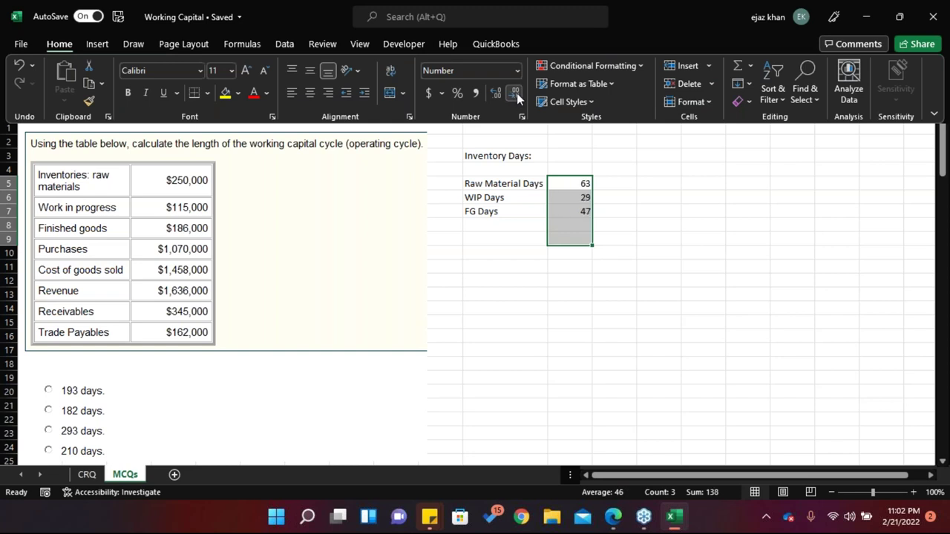
Add the label AR Days in K8 and calculate it in L8 with the formula =(345000/1636000)*365
click(505, 198)
key(Down)
click(505, 225)
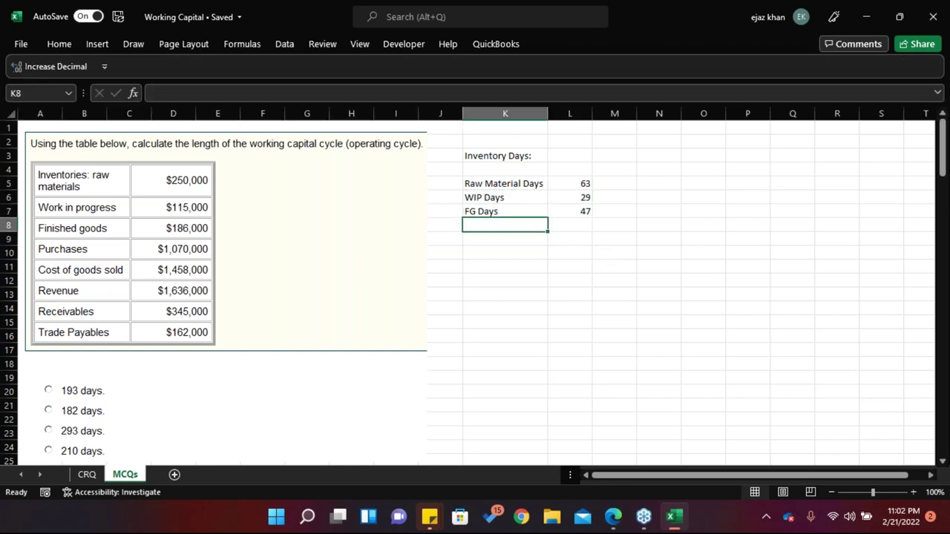
text(AR Days)
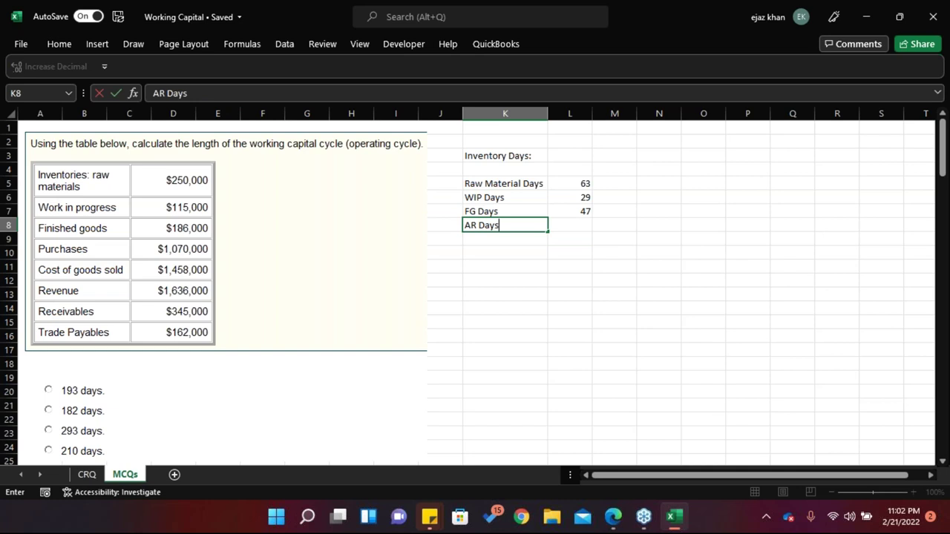
key(Tab)
text(=()
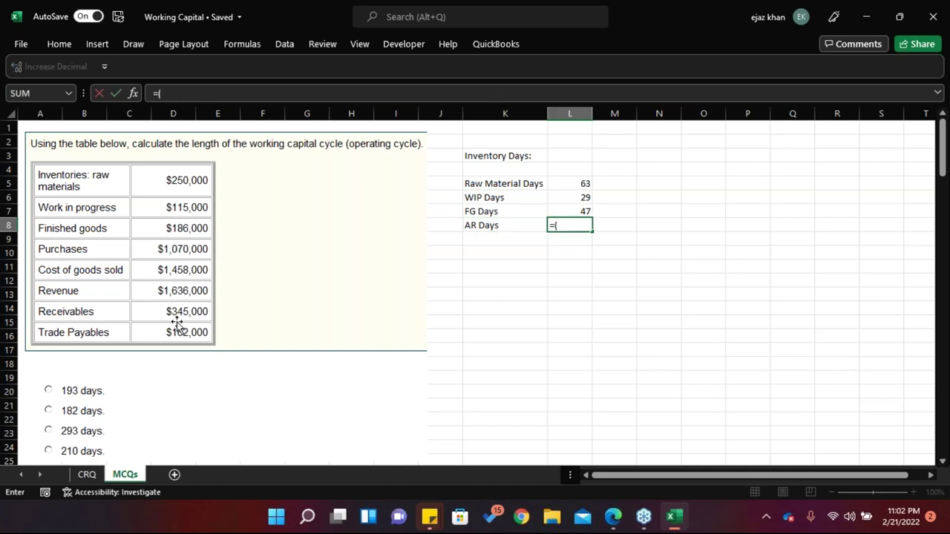
text(345000/)
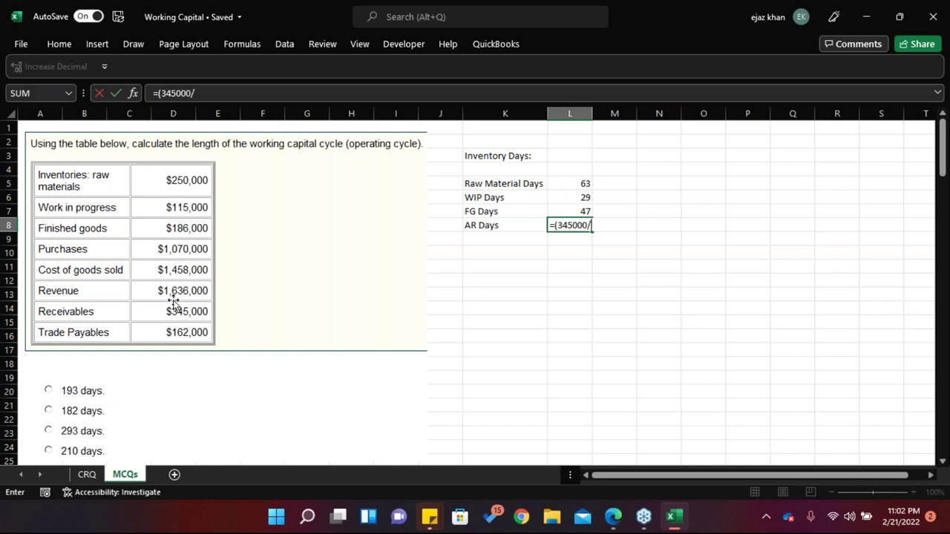
text(1636000))
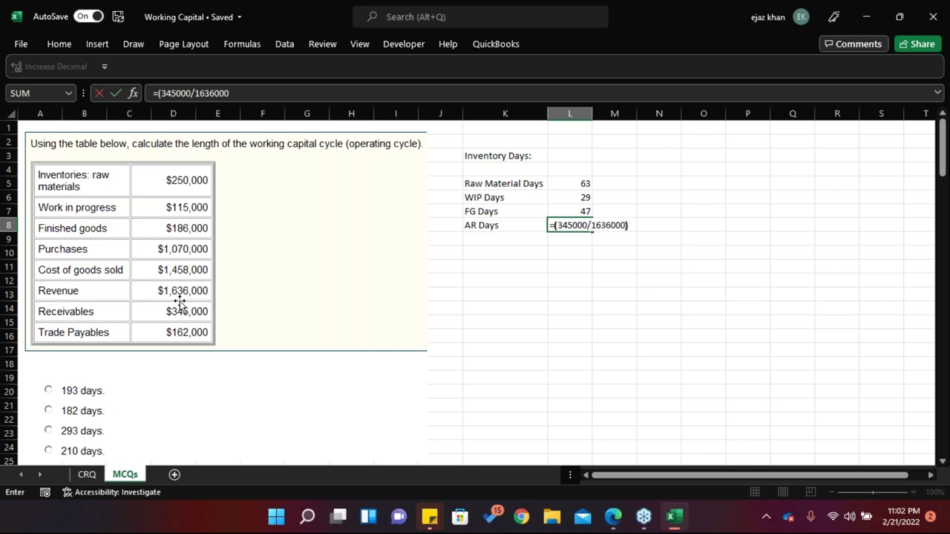
text(*365)
key(Return)
Total the raw material, WIP, FG and AR days in L9 by summing L5:L8
key(Right)
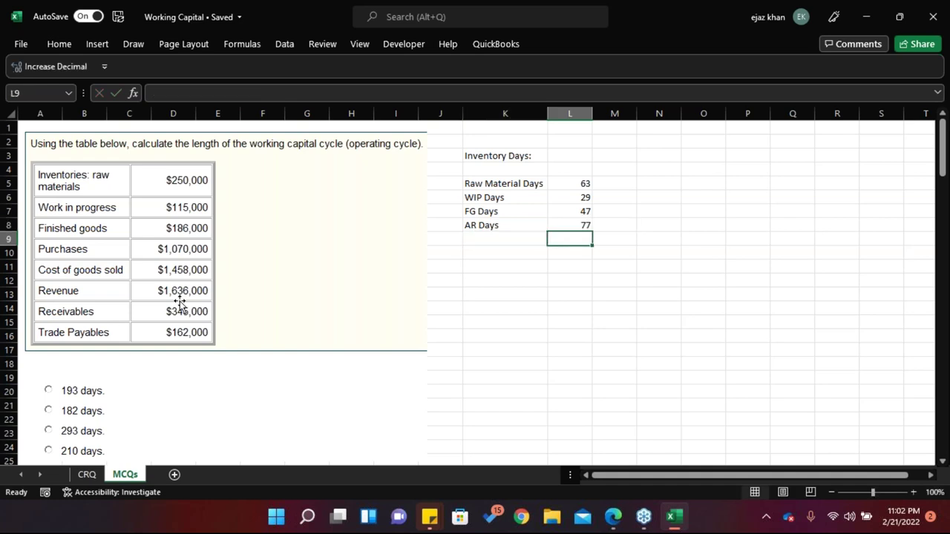
text(=sum()
key(Up)
key(Up)
key(Up)
key(Up)
key(shift+Down)
key(shift+Down)
key(shift+Down)
key(Return)
key(Up)
key(Left)
text(Total)
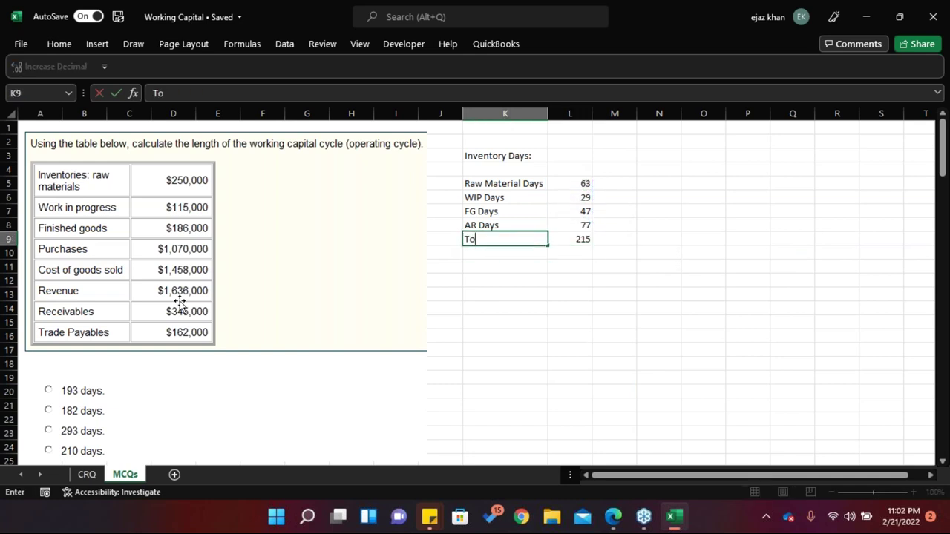
key(BackSpace)
key(BackSpace)
key(BackSpace)
key(BackSpace)
key(BackSpace)
key(Return)
Add the label Less: AP Days in K10 and calculate it in L10 with the formula =(162000/1070000)*365
text(Less:)
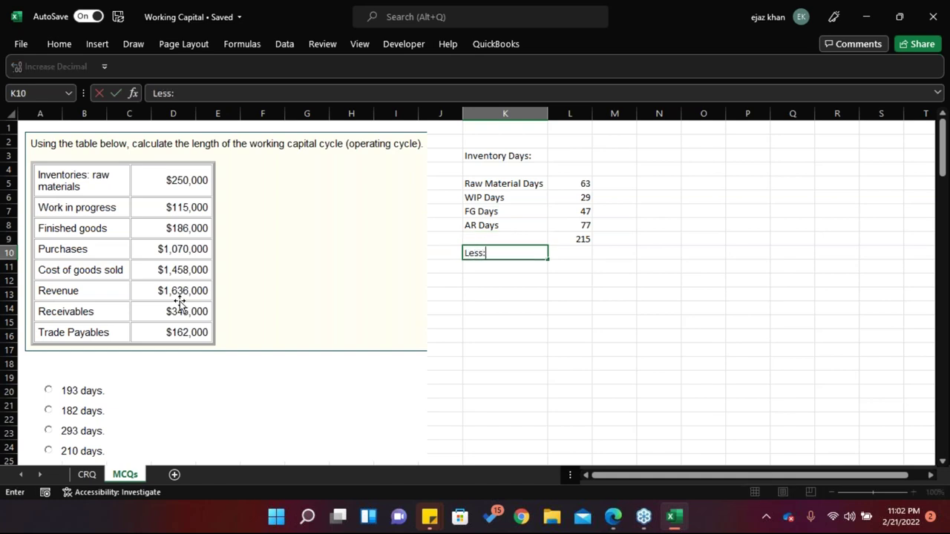
text( AP Days)
key(ctrl+Return)
key(Right)
text(=()
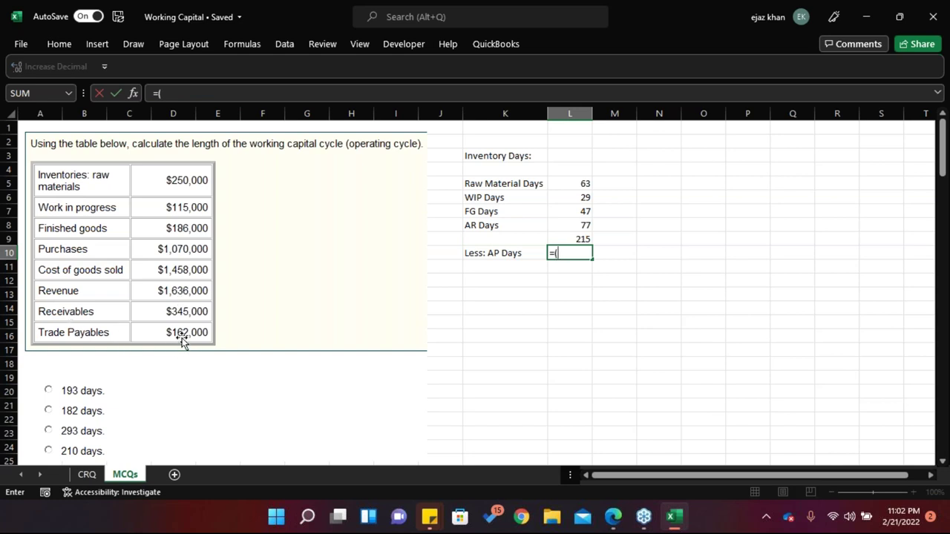
text(162000/)
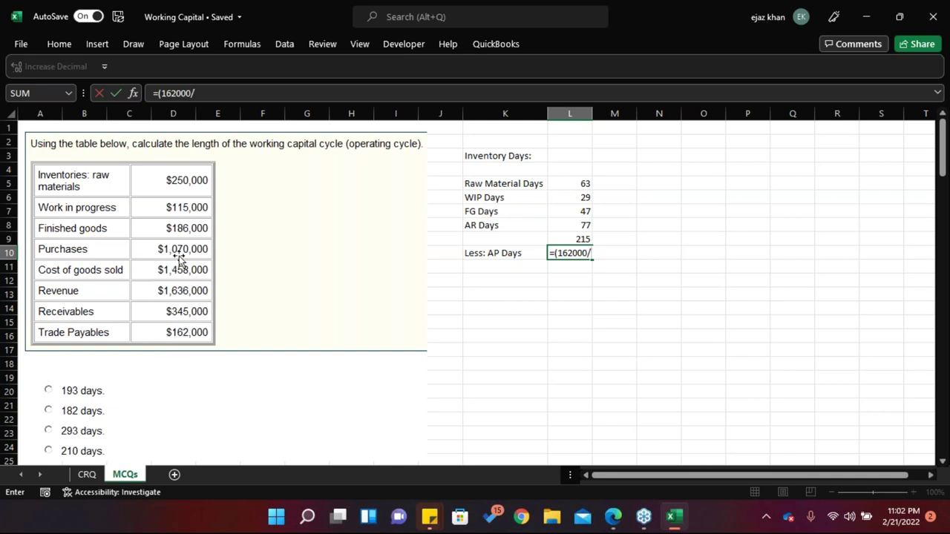
text(1070000)*)
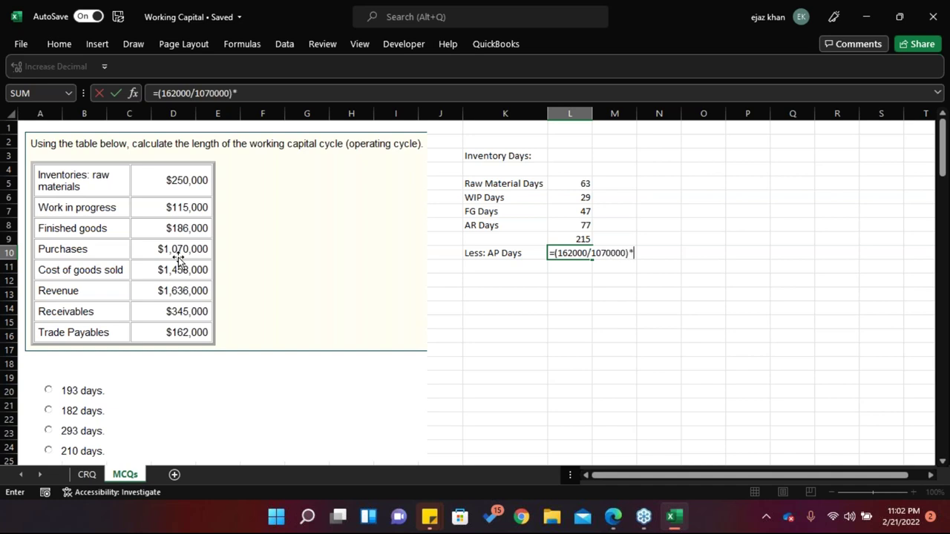
text(365)
key(Return)
Format the AP Days result in L10 to show no decimal places
key(Up)
key(Right)
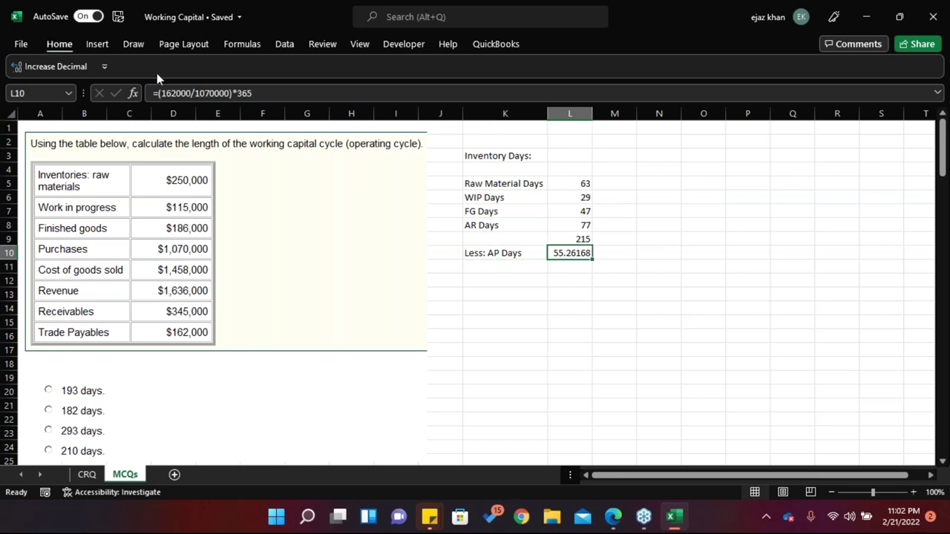
click(52, 46)
click(514, 94)
click(512, 101)
click(512, 101)
click(512, 101)
click(512, 101)
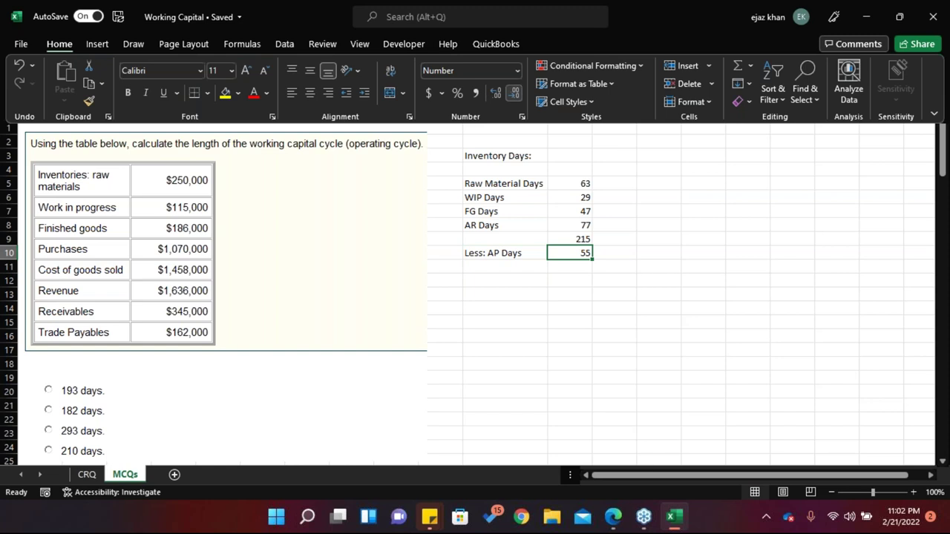
Edit the AP Days formula in L10 to make its result negative
click(505, 253)
click(553, 253)
double_click(554, 253)
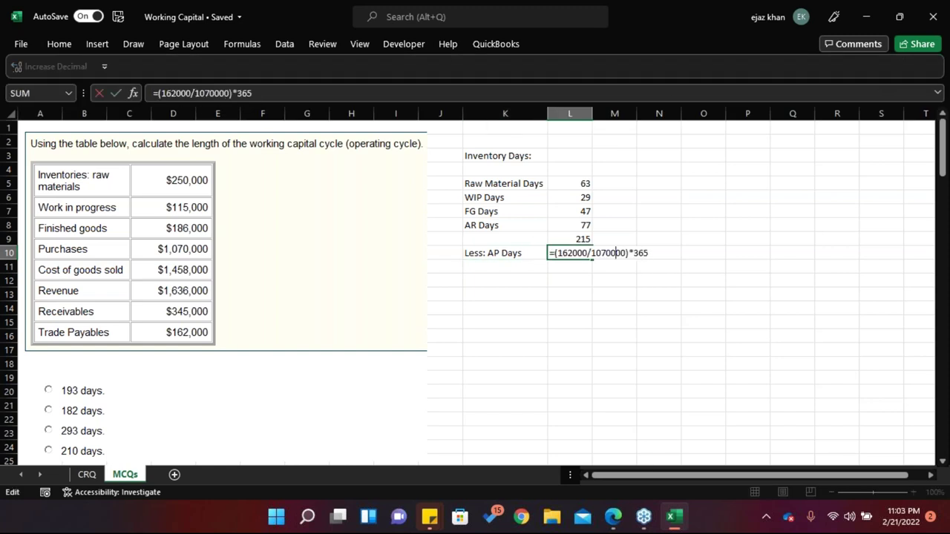
text(-)
key(Return)
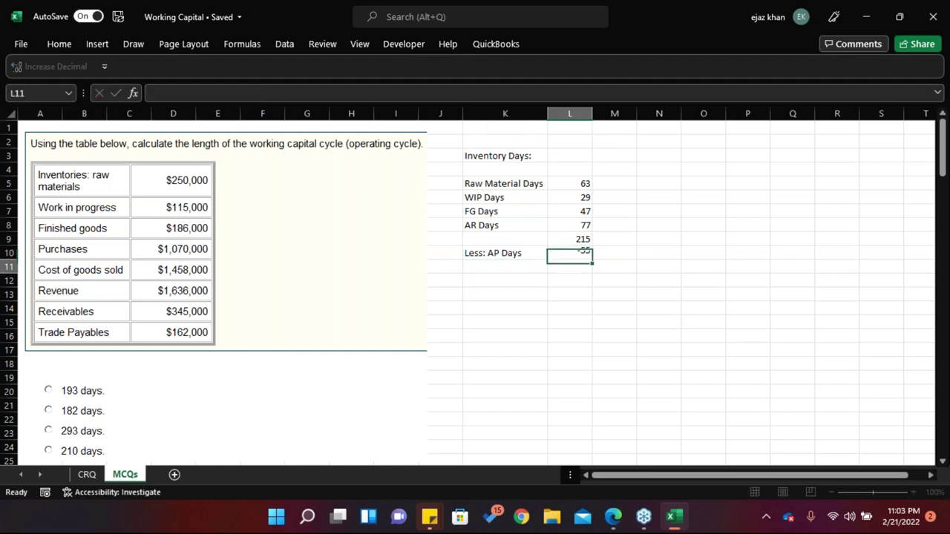
Calculate the operating cycle length in L11 by adding L9 and L10
click(569, 253)
click(569, 267)
text(=)
click(569, 239)
text(+)
click(569, 253)
click(505, 267)
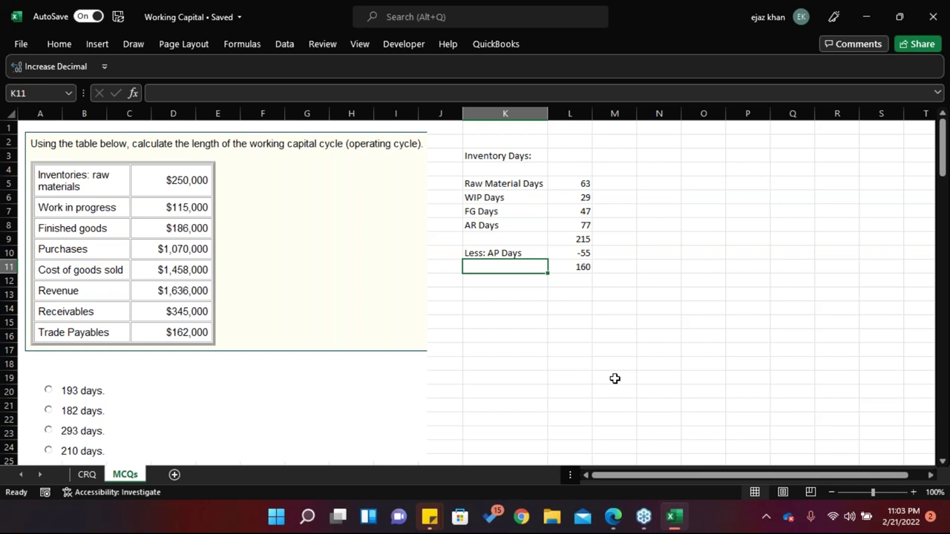
Review the Raw Material Days formula in L5, examining its cost of goods sold divisor
click(574, 186)
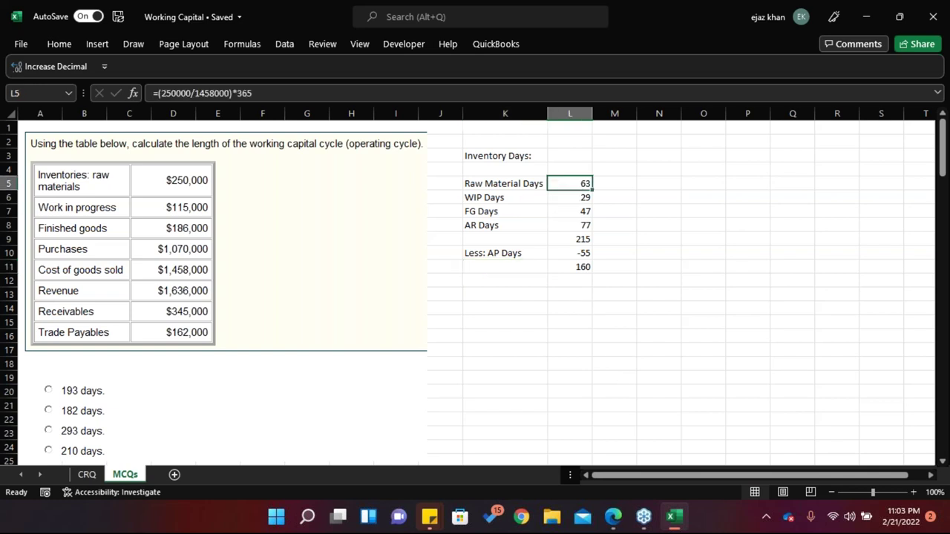
double_click(572, 184)
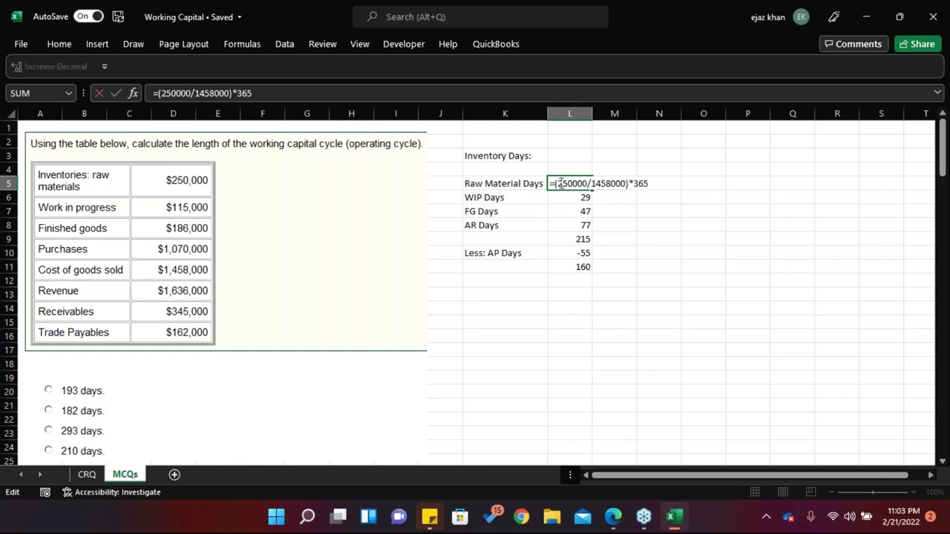
drag(594, 183, 627, 192)
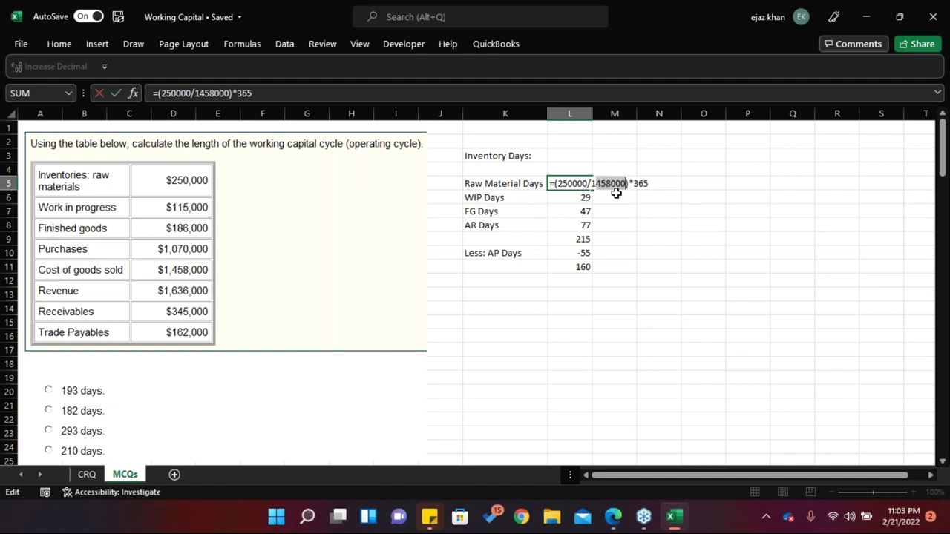
key(Return)
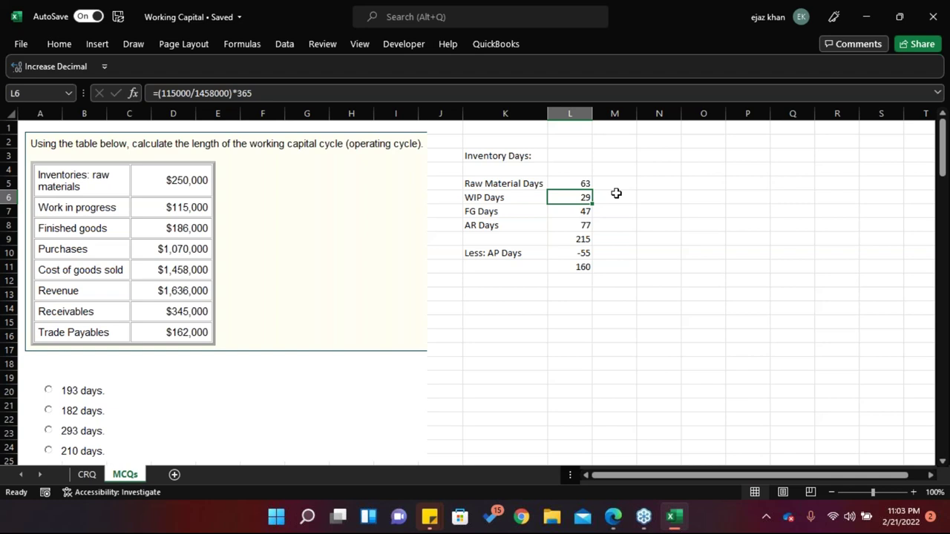
Draw an arrow from the Purchases figure with the black pen and handwrite a boxed "Used in production" note beside it
click(134, 44)
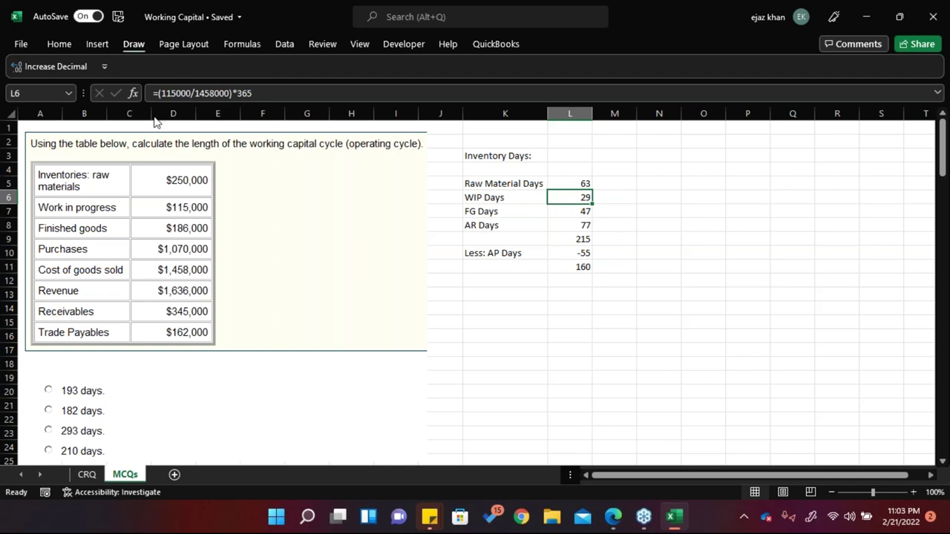
click(136, 90)
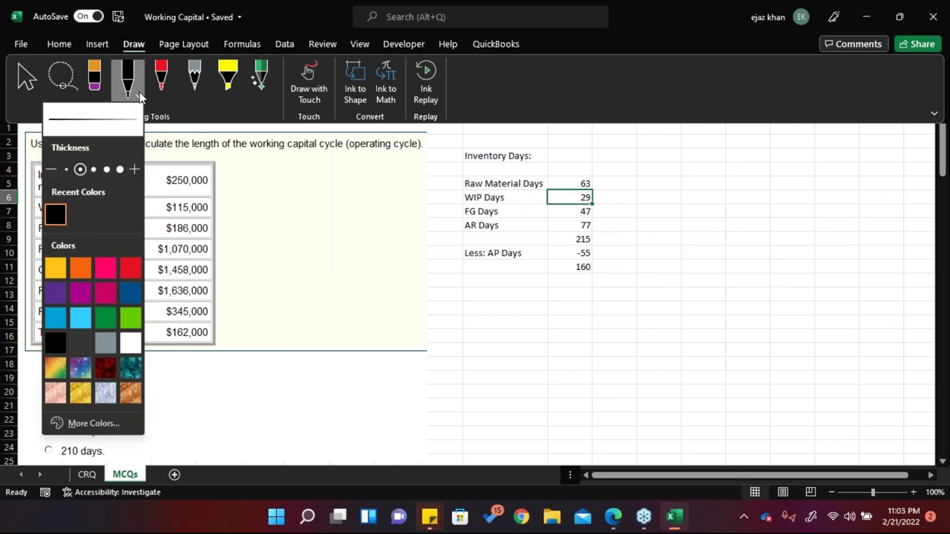
click(140, 95)
drag(212, 252, 283, 252)
mouse_move(297, 235)
mouse_down()
mouse_move(296, 254)
mouse_move(334, 245)
mouse_move(342, 255)
mouse_move(344, 243)
mouse_move(398, 225)
mouse_move(450, 230)
mouse_up()
mouse_move(247, 230)
mouse_down()
mouse_move(246, 271)
mouse_move(453, 194)
mouse_move(319, 261)
mouse_move(248, 281)
mouse_up()
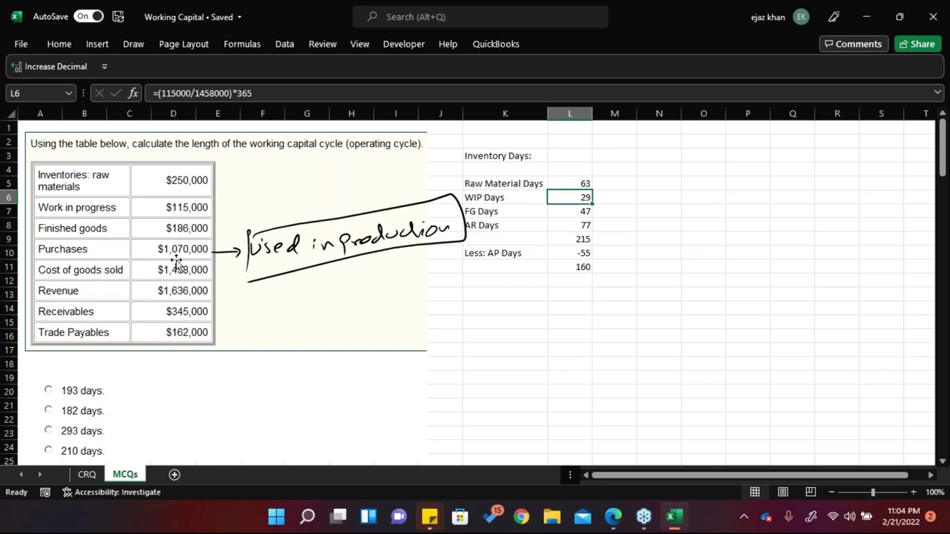
Replace the divisor in the Raw Material Days formula in L5 with the purchases figure, 1070000
double_click(561, 183)
drag(591, 183, 629, 192)
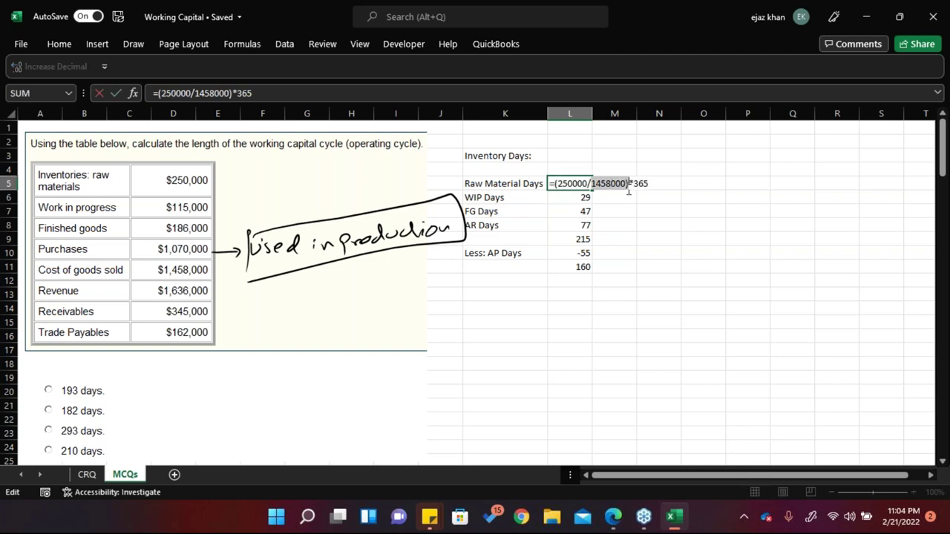
text(107000)
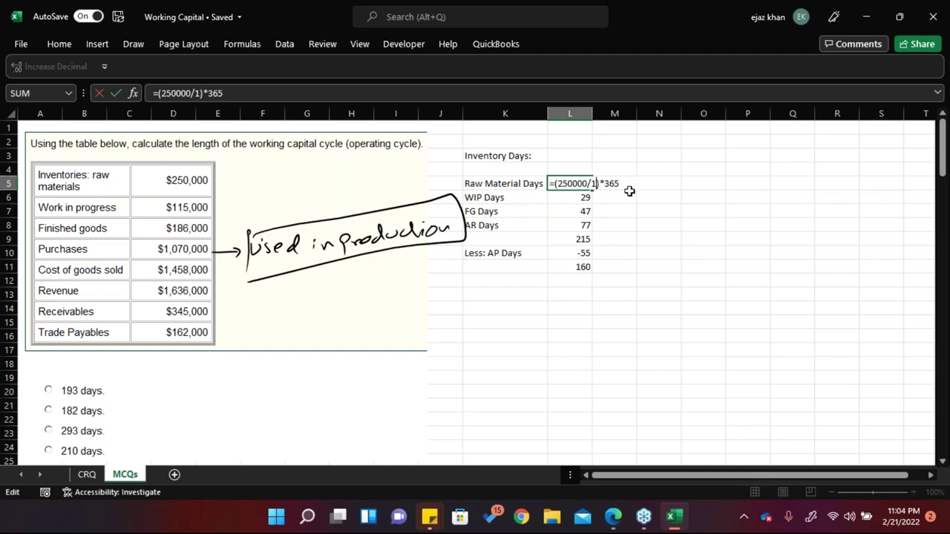
text(0)
key(Return)
key(Down)
key(Down)
key(Down)
key(Down)
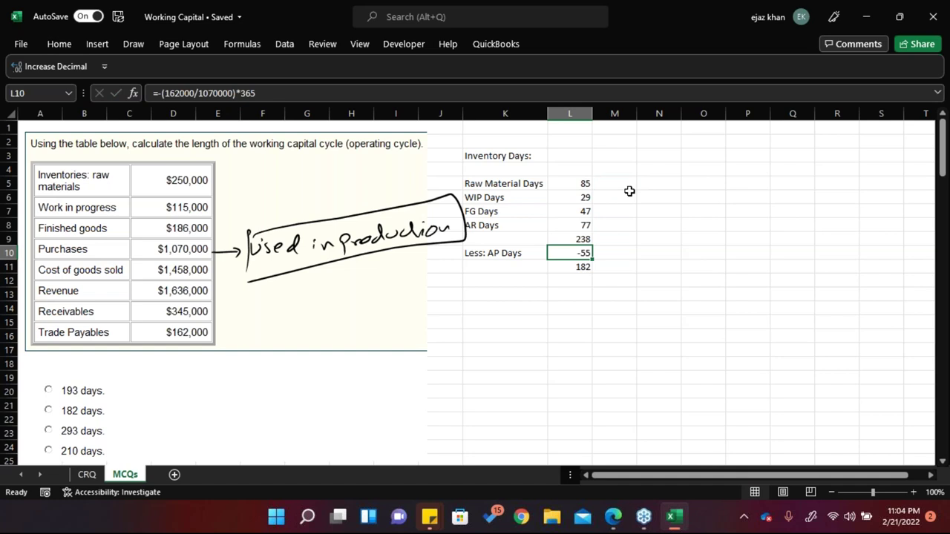
Circle the 182 days answer option and the operating cycle result in L11, and retrace the arrow beside Purchases
mouse_move(111, 403)
mouse_down()
mouse_move(81, 420)
mouse_move(123, 406)
mouse_up()
mouse_move(610, 262)
mouse_down()
mouse_move(552, 265)
mouse_move(614, 272)
mouse_up()
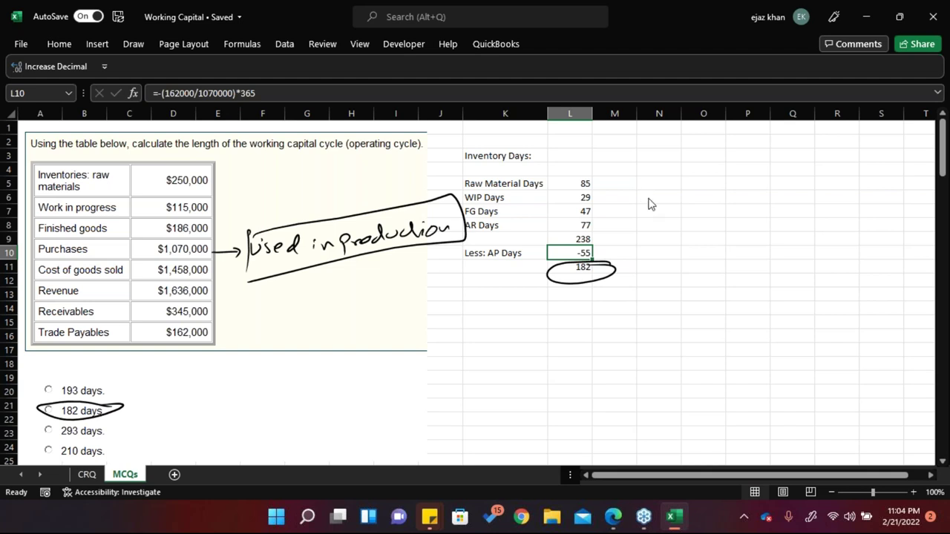
drag(215, 247, 240, 252)
Handwrite the raw material days fraction below the calculation: RM = RM Inventory over raw material used
mouse_move(473, 321)
mouse_down()
mouse_move(484, 344)
mouse_move(496, 335)
mouse_move(564, 337)
mouse_move(583, 322)
mouse_move(598, 331)
mouse_move(656, 302)
mouse_move(679, 323)
mouse_move(671, 294)
mouse_up()
drag(554, 350, 680, 320)
mouse_move(562, 370)
mouse_down()
mouse_move(563, 380)
mouse_move(597, 367)
mouse_up()
mouse_move(608, 368)
mouse_down()
mouse_move(613, 359)
mouse_move(620, 367)
mouse_move(627, 349)
mouse_up()
mouse_move(625, 361)
mouse_down()
mouse_move(635, 349)
mouse_move(653, 354)
mouse_move(644, 346)
mouse_up()
drag(660, 342, 691, 342)
drag(692, 345, 699, 325)
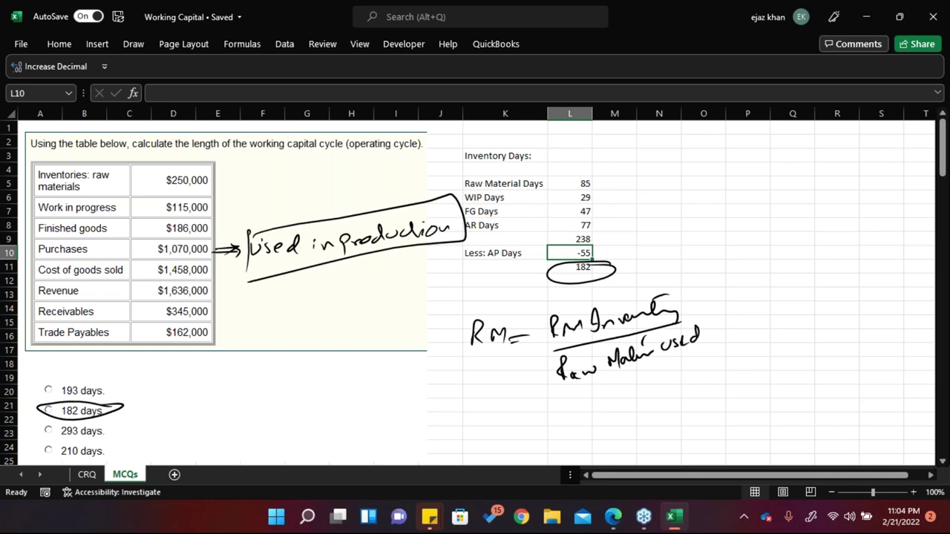
Complete the handwritten formula with "in production" in the denominator and "x 365", and draw a box around it
drag(619, 389, 628, 386)
drag(639, 370, 635, 392)
mouse_move(637, 371)
mouse_down()
mouse_move(644, 380)
mouse_move(681, 363)
mouse_up()
drag(681, 368, 690, 361)
drag(690, 306, 700, 316)
mouse_move(701, 306)
mouse_down()
mouse_move(690, 315)
mouse_move(728, 307)
mouse_move(743, 281)
mouse_up()
drag(447, 318, 457, 398)
mouse_move(459, 322)
mouse_down()
mouse_move(552, 286)
mouse_move(731, 258)
mouse_move(697, 371)
mouse_move(462, 417)
mouse_up()
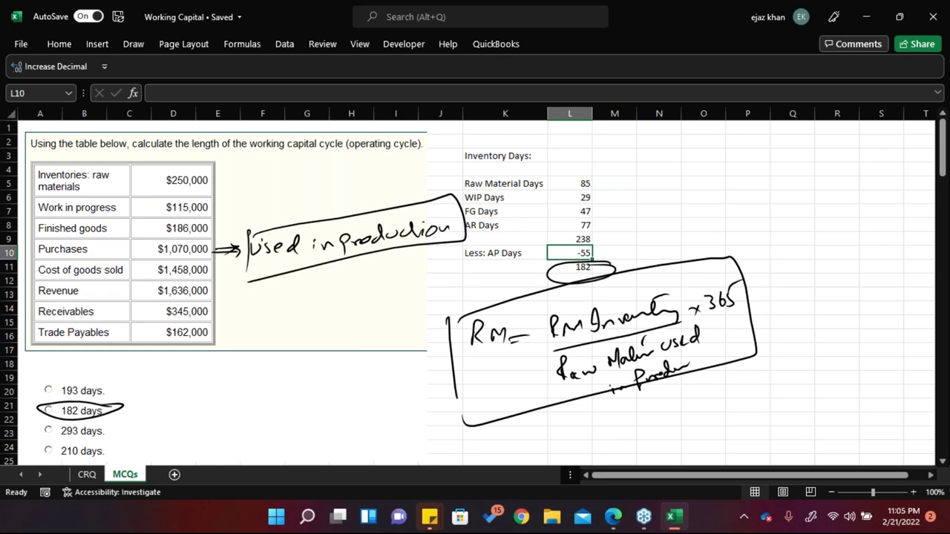
Handwrite a bracketed note below the formula that there were no changes to RM inventory level, and underline the Purchases row
drag(659, 197, 742, 238)
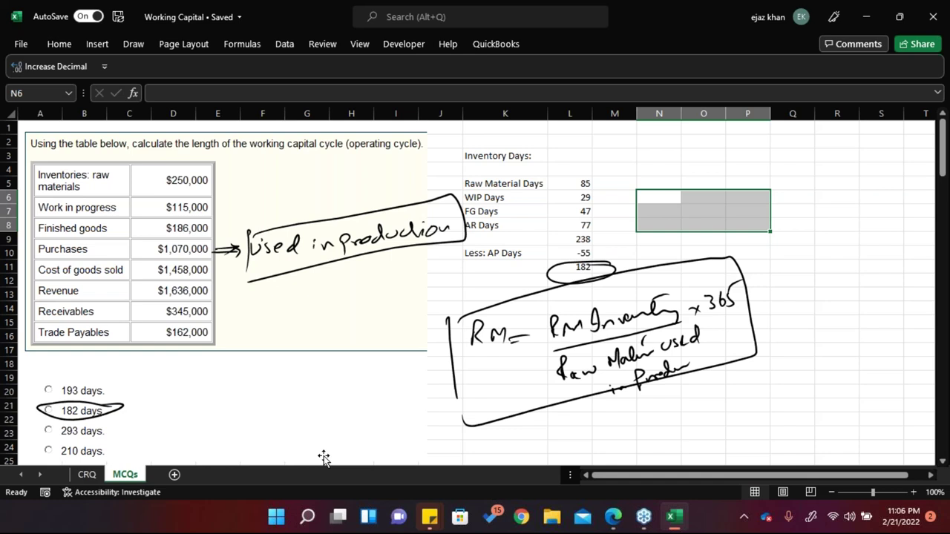
mouse_move(557, 430)
mouse_down()
mouse_move(558, 447)
mouse_move(577, 443)
mouse_move(595, 431)
mouse_move(557, 423)
mouse_move(618, 420)
mouse_move(651, 401)
mouse_up()
mouse_move(611, 455)
mouse_down()
mouse_move(628, 460)
mouse_move(691, 402)
mouse_move(702, 405)
mouse_up()
mouse_move(654, 451)
mouse_down()
mouse_move(666, 463)
mouse_move(714, 423)
mouse_move(714, 441)
mouse_up()
mouse_move(486, 432)
mouse_down()
mouse_move(511, 457)
mouse_move(587, 381)
mouse_up()
drag(512, 454, 583, 400)
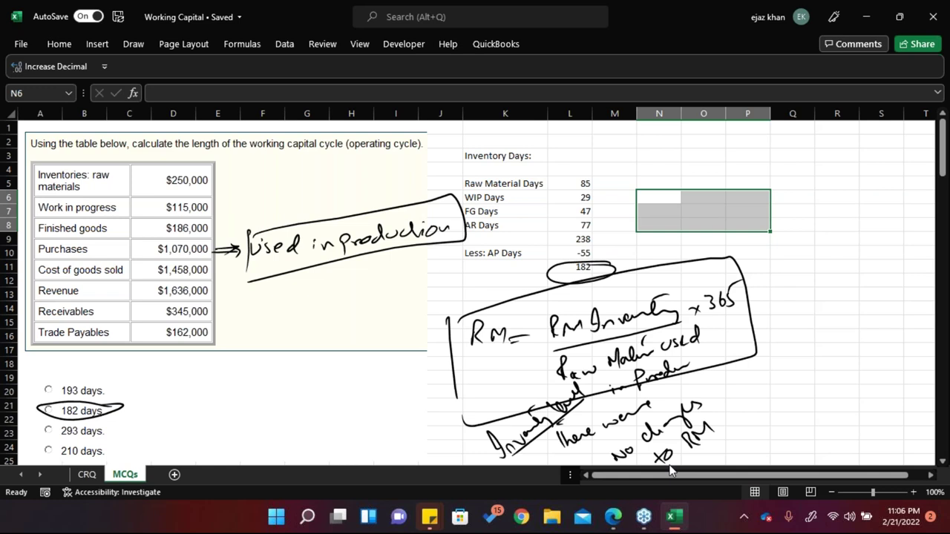
drag(476, 429, 490, 465)
drag(686, 379, 740, 420)
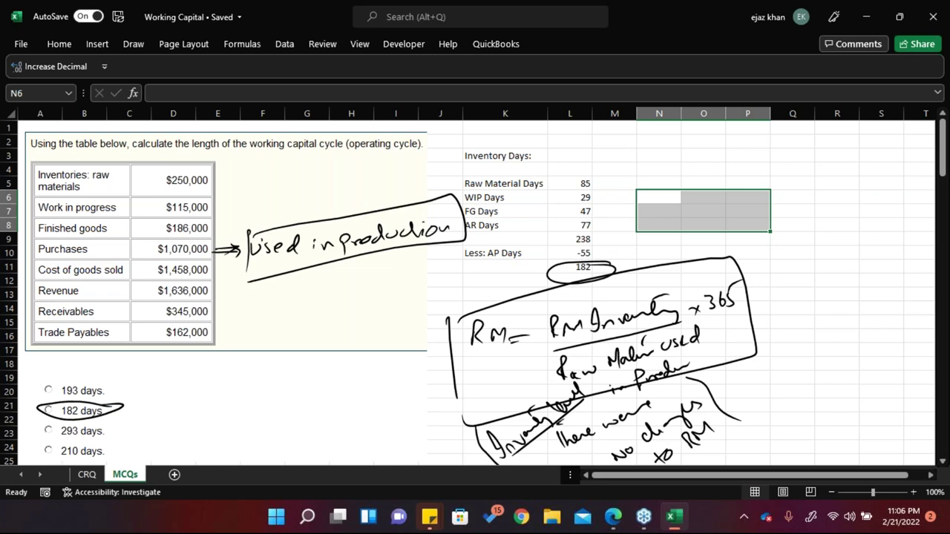
drag(110, 254, 251, 267)
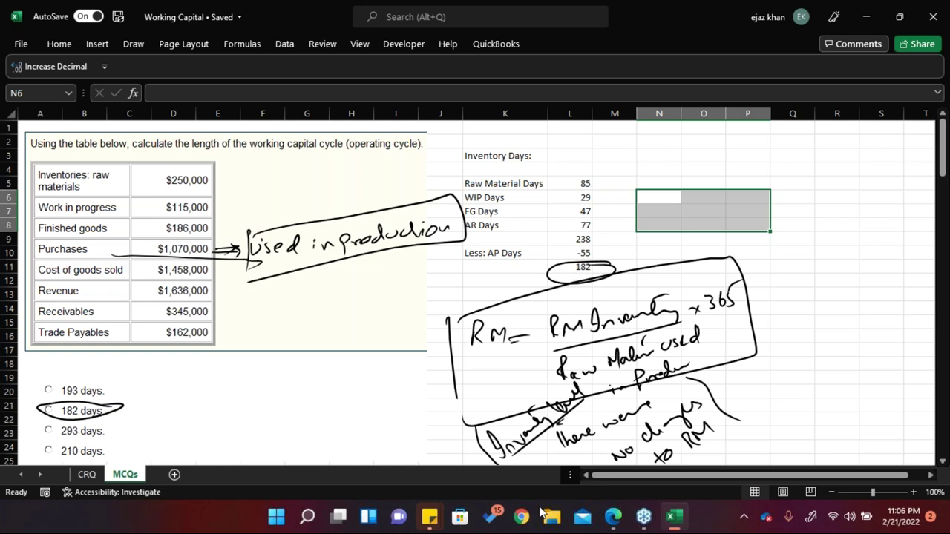
Circle the $12 million revenue, the 3 months collection period and the 1% bad debt rate in the Whichcote question
click(749, 234)
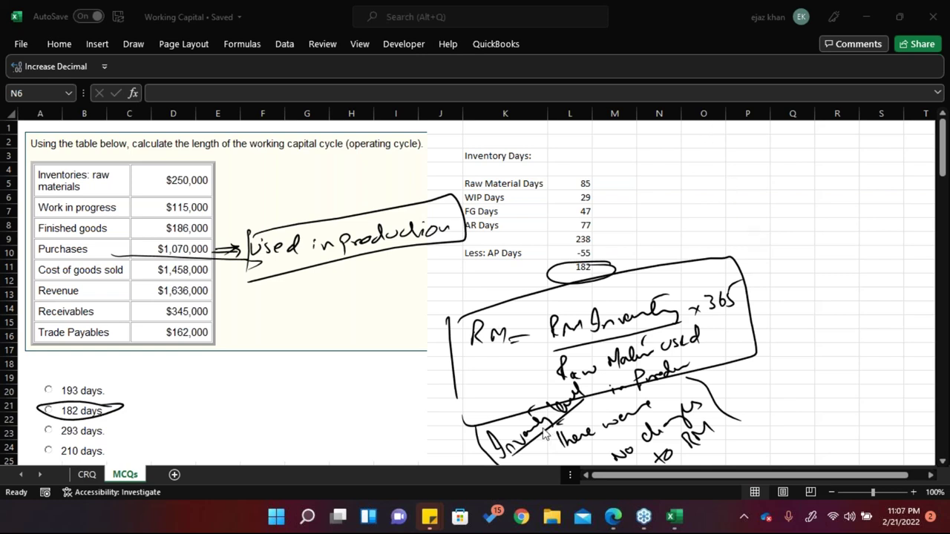
key(alt+Tab)
click(497, 398)
key(Down)
key(Down)
key(Down)
key(Down)
key(Down)
key(Down)
key(Down)
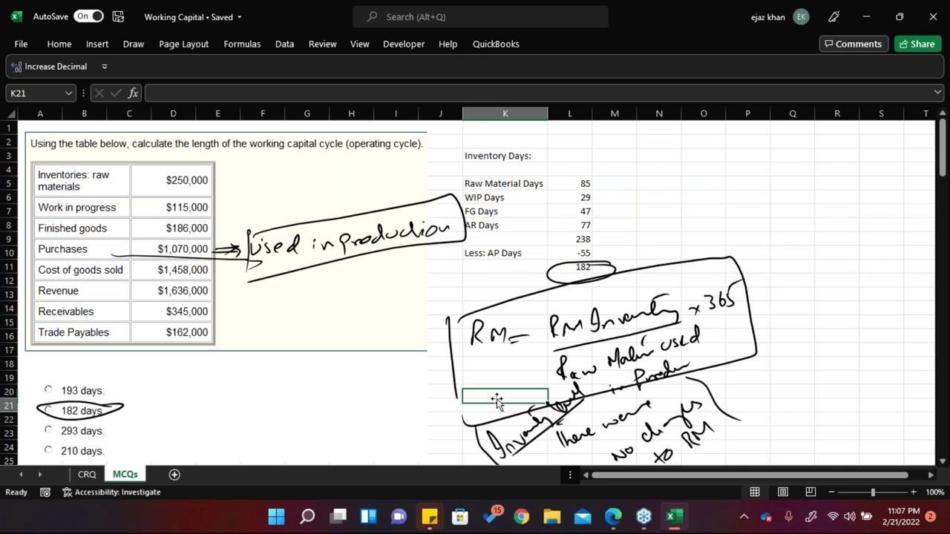
key(Down)
key(Down)
key(Down)
key(Down)
key(Down)
key(Down)
key(Down)
key(Down)
key(Down)
key(Down)
key(Down)
key(Down)
key(Down)
key(Down)
key(Down)
key(Down)
key(Down)
key(Down)
key(Down)
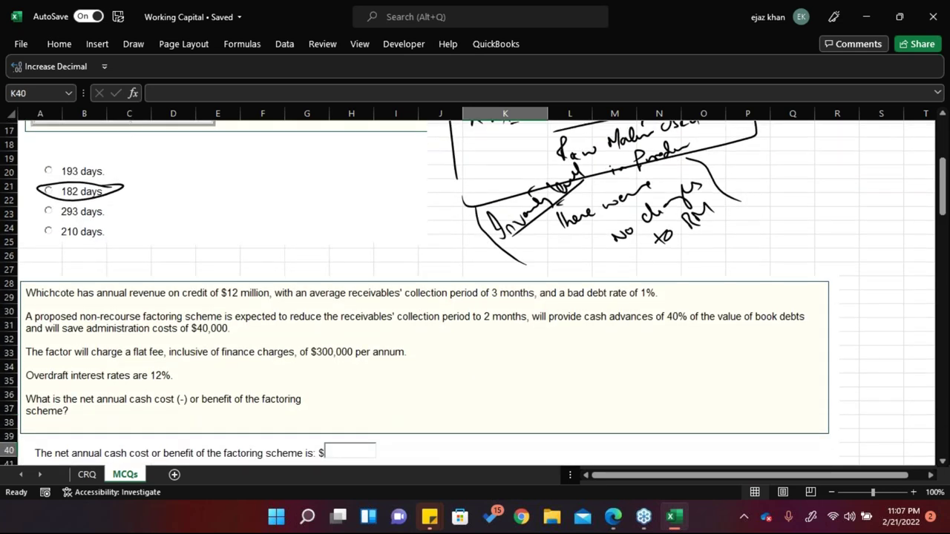
key(Down)
key(Down)
key(Down)
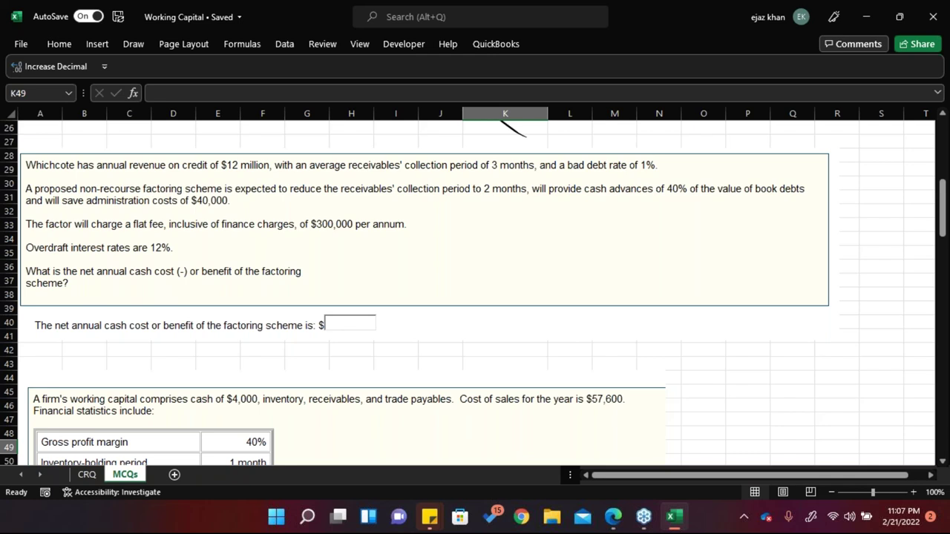
mouse_move(262, 150)
mouse_down()
mouse_move(276, 171)
mouse_move(275, 159)
mouse_up()
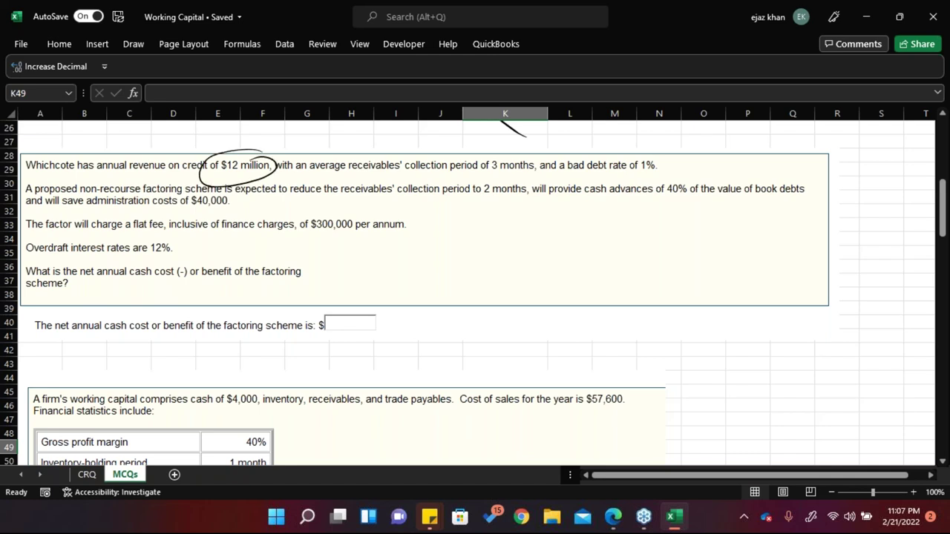
mouse_move(528, 151)
mouse_down()
mouse_move(496, 181)
mouse_move(532, 154)
mouse_up()
mouse_move(653, 153)
mouse_down()
mouse_move(623, 172)
mouse_move(668, 158)
mouse_up()
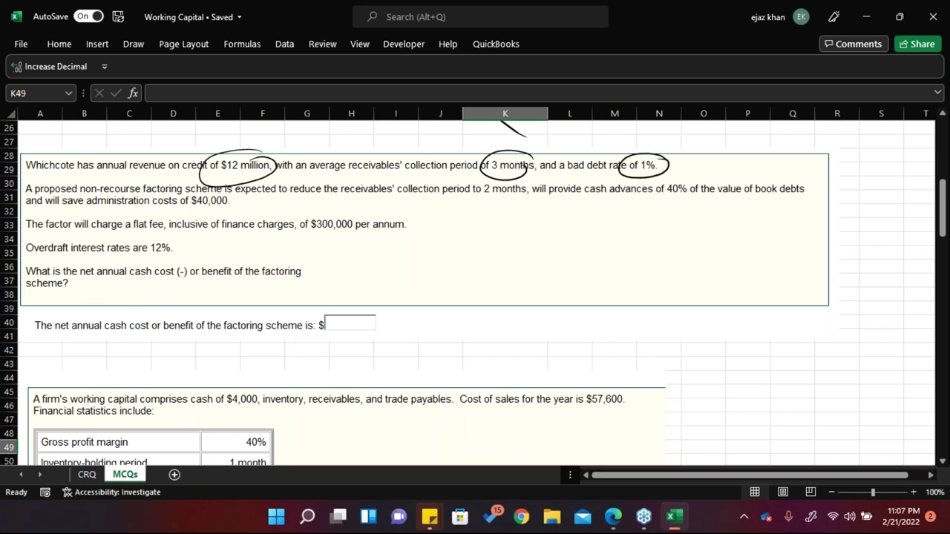
Mark the non-recourse factoring scheme, 2 months, 40%, book debts, $300,000 per annum fee and 12% overdraft rate in the question
mouse_move(141, 177)
mouse_down()
mouse_move(118, 201)
mouse_move(66, 191)
mouse_move(187, 178)
mouse_up()
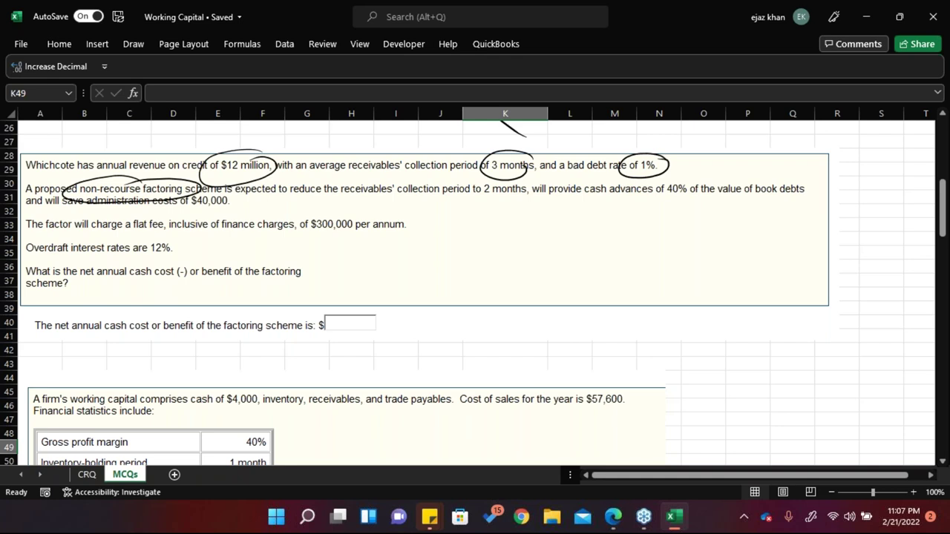
mouse_move(539, 183)
mouse_down()
mouse_move(454, 191)
mouse_move(524, 186)
mouse_move(505, 175)
mouse_up()
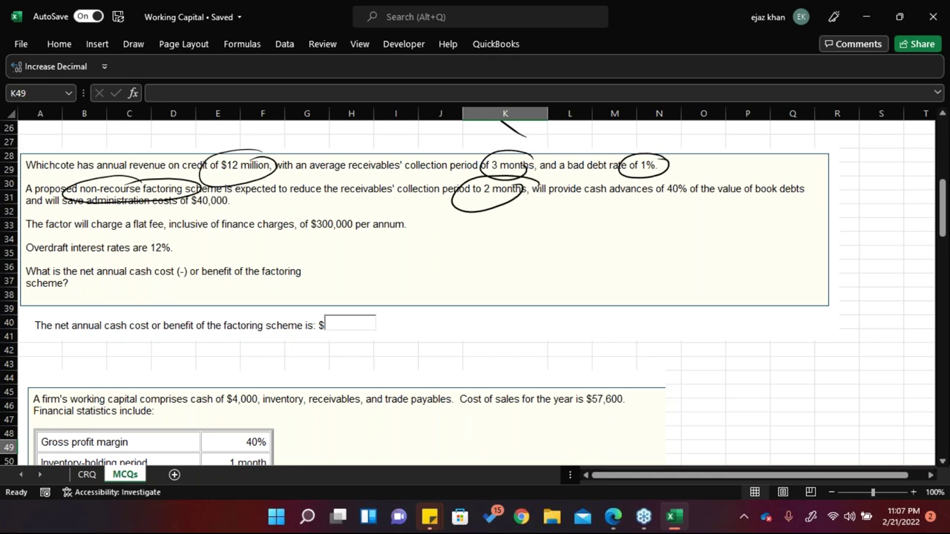
mouse_move(686, 185)
mouse_down()
mouse_move(639, 200)
mouse_move(691, 189)
mouse_up()
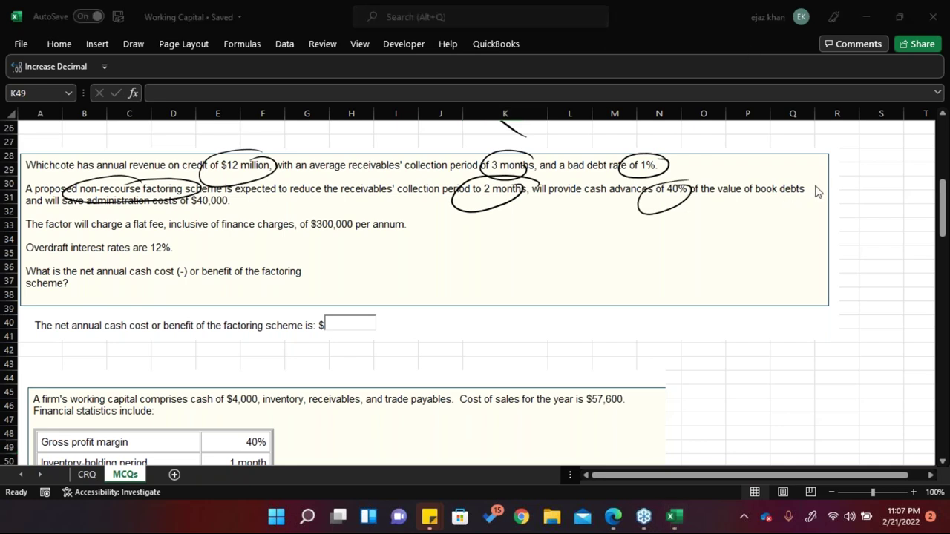
mouse_move(808, 175)
mouse_down()
mouse_move(748, 185)
mouse_move(801, 203)
mouse_move(810, 190)
mouse_up()
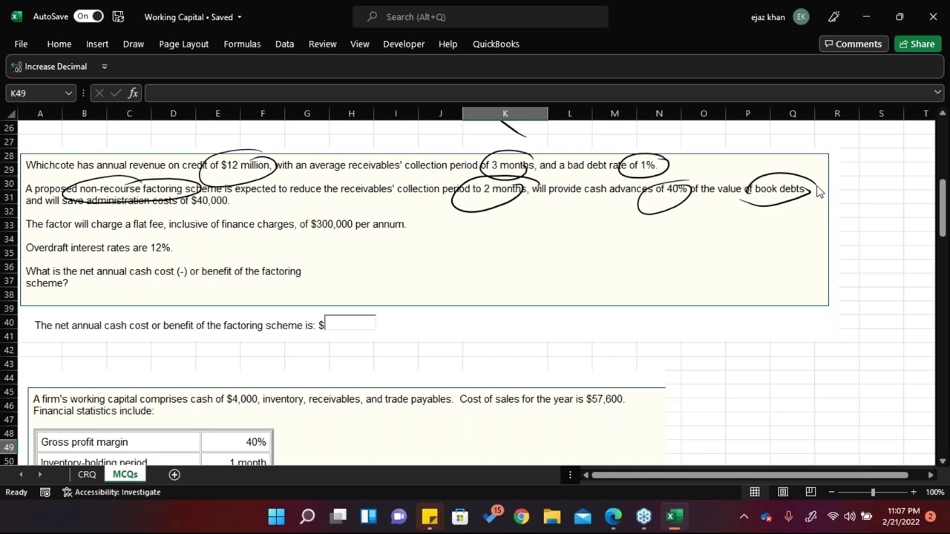
mouse_move(382, 200)
mouse_down()
mouse_move(420, 223)
mouse_move(276, 236)
mouse_move(385, 202)
mouse_up()
mouse_move(177, 238)
mouse_down()
mouse_move(148, 246)
mouse_move(184, 259)
mouse_move(178, 242)
mouse_up()
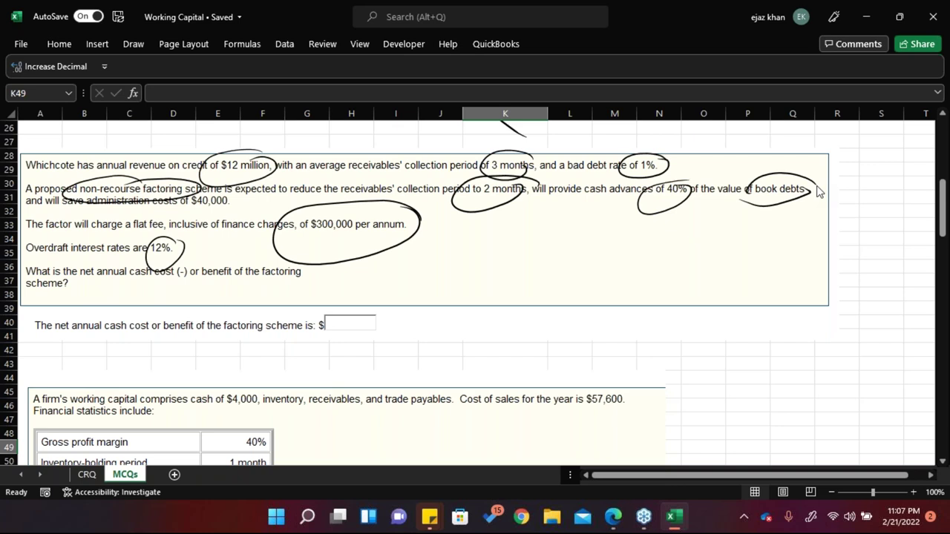
Enter the label "Factors Fee" in O43 and its amount, 300000, in Q43
click(716, 365)
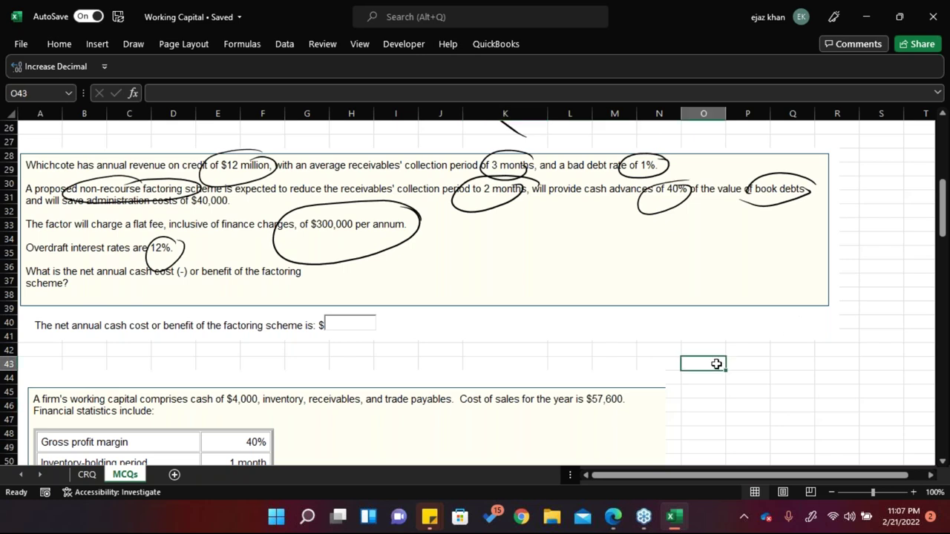
text(Factors)
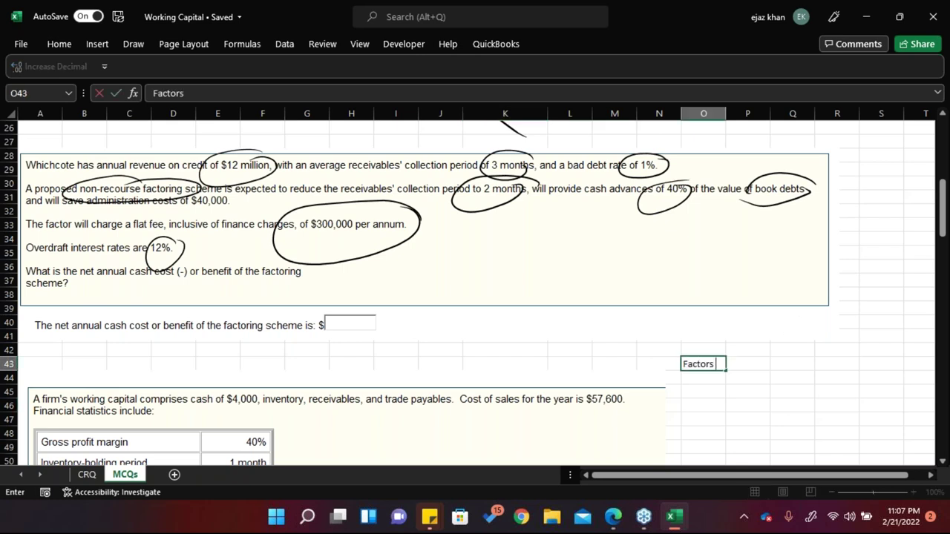
text( Fee)
key(Tab)
key(Tab)
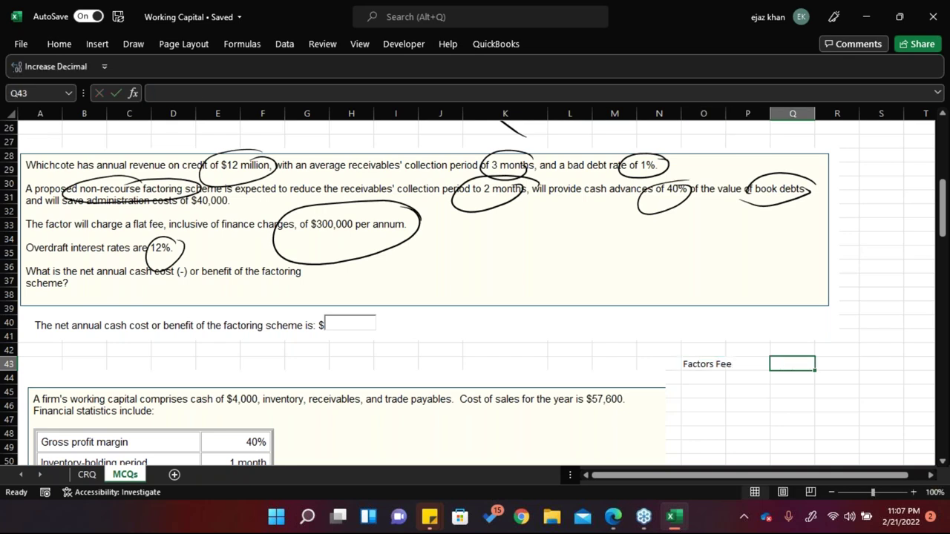
text(300000)
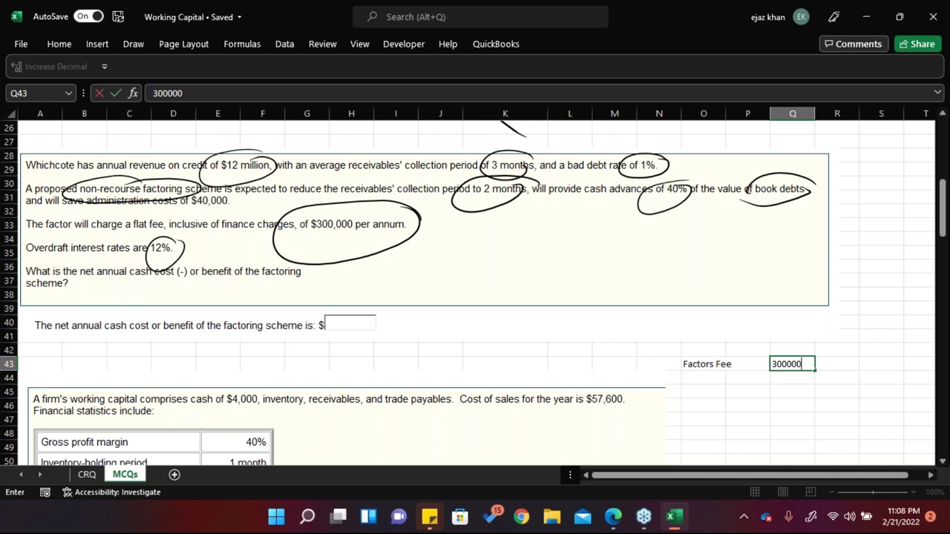
key(Return)
Format the factor's fee in Q43 as a dollar accounting amount without decimals
key(Right)
key(Right)
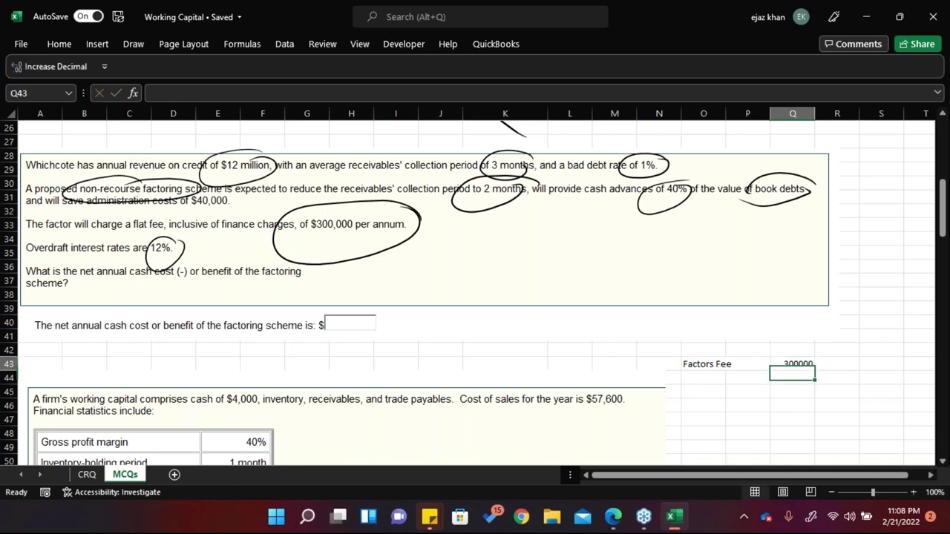
key(Up)
click(59, 46)
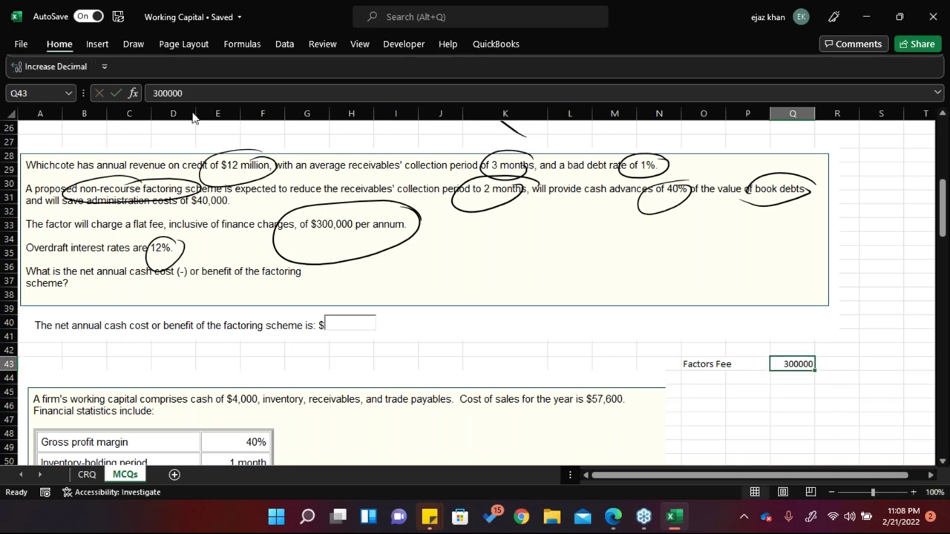
click(428, 92)
click(514, 92)
click(514, 93)
Add the heading "Costs" in O42 above the Factors Fee label
click(704, 377)
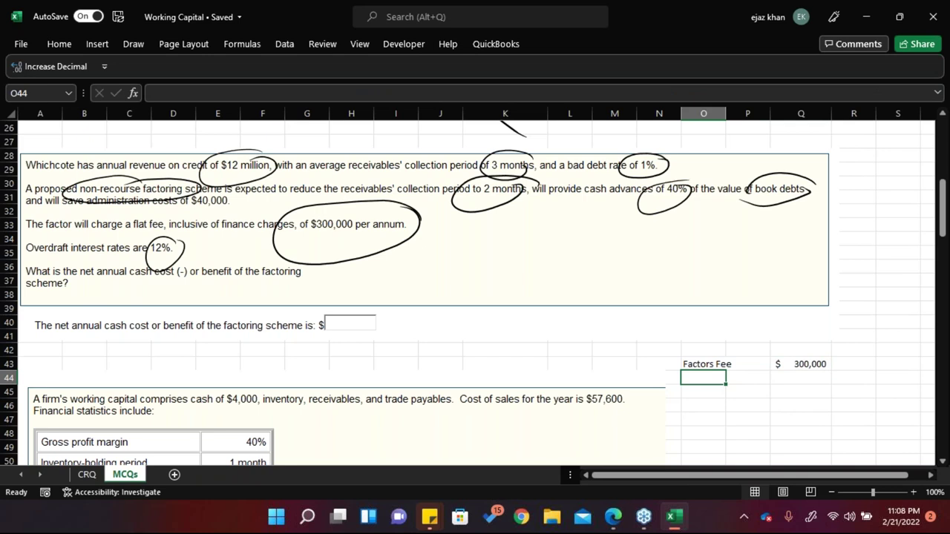
click(704, 363)
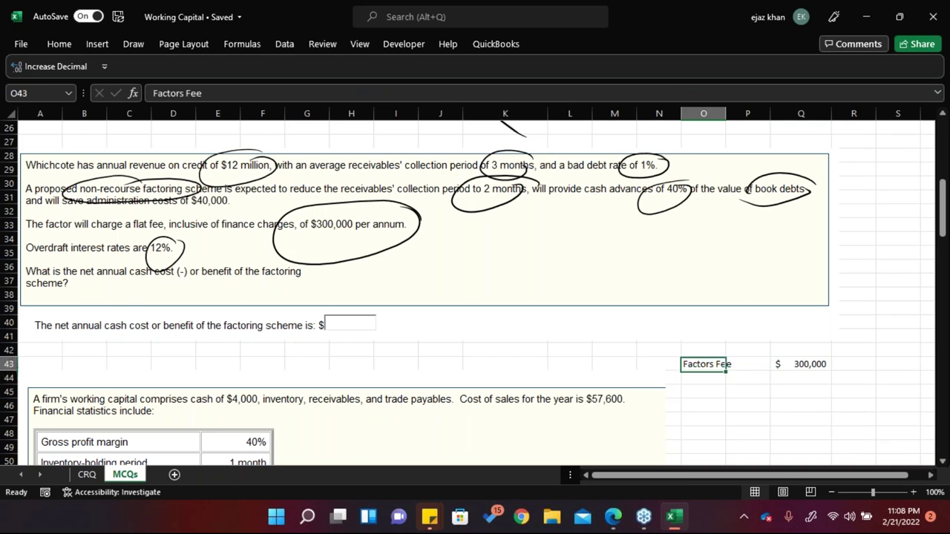
click(703, 350)
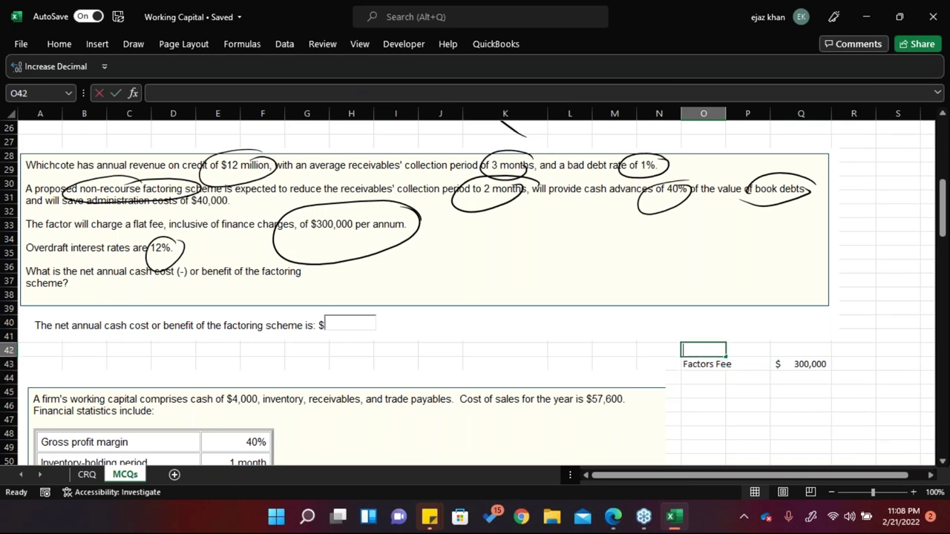
text(Costs)
key(Return)
Add the heading "Benefit:" in O45 and make it bold and underlined
key(Return)
key(Return)
text(Benefit:)
key(Return)
key(Up)
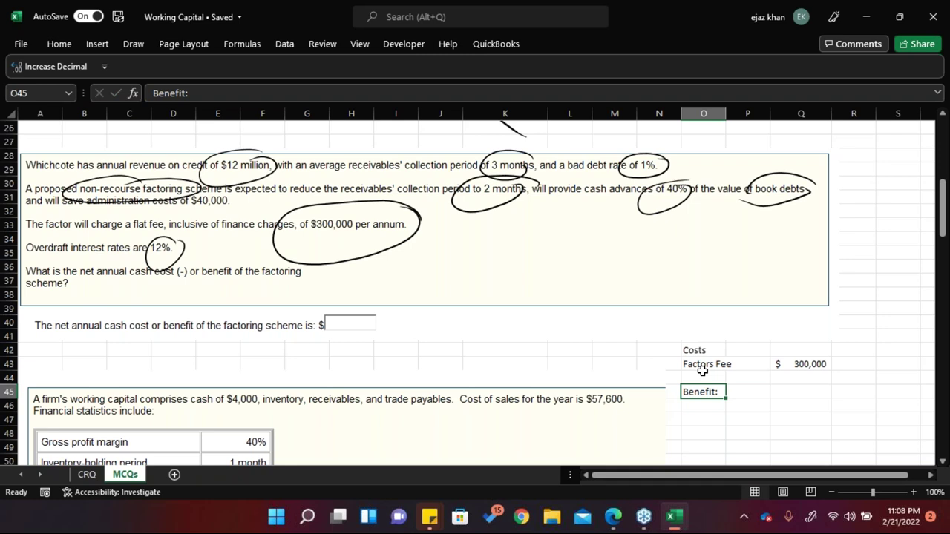
key(ctrl+b)
key(ctrl+u)
key(Return)
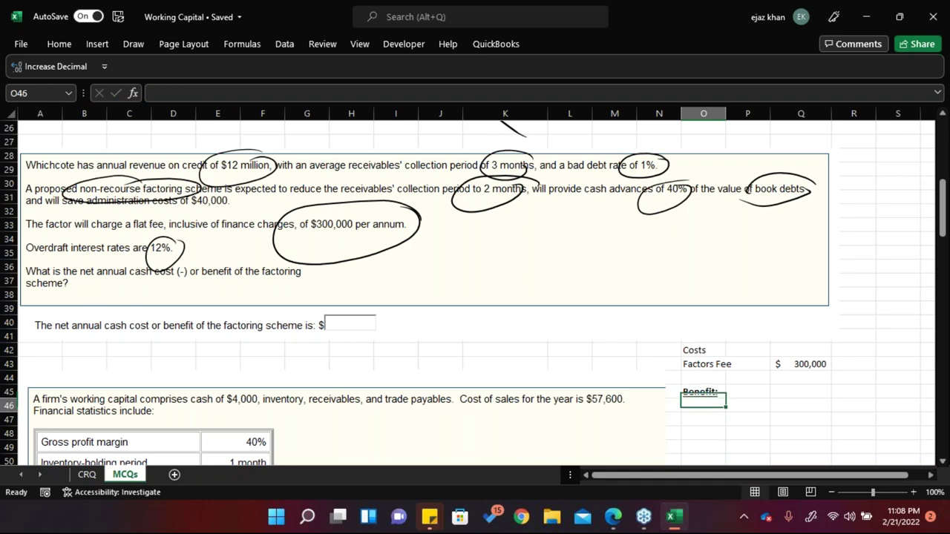
Enter the label "Saving In admin costs" in O46 with 40000 in Q46, and widen column O to fit the label
text(Sa)
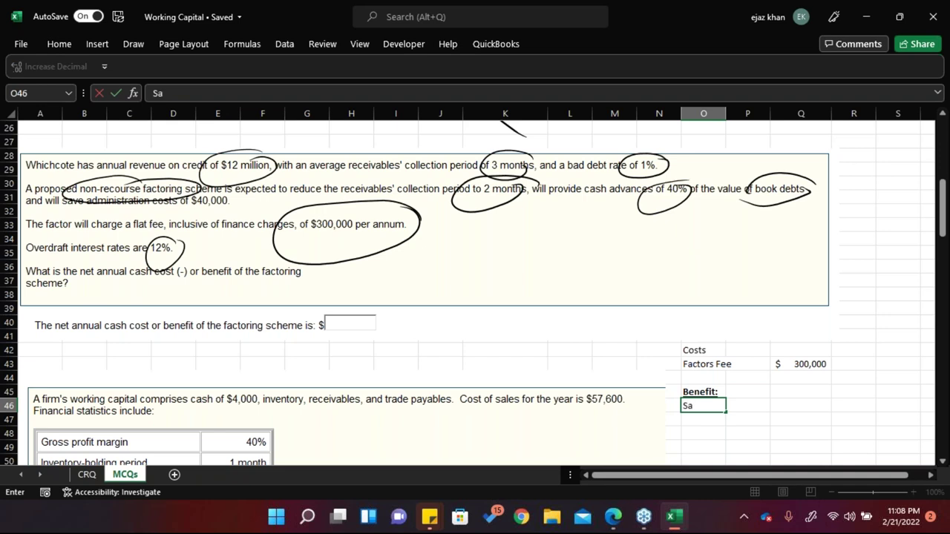
text(ving In)
text(dmin costs)
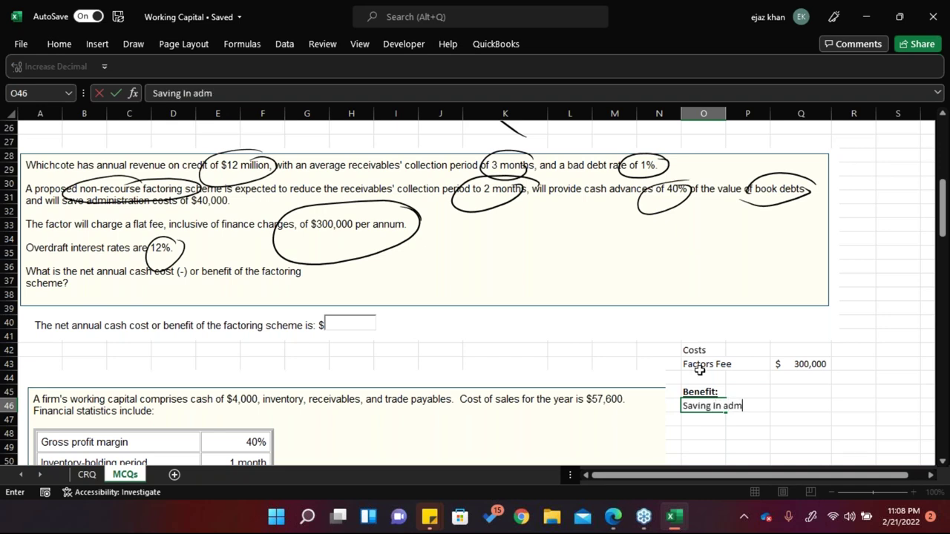
key(Tab)
key(Tab)
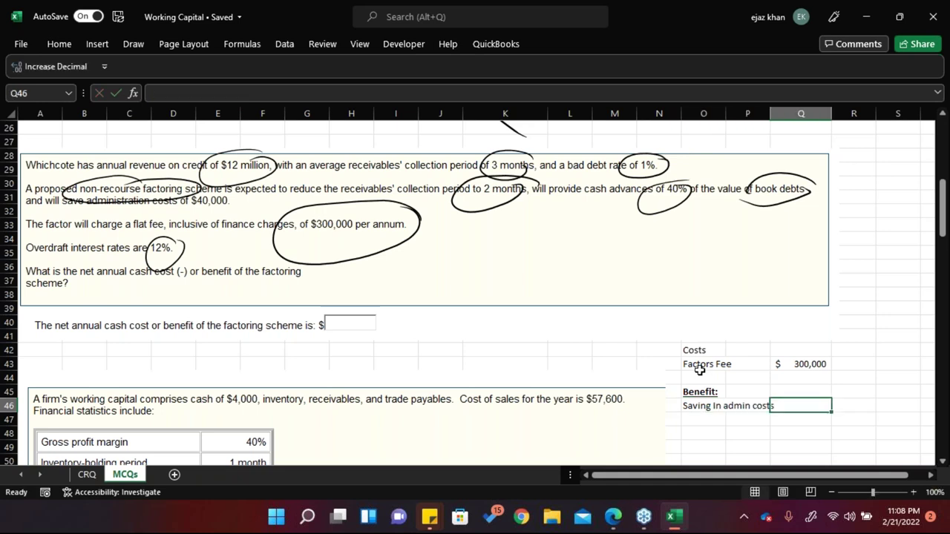
text(40000)
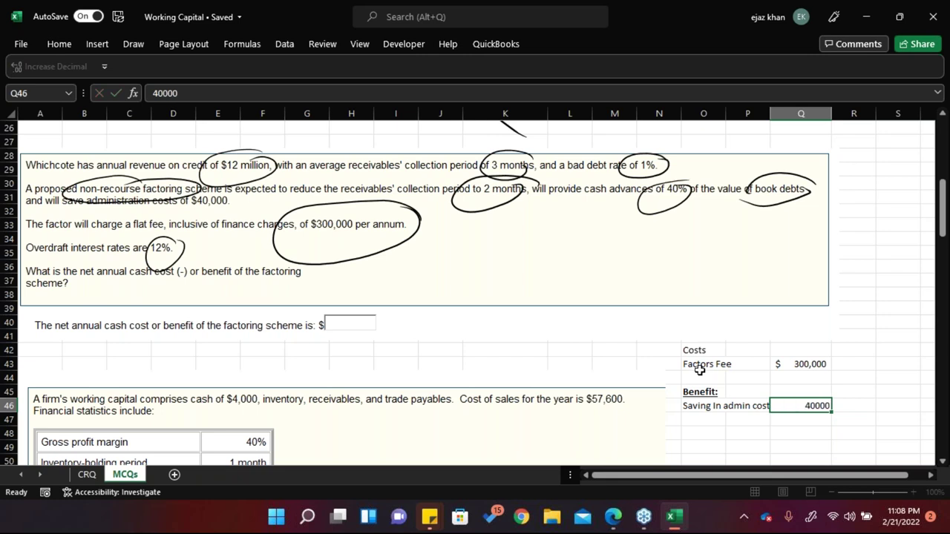
key(Return)
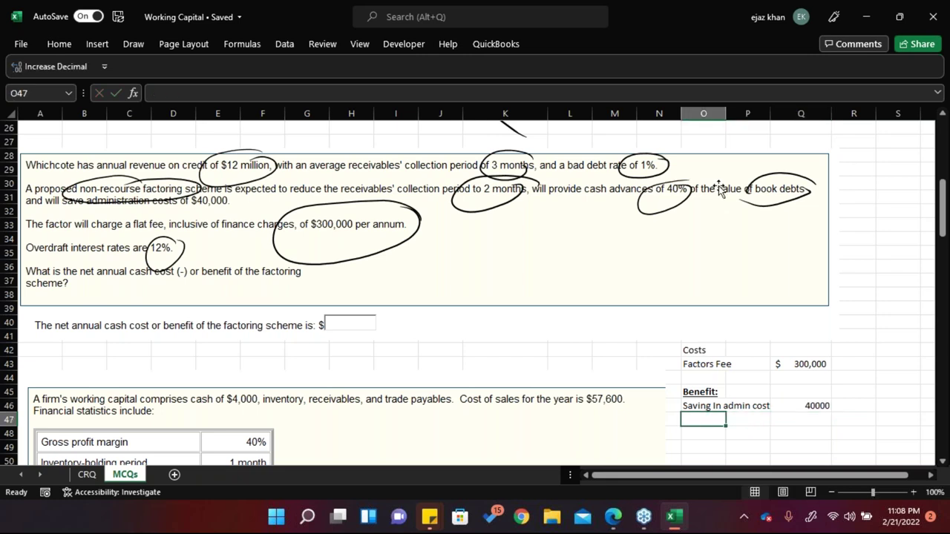
drag(725, 114, 778, 113)
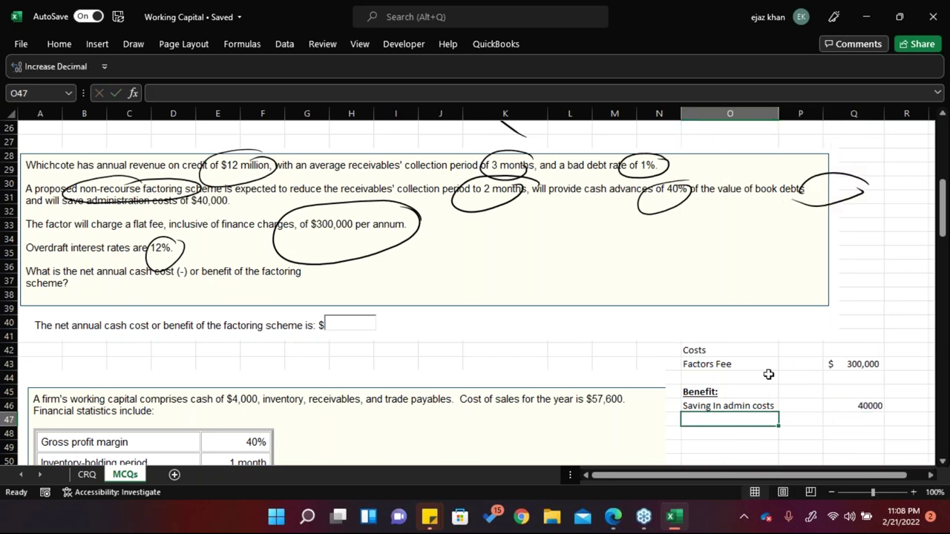
key(Right)
key(Right)
key(Right)
key(Down)
key(Right)
key(Down)
key(Down)
key(Down)
key(Left)
key(Left)
key(Left)
key(Left)
key(Left)
key(Left)
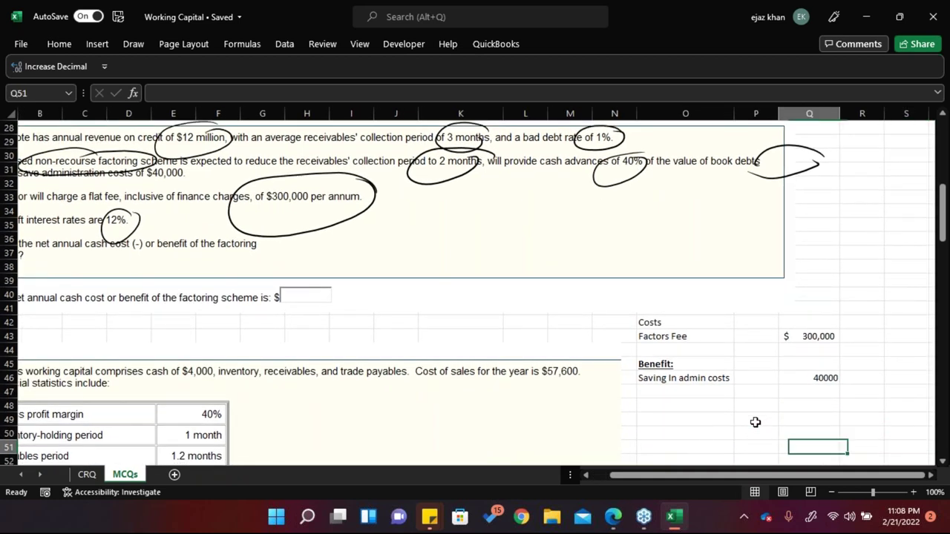
key(Right)
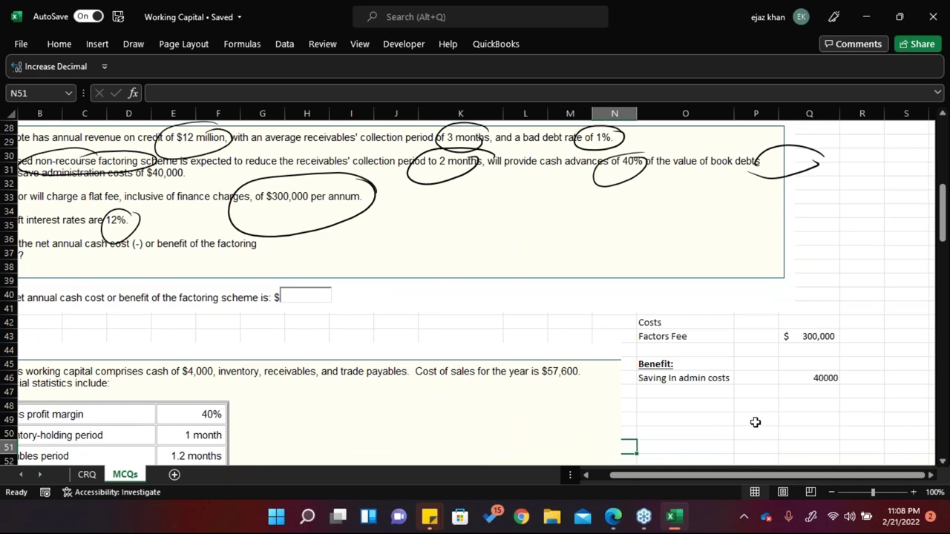
key(Right)
key(Right)
key(Up)
key(Left)
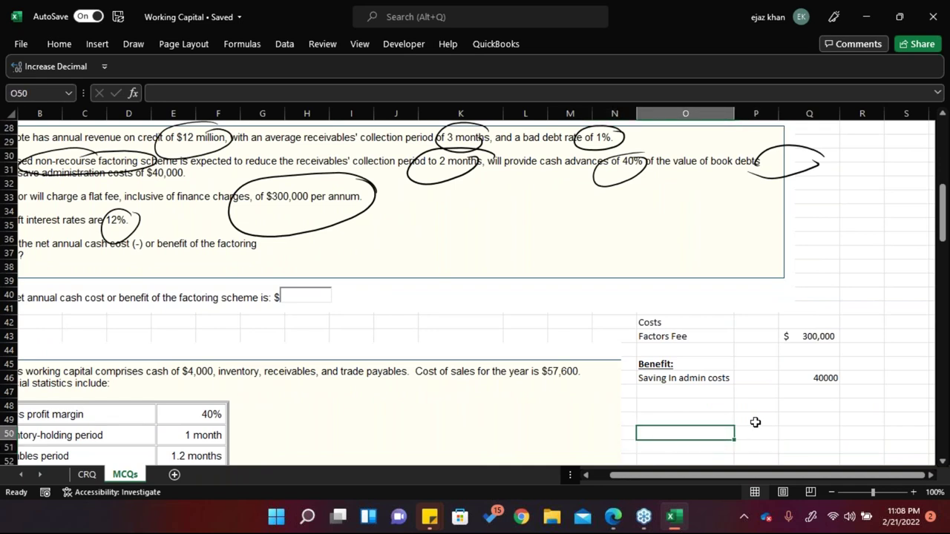
Add the heading "Working:" in O50, below the benefits section
drag(730, 476, 710, 474)
click(722, 403)
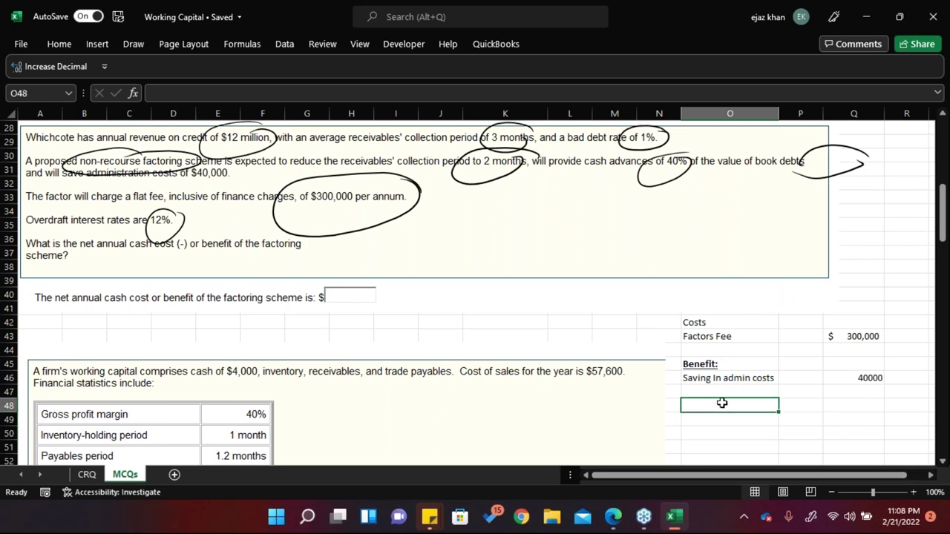
key(Down)
key(Down)
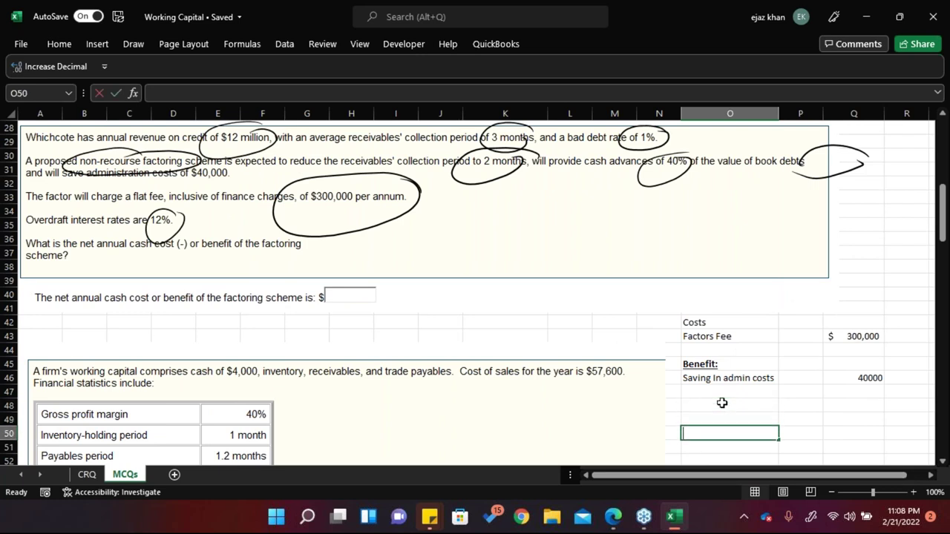
text(Working)
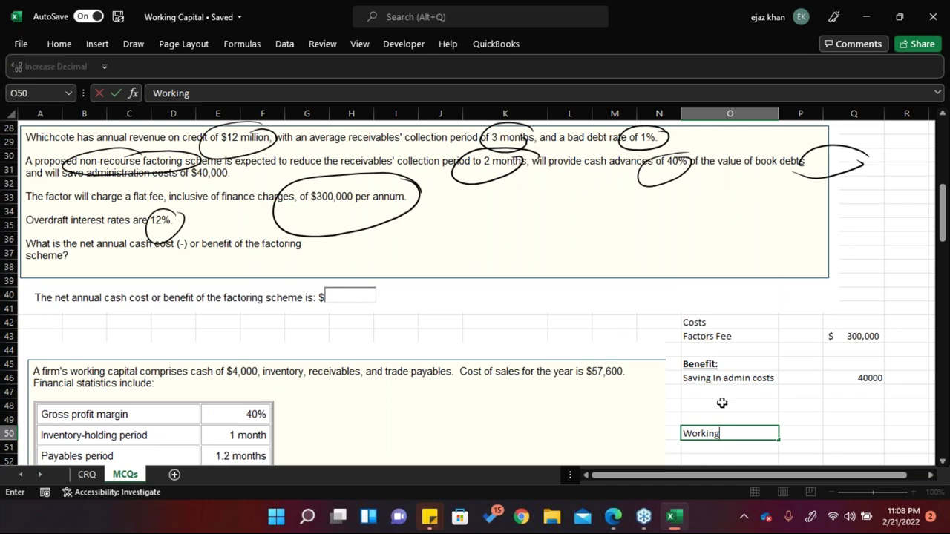
key(Return)
key(Return)
Enter the label "Existing Finance costs" in O52 and calculate it in P52 with =12000000*(3/12)*12%
text(Exis)
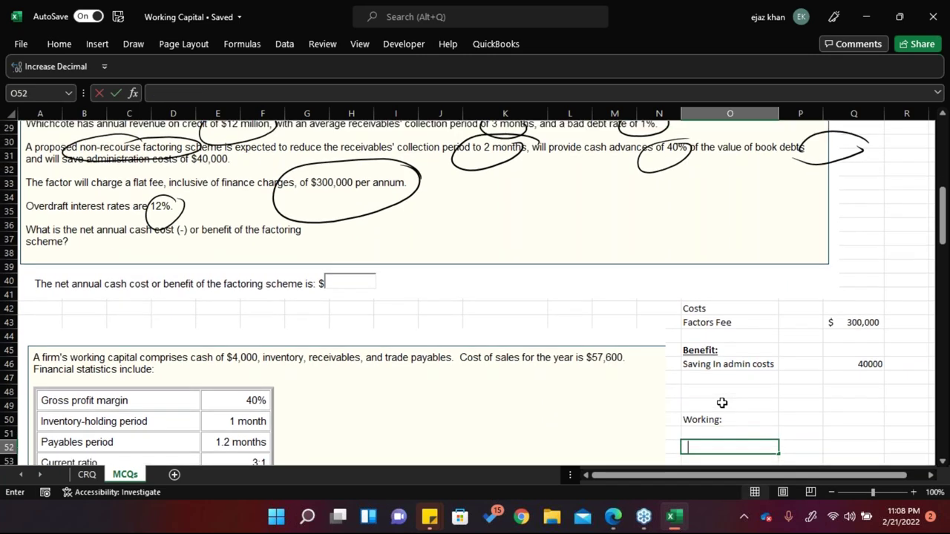
text(ting Finance costs)
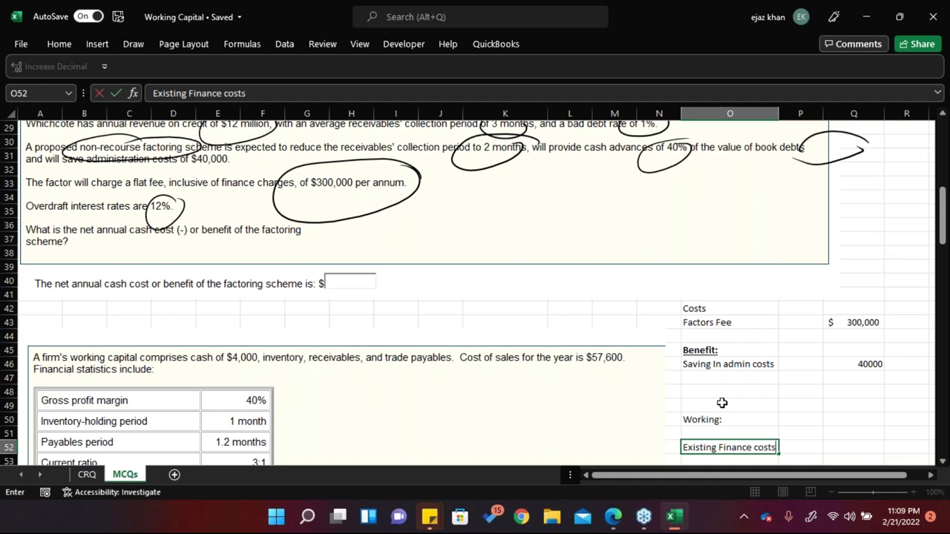
key(Tab)
text(=)
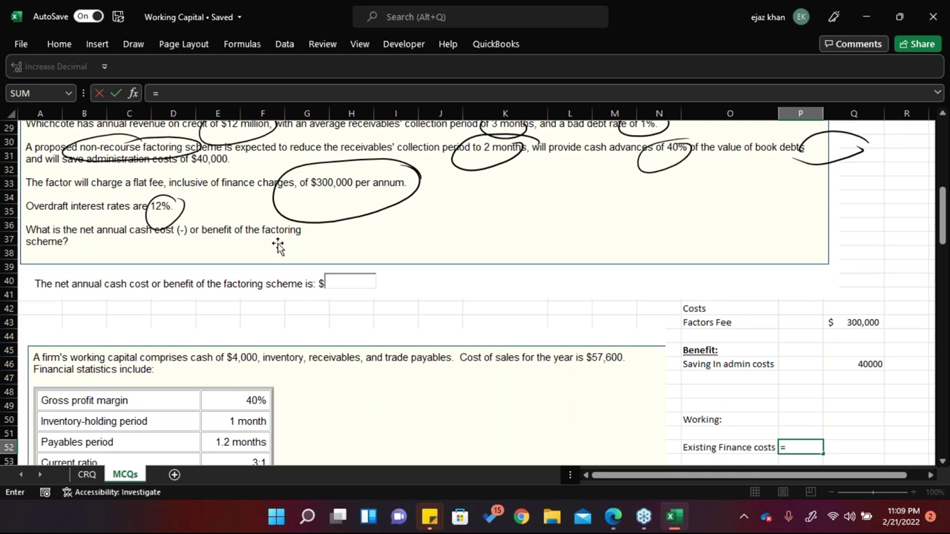
mouse_move(942, 245)
mouse_down()
mouse_move(944, 236)
mouse_move(944, 249)
mouse_up()
text(12000000*2/)
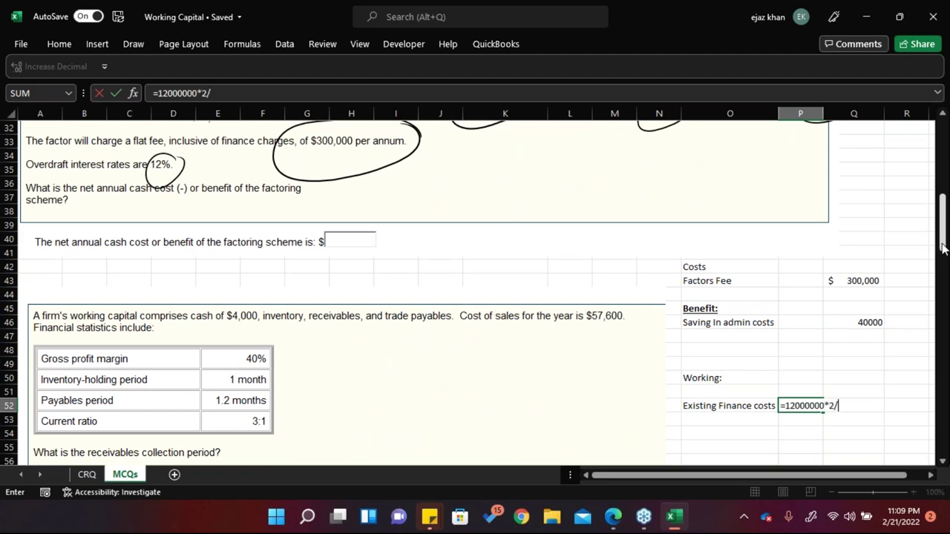
key(BackSpace)
text((3)
mouse_move(943, 249)
mouse_down()
mouse_move(944, 236)
mouse_move(946, 252)
mouse_up()
text(/)
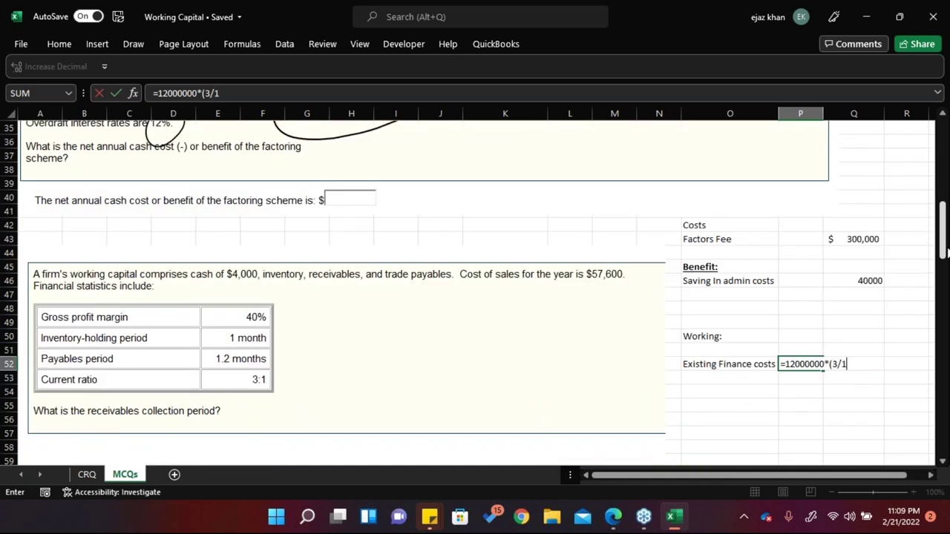
text(12))
text(*)
drag(942, 211, 943, 247)
text(12%)
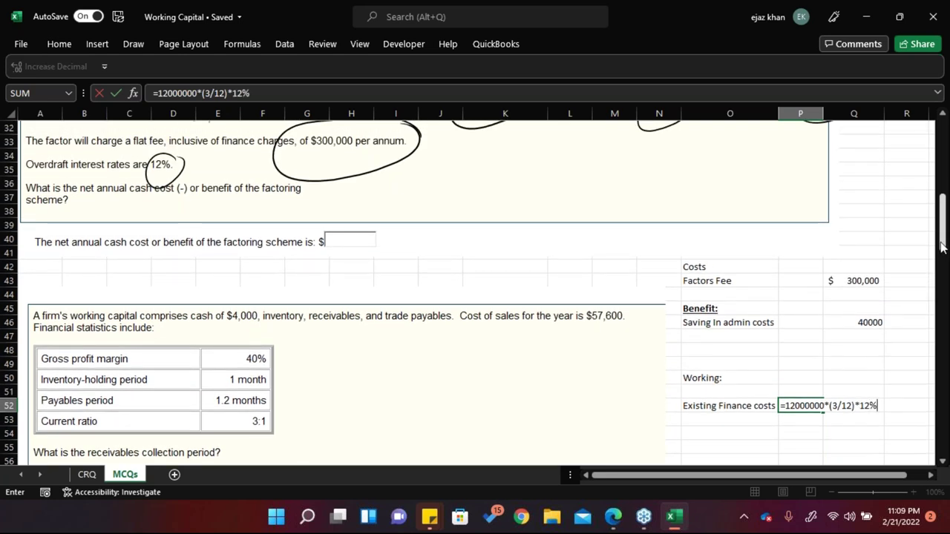
key(Return)
Format the existing finance cost in P52 as a dollar accounting amount without decimals and recheck its formula
key(Up)
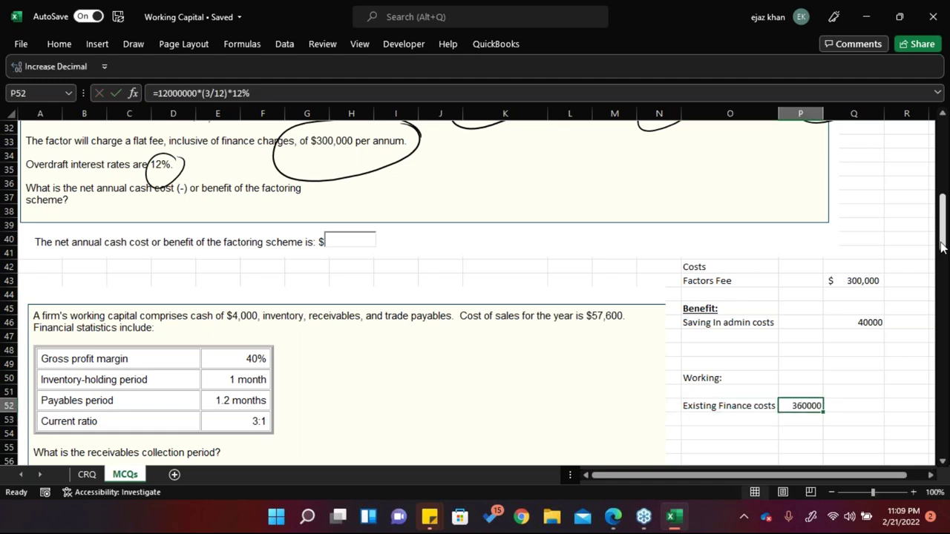
click(73, 47)
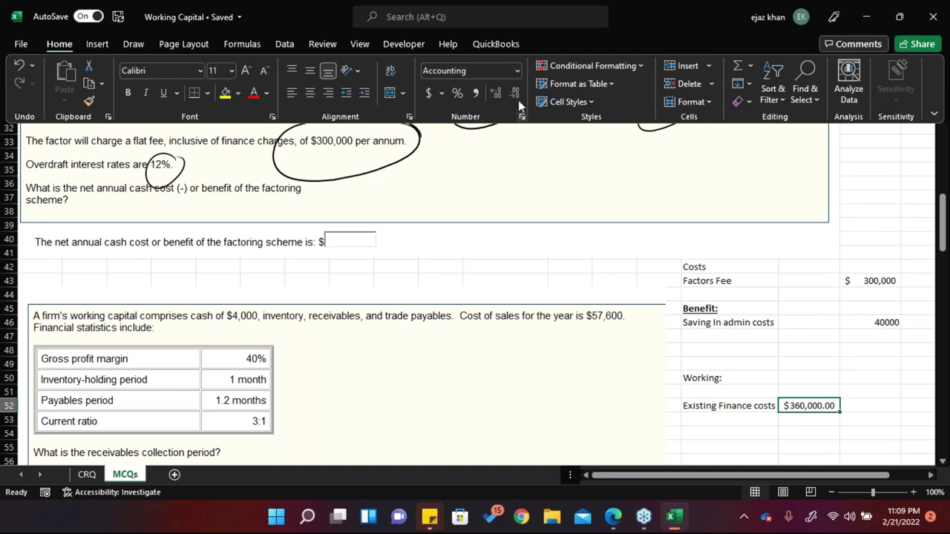
click(515, 93)
click(514, 93)
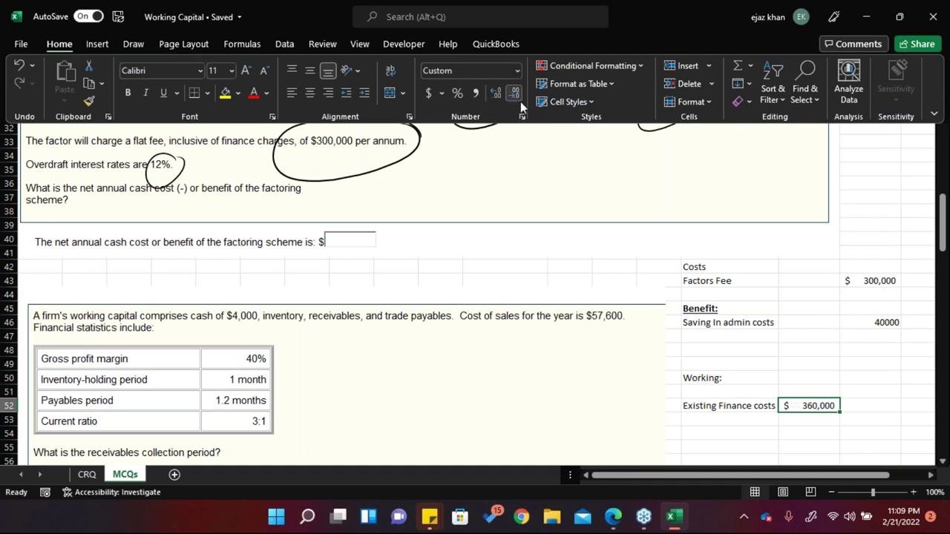
click(797, 406)
double_click(790, 407)
drag(789, 407, 878, 404)
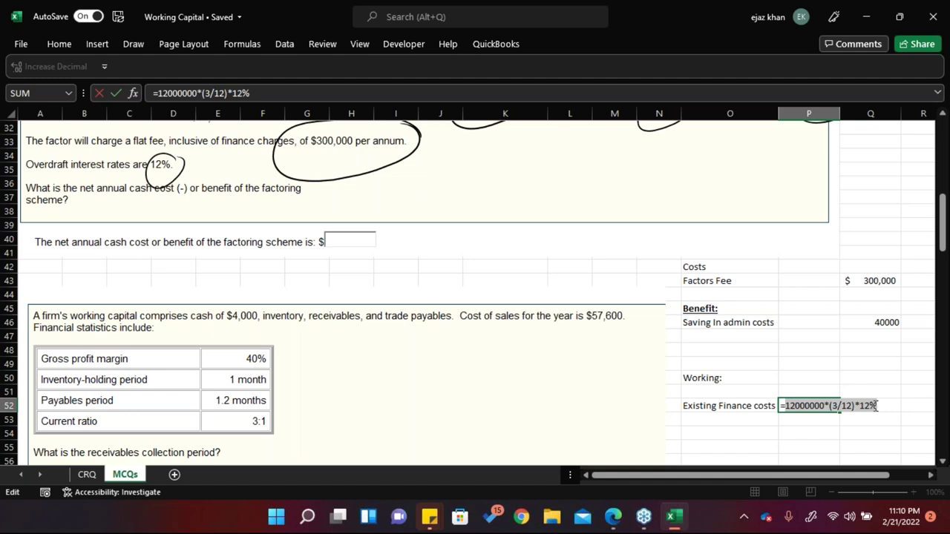
key(Return)
Enter the label "Revised Finance" in O54, two rows below the existing finance costs
key(Down)
key(Left)
key(Up)
key(Down)
text(Revised)
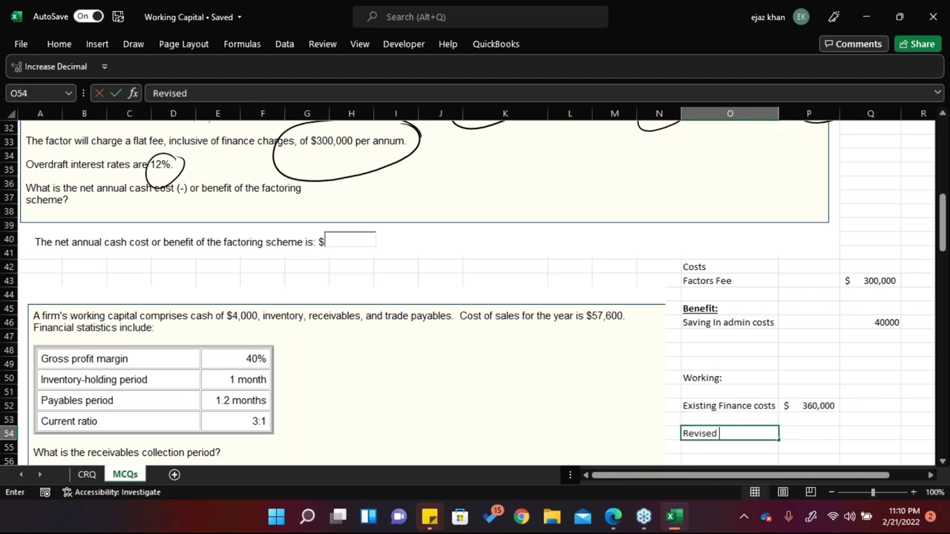
text( Finance)
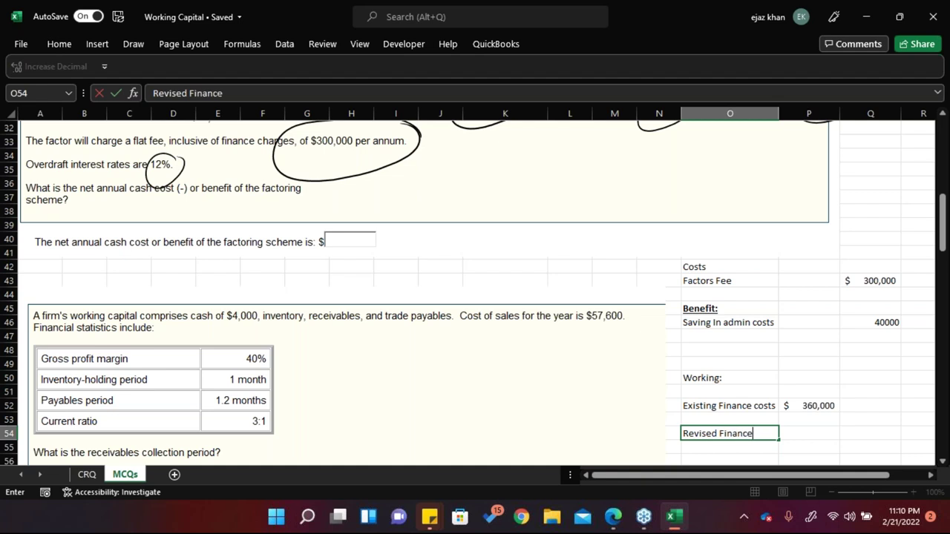
Calculate the revised finance cost in P54 with the formula =12000000*(2/12)*60%*12%
key(Tab)
text(=)
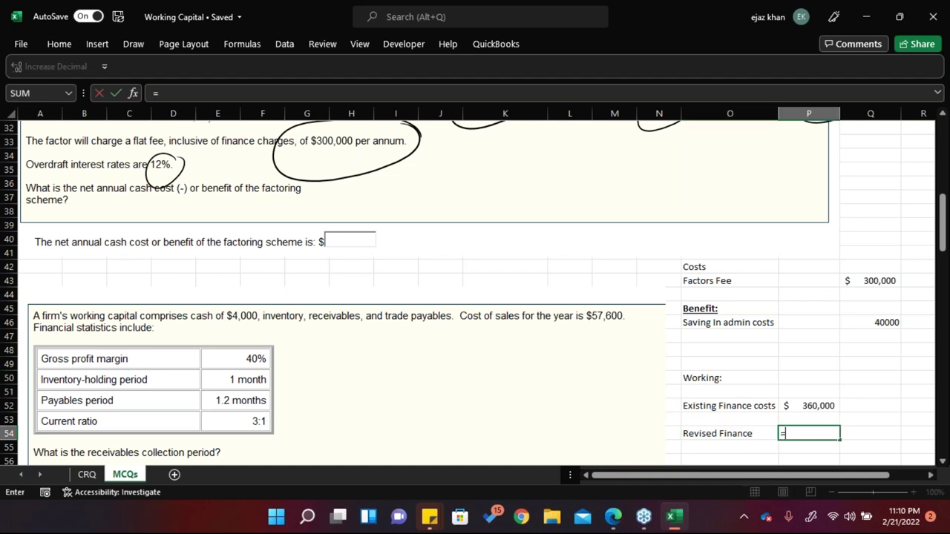
text(1200)
mouse_move(944, 237)
mouse_down()
mouse_move(944, 223)
mouse_move(946, 236)
mouse_up()
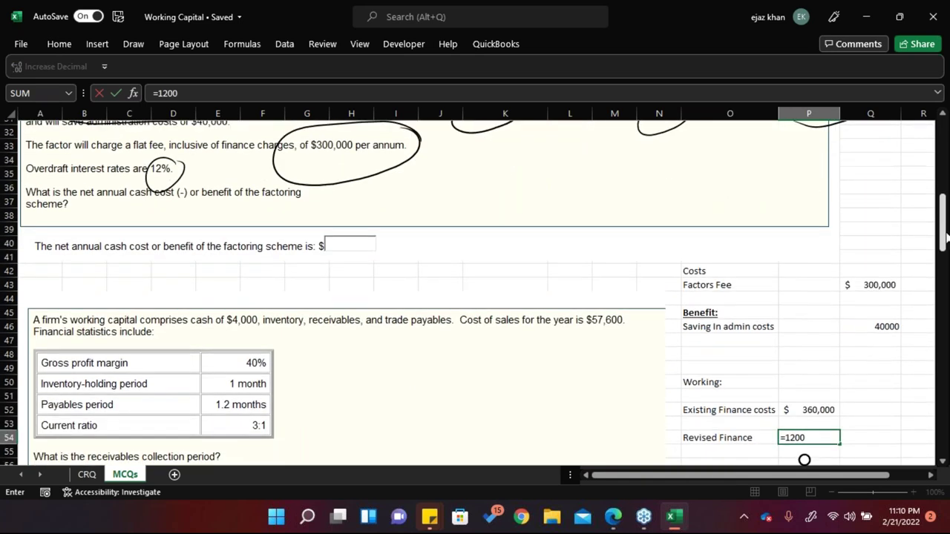
text(0000*(2/12)*)
drag(946, 236, 946, 221)
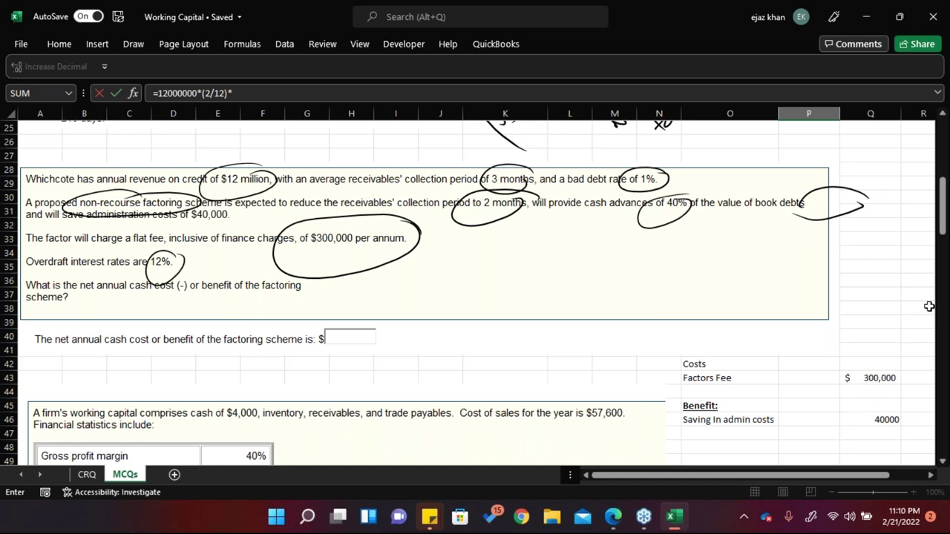
drag(939, 233, 939, 249)
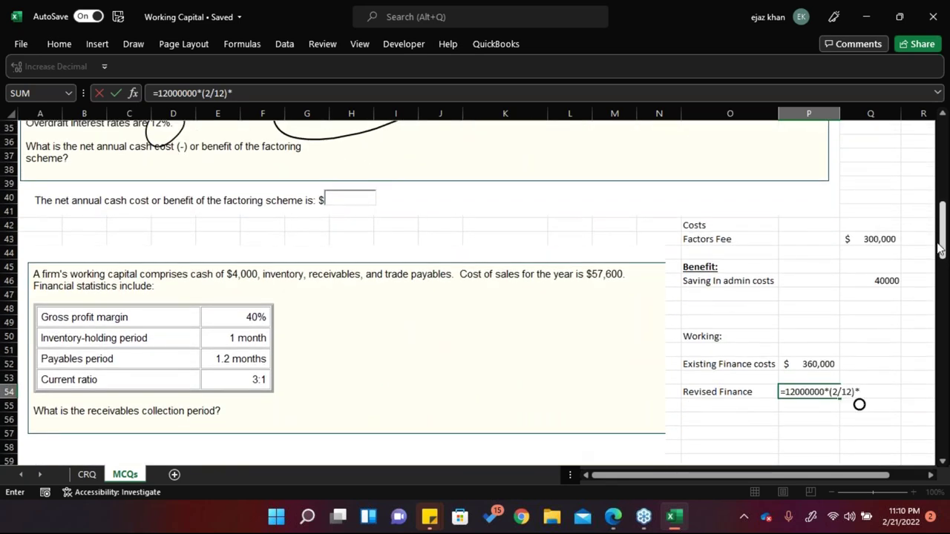
text(60%*12%)
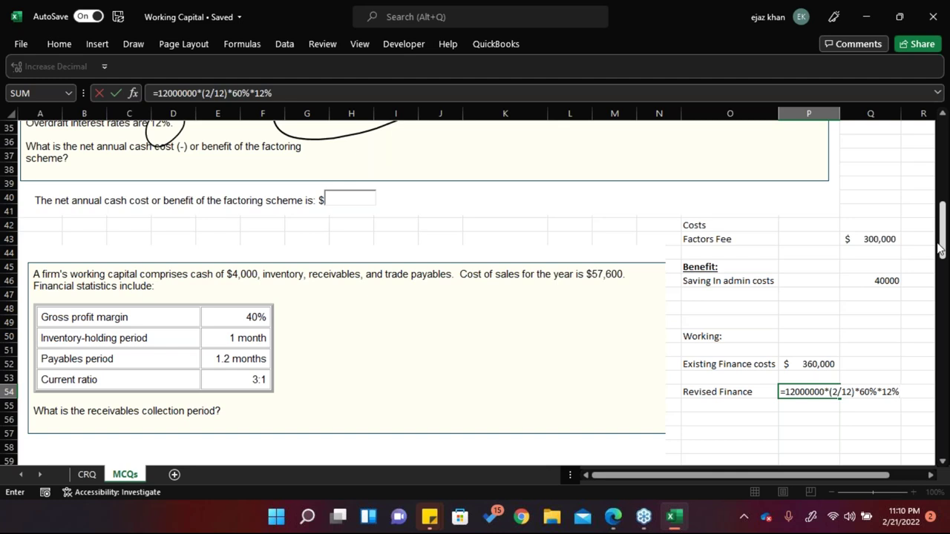
key(Left)
key(Right)
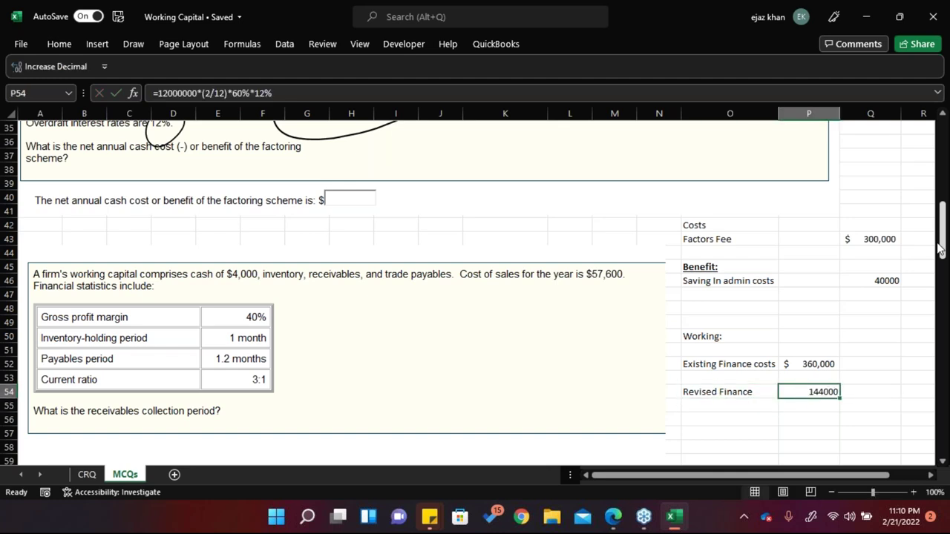
Edit the formula in P54 to make the revised finance cost negative
key(F2)
text(-)
key(Return)
Enter the label "Saving in Finance Costs" in O55, directly below Revised Finance
key(Left)
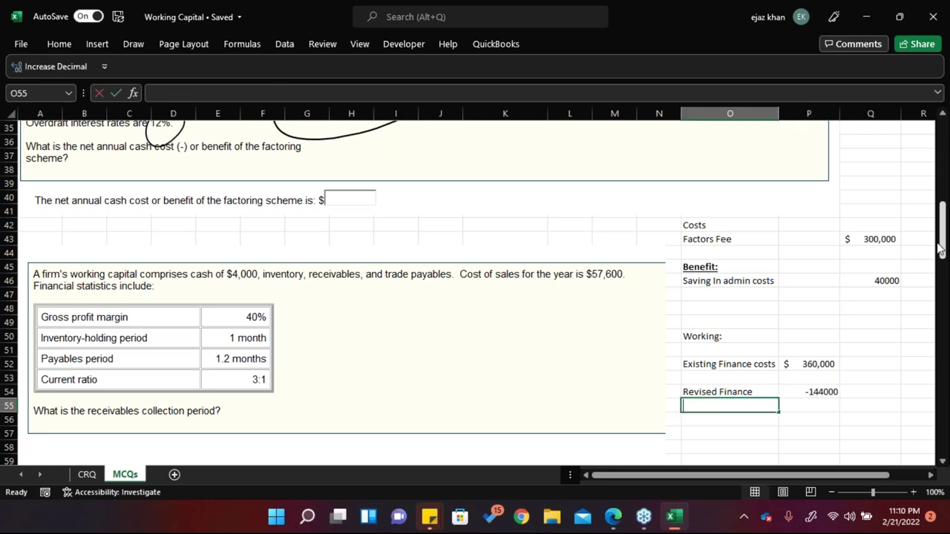
text(Saving in Finance co)
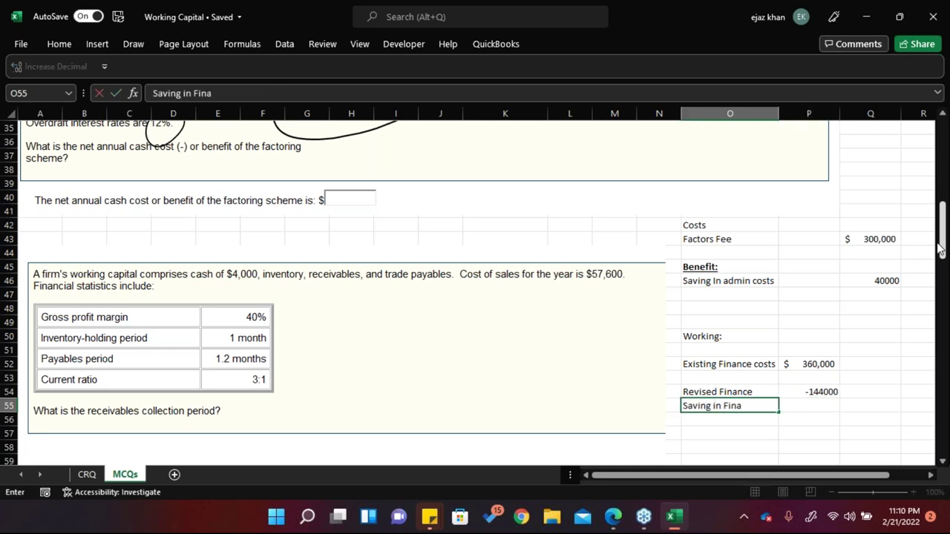
key(BackSpace)
key(BackSpace)
text(Coss)
key(BackSpace)
text(t)
Calculate the saving in finance costs in P55 with the formula =P52+P54
key(Tab)
text(=)
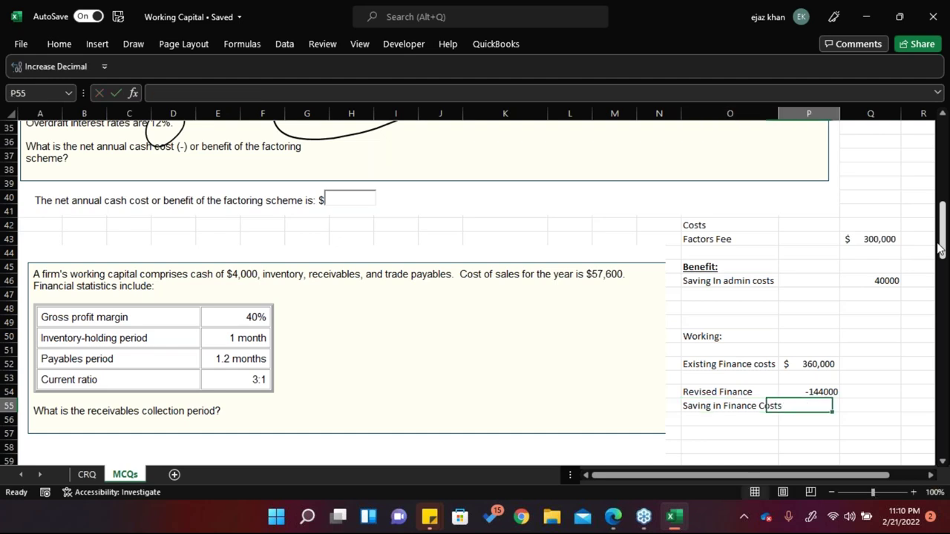
key(Up)
key(Up)
key(Up)
text(+)
key(Up)
key(ctrl+Return)
key(Left)
key(Right)
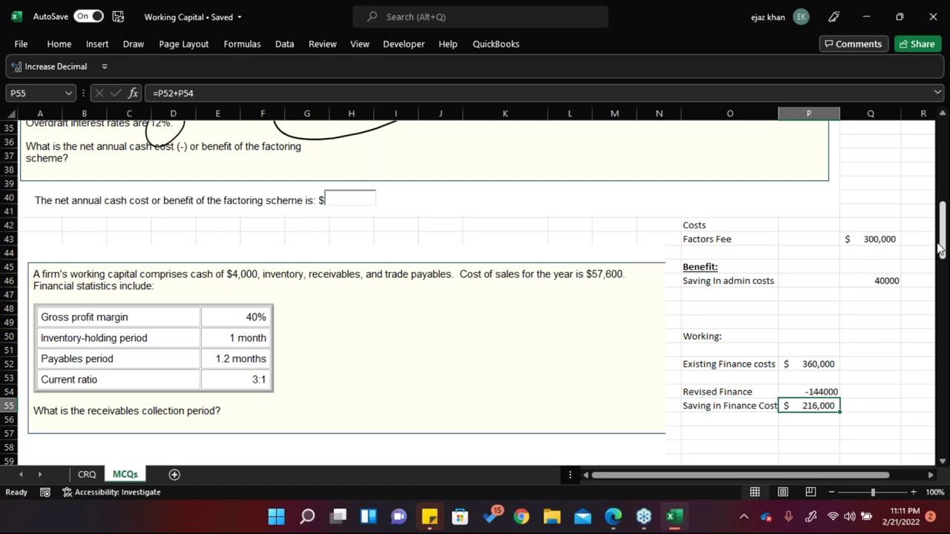
Enter the label "Saving in finance costs" in O47, directly below Saving In admin costs
key(Up)
key(Up)
key(Up)
key(Up)
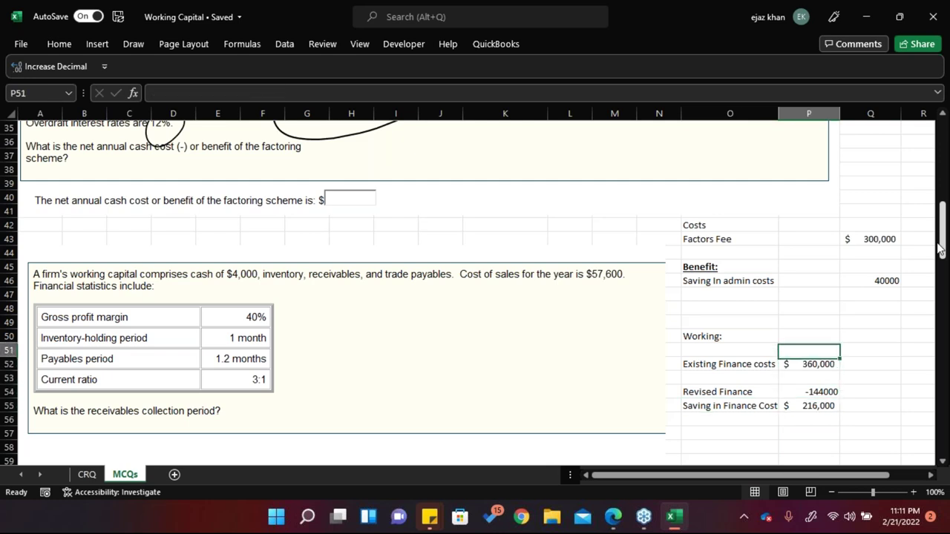
key(Left)
key(Up)
key(Up)
key(Up)
key(Up)
text(Saving in )
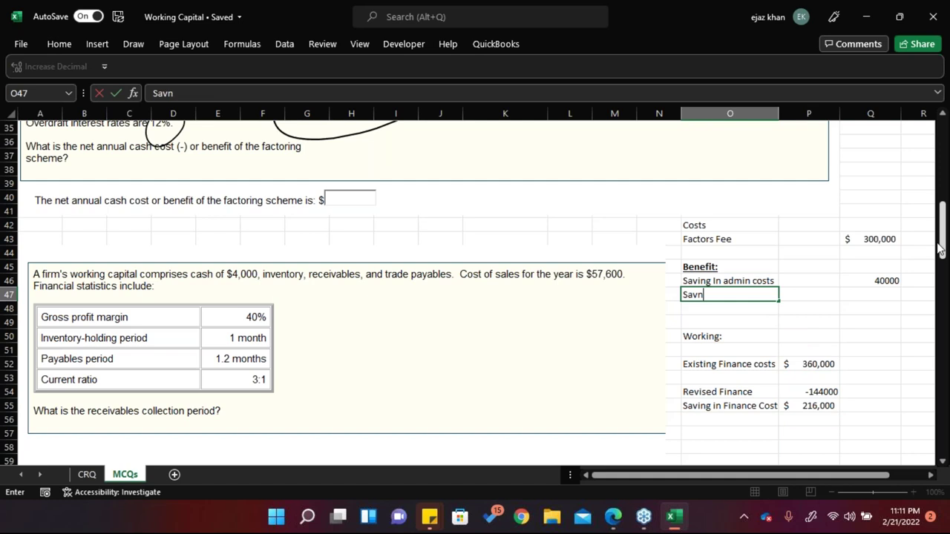
text(finance oc)
key(BackSpace)
key(BackSpace)
text(cos)
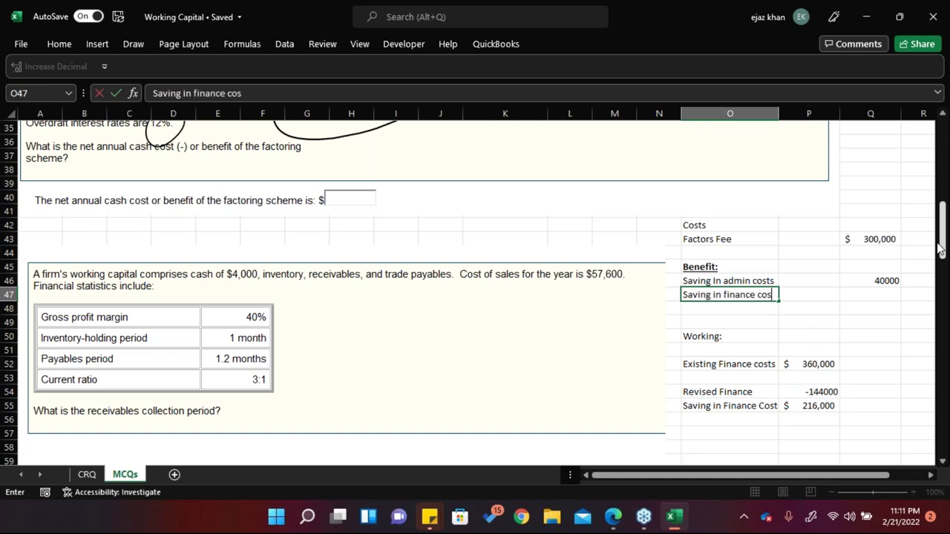
key(Tab)
Link Q47 to the finance cost saving from the working with the formula =P55
key(Tab)
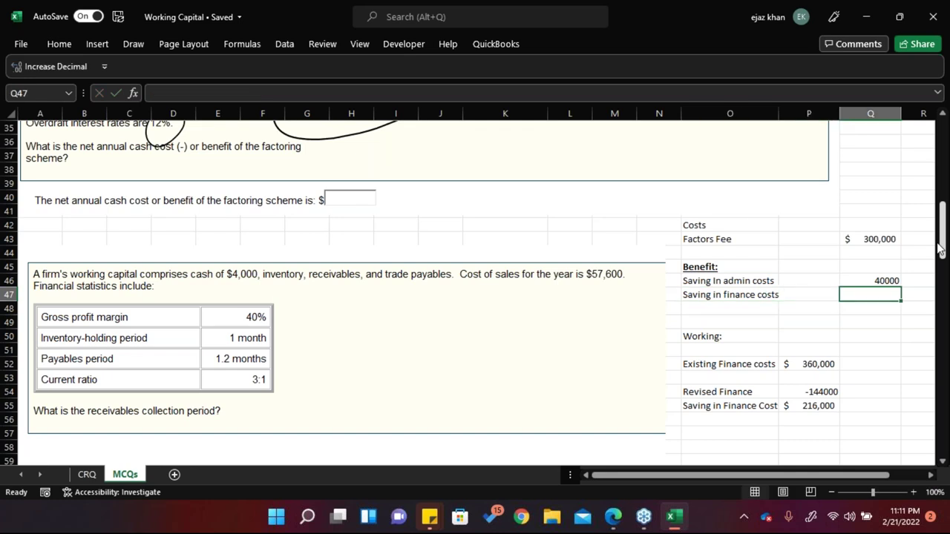
text(=)
key(Down)
key(Down)
key(Left)
key(Down)
key(Down)
key(Down)
key(Down)
key(Down)
key(Down)
key(Return)
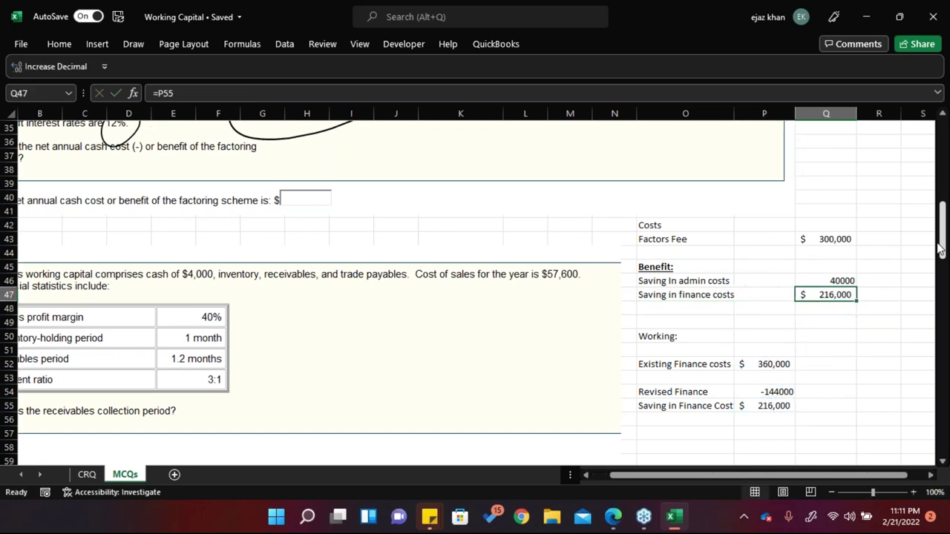
Review the details of the Whichcote factoring question for any further benefit to include in the calculation
key(Left)
key(Up)
key(Up)
key(Up)
key(Up)
key(Up)
key(Up)
key(Up)
key(Up)
key(Up)
key(Up)
key(Up)
key(Up)
key(Up)
key(Up)
key(Up)
key(Up)
key(Up)
key(Up)
key(Up)
key(Up)
key(Up)
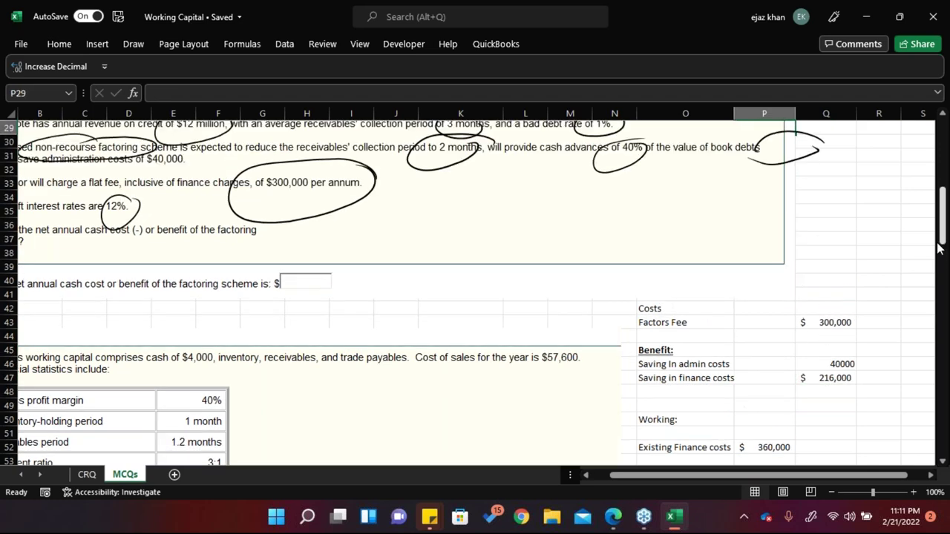
key(Left)
key(Up)
key(Left)
key(Left)
key(Left)
key(Left)
key(Left)
key(Left)
key(Left)
key(Left)
key(Down)
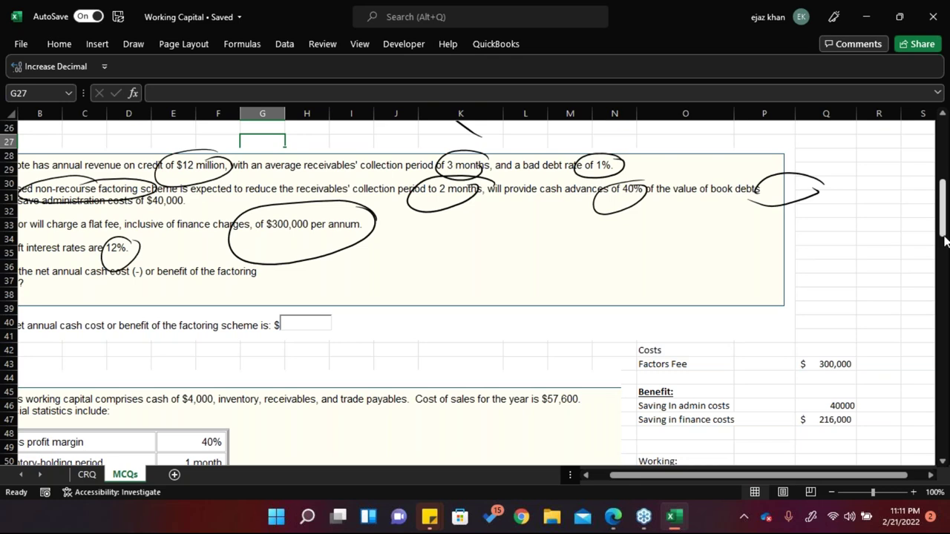
Enter the label "Saving in Bad debts" in O48, below Saving in finance costs
drag(943, 232, 943, 240)
click(675, 392)
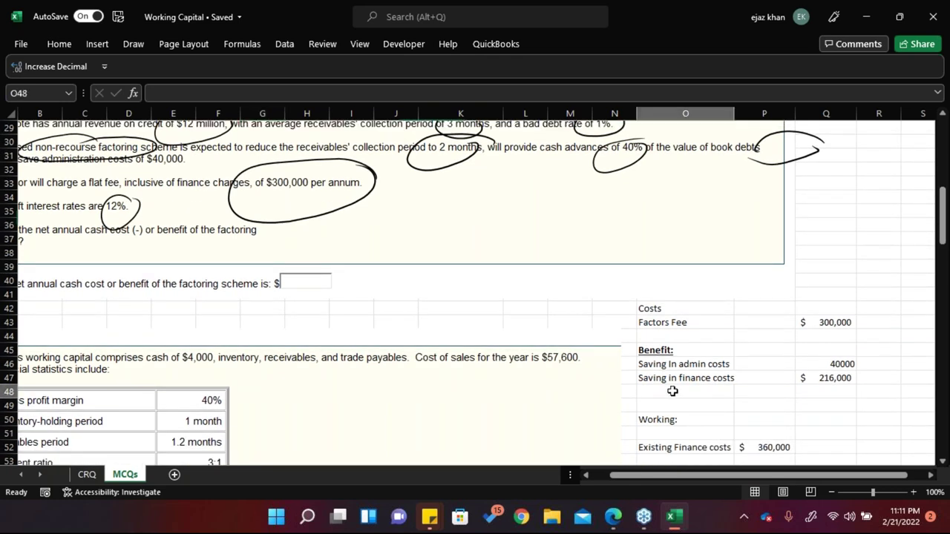
text(Saving in)
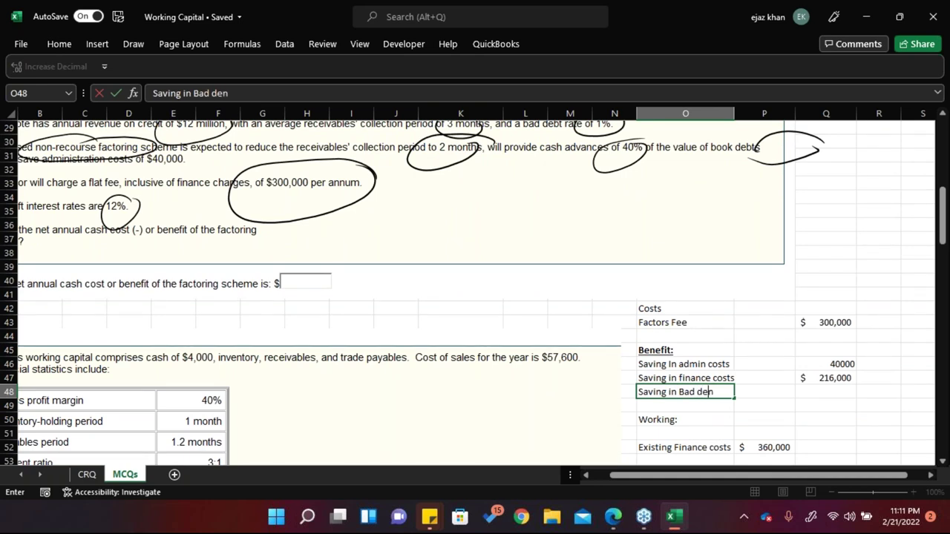
key(BackSpace)
text(bts)
key(Tab)
Calculate the saving in bad debts in Q48 with the formula =1%*12000000
key(Tab)
text(=)
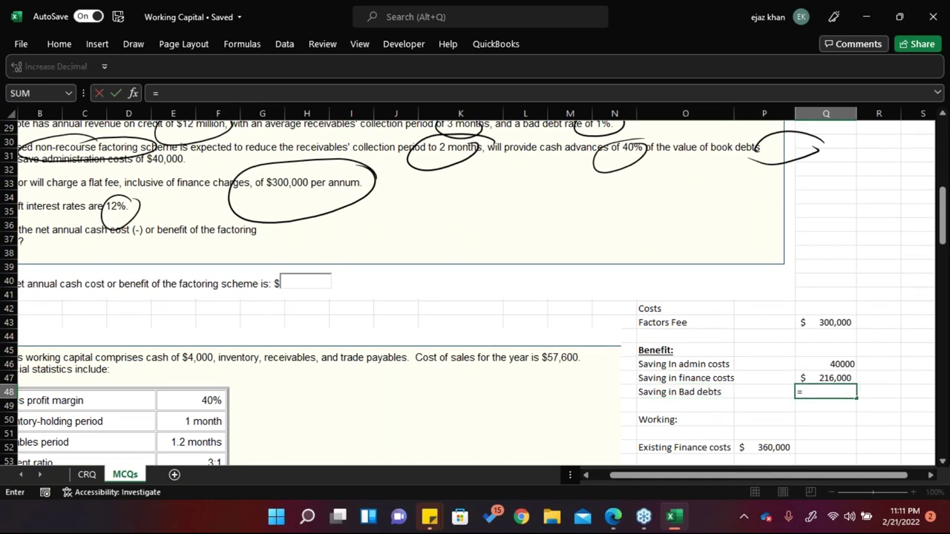
text(1%*1200)
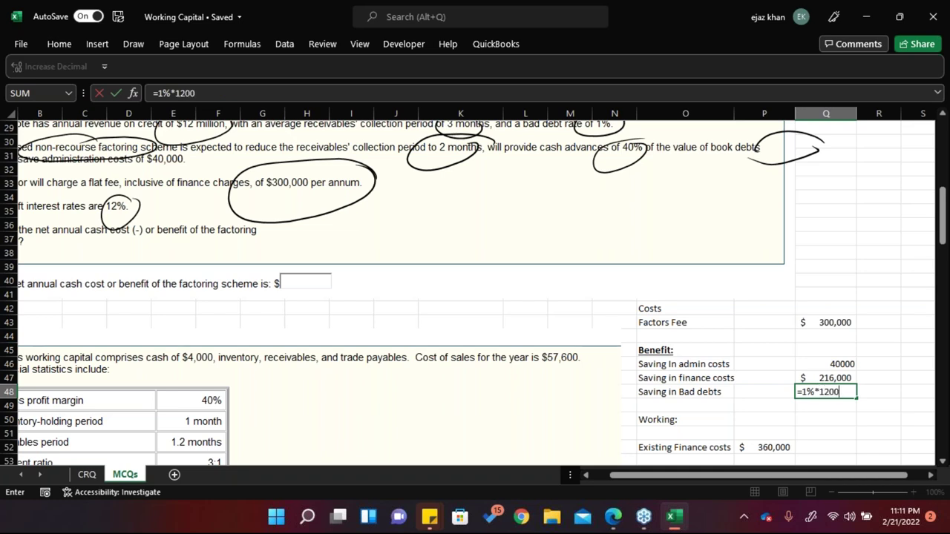
text(00000)
key(ctrl+Return)
Format the three benefit amounts in Q46:Q48 as Accounting dollars without decimal places
key(shift+Up)
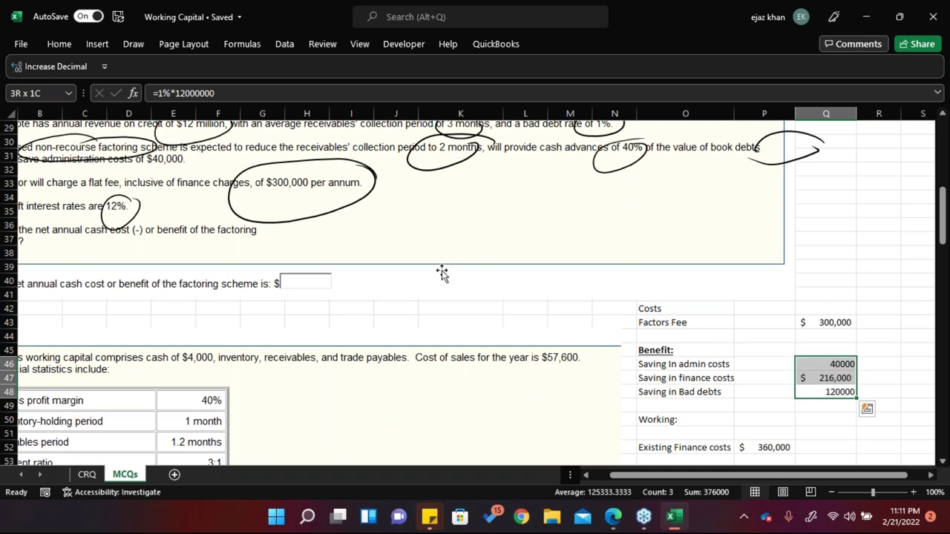
click(58, 44)
click(426, 97)
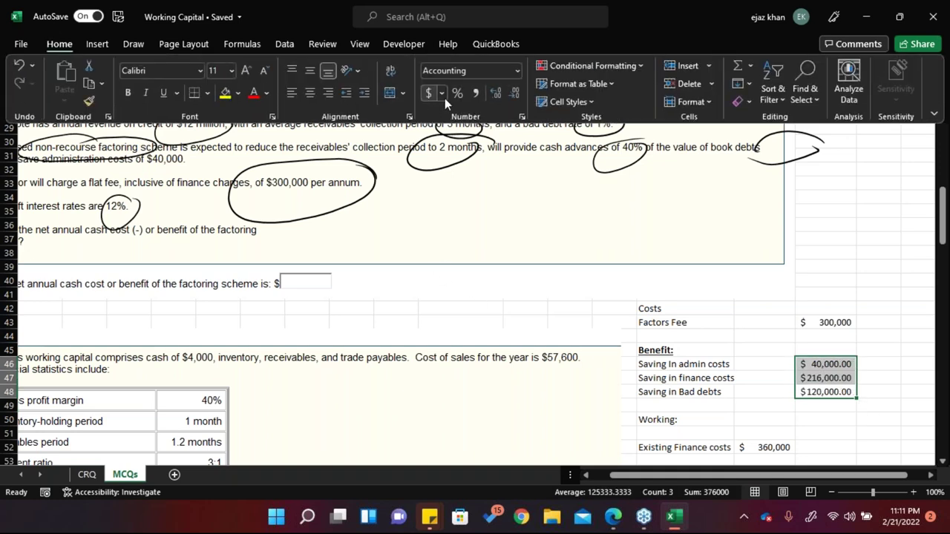
click(510, 98)
click(510, 98)
Total the three benefits in Q49 with a SUM formula over Q46:Q48
key(Down)
key(Down)
key(Down)
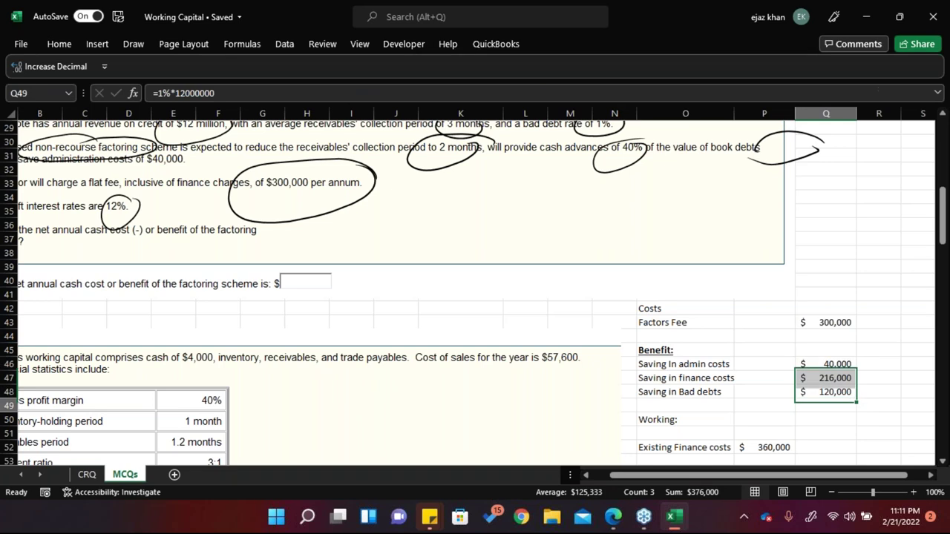
text(=su)
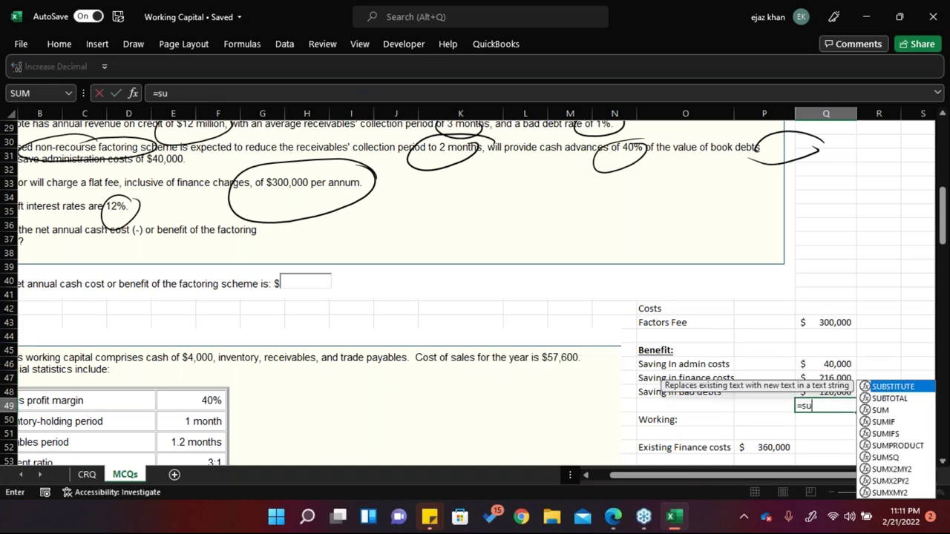
text(m()
key(Up)
key(Up)
key(Up)
key(shift+Down)
key(shift+Down)
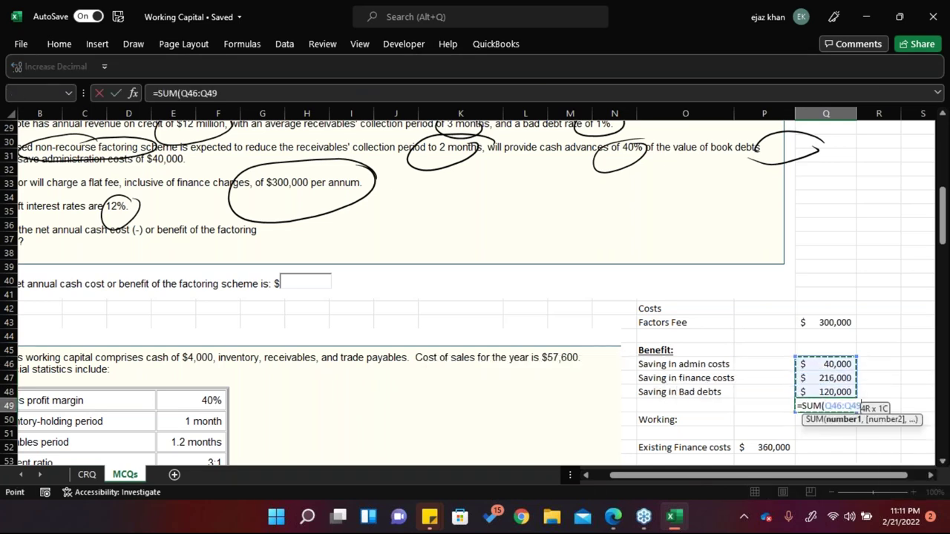
key(Return)
Move the "Working:" label from O50 down one row to O51
key(Up)
key(Left)
key(Down)
key(Left)
key(ctrl+x)
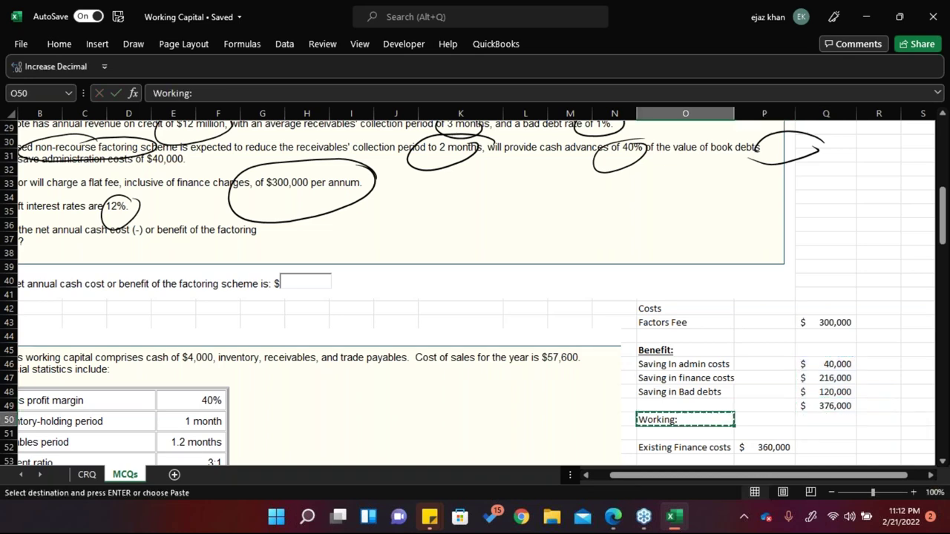
key(Down)
key(Return)
Enter the label "Total Benefits" in O49 beside the summed benefits
key(Up)
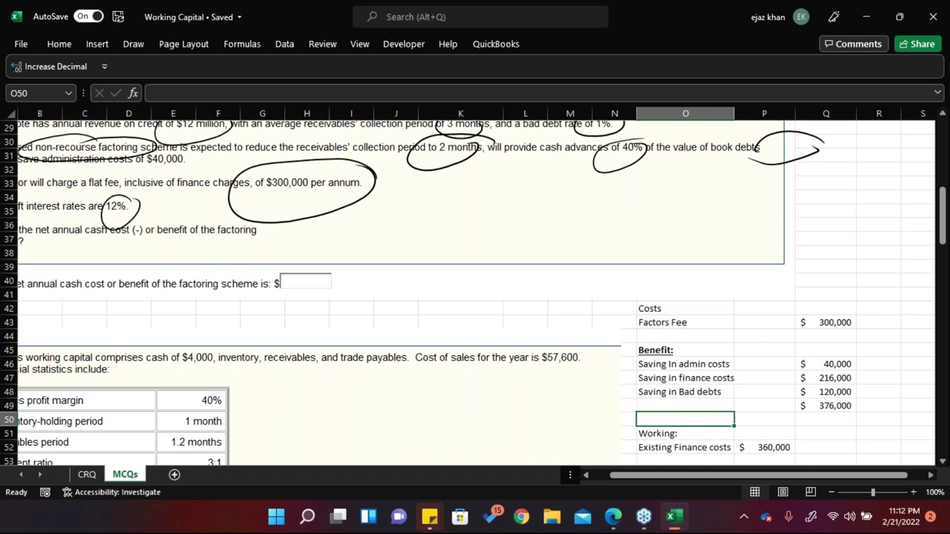
key(Right)
key(Right)
key(Left)
key(Up)
key(Left)
text(Total Benefits)
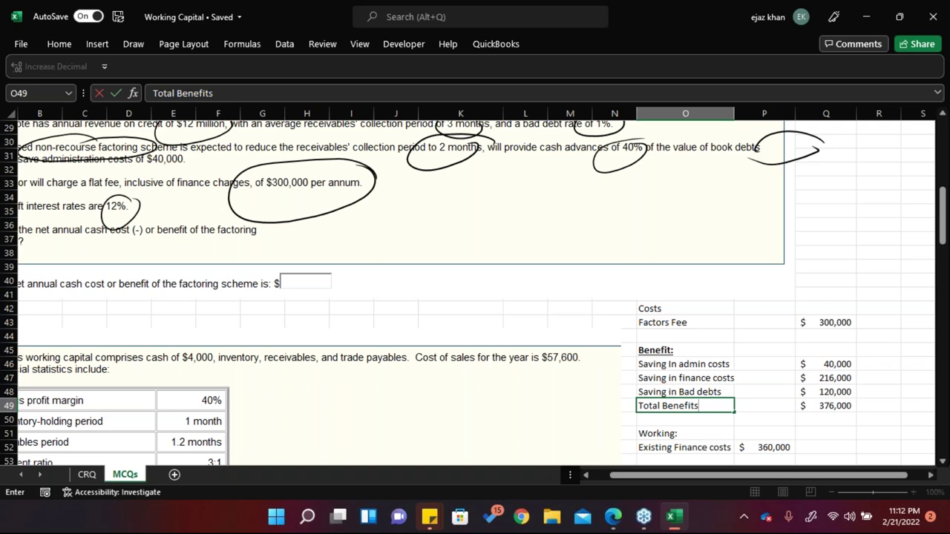
key(Tab)
Calculate the net benefit in Q50 by subtracting the factor's fee with the formula =Q49-Q43
key(Down)
key(Right)
text(=)
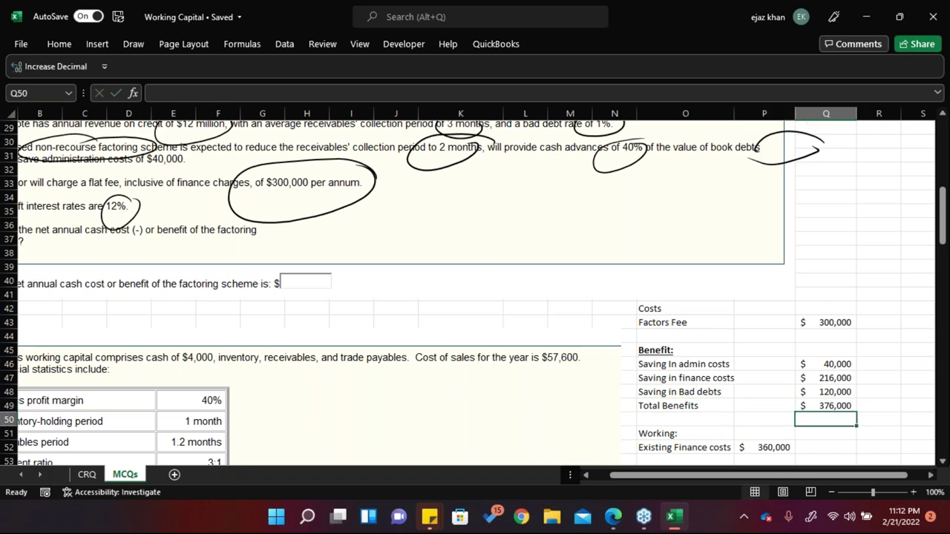
key(Up)
text(-)
key(Up)
key(Up)
key(Up)
key(Up)
key(Up)
key(Up)
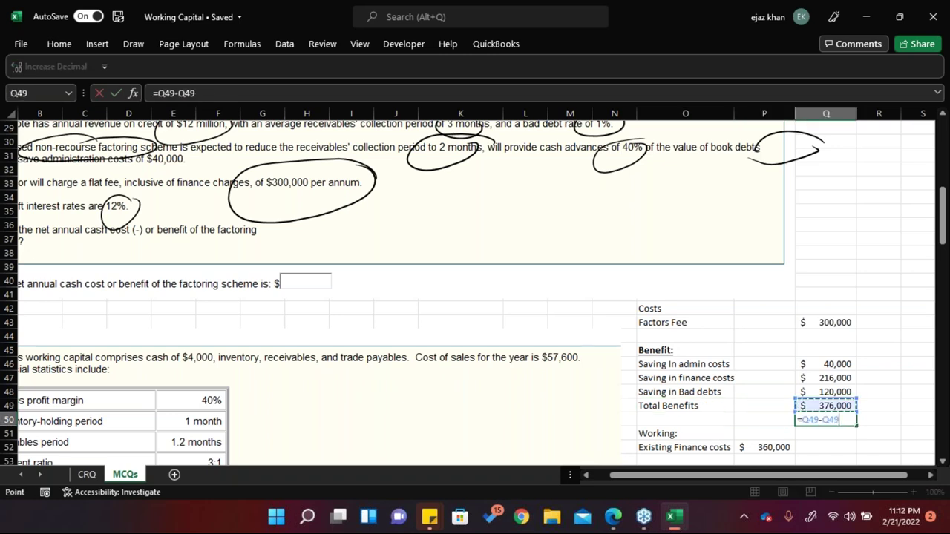
key(Up)
key(Return)
Enter the label "Net Savings" in O50, below Total Benefits
key(Left)
key(Up)
key(Left)
text(Net Sagin)
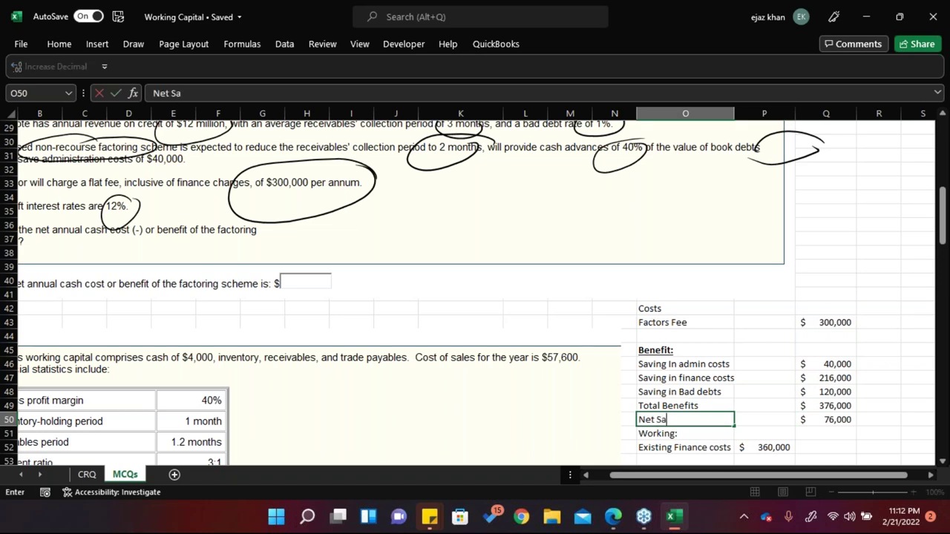
key(BackSpace)
key(BackSpace)
key(BackSpace)
text(vings)
key(ctrl+Return)
Make the Net Savings row bold across O50:Q50
key(Right)
key(Right)
key(shift+Left)
key(shift+Left)
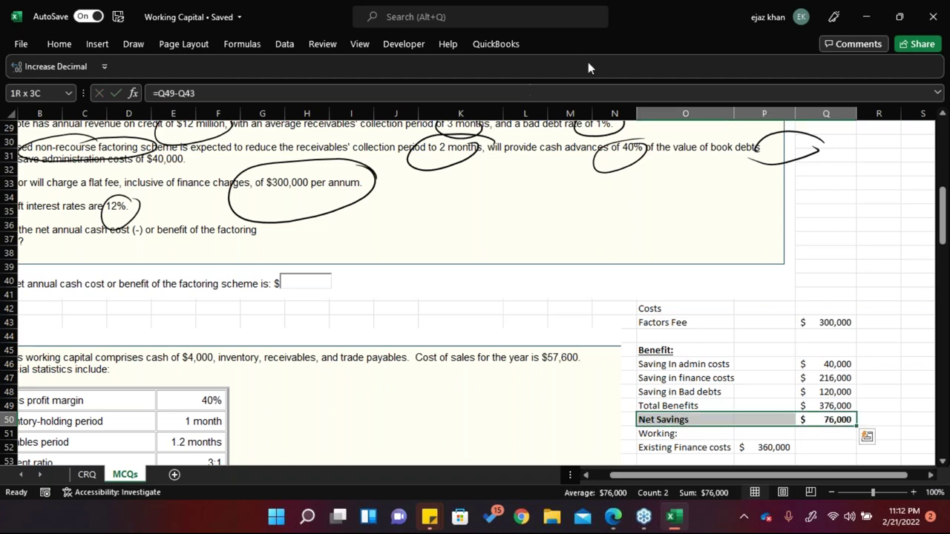
Examine the question on the receivables collection period, including its financial statistics and answer options
drag(943, 245, 927, 259)
scroll(845, 458, left, 1)
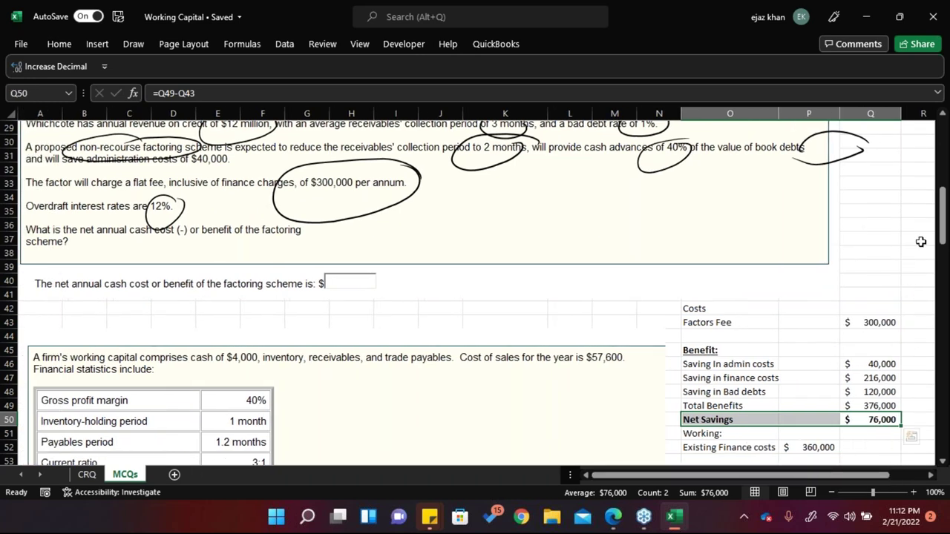
click(920, 44)
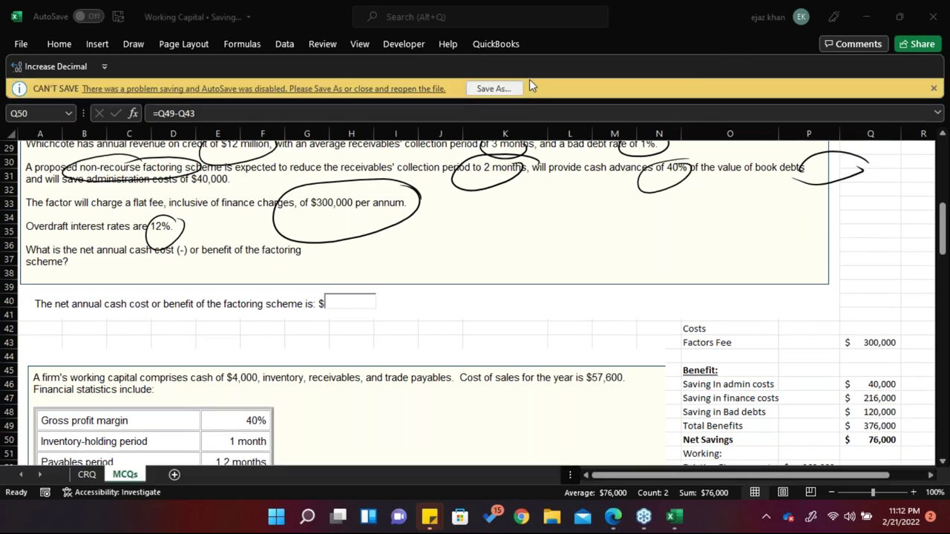
click(631, 339)
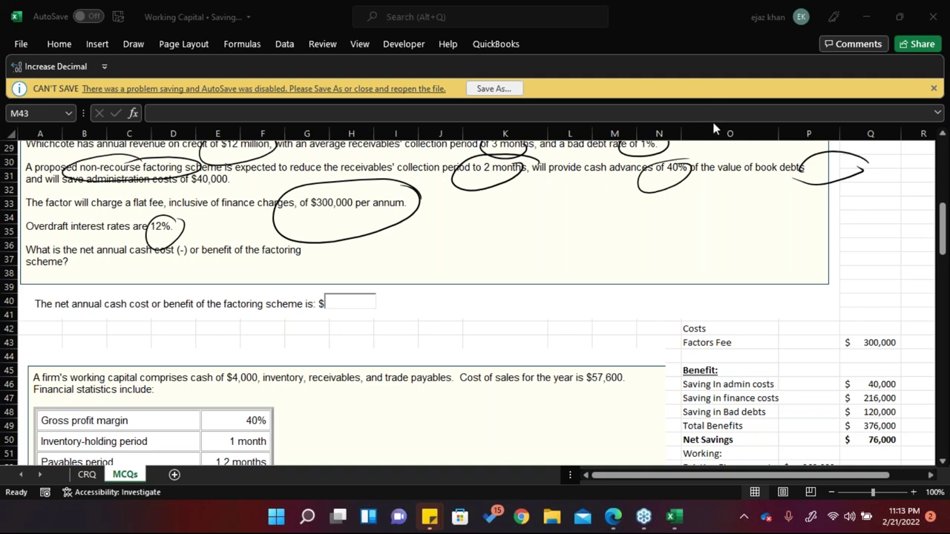
click(943, 256)
drag(944, 246, 944, 287)
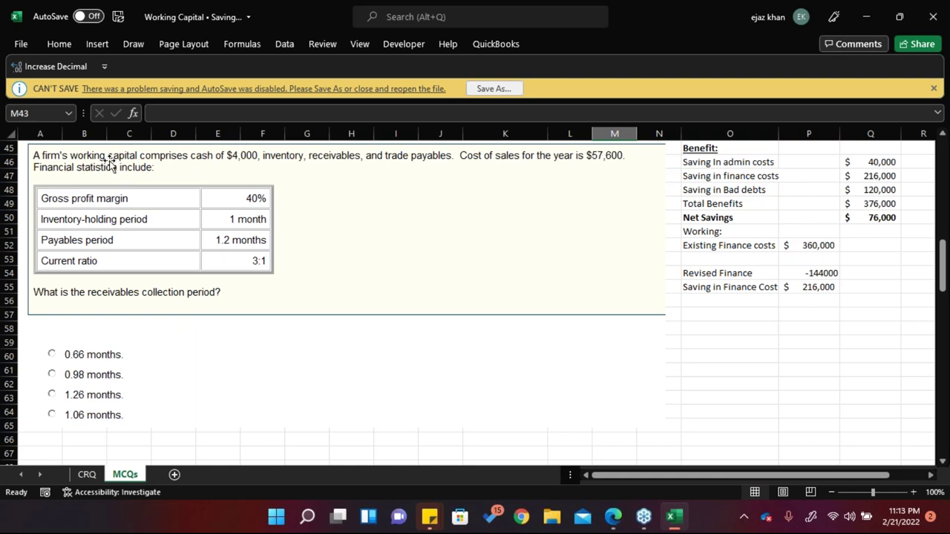
mouse_move(178, 164)
mouse_down()
mouse_move(222, 163)
mouse_move(168, 165)
mouse_up()
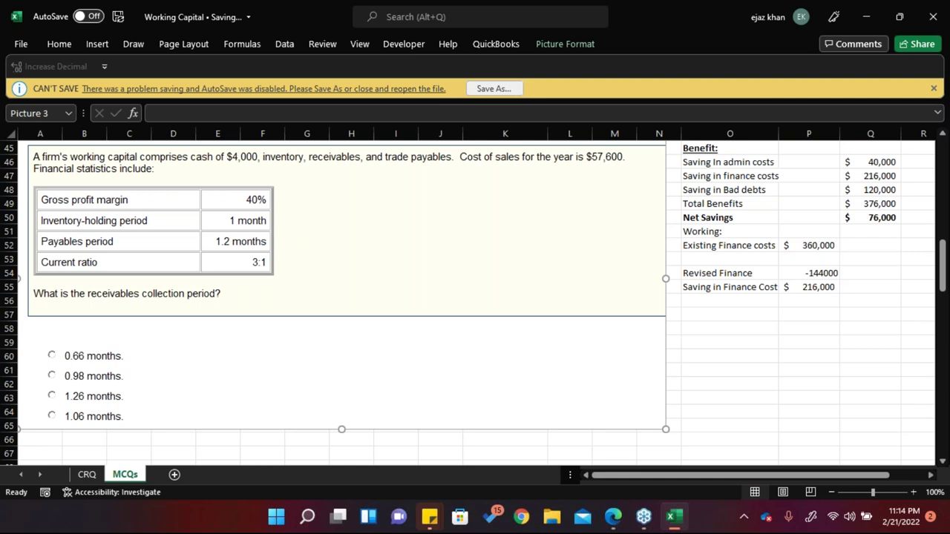
Enter the note "audible?" in P59, beside the receivables collection period question
click(790, 340)
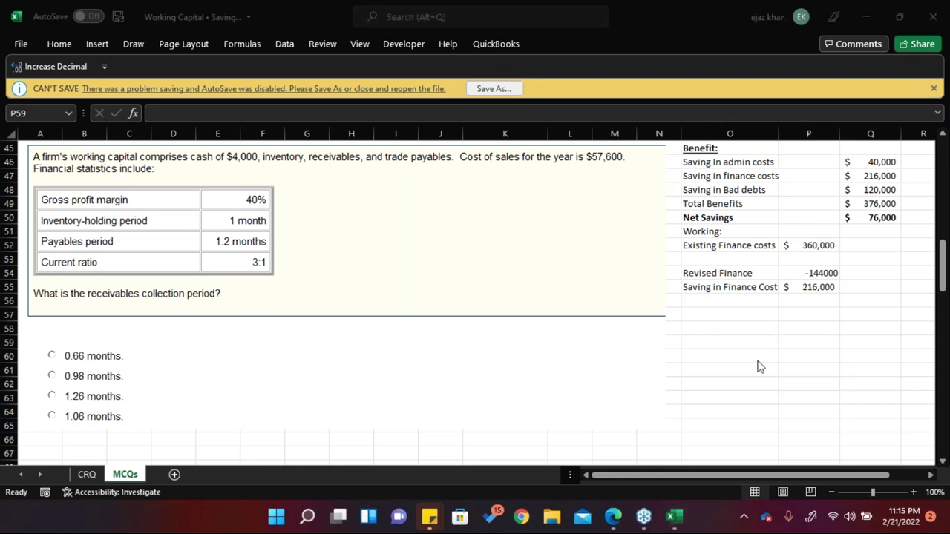
key(F2)
text(a)
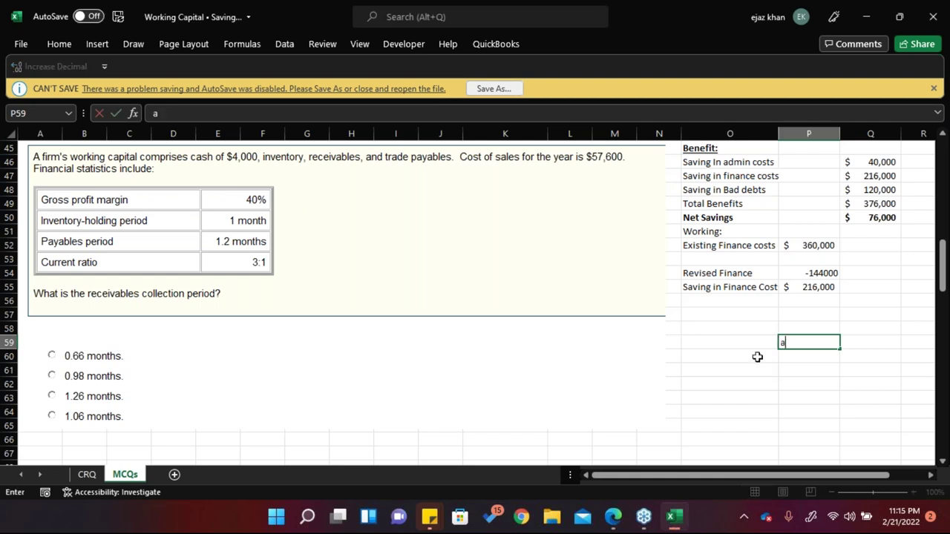
text(udiblkr)
key(BackSpace)
key(BackSpace)
text(e?)
key(Return)
key(Up)
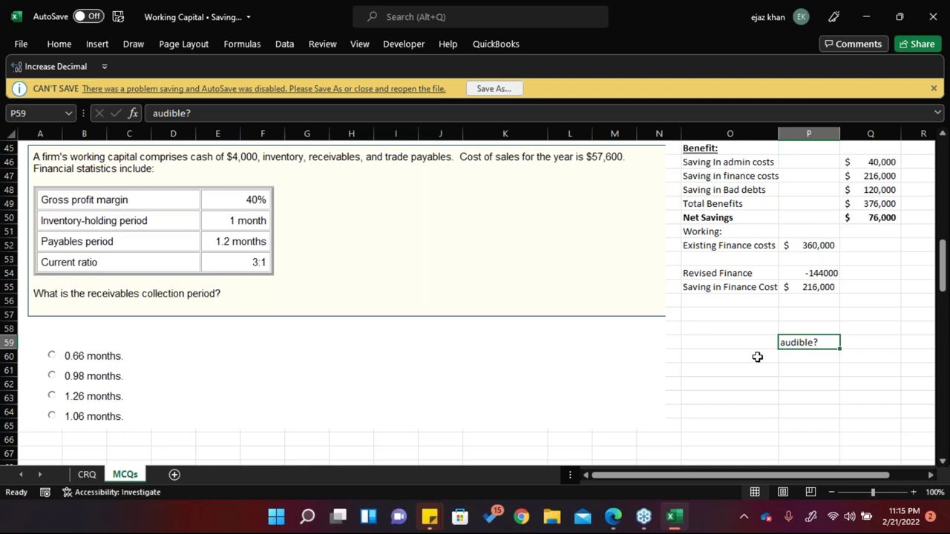
Enter the note "no idea :(" in P60, directly below the audible note
key(Down)
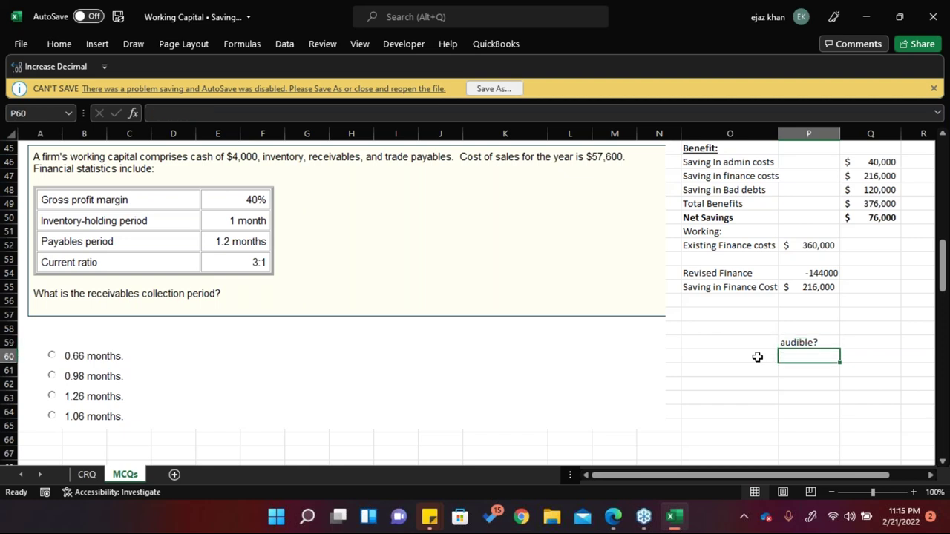
key(Up)
key(Down)
text(no)
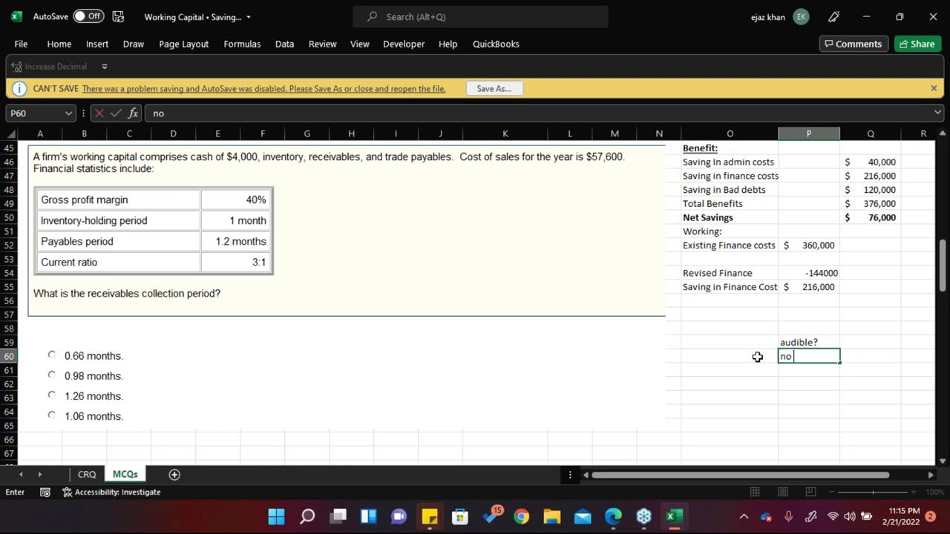
text( idea :()
key(Return)
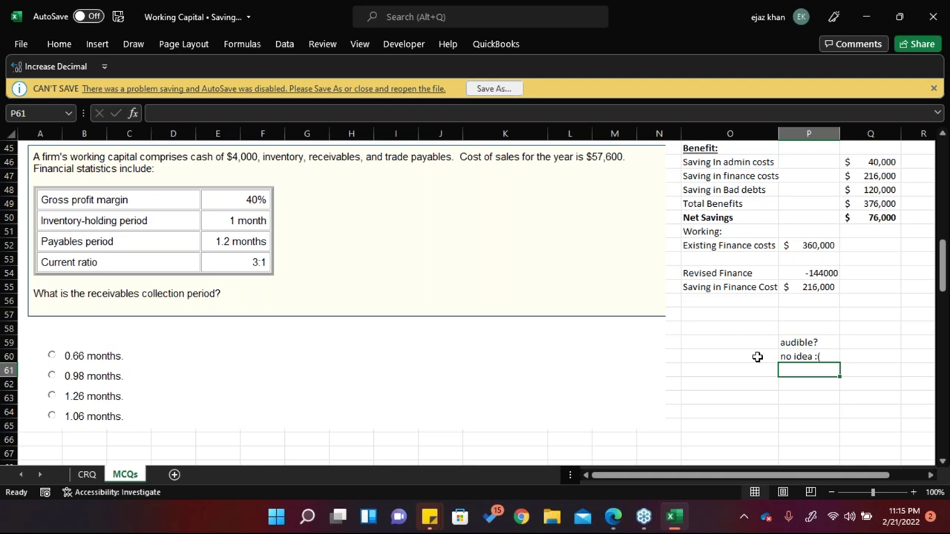
Enter the two-line note "solve these questions will provide" in P61 and "recording to all the questions later" in P62
text(solve these questions will provide)
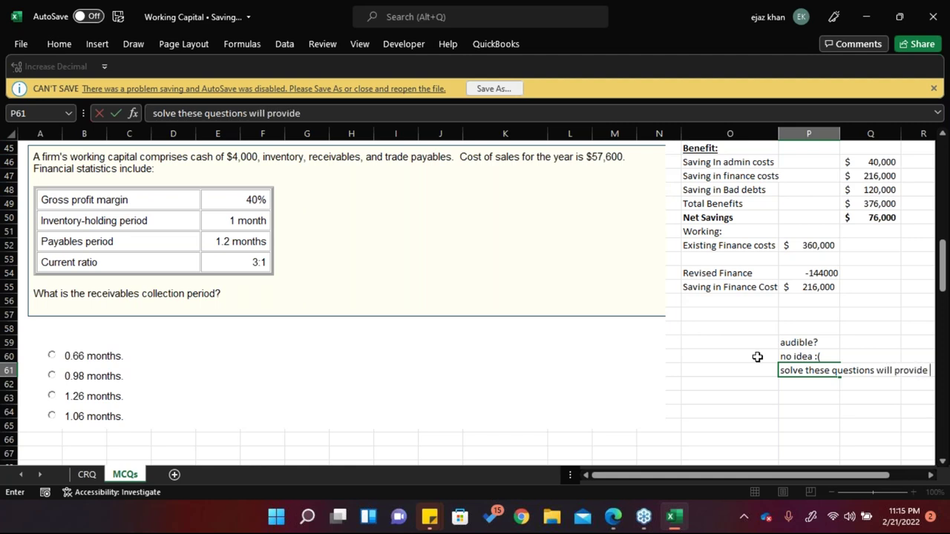
key(Return)
text(video lecture)
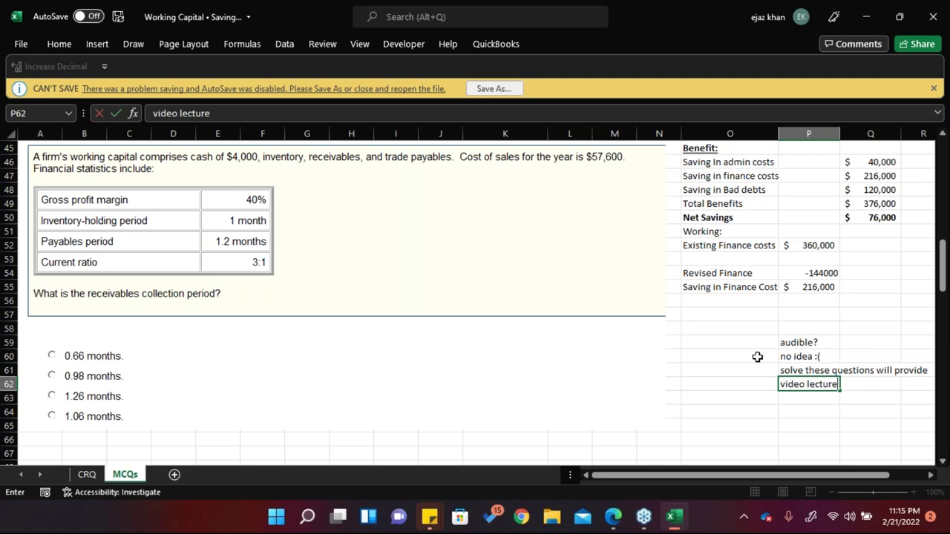
key(BackSpace)
key(BackSpace)
key(BackSpace)
key(BackSpace)
key(BackSpace)
key(BackSpace)
key(BackSpace)
key(BackSpace)
key(BackSpace)
key(BackSpace)
key(BackSpace)
key(BackSpace)
key(BackSpace)
text(recor)
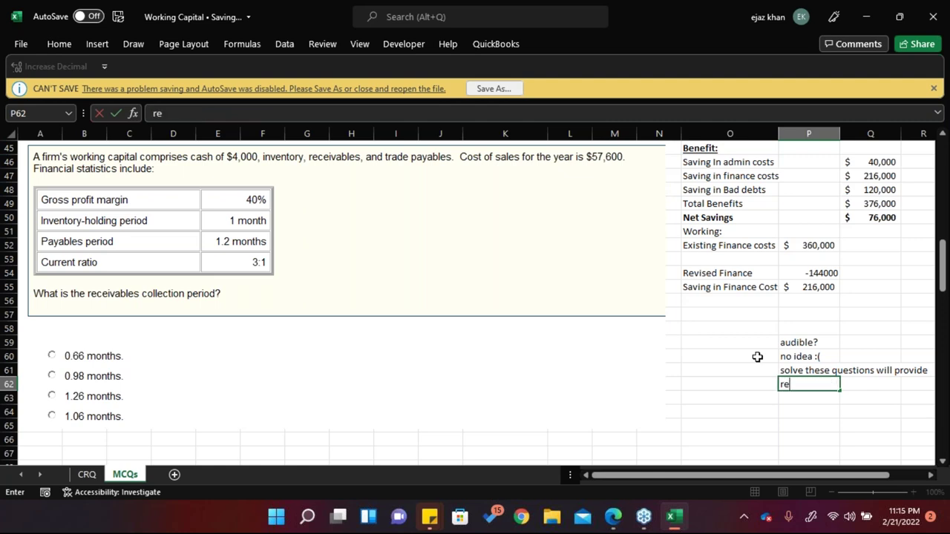
text(ding to al)
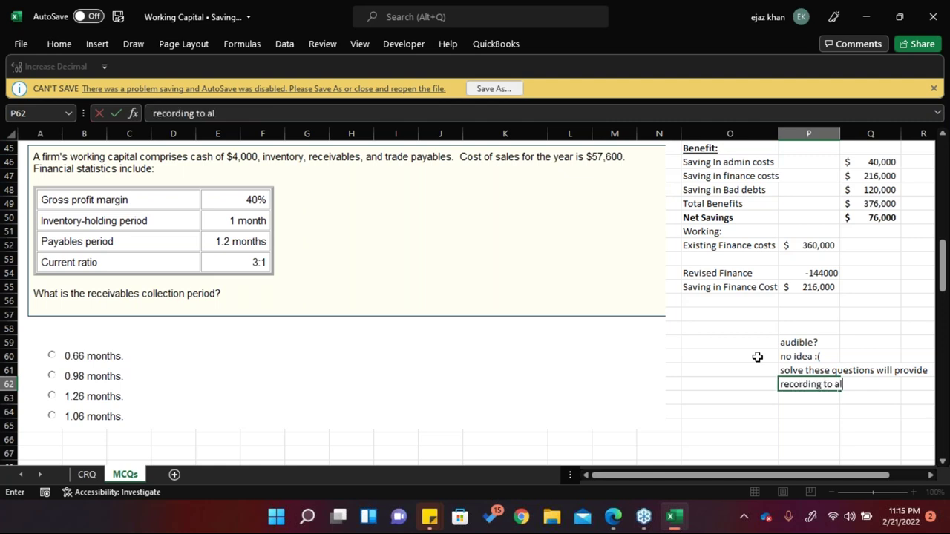
text(l the ques)
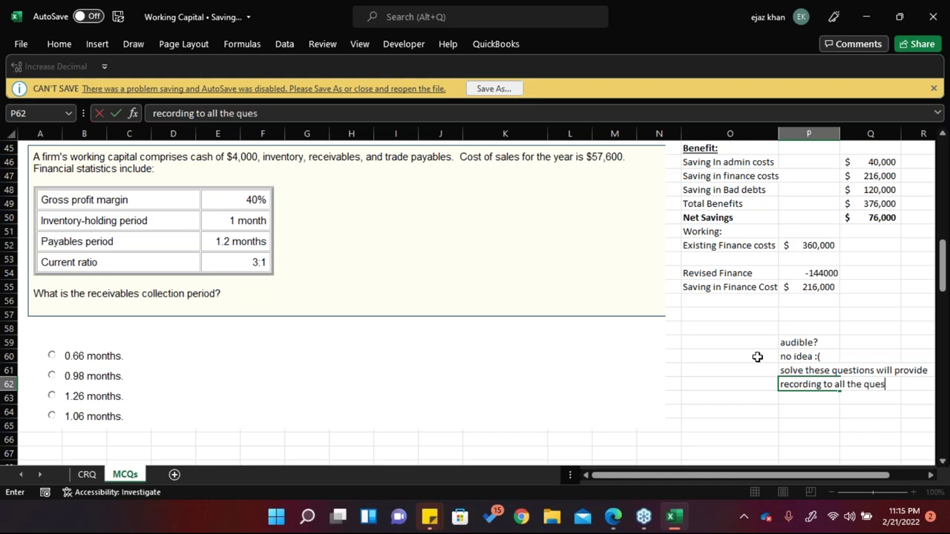
text(tions later)
key(ctrl+Return)
key(Return)
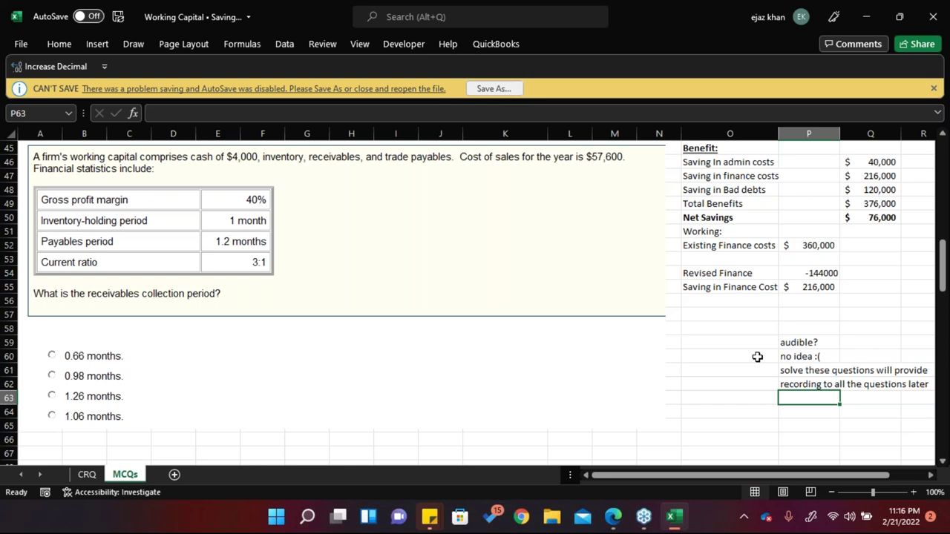
Enter "Try the questions of risk management" in P63 and "will also provide recorded video" in P64
text(Try the questions )
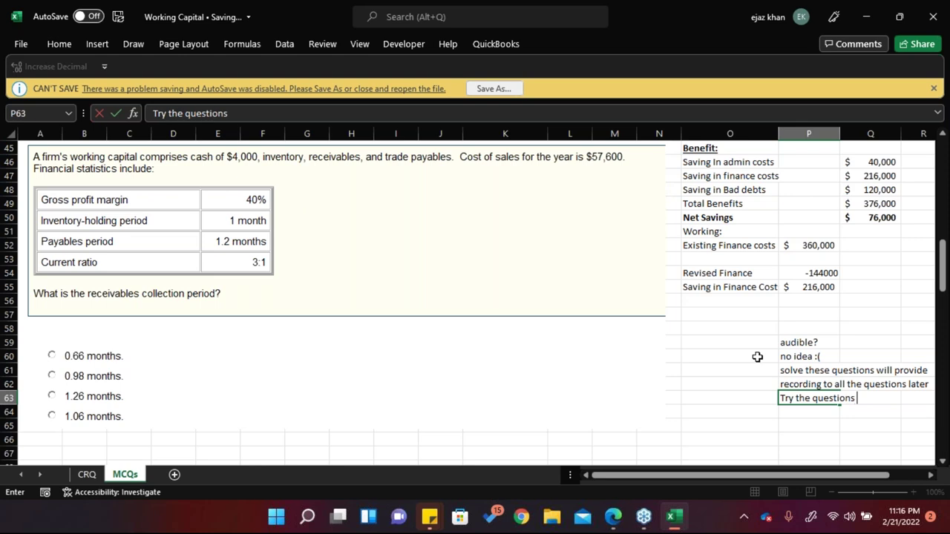
text(of risk management)
key(Return)
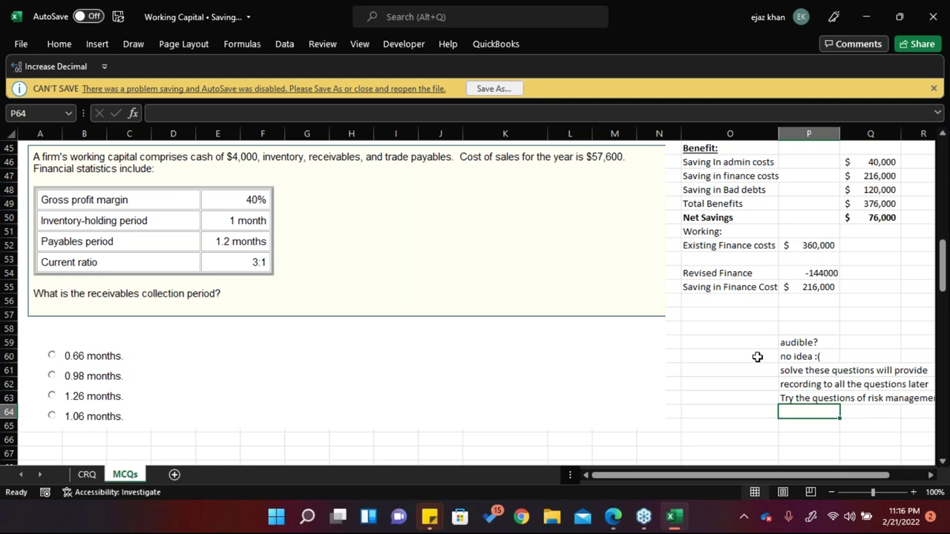
text(will a)
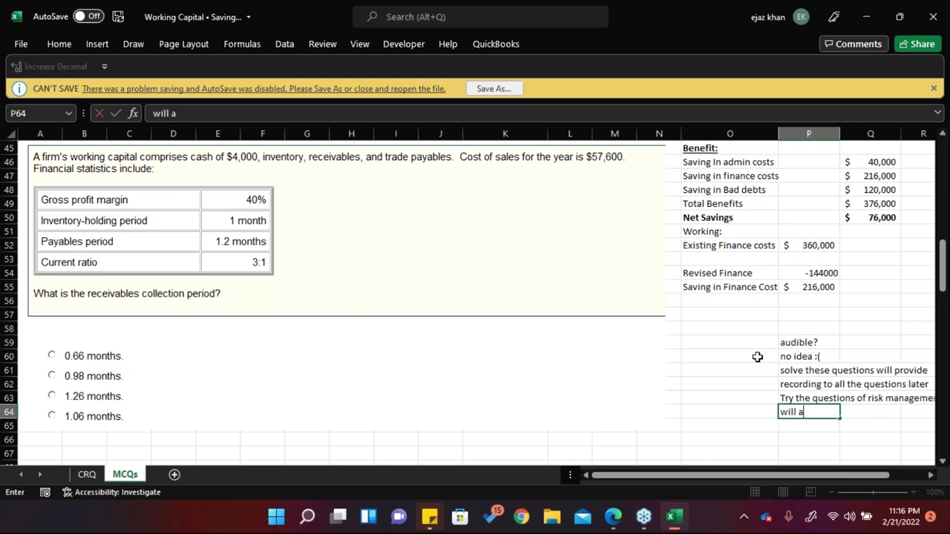
text(lso provide r)
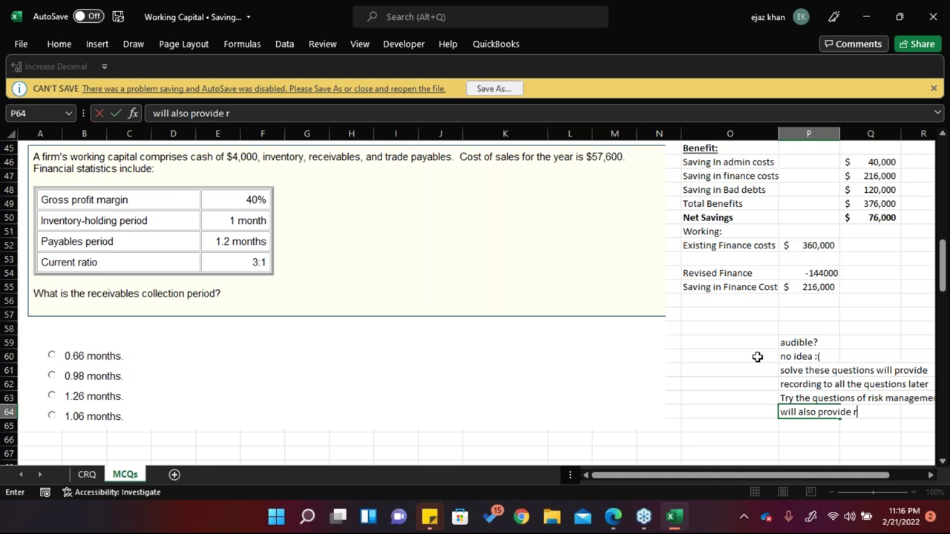
text(ecorded video)
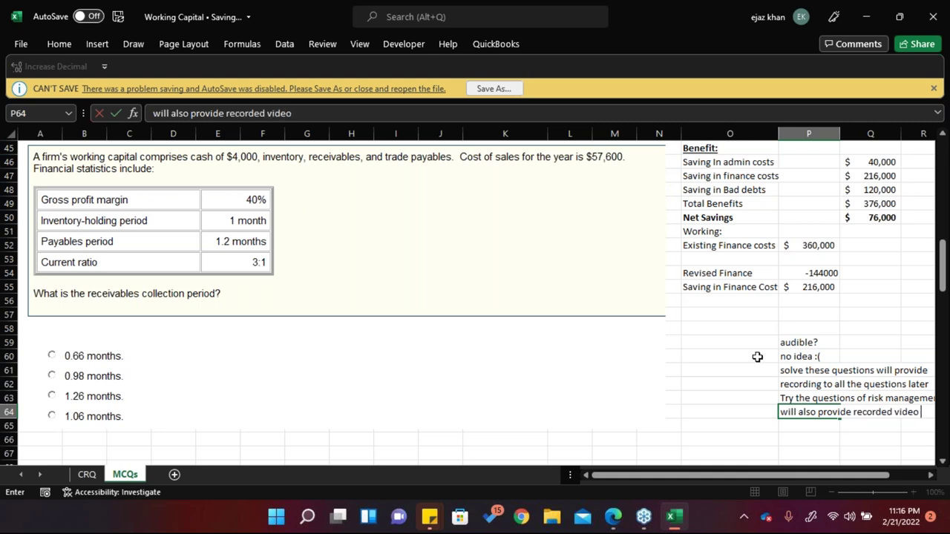
key(ctrl+Return)
key(Return)
Complete the recorded video note with "for those as well" in P65
text(for thoese)
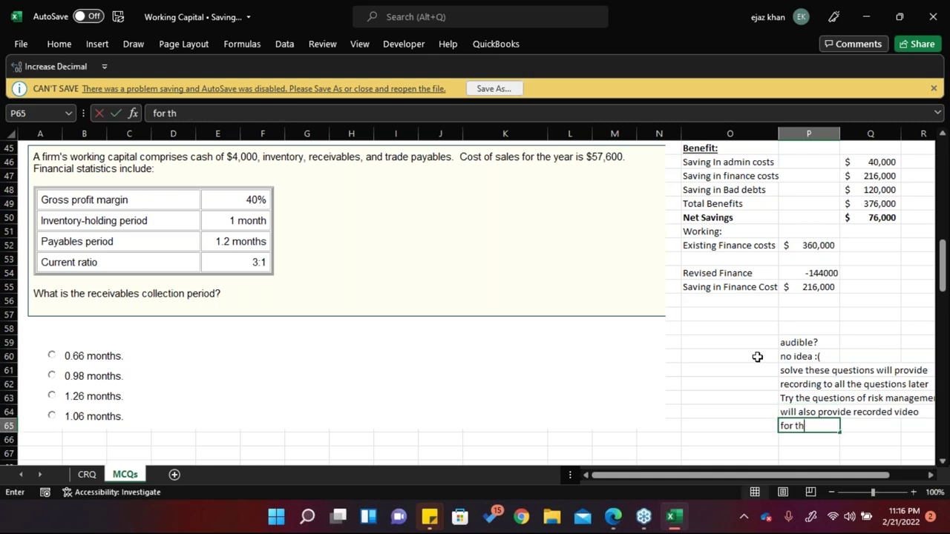
key(BackSpace)
key(BackSpace)
key(BackSpace)
text(se )
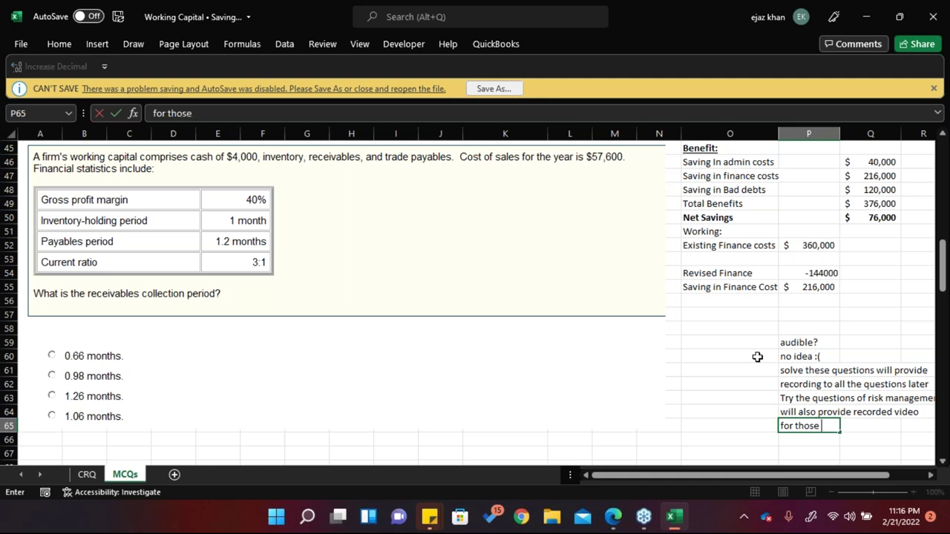
text(as weld)
key(BackSpace)
key(BackSpace)
text(ll)
key(Return)
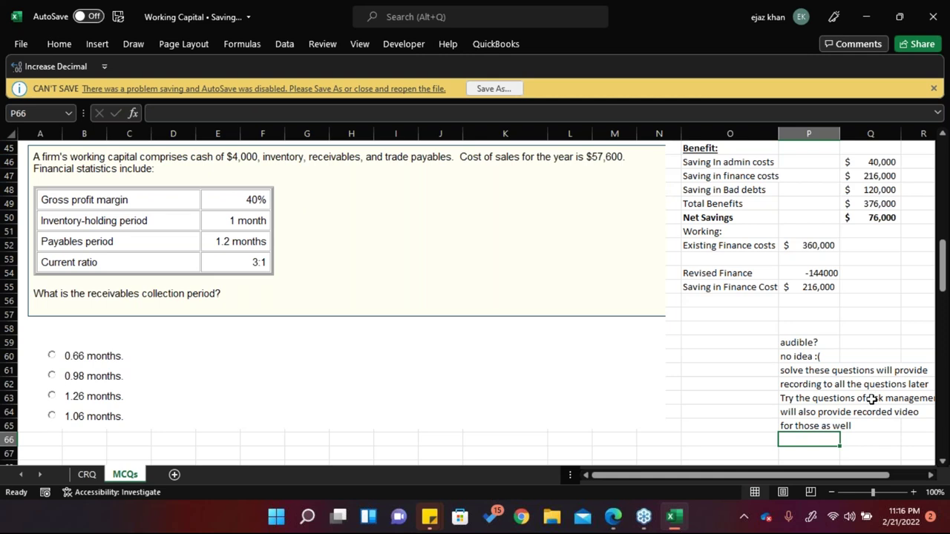
Enter the reply "yes" in P66, directly below the recorded video note
click(931, 476)
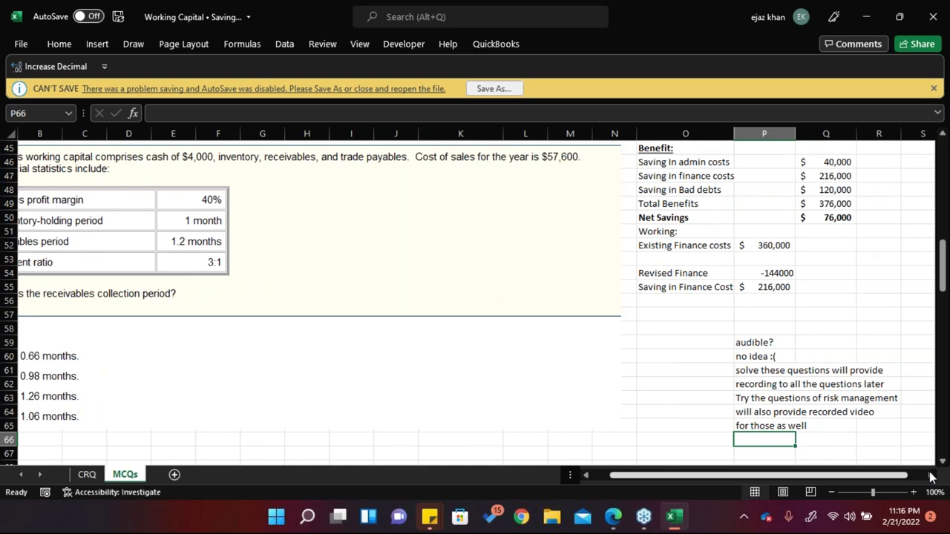
text(yes)
key(Return)
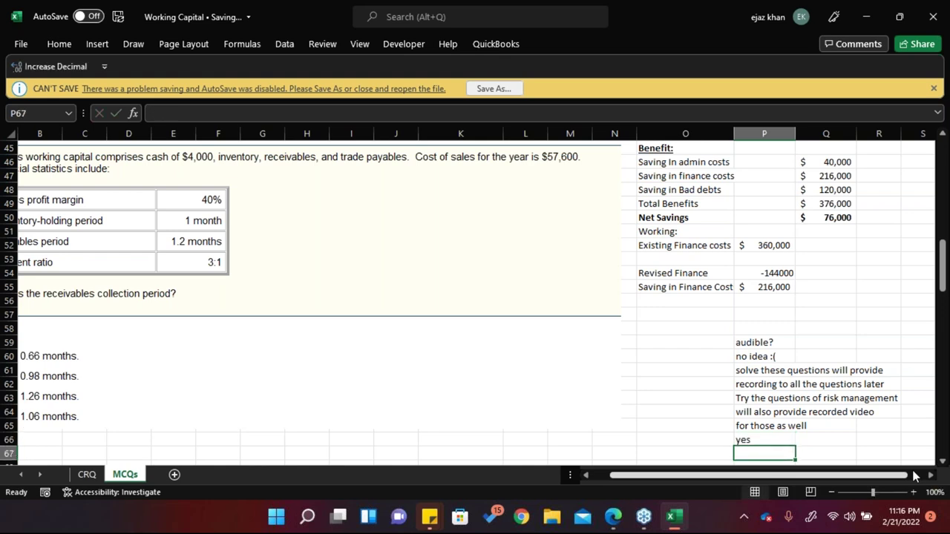
key(Left)
key(Up)
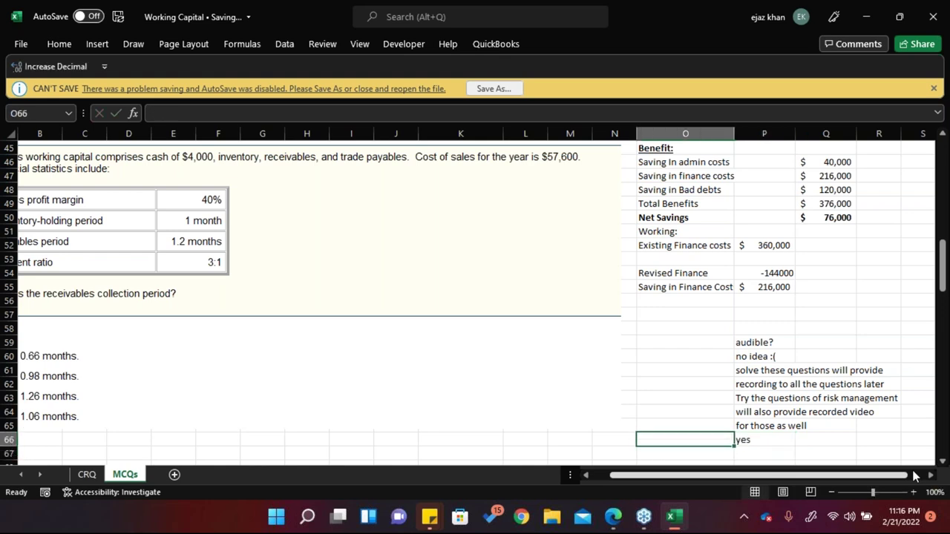
text(@zain)
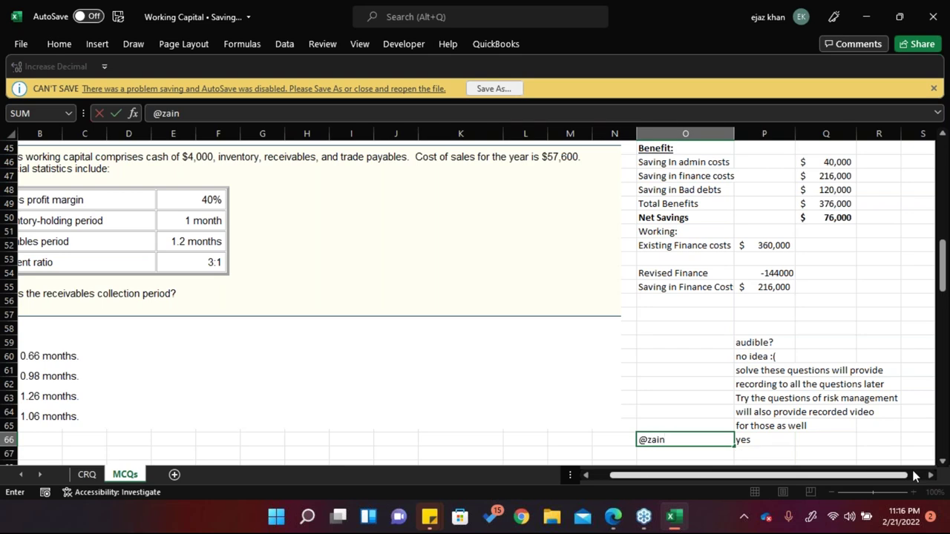
text(ab)
key(Return)
key(Return)
key(Return)
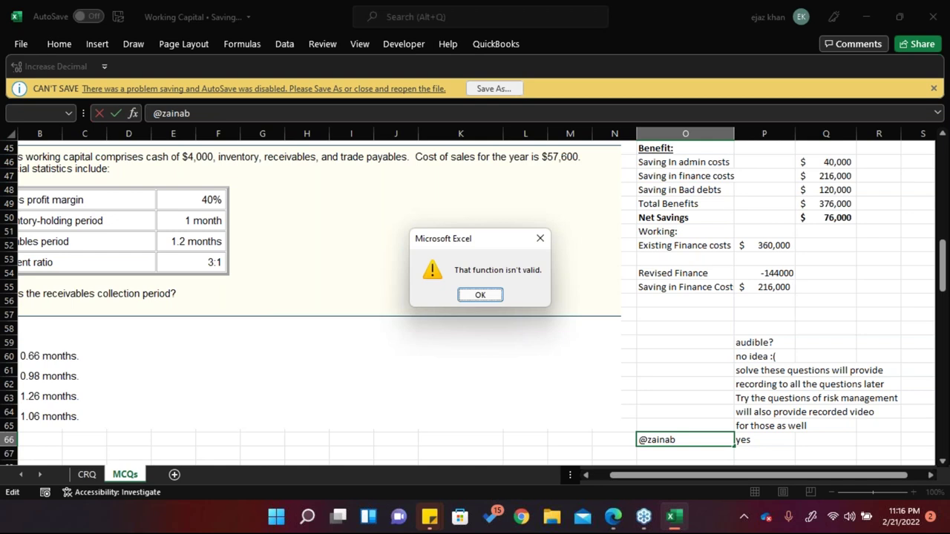
key(Escape)
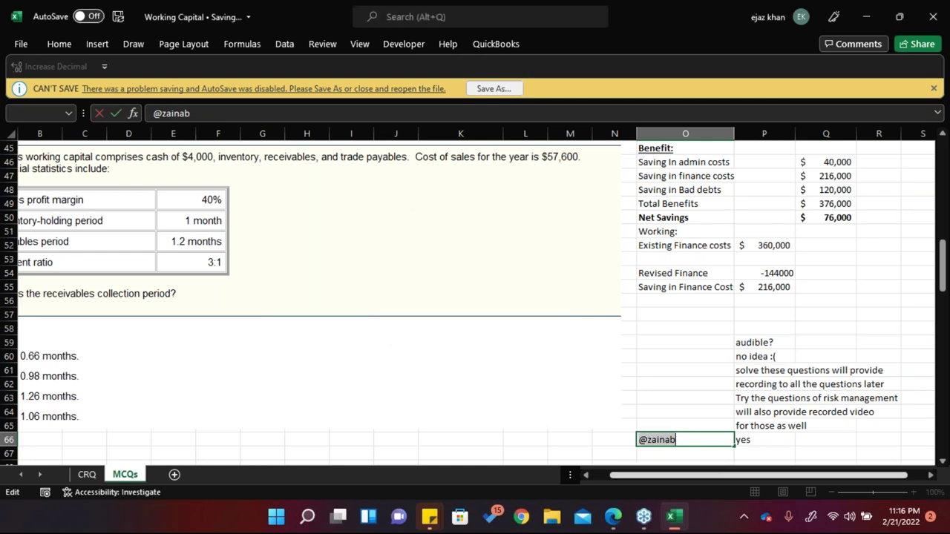
key(Escape)
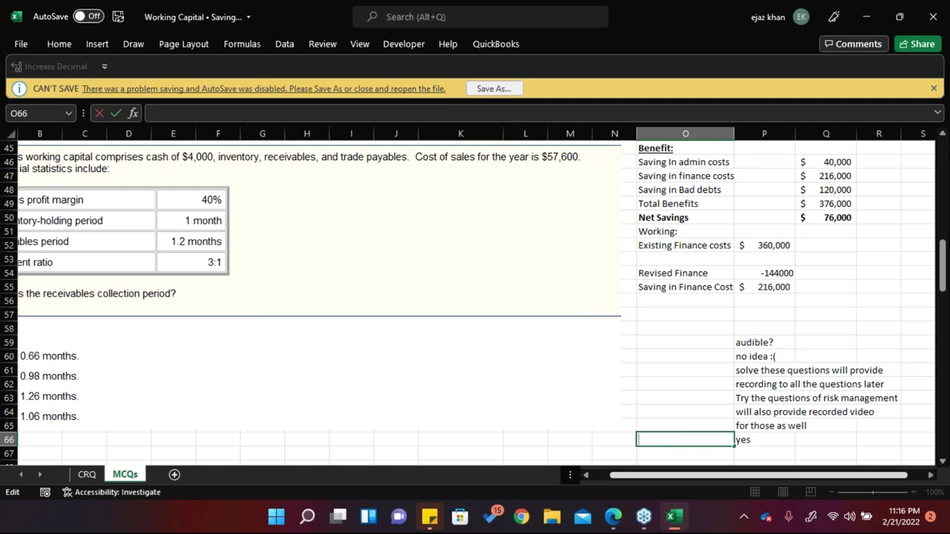
key(Escape)
Enter the reply "Sure" in M67, below the answer options of the receivables question
key(Down)
key(Left)
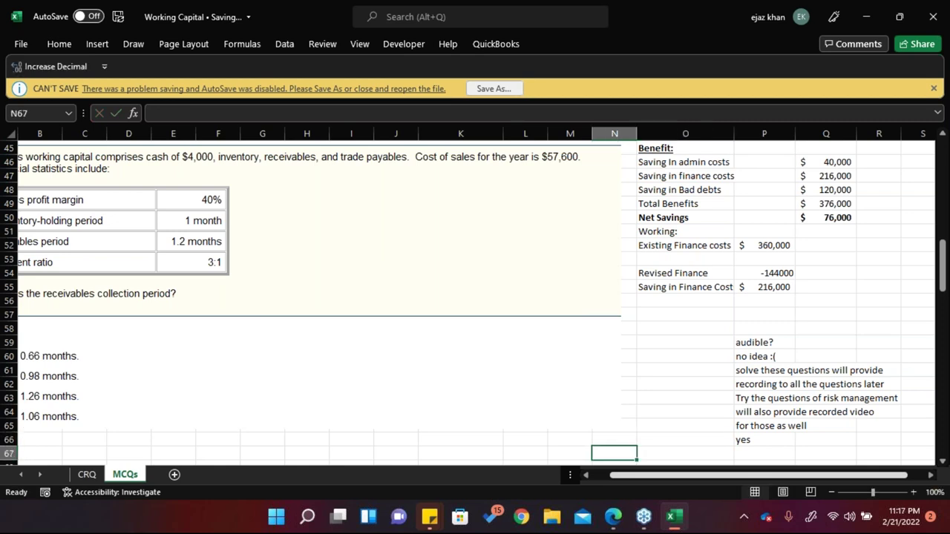
key(Left)
text(Sure)
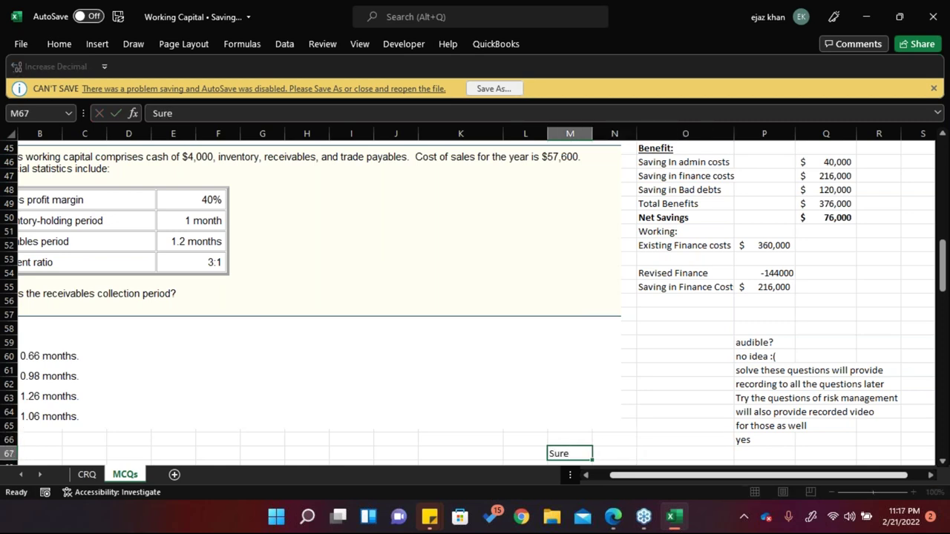
key(Return)
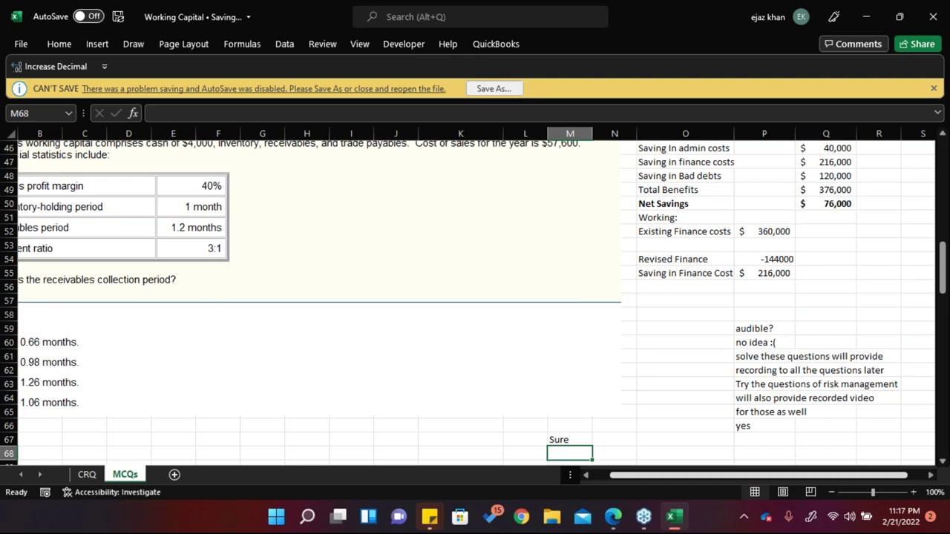
Enter the closing notes "Ending the session for now" in M68 and "I am sorry!" in M69
text(Ending h)
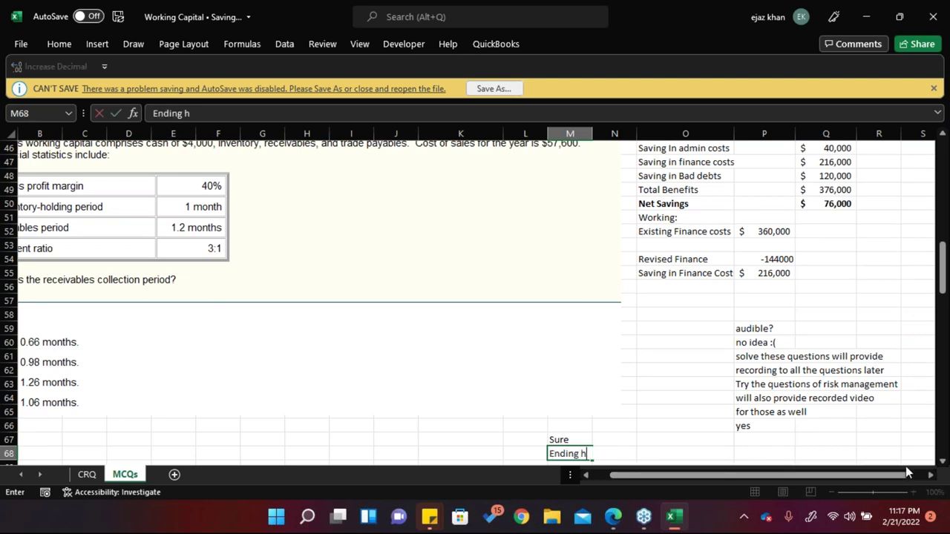
key(BackSpace)
text(the session for now)
key(Return)
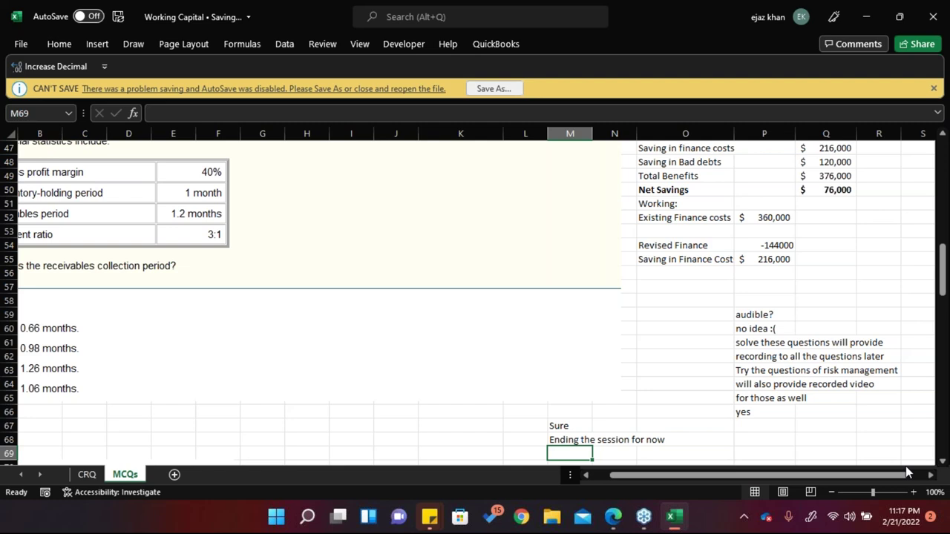
text(I am so)
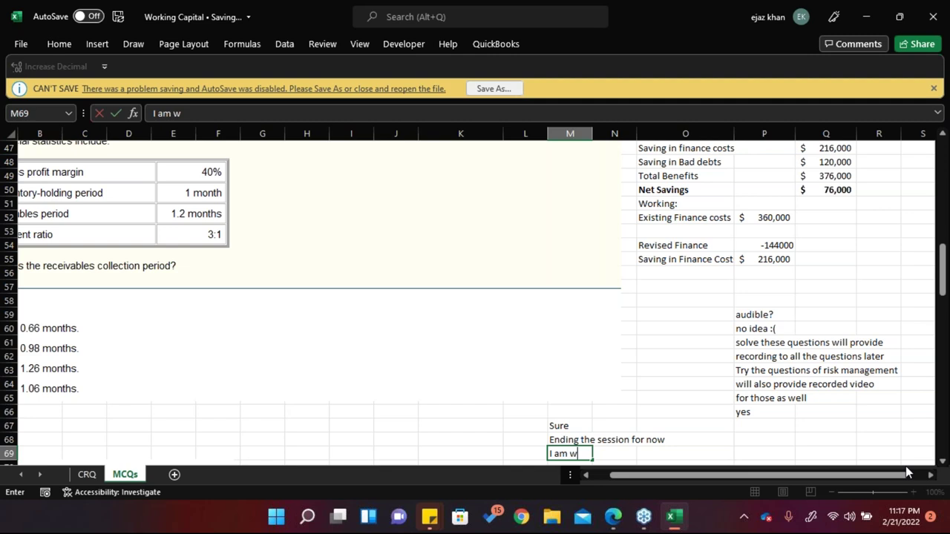
text(rry!)
key(ctrl+Return)
key(Return)
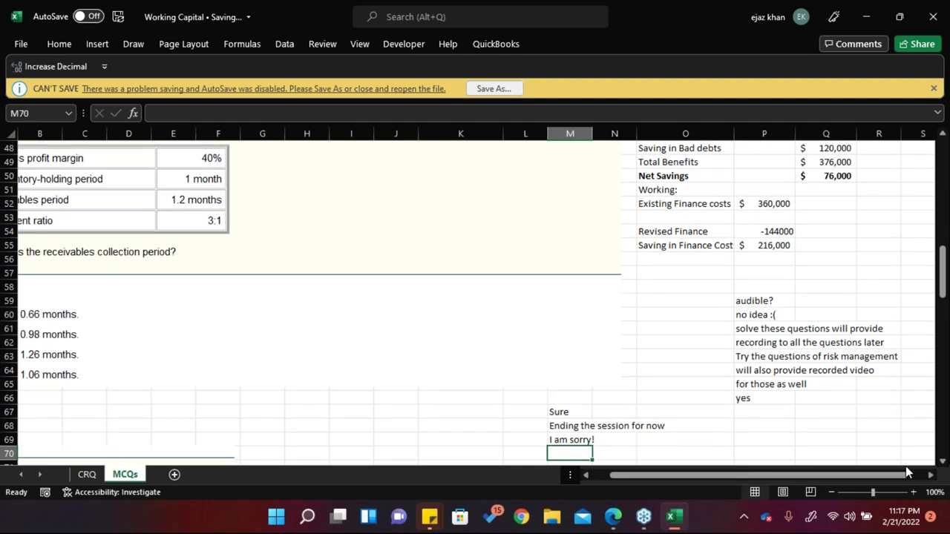